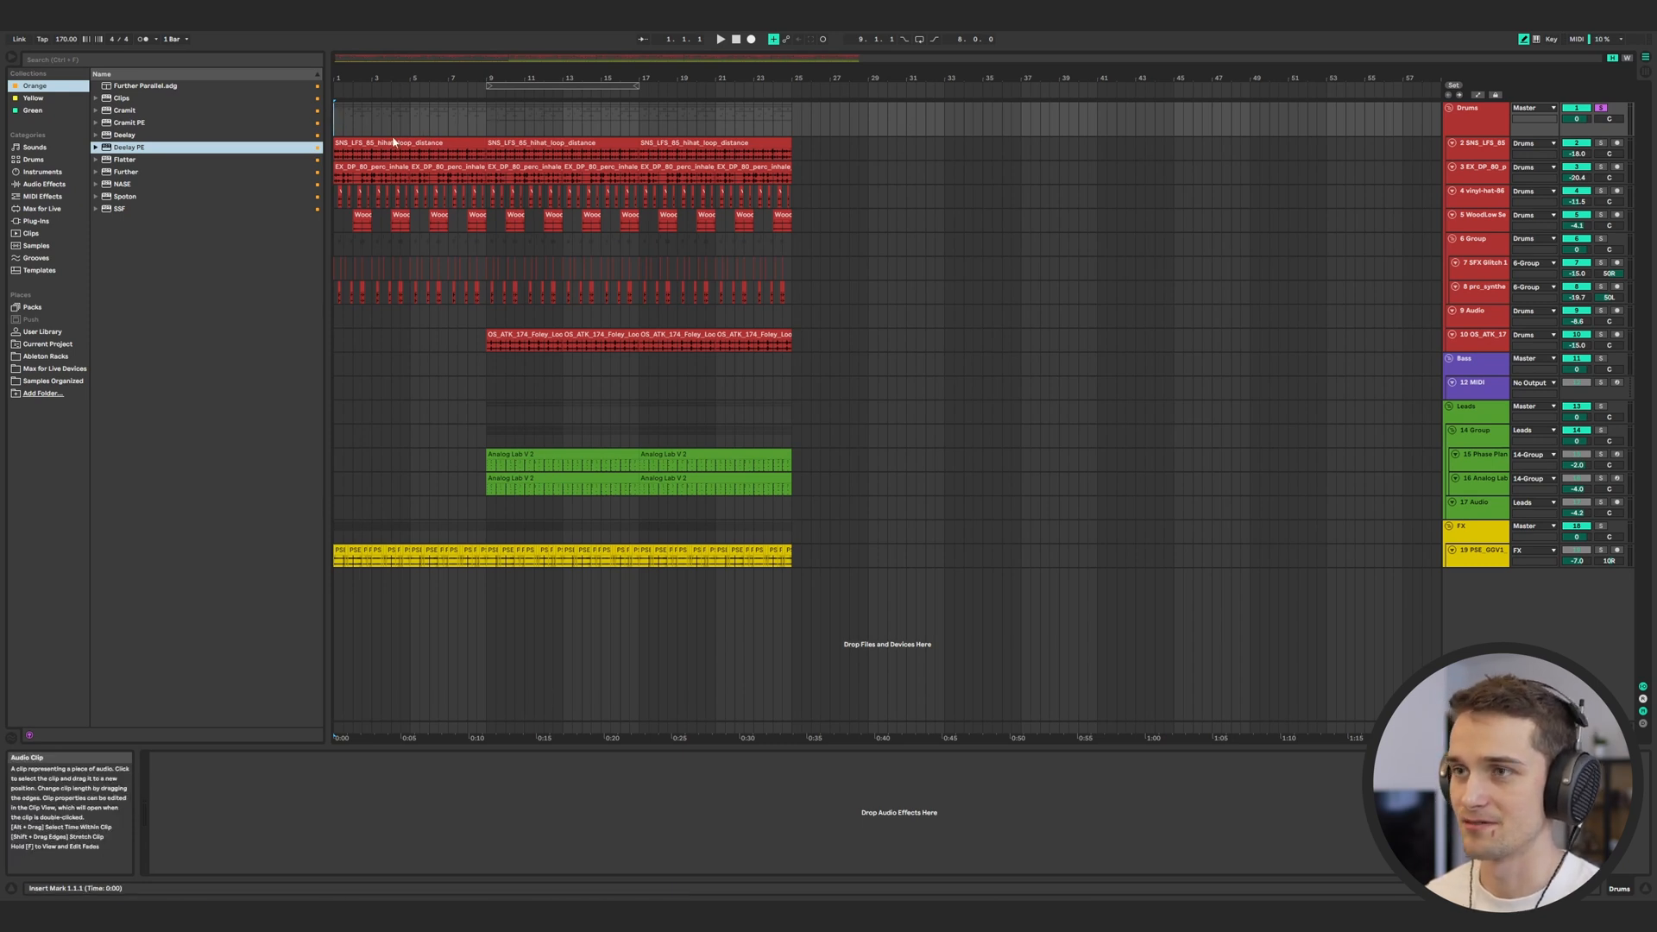
Play the arrangement from the start, solo the FX ambience track and inspect its Tokyo airport clips up close
{"action": "key", "text": "space"}
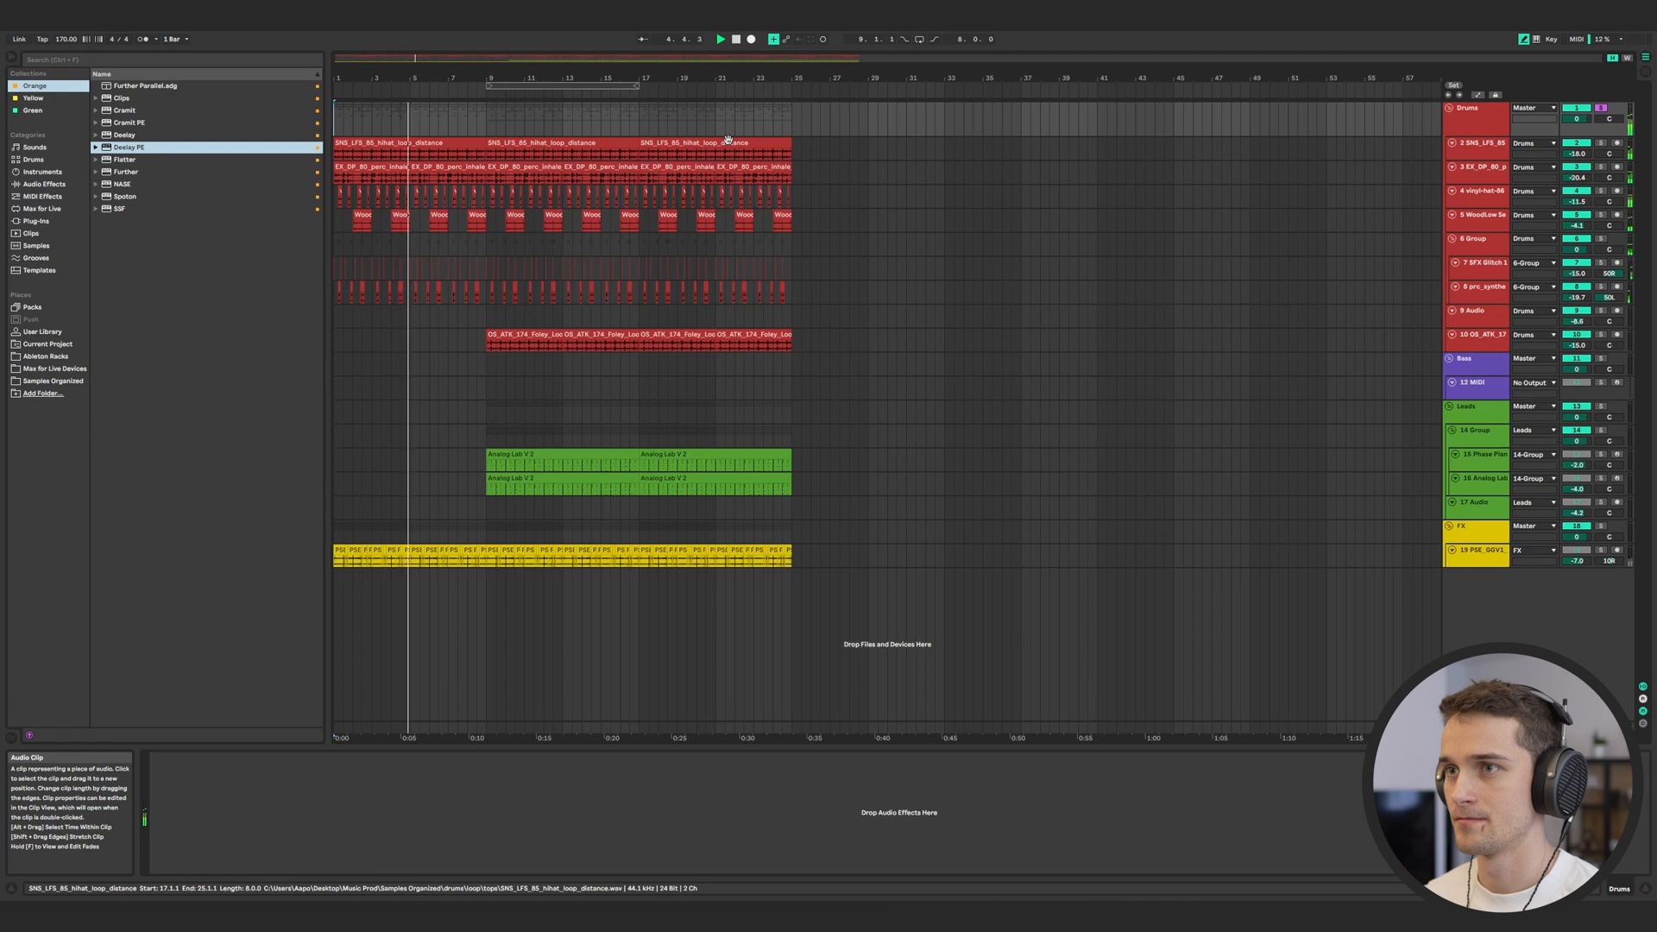
{"action": "left_click", "coordinate": [1521, 544]}
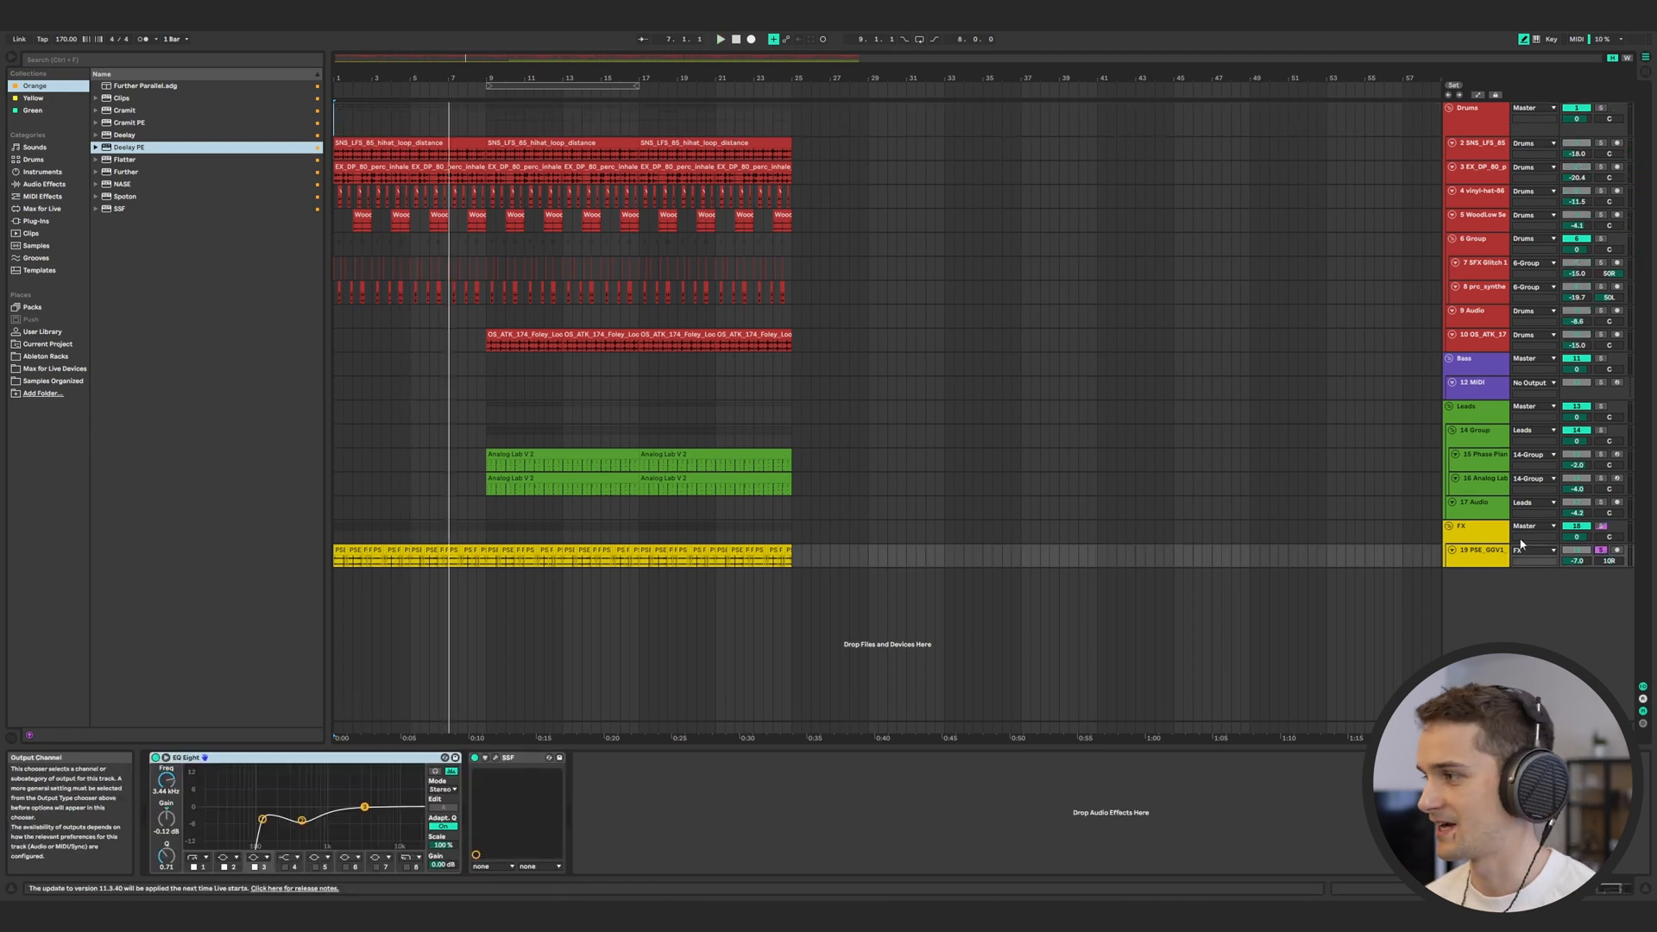
{"action": "double_click", "coordinate": [377, 556]}
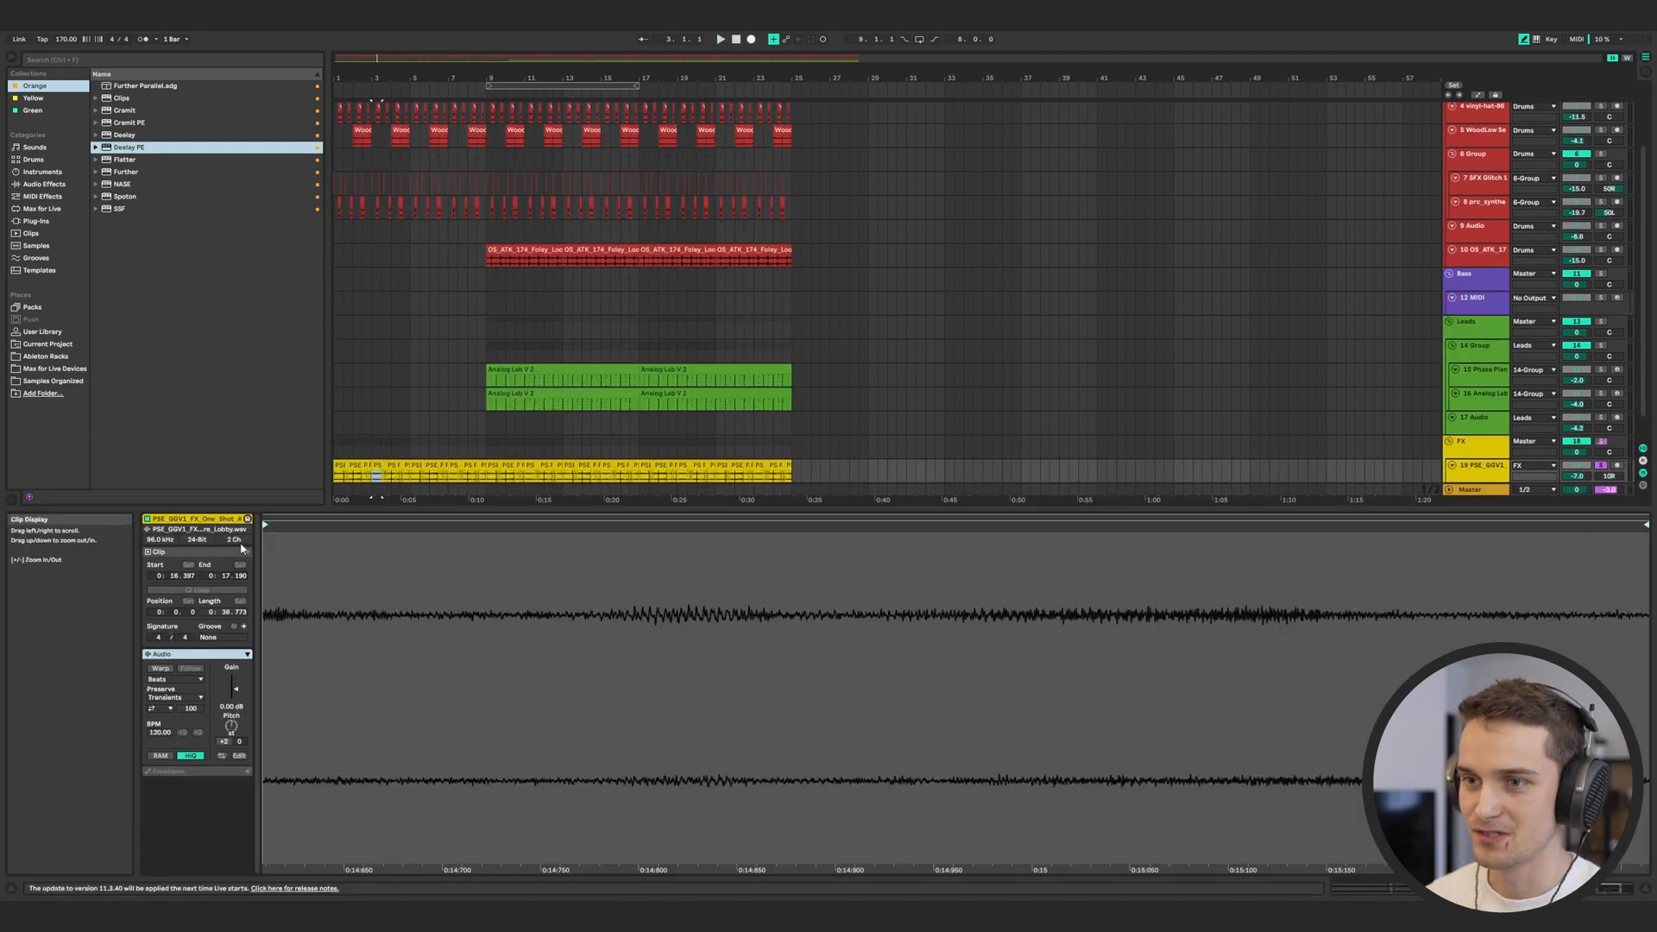
{"action": "scroll", "coordinate": [677, 463], "scroll_direction": "up", "scroll_amount": 10, "text": "ctrl"}
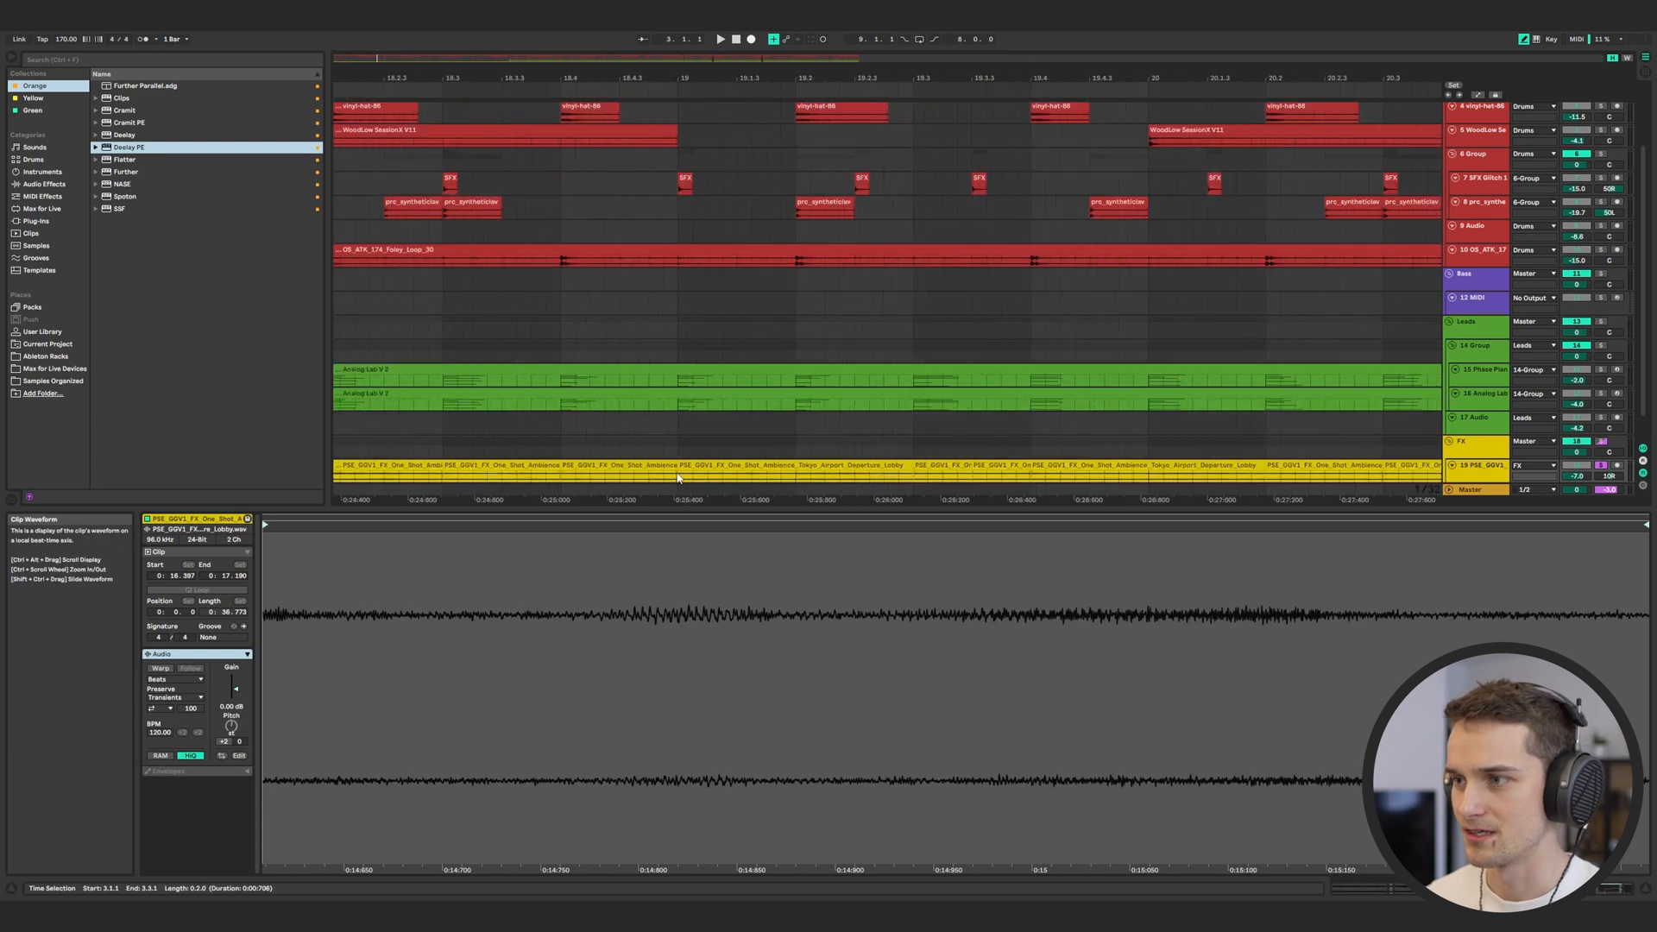
{"action": "scroll", "coordinate": [553, 464], "scroll_direction": "down", "scroll_amount": 3, "text": "ctrl"}
{"action": "scroll", "coordinate": [613, 465], "scroll_direction": "up", "scroll_amount": 3, "text": "ctrl"}
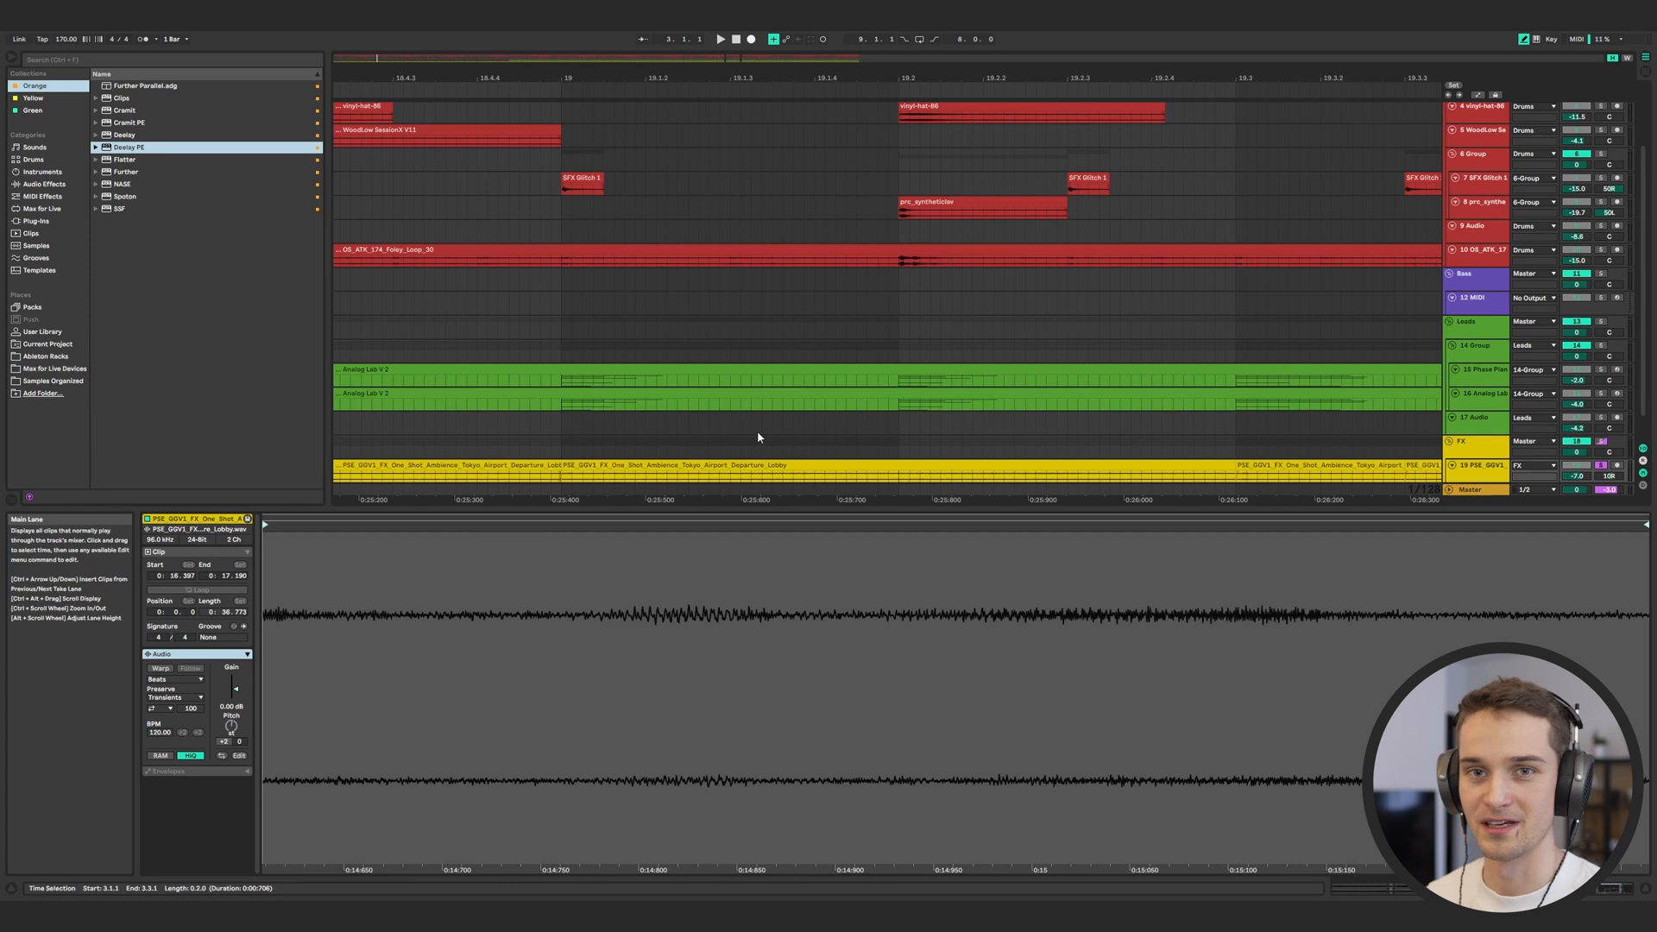
{"action": "scroll", "coordinate": [760, 435], "scroll_direction": "down", "scroll_amount": 12, "text": "ctrl"}
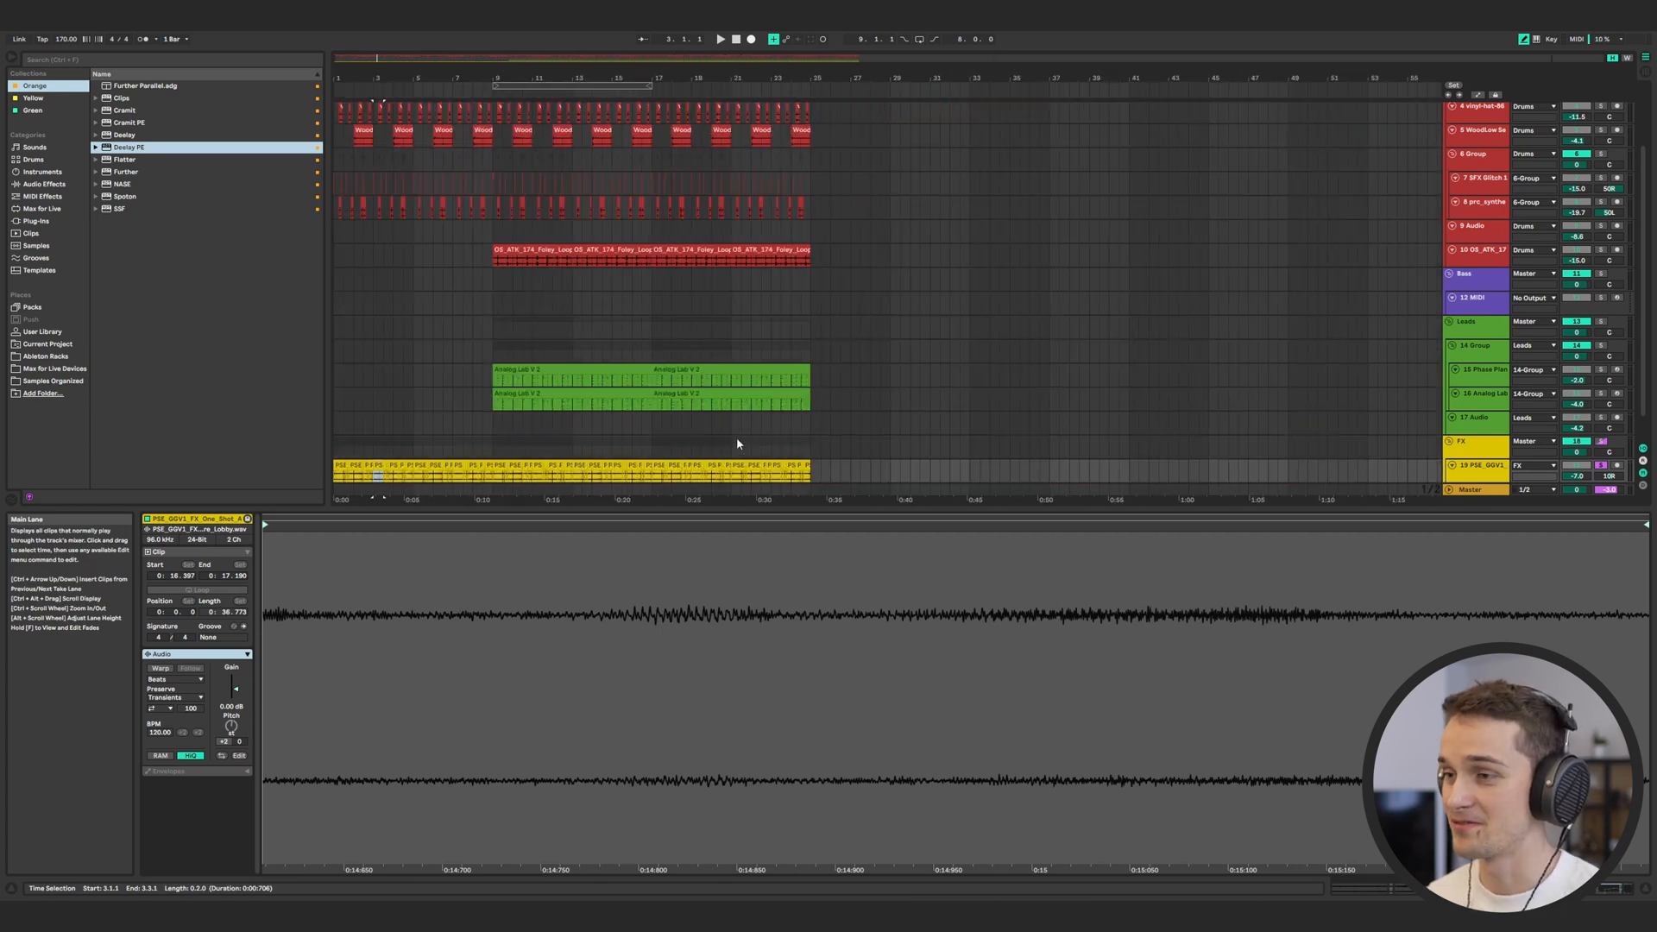
Review the full row of FX ambience clips and play the soloed FX track from bar 1
{"action": "left_click", "coordinate": [337, 480]}
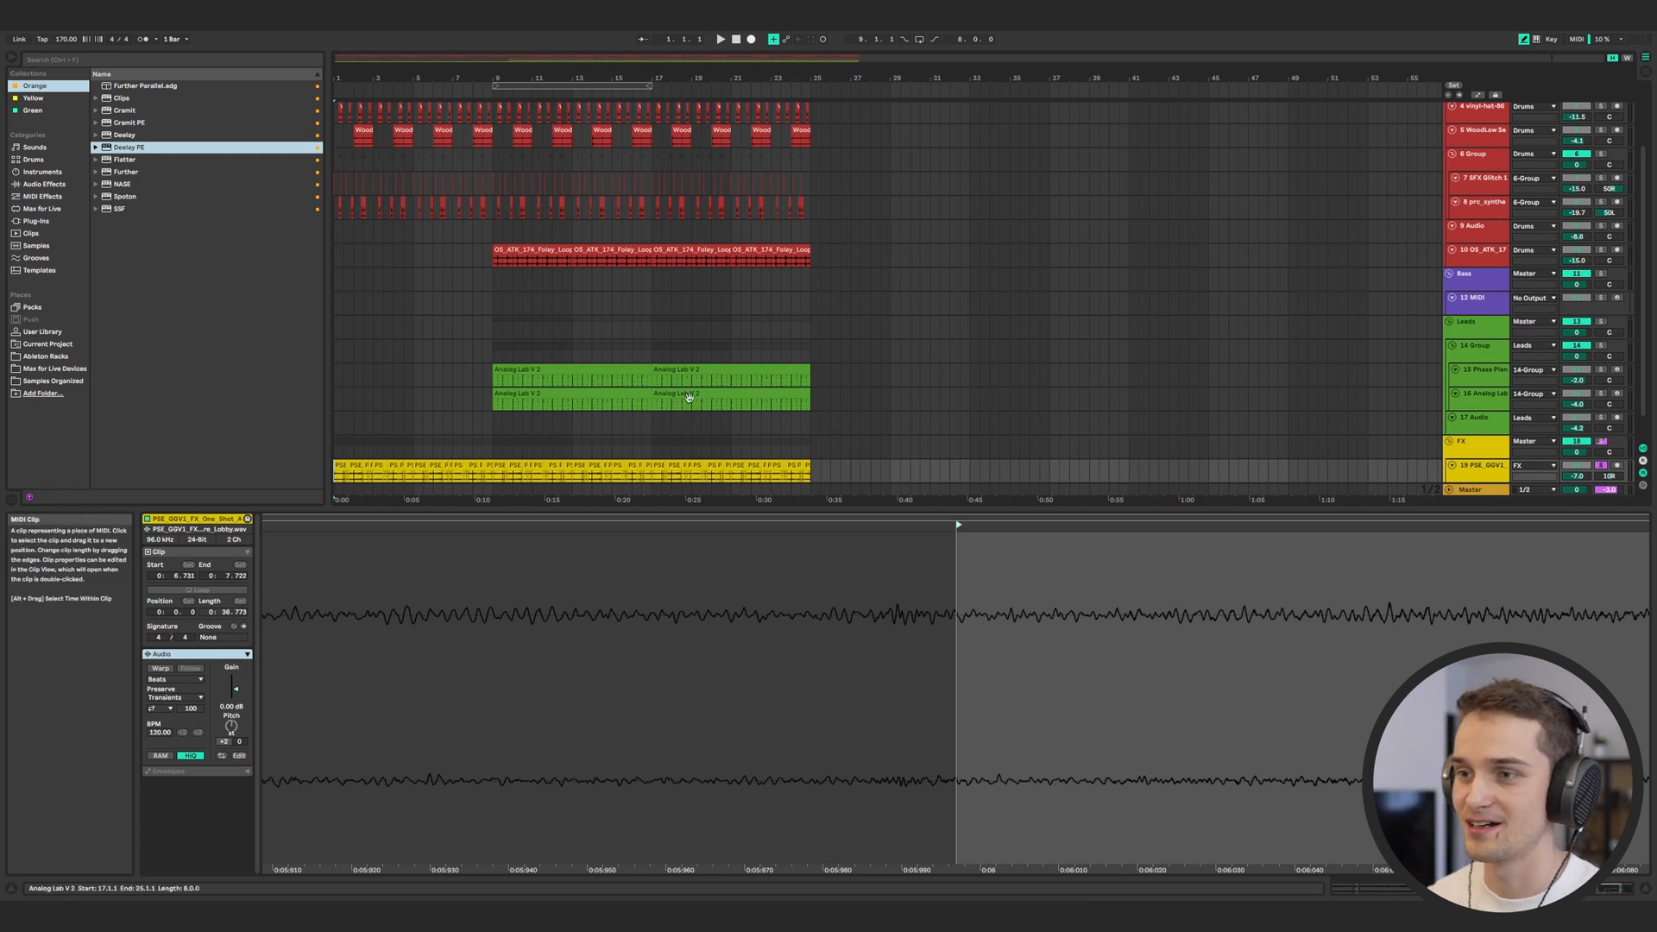
{"action": "scroll", "coordinate": [517, 433], "scroll_direction": "up", "scroll_amount": 5}
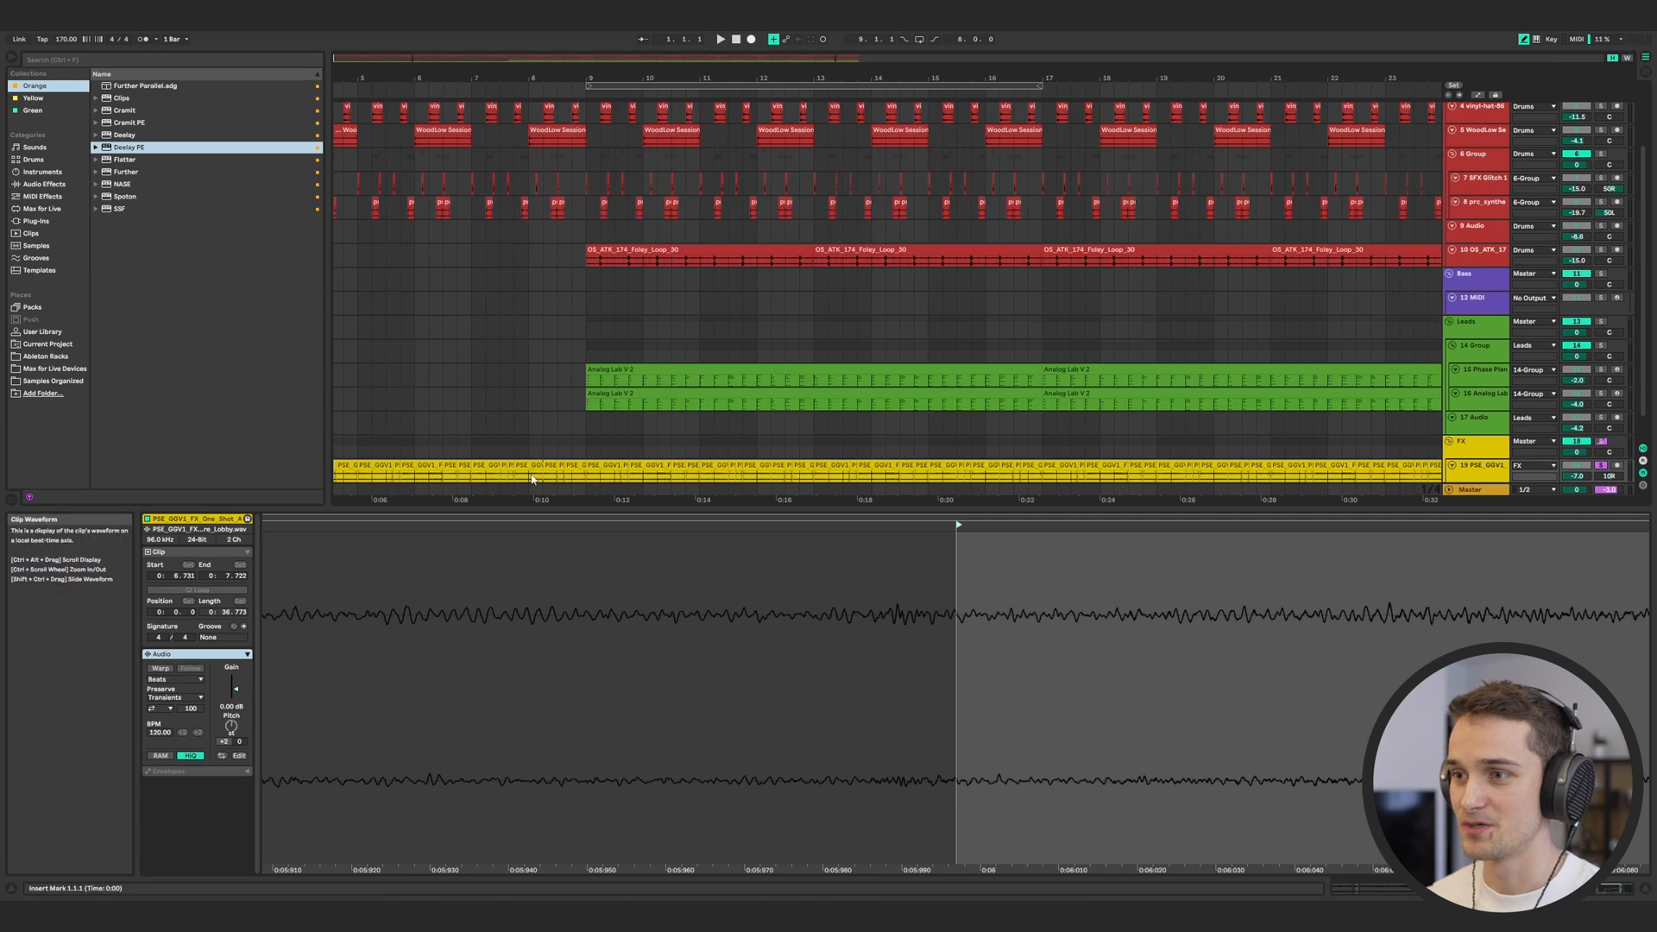
{"action": "scroll", "coordinate": [537, 471], "scroll_direction": "down", "scroll_amount": 2}
{"action": "scroll", "coordinate": [544, 457], "scroll_direction": "down", "scroll_amount": 6}
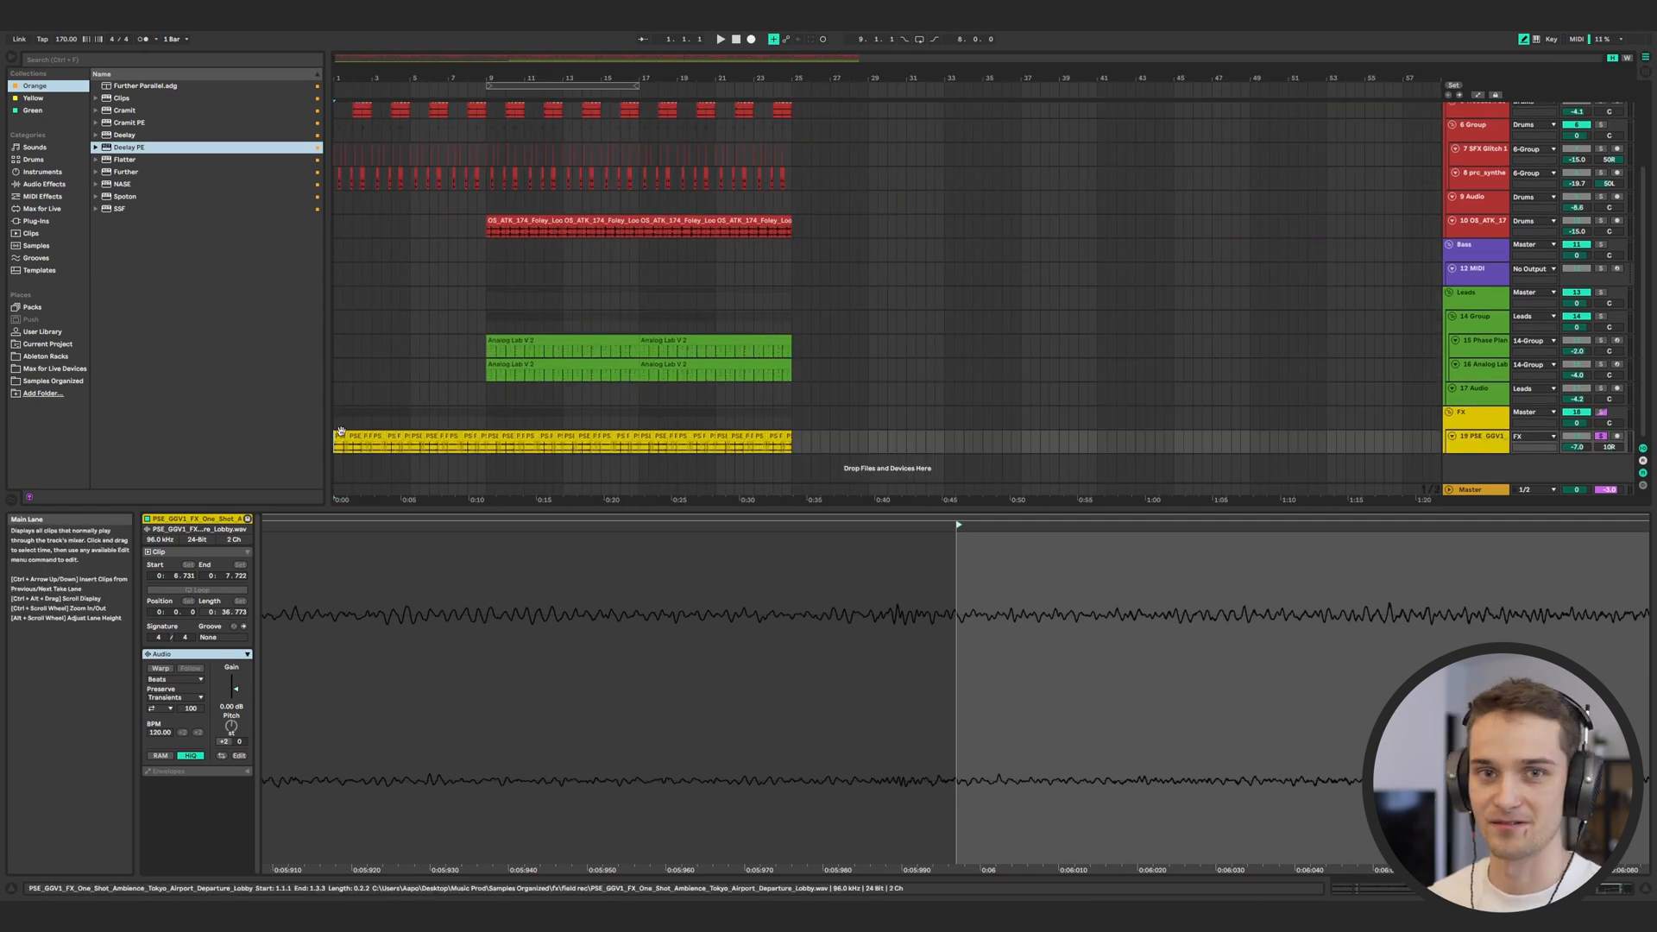
{"action": "key", "text": "space"}
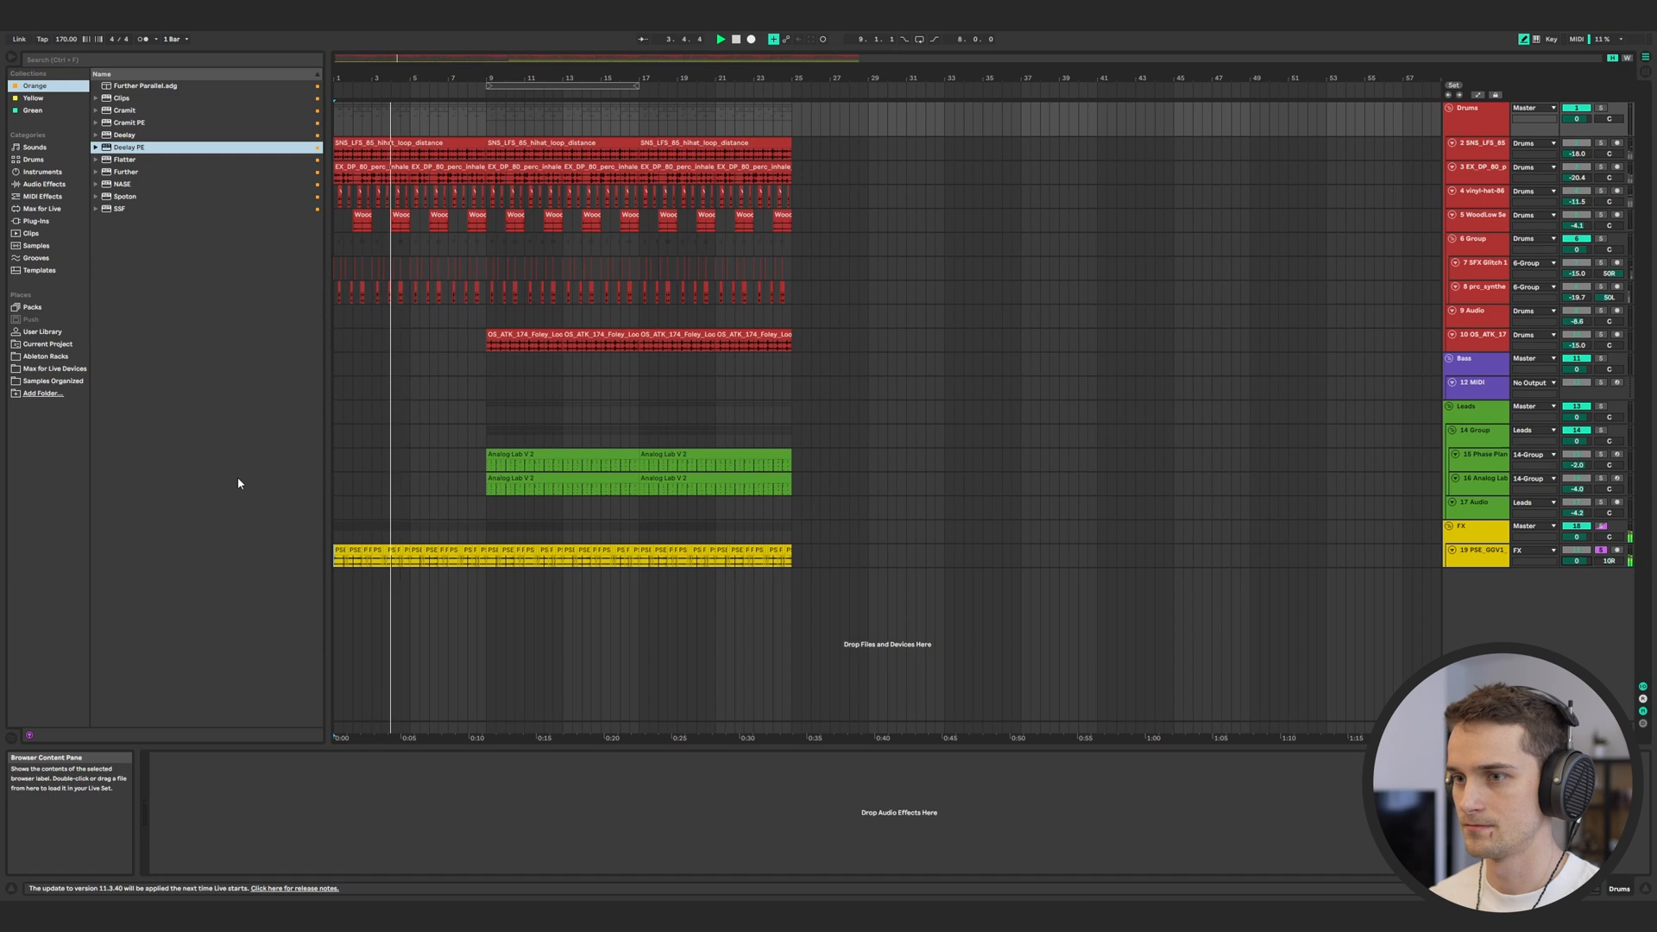
Open the Phase Plant synth on the soloed lead group's first track and audition its sound with a note
{"action": "left_click", "coordinate": [503, 345]}
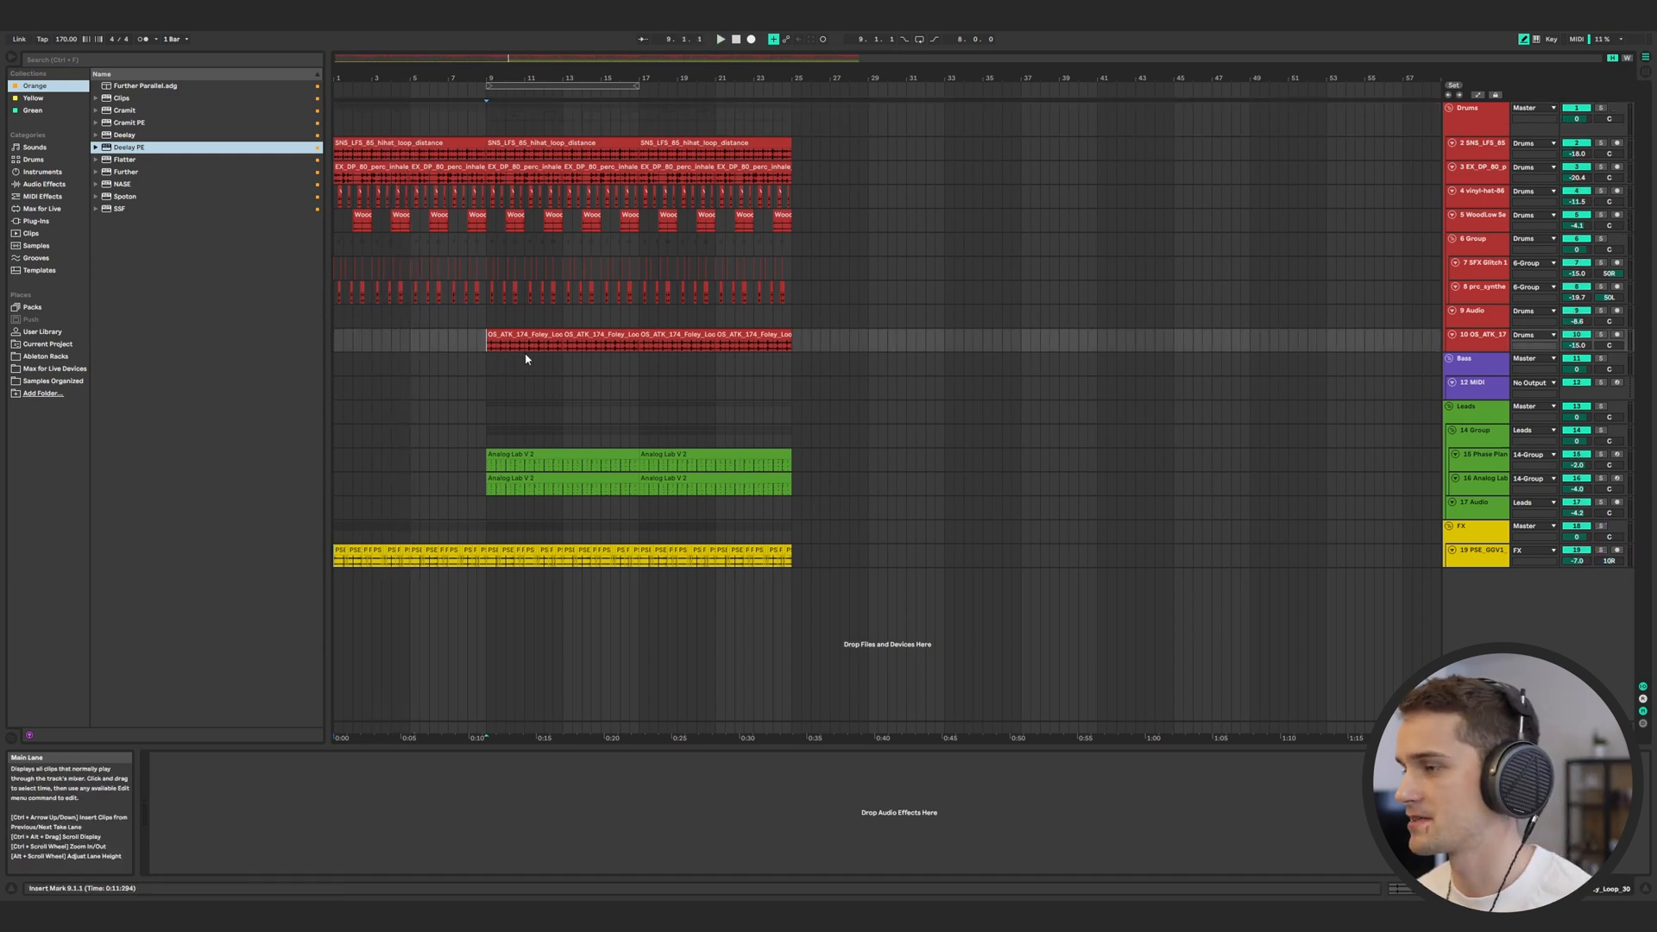
{"action": "left_click", "coordinate": [520, 460]}
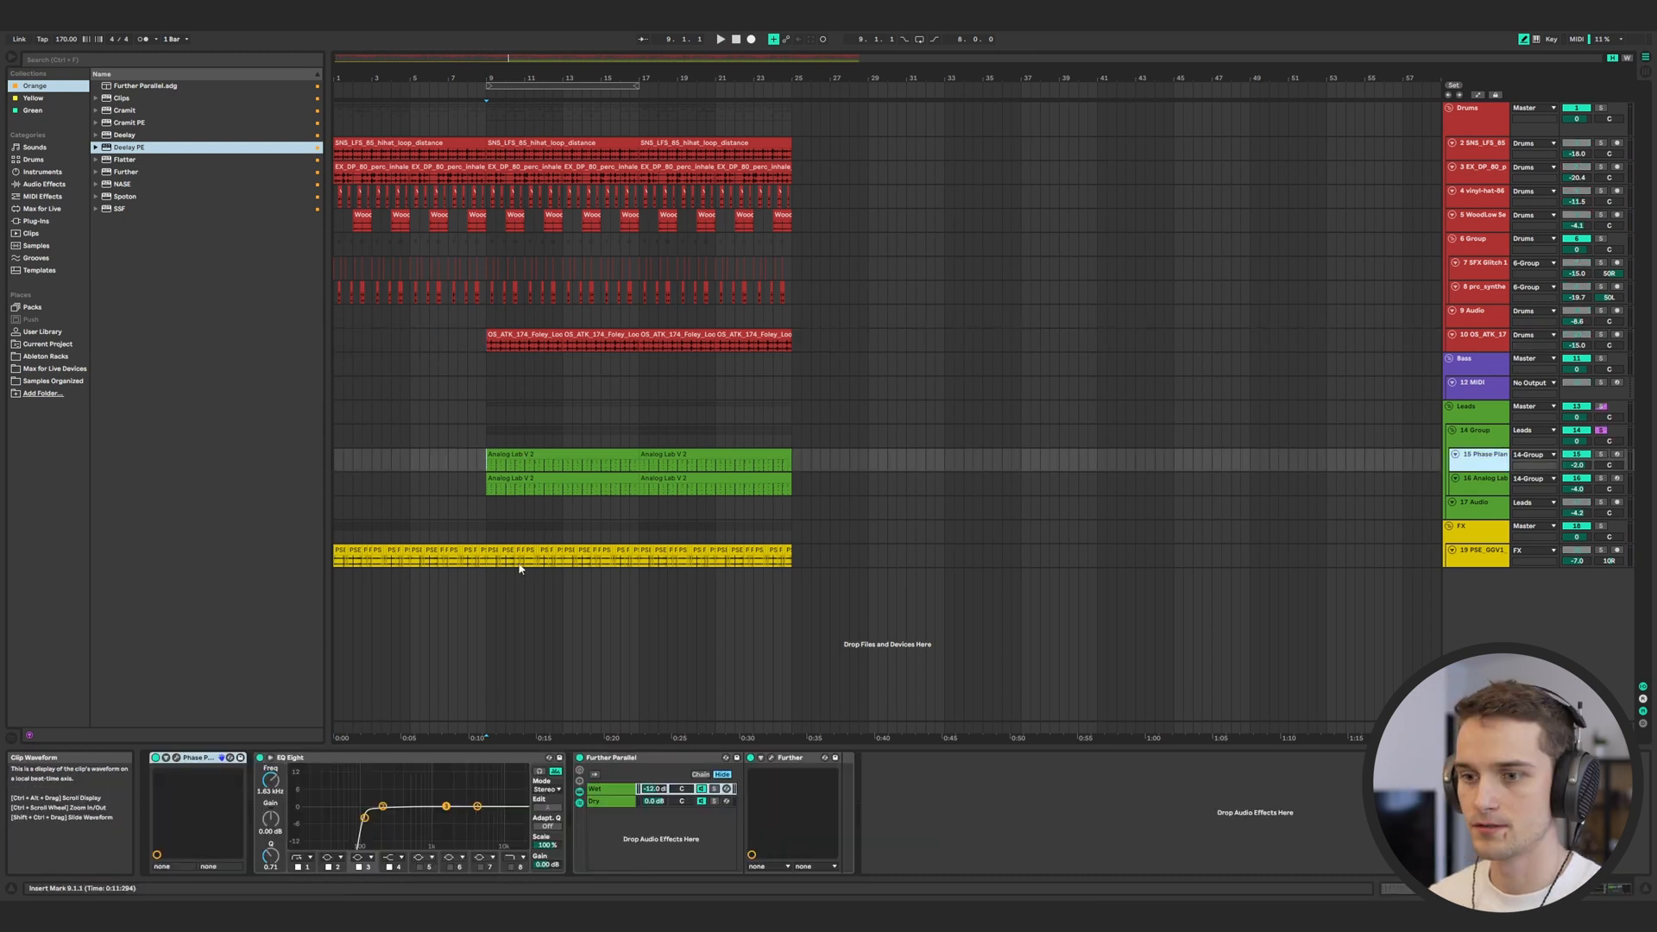
{"action": "left_click", "coordinate": [176, 758]}
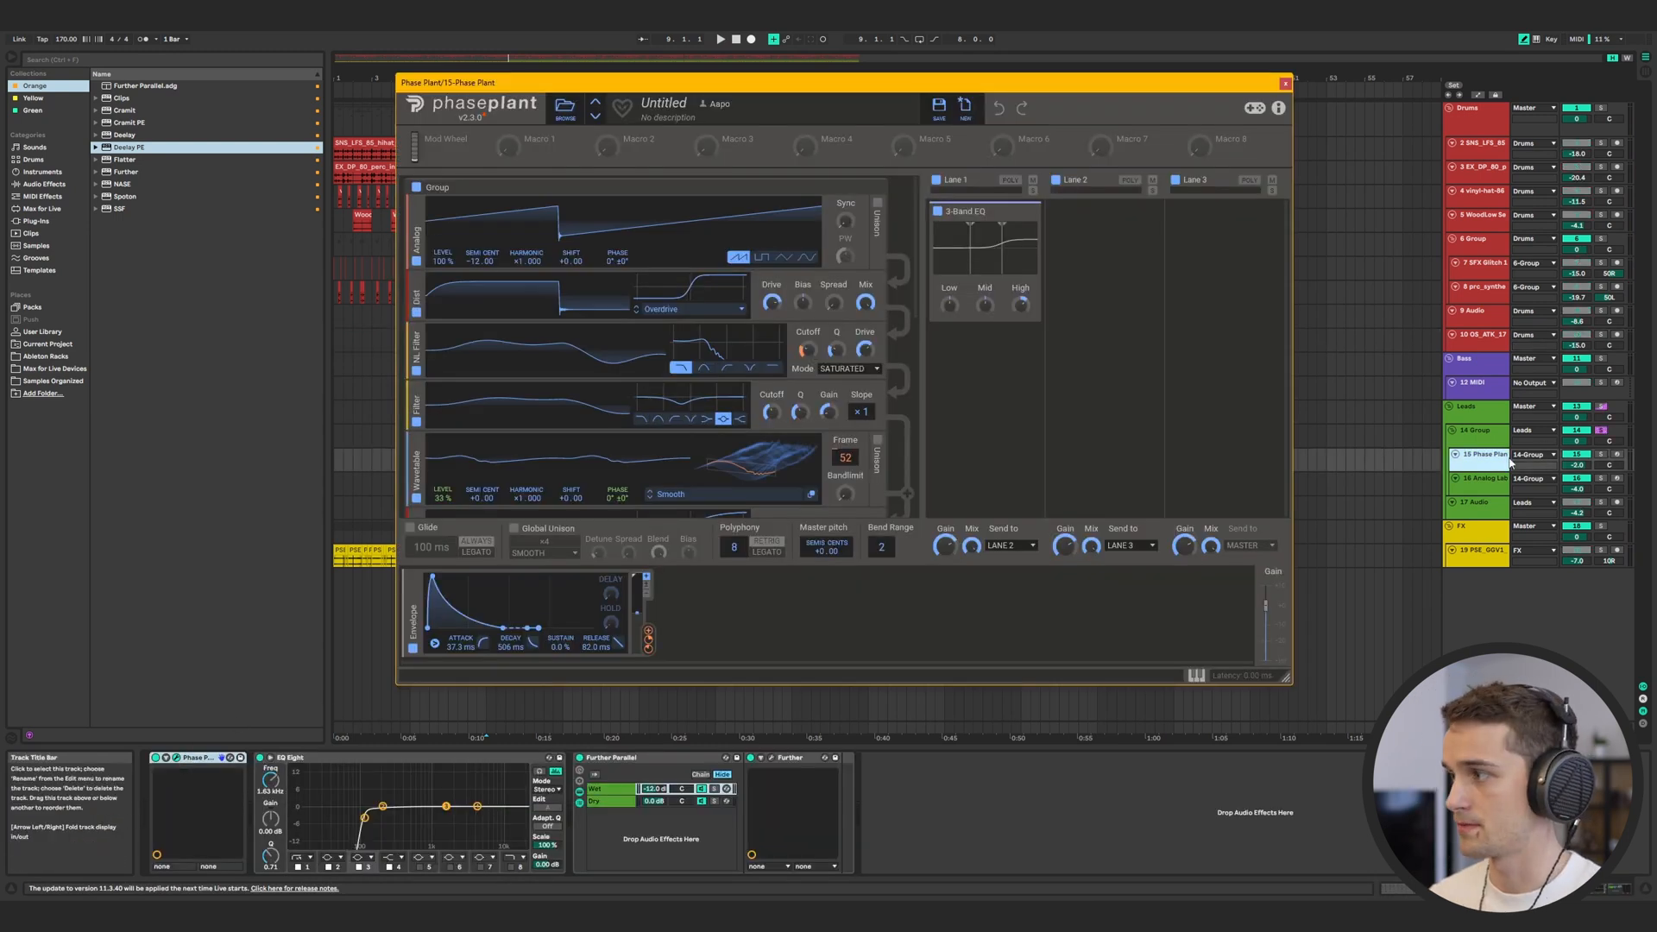
{"action": "key", "text": "c"}
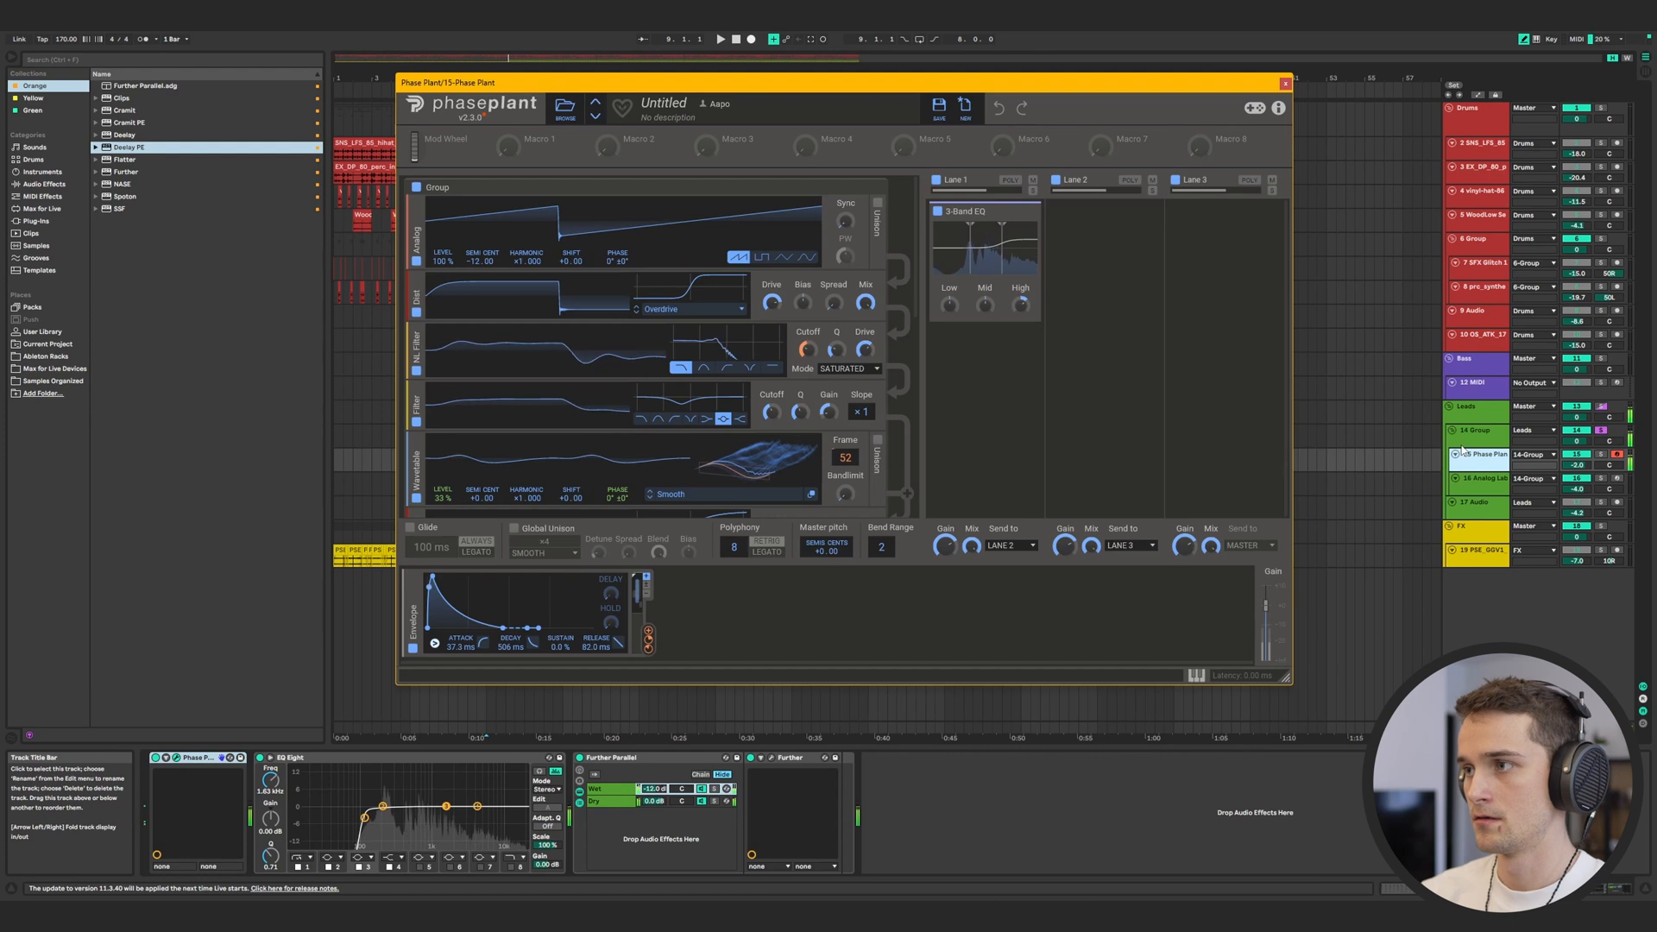
Select the Analog Lab lead track and arm it for playing
{"action": "left_click", "coordinate": [1485, 504]}
{"action": "left_click", "coordinate": [1526, 479]}
{"action": "left_click", "coordinate": [1491, 481]}
{"action": "left_click", "coordinate": [1491, 481]}
{"action": "left_click", "coordinate": [1602, 479]}
{"action": "left_click", "coordinate": [1619, 479]}
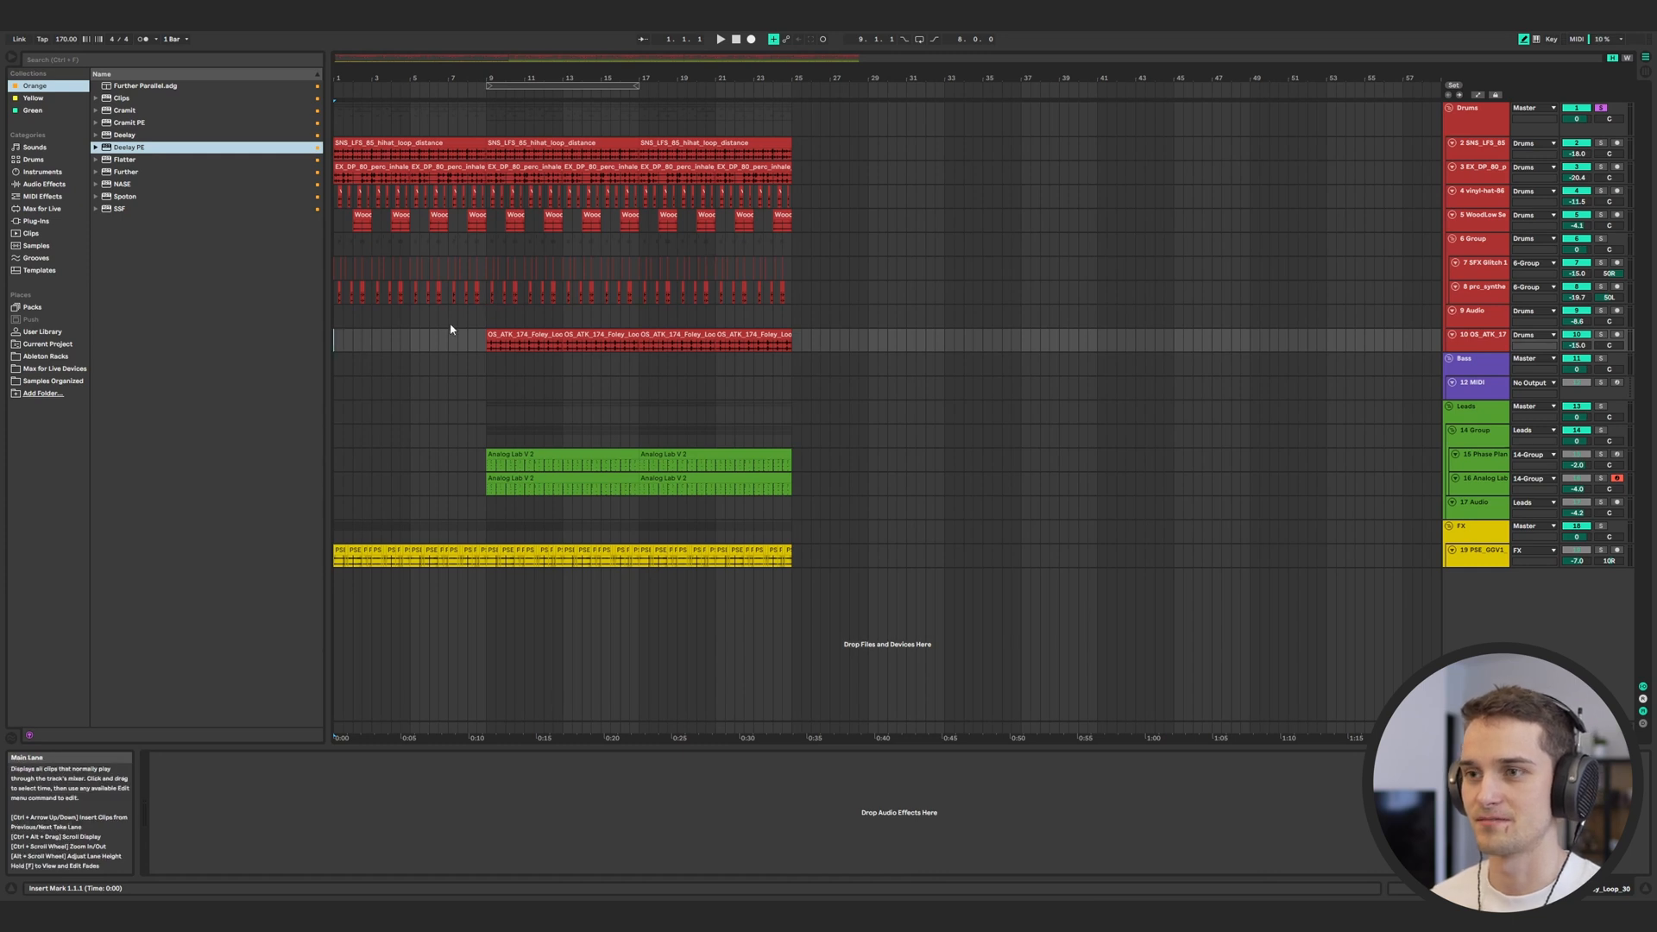
Play the arrangement from bar 7 and review the bass, lead and drum sections starting at bars 9 and 17
{"action": "left_click", "coordinate": [448, 460]}
{"action": "key", "text": "space"}
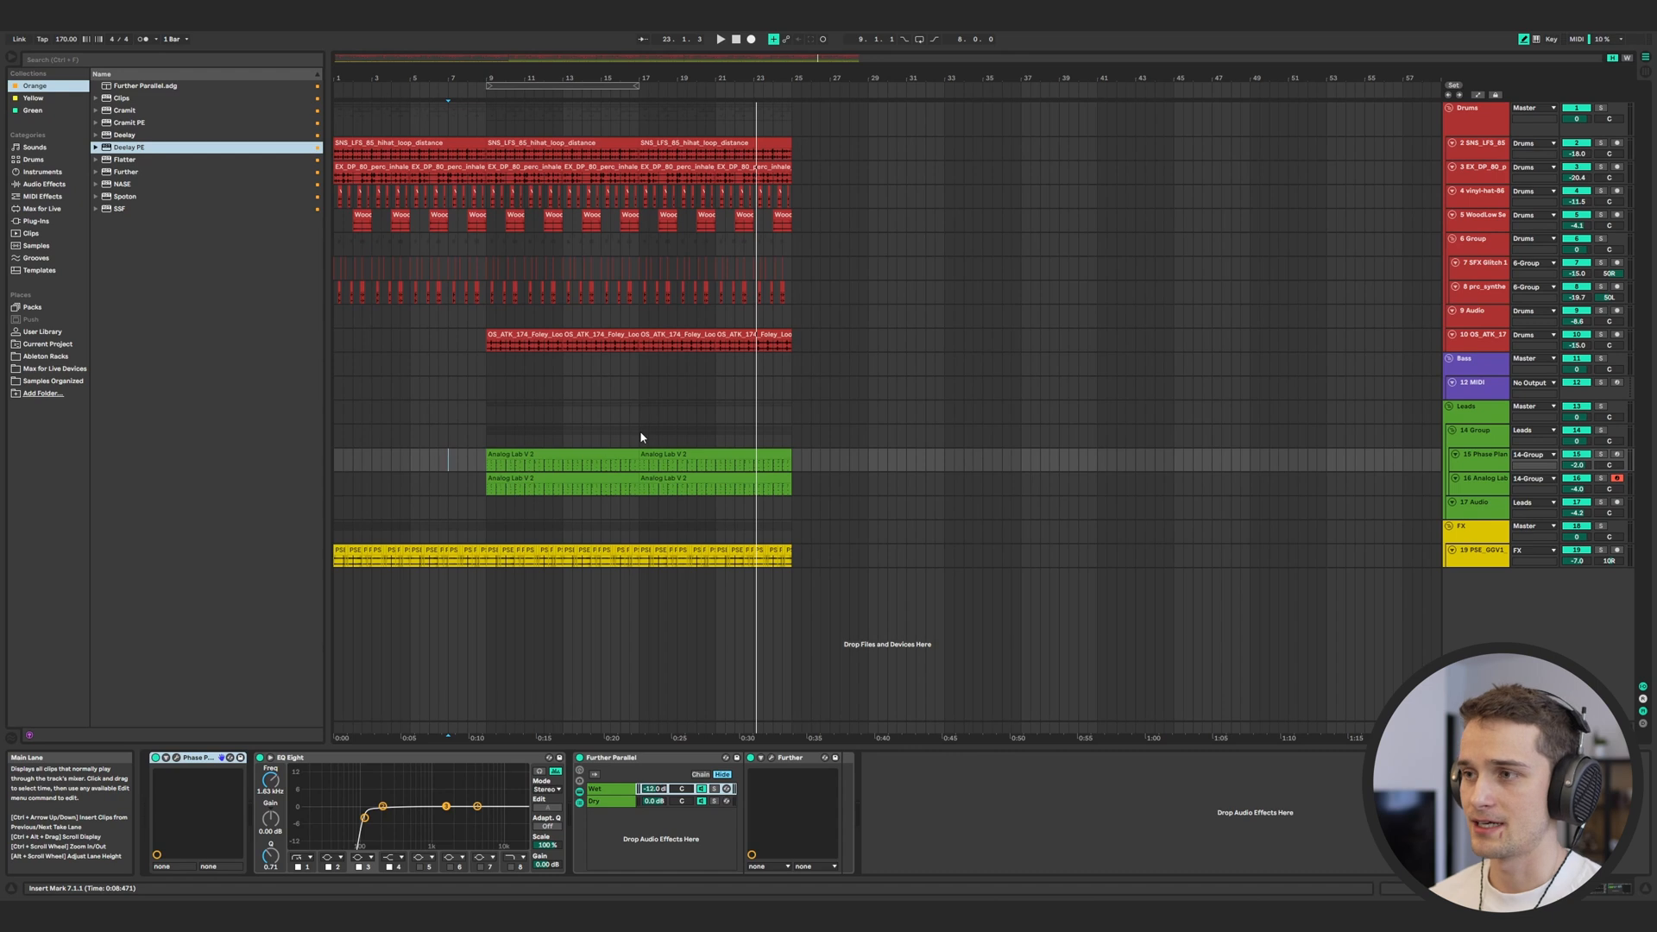
{"action": "left_click_drag", "start_coordinate": [639, 390], "coordinate": [782, 429]}
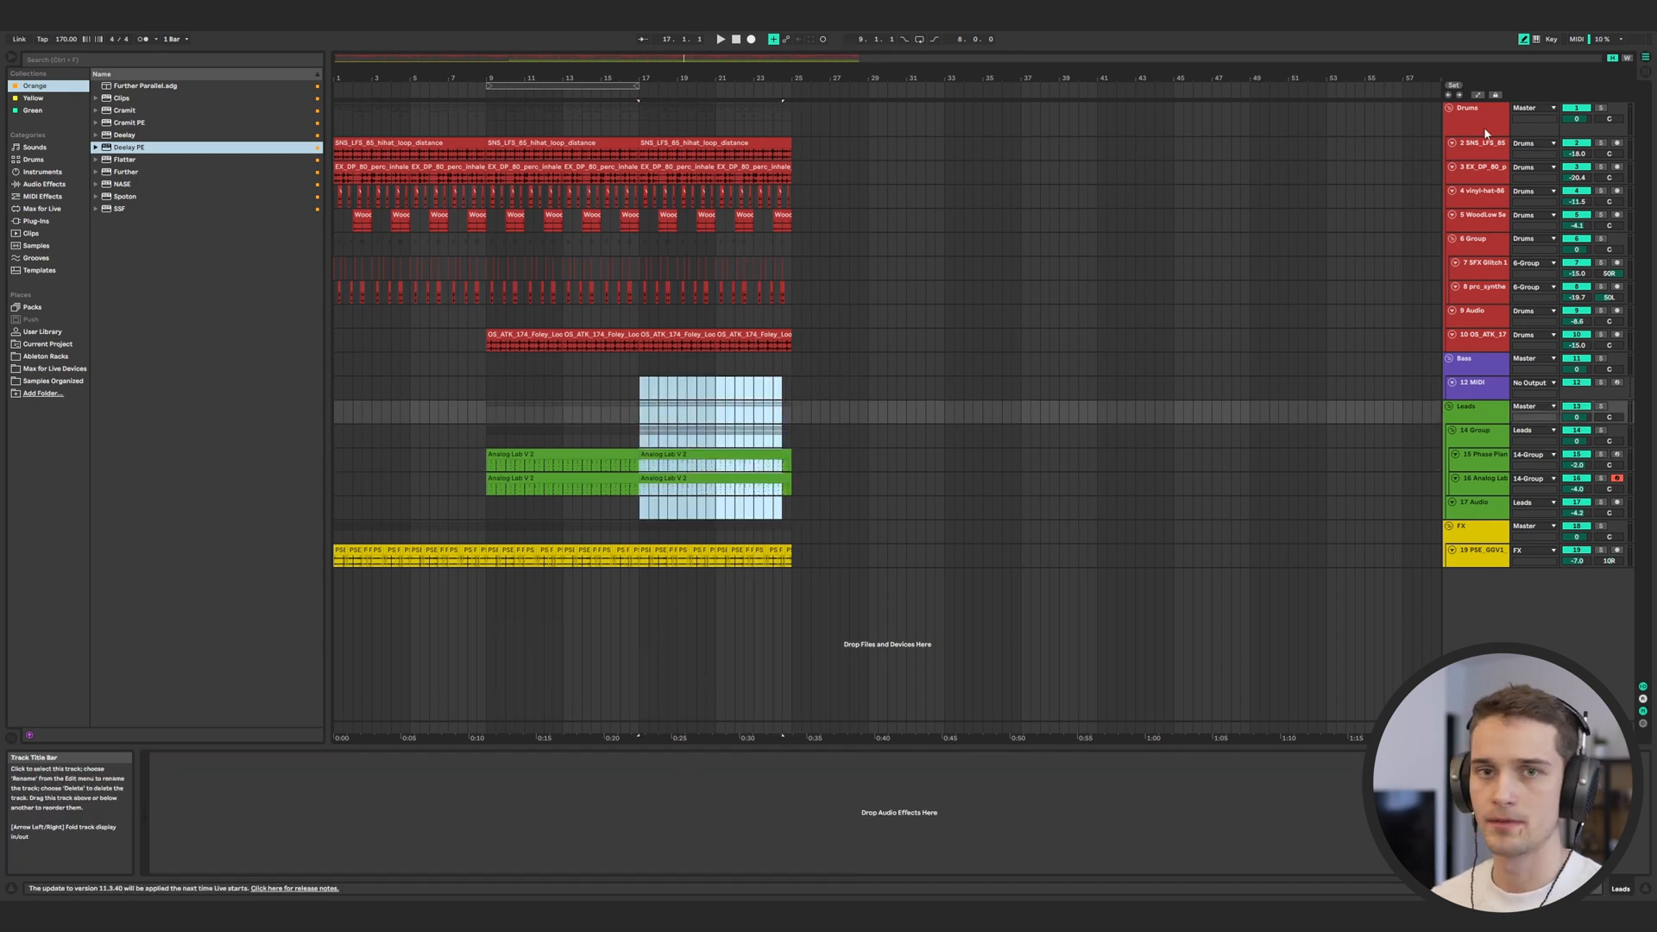
{"action": "left_click", "coordinate": [1486, 132]}
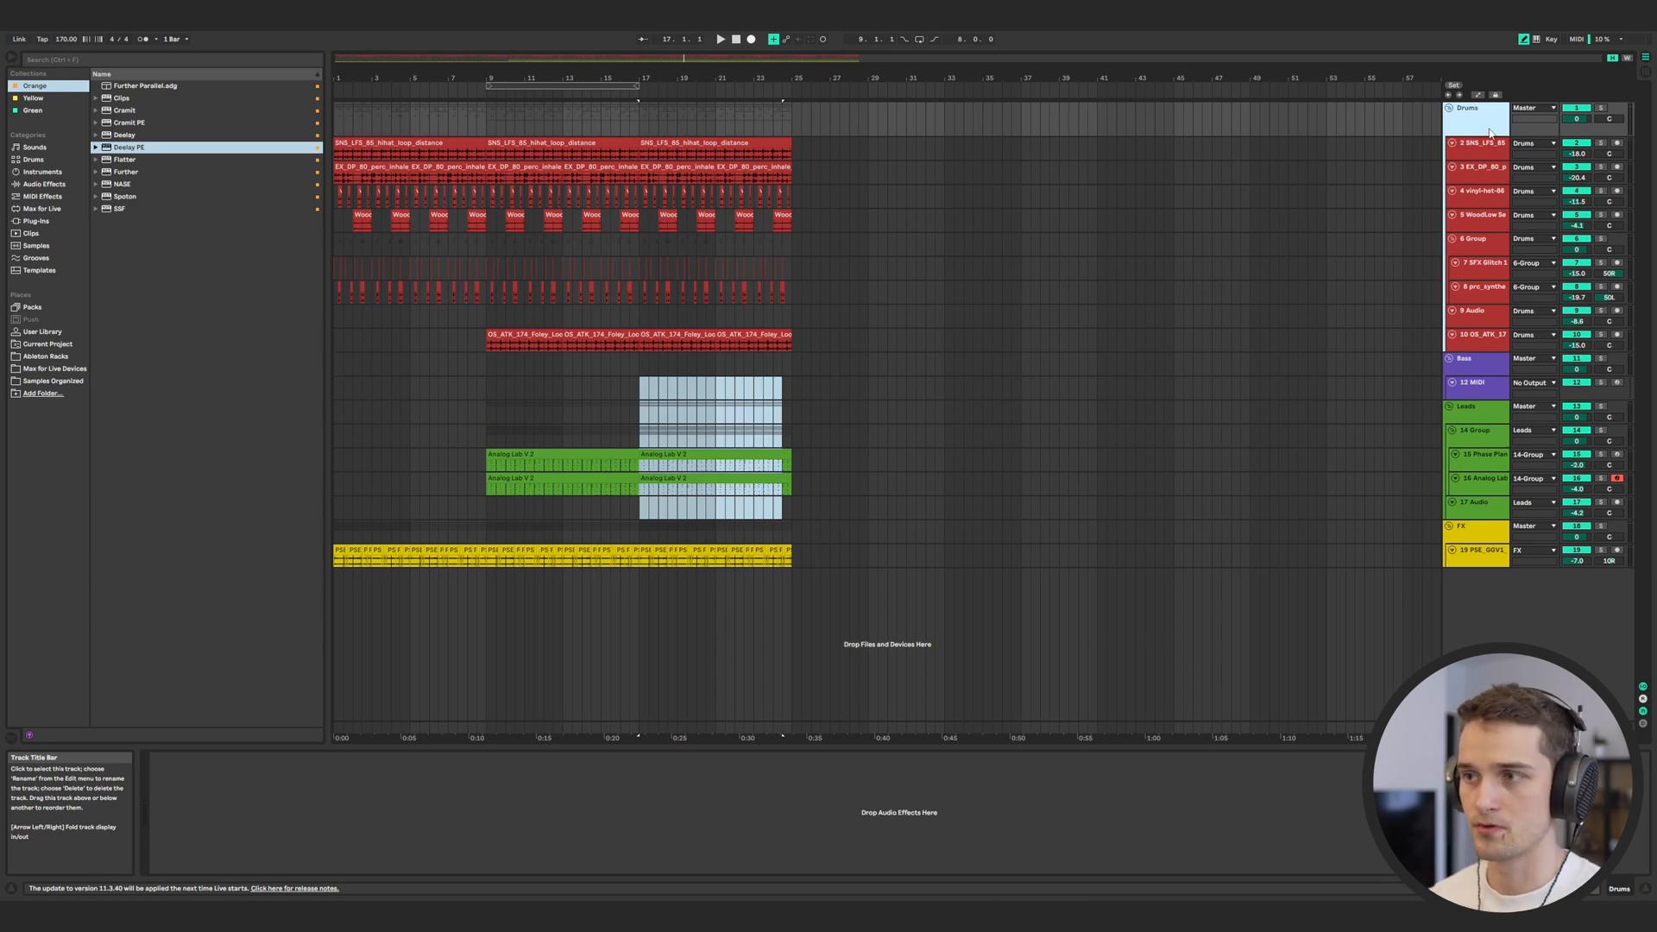
{"action": "left_click", "coordinate": [486, 118]}
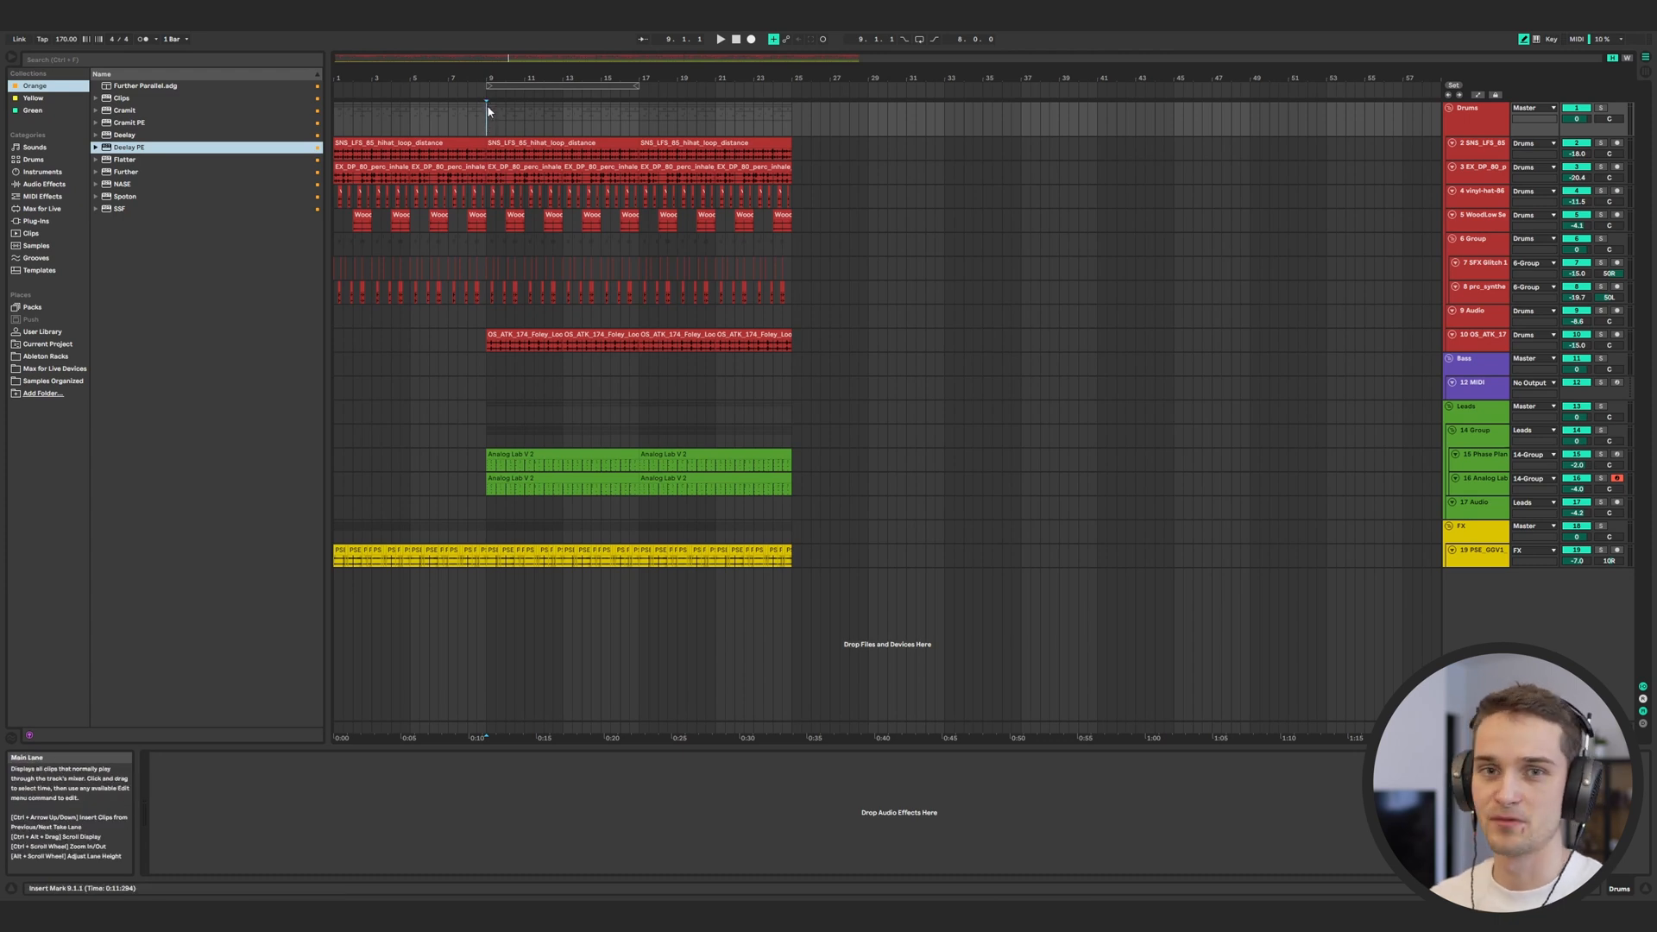
Load a Phase Plant instrument onto the empty MIDI track in the Bass group
{"action": "left_click", "coordinate": [649, 387]}
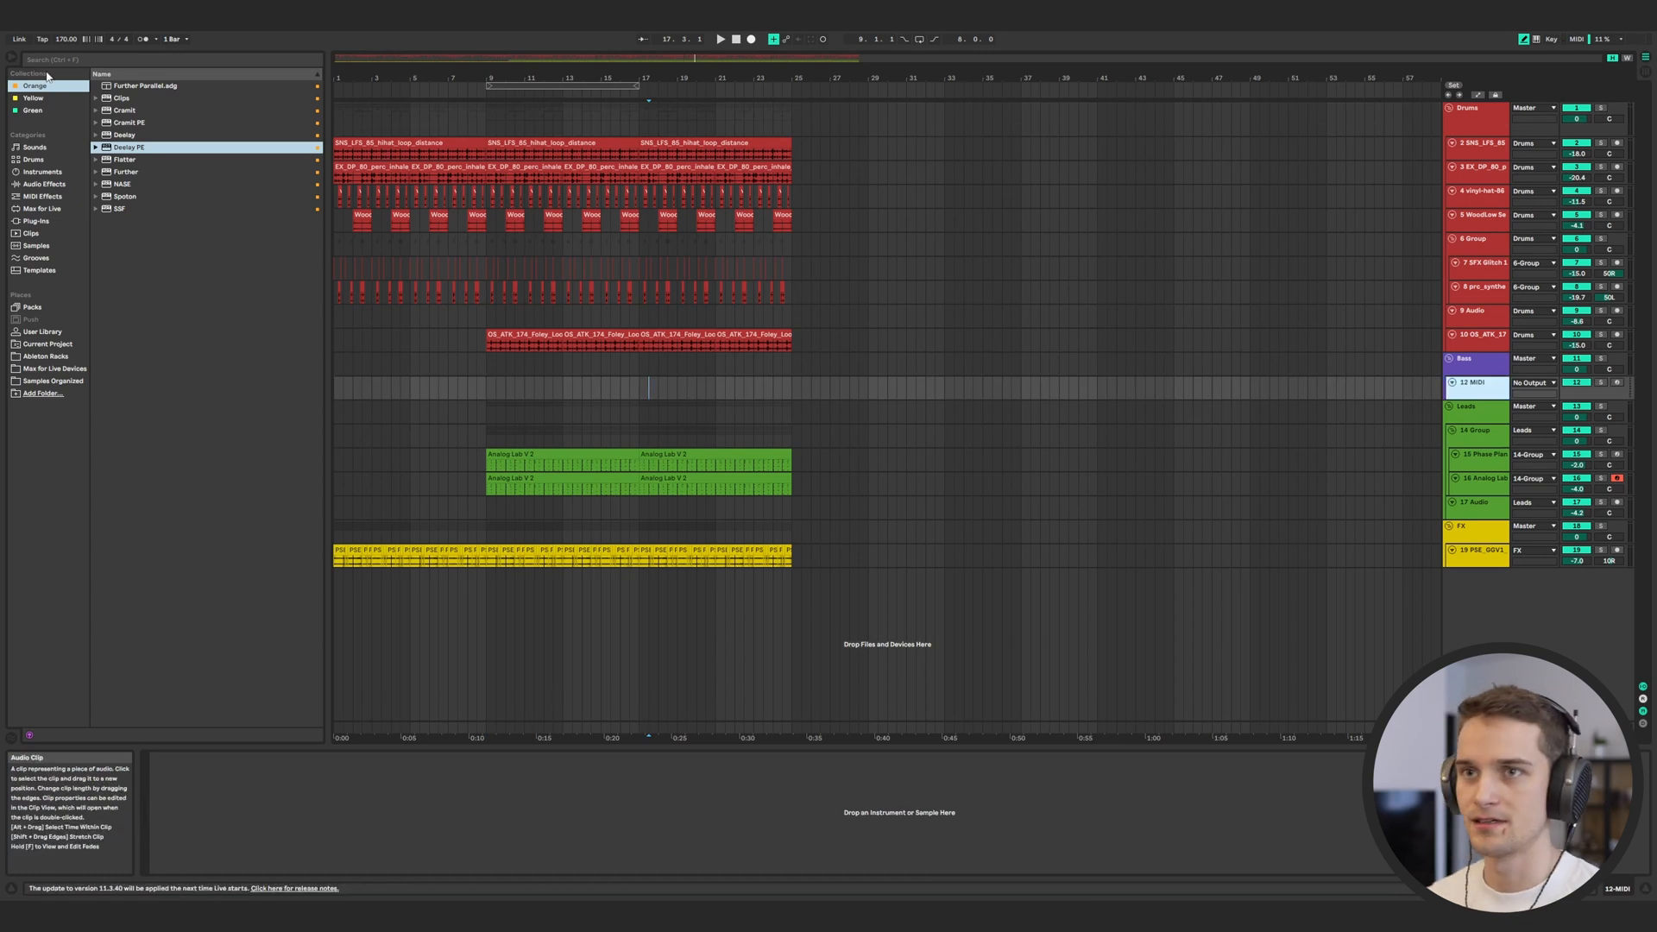
{"action": "left_click", "coordinate": [33, 98]}
{"action": "double_click", "coordinate": [143, 101]}
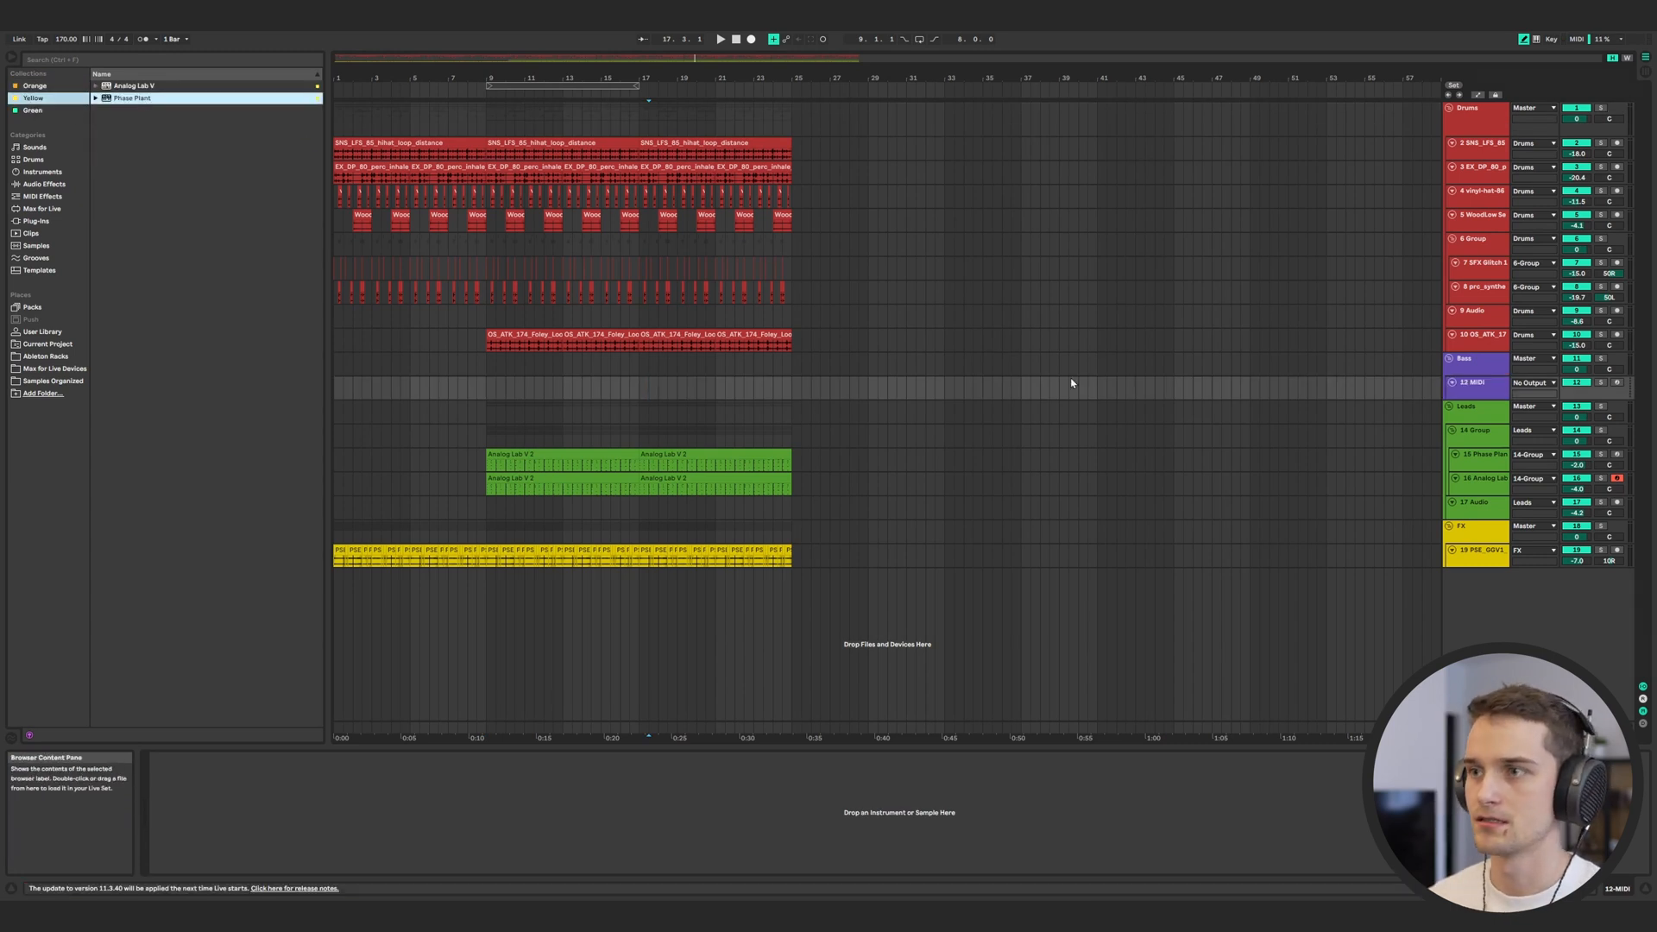
Build the bass patch from a layered unison saw group and a separate filtered square-wave Analog oscillator group
{"action": "left_click", "coordinate": [569, 230]}
{"action": "left_click", "coordinate": [593, 273]}
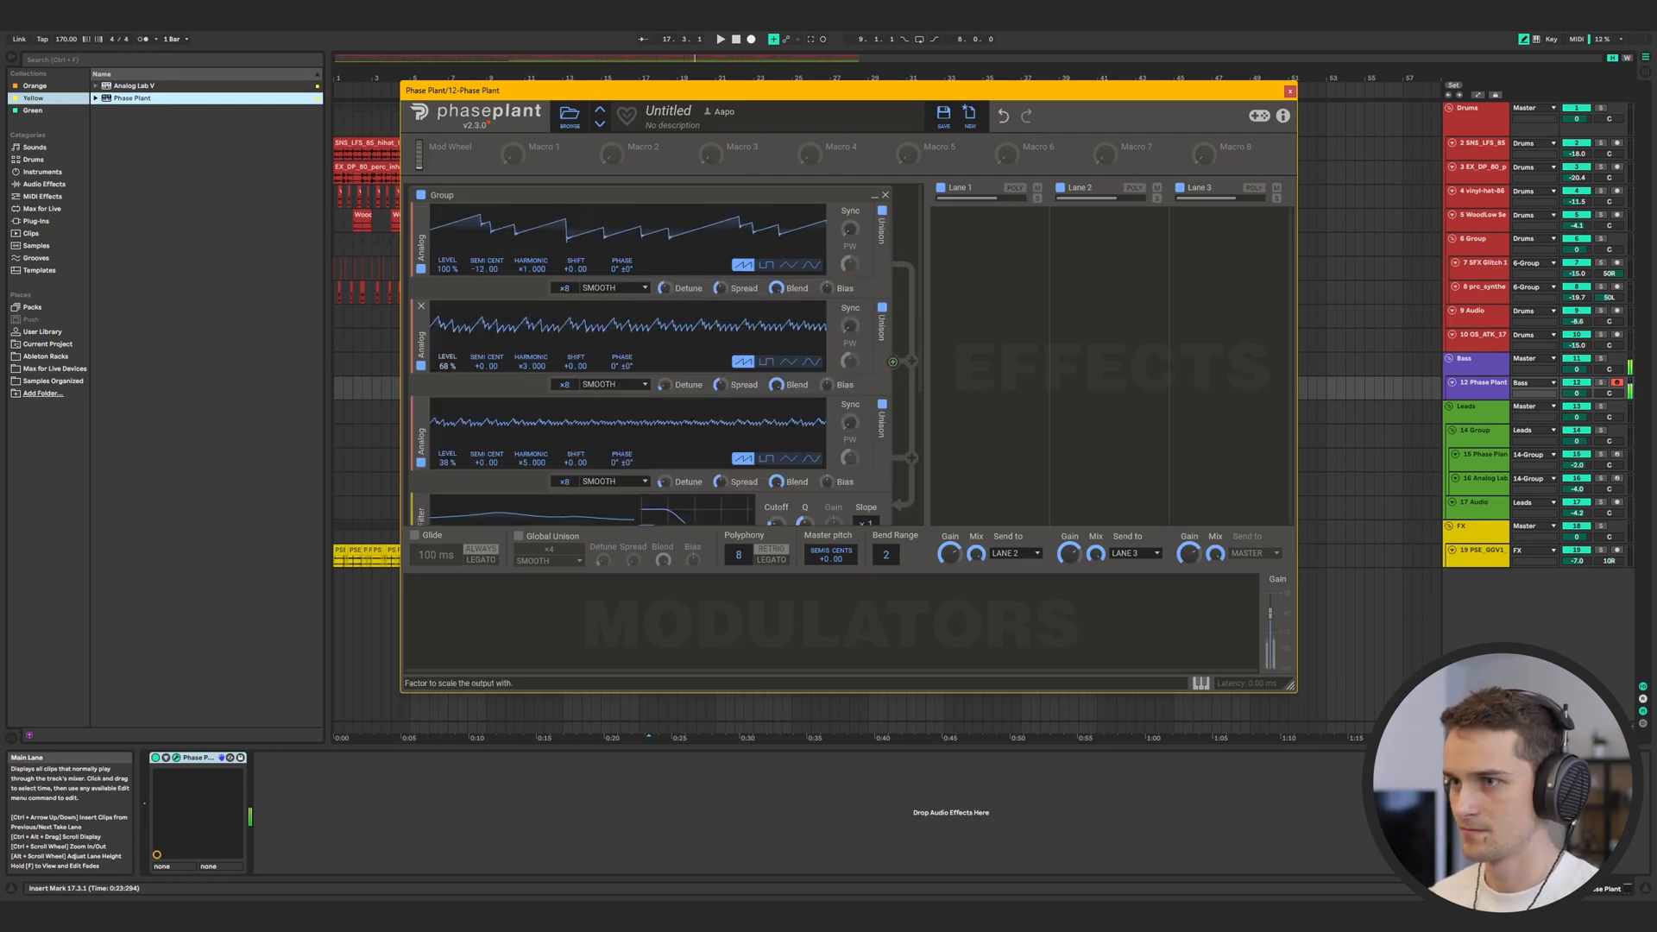
{"action": "left_click", "coordinate": [725, 186]}
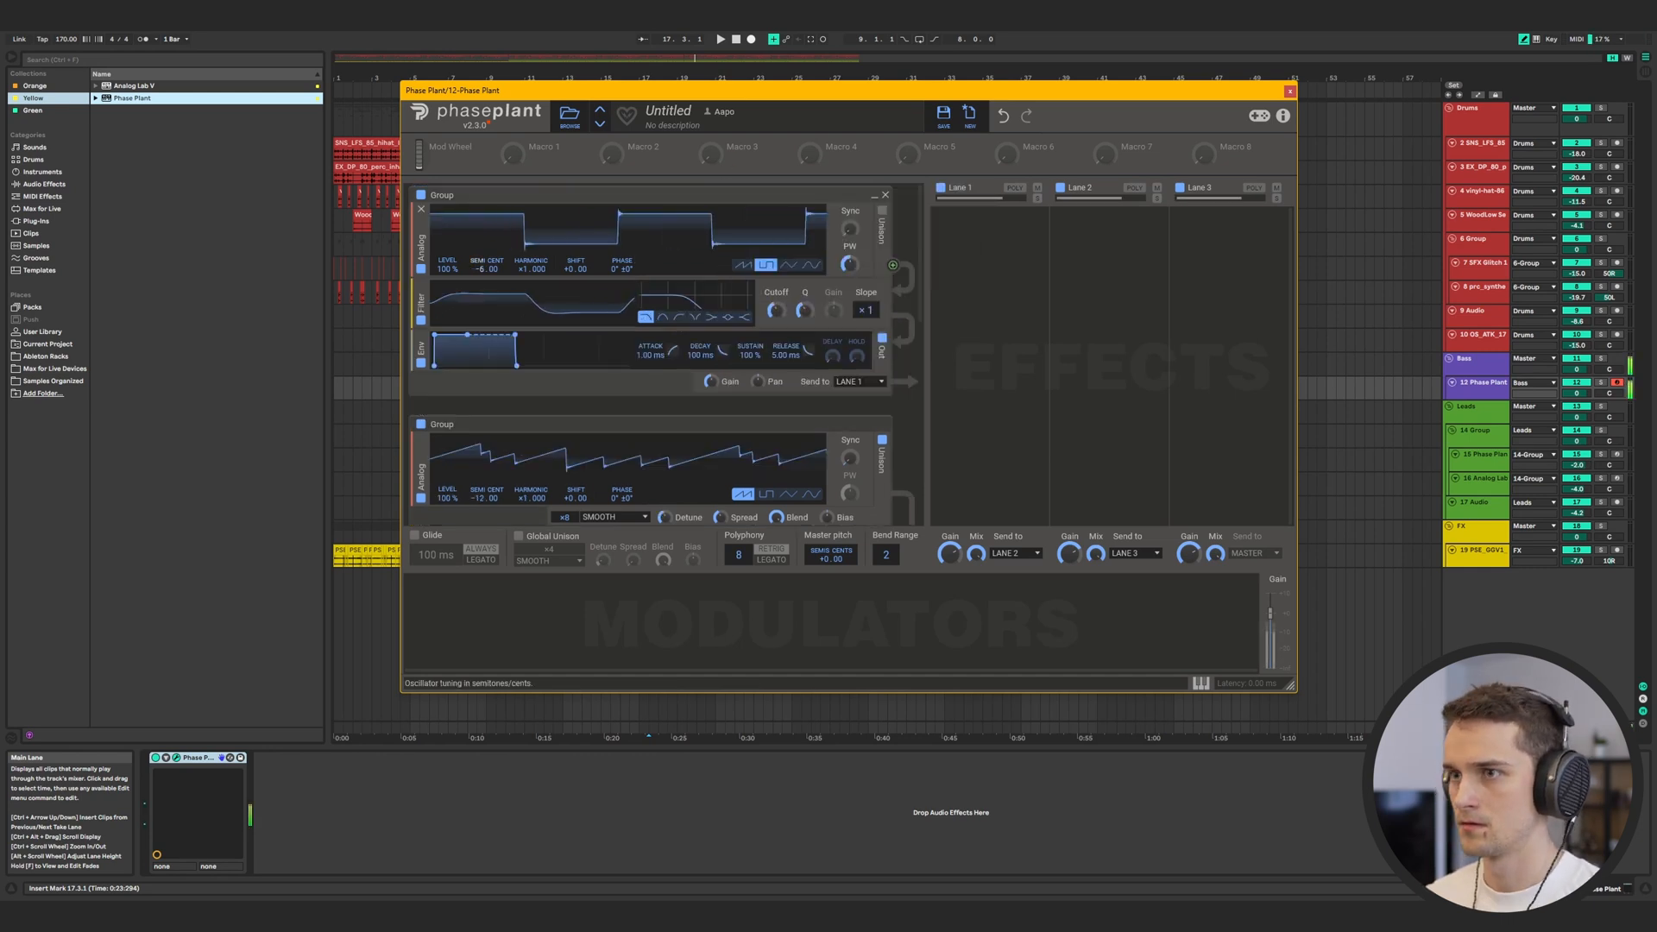
{"action": "left_click_drag", "start_coordinate": [462, 271], "coordinate": [798, 314]}
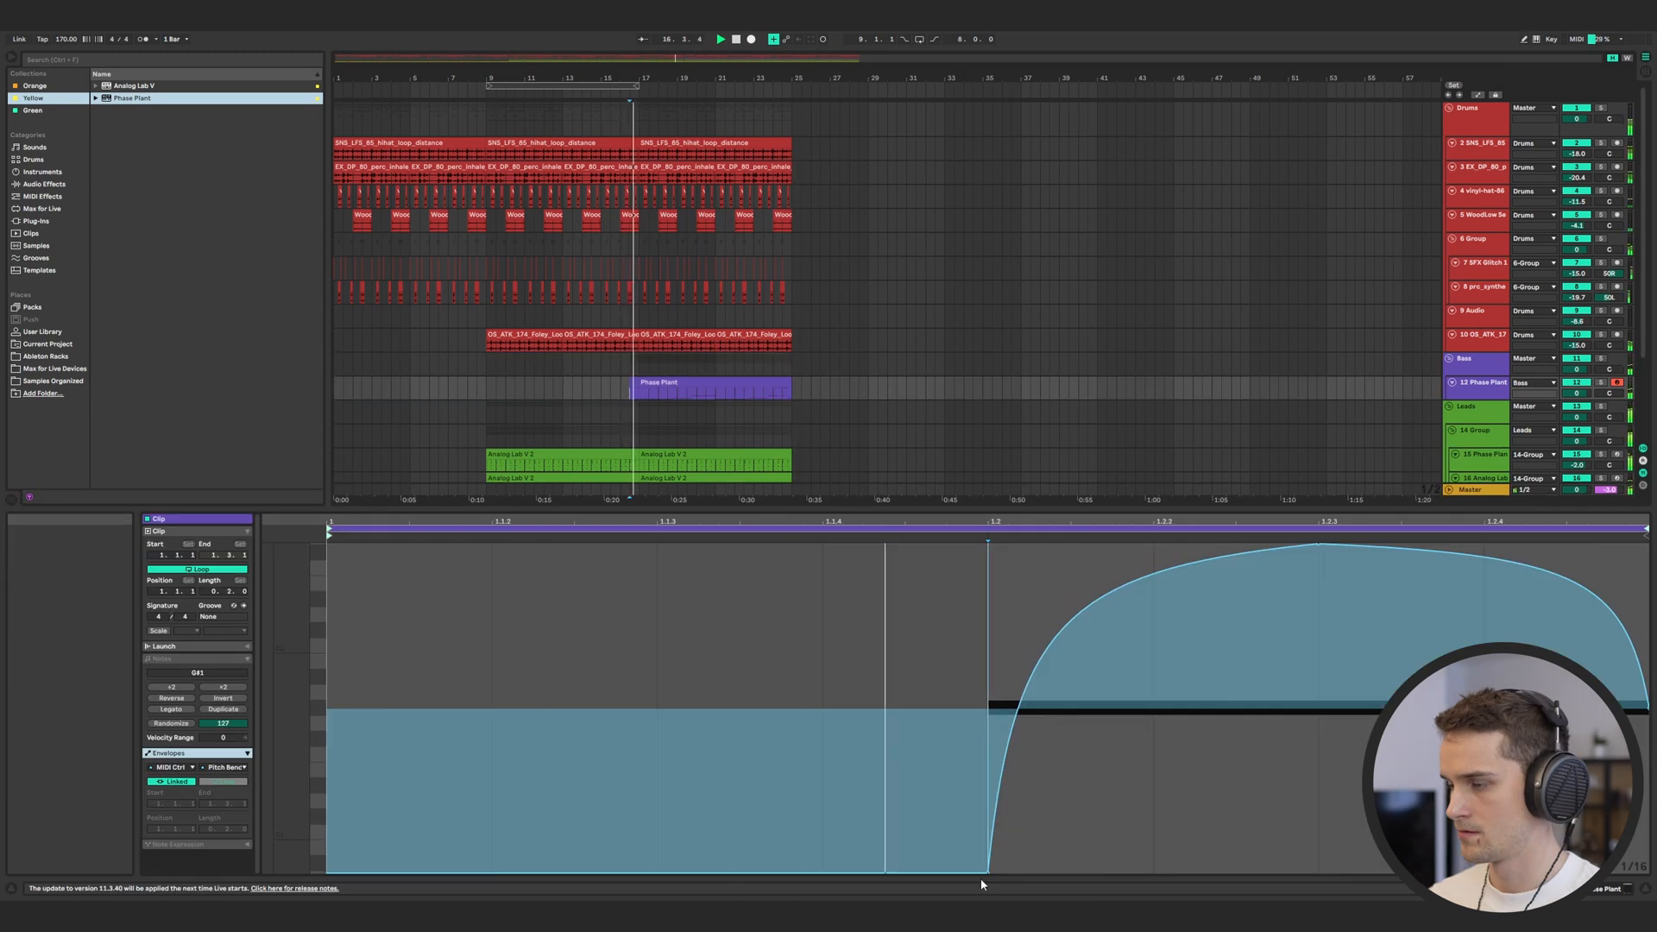
Ease the pitch-bend curve in the bass pickup clip and raise a bend to maximum around 3.2 in the main bass clip
{"action": "mouse_move", "coordinate": [1072, 644]}
{"action": "left_mouse_down"}
{"action": "mouse_move", "coordinate": [1103, 686]}
{"action": "mouse_move", "coordinate": [1093, 659]}
{"action": "left_mouse_up"}
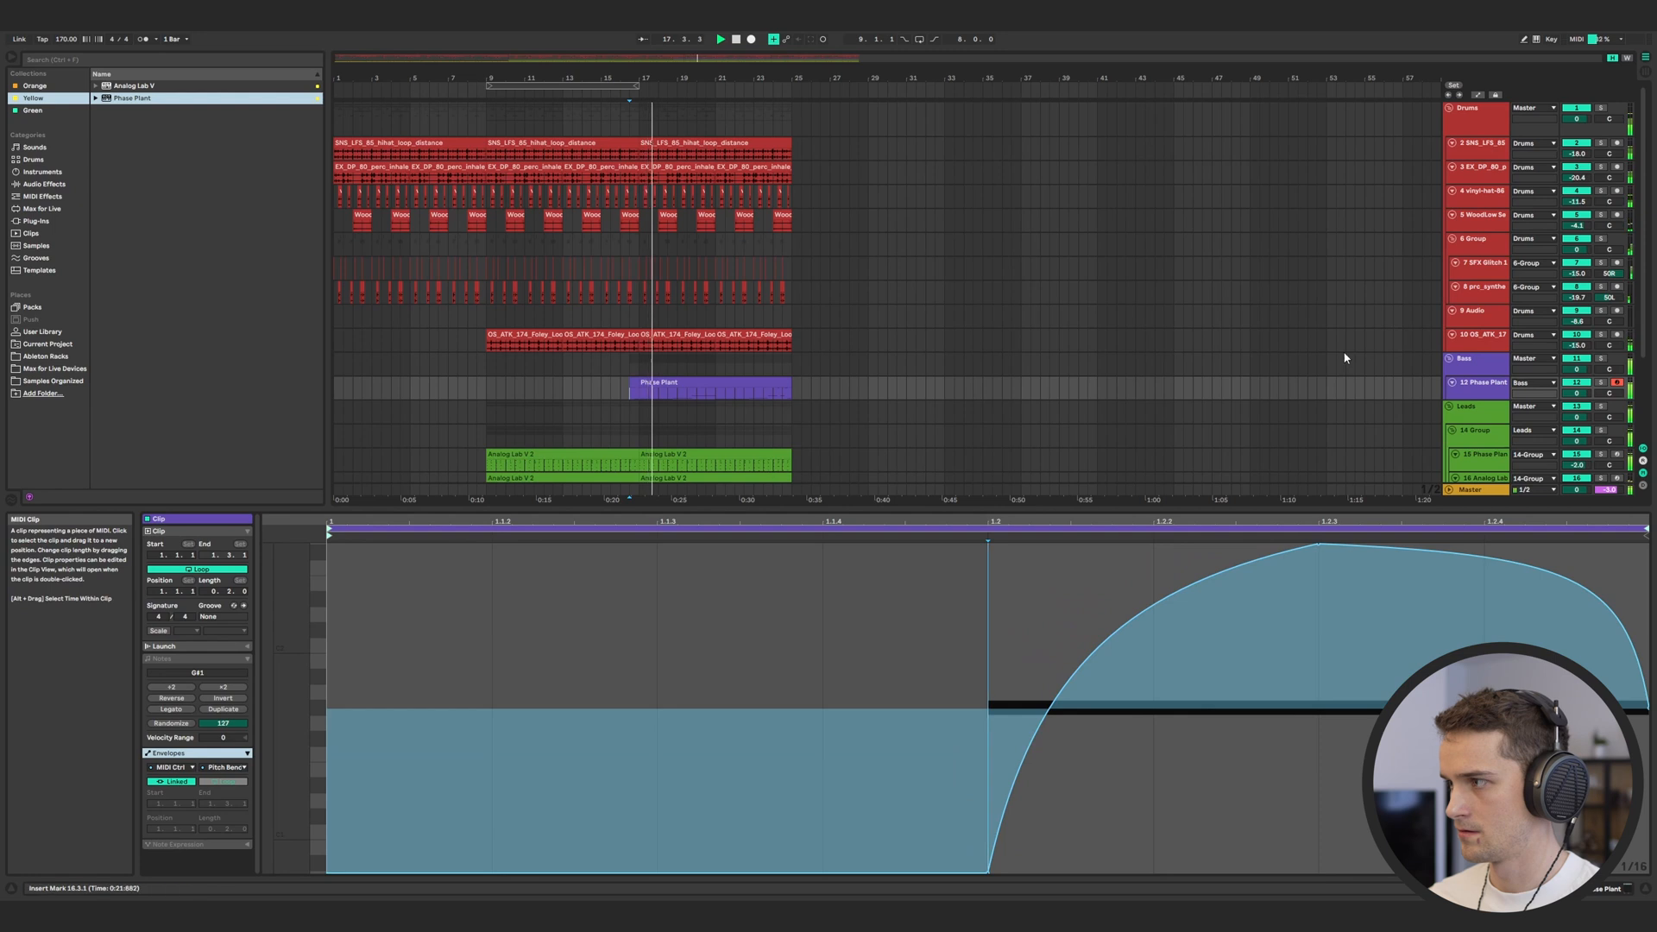
{"action": "left_click", "coordinate": [1481, 386]}
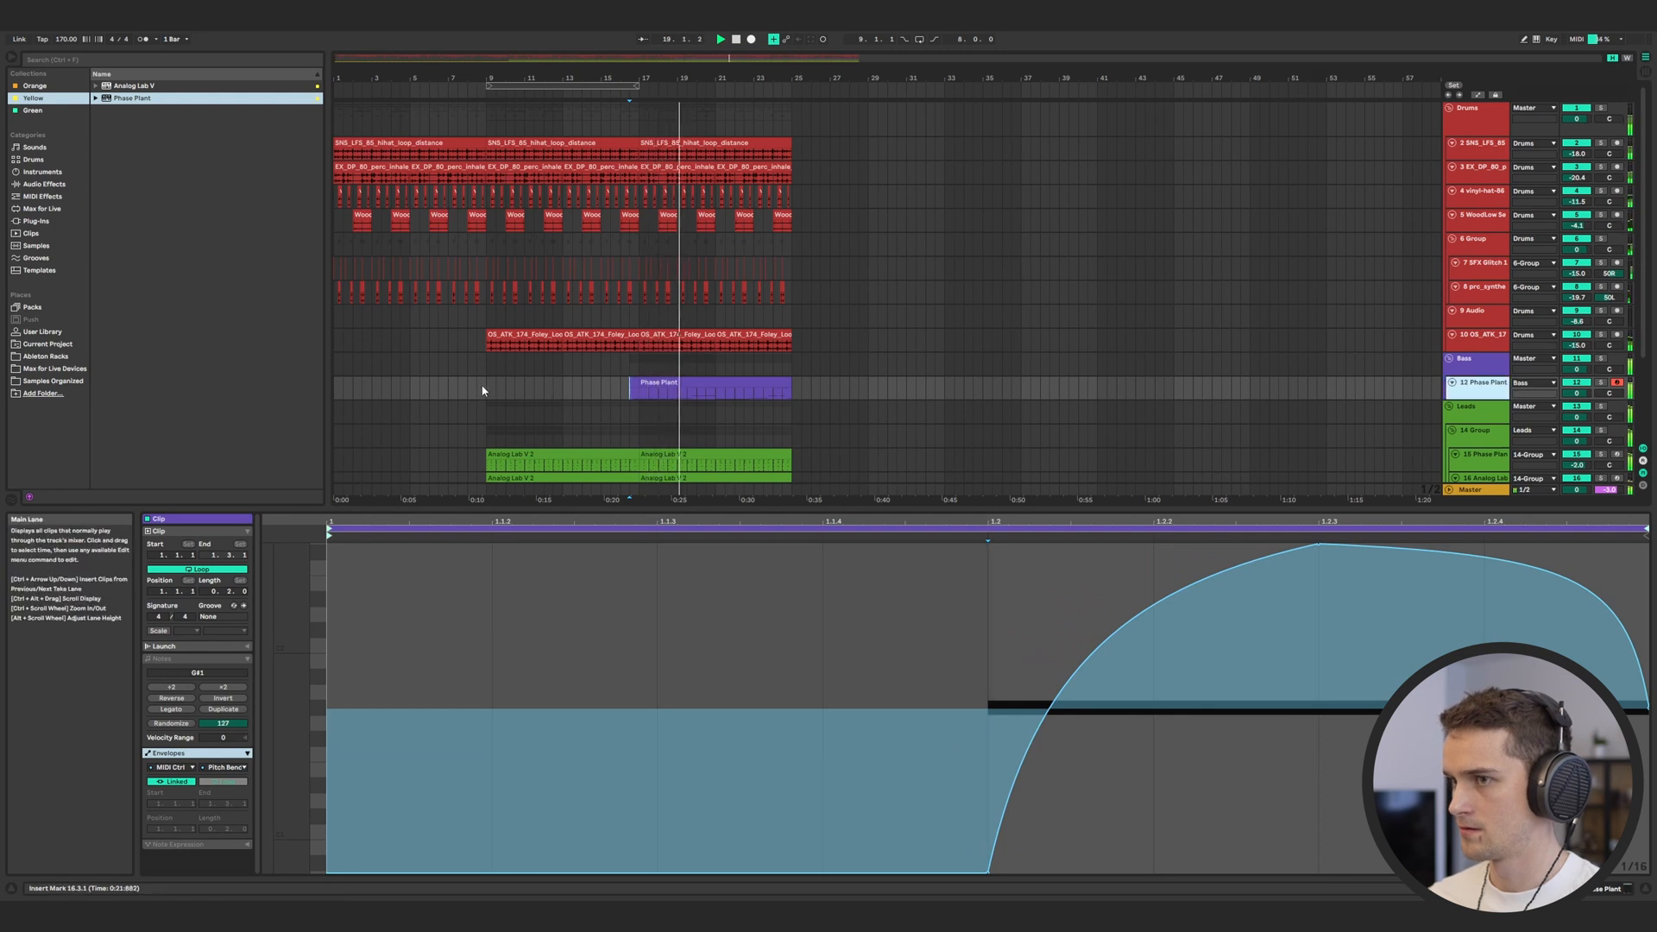
{"action": "scroll", "coordinate": [495, 379], "scroll_direction": "down", "scroll_amount": 4}
{"action": "left_click", "coordinate": [1575, 447]}
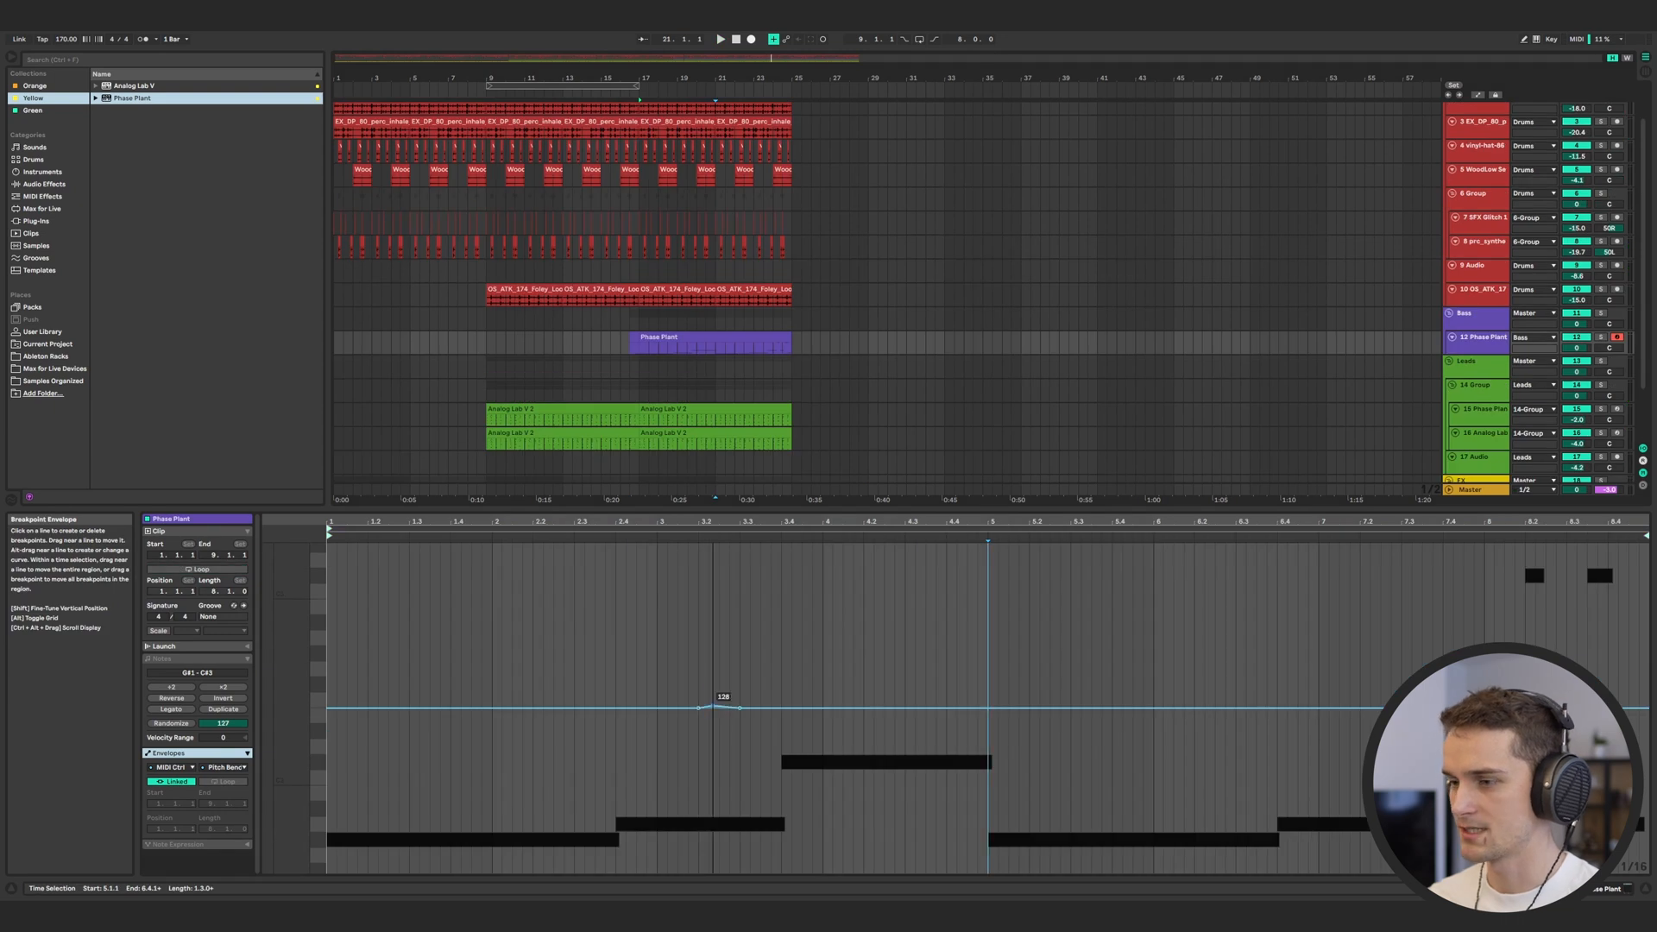
{"action": "left_click_drag", "start_coordinate": [714, 706], "coordinate": [709, 547]}
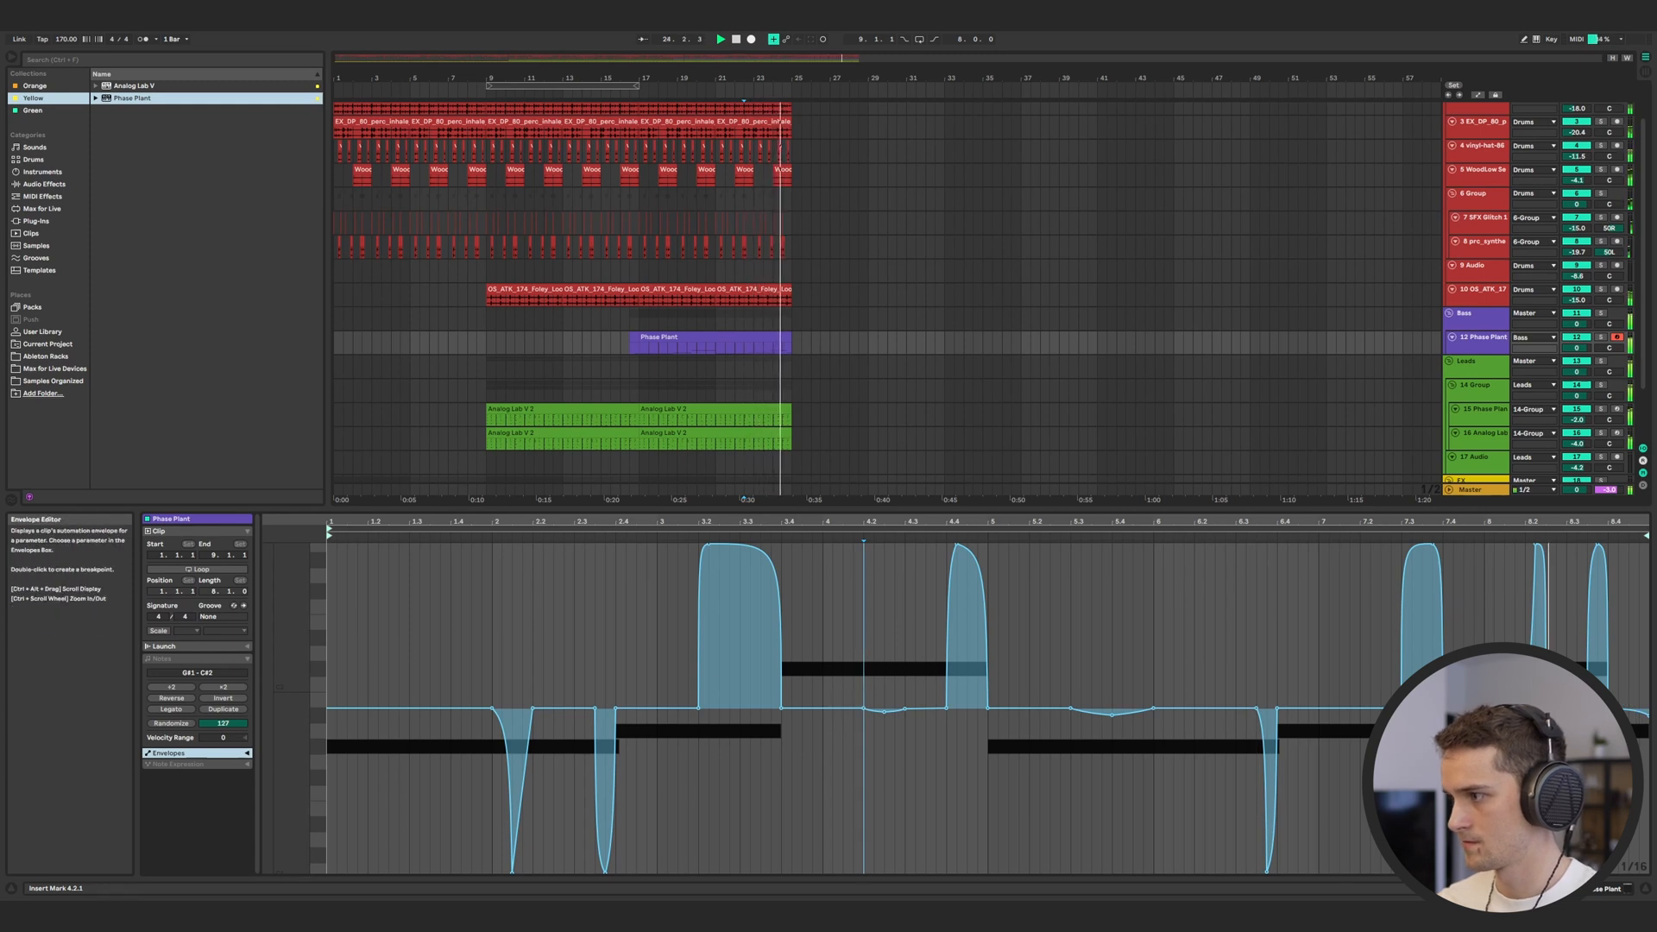
Play the section from about bar 22 to check the bass line's pitch bends
{"action": "key", "text": "space"}
{"action": "key", "text": "space"}
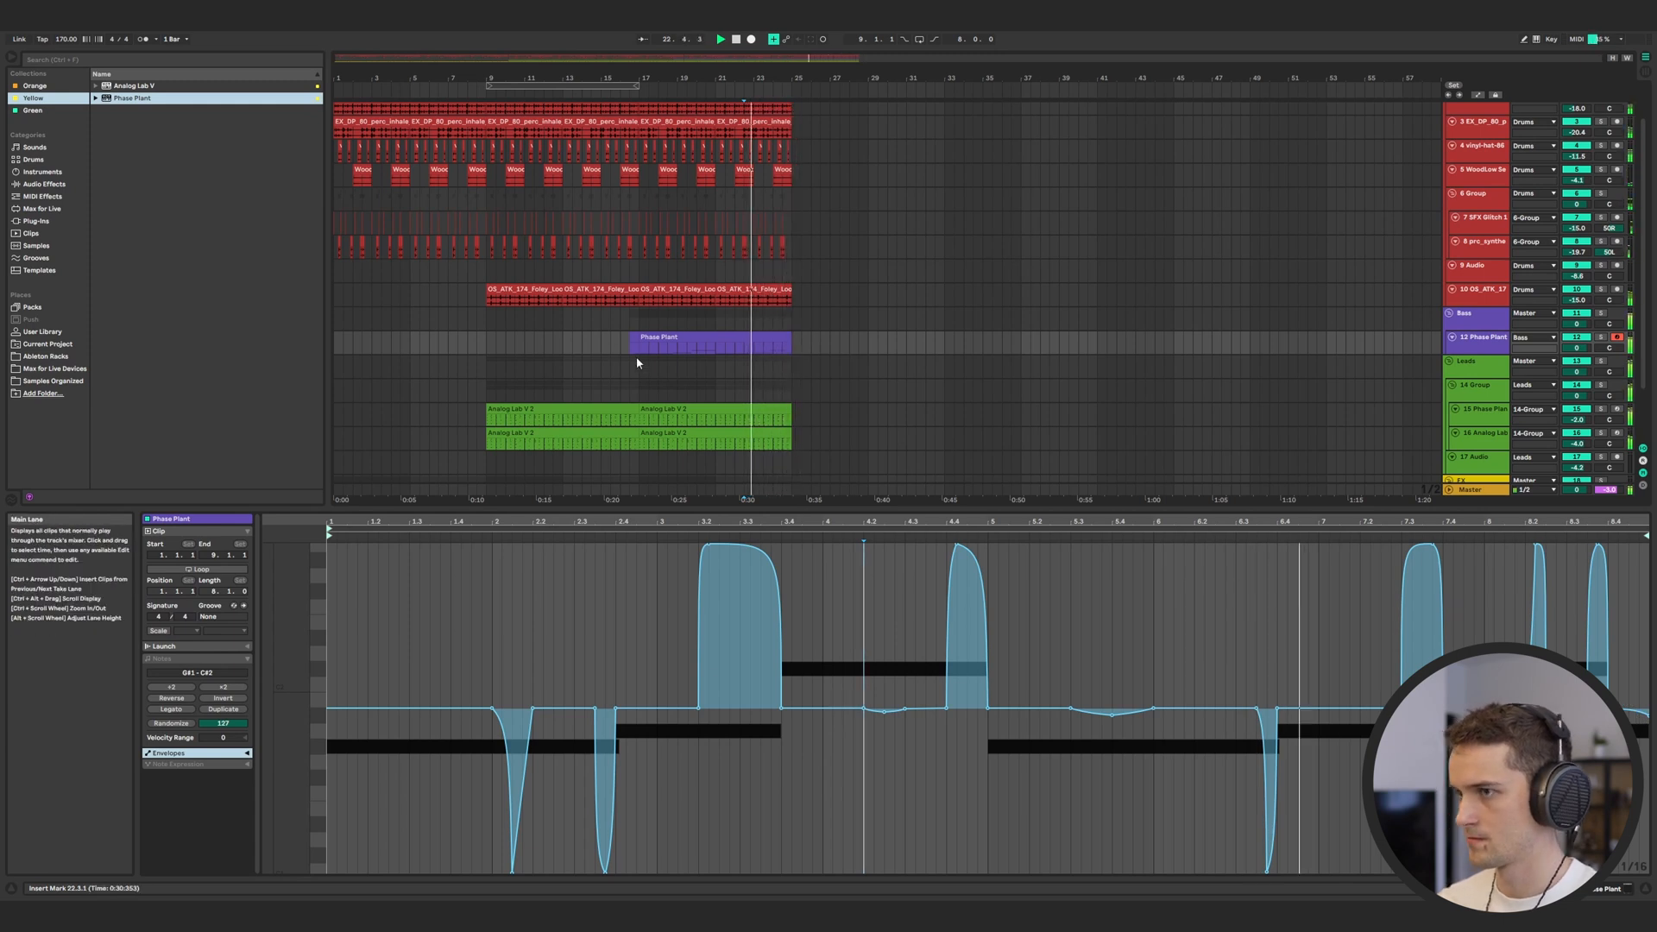
{"action": "key", "text": "space"}
Duplicate the eight bars from bar 17 to 25 on the drum, bass, lead and FX tracks
{"action": "left_click", "coordinate": [732, 335]}
{"action": "scroll", "coordinate": [794, 418], "scroll_direction": "down", "scroll_amount": 1}
{"action": "scroll", "coordinate": [790, 426], "scroll_direction": "up", "scroll_amount": 2}
{"action": "left_click_drag", "start_coordinate": [790, 454], "coordinate": [643, 155]}
{"action": "key", "text": "ctrl+d"}
{"action": "scroll", "coordinate": [776, 225], "scroll_direction": "down", "scroll_amount": 3}
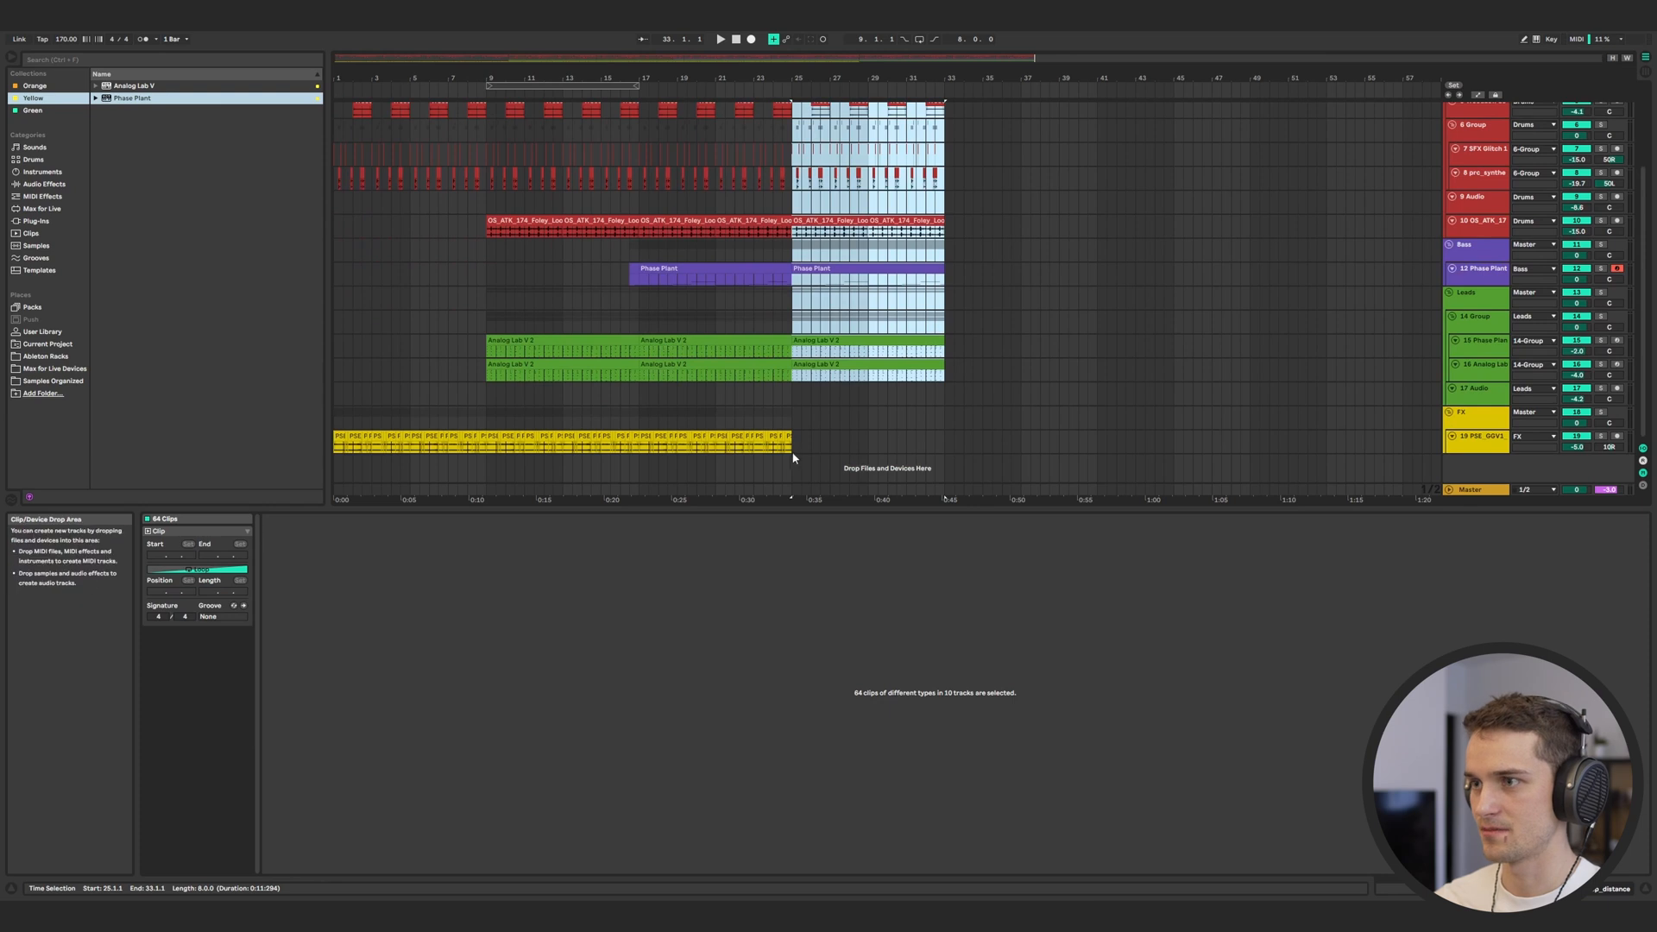
{"action": "left_click", "coordinate": [713, 448]}
{"action": "left_click", "coordinate": [869, 442]}
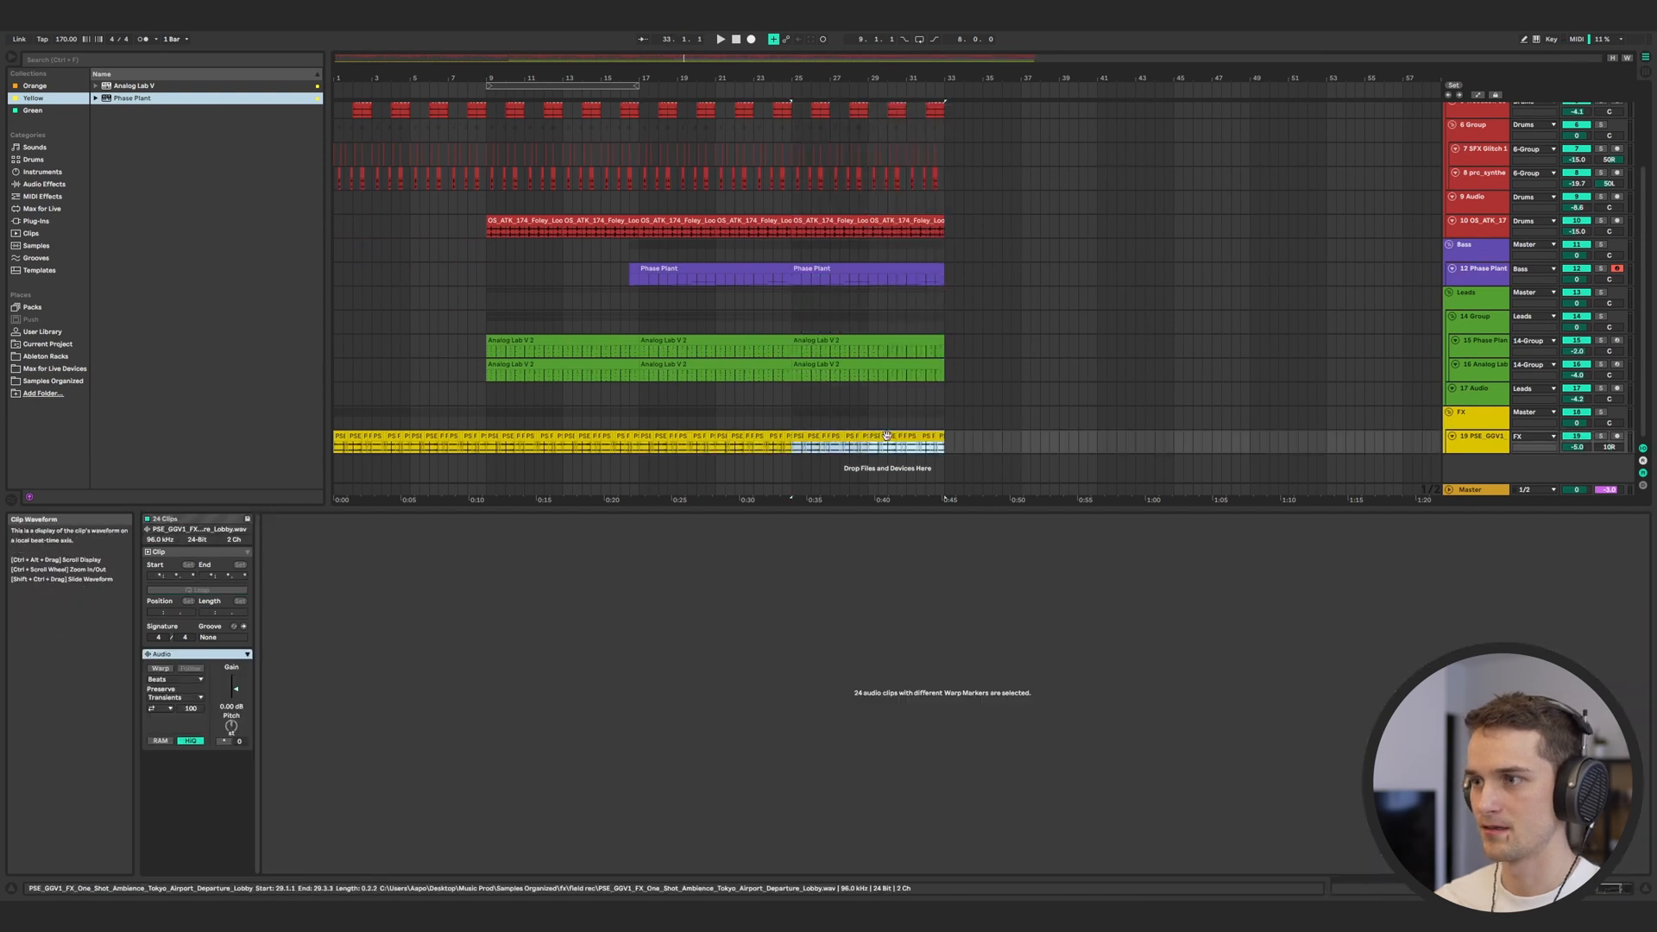
Insert a new audio track at the start of the Drums group
{"action": "scroll", "coordinate": [804, 434], "scroll_direction": "up", "scroll_amount": 3}
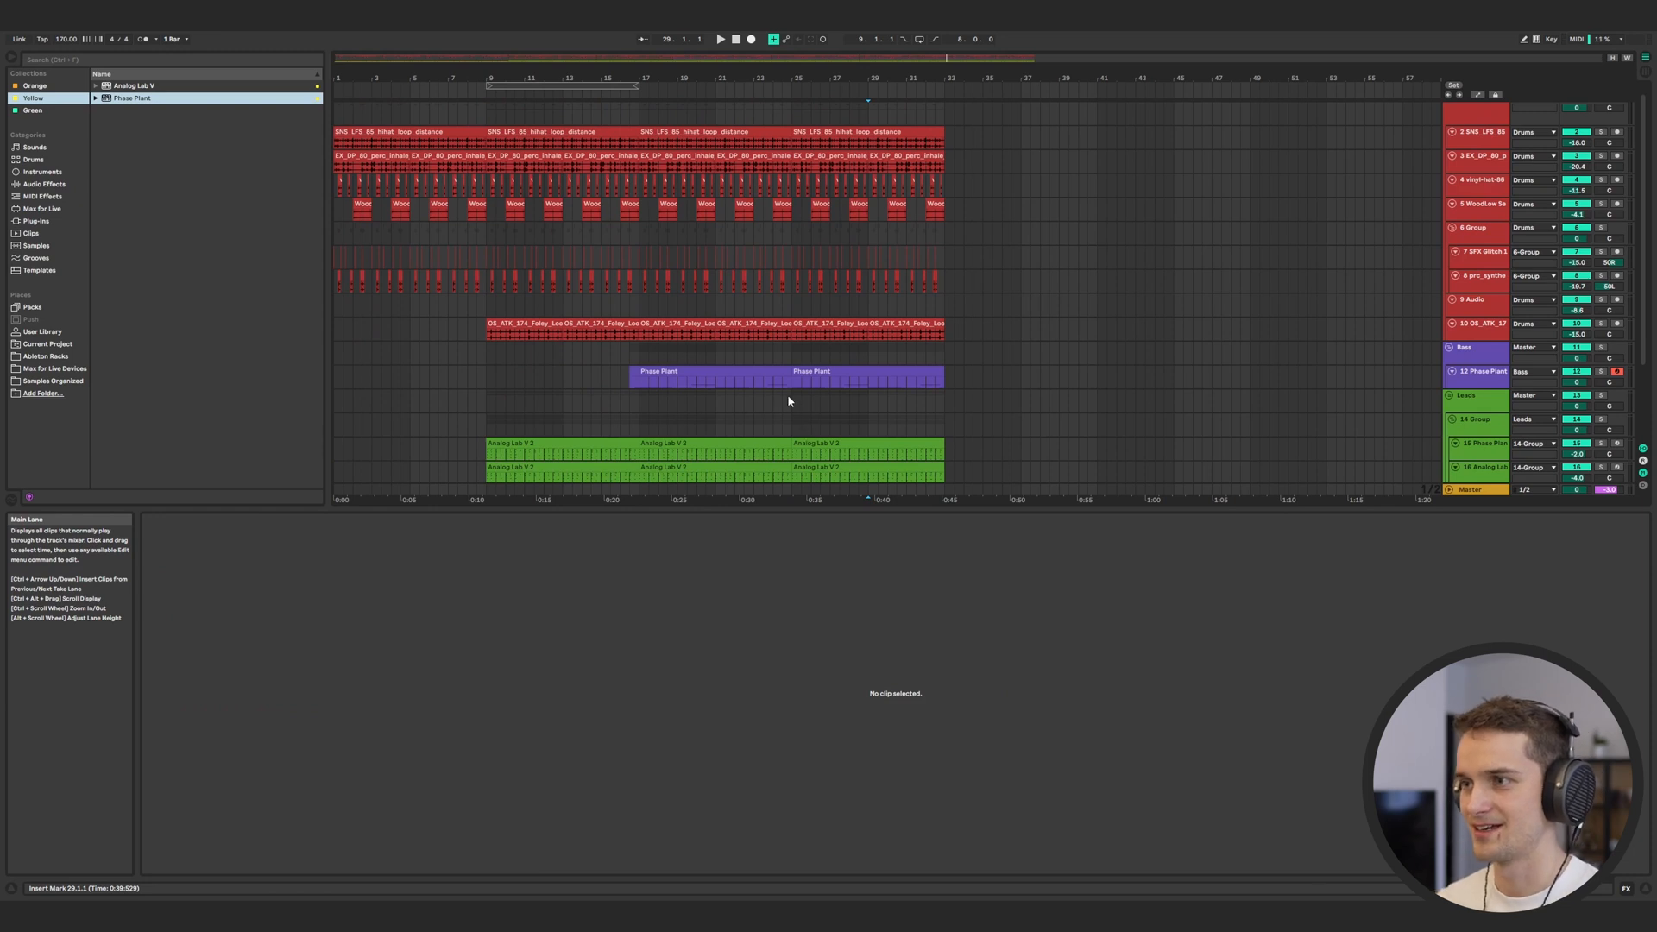
{"action": "left_click", "coordinate": [792, 401]}
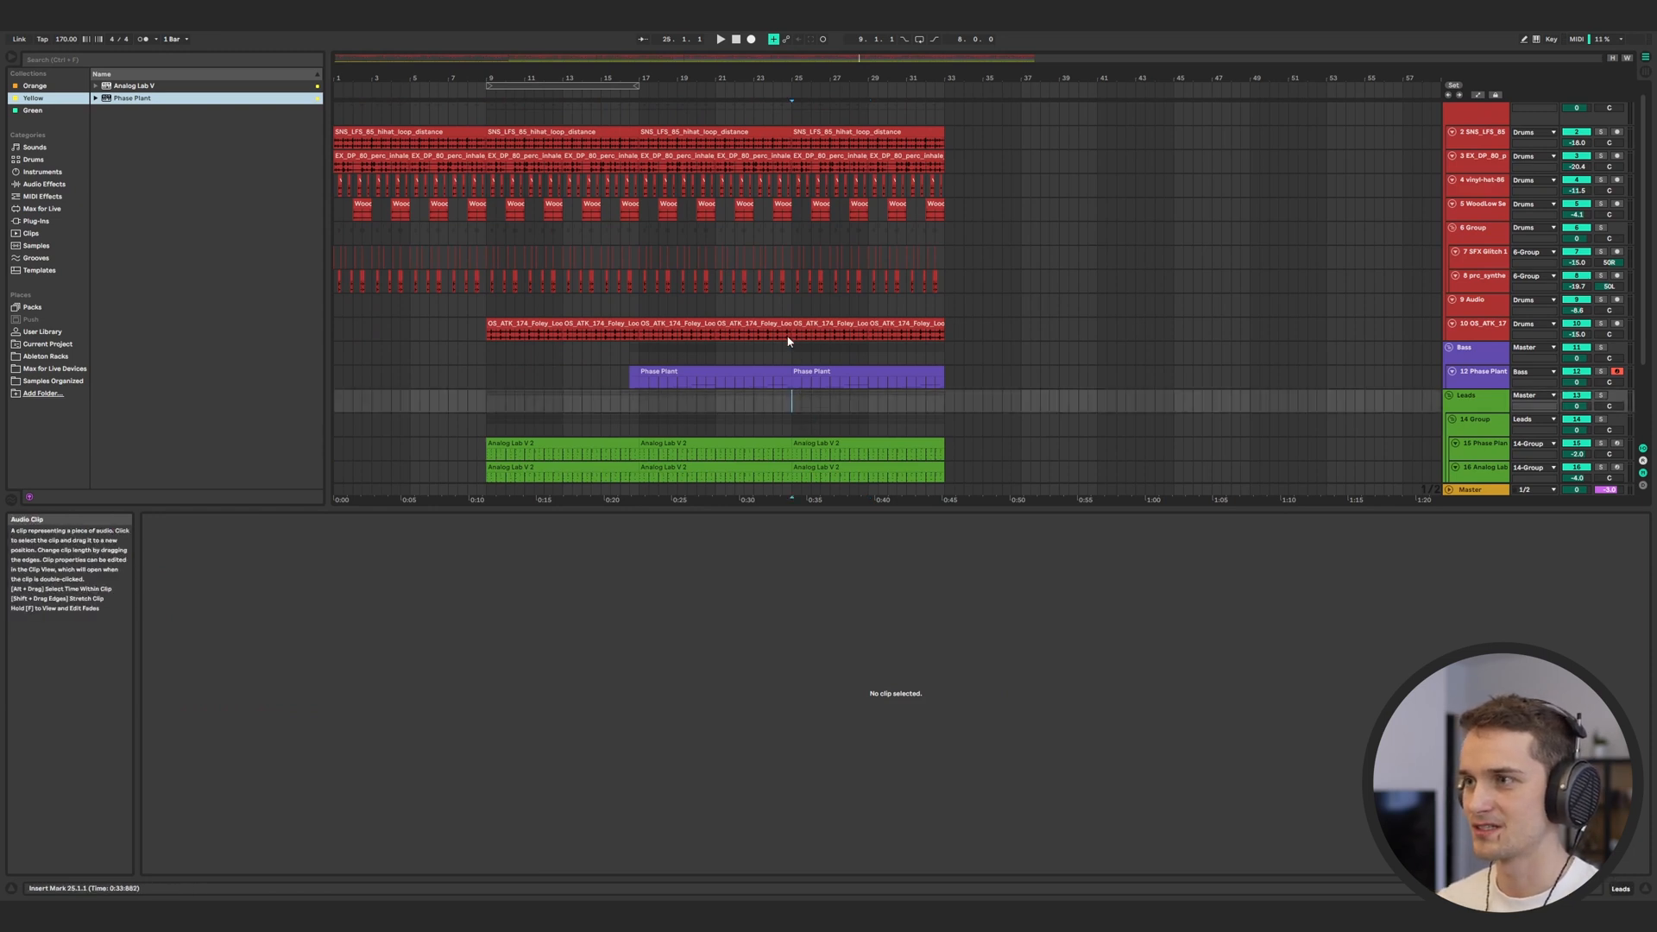
{"action": "scroll", "coordinate": [789, 294], "scroll_direction": "up", "scroll_amount": 1}
{"action": "left_click", "coordinate": [1472, 129]}
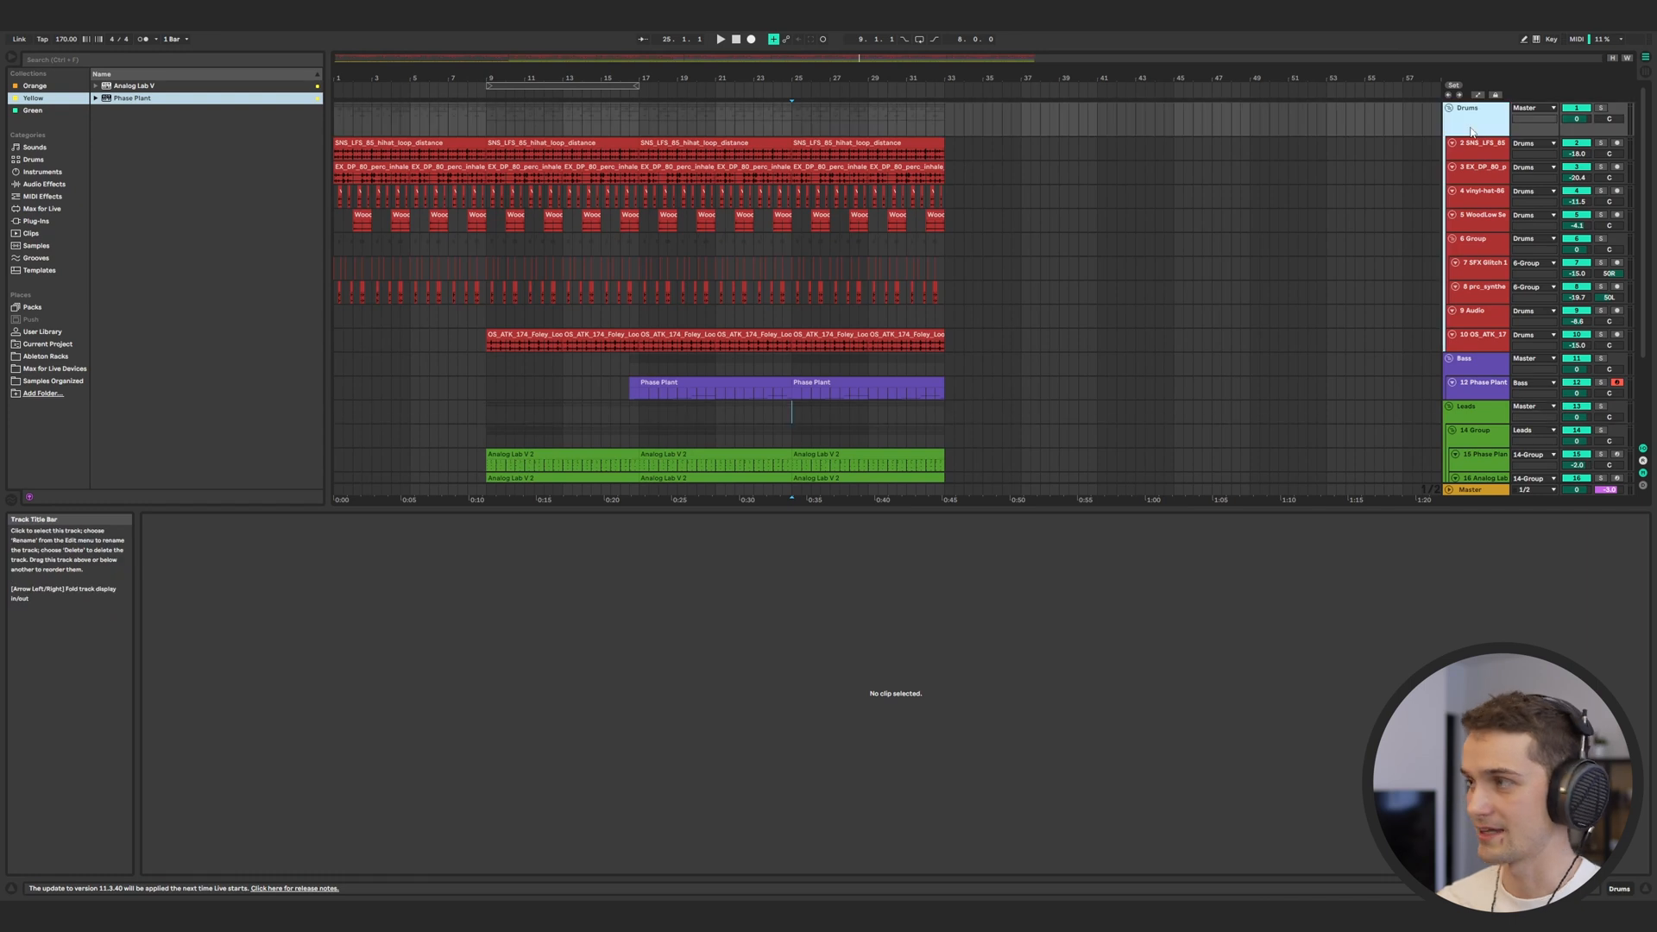
{"action": "key", "text": "ctrl+t"}
Browse the kick one-shots in the Samples Organized folder and preview a few
{"action": "left_click", "coordinate": [53, 381]}
{"action": "scroll", "coordinate": [219, 242], "scroll_direction": "down", "scroll_amount": 5}
{"action": "left_click", "coordinate": [217, 236]}
{"action": "scroll", "coordinate": [217, 235], "scroll_direction": "down", "scroll_amount": 6}
{"action": "left_click", "coordinate": [217, 234]}
{"action": "left_click", "coordinate": [214, 254]}
{"action": "scroll", "coordinate": [215, 254], "scroll_direction": "down", "scroll_amount": 3}
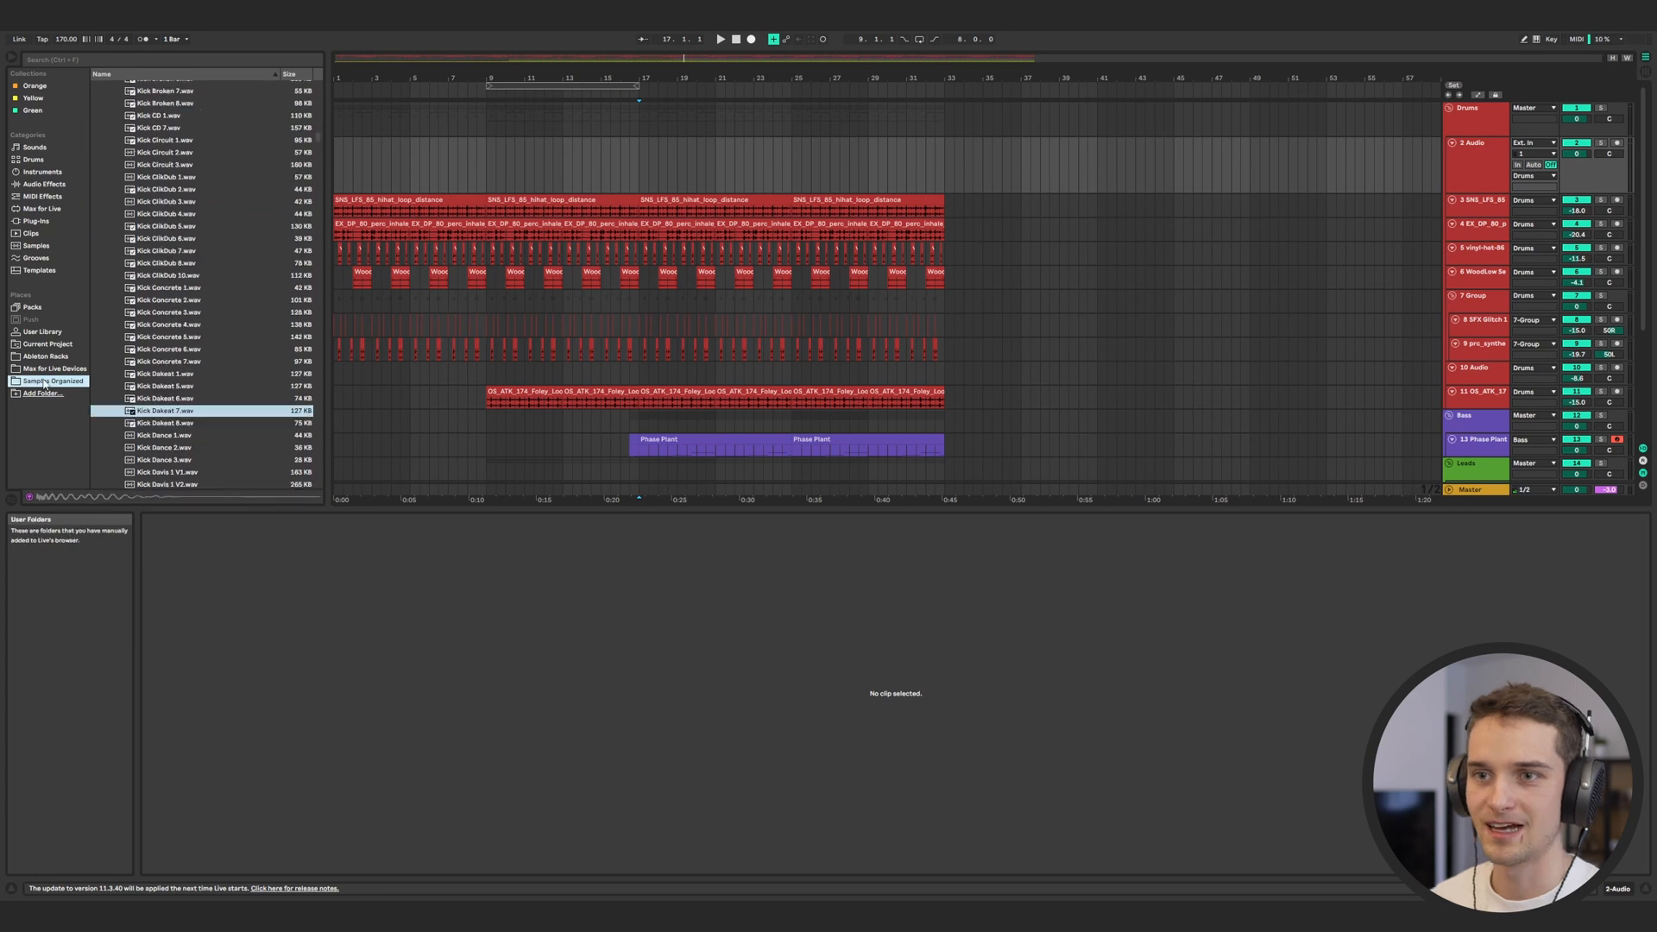
Open the perc folder under drums > loop in the Samples Organized library
{"action": "left_click", "coordinate": [44, 383]}
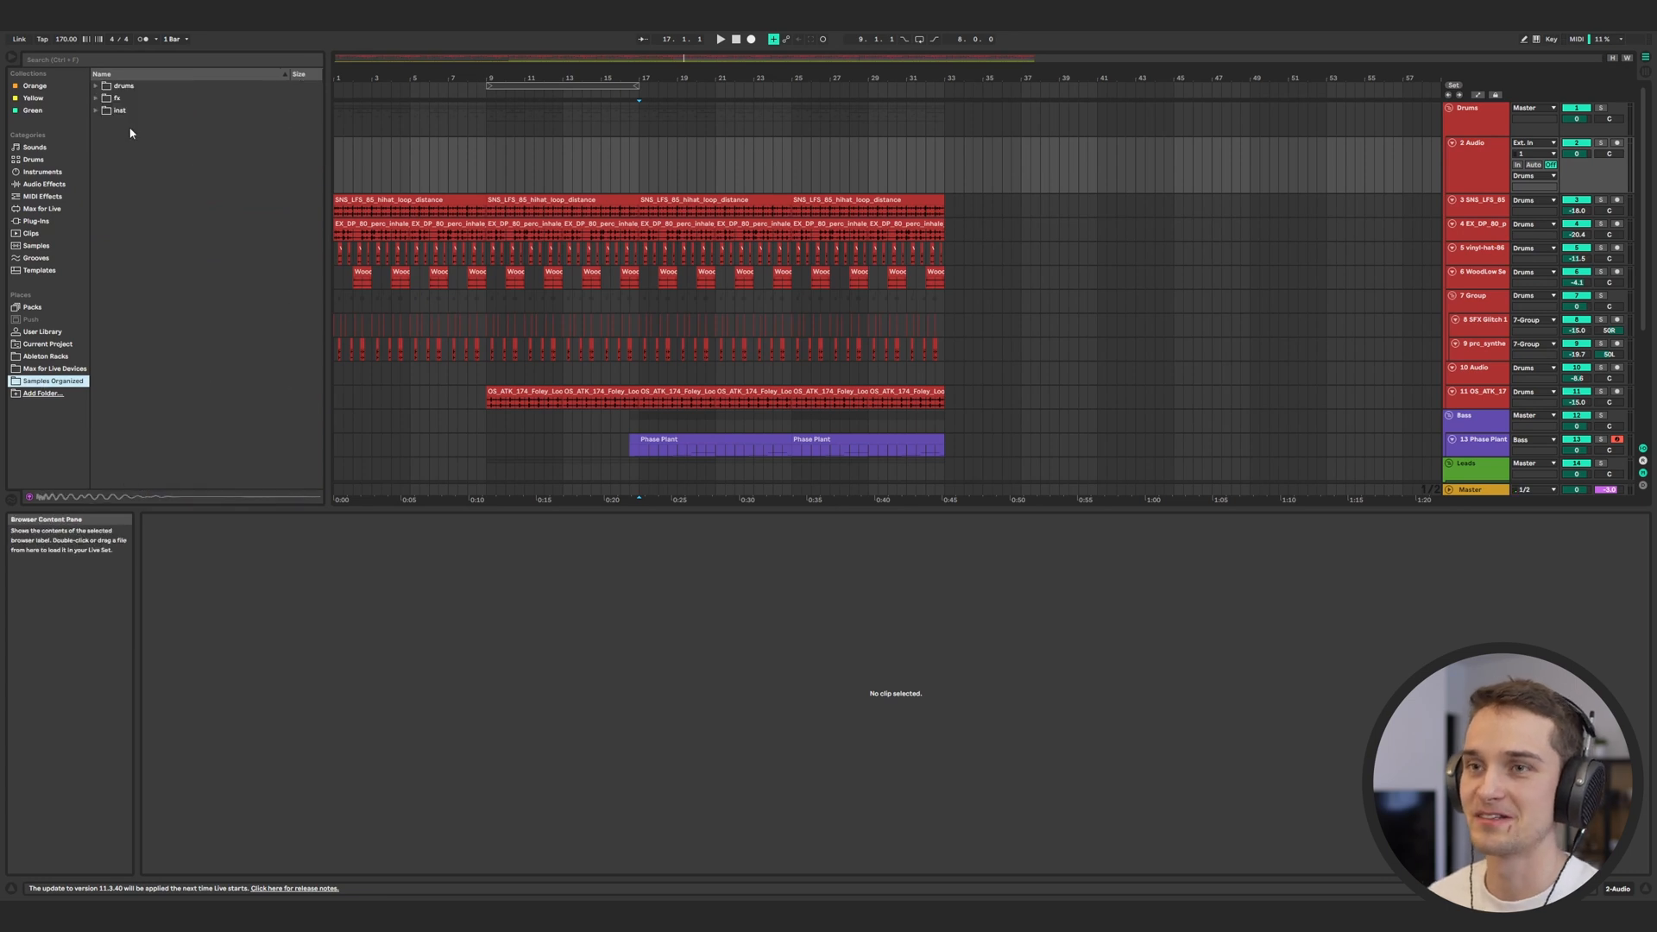
{"action": "left_click", "coordinate": [97, 86]}
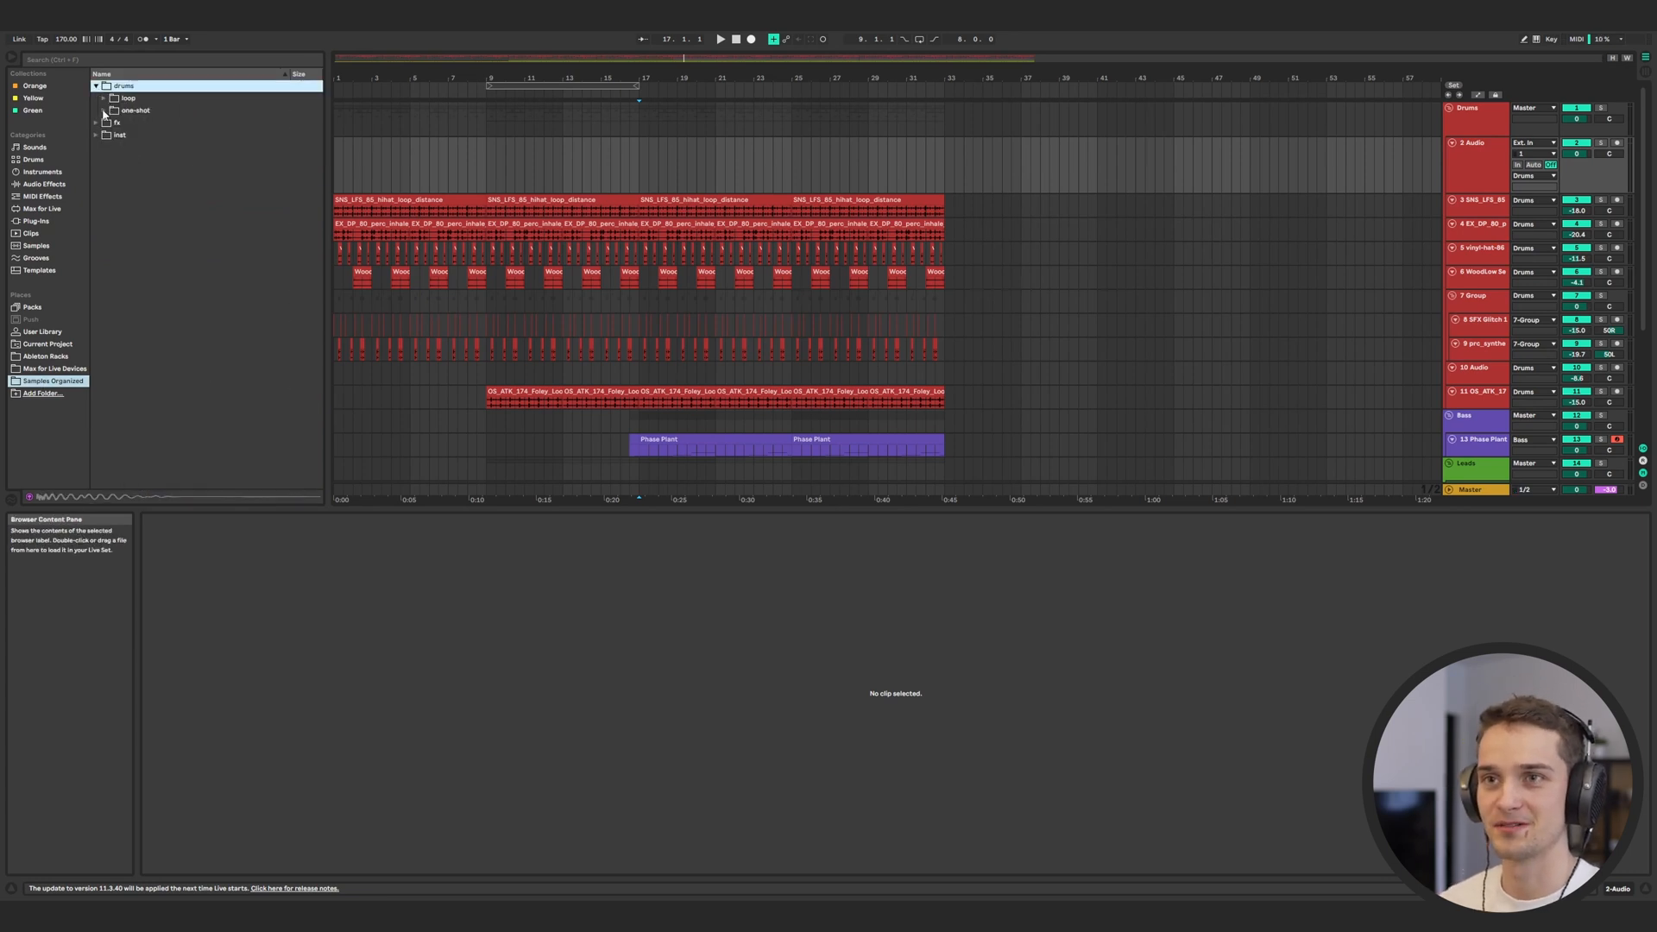
{"action": "left_click", "coordinate": [104, 112]}
{"action": "left_click", "coordinate": [104, 99]}
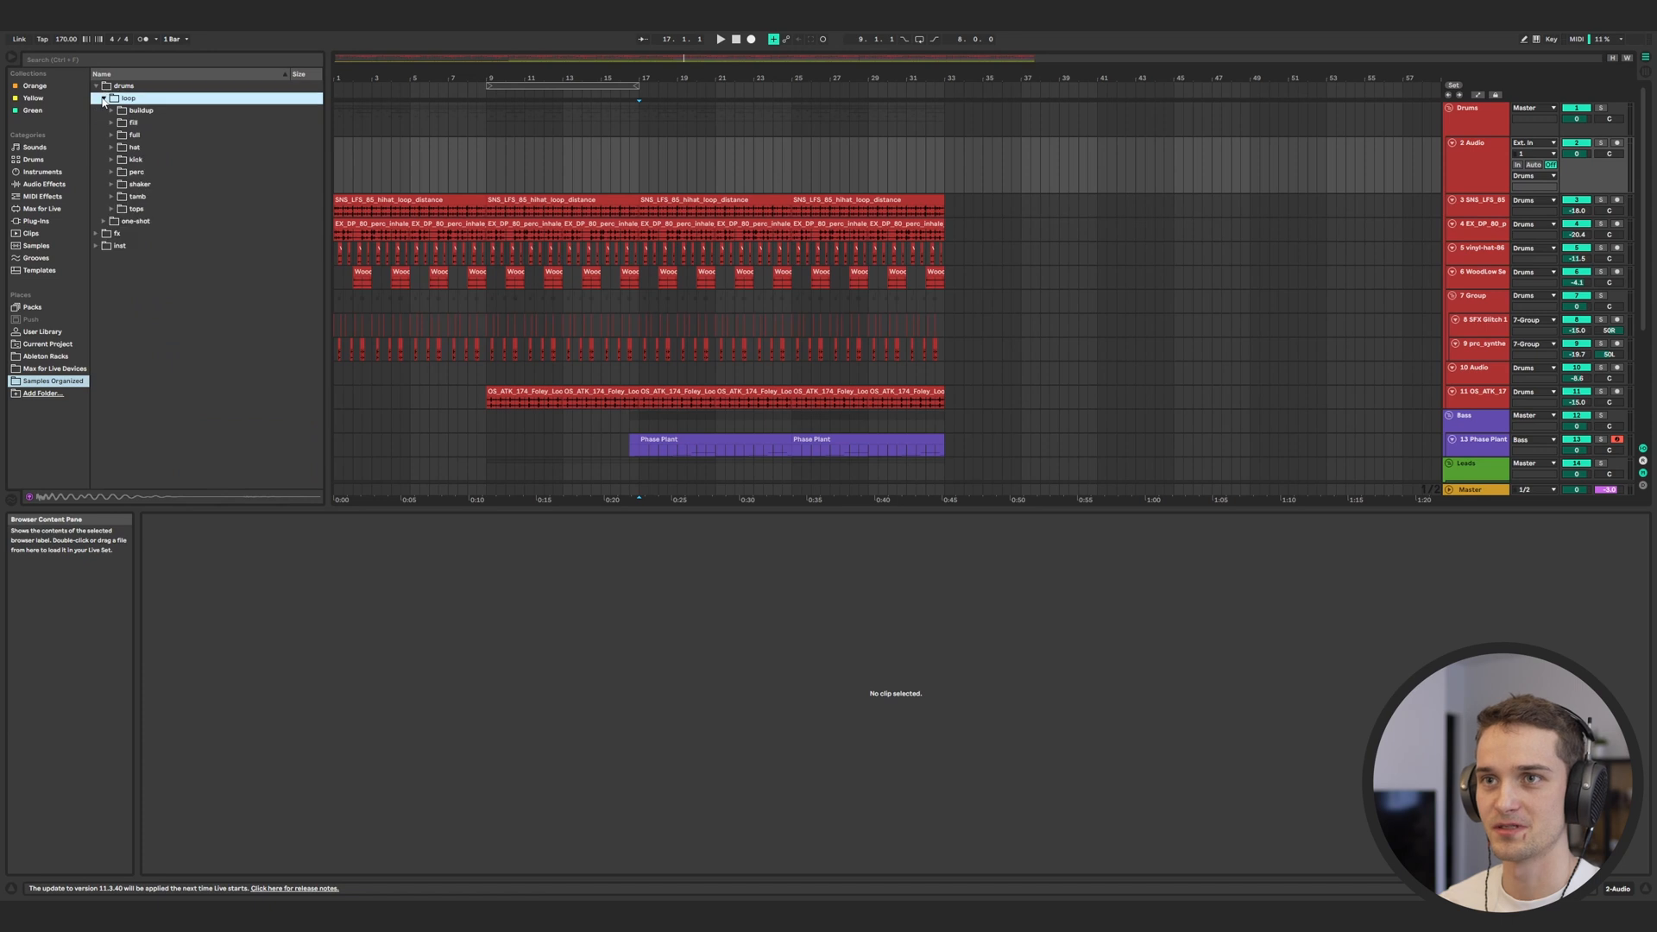
{"action": "left_click", "coordinate": [166, 240]}
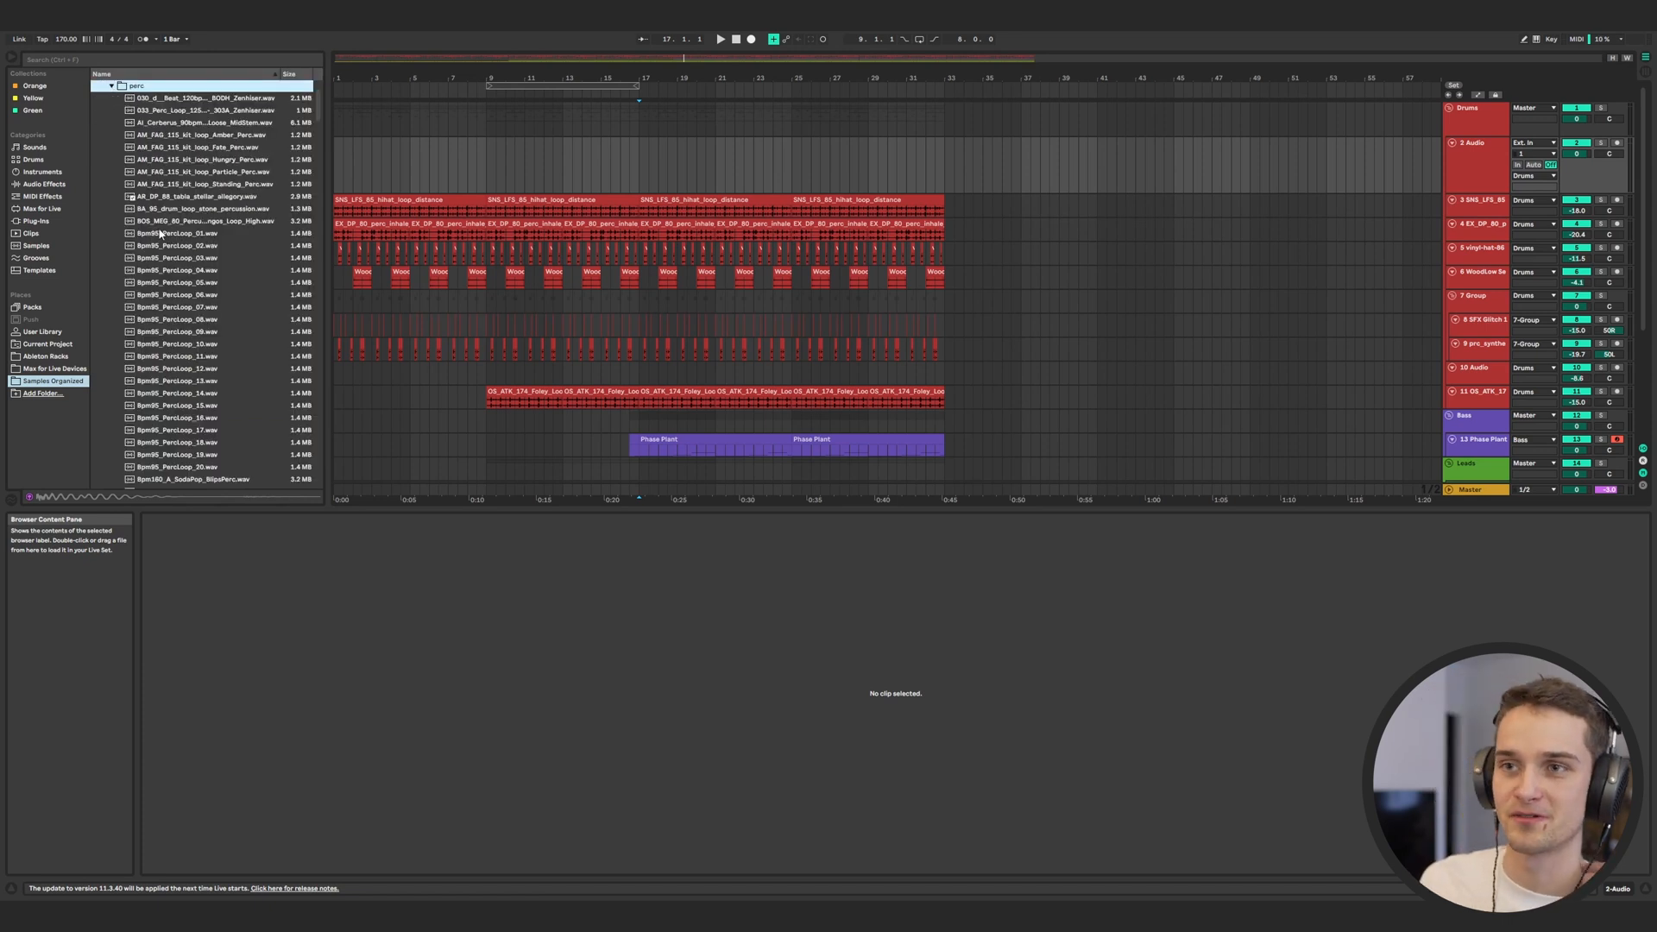
Lay the SOULSURPLUS elevador bossa dry 11 160bpm loop on the new audio track from bar 1 to 33 and lower its volume to -3.1 dB
{"action": "scroll", "coordinate": [225, 259], "scroll_direction": "down", "scroll_amount": 10}
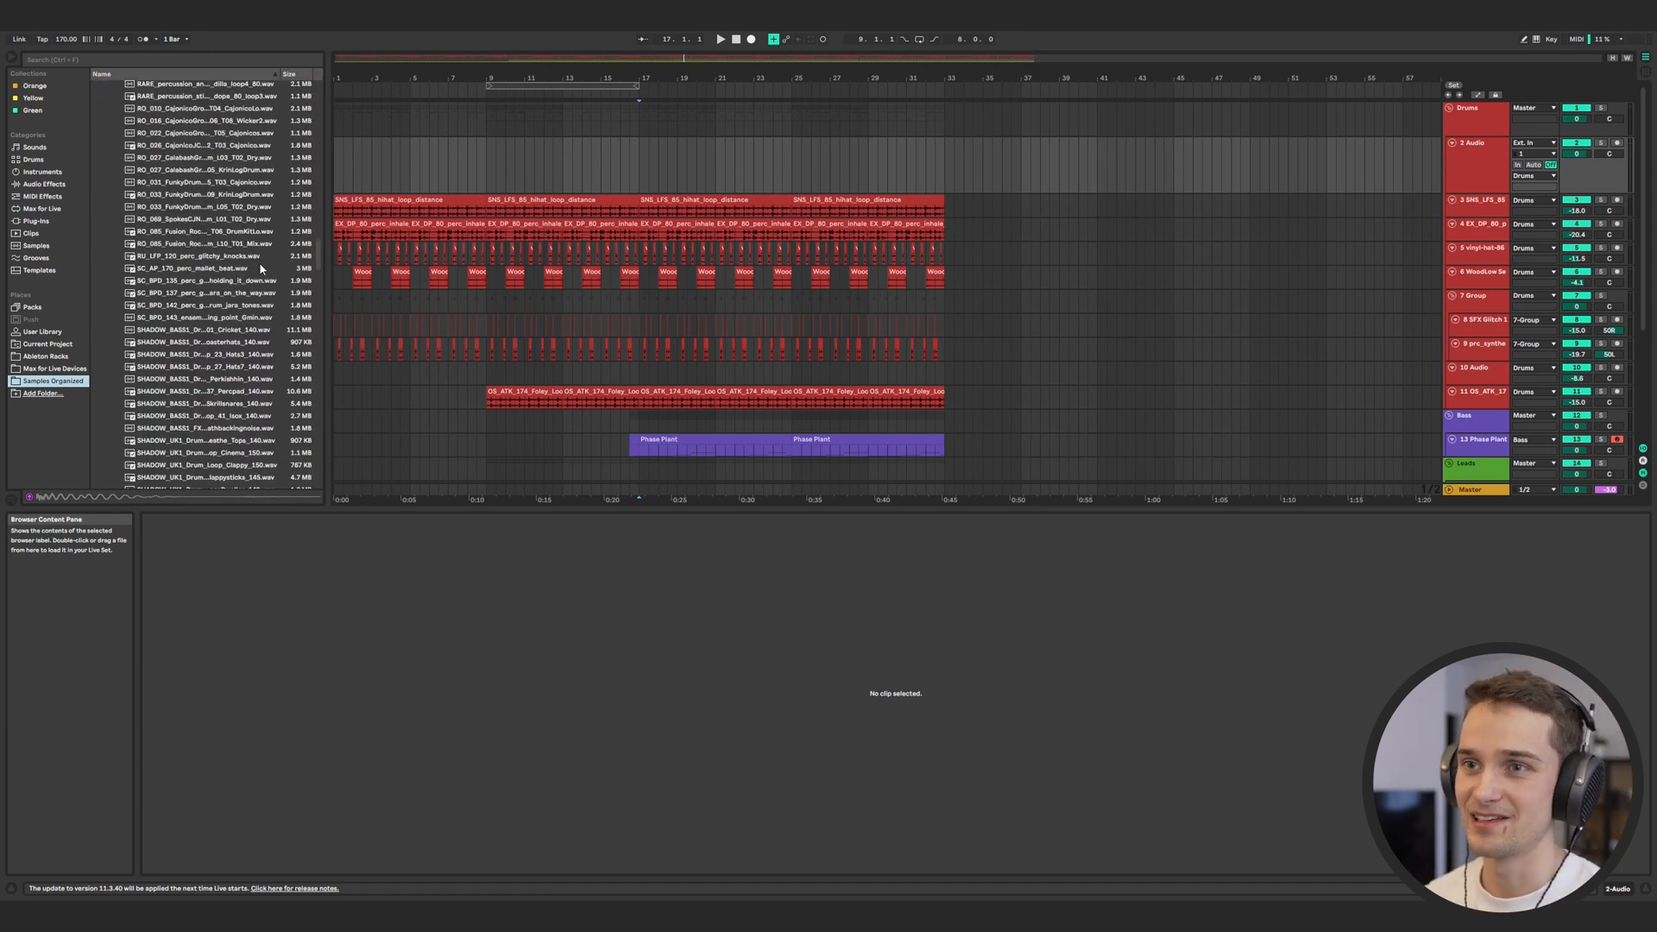
{"action": "scroll", "coordinate": [256, 262], "scroll_direction": "down", "scroll_amount": 6}
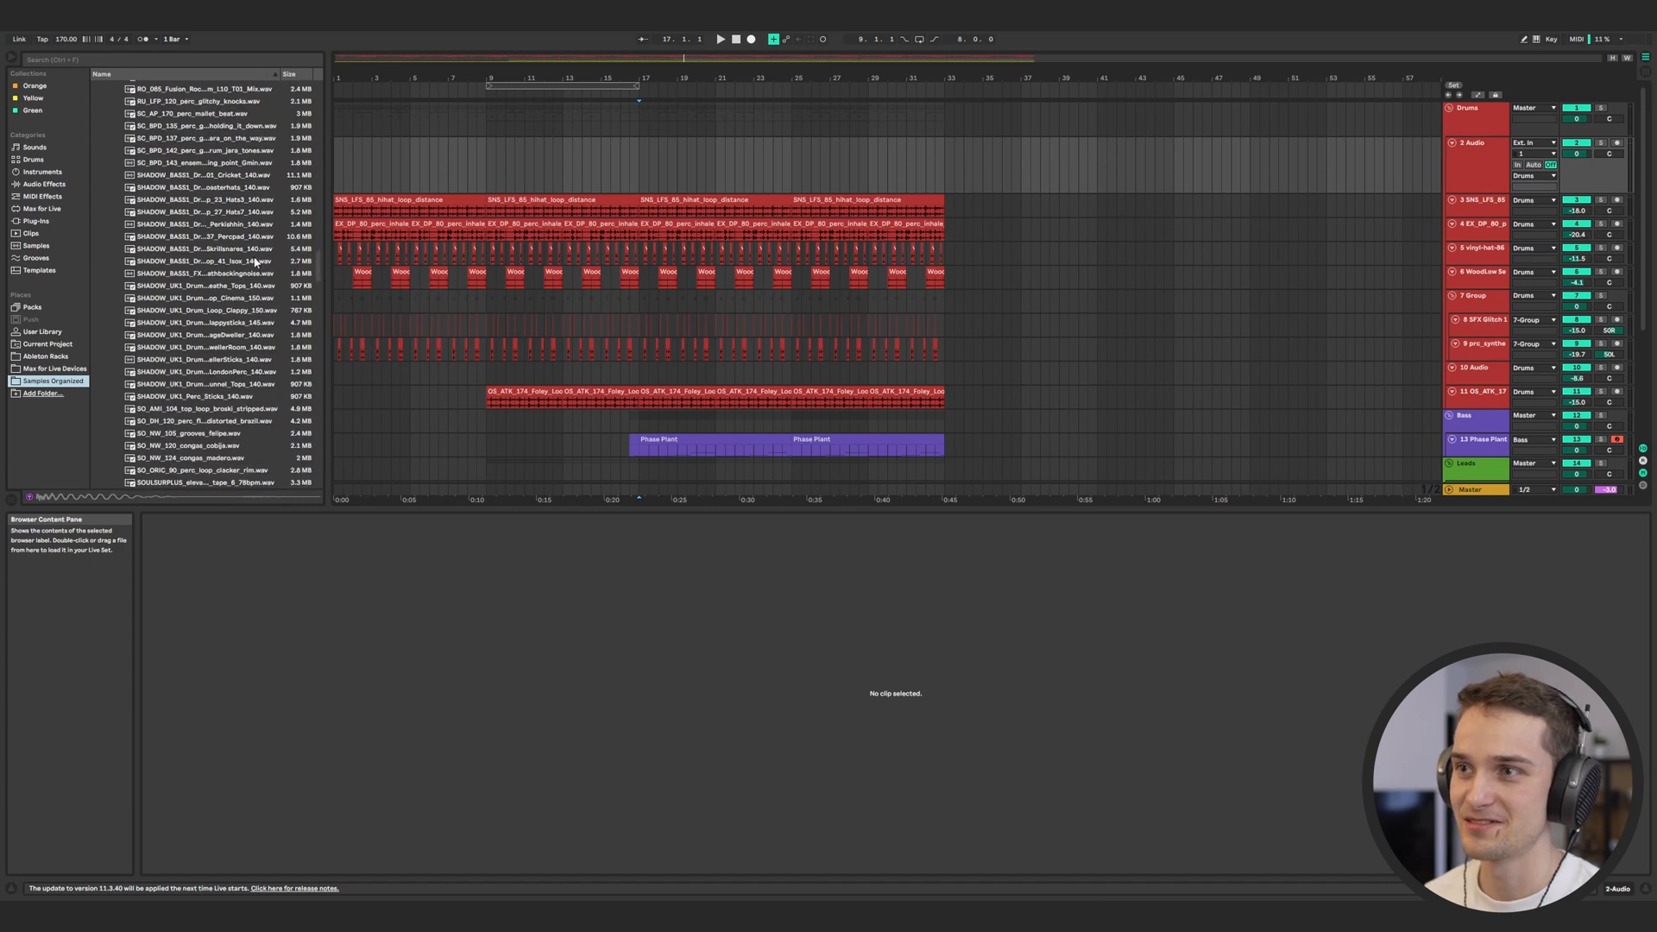
{"action": "scroll", "coordinate": [251, 260], "scroll_direction": "down", "scroll_amount": 3}
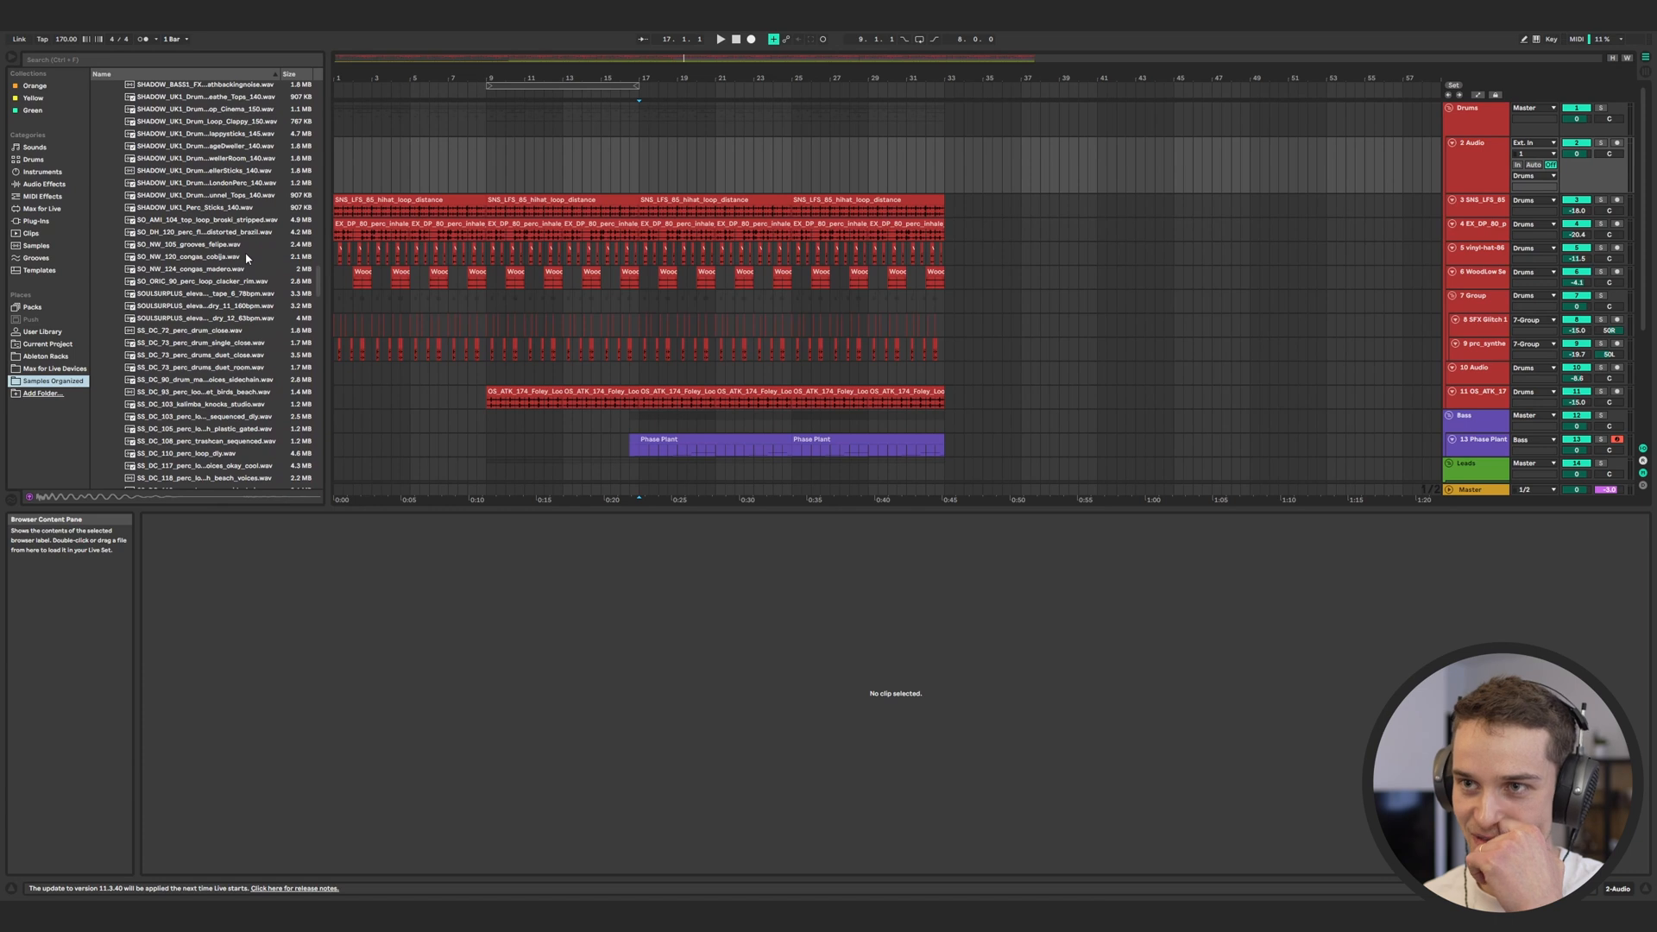
{"action": "left_click", "coordinate": [229, 307]}
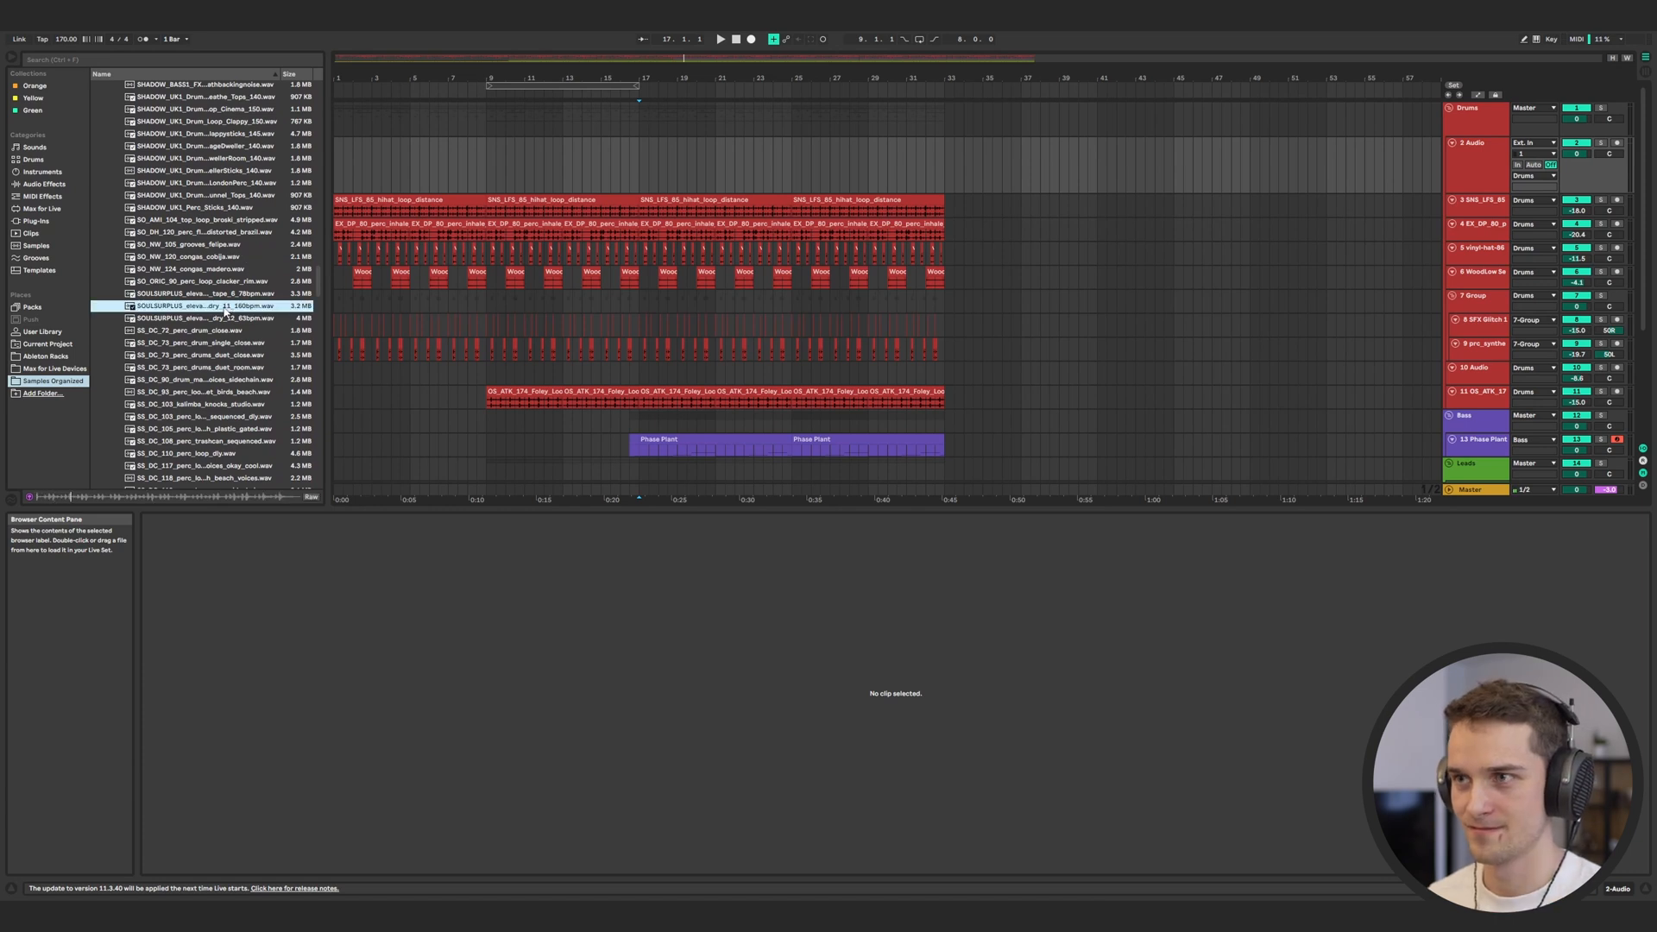
{"action": "left_click_drag", "start_coordinate": [227, 311], "coordinate": [337, 176]}
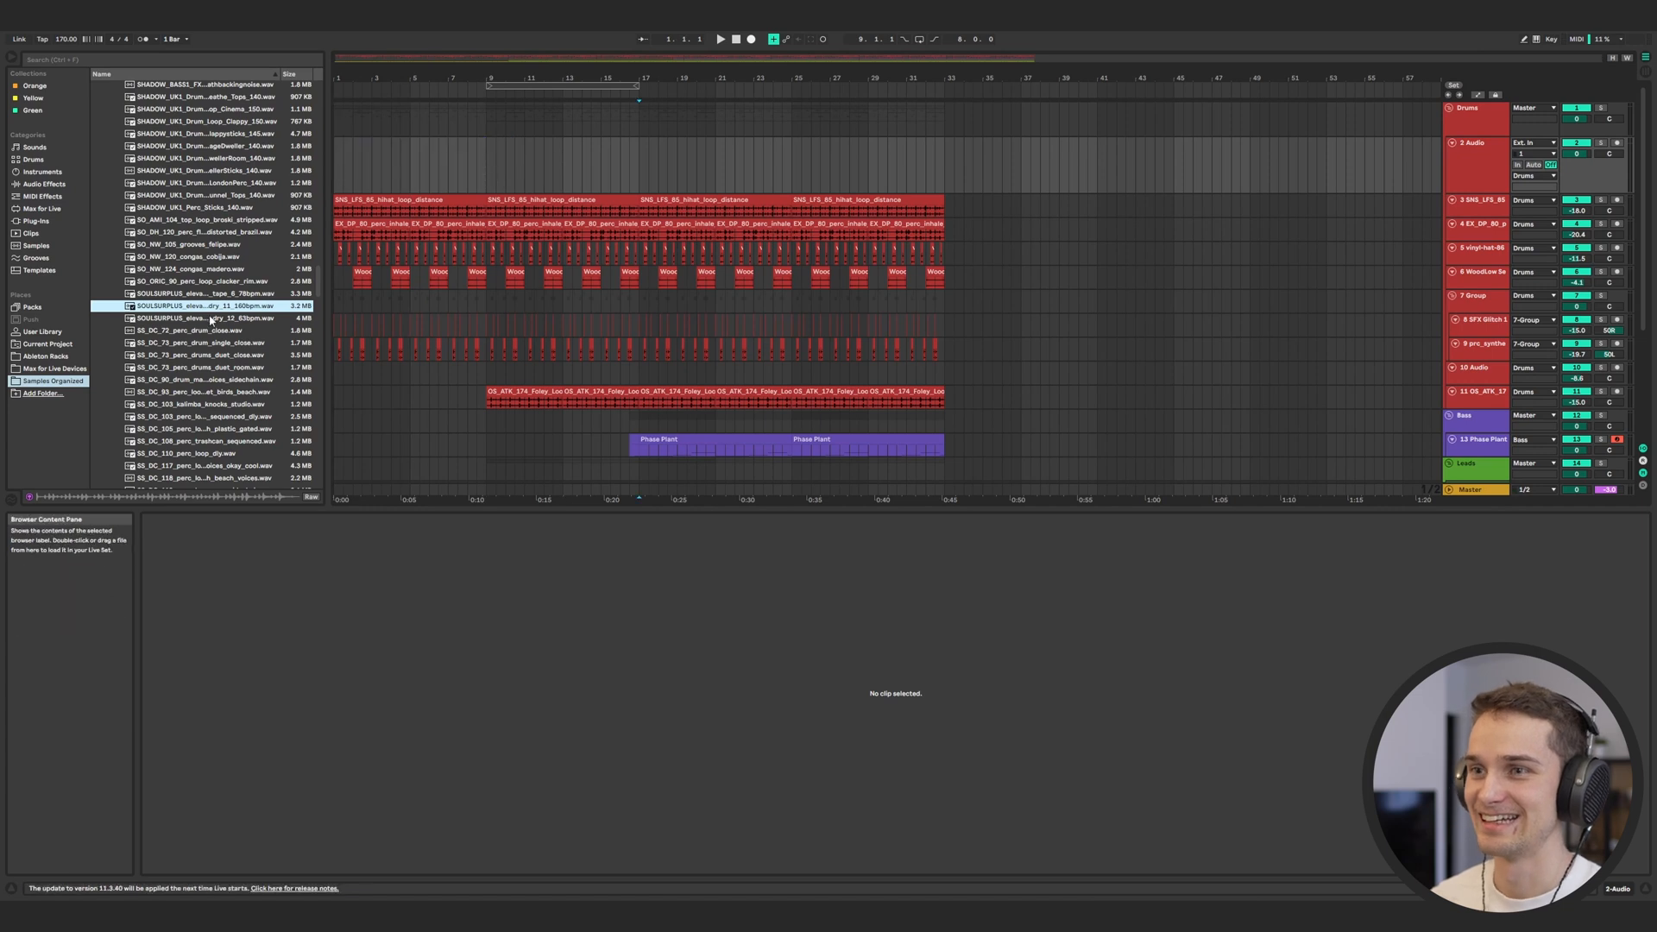
{"action": "left_click_drag", "start_coordinate": [302, 279], "coordinate": [339, 170]}
{"action": "left_click_drag", "start_coordinate": [1577, 154], "coordinate": [1577, 169]}
{"action": "key", "text": "space"}
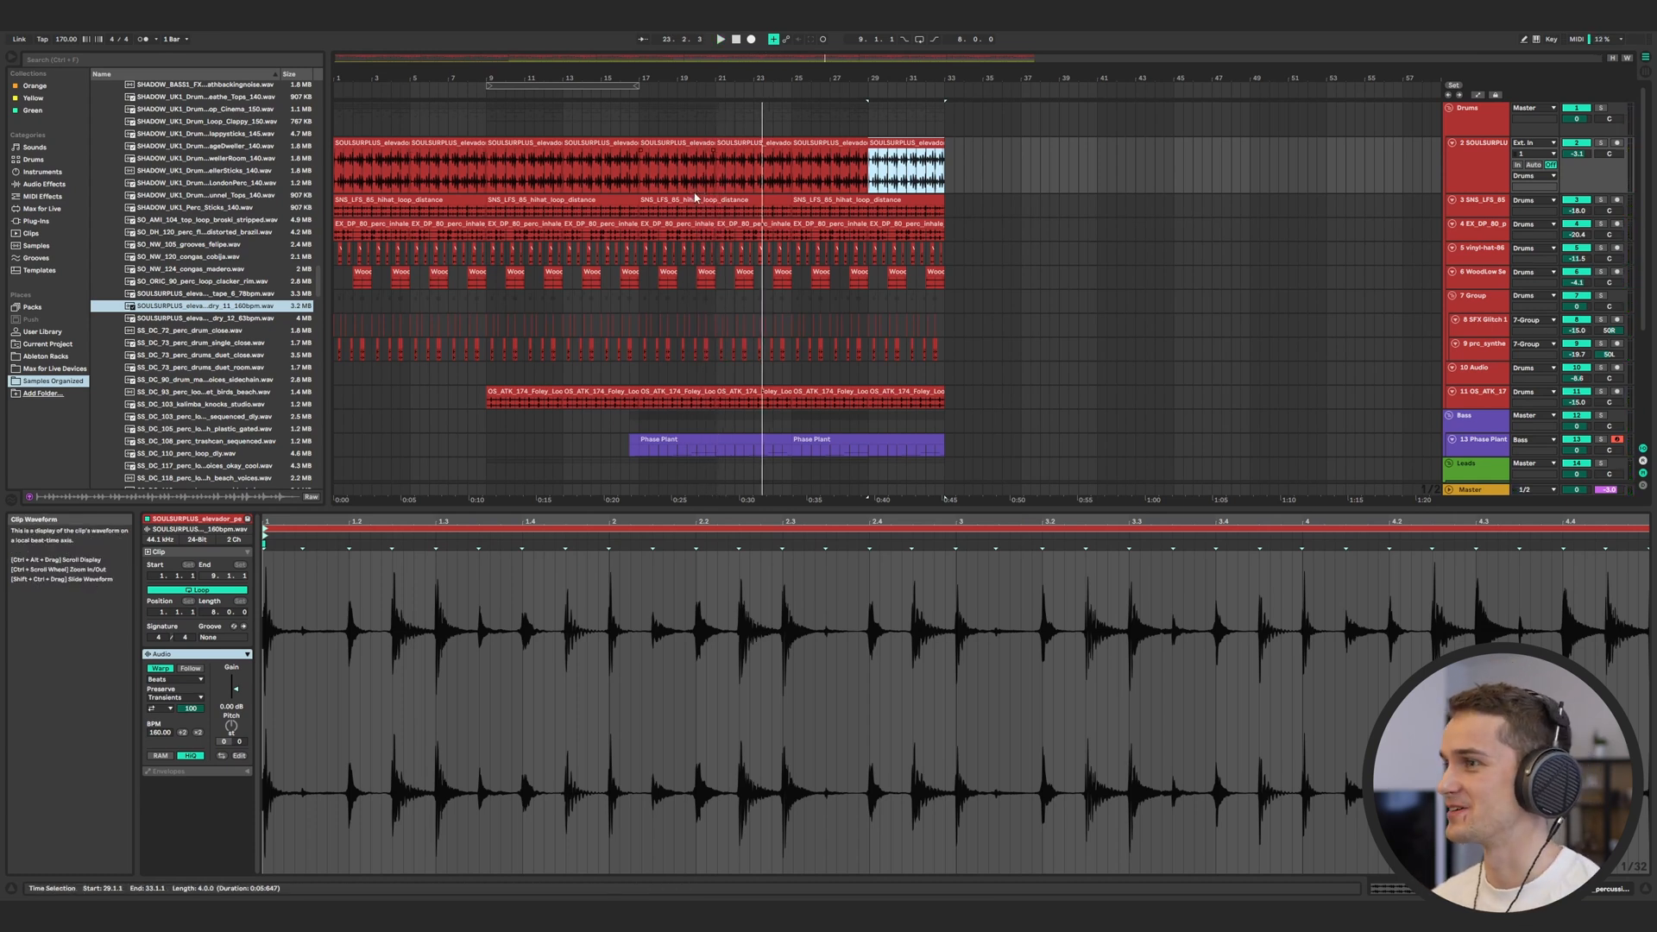
Insert an empty audio track above the percussion loop in the Drums group and reduce its height
{"action": "key", "text": "ctrl+t"}
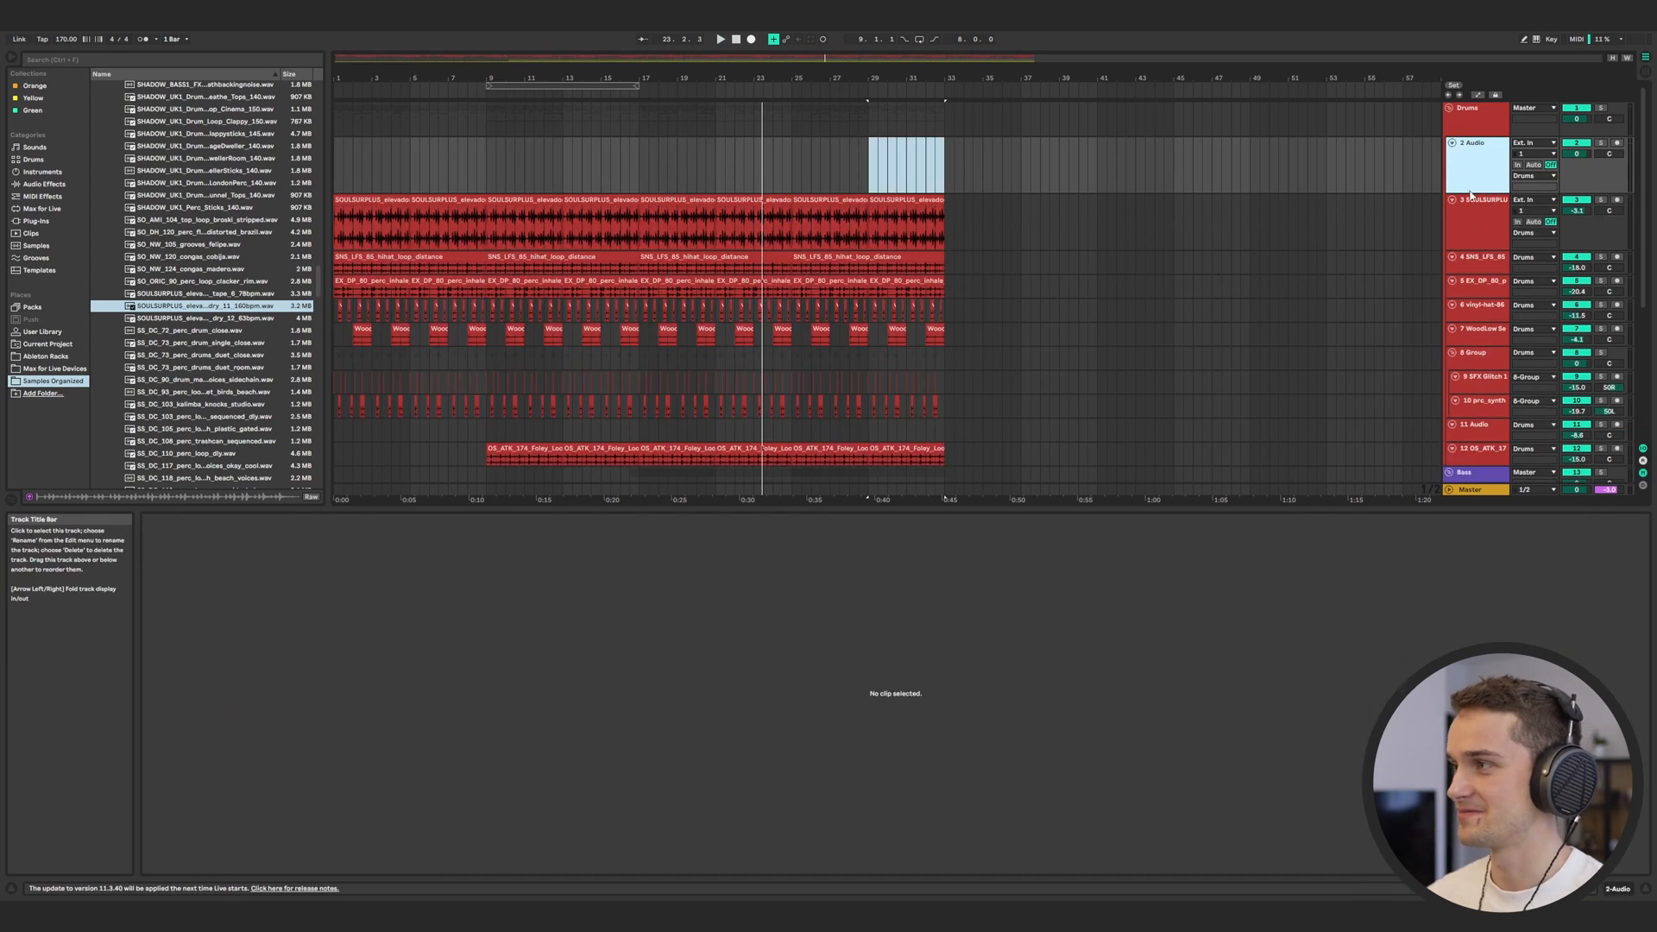
{"action": "left_click_drag", "start_coordinate": [1471, 188], "coordinate": [1472, 167]}
Play the soloed percussion loop and Drums group from bar 1 to check how they fit together
{"action": "left_click", "coordinate": [1601, 177]}
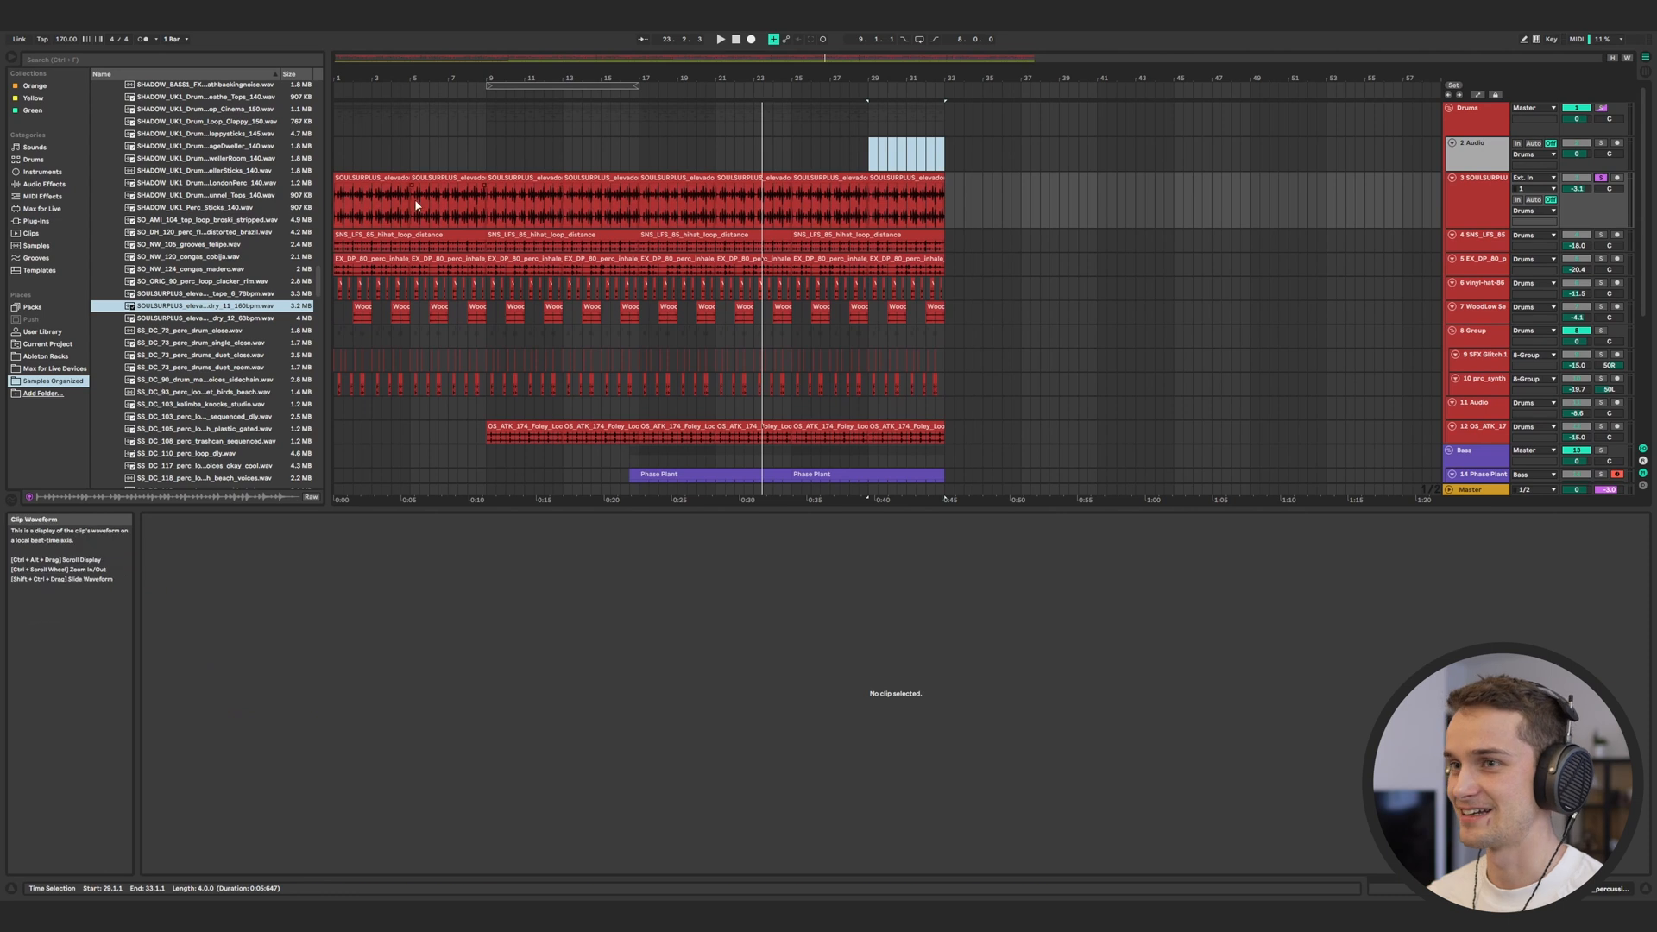
{"action": "left_click", "coordinate": [342, 212]}
{"action": "key", "text": "space"}
{"action": "left_click", "coordinate": [1601, 108]}
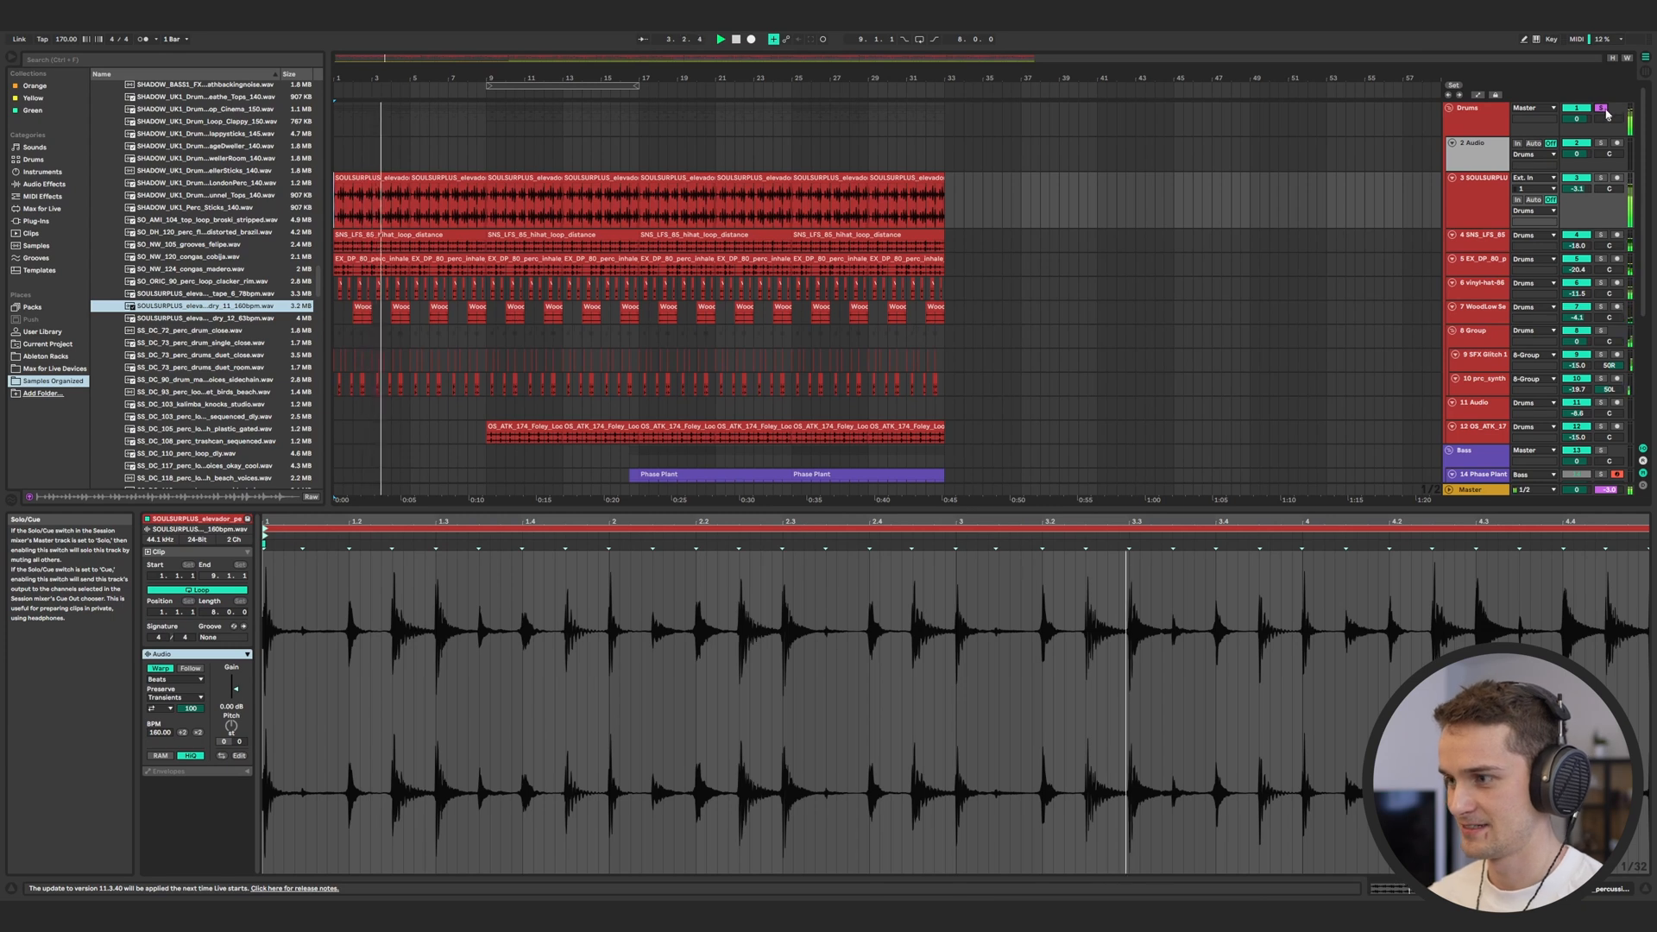
Delete the empty audio track above the foley loop in the Drums group
{"action": "left_click", "coordinate": [1489, 164]}
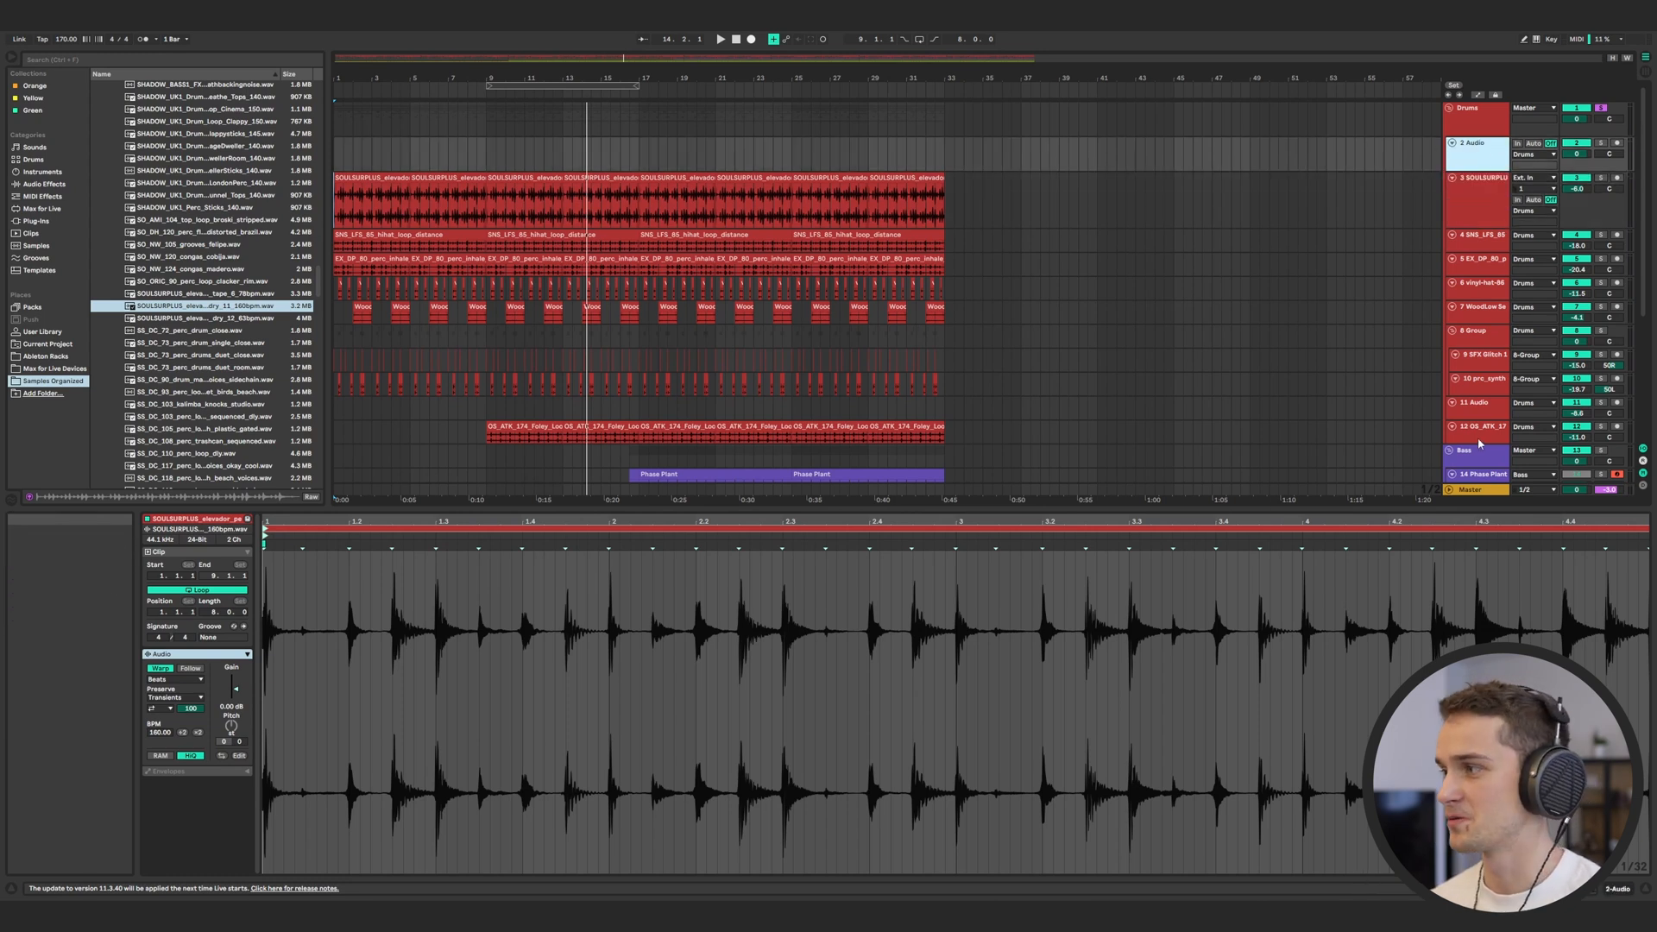
{"action": "scroll", "coordinate": [720, 422], "scroll_direction": "down", "scroll_amount": 1}
{"action": "left_click", "coordinate": [1496, 376]}
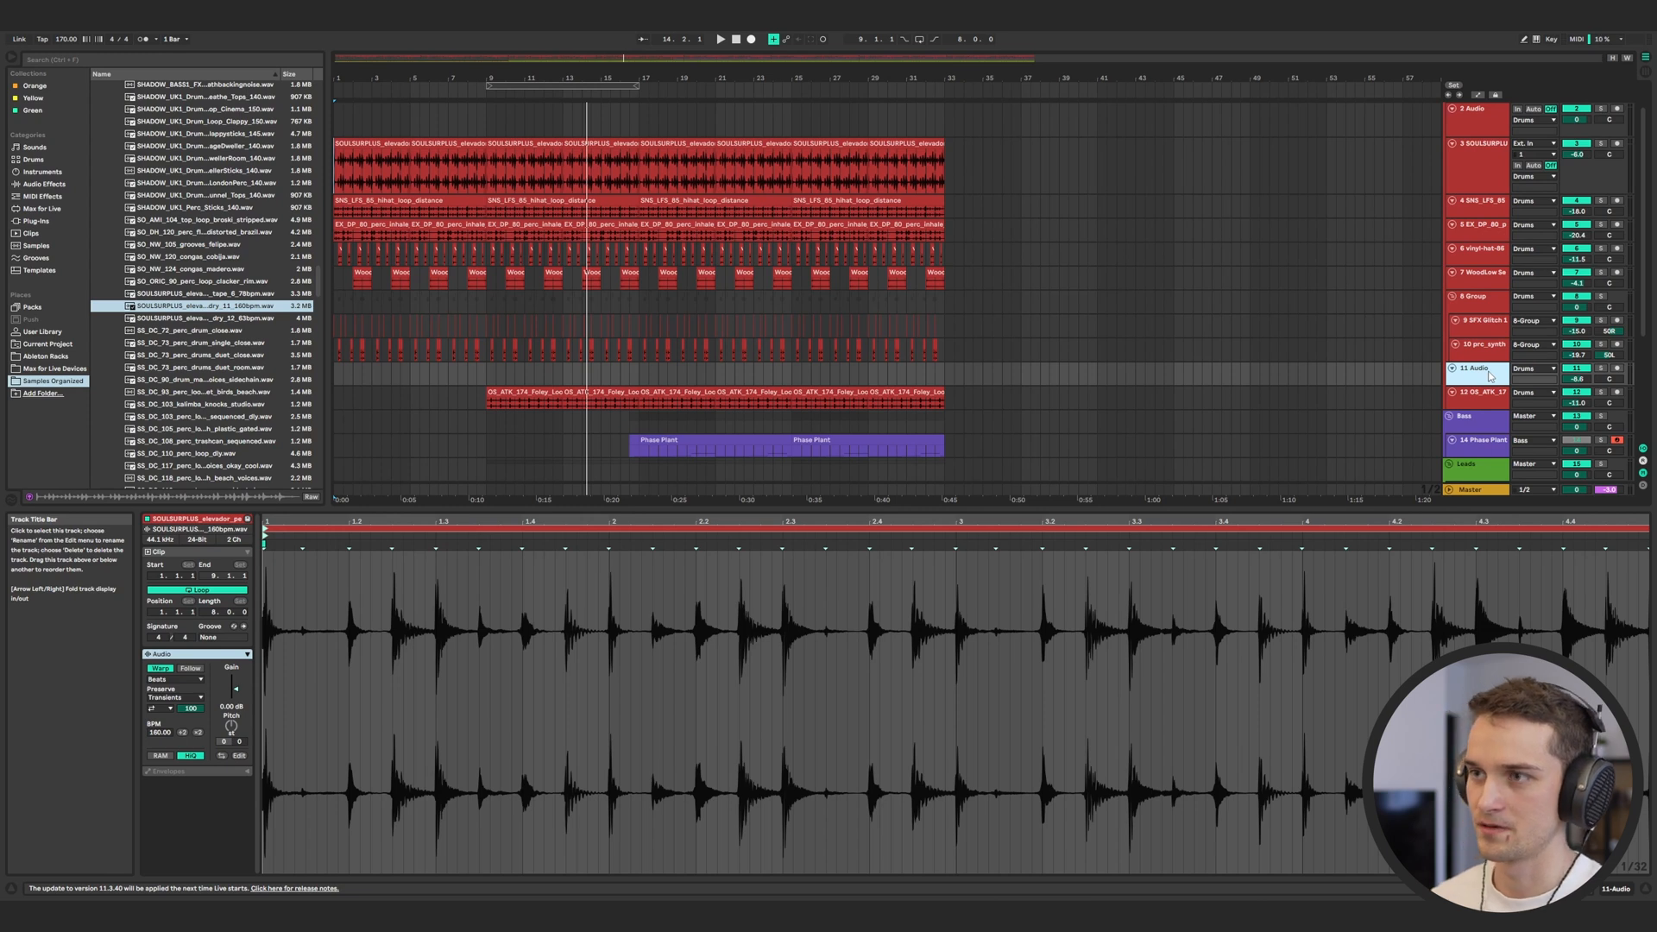
{"action": "key", "text": "Delete"}
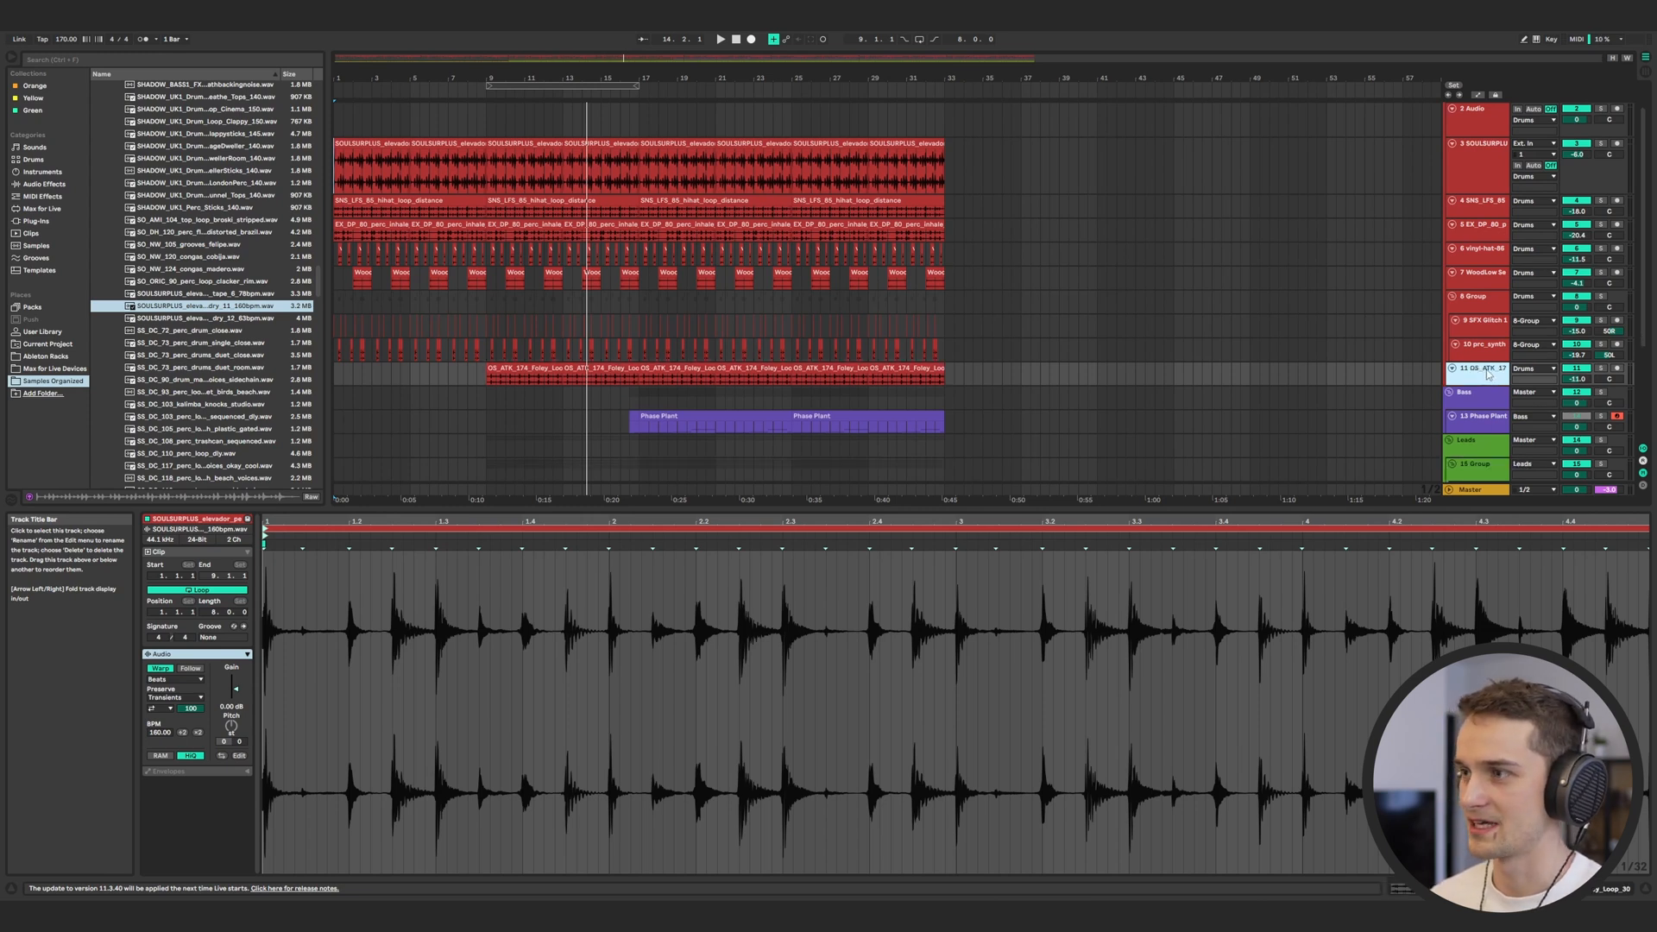
{"action": "left_click", "coordinate": [1487, 352]}
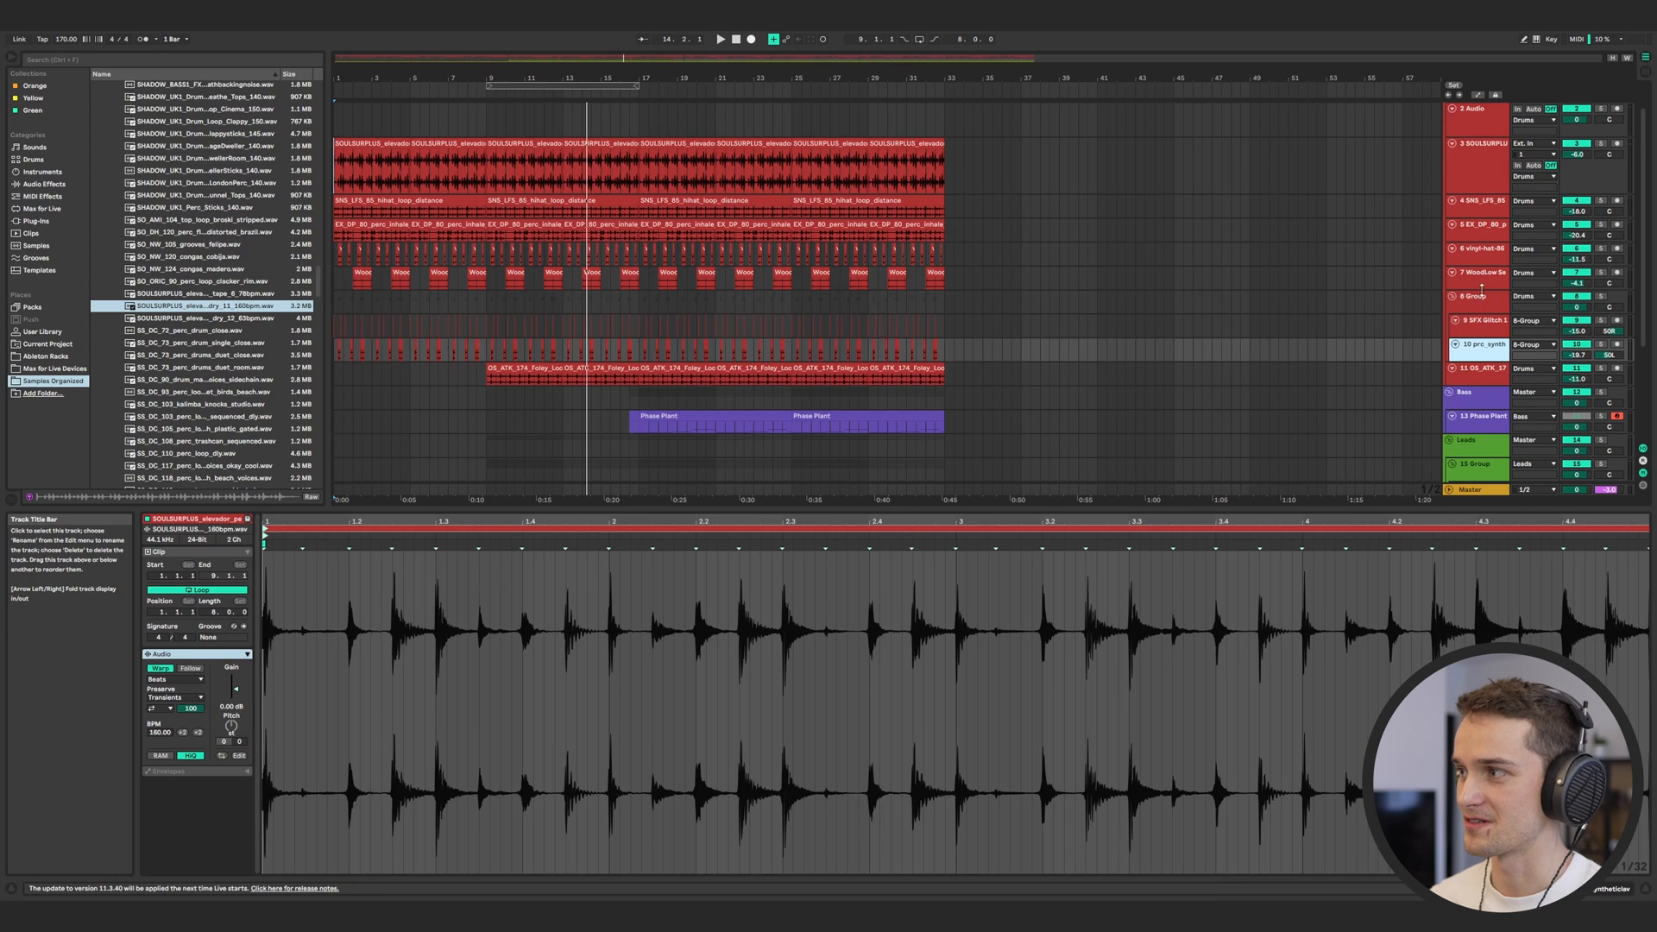
{"action": "left_click", "coordinate": [1484, 275]}
{"action": "left_click", "coordinate": [1480, 250]}
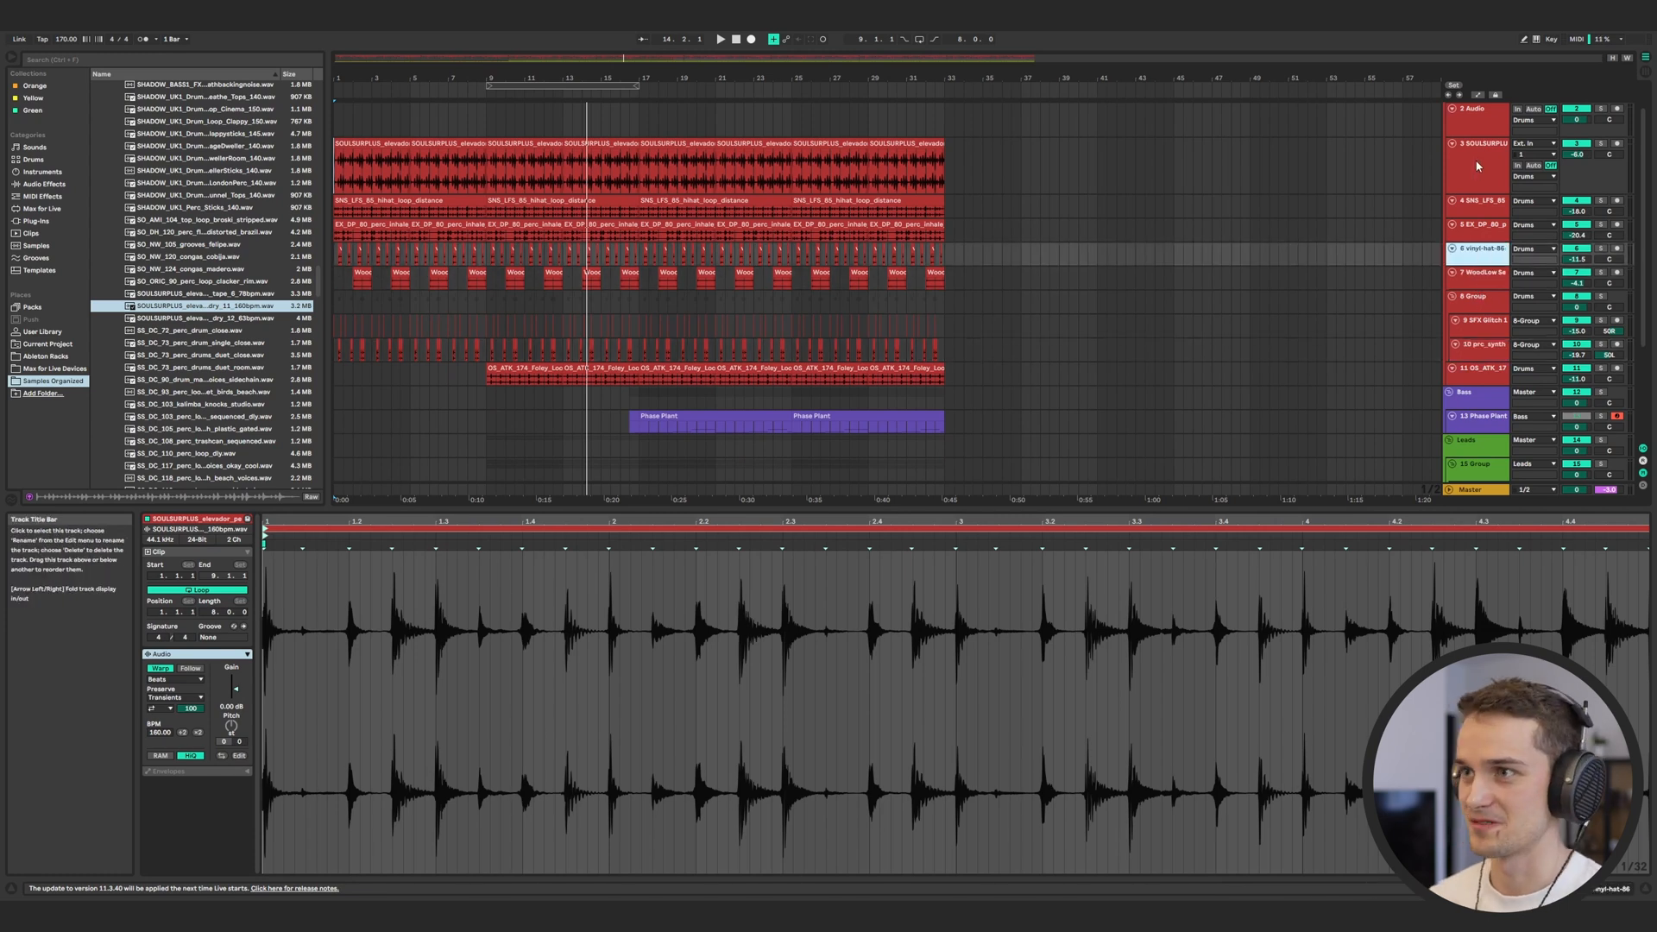
{"action": "scroll", "coordinate": [699, 279], "scroll_direction": "up", "scroll_amount": 1}
Build a syncopated kick pattern from Kick RepThat 8.wav on the empty audio track, running from bar 17 to 33
{"action": "left_click", "coordinate": [640, 154]}
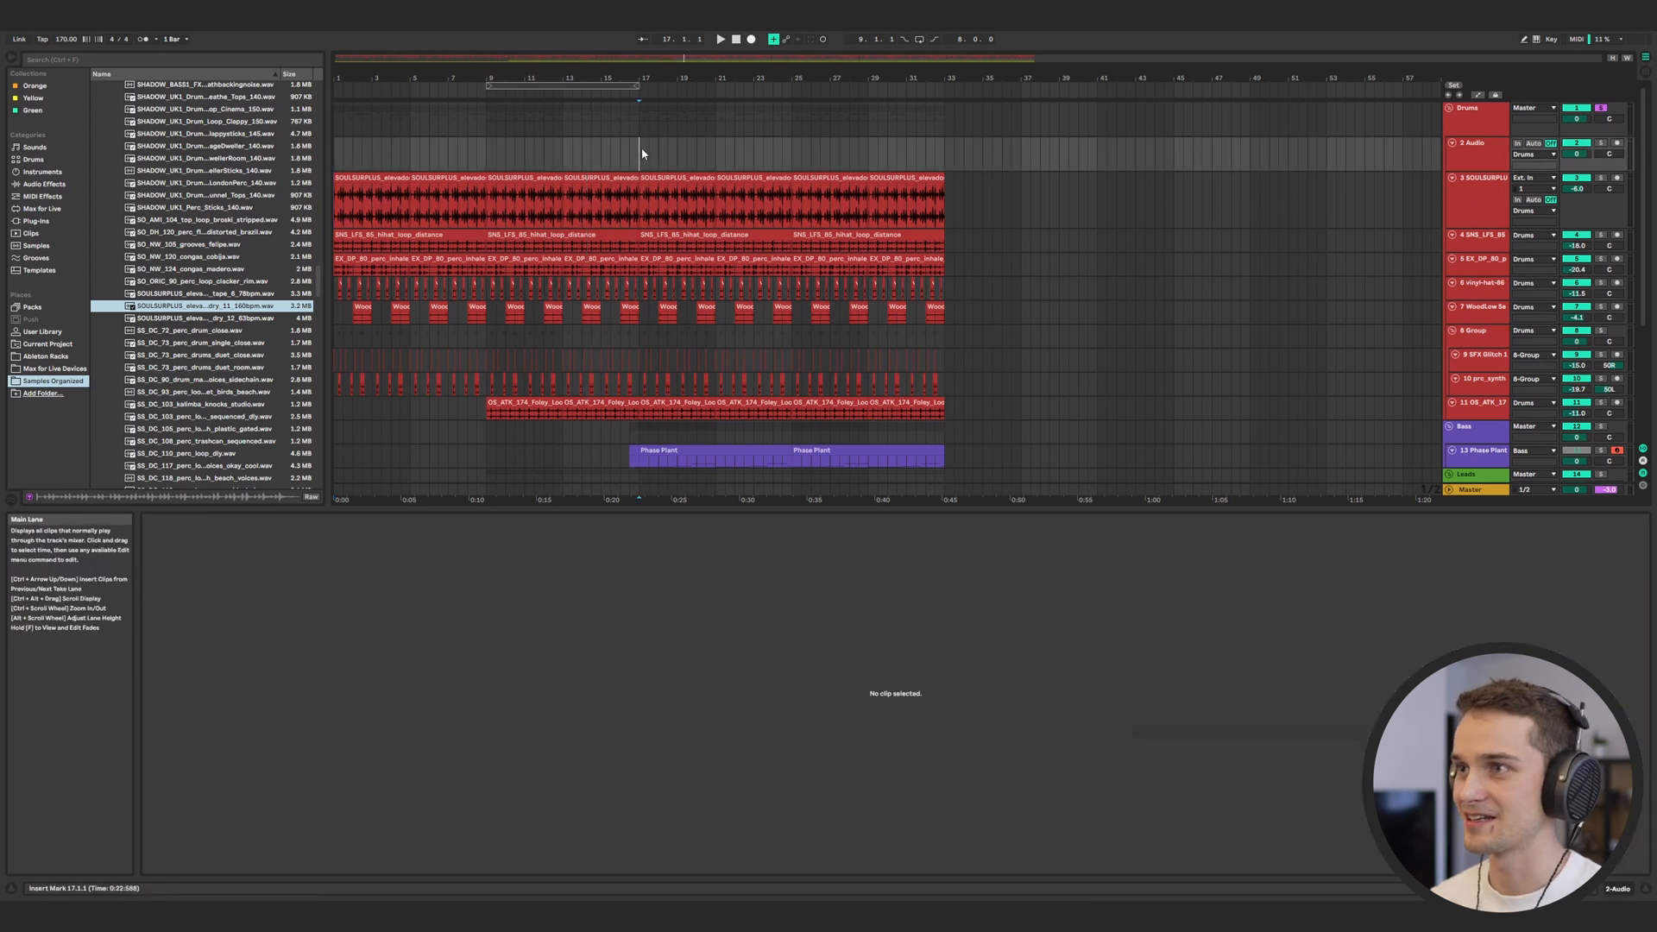
{"action": "key", "text": "Left"}
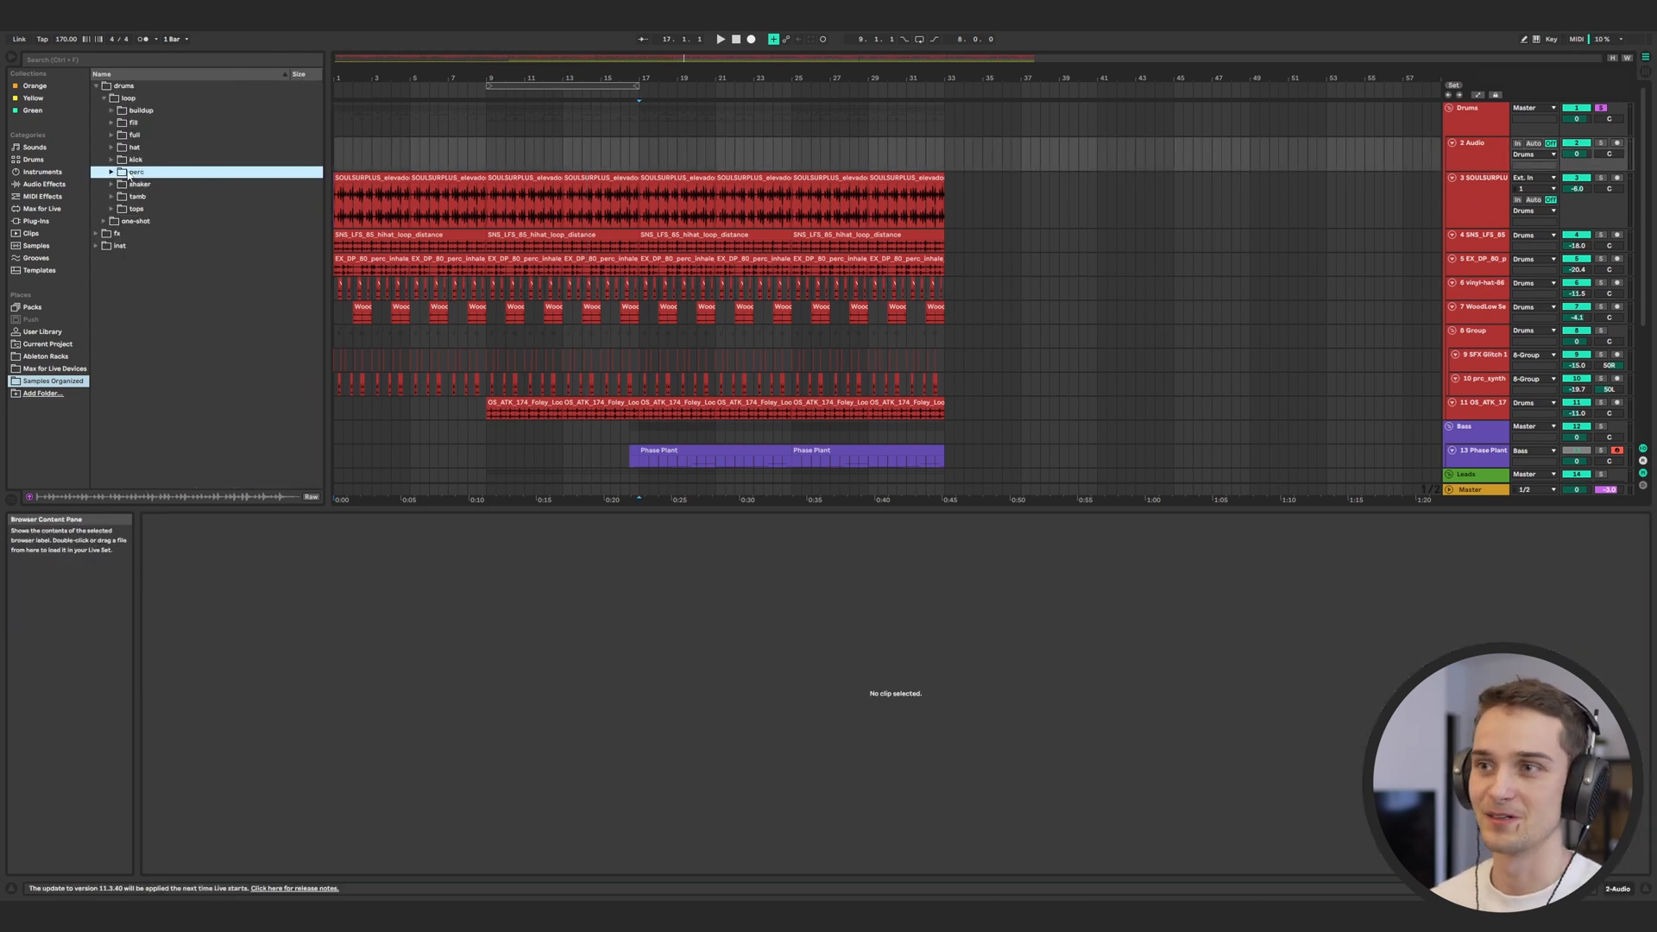
{"action": "left_click", "coordinate": [410, 208]}
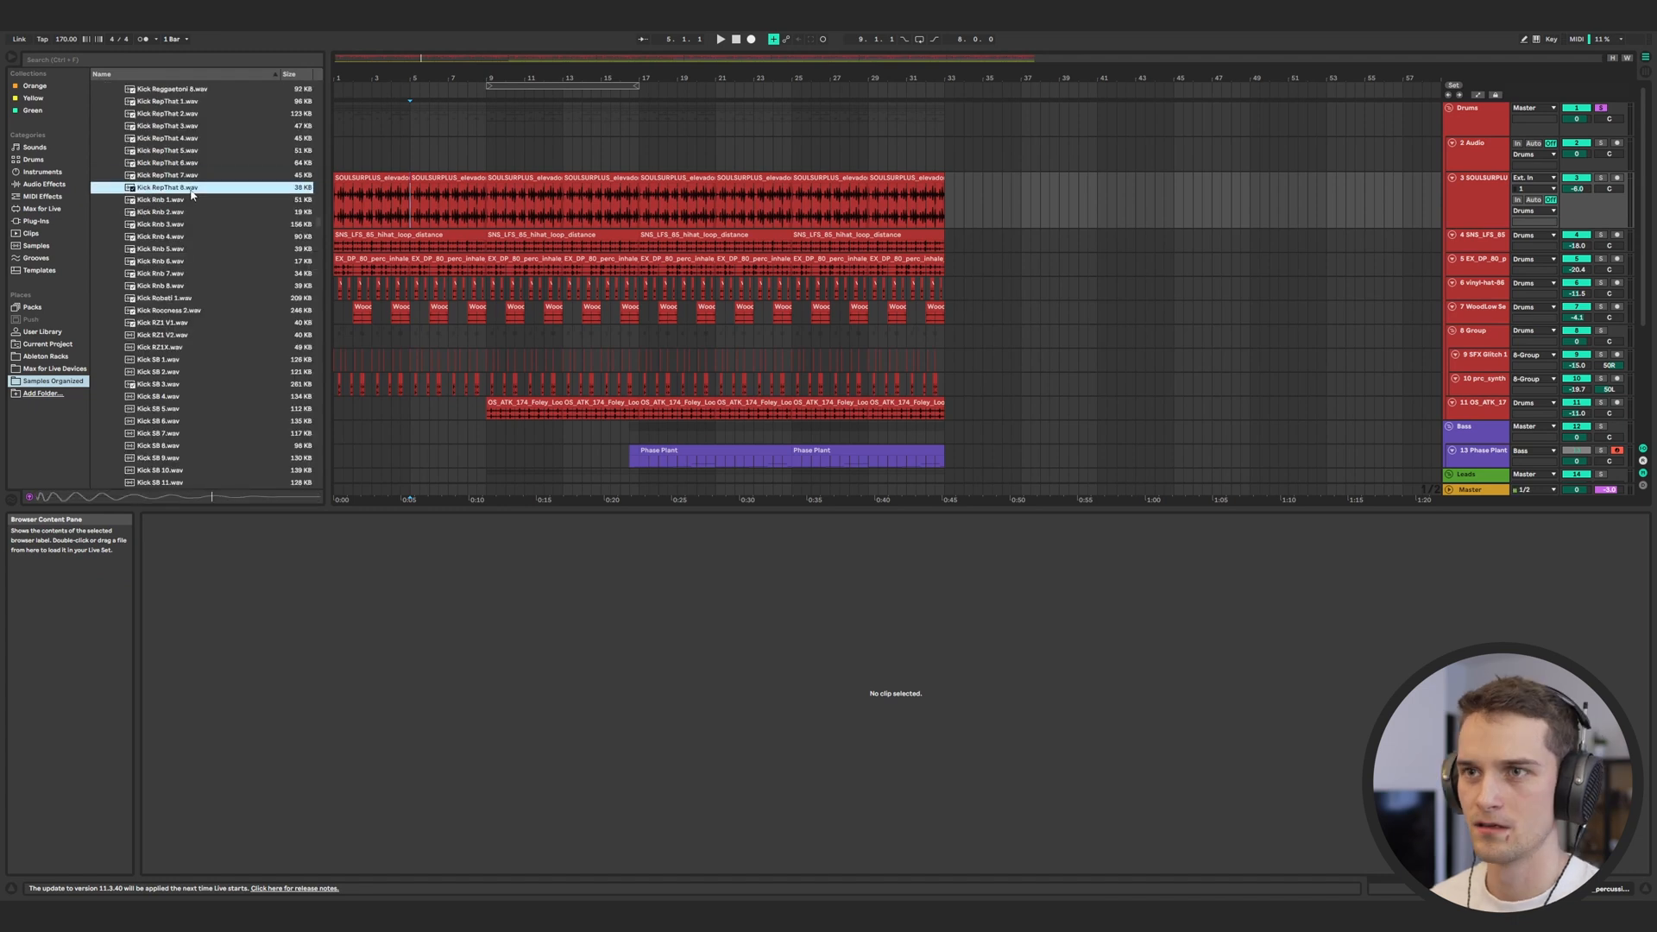
{"action": "left_click", "coordinate": [574, 168]}
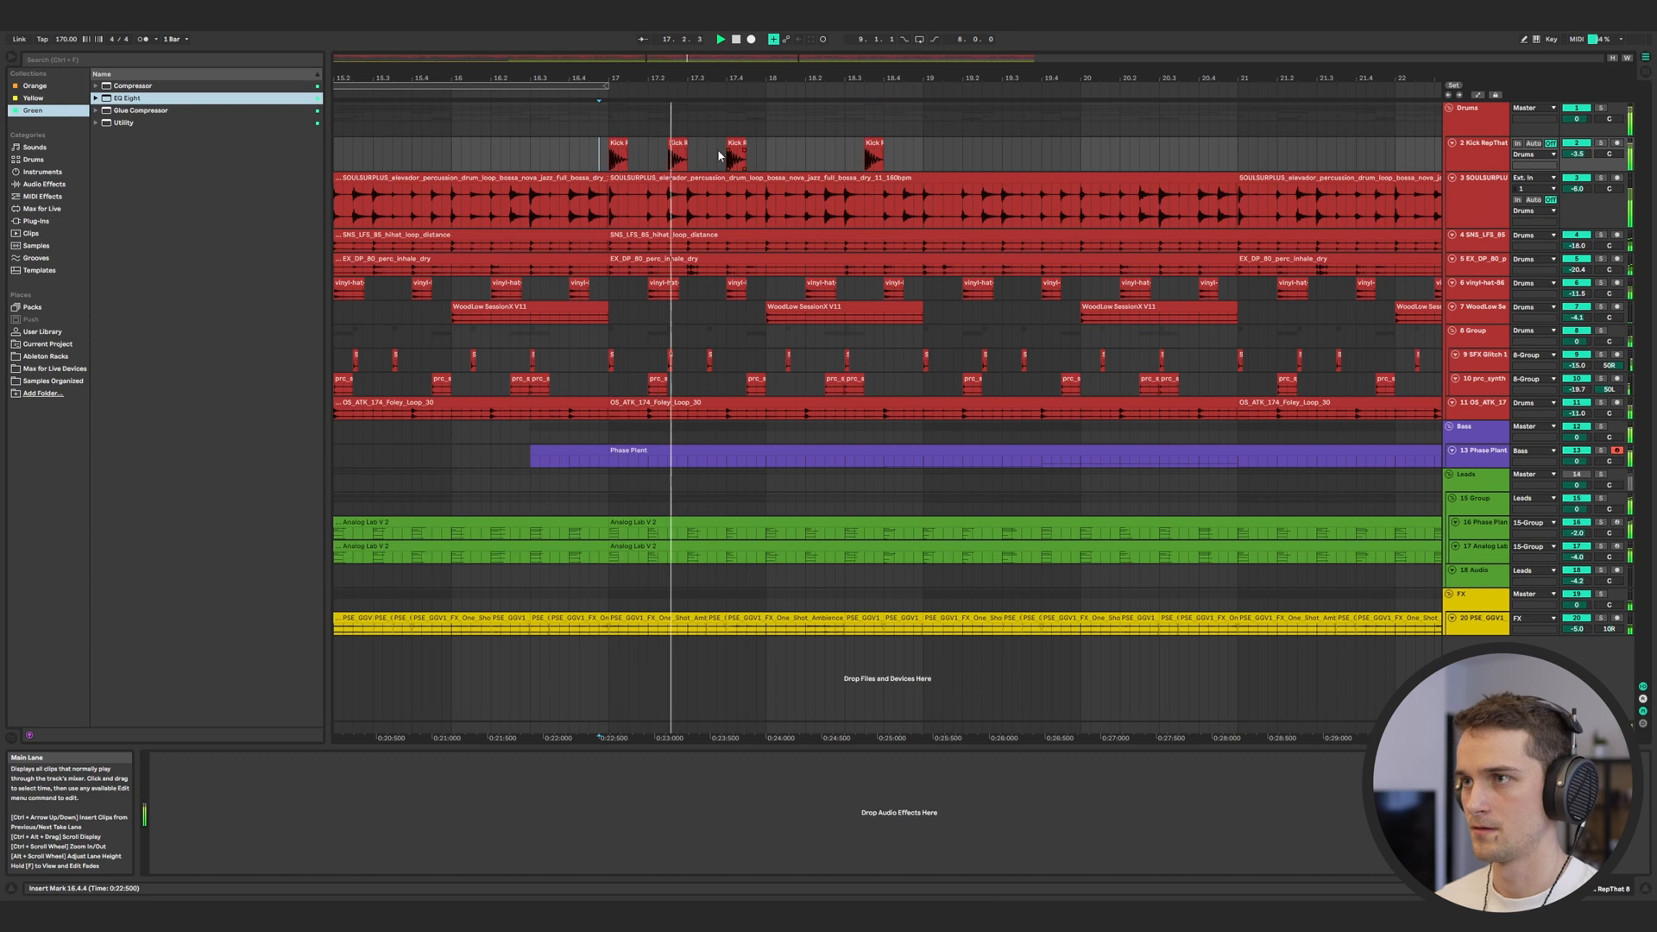
{"action": "left_click_drag", "start_coordinate": [872, 140], "coordinate": [965, 145]}
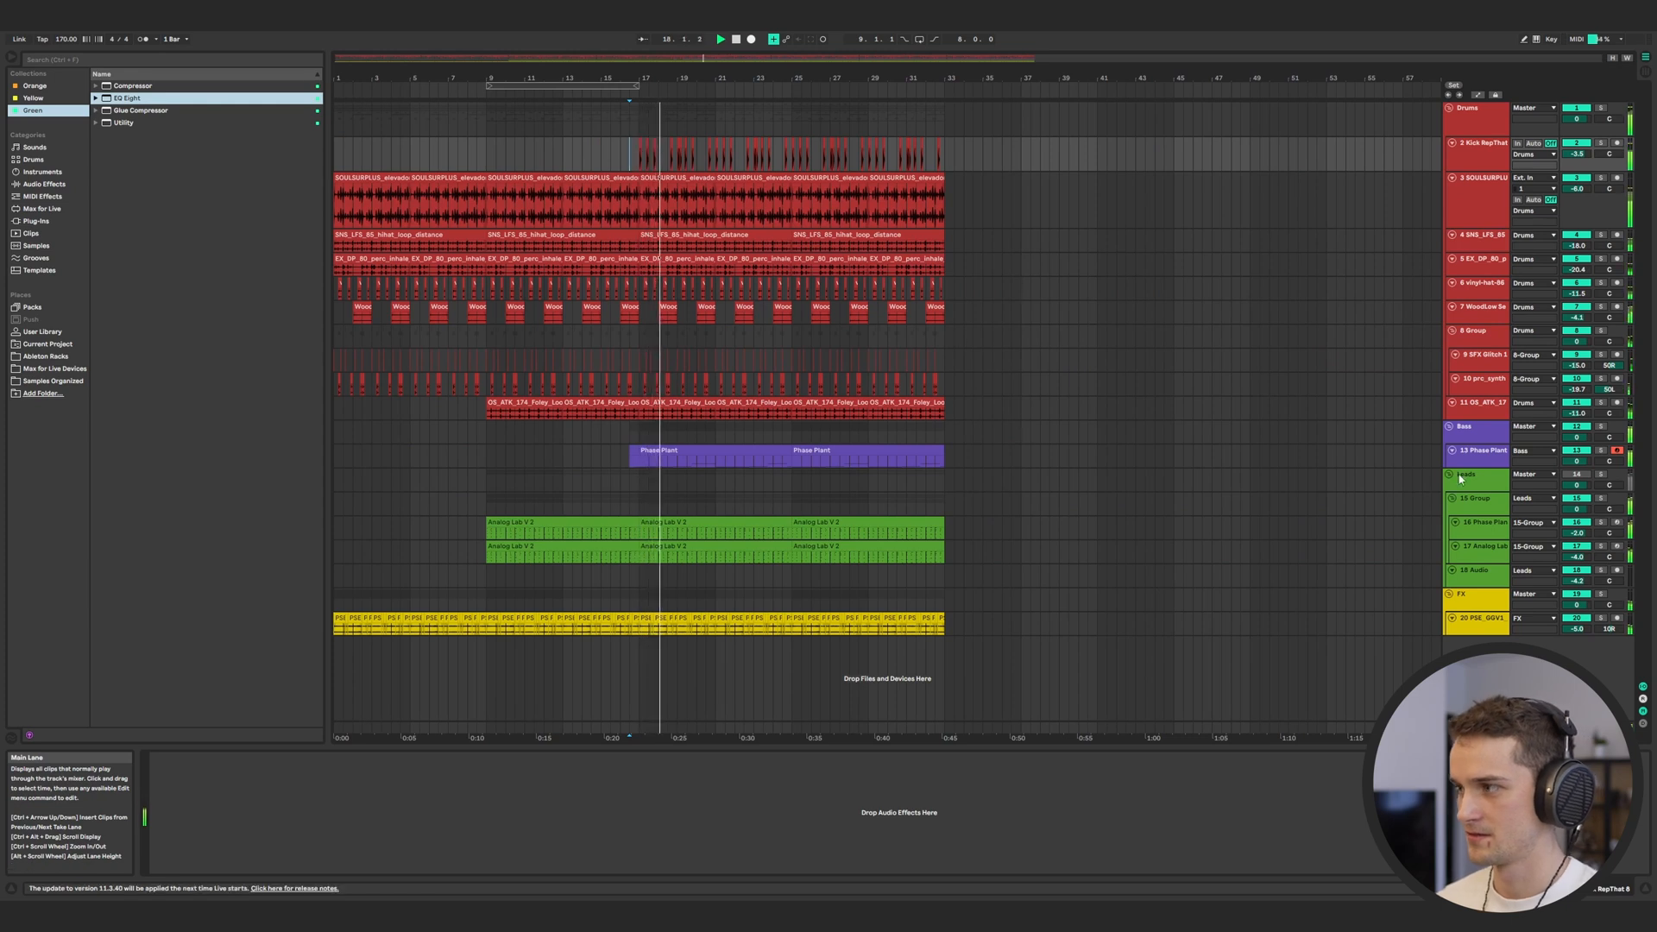
Inspect the Bass group's kick-sidechained Compressor and the device on the lead subgroup during playback
{"action": "left_click", "coordinate": [1482, 430]}
{"action": "left_click", "coordinate": [371, 758]}
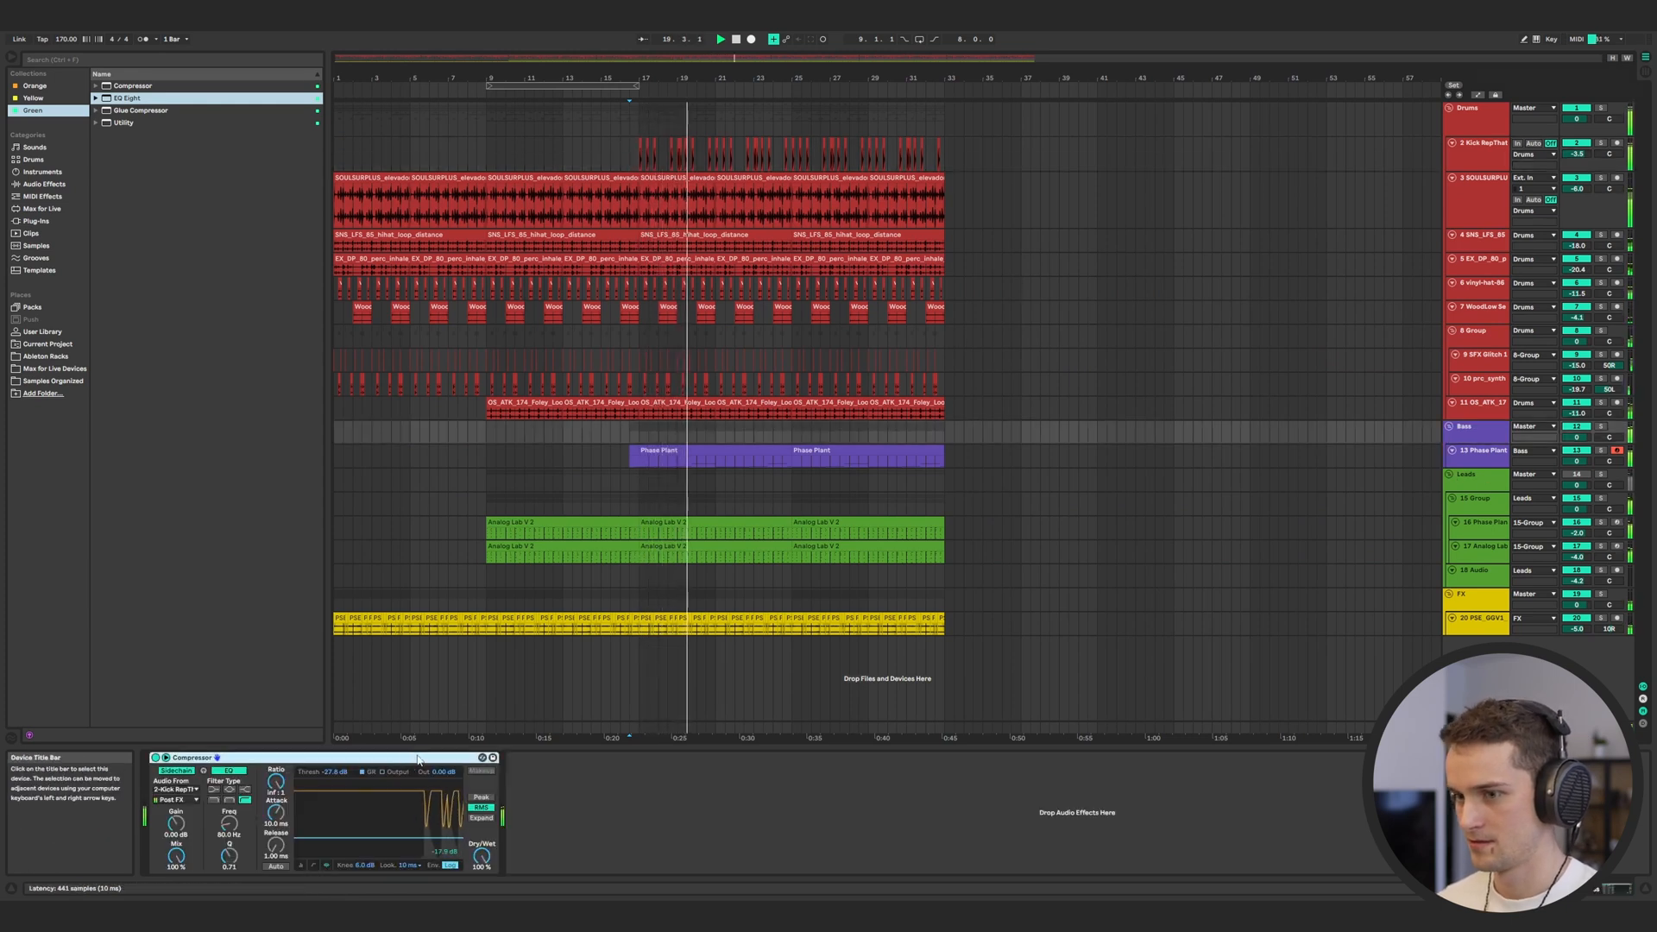
{"action": "left_click", "coordinate": [1462, 499]}
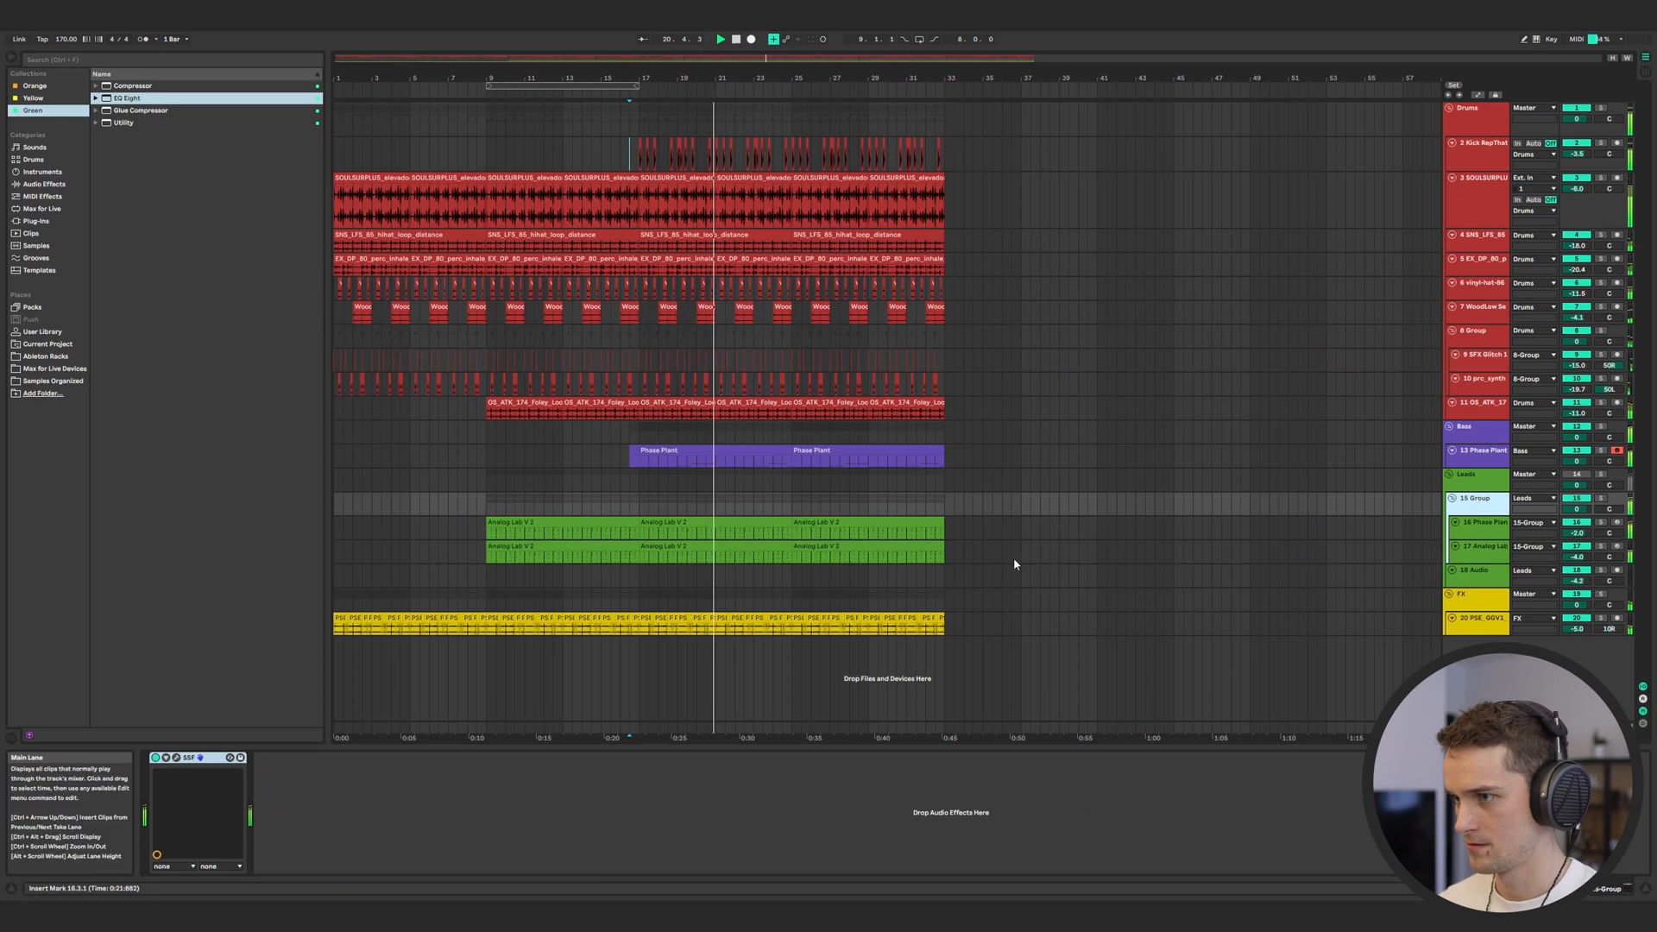
Add an audio track below the kick and place Fox_snare_oneshot_curbghost_03.wav at 17.2, with a copy just after 17.3
{"action": "left_click", "coordinate": [1483, 162]}
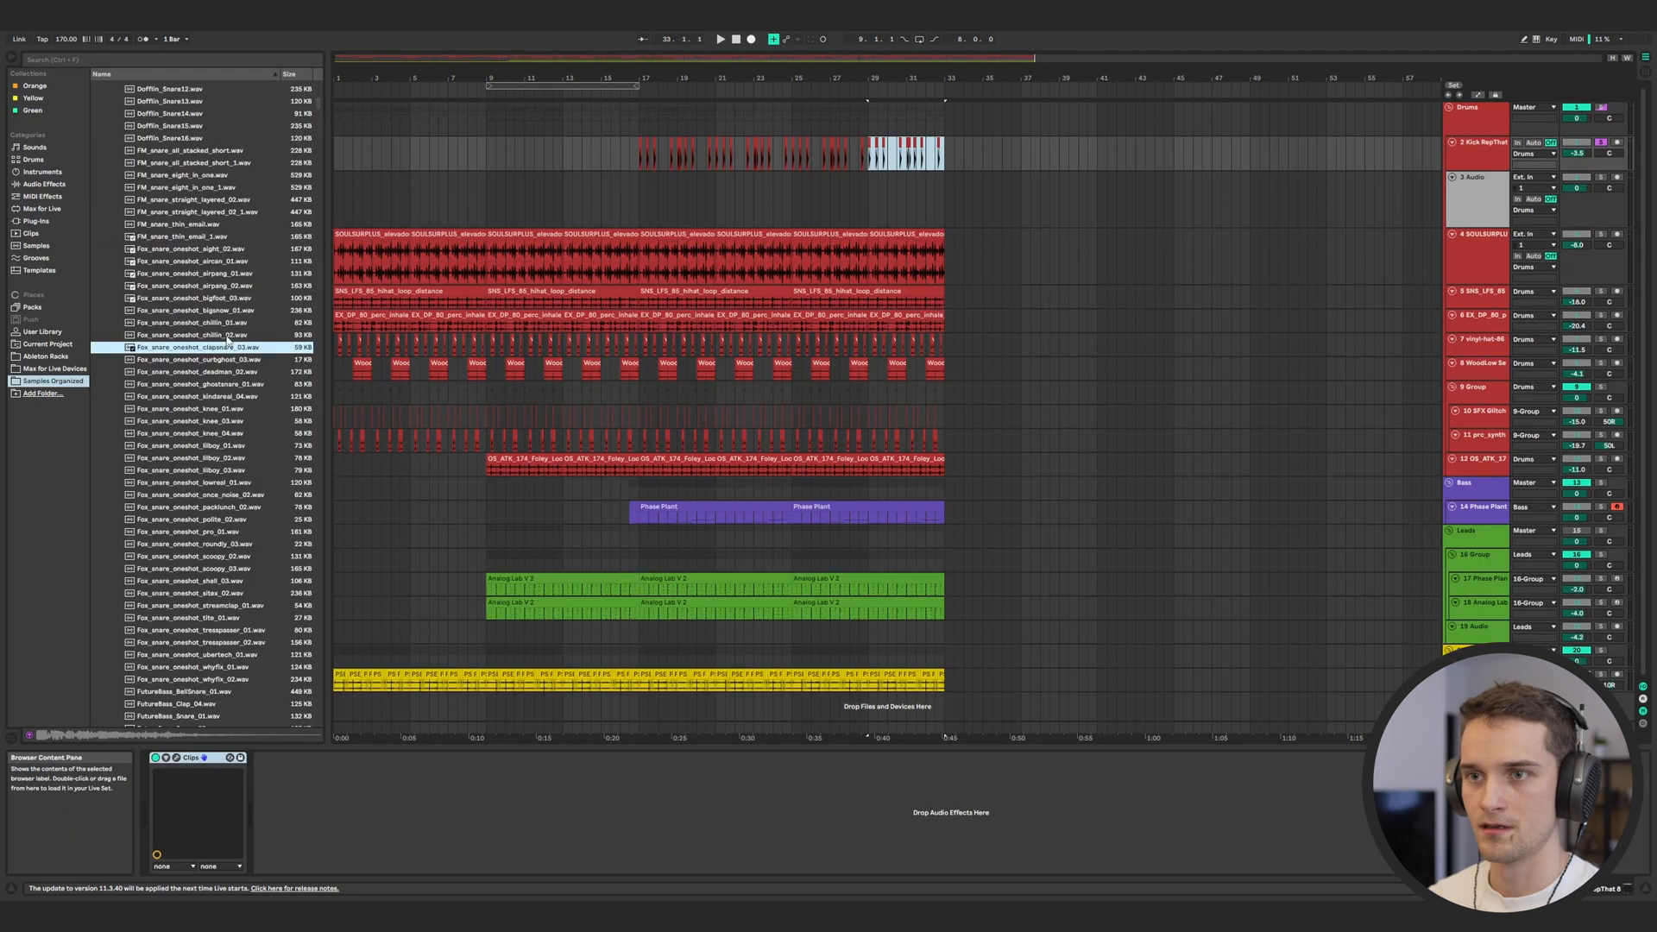
{"action": "left_click", "coordinate": [230, 323]}
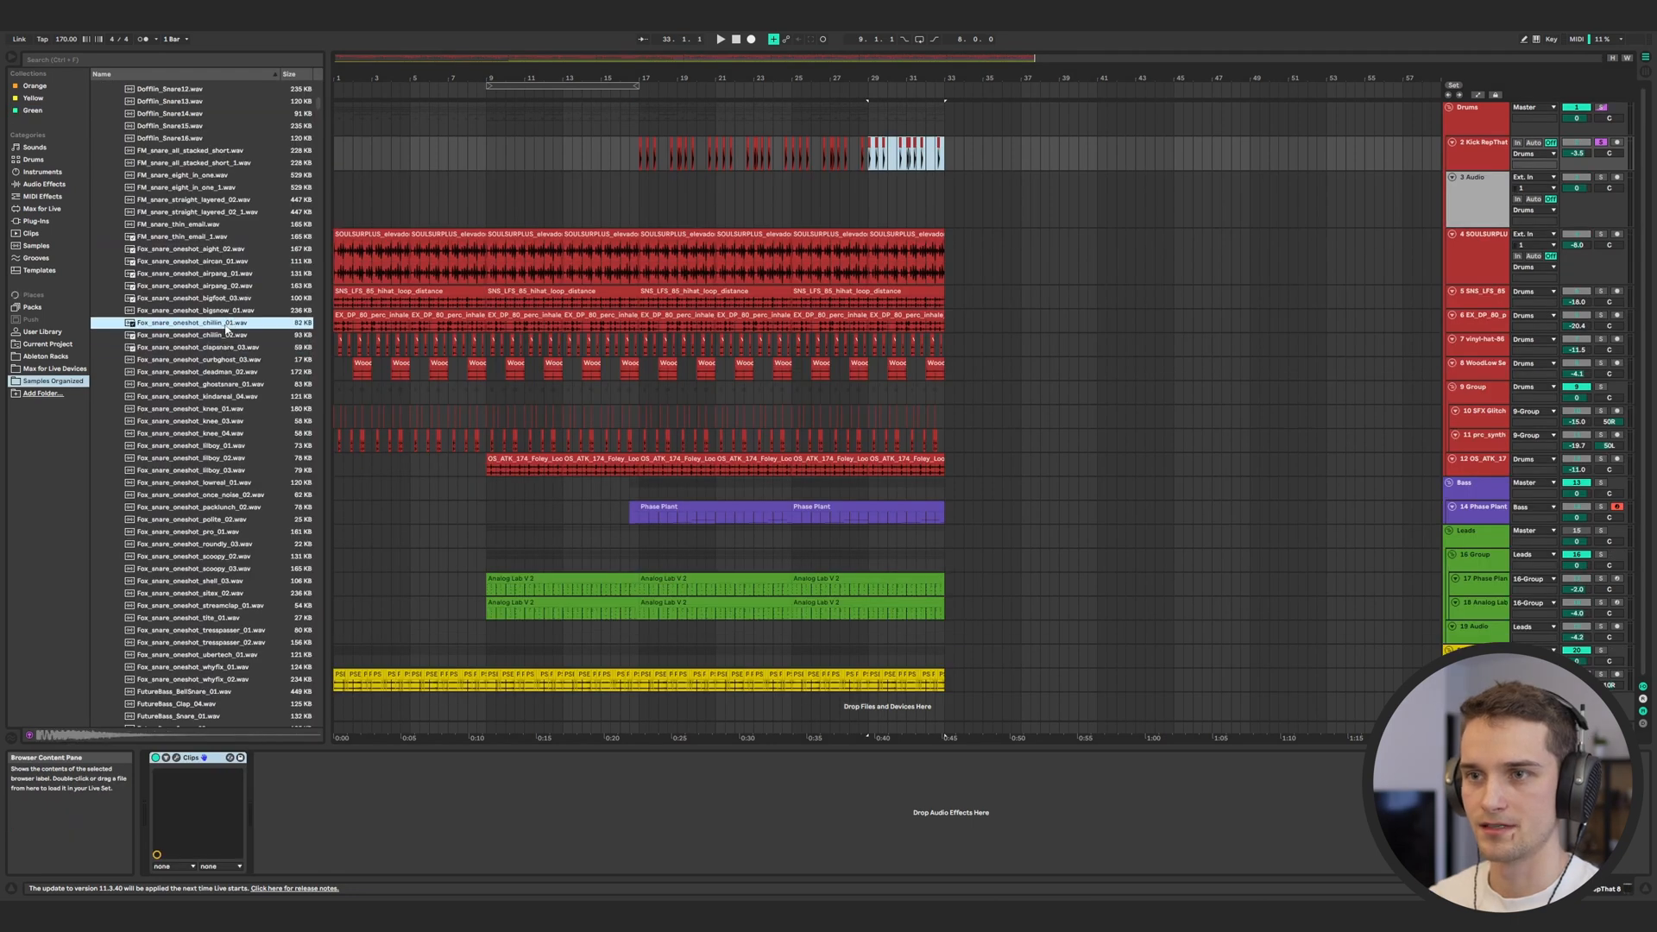
{"action": "left_click", "coordinate": [180, 359]}
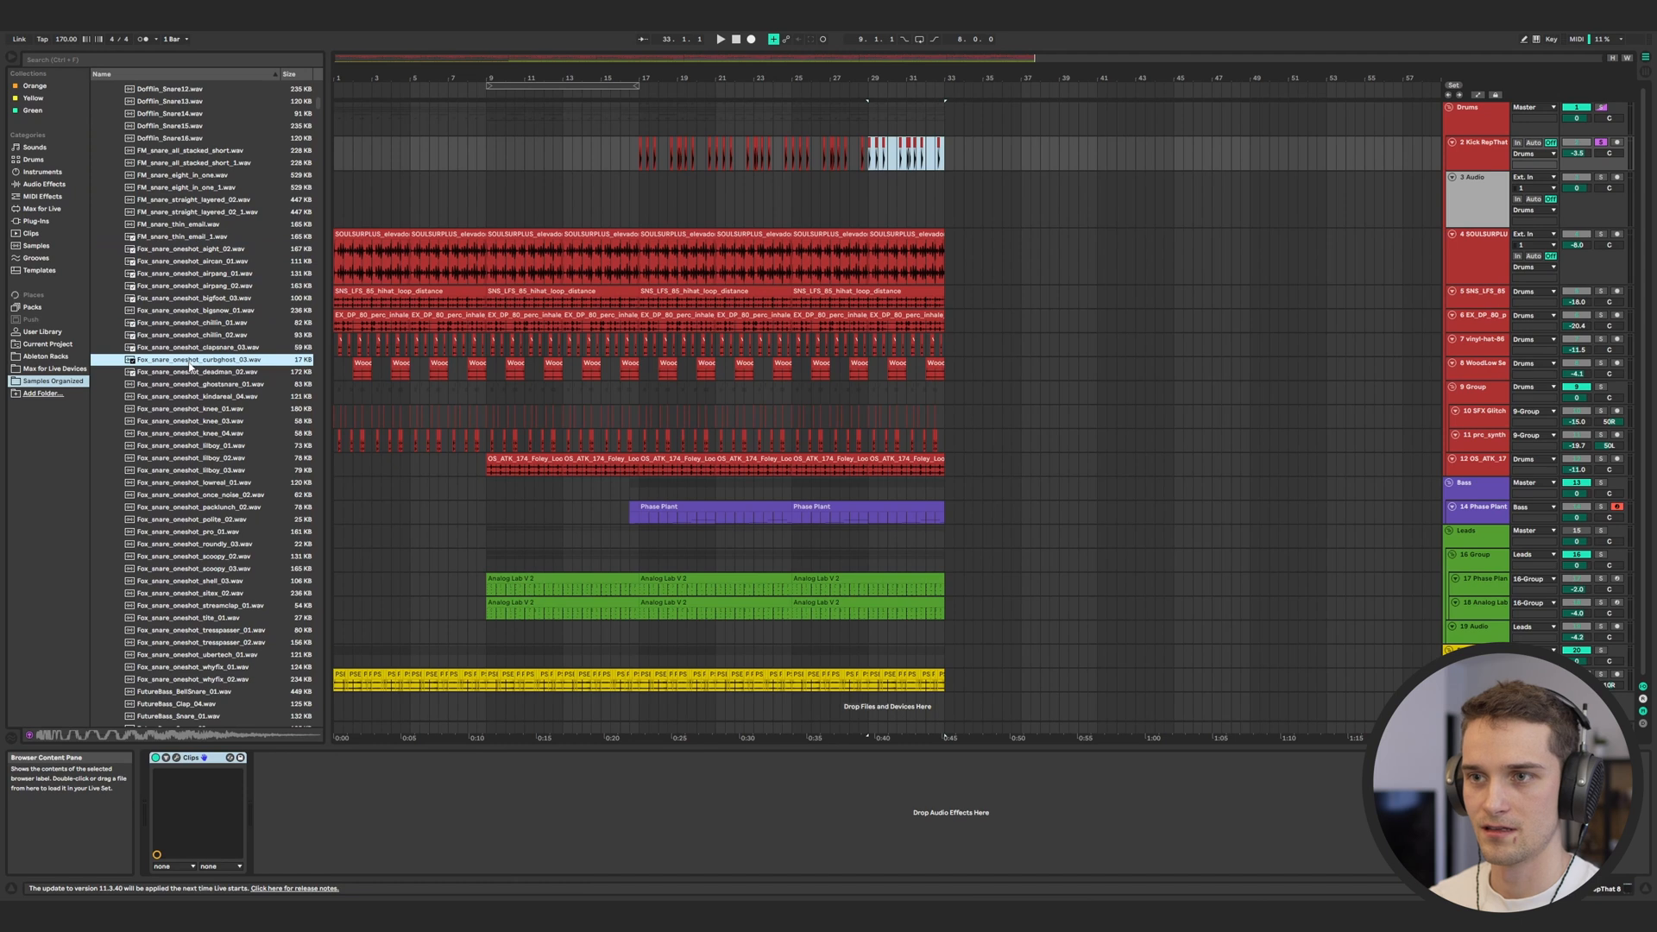
{"action": "left_click", "coordinate": [666, 196]}
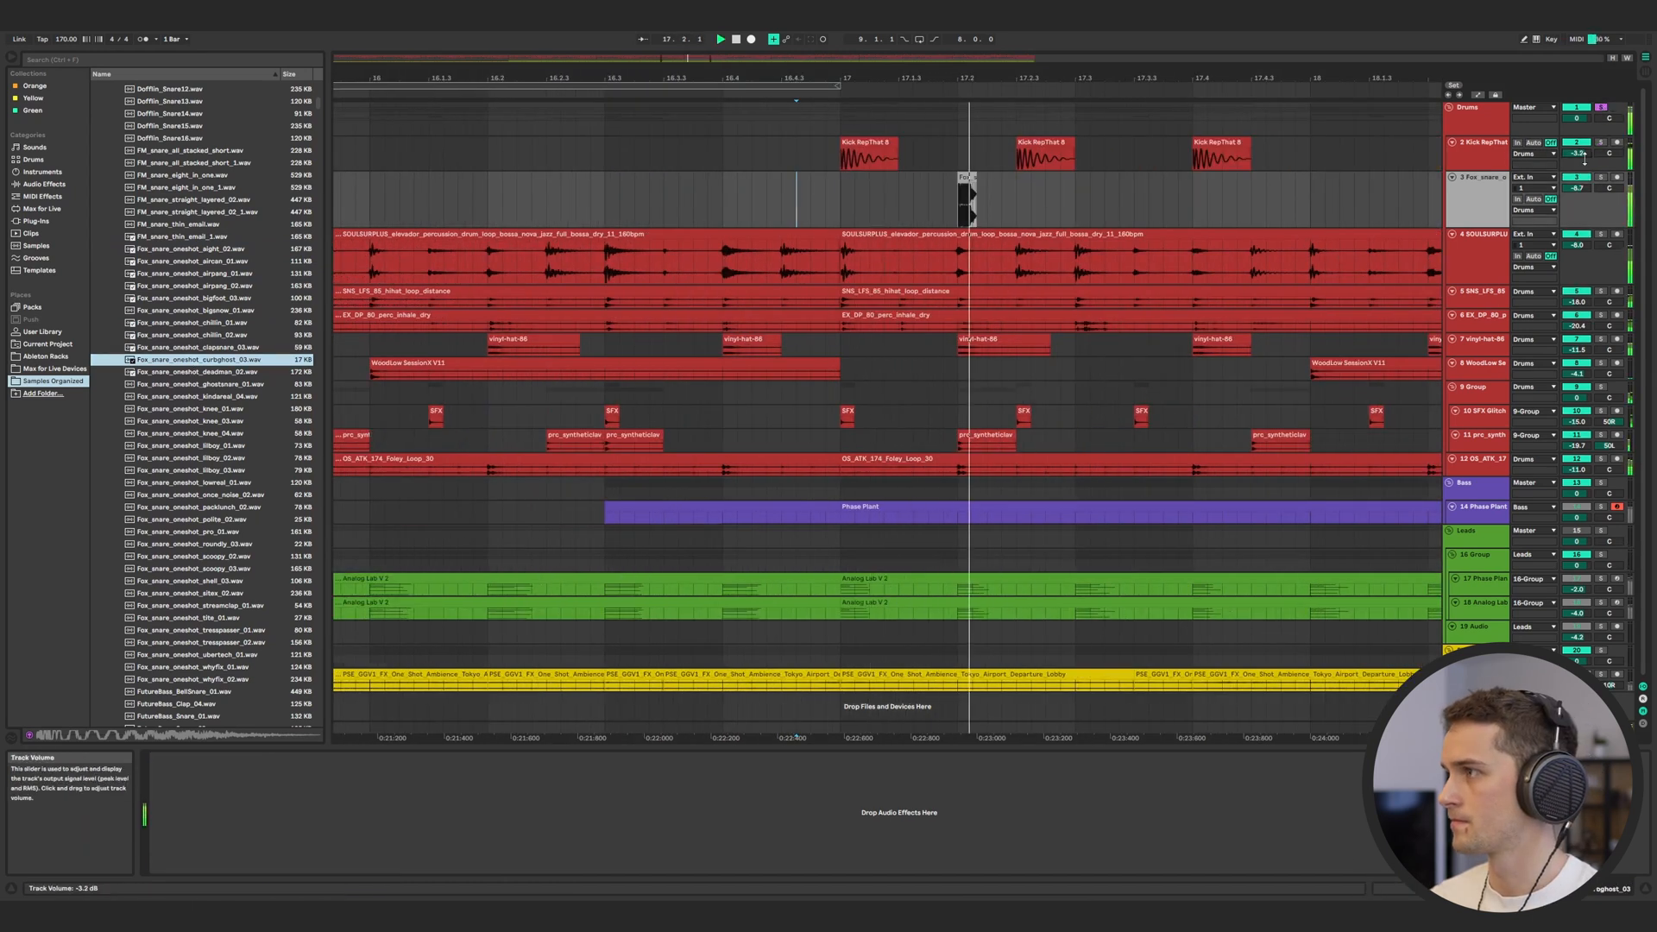
{"action": "left_click_drag", "start_coordinate": [966, 180], "coordinate": [1112, 188]}
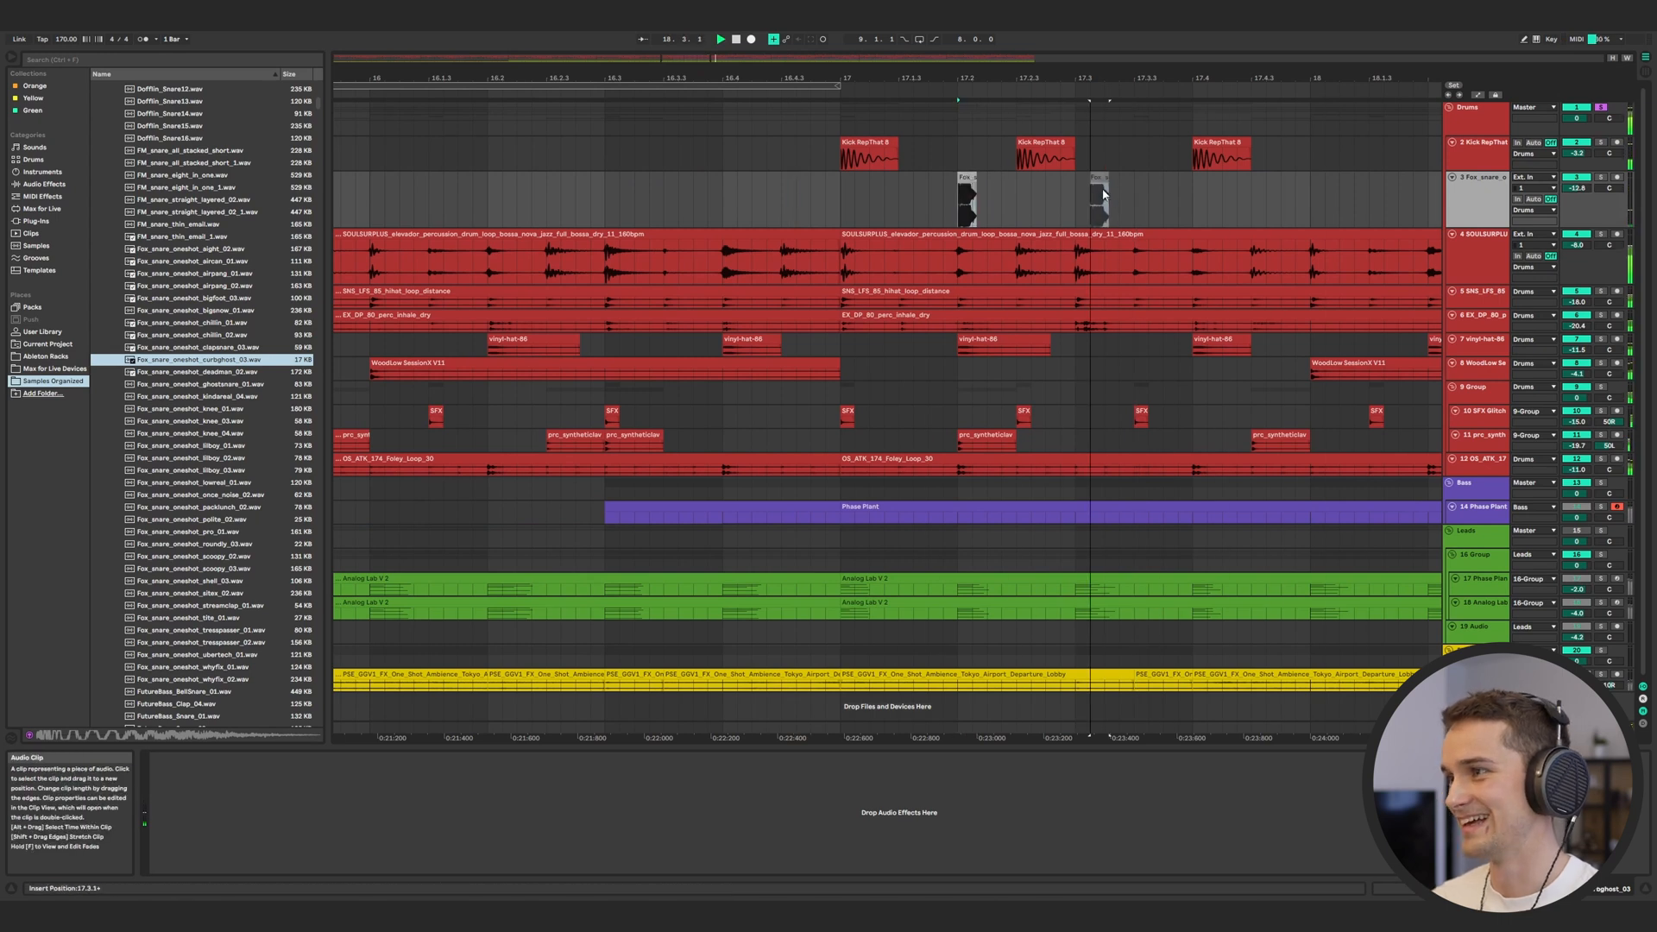
Play from around bar 17 with the percussion loop soloed, and compare its rhythm with the snare hits
{"action": "left_click", "coordinate": [825, 259]}
{"action": "left_click", "coordinate": [1599, 235]}
{"action": "key", "text": "space"}
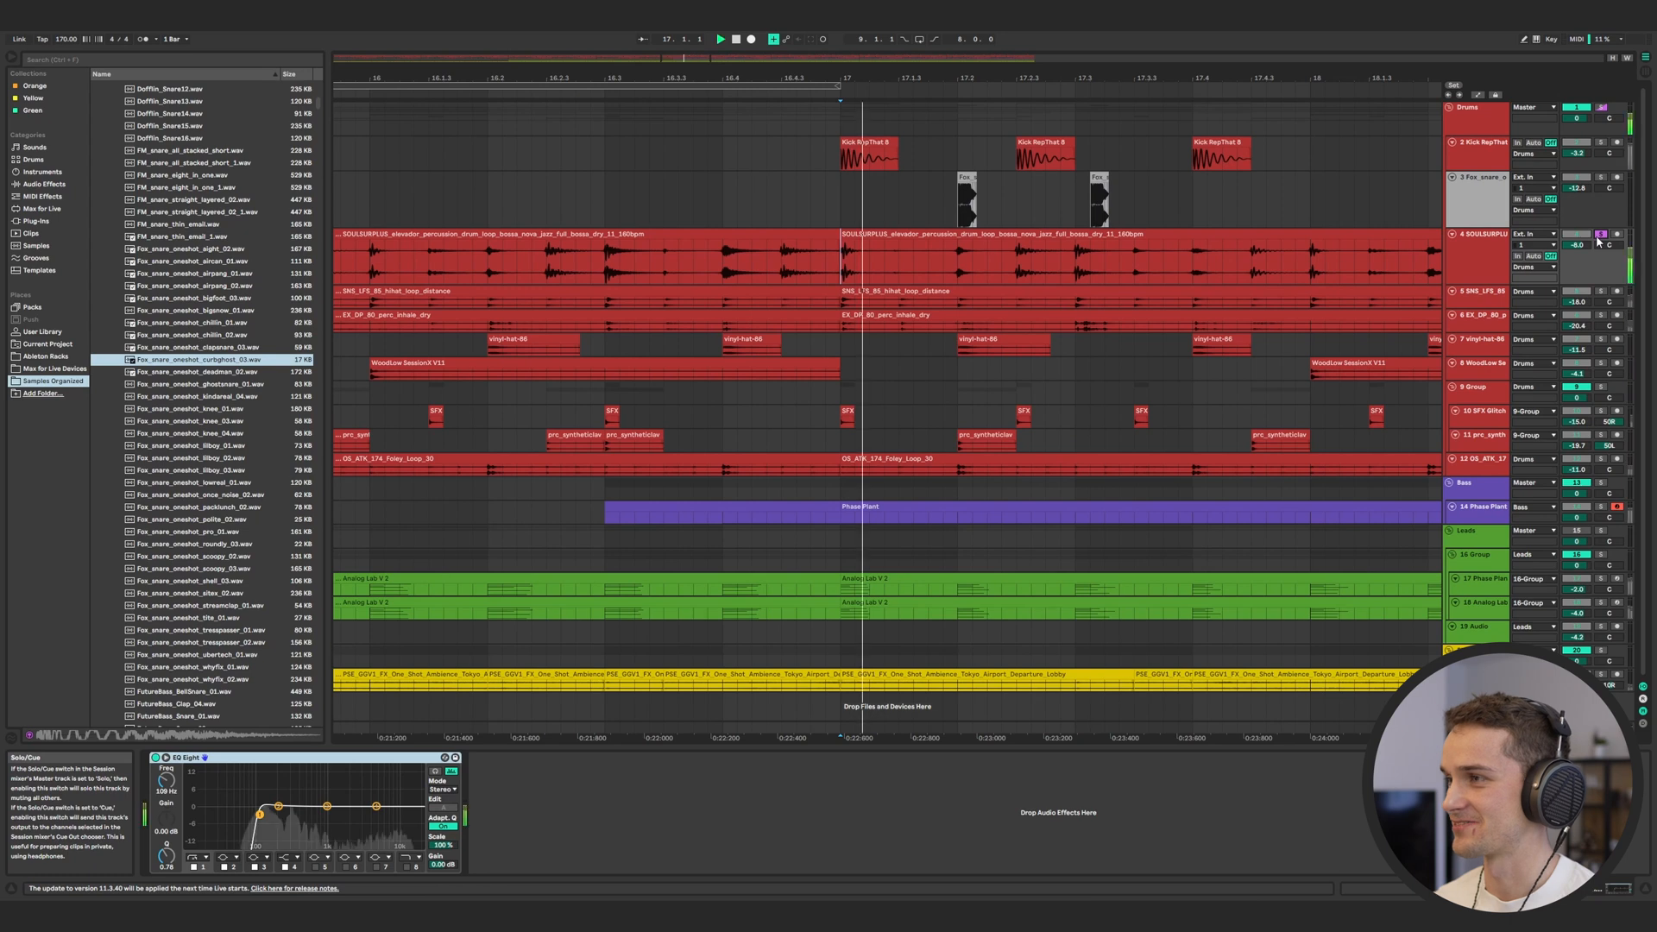
{"action": "scroll", "coordinate": [1332, 220], "scroll_direction": "down", "scroll_amount": 5}
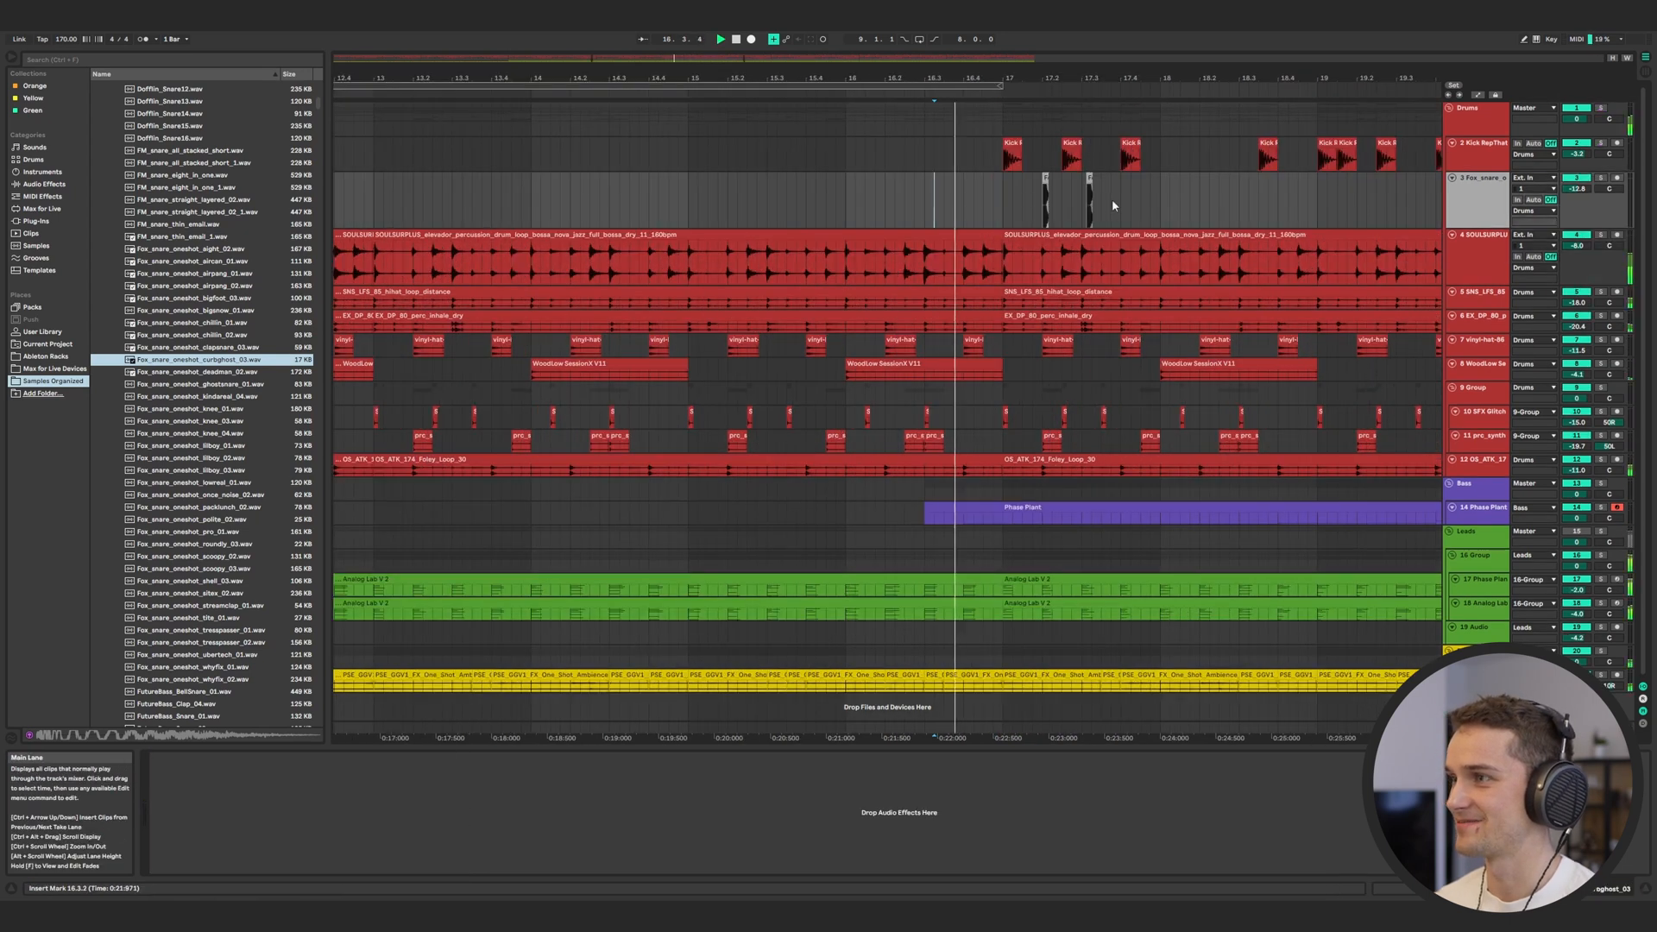
{"action": "key", "text": "space"}
Repeat the snare pattern on its track through bar 33 and play the arrangement from bar 17
{"action": "left_click_drag", "start_coordinate": [1091, 179], "coordinate": [1123, 191]}
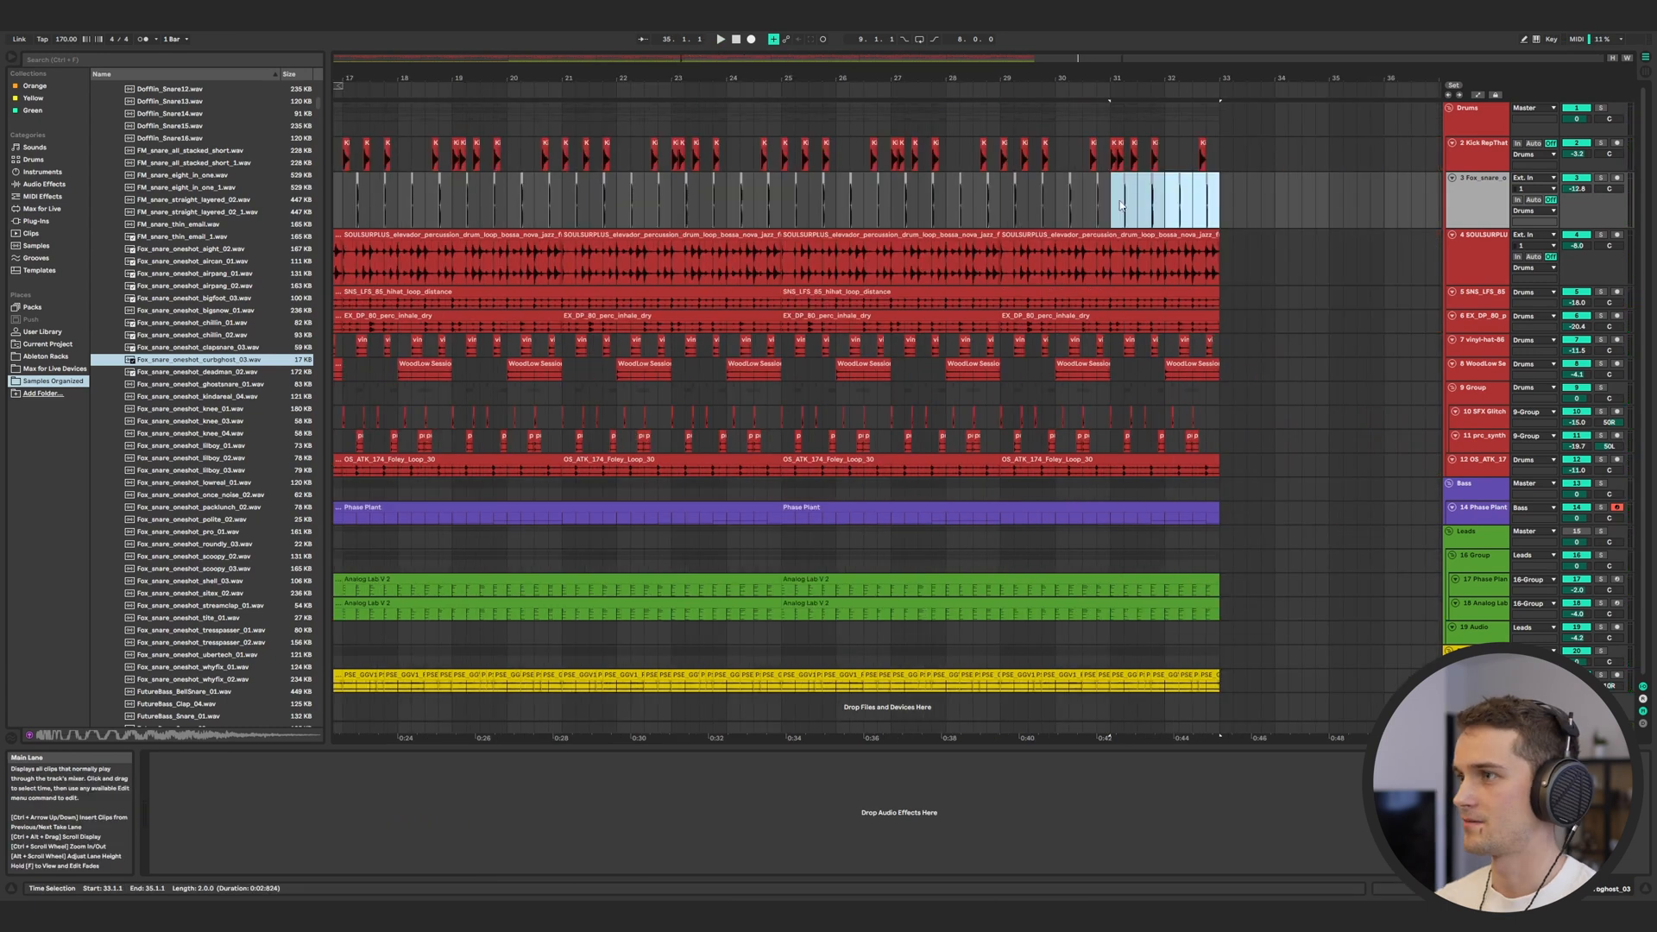
{"action": "scroll", "coordinate": [820, 198], "scroll_direction": "down", "scroll_amount": 5}
{"action": "left_click", "coordinate": [647, 211]}
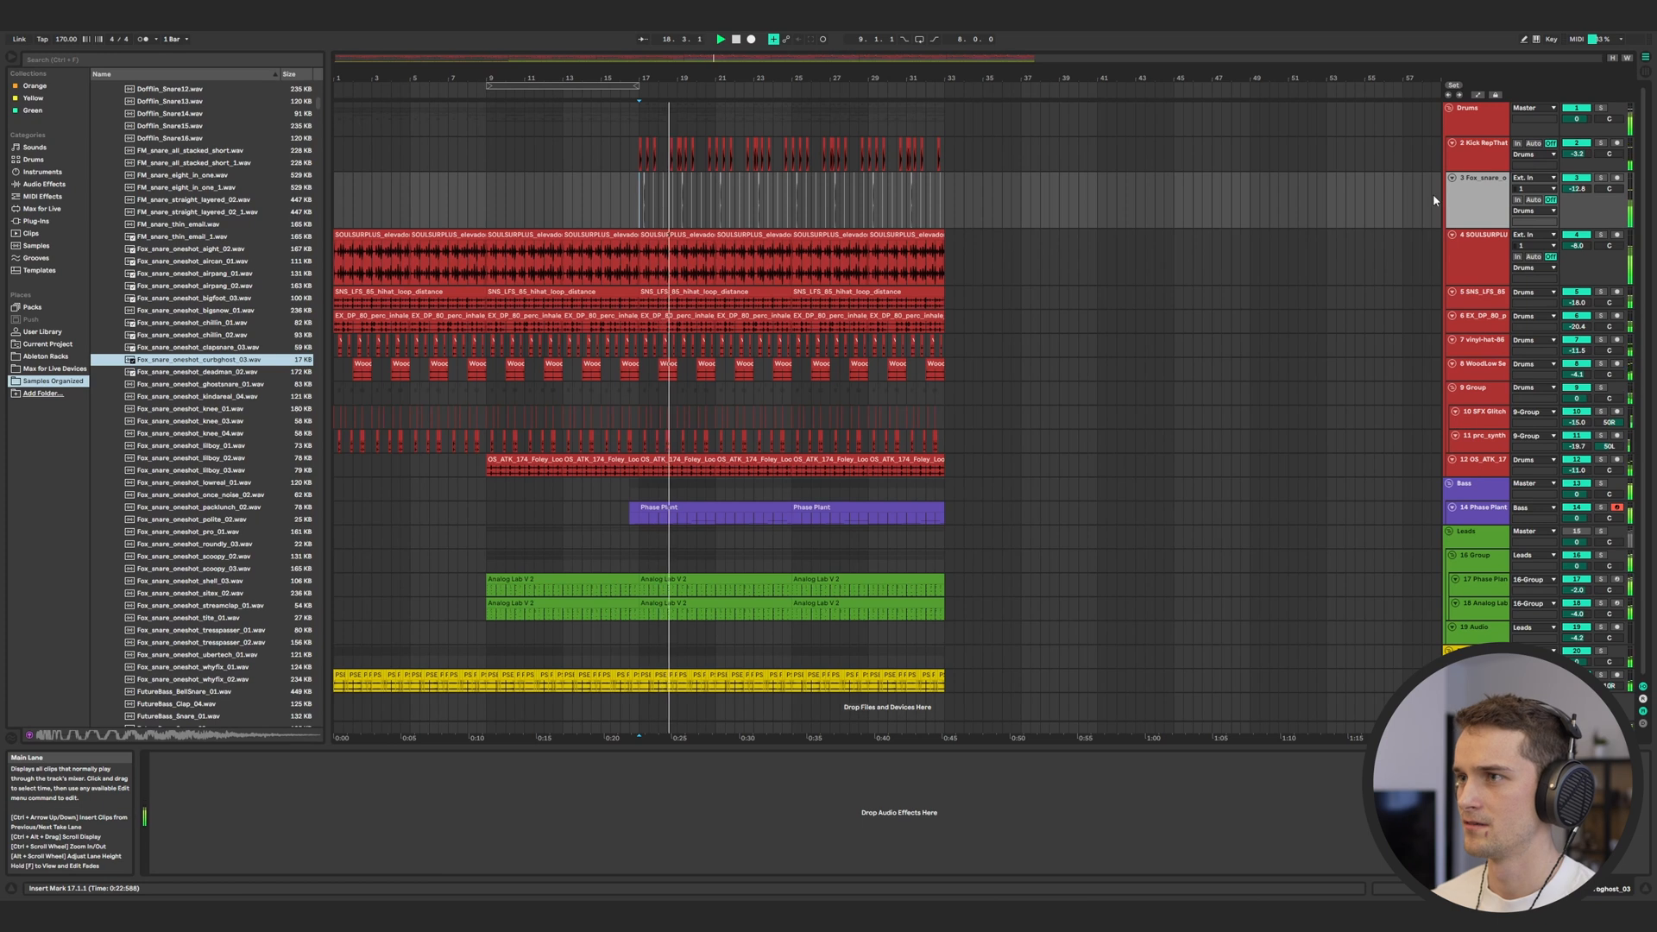
Set the Fox snare track's volume to -13.0 dB and play the arrangement from bar 17
{"action": "left_click_drag", "start_coordinate": [1573, 187], "coordinate": [1573, 190]}
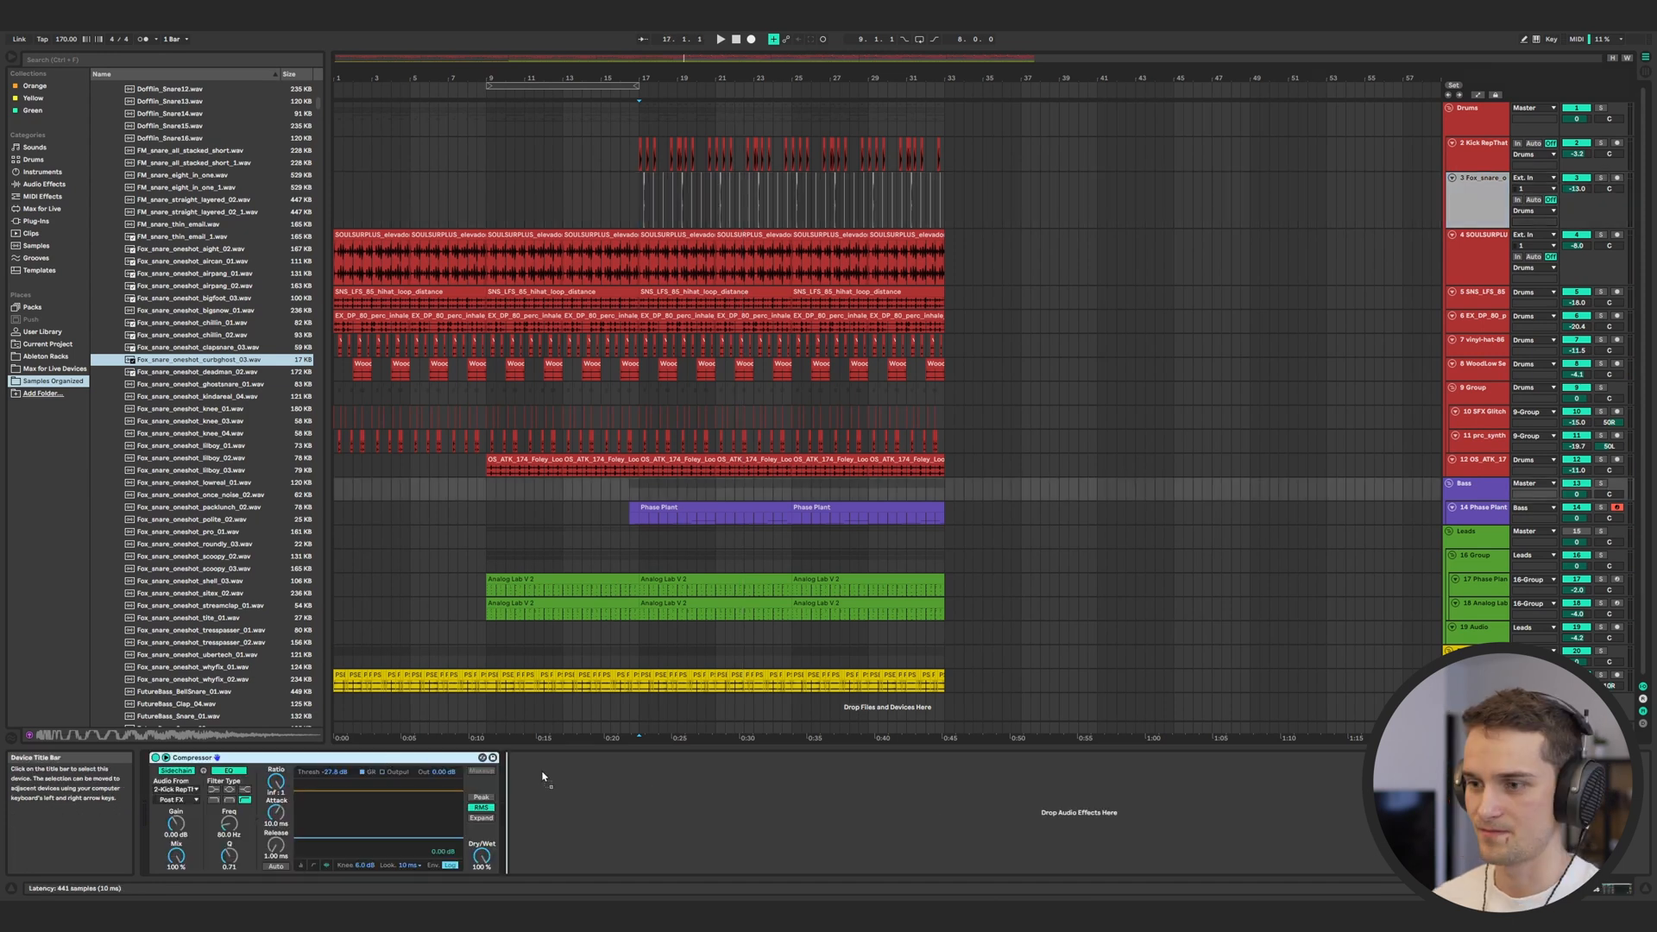
{"action": "key", "text": "space"}
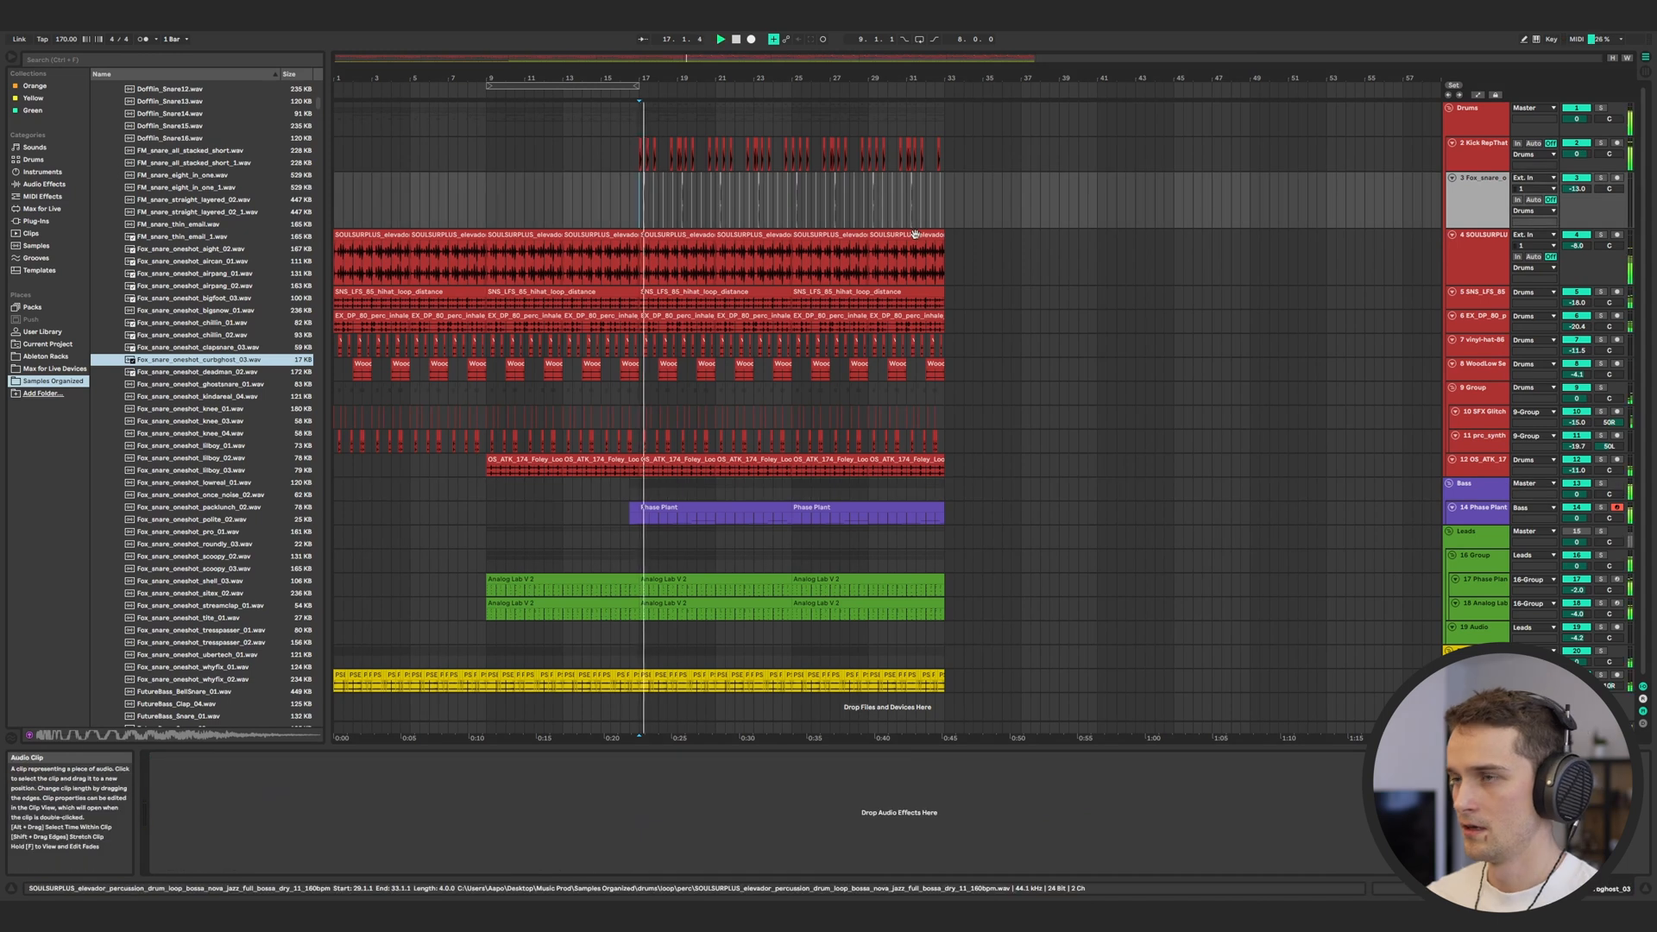
Compare the Bass group with its snare-sidechained Compressor off and on, and delete that second Compressor
{"action": "left_click", "coordinate": [1481, 492]}
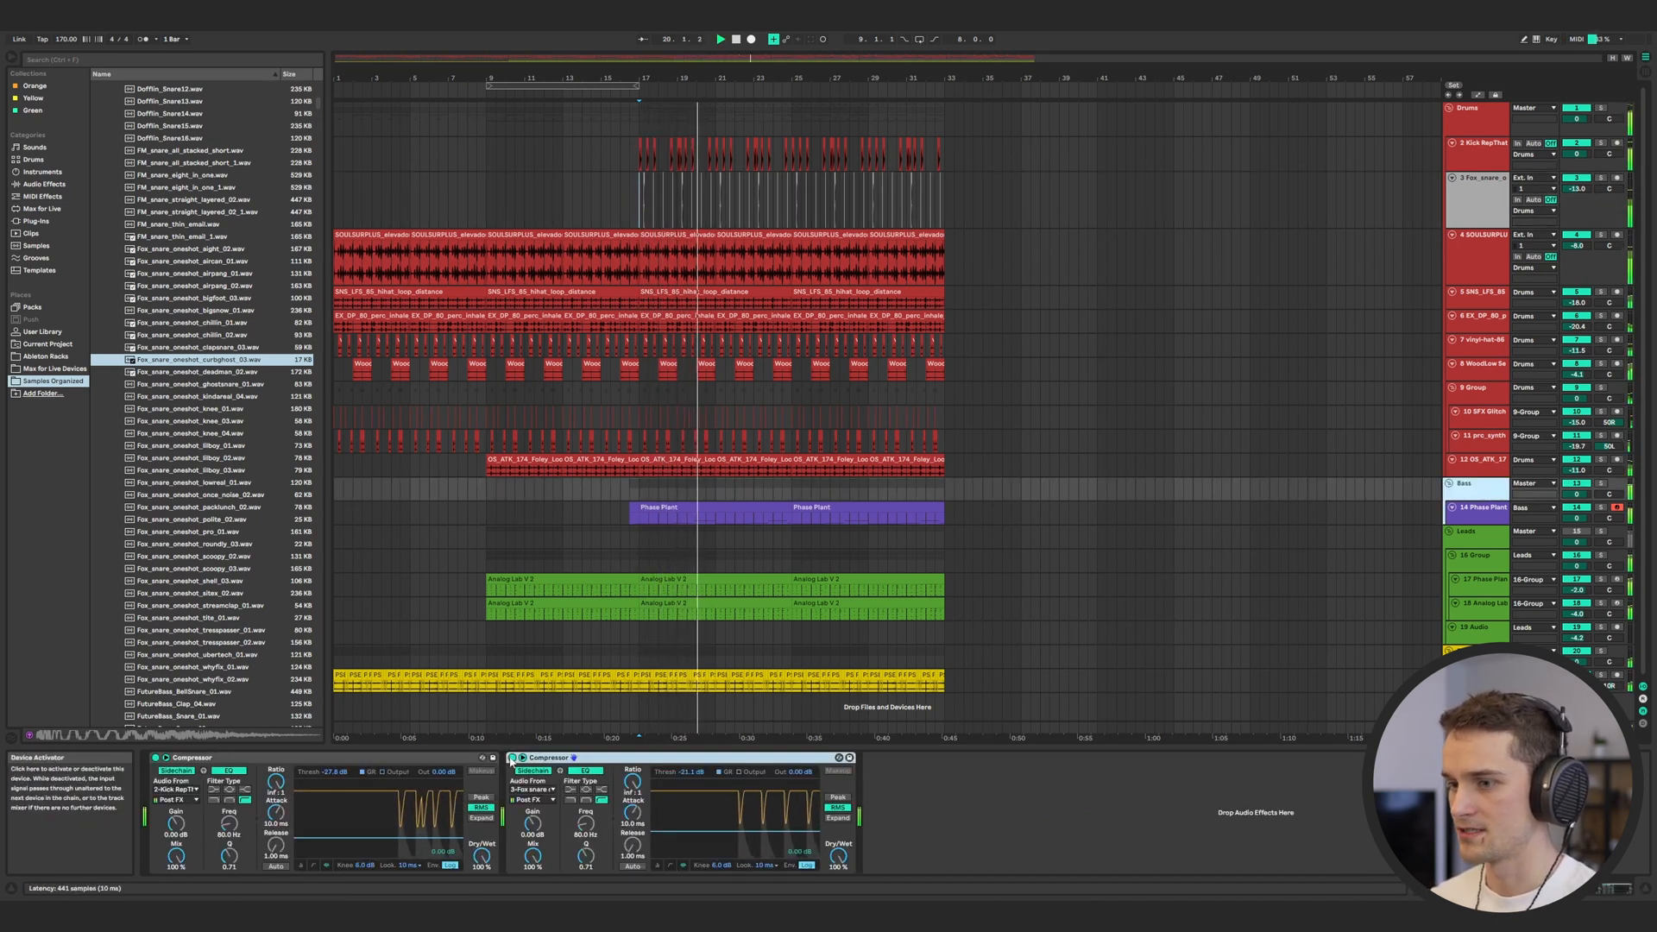
{"action": "left_click", "coordinate": [512, 758]}
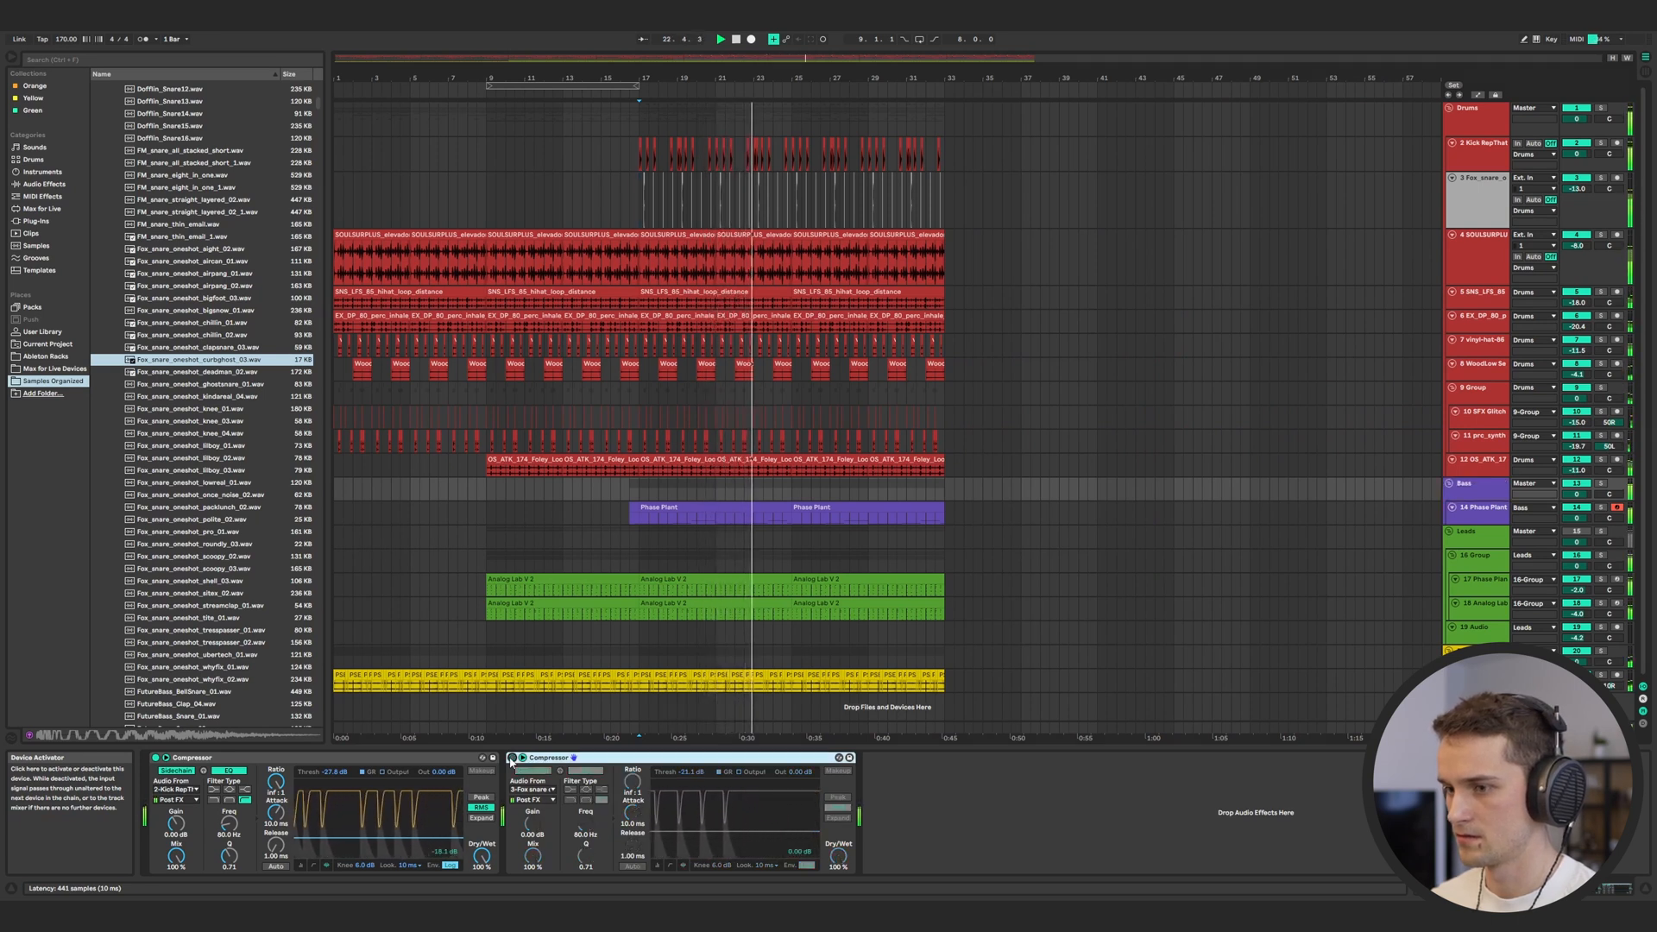
{"action": "left_click", "coordinate": [512, 757]}
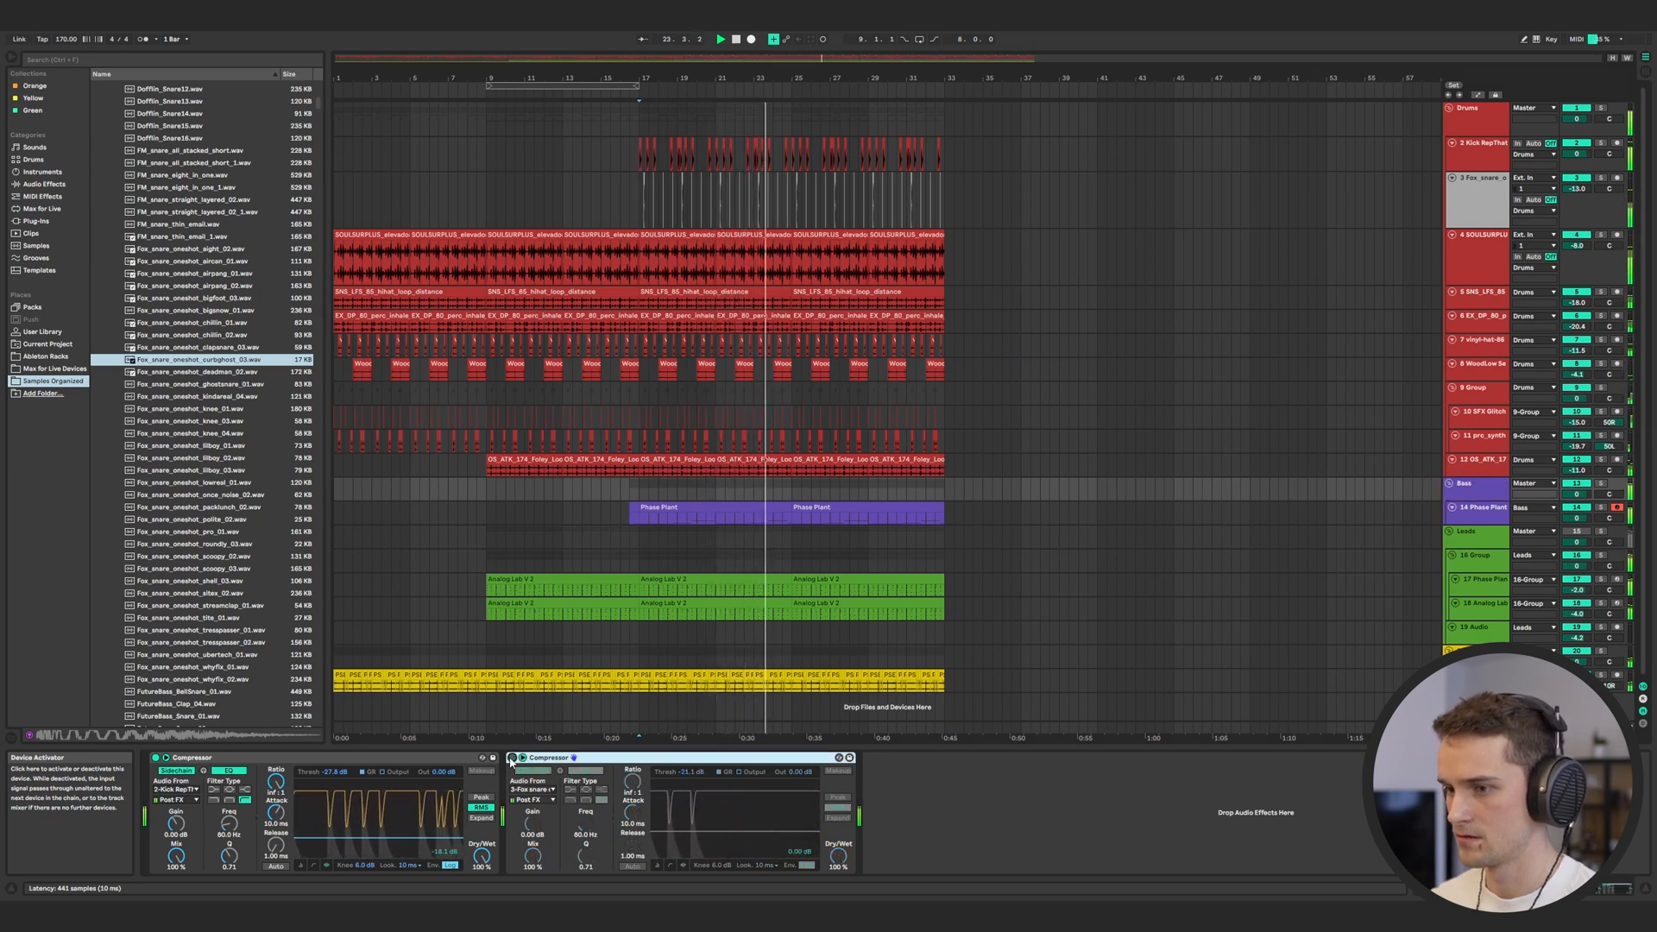
{"action": "left_click", "coordinate": [607, 762]}
{"action": "key", "text": "Delete"}
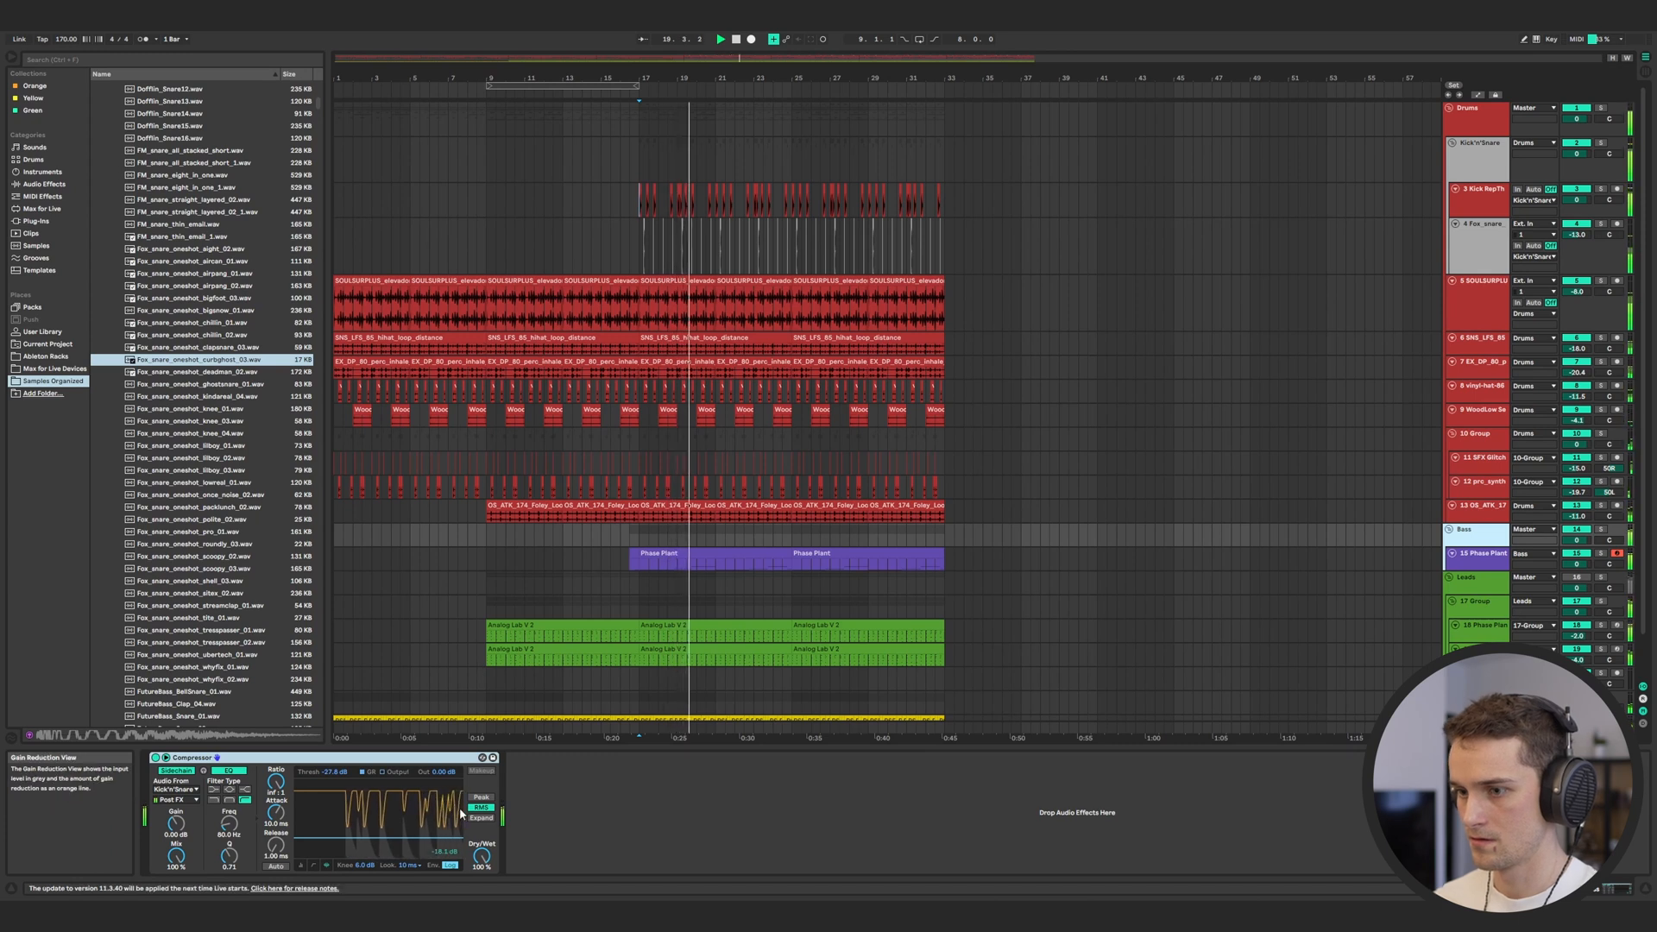
Listen to the arrangement from bar 9 and again from bar 22
{"action": "left_click", "coordinate": [467, 562]}
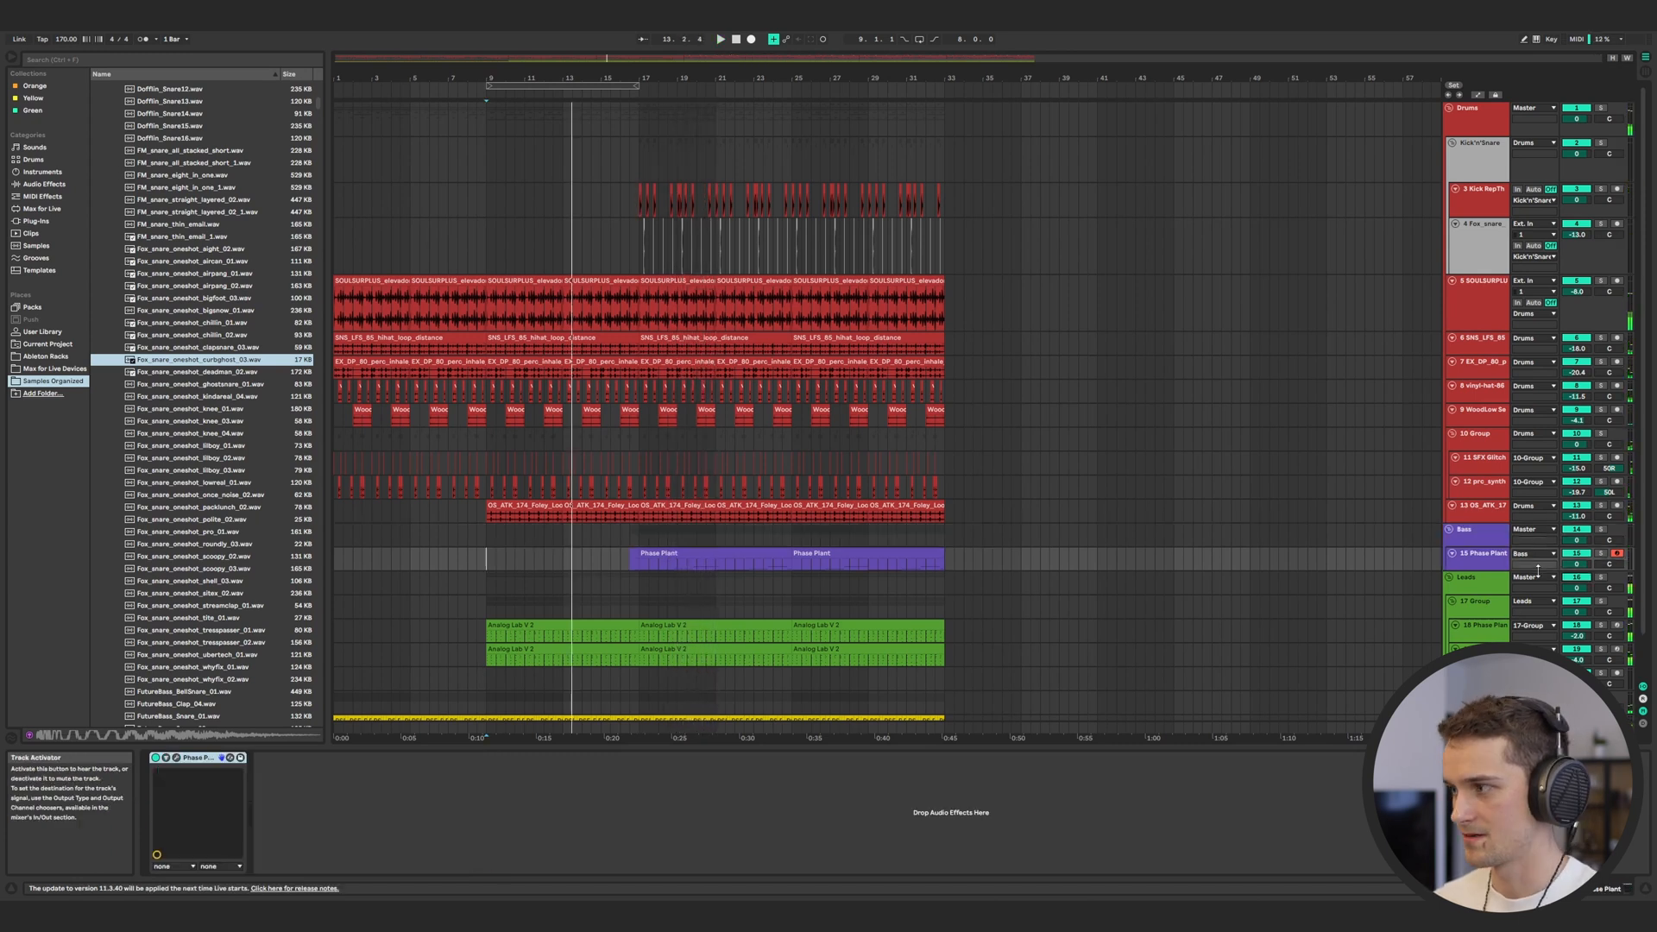
{"action": "left_click", "coordinate": [736, 535]}
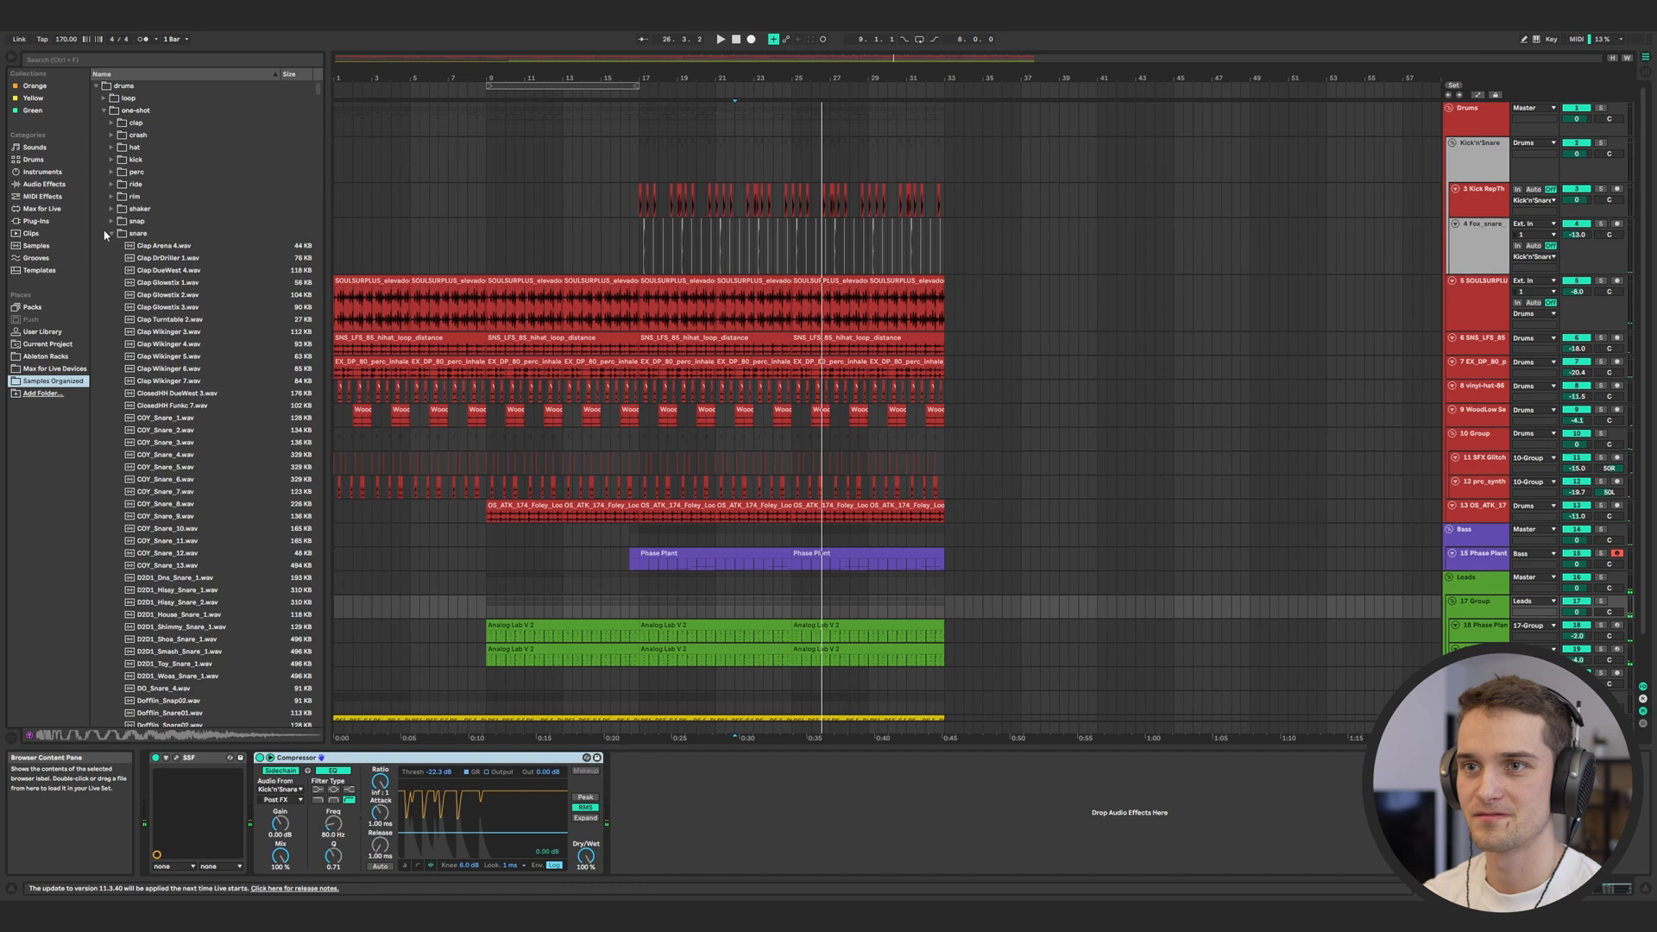
Place the Tambourine Drum beat 90bpm loop from the tamb samples on a new Drums track at bar 17 and repeat it to bar 33
{"action": "left_click", "coordinate": [112, 233]}
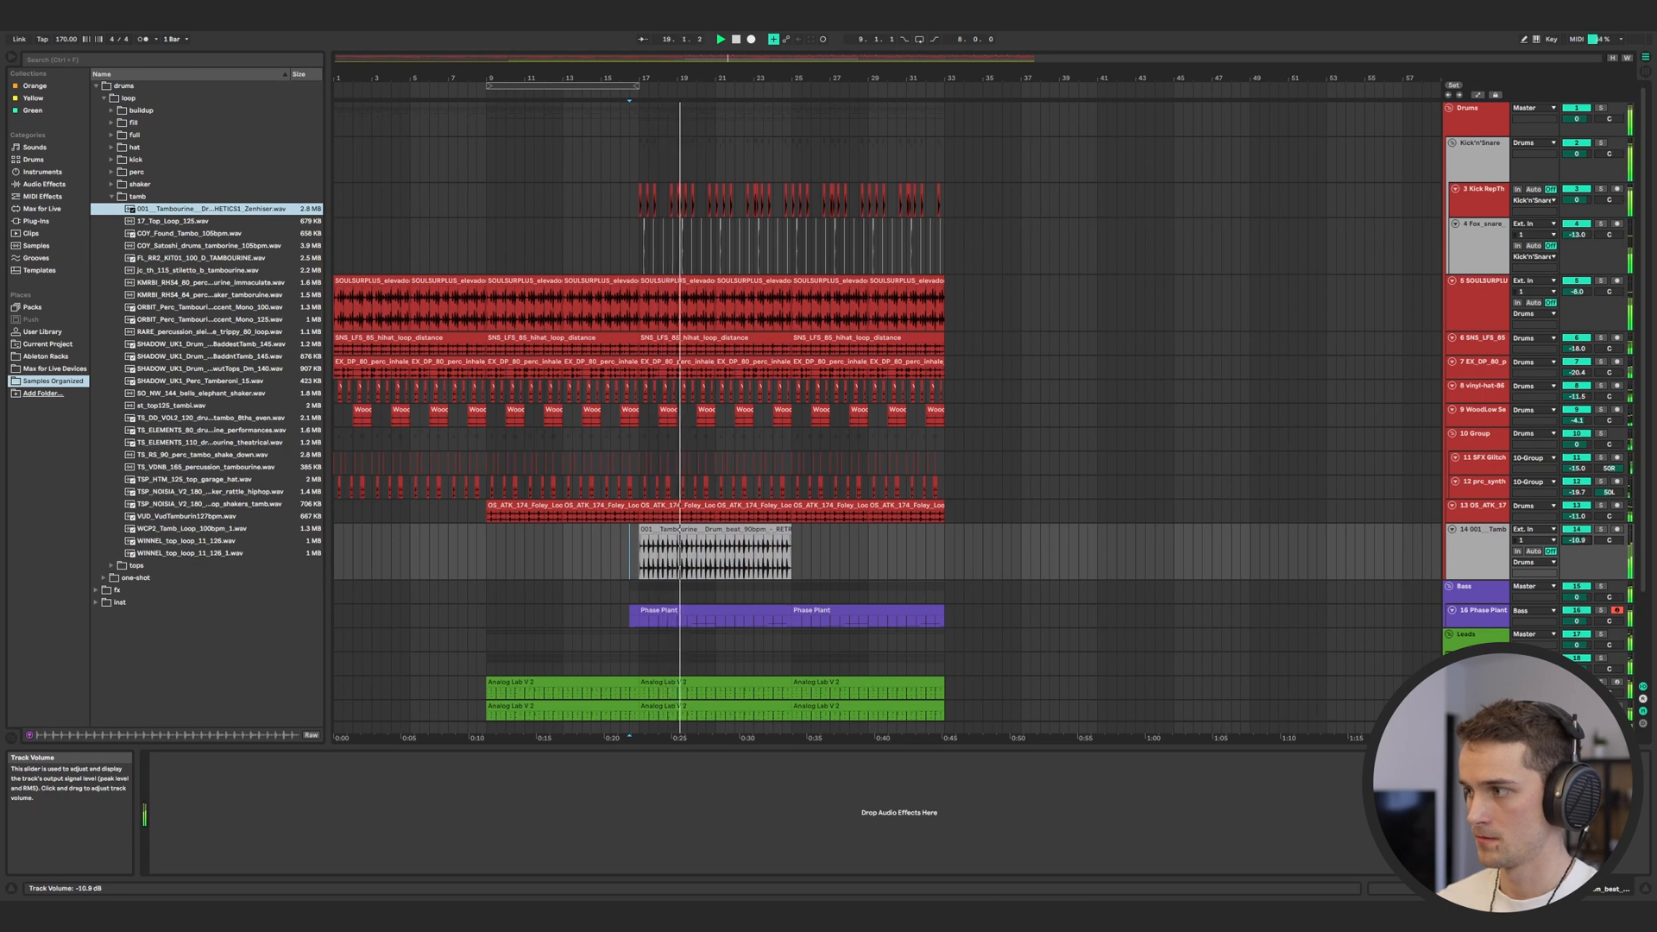
{"action": "left_click", "coordinate": [744, 530]}
{"action": "key", "text": "ctrl+d"}
{"action": "left_click", "coordinate": [1139, 575]}
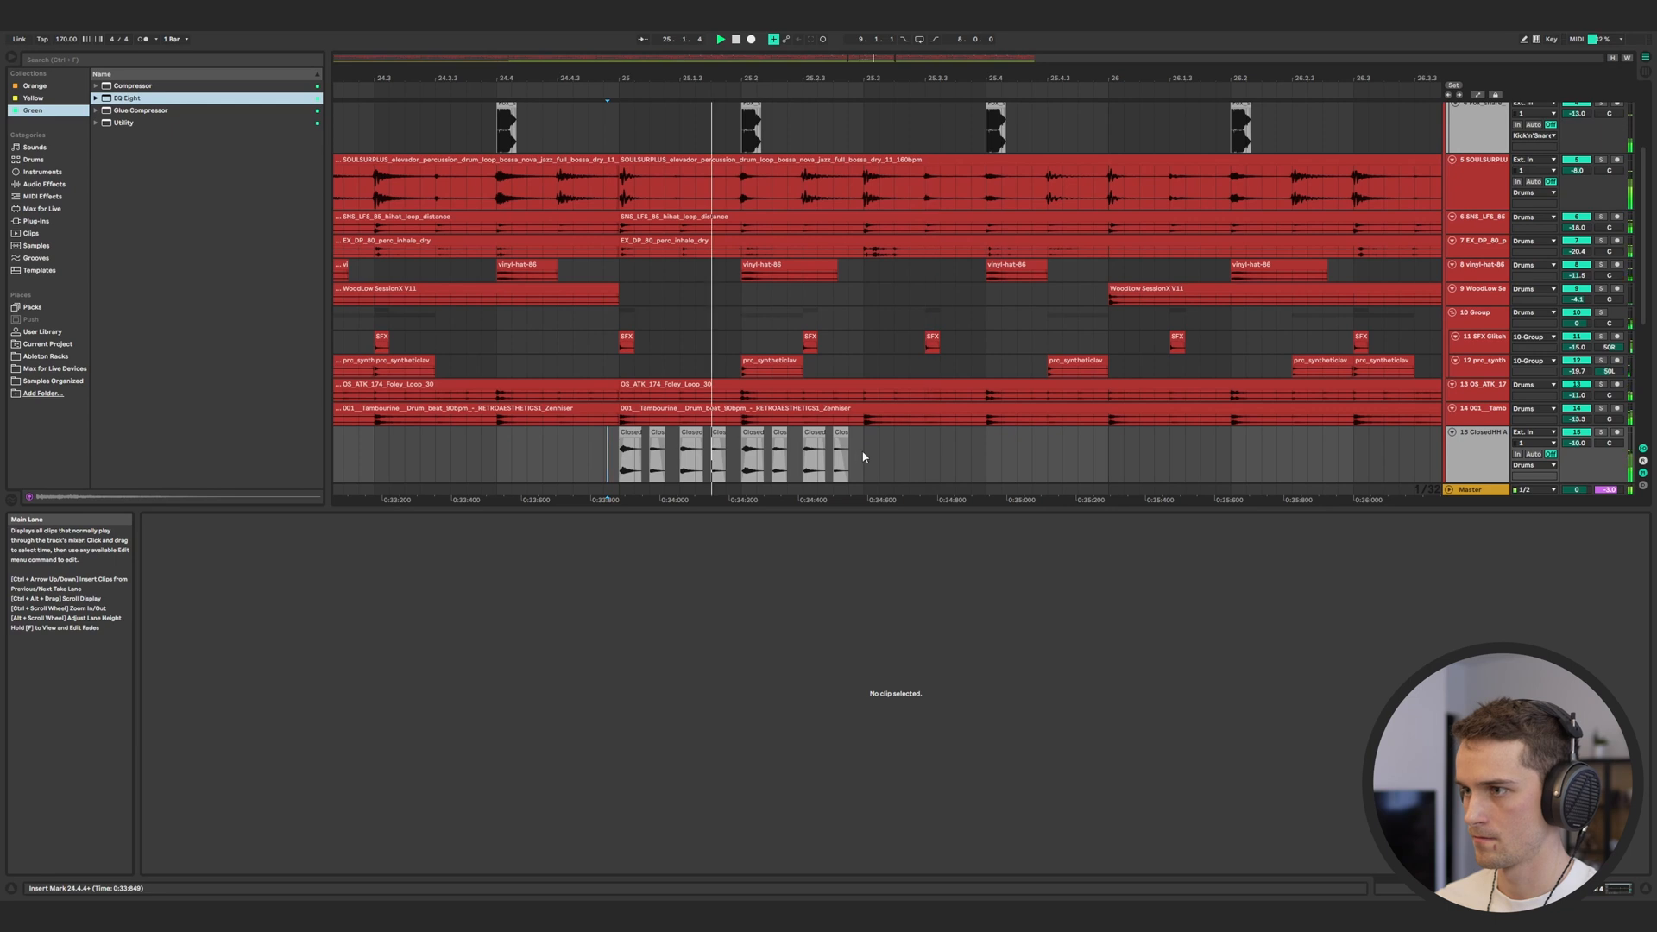
Repeat the half-bar closed hi-hat pattern from bar 25 to bar 33 and open the SSF plug-in on its track
{"action": "left_click_drag", "start_coordinate": [863, 457], "coordinate": [619, 462]}
{"action": "key", "text": "ctrl+d"}
{"action": "key", "text": "ctrl+d"}
{"action": "key", "text": "ctrl+d"}
{"action": "key", "text": "ctrl+d"}
{"action": "key", "text": "ctrl+d"}
{"action": "key", "text": "ctrl+d"}
{"action": "key", "text": "ctrl+d"}
{"action": "key", "text": "ctrl+d"}
{"action": "key", "text": "ctrl+d"}
{"action": "scroll", "coordinate": [619, 464], "scroll_direction": "down", "scroll_amount": 3}
{"action": "key", "text": "ctrl+d"}
{"action": "key", "text": "ctrl+d"}
{"action": "key", "text": "ctrl+d"}
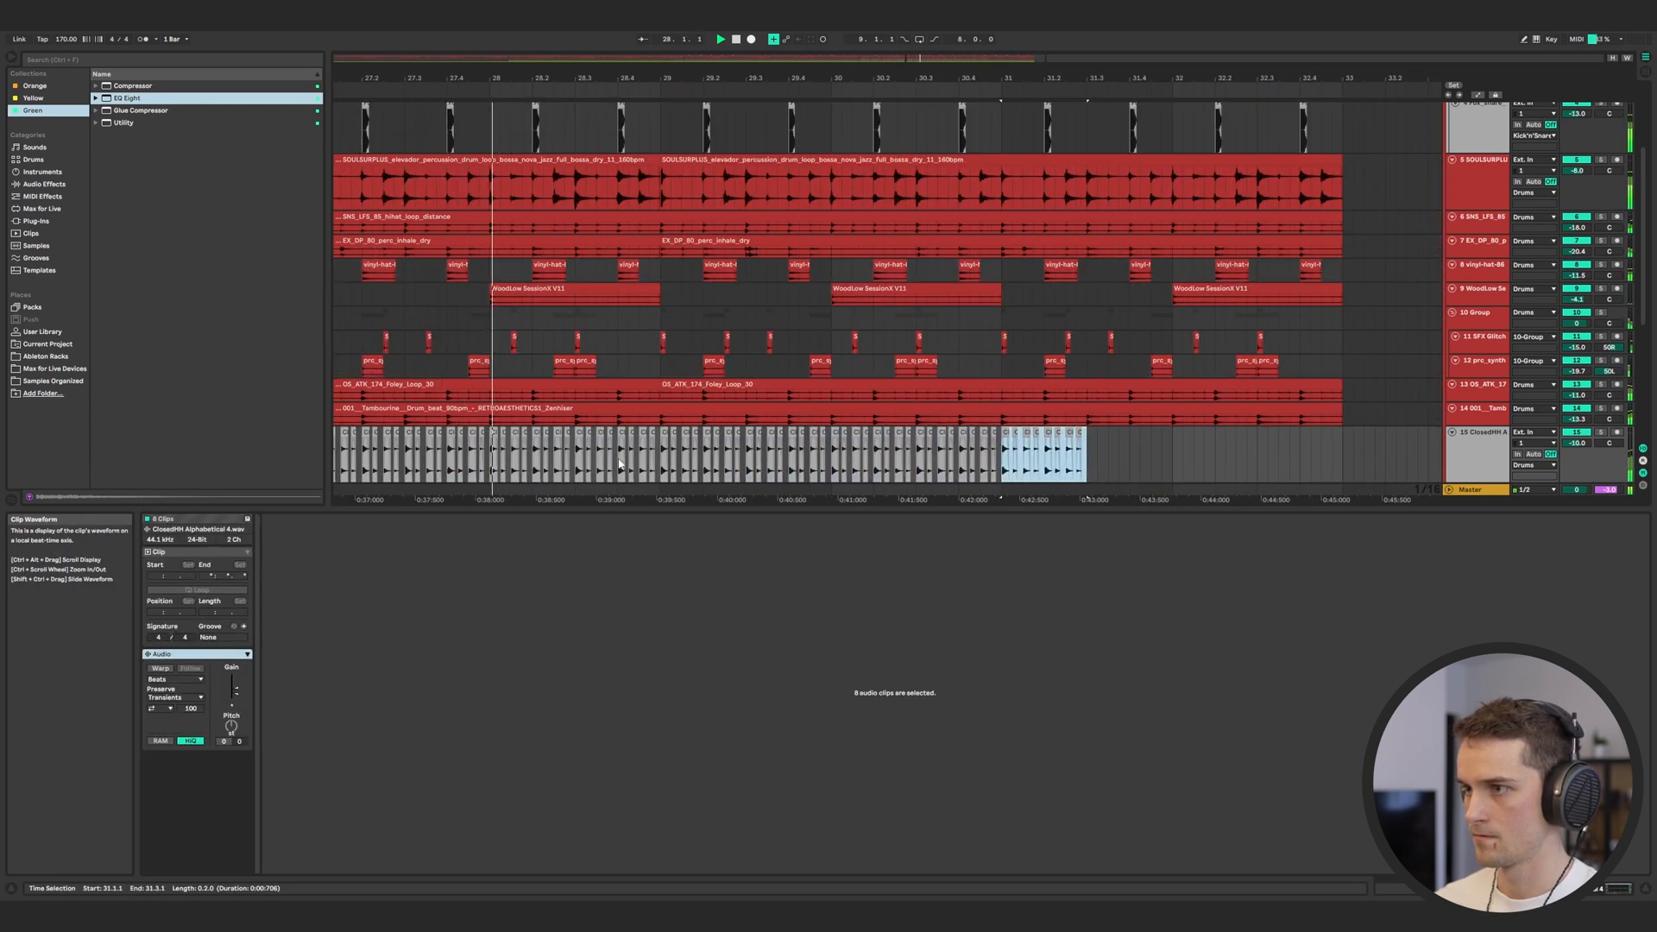
{"action": "key", "text": "ctrl+d"}
{"action": "key", "text": "ctrl+d"}
{"action": "key", "text": "ctrl+d"}
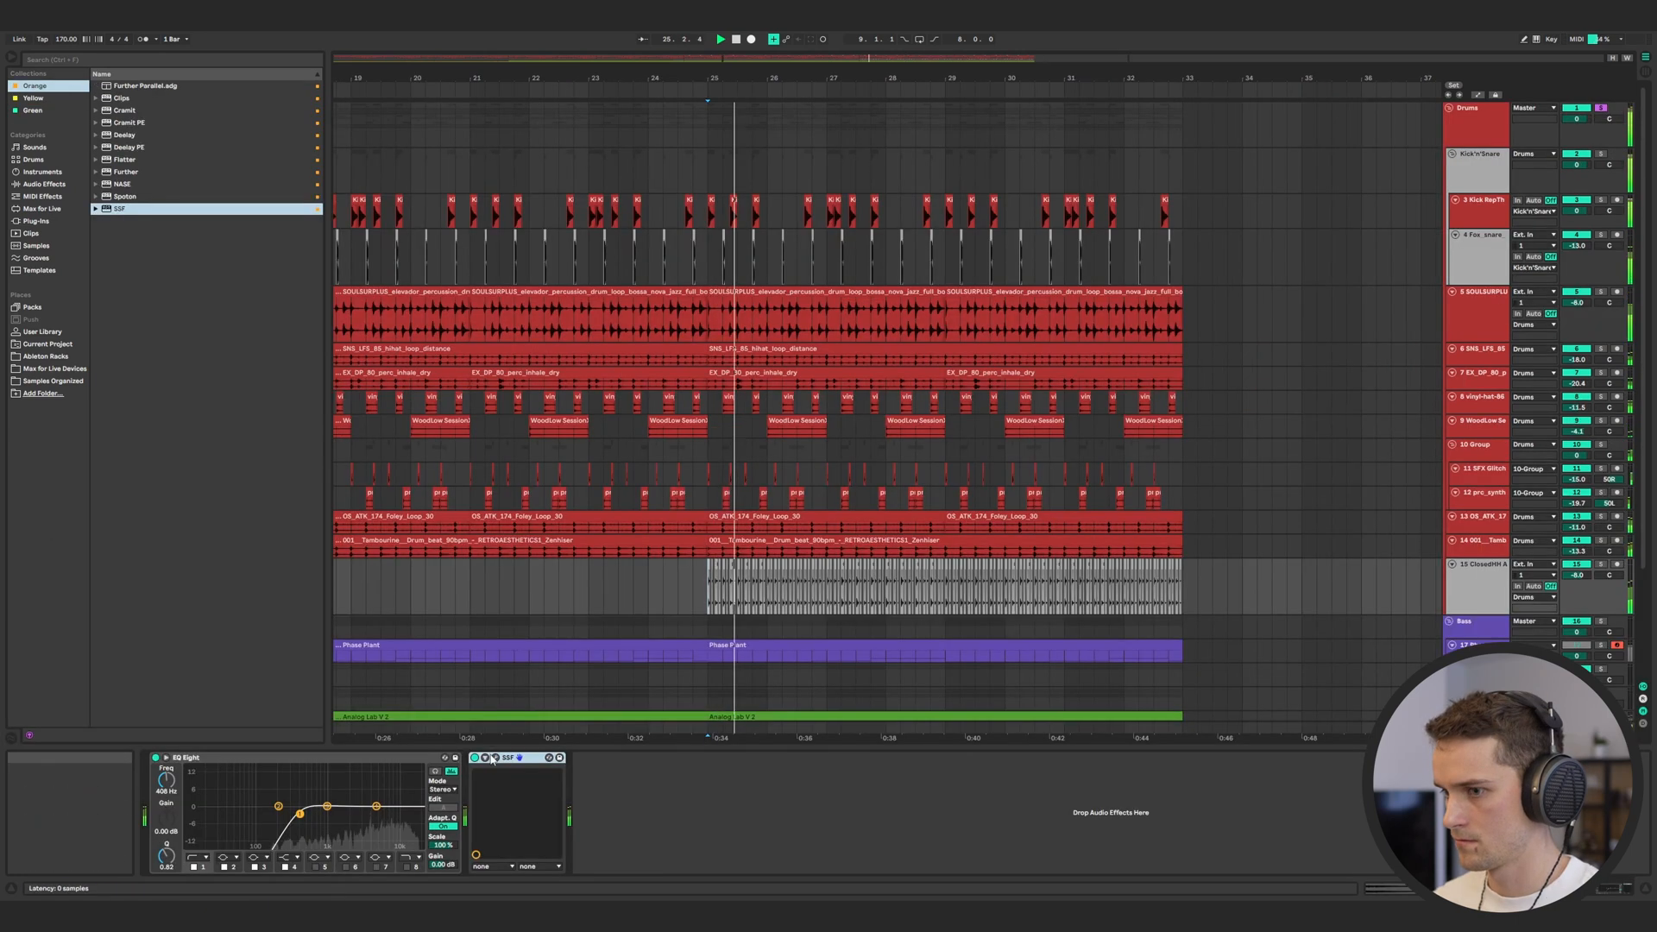
{"action": "left_click", "coordinate": [495, 758]}
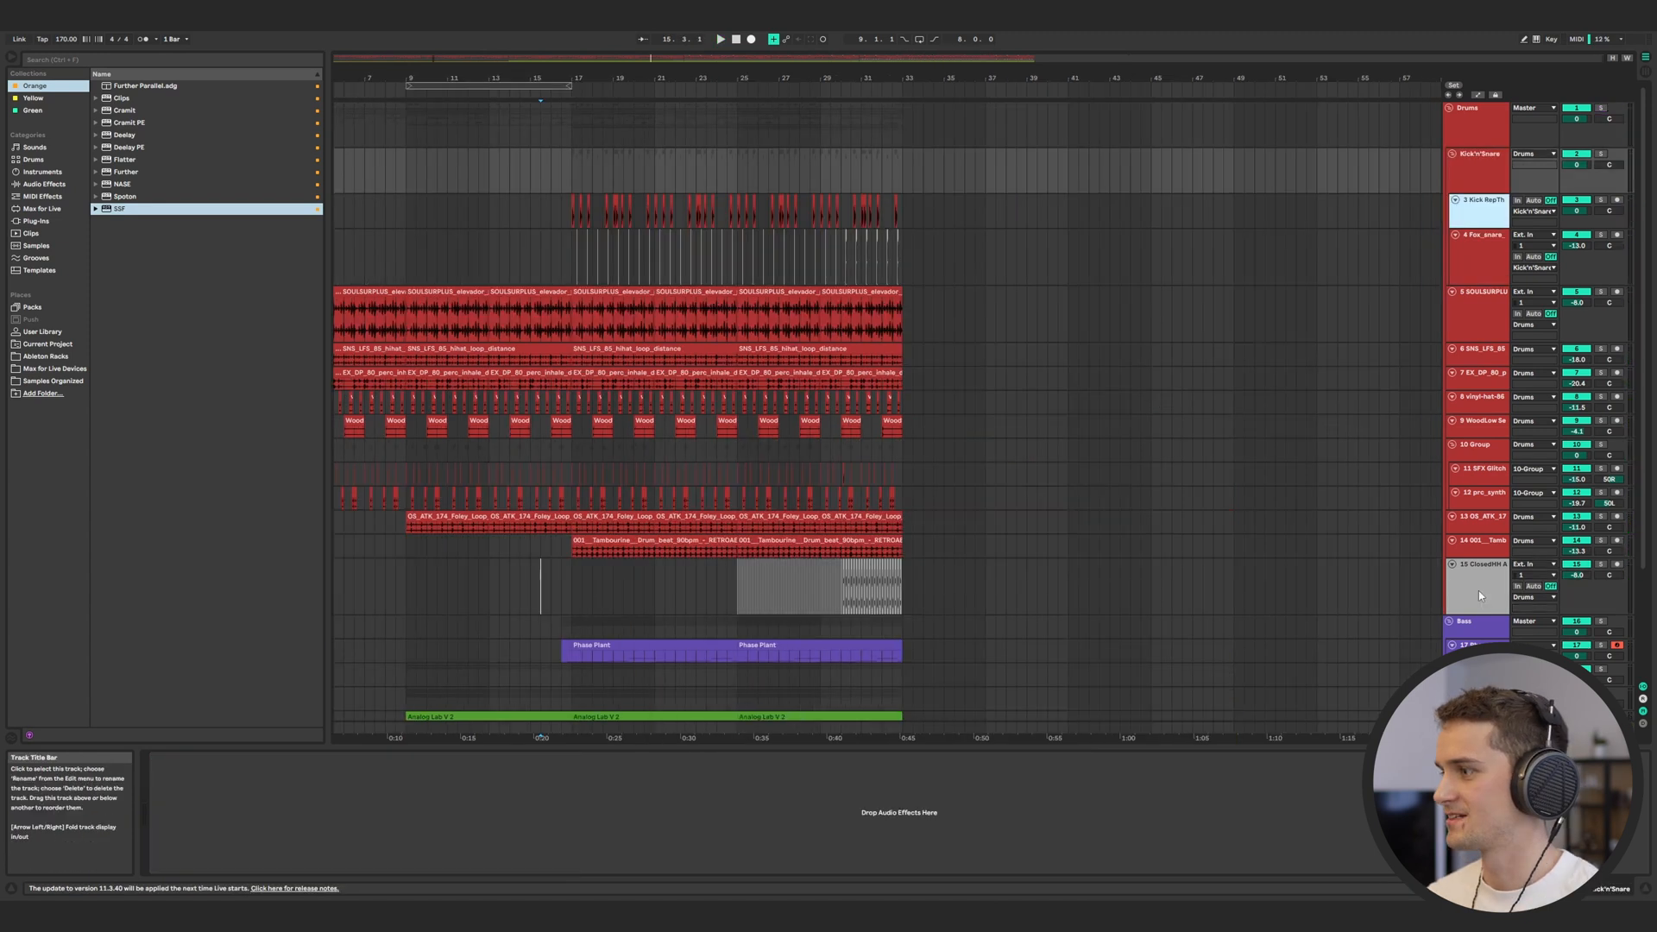
Apply the track colour to the clips on all tracks from the Kick'n'Snare group through the closed hi-hat
{"action": "left_click", "coordinate": [1479, 169]}
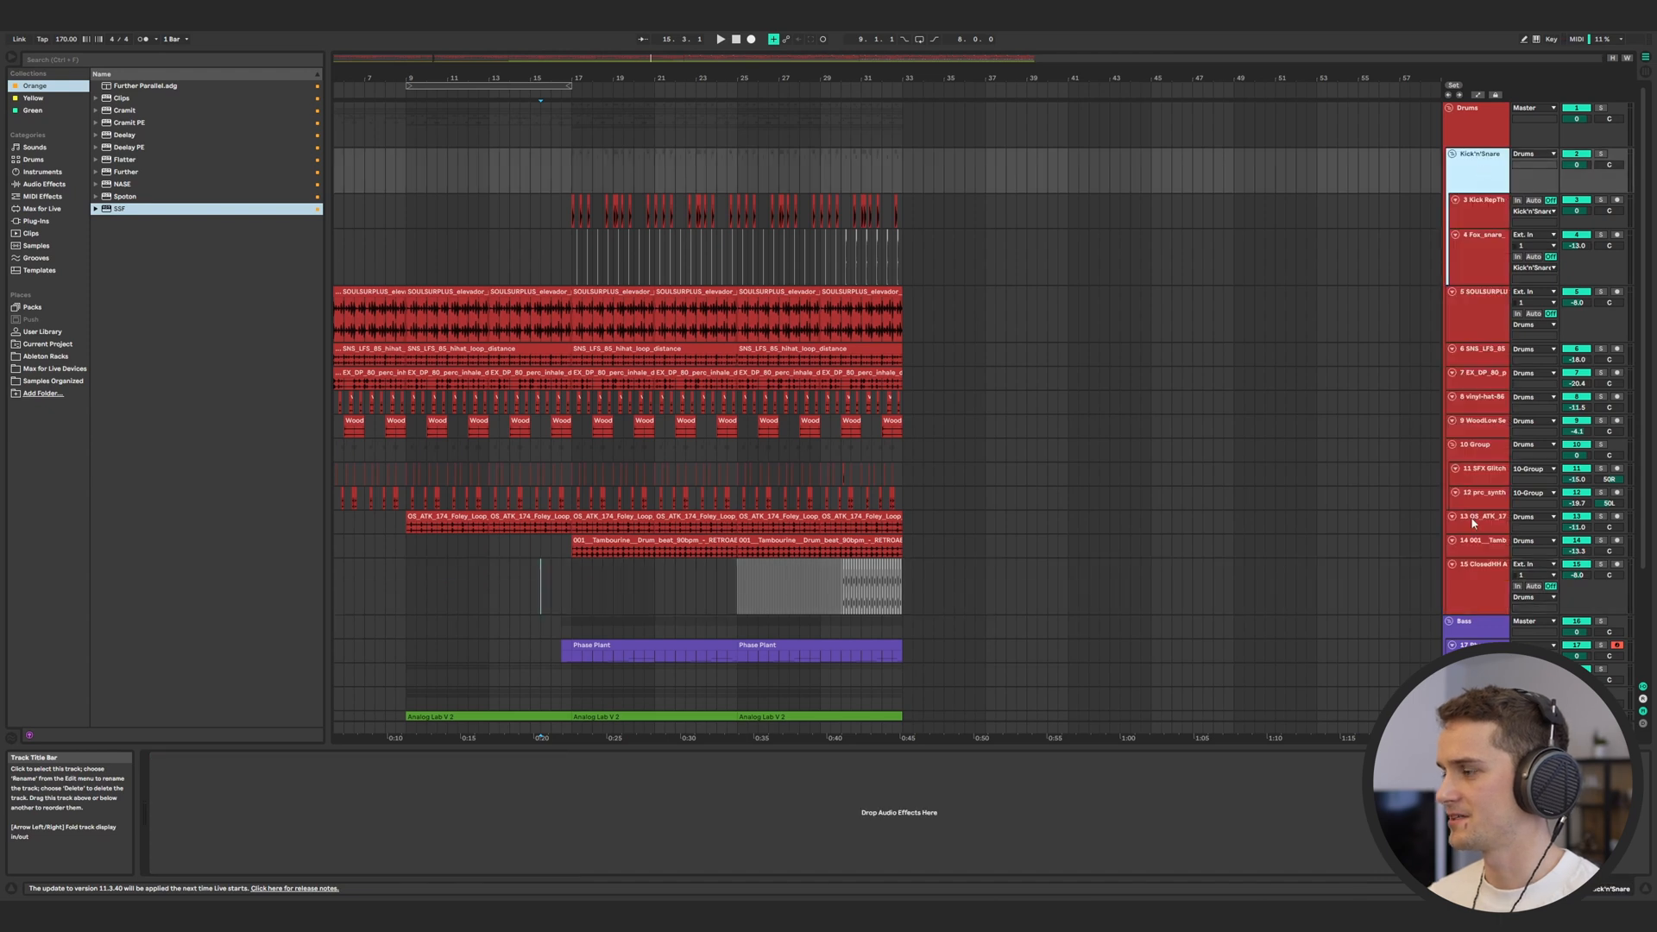
{"action": "left_click", "coordinate": [1477, 570], "text": "shift"}
{"action": "right_click", "coordinate": [1478, 542]}
{"action": "left_click", "coordinate": [1522, 677]}
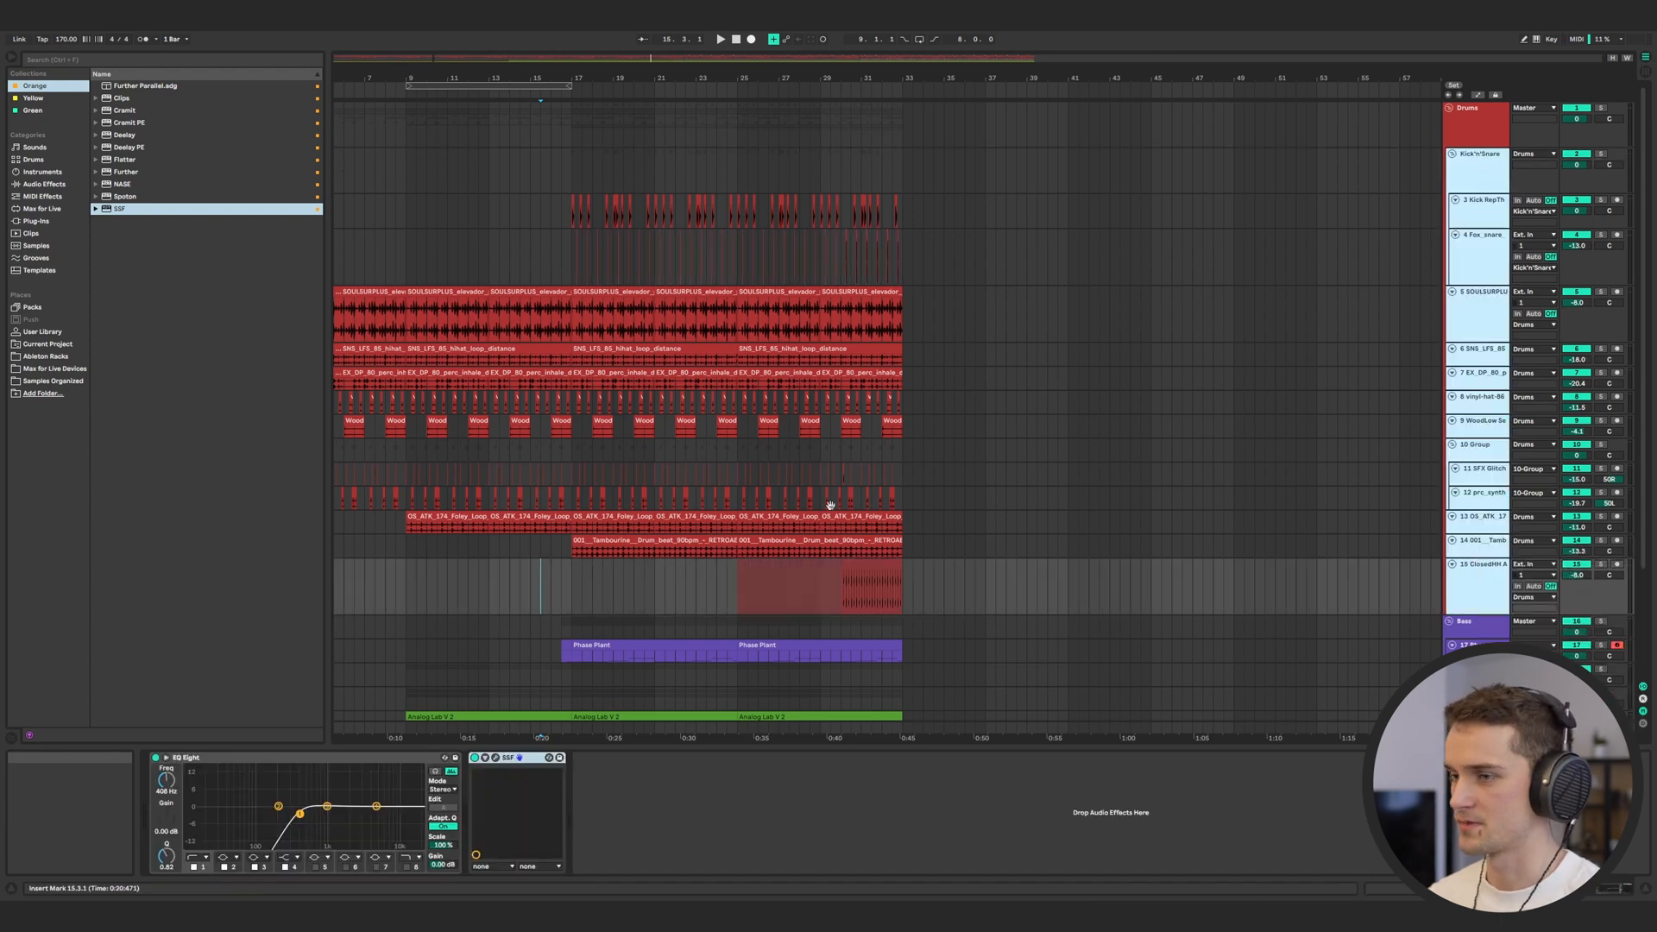
Play the arrangement from 16.3 past bar 33 to hear the tambourine and closed hi-hat layers
{"action": "scroll", "coordinate": [815, 496], "scroll_direction": "down", "scroll_amount": 2}
{"action": "left_click", "coordinate": [630, 577]}
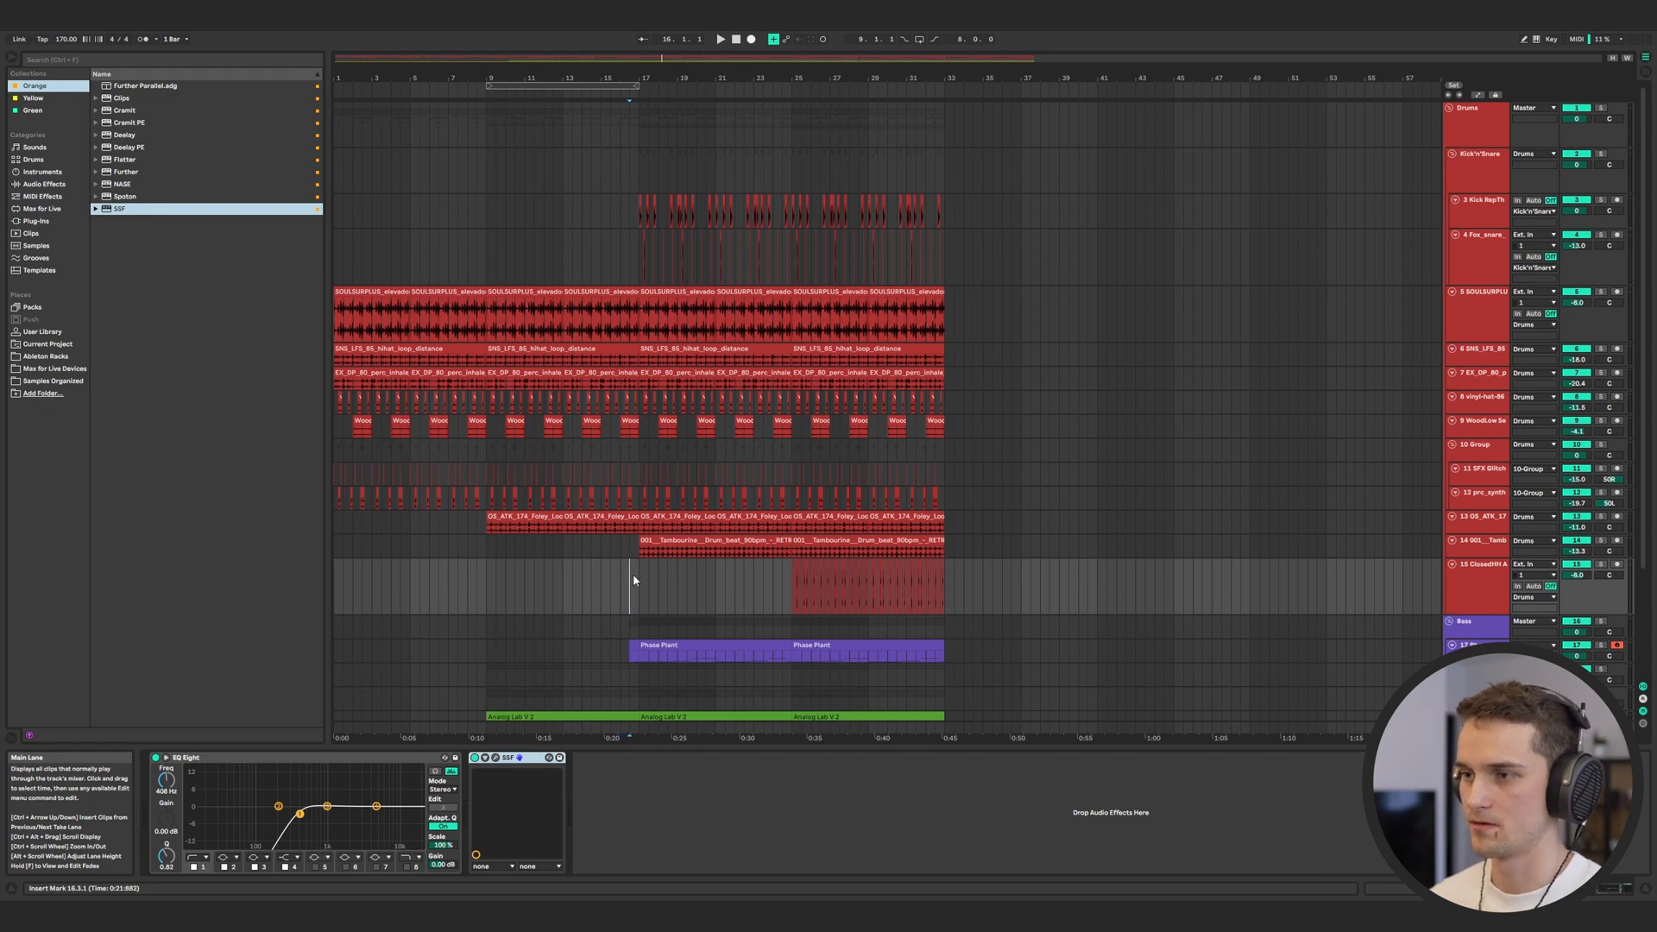
{"action": "key", "text": "space"}
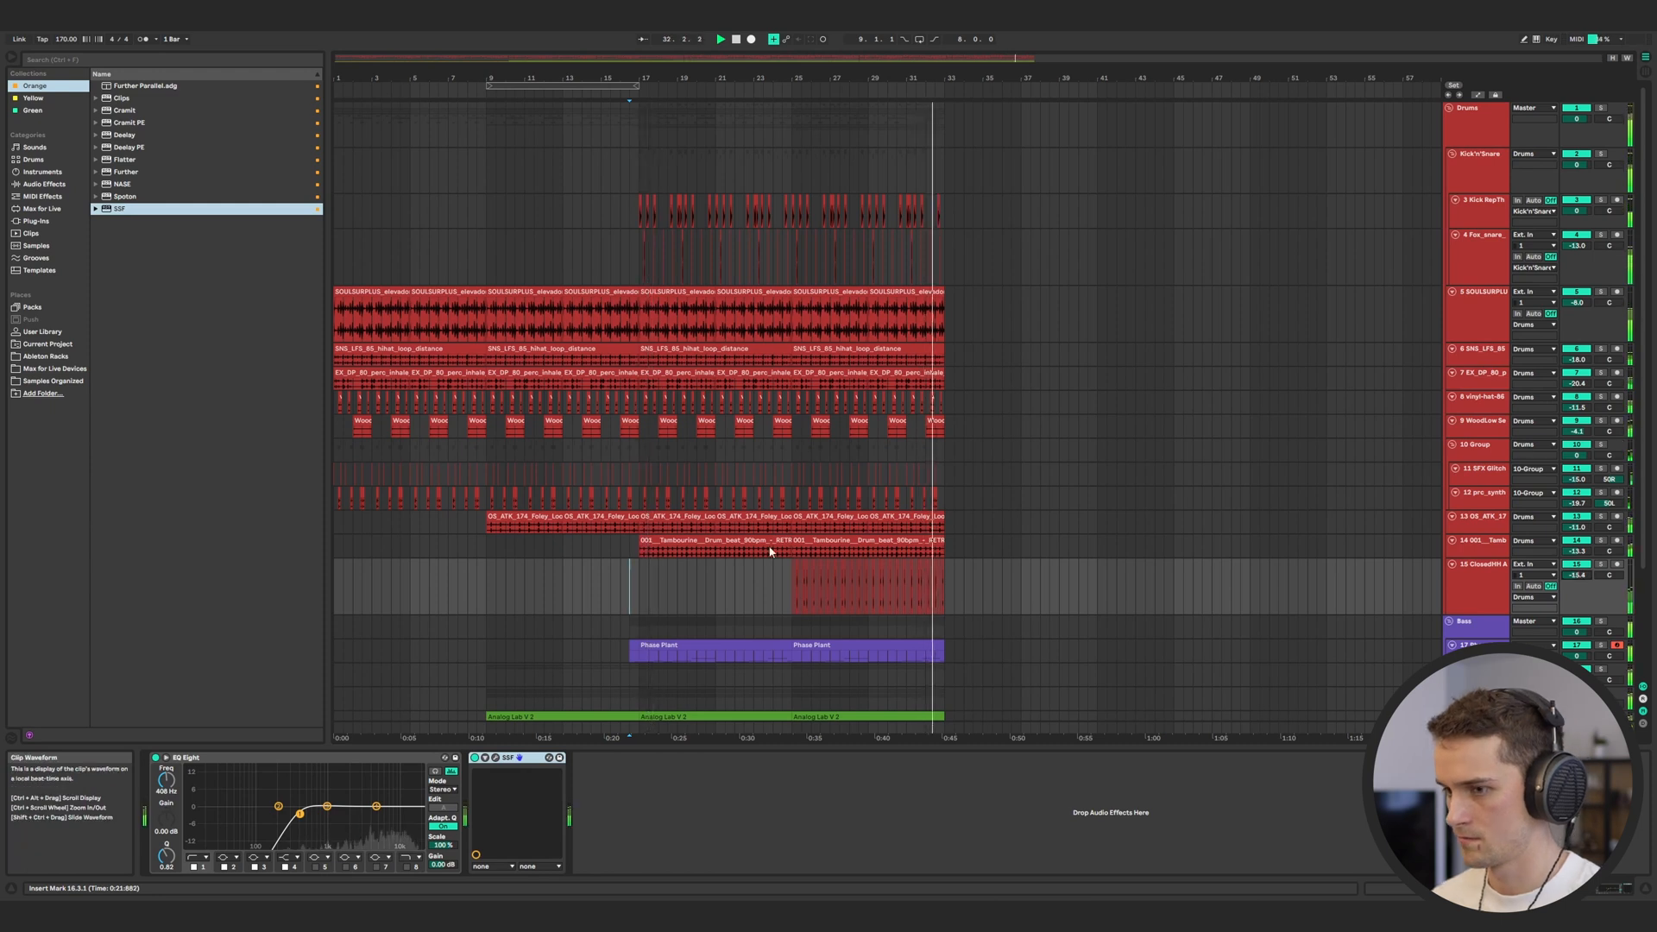
{"action": "scroll", "coordinate": [770, 549], "scroll_direction": "down", "scroll_amount": 3}
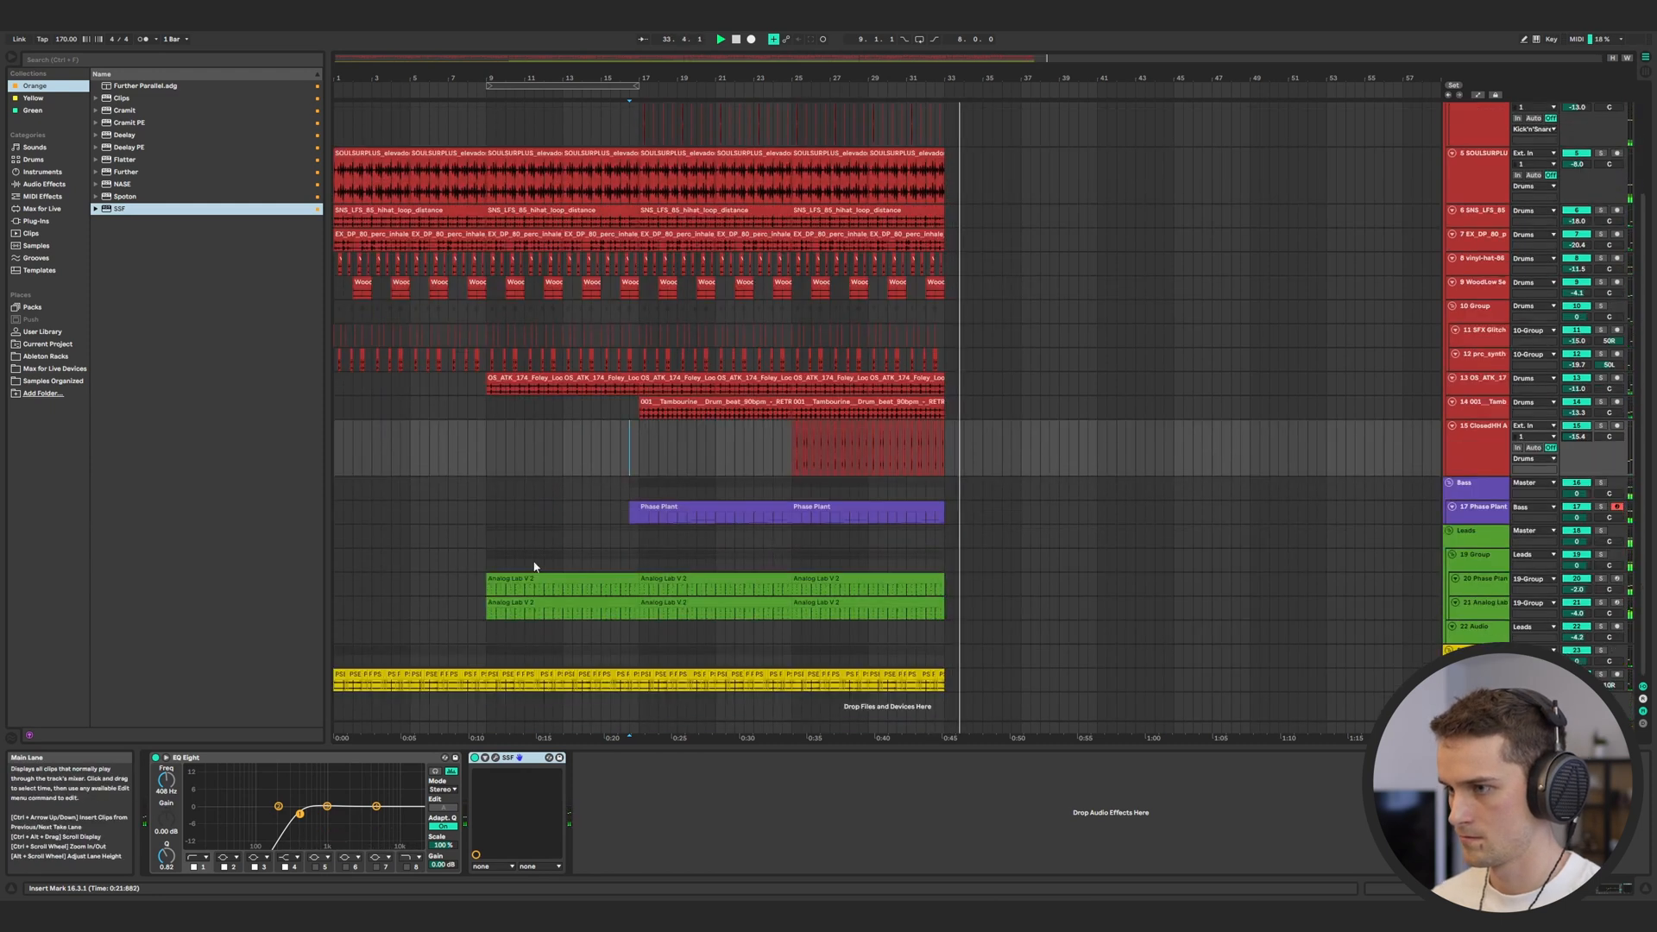
{"action": "key", "text": "space"}
Add a MIDI track to the Leads group and load Augmented BRASS from a browser search
{"action": "key", "text": "ctrl+shift+t"}
{"action": "left_click", "coordinate": [82, 60]}
{"action": "type", "text": "Augmented"}
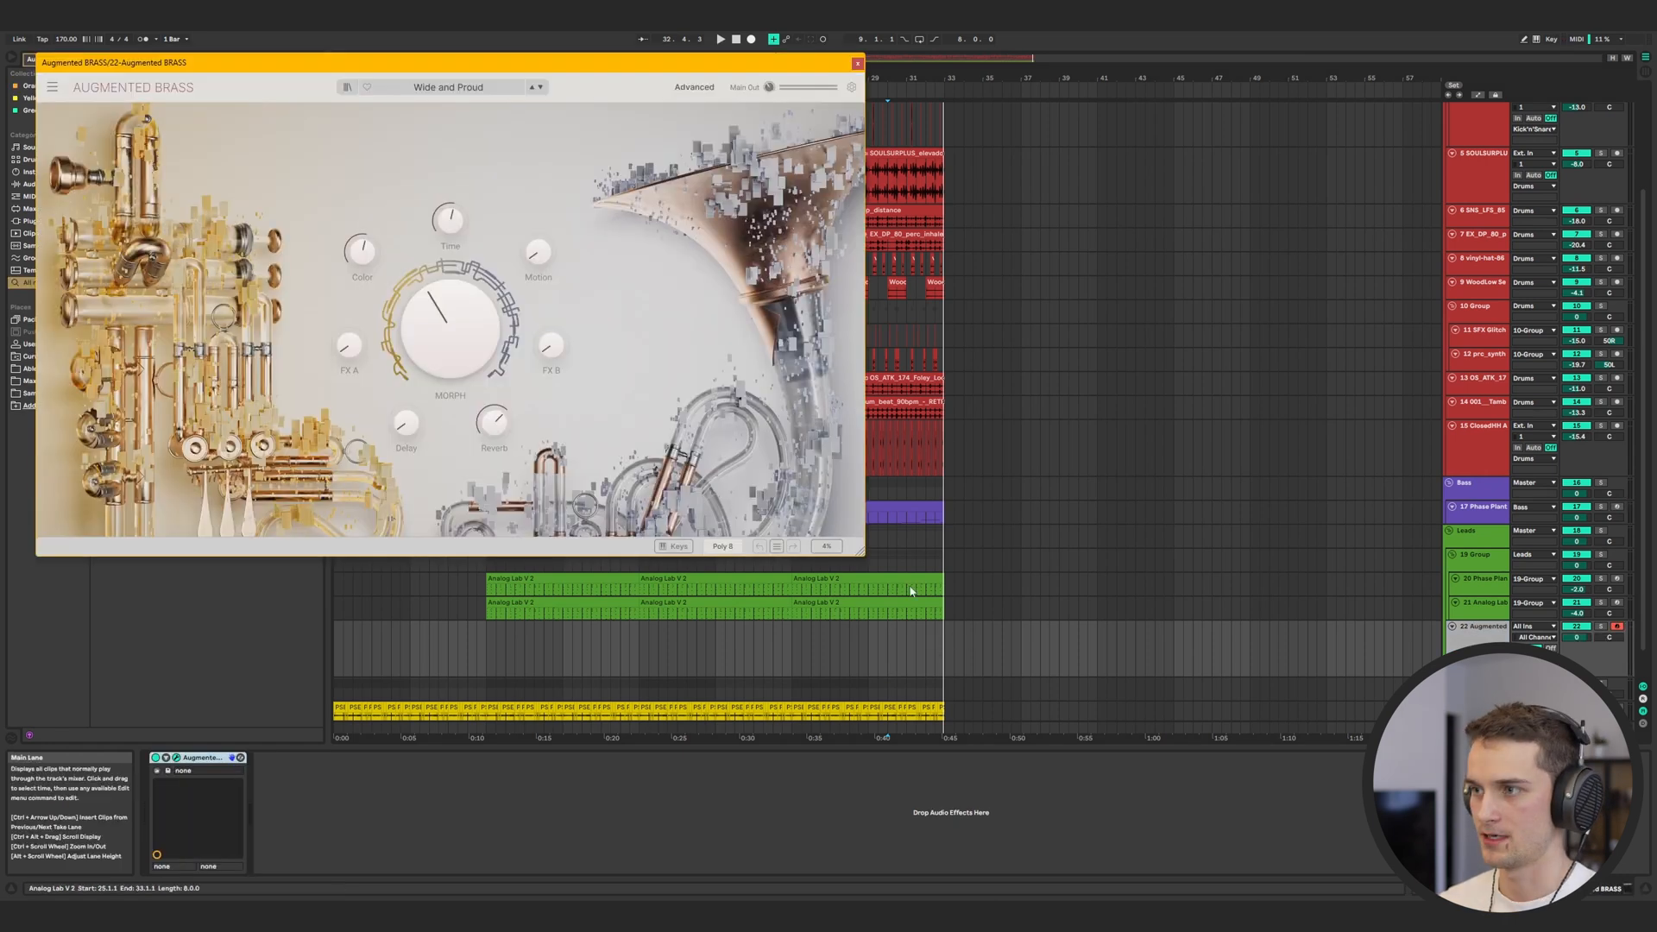
Step through the Augmented BRASS presets to Metaux Lourds, play along from bar 33 and close the plug-in window
{"action": "left_click_drag", "start_coordinate": [588, 64], "coordinate": [1110, 261]}
{"action": "left_click", "coordinate": [1061, 285]}
{"action": "key", "text": "space"}
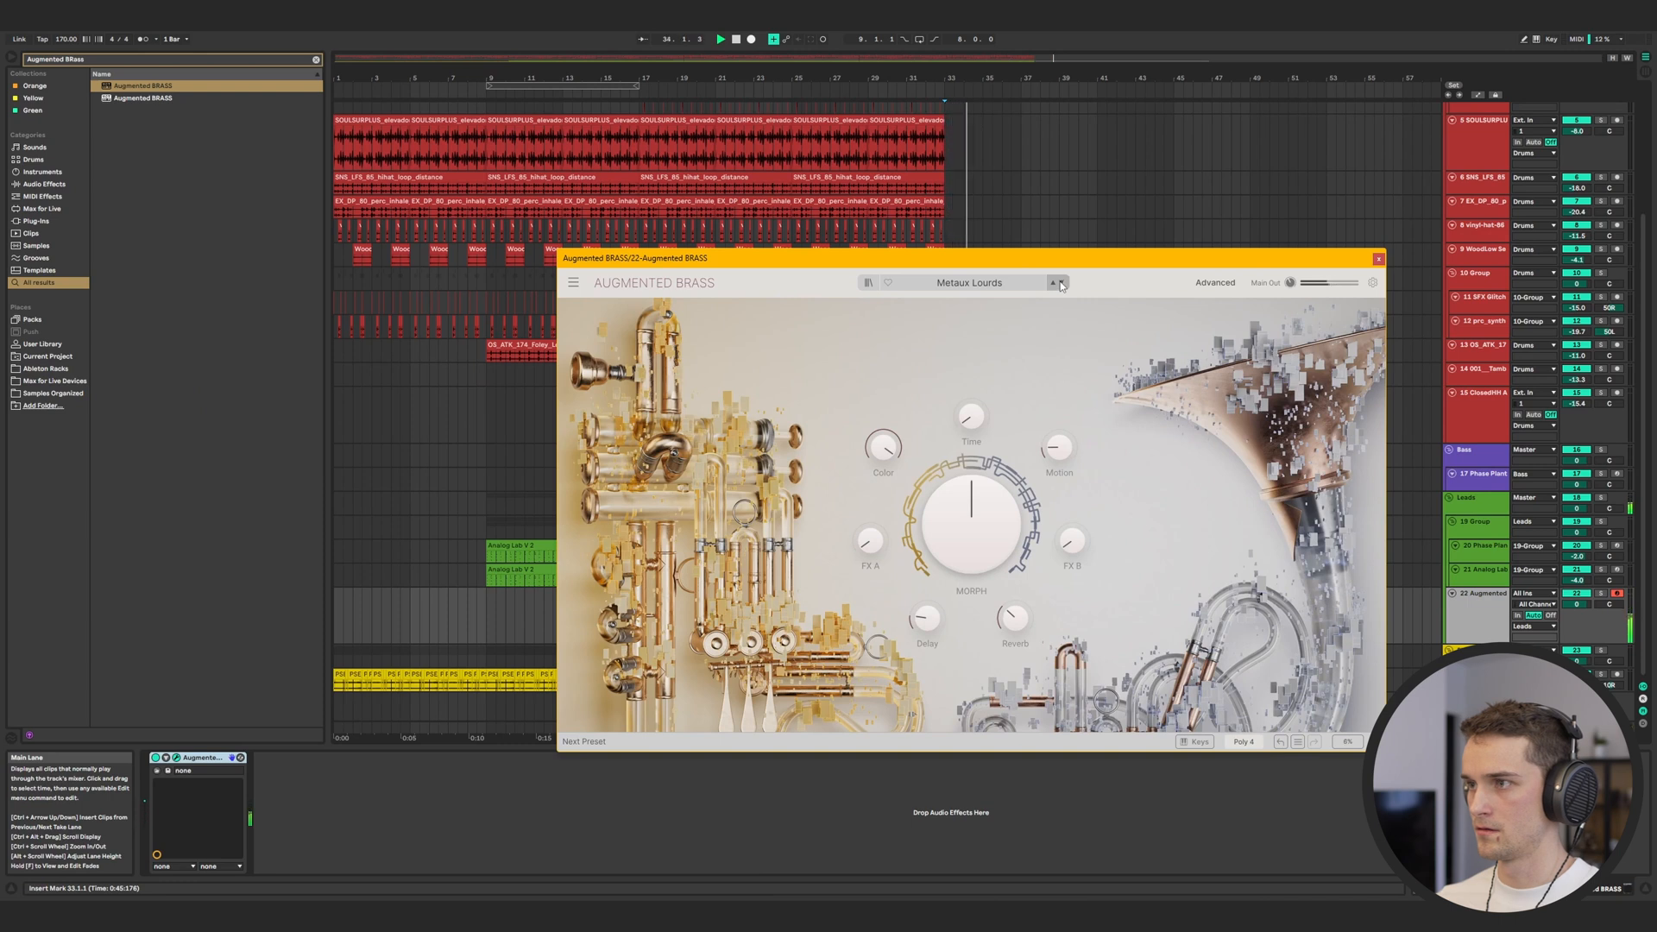
{"action": "left_click", "coordinate": [1379, 260]}
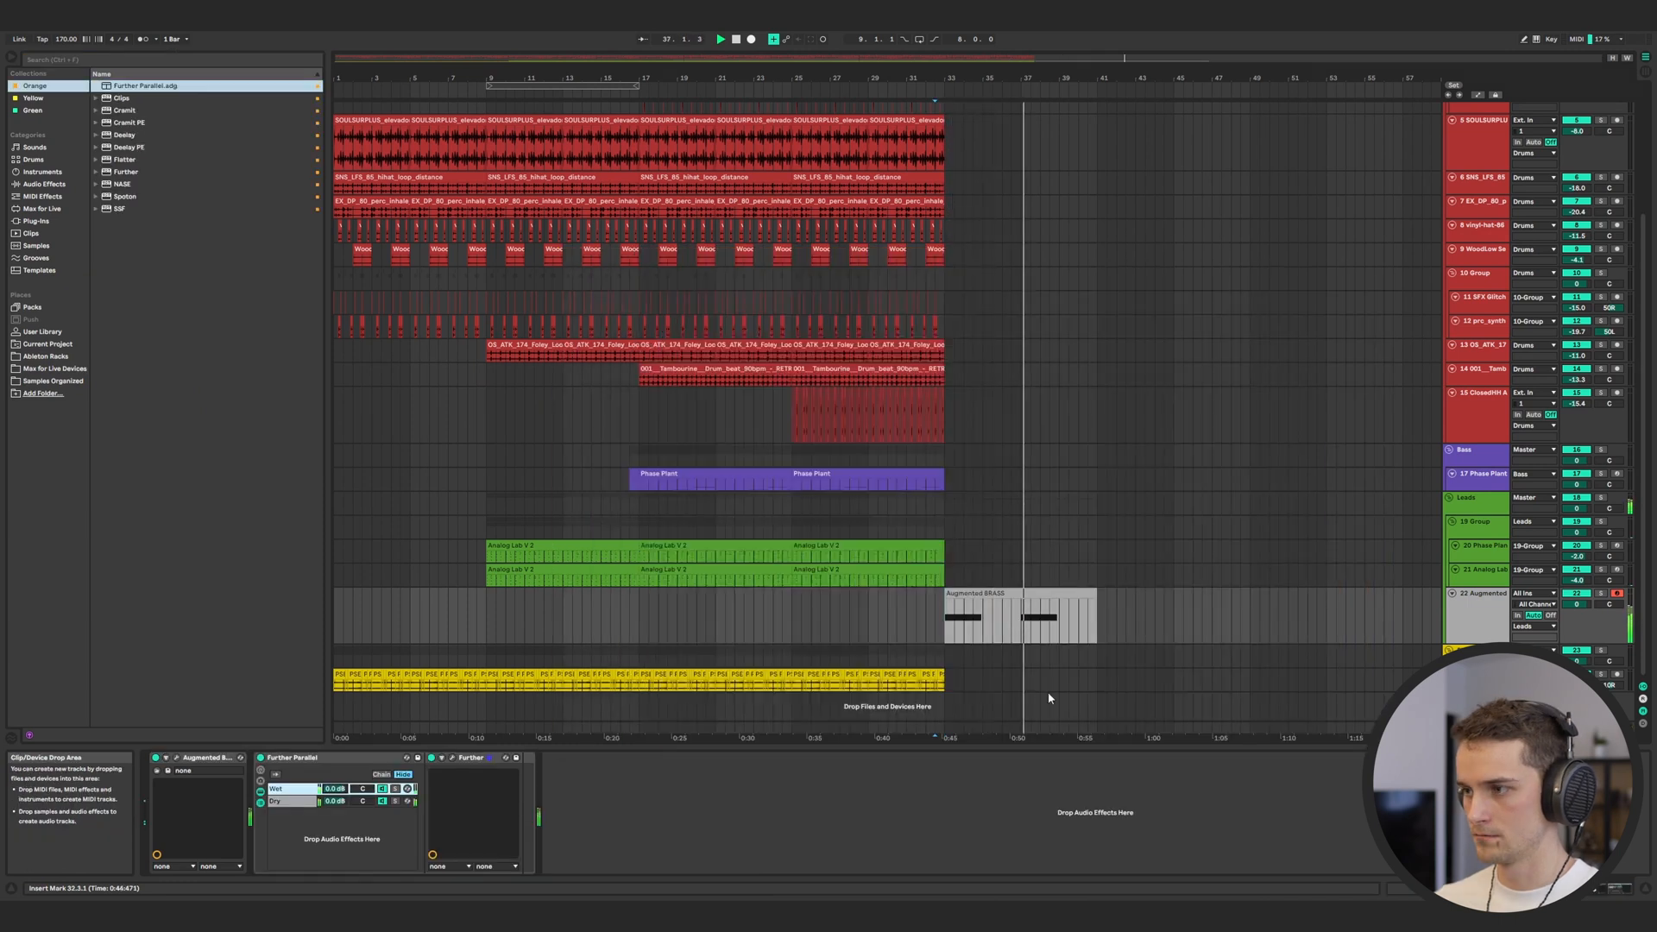
Repeat the SOULSURPLUS percussion loop from bar 33 to bar 41
{"action": "scroll", "coordinate": [898, 474], "scroll_direction": "up", "scroll_amount": 4}
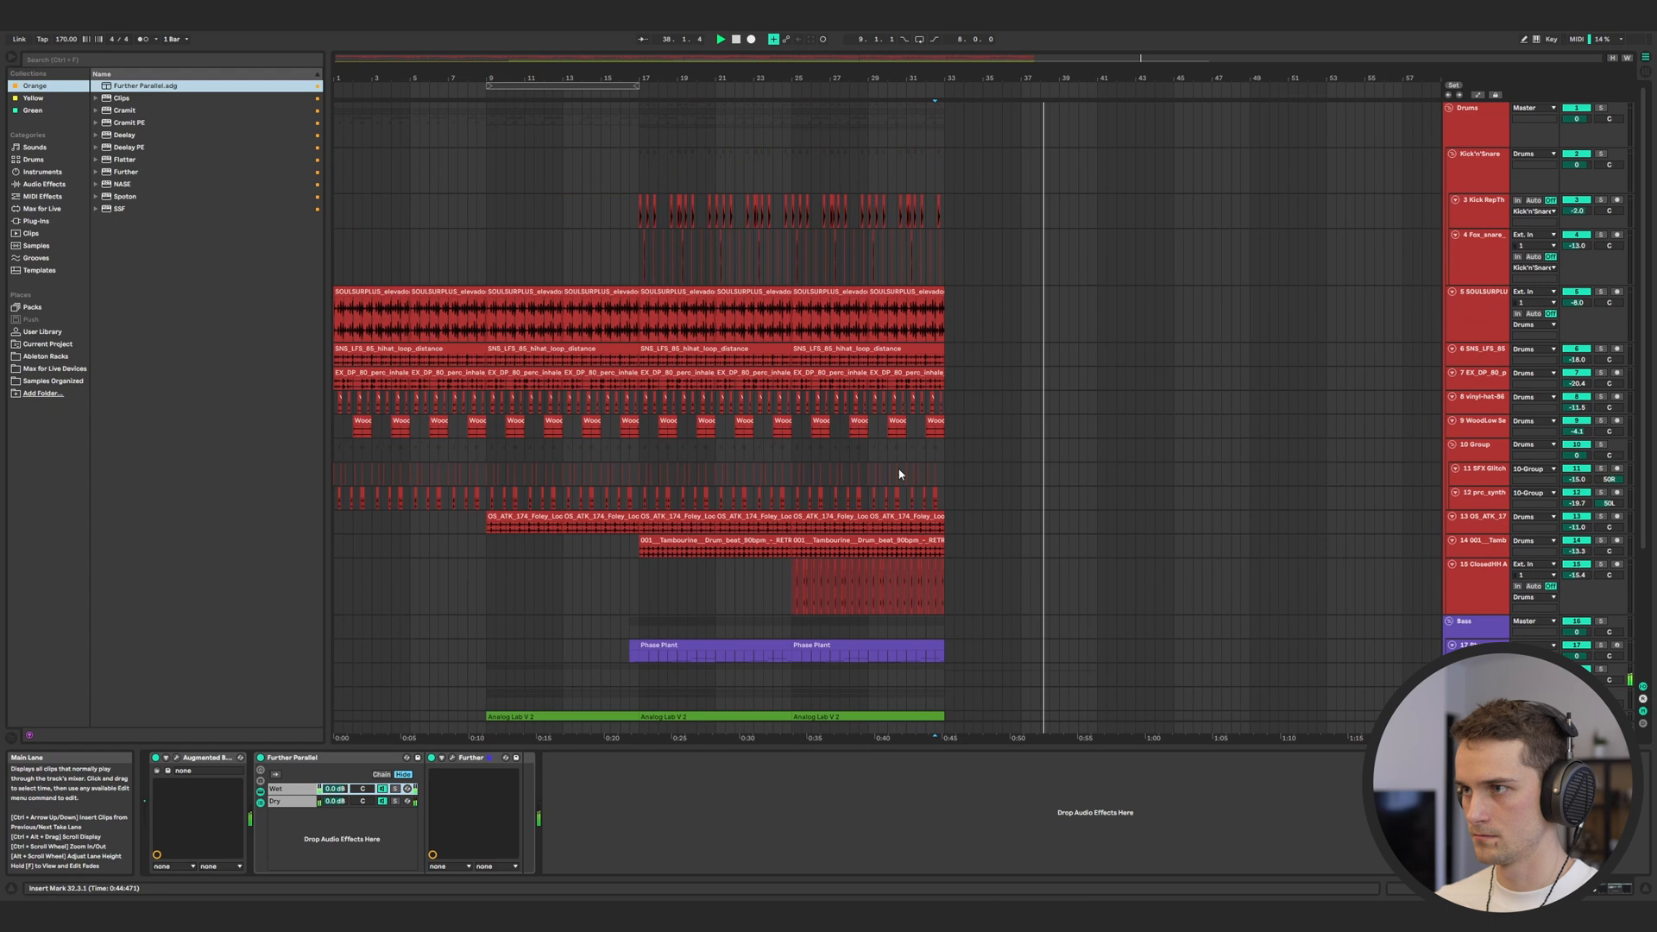
{"action": "left_click", "coordinate": [911, 290]}
{"action": "key", "text": "ctrl+d"}
{"action": "key", "text": "ctrl+d"}
Play from bar 31 to hear the transition into the extended percussion loop
{"action": "left_click", "coordinate": [922, 324]}
{"action": "left_click", "coordinate": [915, 318]}
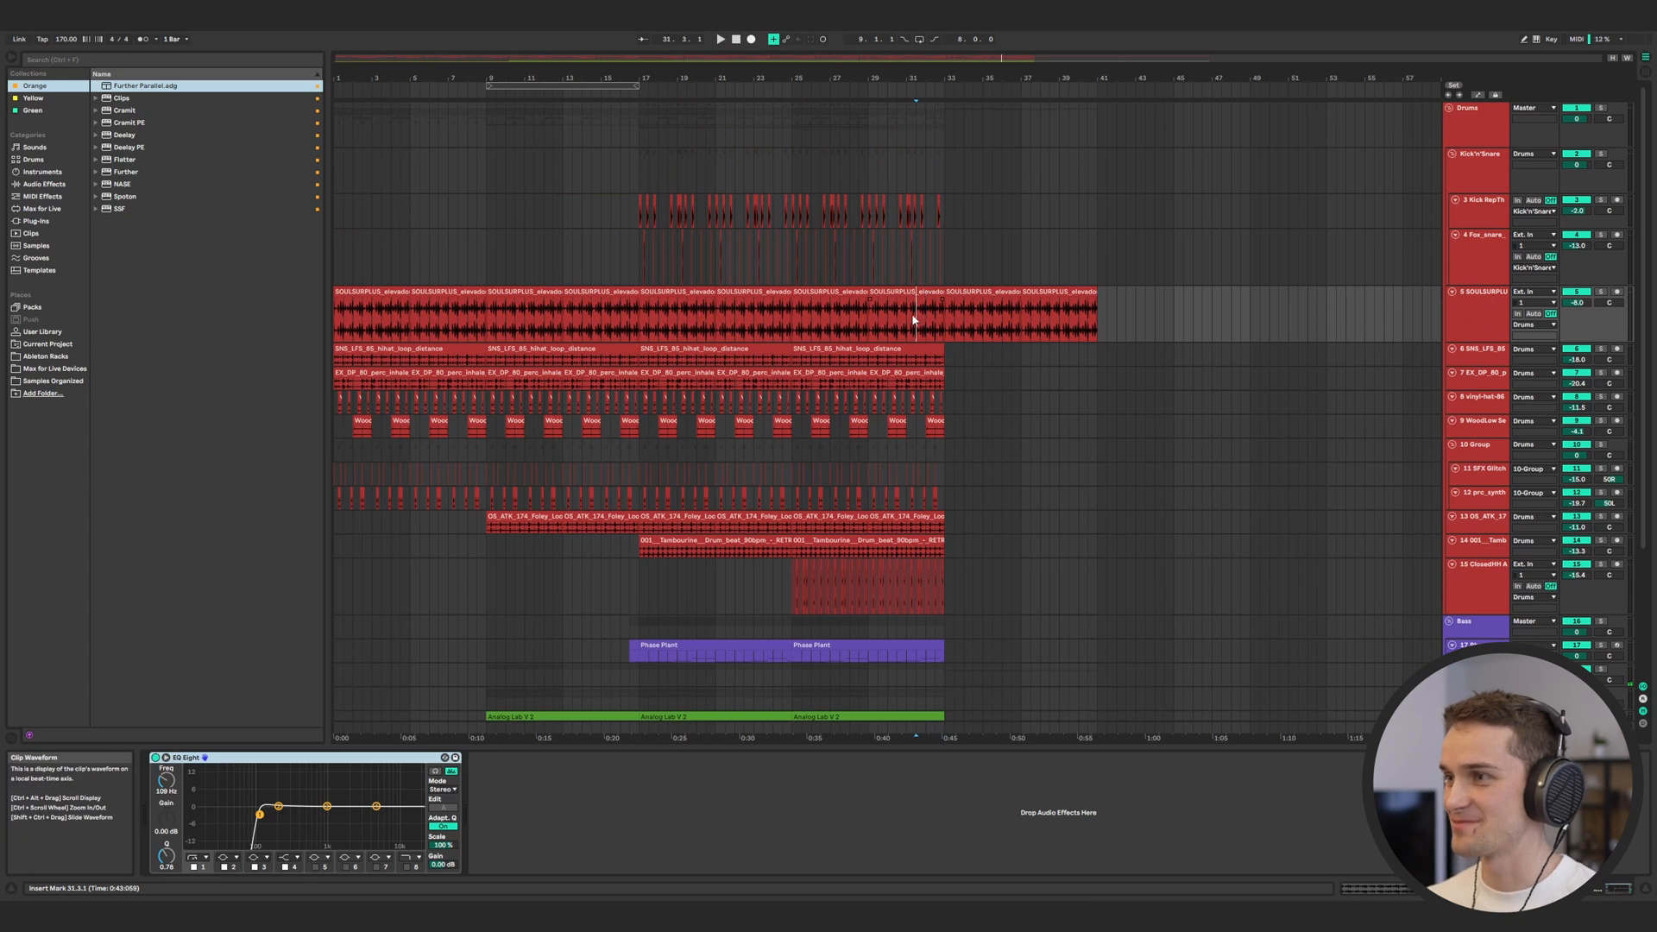
{"action": "key", "text": "space"}
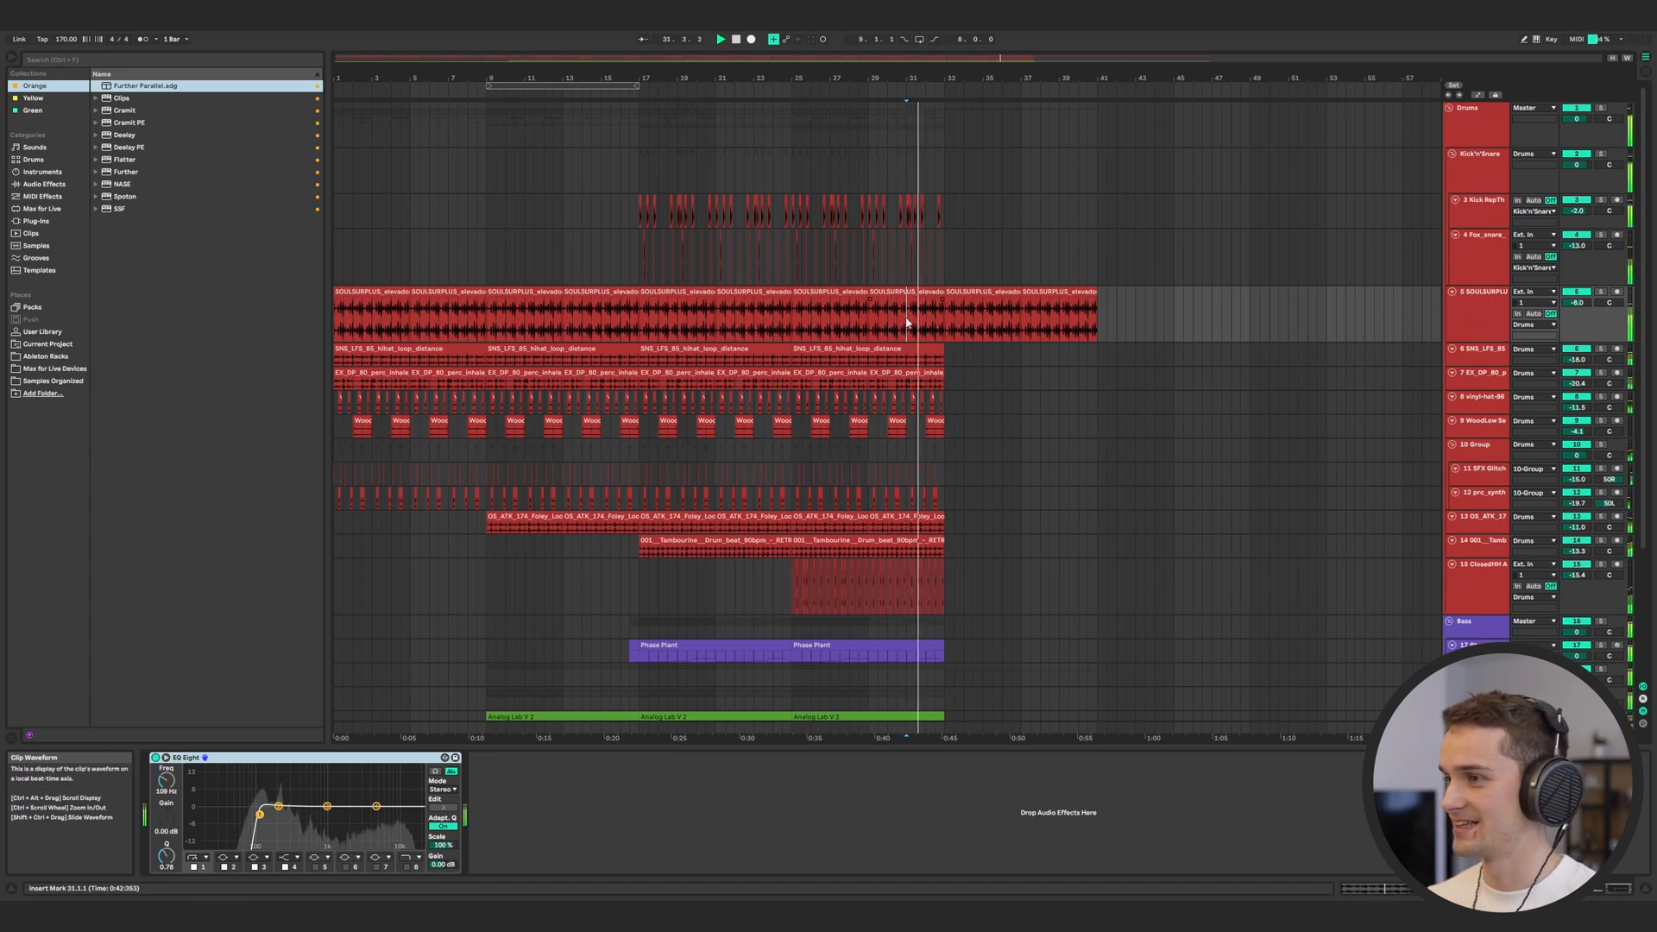
Repeat the EX_DP_80_perc_inhale_dry loop from bar 33 to bar 41
{"action": "left_click", "coordinate": [919, 373]}
{"action": "key", "text": "ctrl+d"}
{"action": "key", "text": "ctrl+d"}
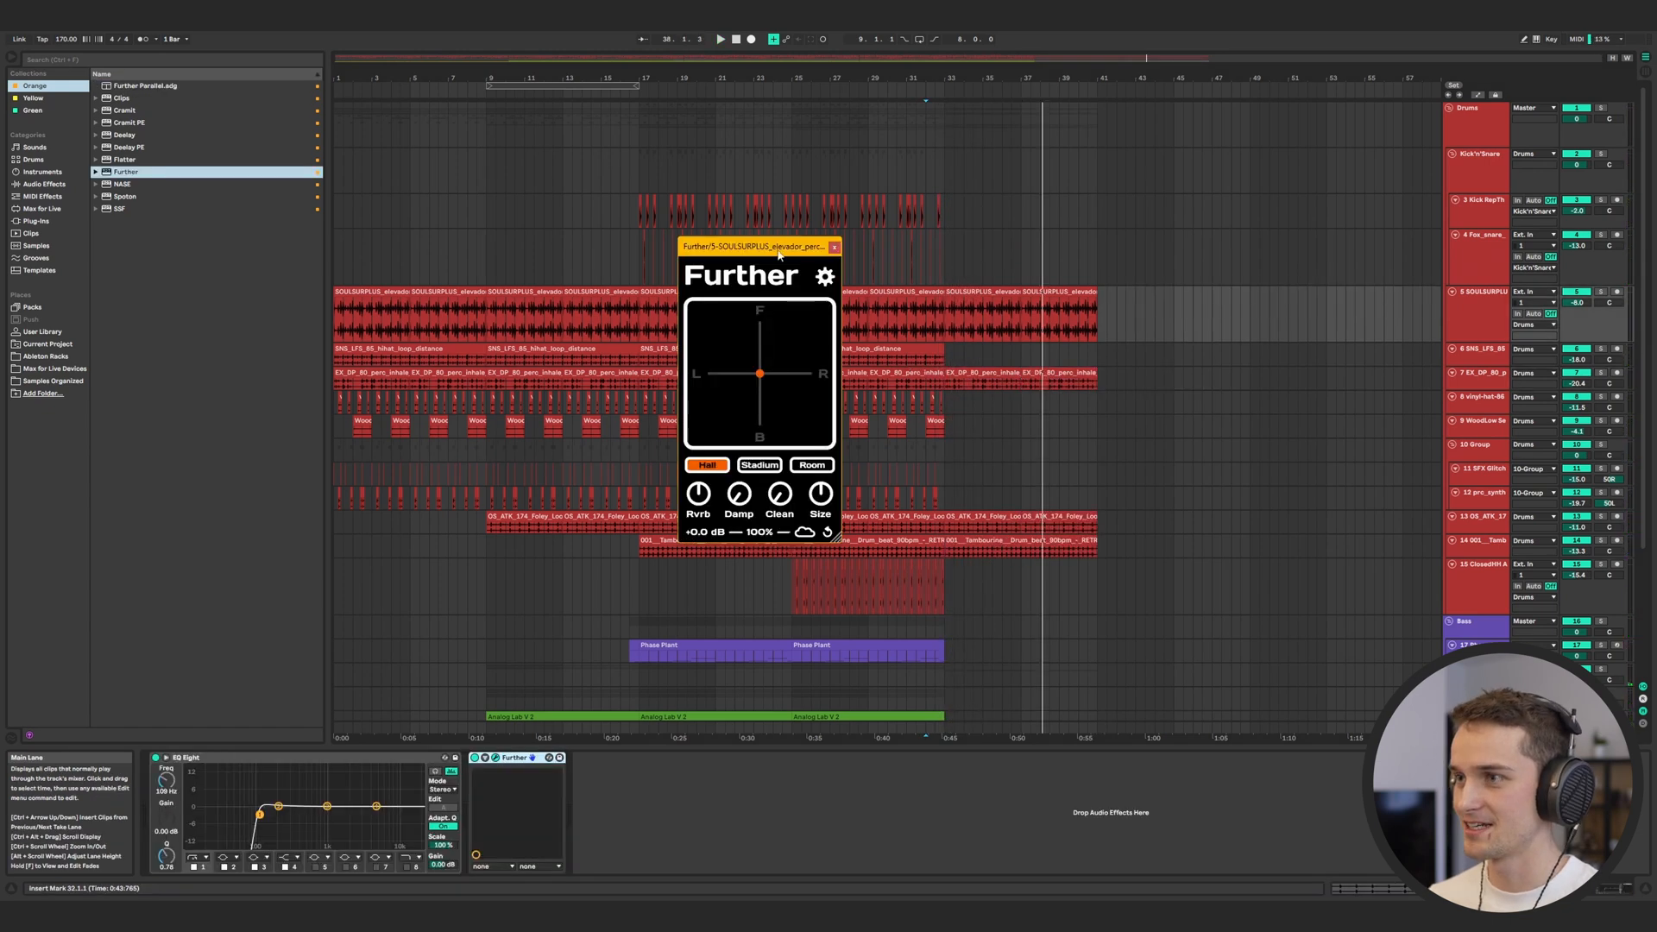
Automate a curved rise of Further's Reverb on the percussion loop to 100% at bar 33, and check it during playback from 31.4
{"action": "left_click_drag", "start_coordinate": [774, 252], "coordinate": [722, 231]}
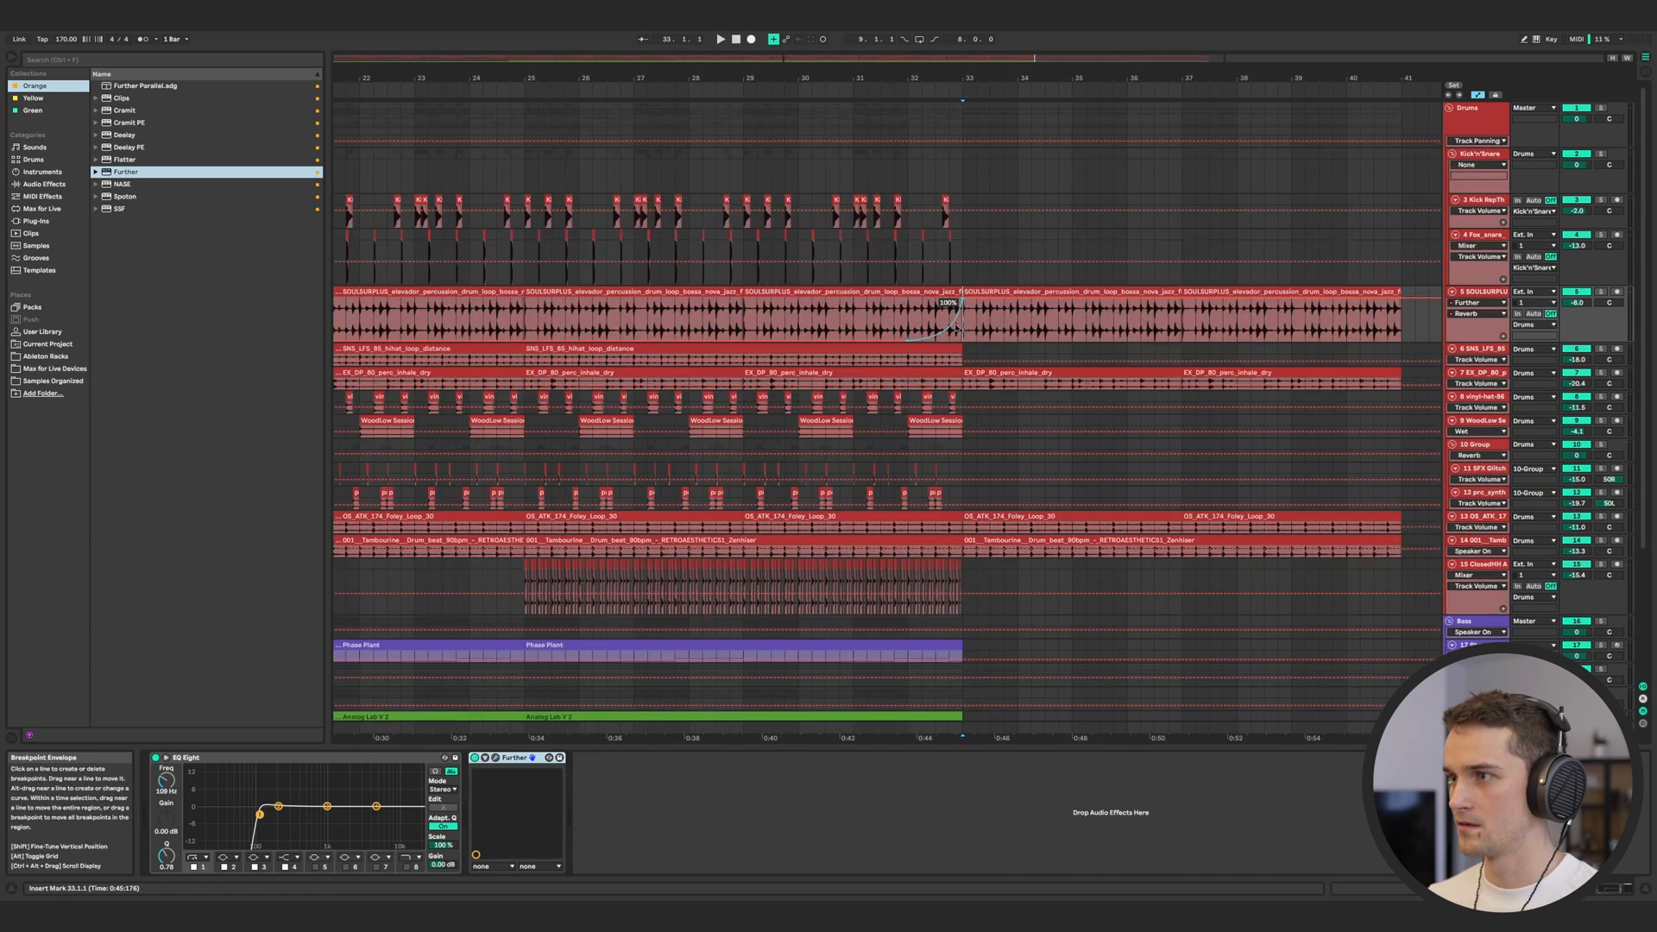
{"action": "key", "text": "a"}
{"action": "left_click", "coordinate": [899, 327]}
{"action": "key", "text": "space"}
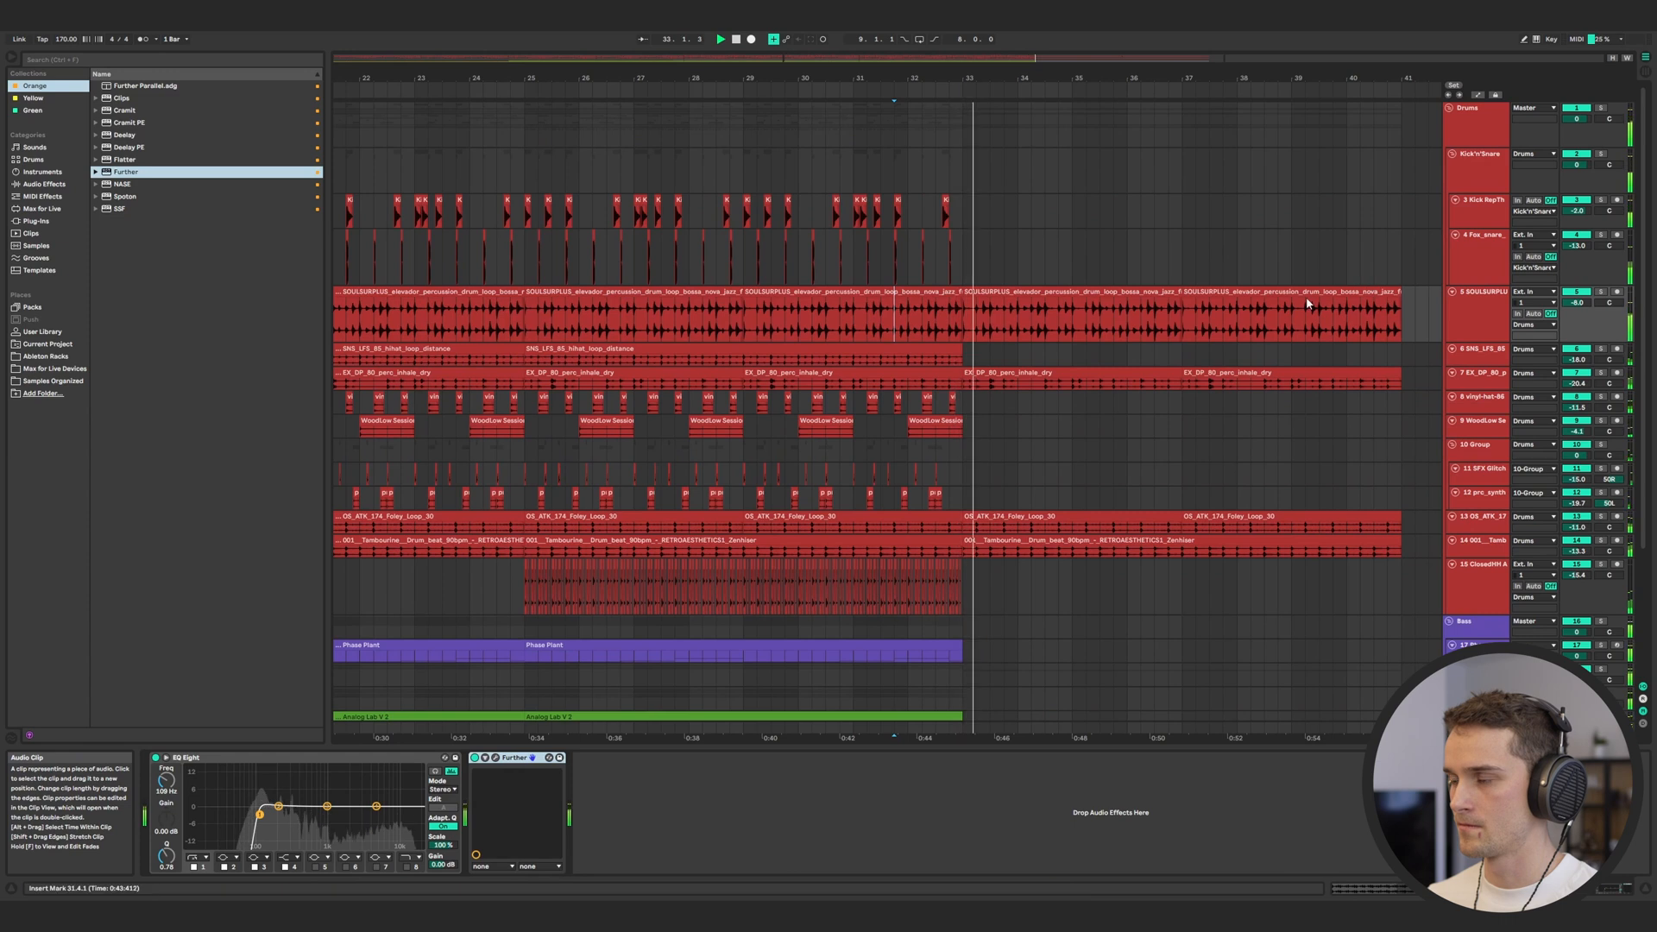
{"action": "left_click", "coordinate": [496, 757]}
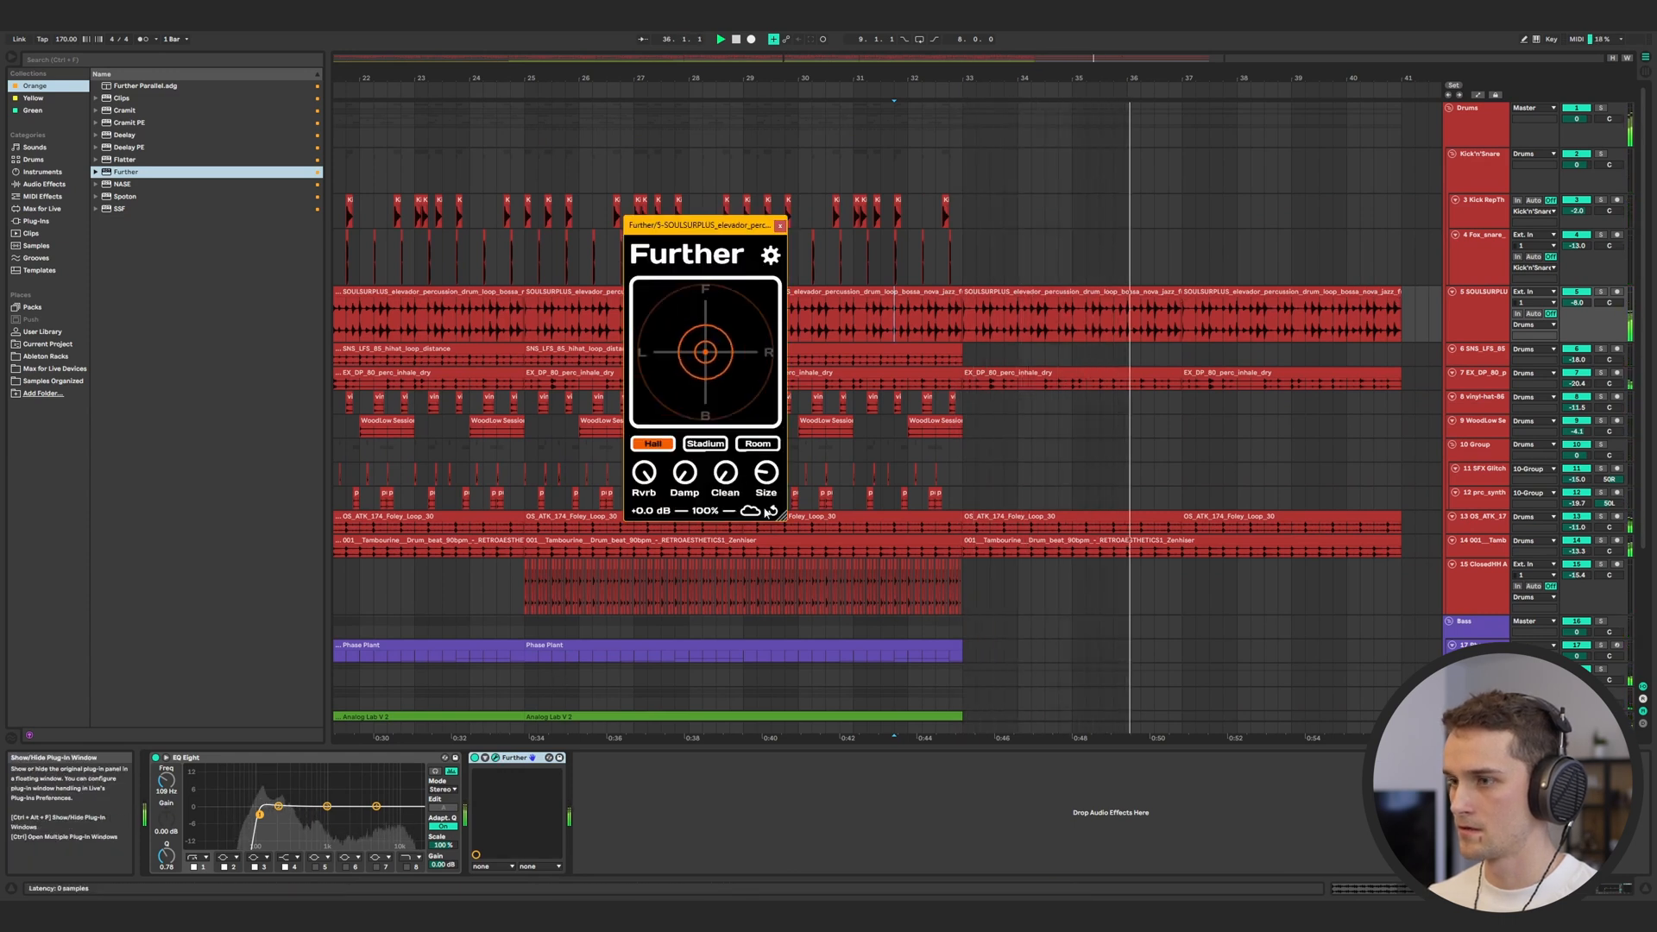
{"action": "mouse_move", "coordinate": [759, 487]}
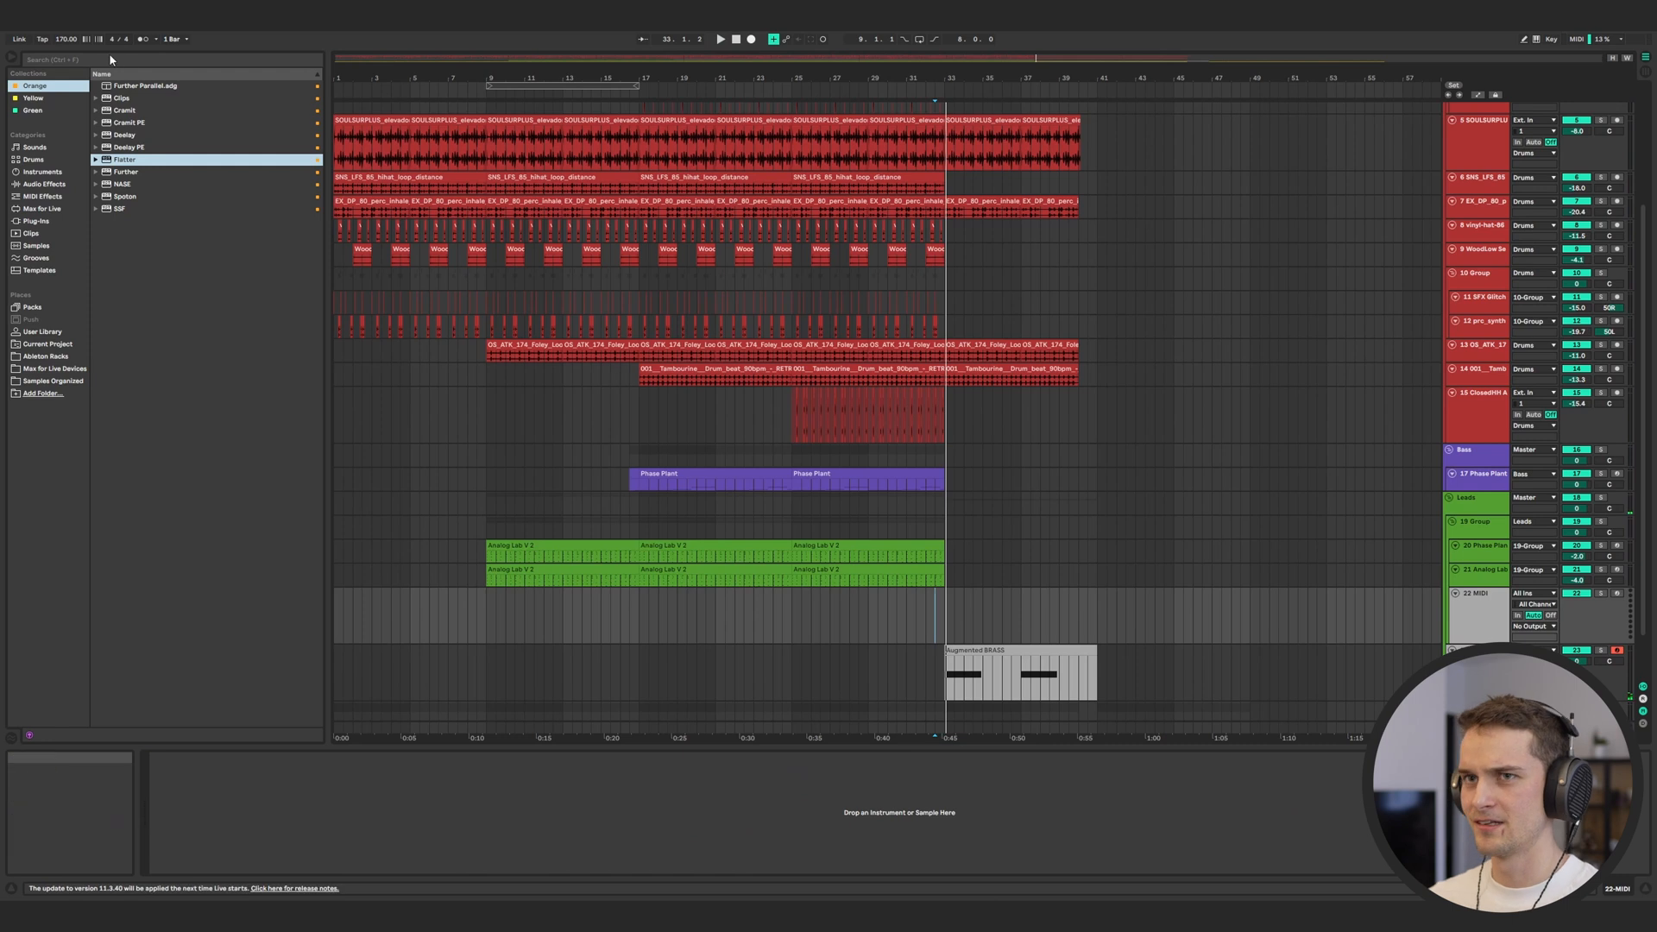
Choose the Soda Beach preset in Analog Lab V on the new lead track and close the plug-in window
{"action": "left_click", "coordinate": [721, 579]}
{"action": "left_click", "coordinate": [720, 563]}
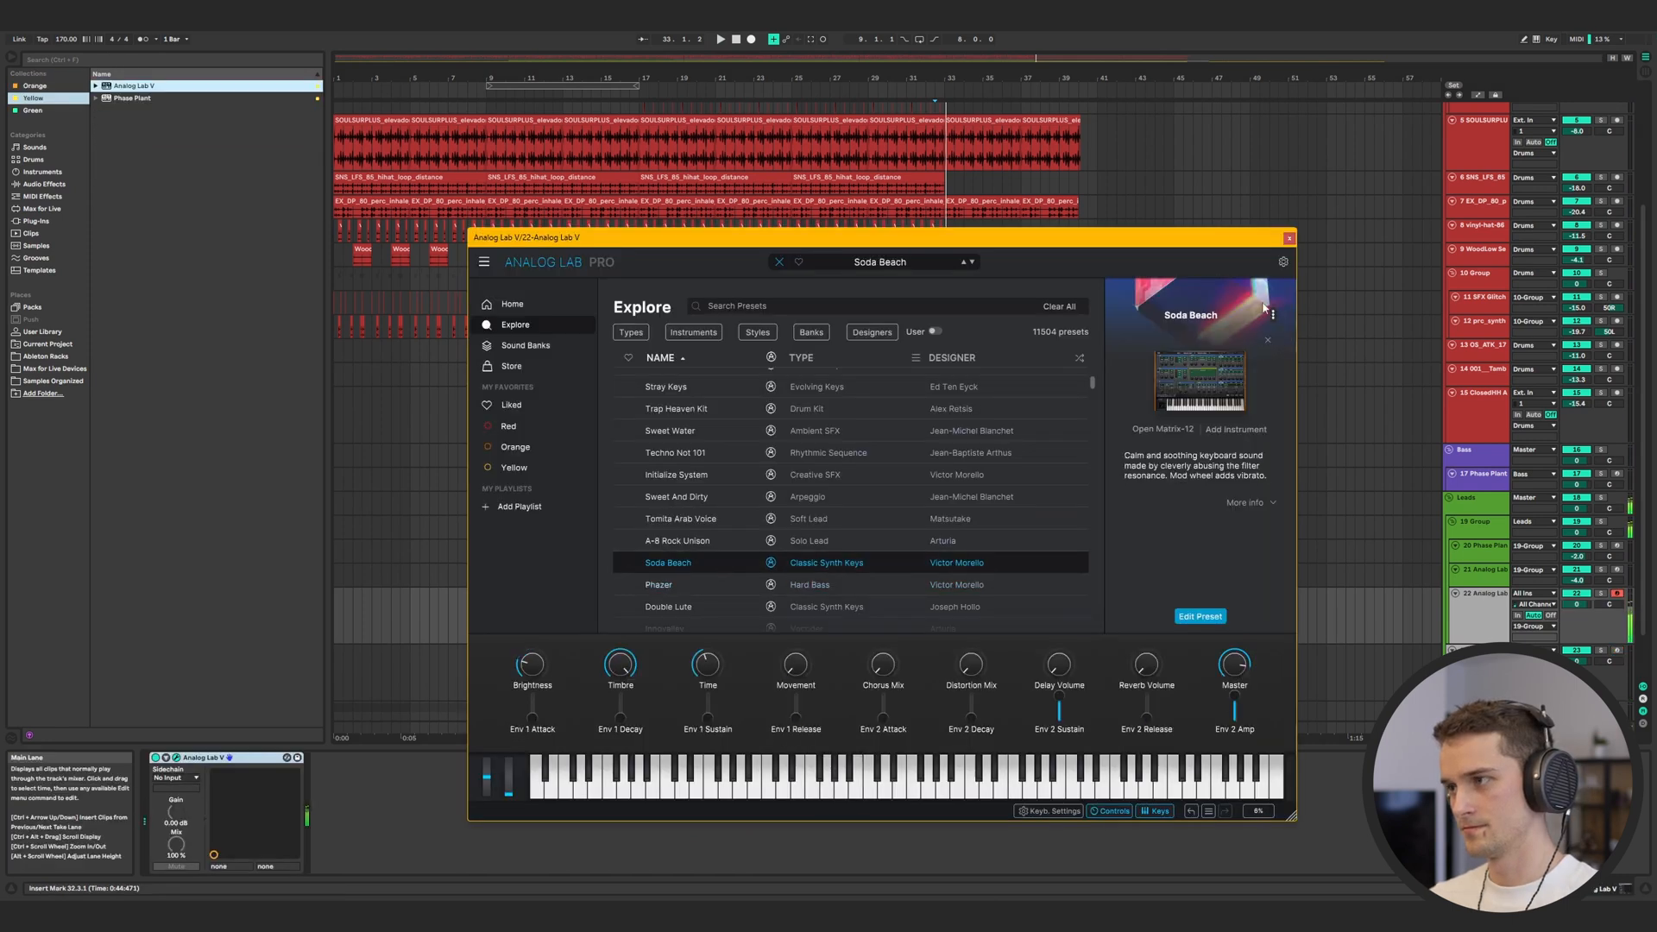
{"action": "left_click", "coordinate": [1289, 240]}
Play from bar 32 to hear the new Analog Lab V part with the Augmented BRASS clip
{"action": "left_click", "coordinate": [876, 571]}
{"action": "key", "text": "space"}
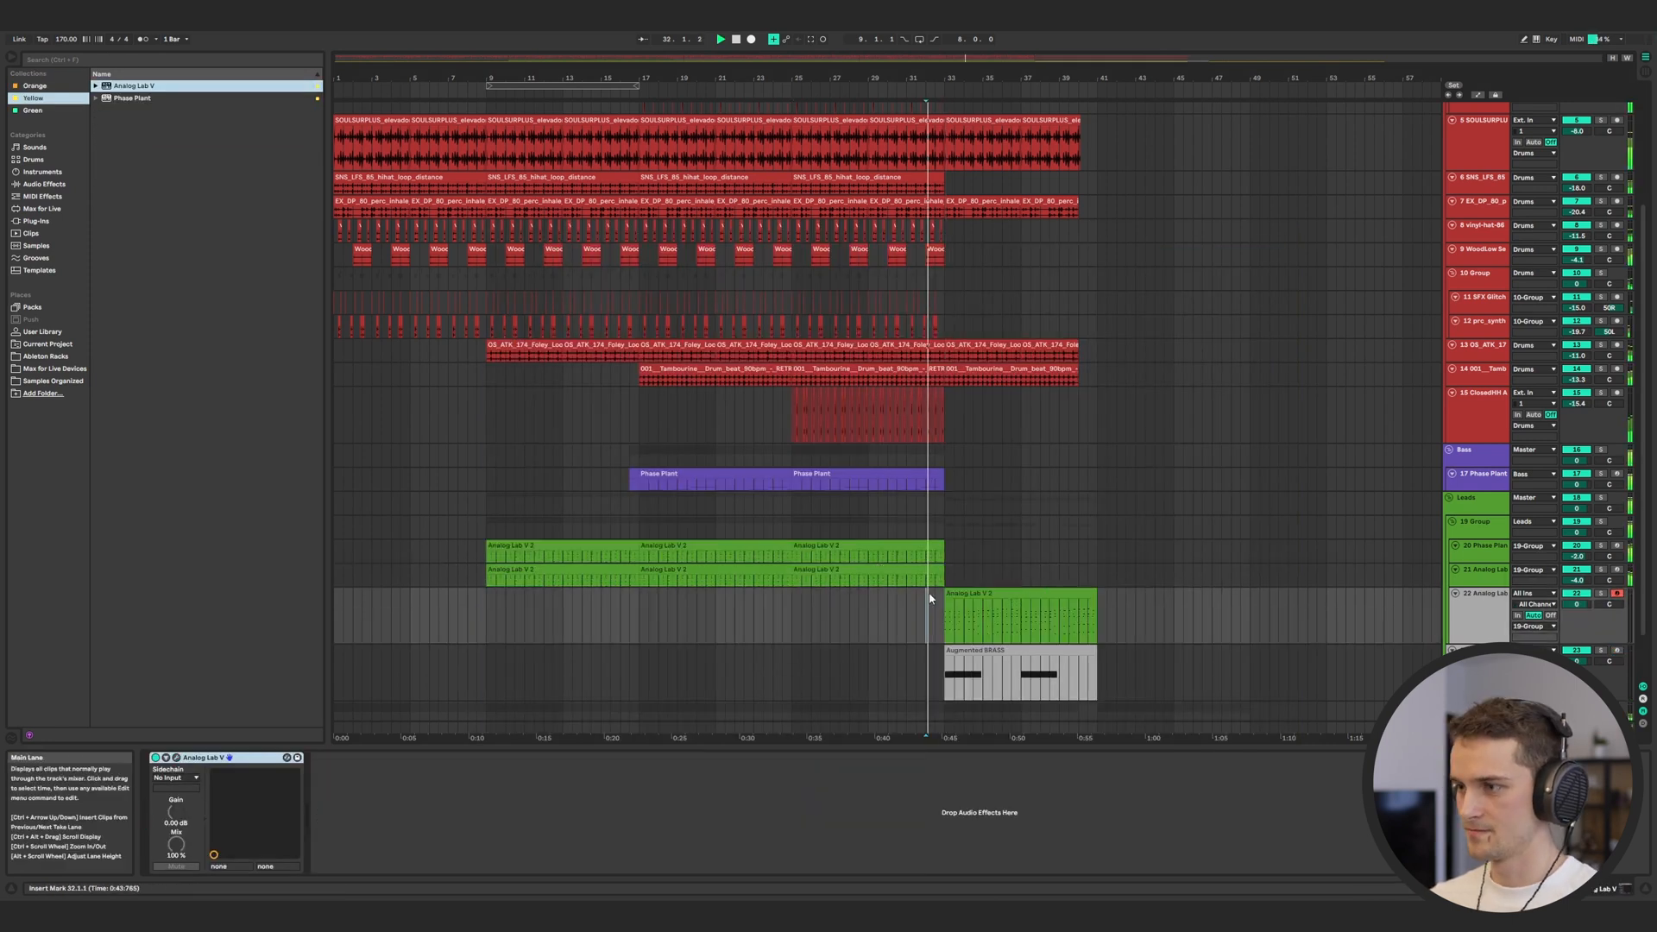
{"action": "scroll", "coordinate": [928, 596], "scroll_direction": "down", "scroll_amount": 2}
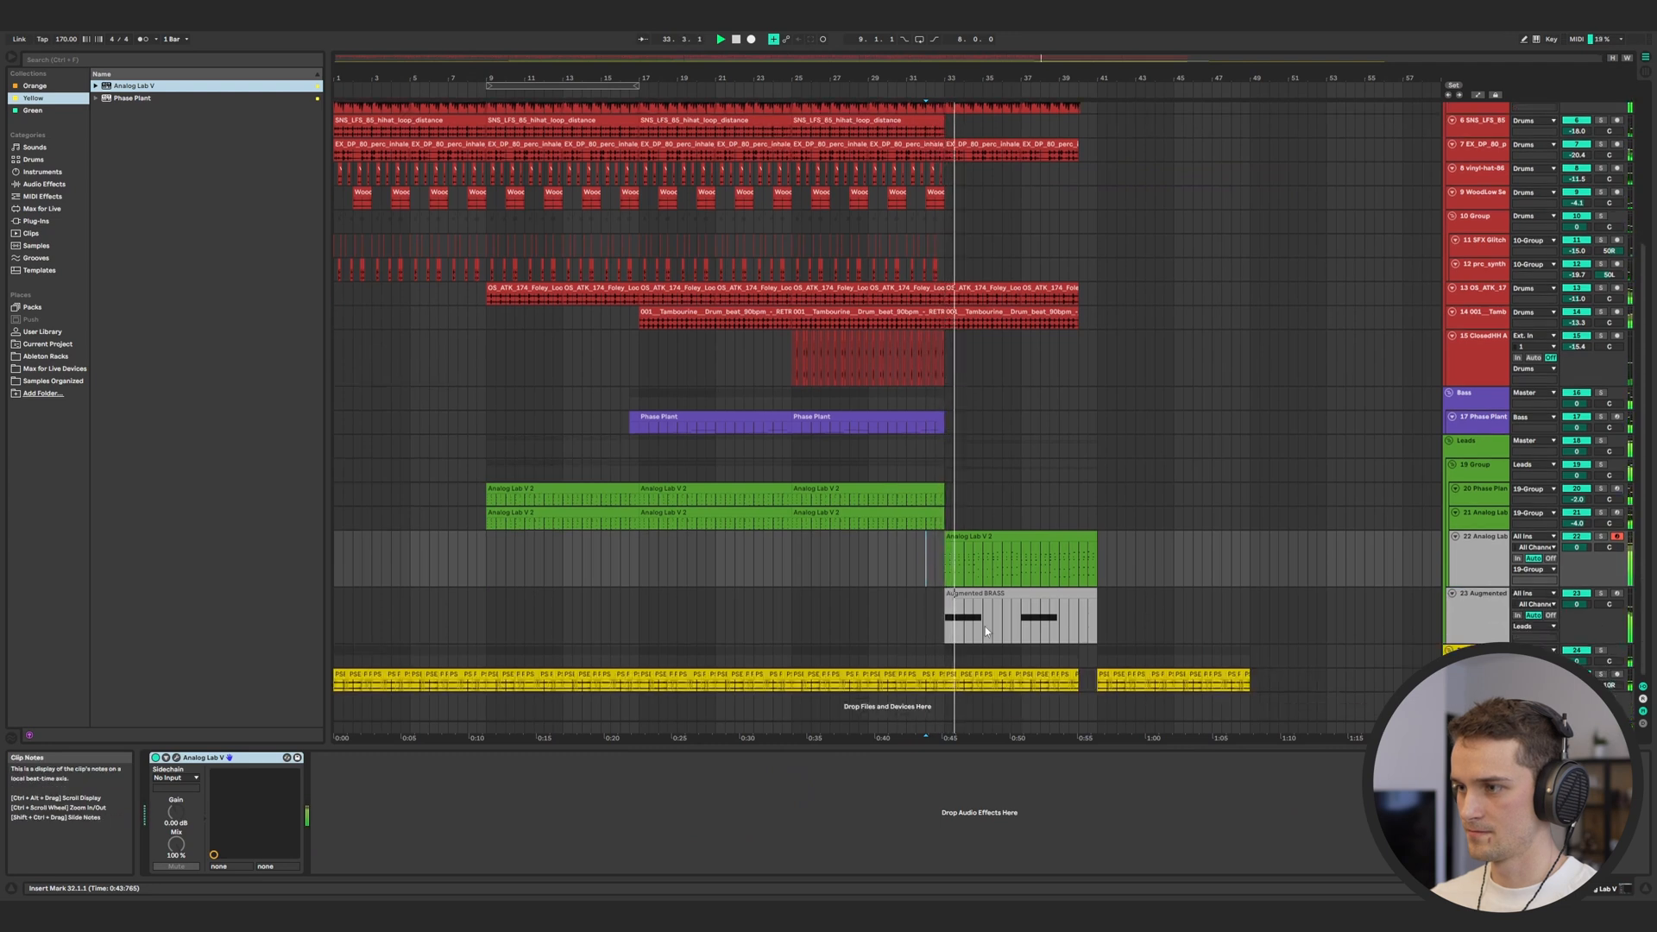
{"action": "key", "text": "space"}
Add OS_UTP_Slide_Impact.wav and Impact_Kiry.wav on new tracks in the FX group, with the impacts landing on bar 33
{"action": "left_click", "coordinate": [1474, 553]}
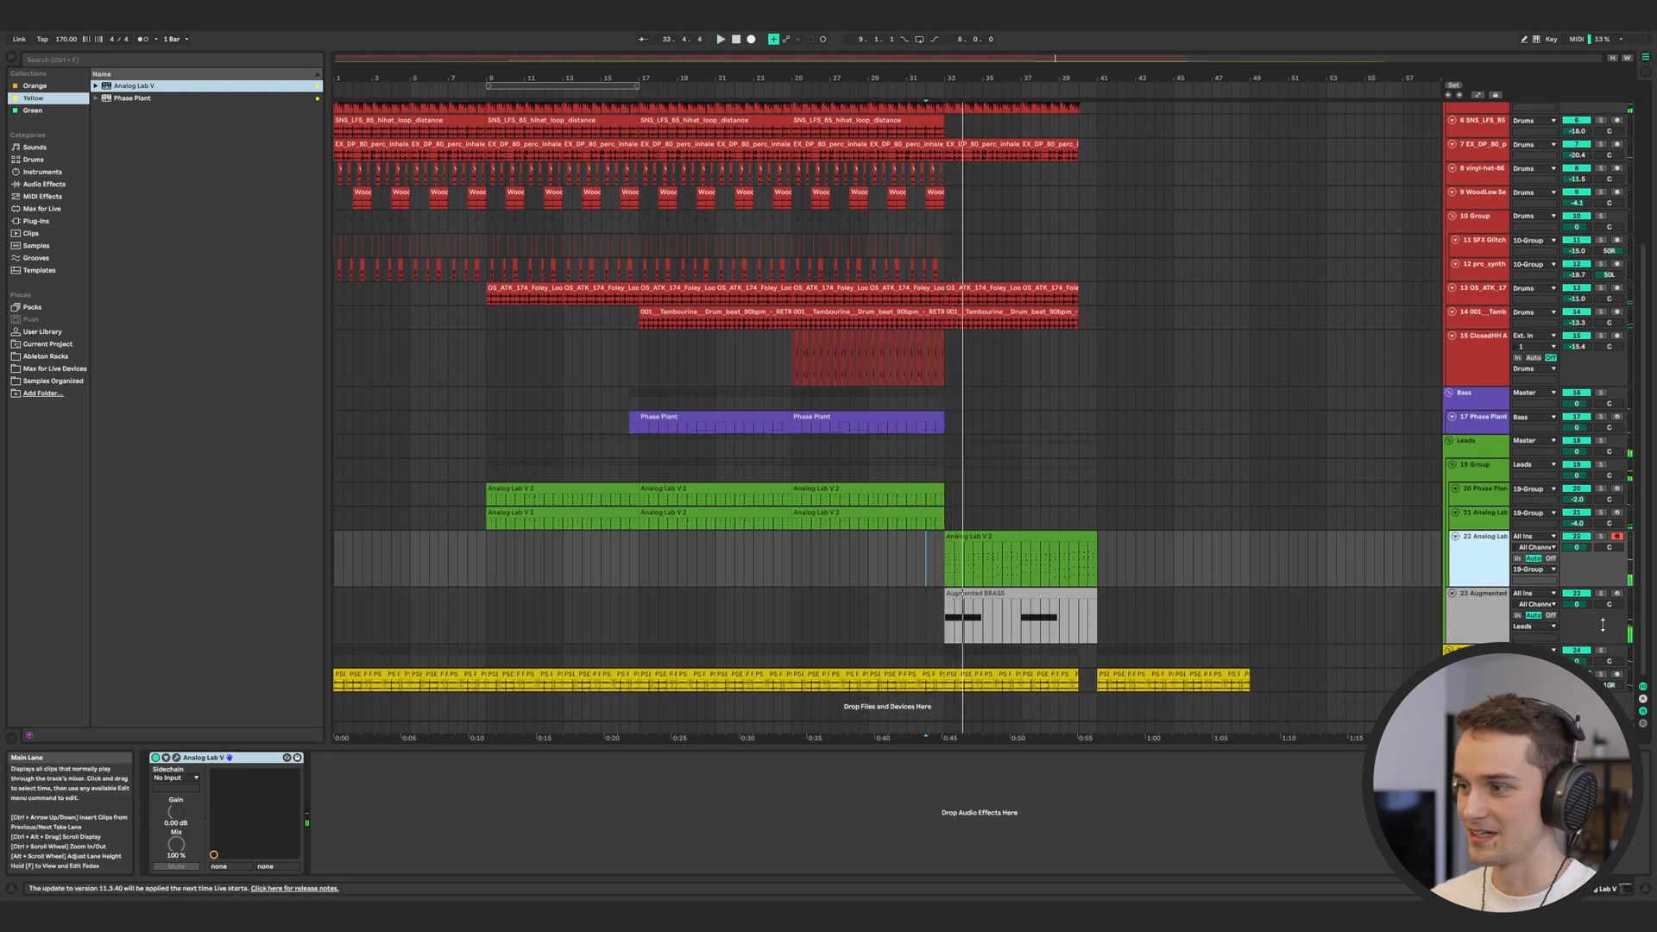
{"action": "left_click", "coordinate": [1479, 679]}
{"action": "scroll", "coordinate": [889, 484], "scroll_direction": "down", "scroll_amount": 1}
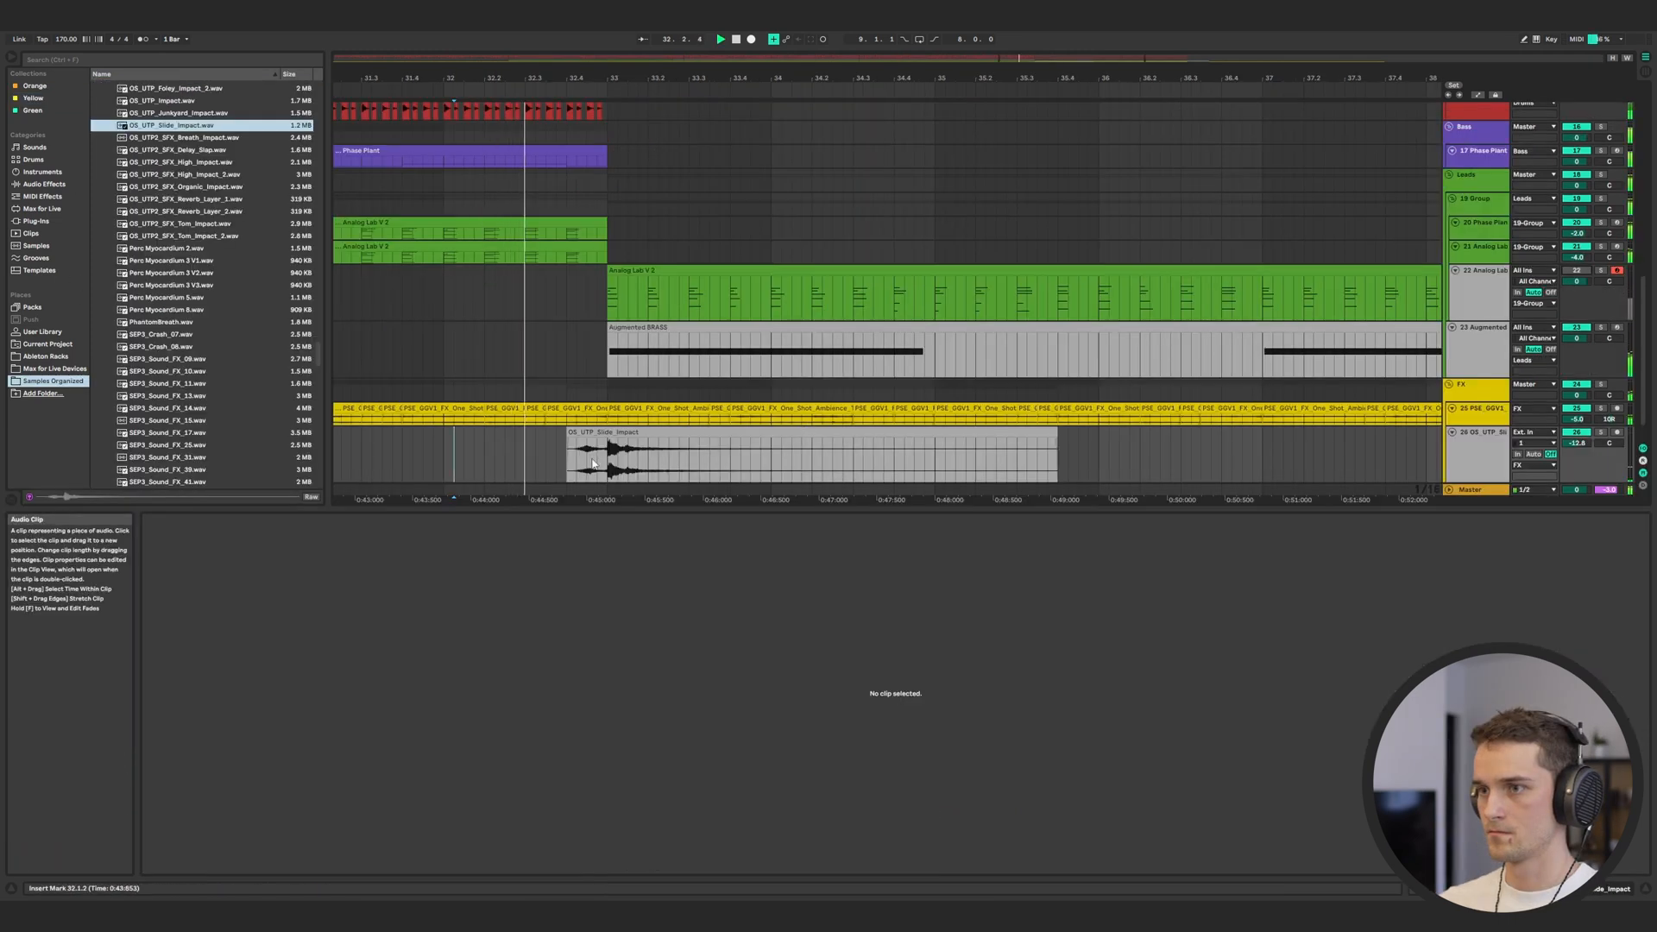
{"action": "scroll", "coordinate": [198, 285], "scroll_direction": "up", "scroll_amount": 5}
{"action": "left_click", "coordinate": [164, 332]}
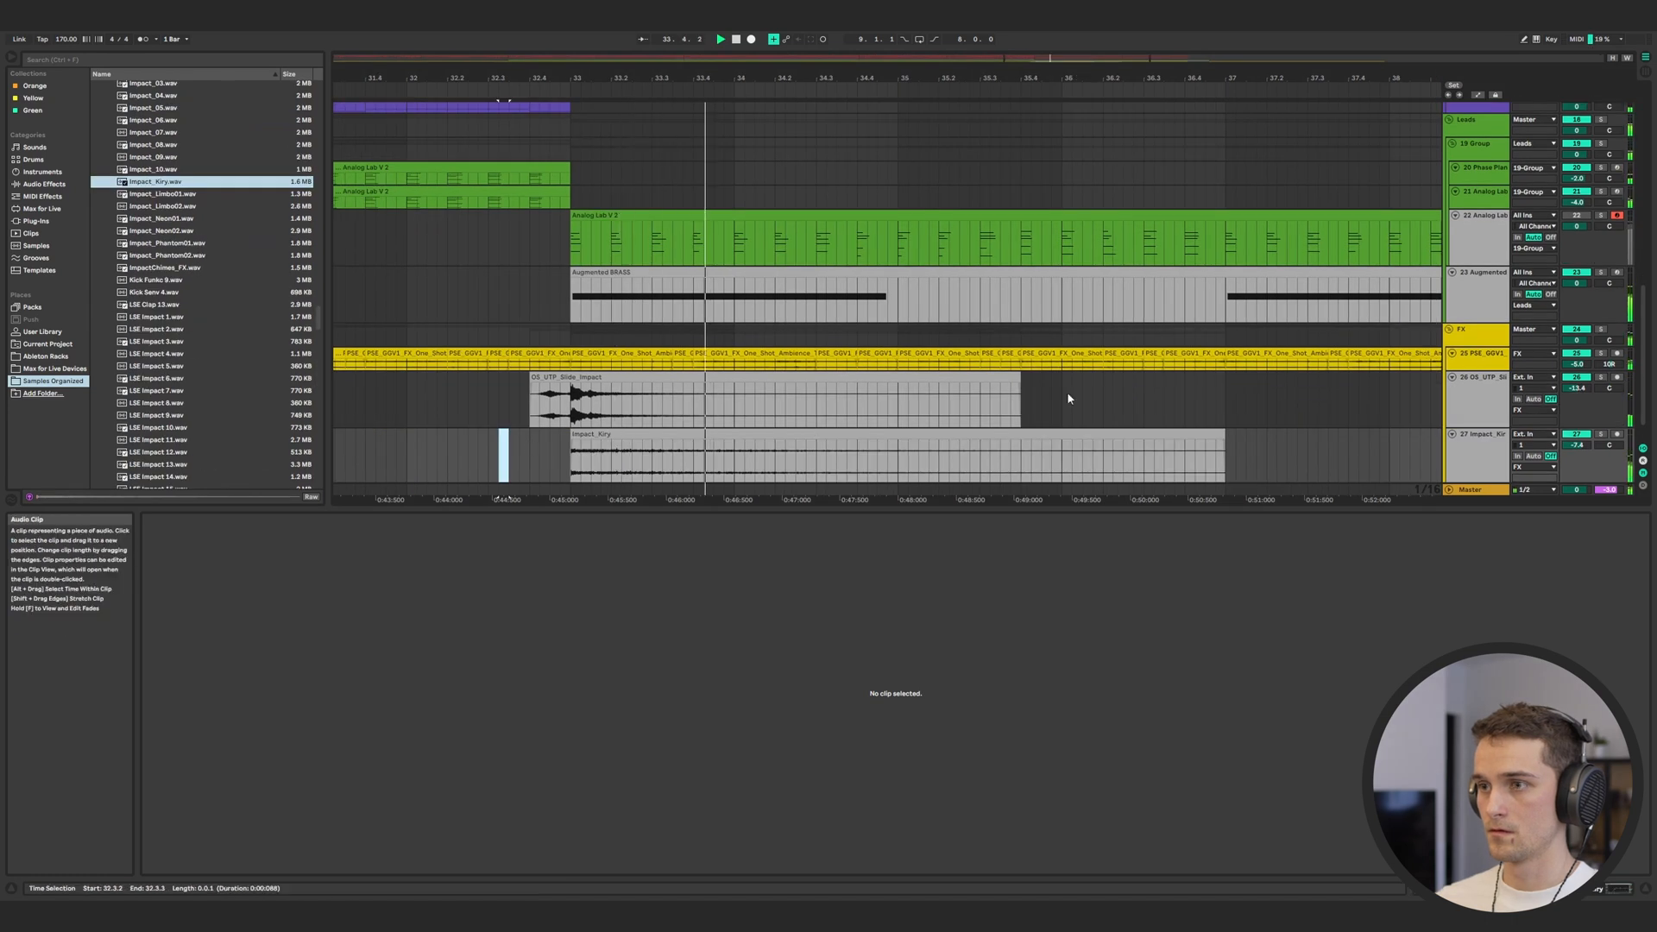
Add Flatter to the Augmented BRASS track and adjust its Dented band's control point while playing from bar 33
{"action": "scroll", "coordinate": [1100, 420], "scroll_direction": "down", "scroll_amount": 8}
{"action": "scroll", "coordinate": [1099, 420], "scroll_direction": "up", "scroll_amount": 4}
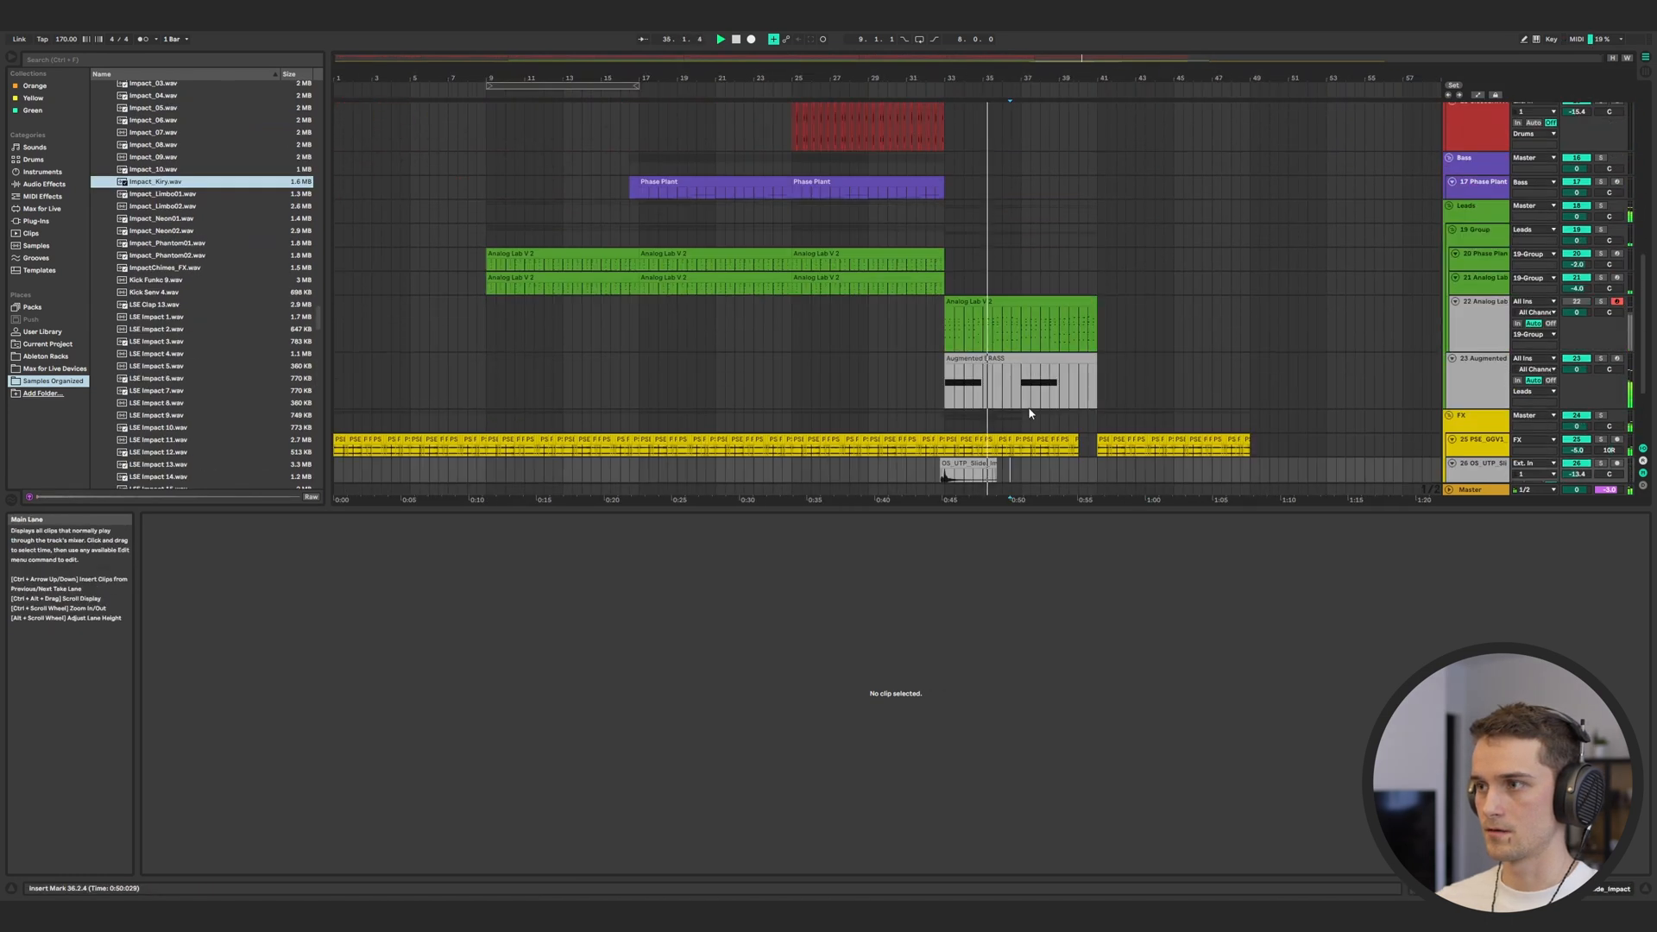
{"action": "left_click", "coordinate": [947, 391]}
{"action": "key", "text": "space"}
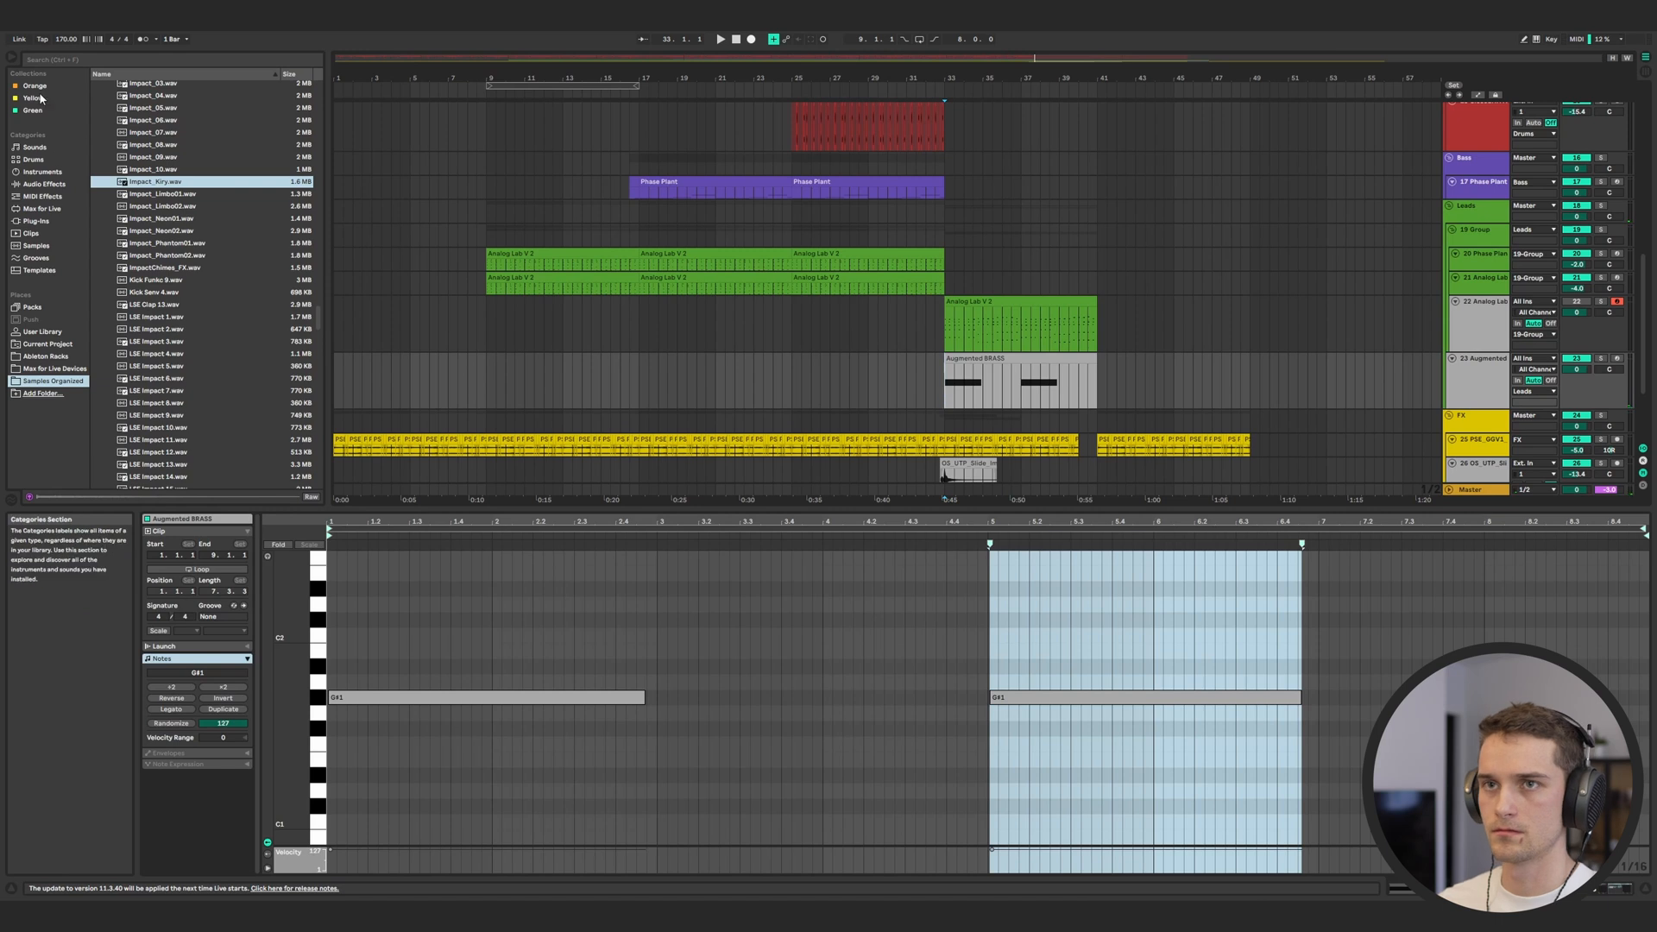
{"action": "left_click", "coordinate": [38, 88]}
{"action": "double_click", "coordinate": [126, 159]}
{"action": "key", "text": "space"}
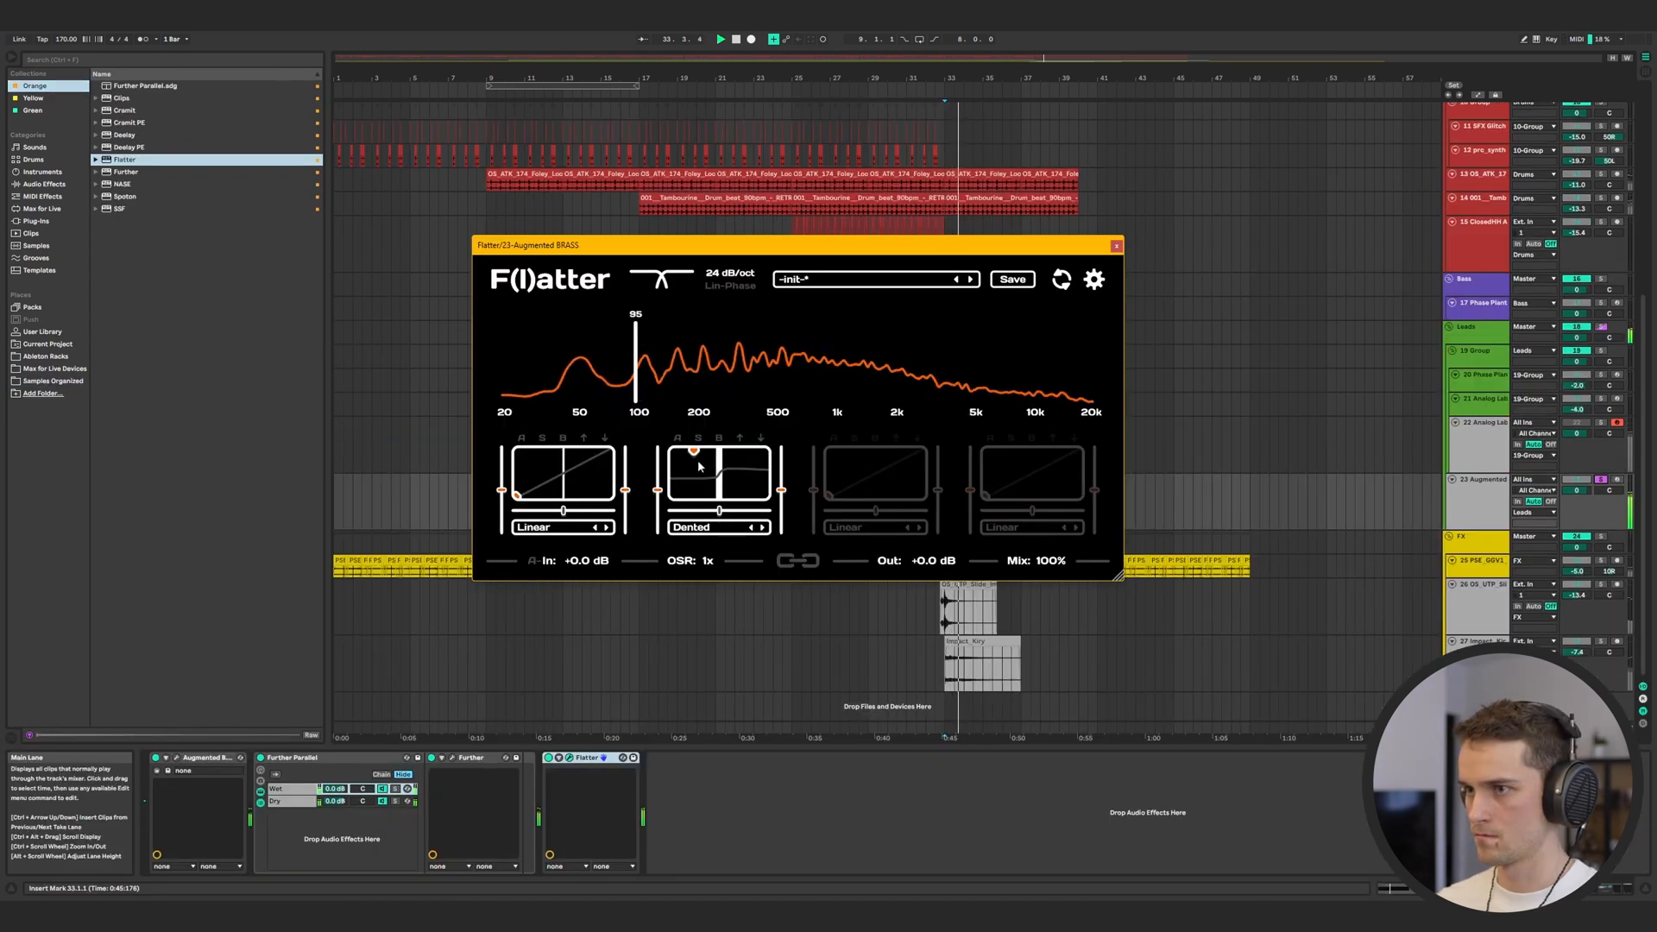
{"action": "left_click_drag", "start_coordinate": [699, 455], "coordinate": [700, 473]}
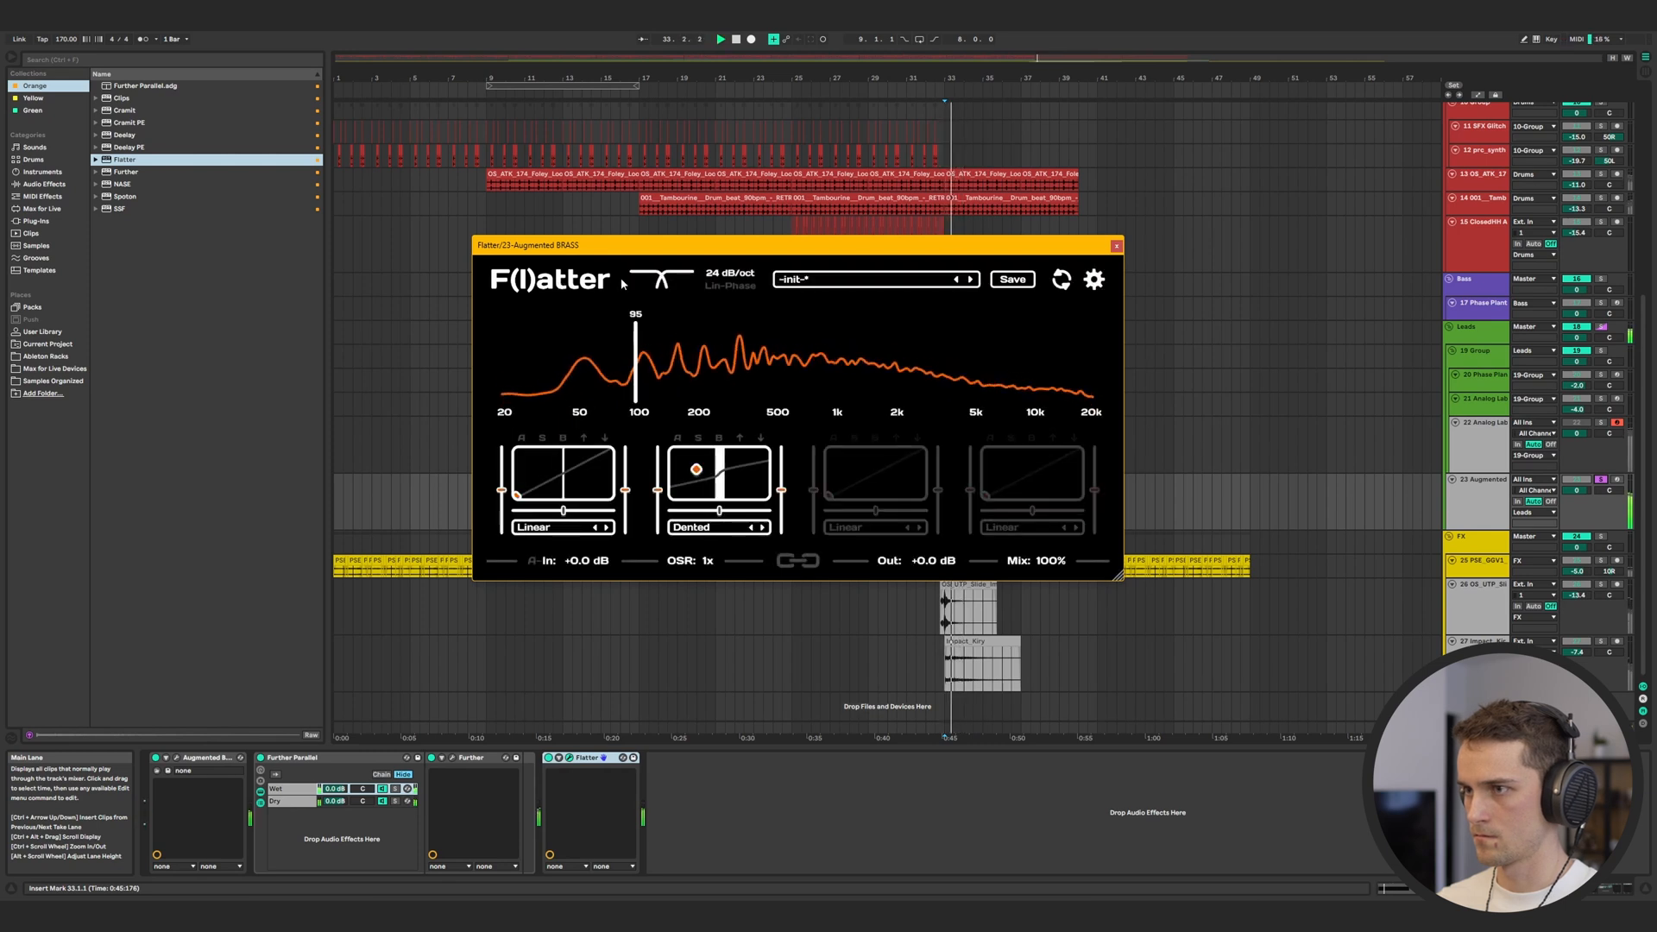
{"action": "left_click", "coordinate": [1116, 246]}
{"action": "scroll", "coordinate": [777, 241], "scroll_direction": "up", "scroll_amount": 8}
{"action": "left_click", "coordinate": [643, 210]}
{"action": "left_click_drag", "start_coordinate": [643, 210], "coordinate": [1102, 221]}
{"action": "left_click", "coordinate": [1080, 224]}
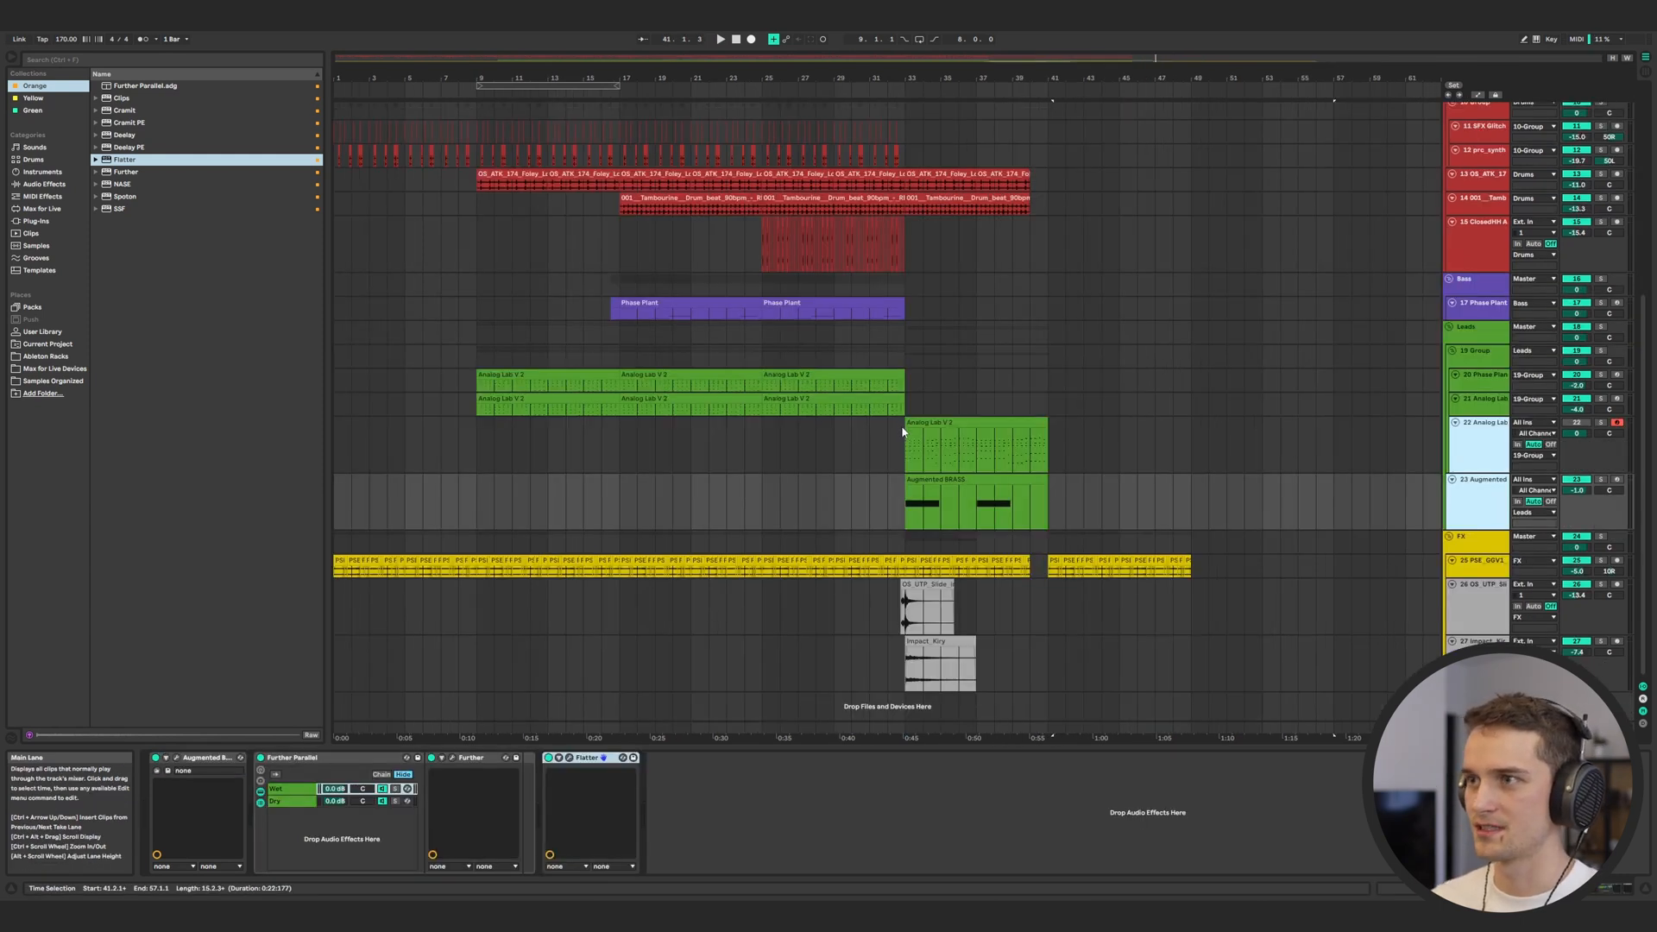
Recolour the OS_UTP_Slide_Impact and Impact_Kiry tracks yellow to match the FX group
{"action": "left_click", "coordinate": [1482, 615]}
{"action": "left_click", "coordinate": [1480, 654]}
{"action": "right_click", "coordinate": [1475, 608]}
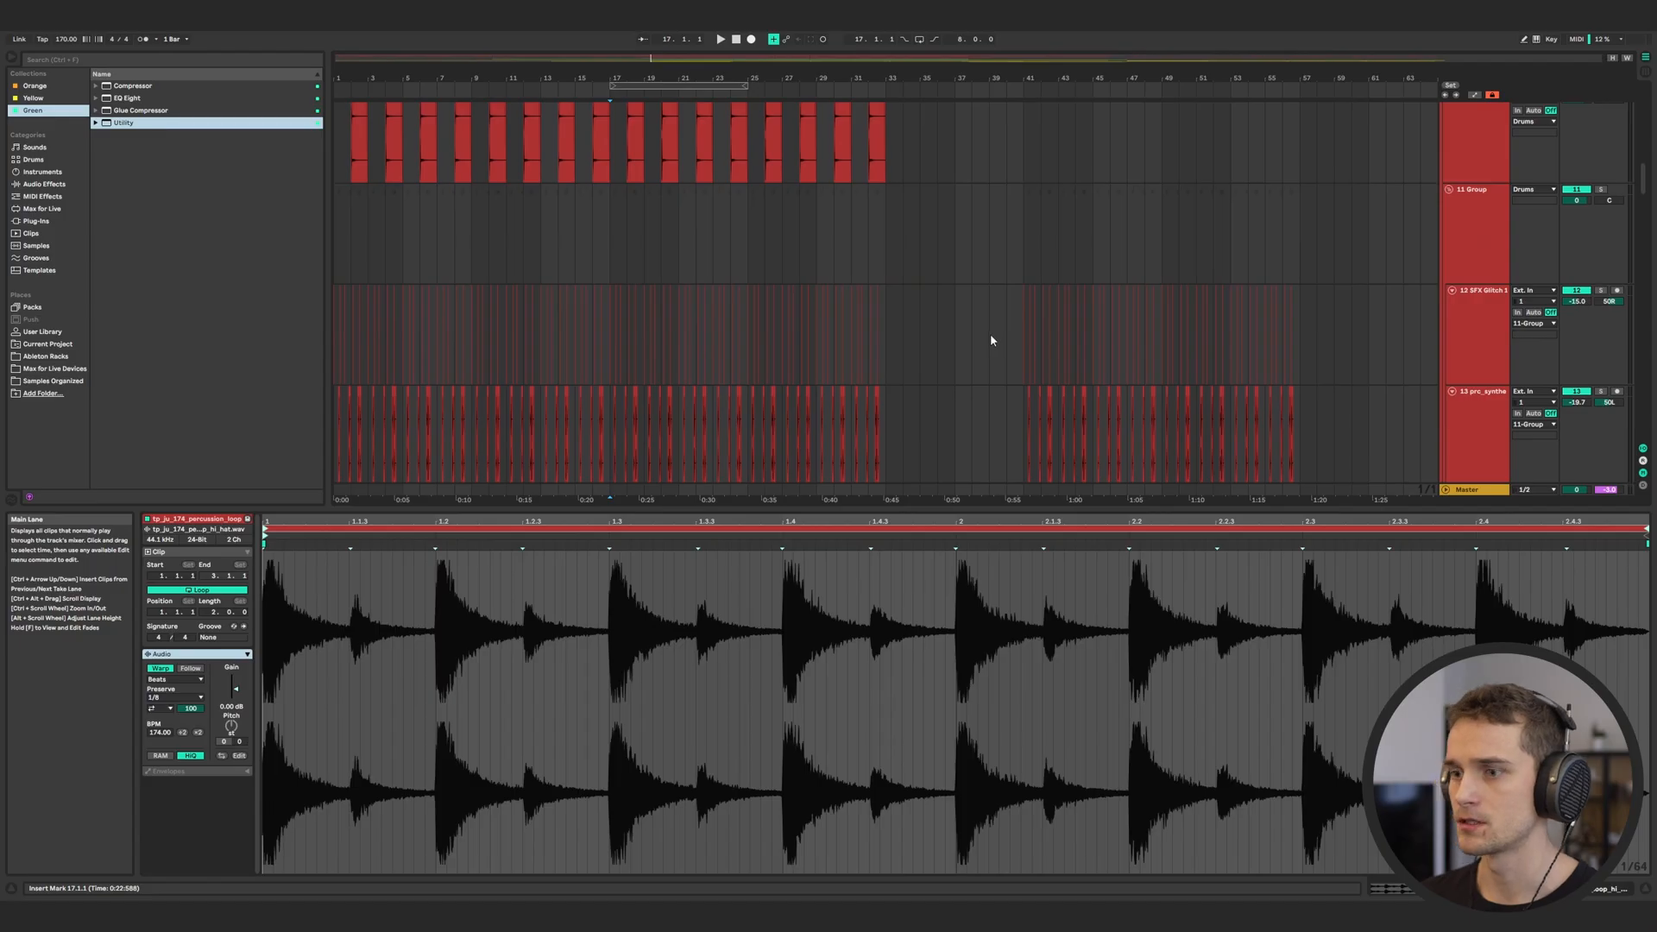
Fit the tracks to the arrangement height and review the drum layers, auditioning the soloed kick track from bar 17
{"action": "left_click", "coordinate": [972, 266]}
{"action": "key", "text": "h"}
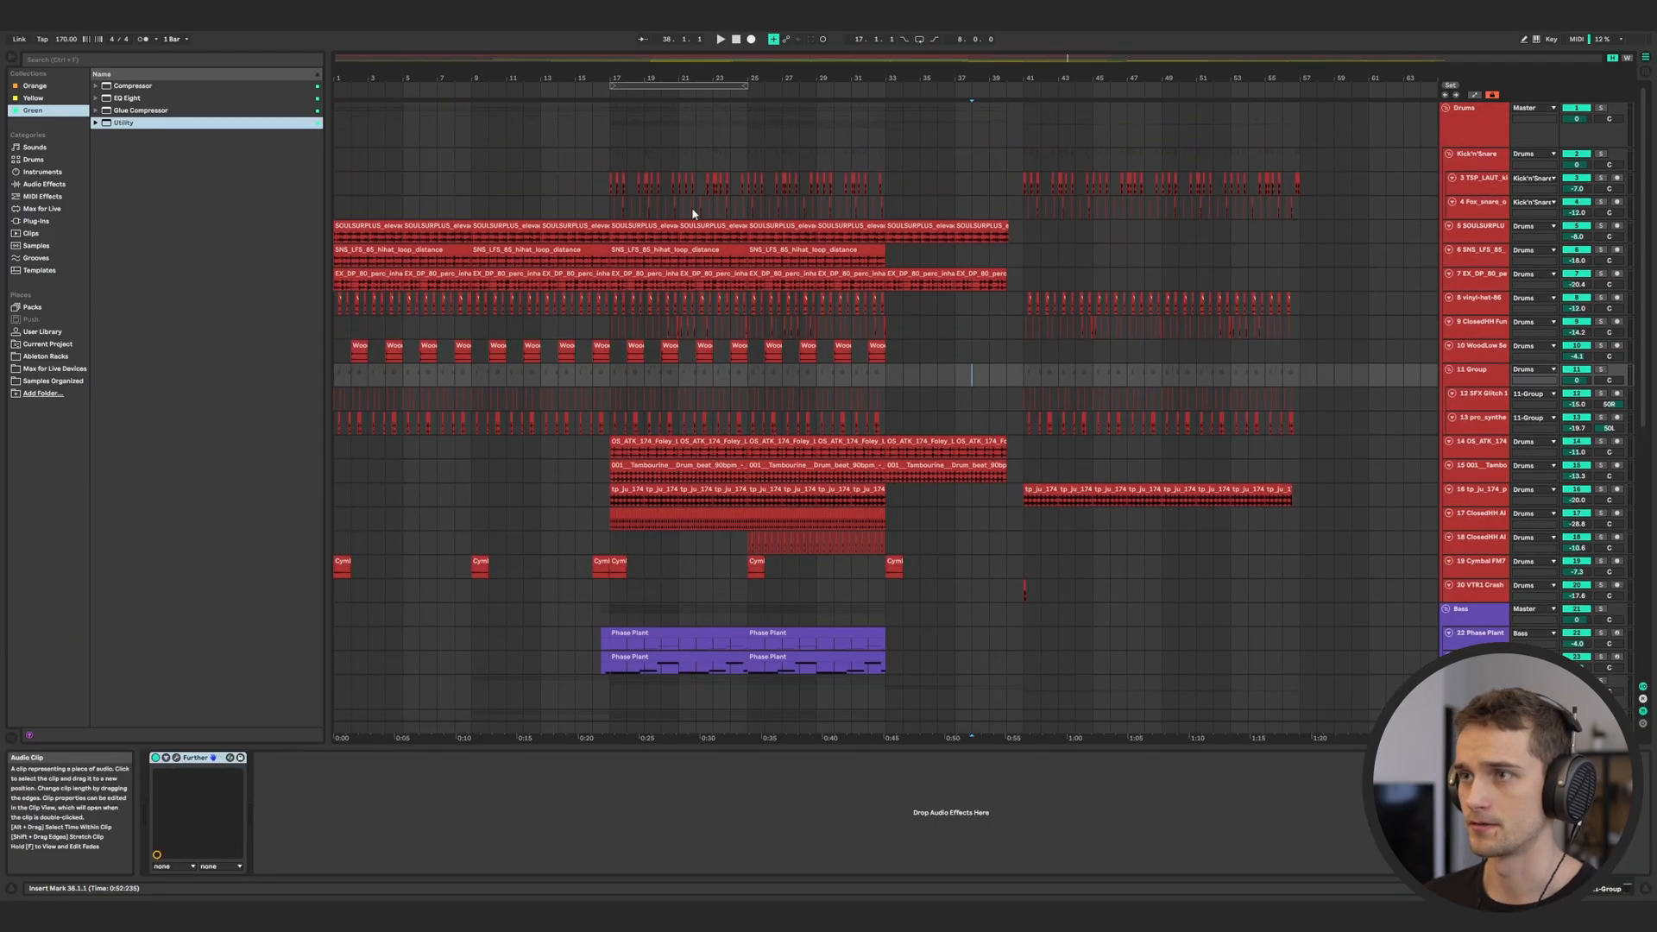
{"action": "left_click", "coordinate": [607, 185]}
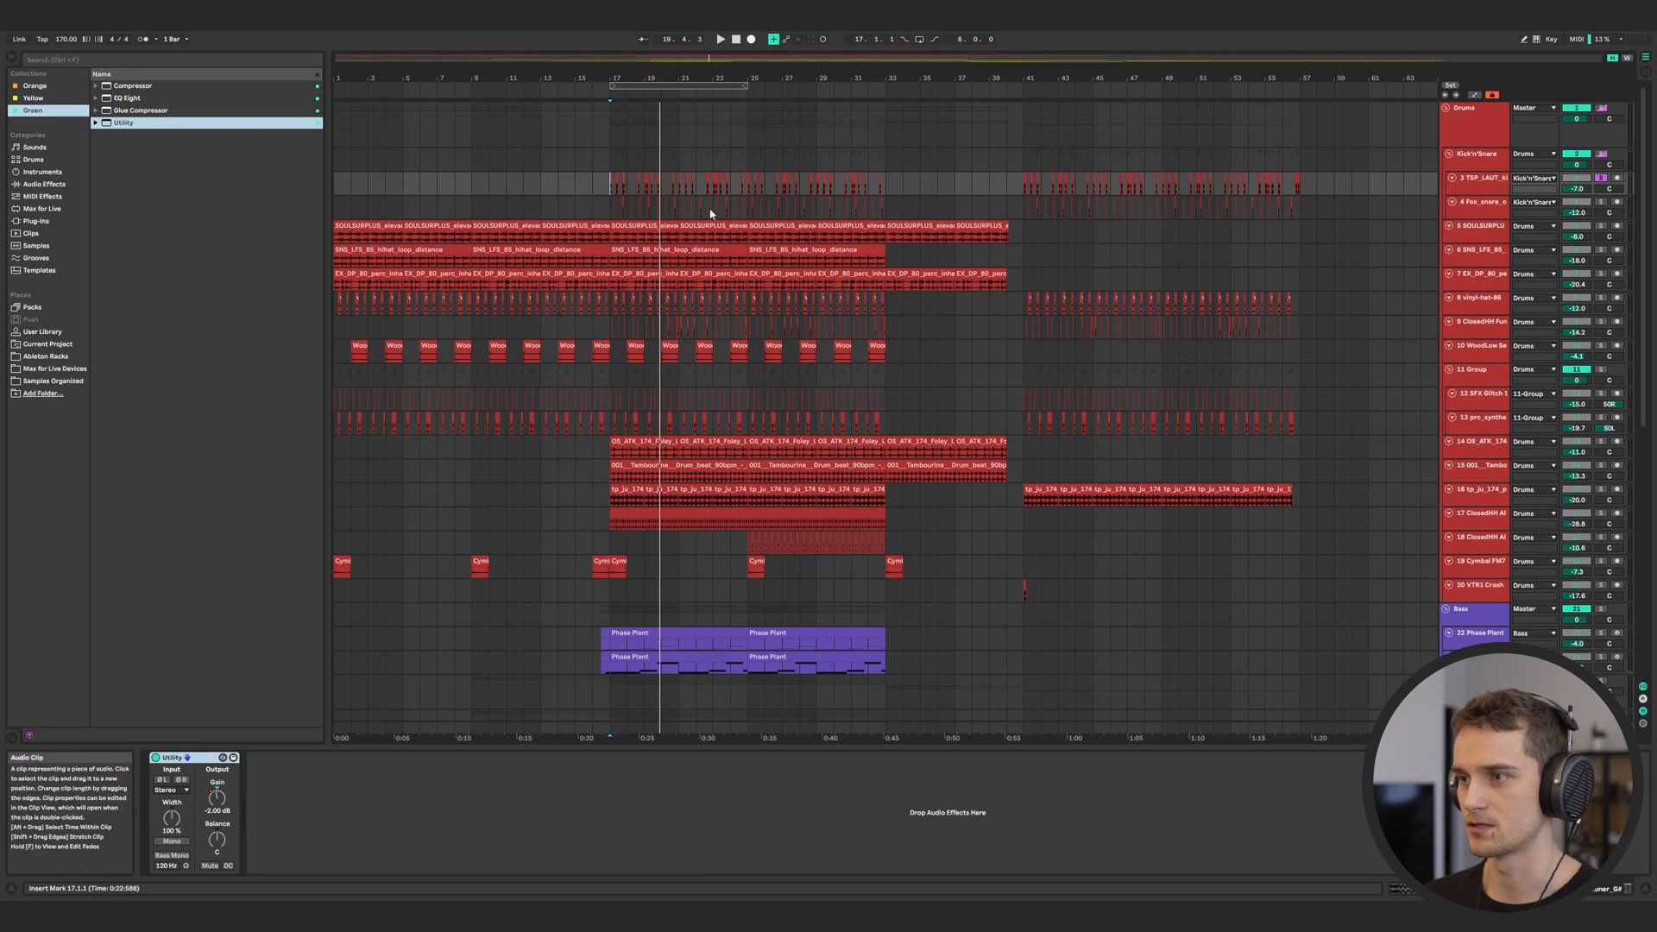
{"action": "scroll", "coordinate": [716, 207], "scroll_direction": "down", "scroll_amount": 1}
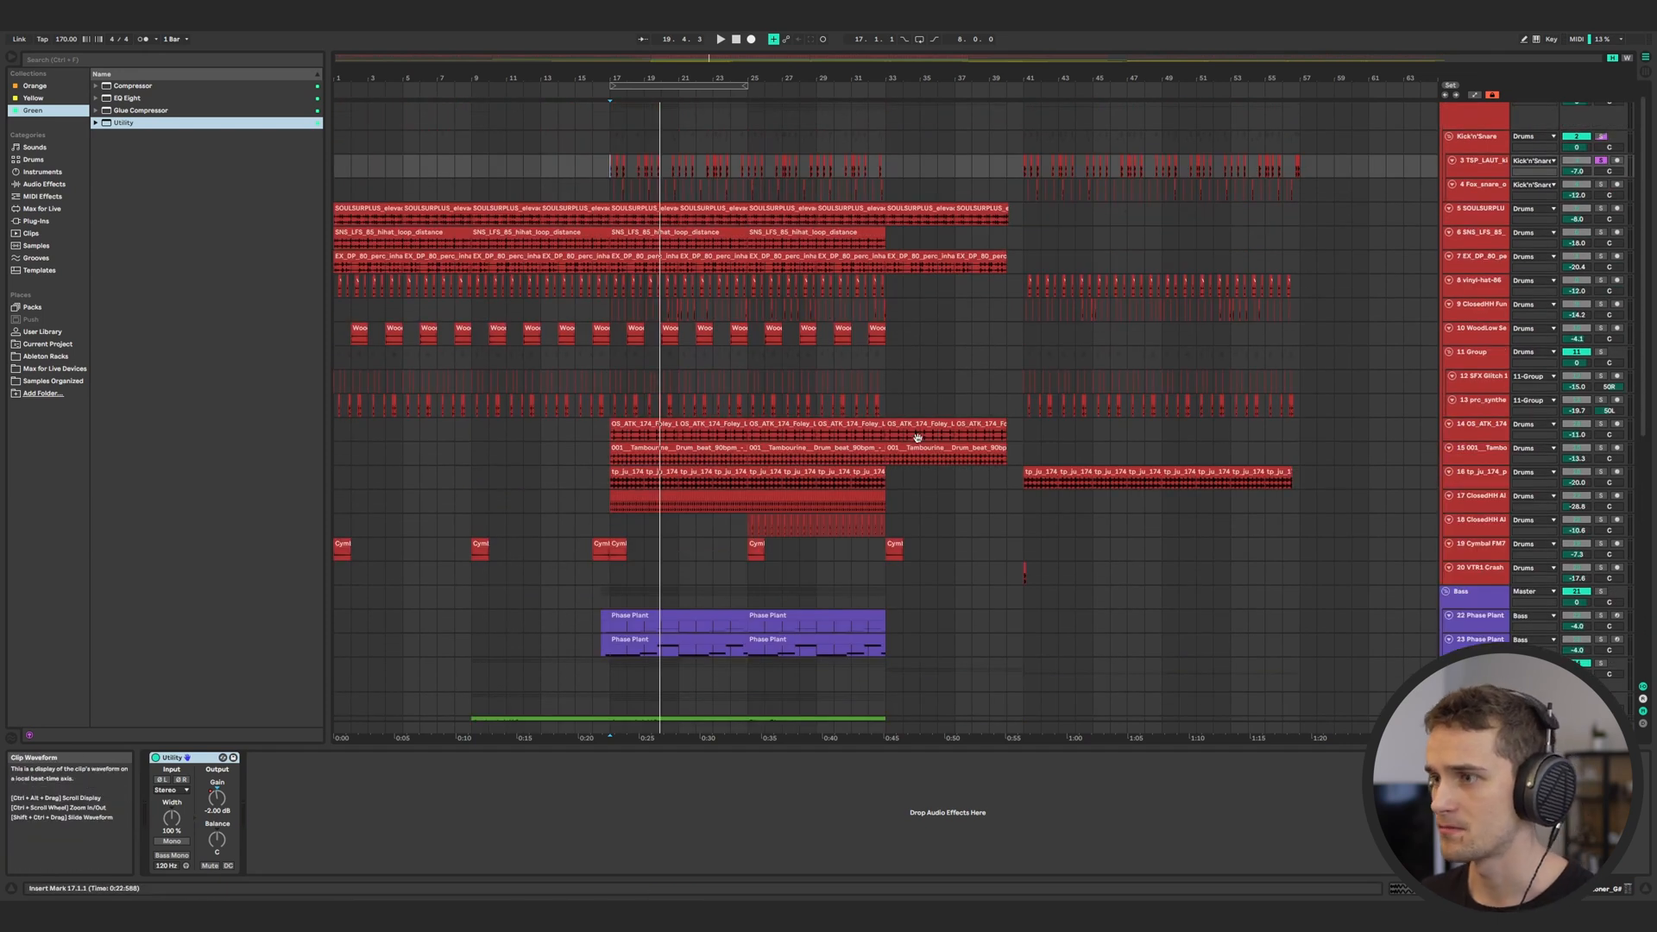
{"action": "scroll", "coordinate": [516, 367], "scroll_direction": "down", "scroll_amount": 10}
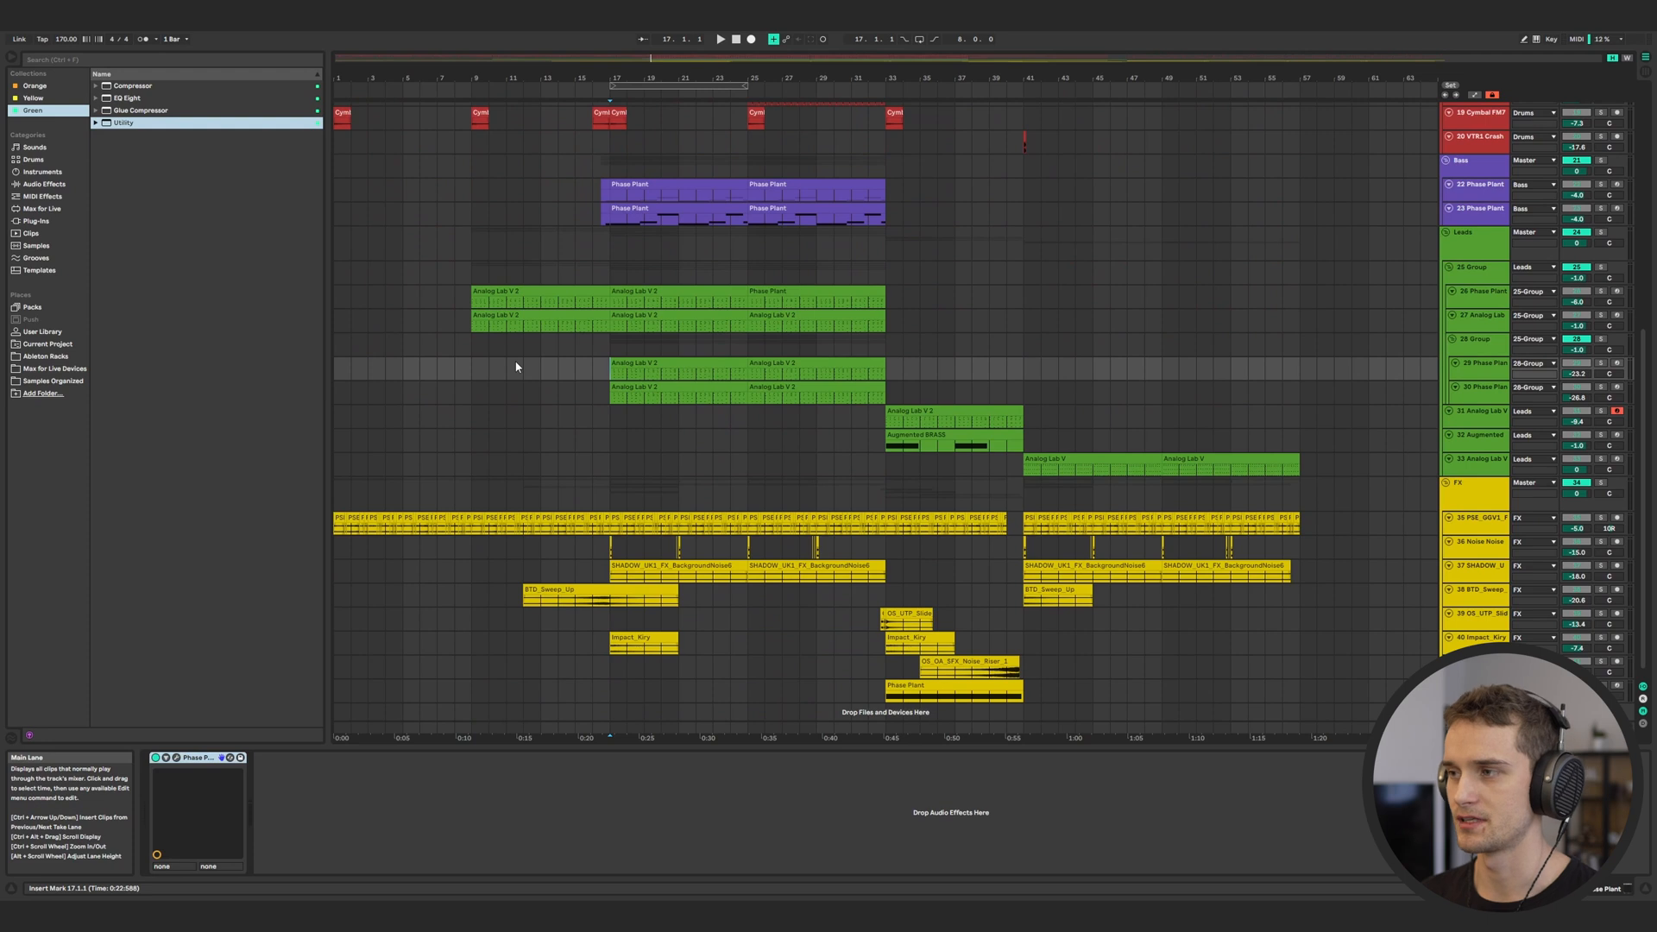
Examine the notes of the Analog Lab V lead clip at bar 41, and return to the leads at bar 17
{"action": "left_click", "coordinate": [1025, 471]}
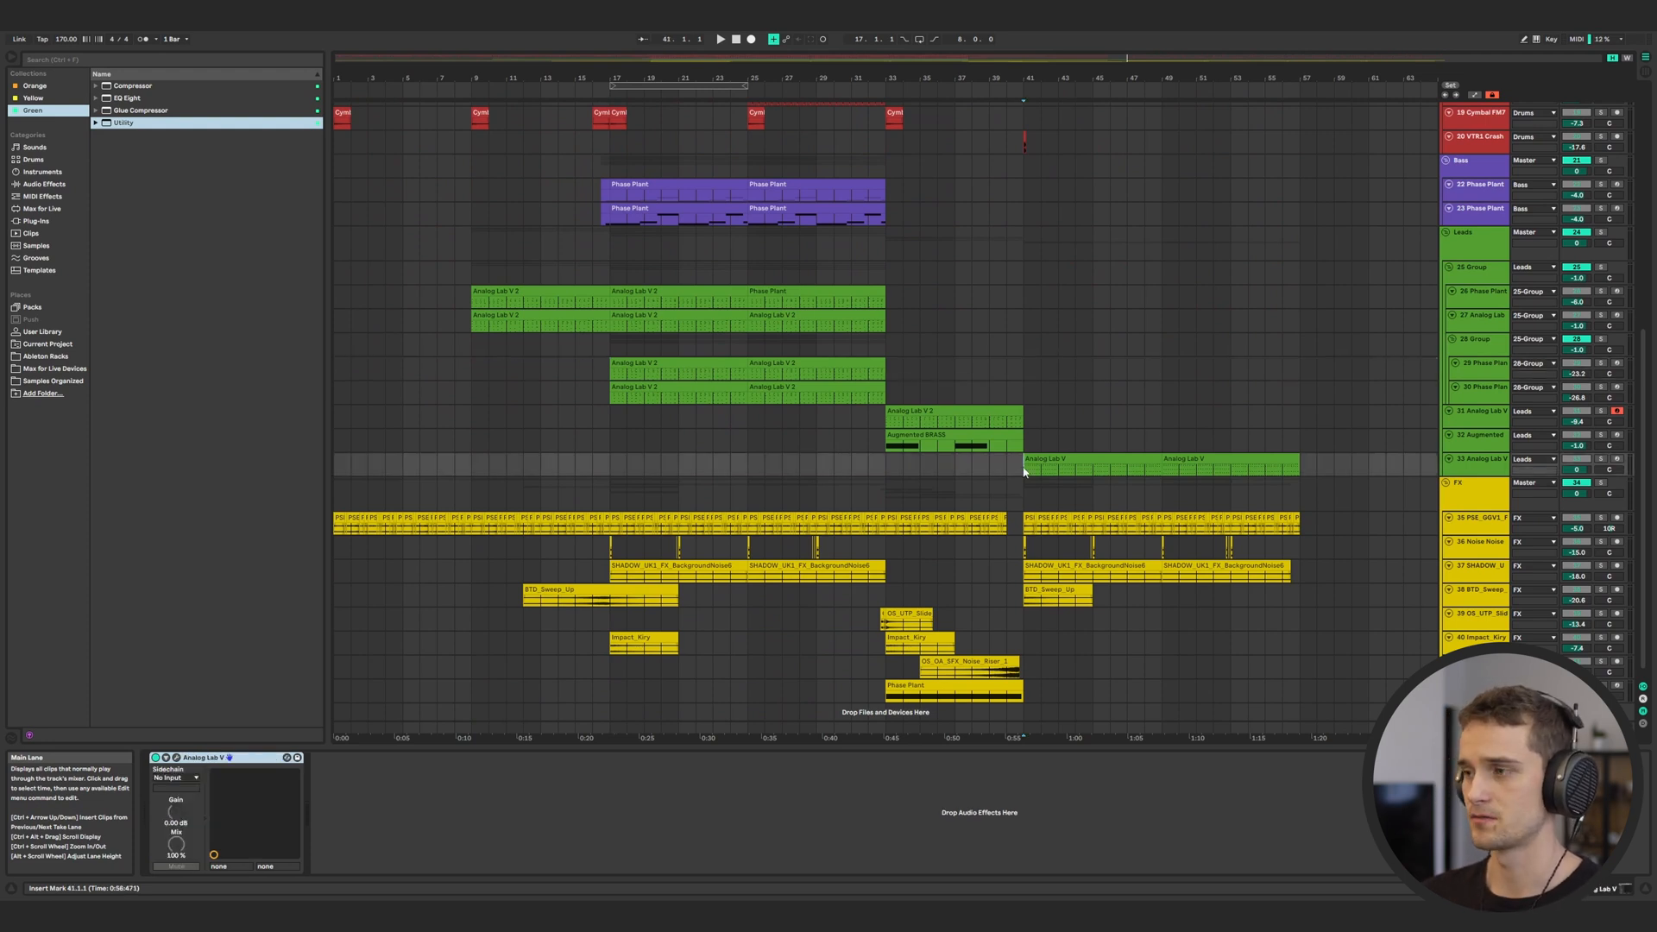
{"action": "double_click", "coordinate": [1084, 459]}
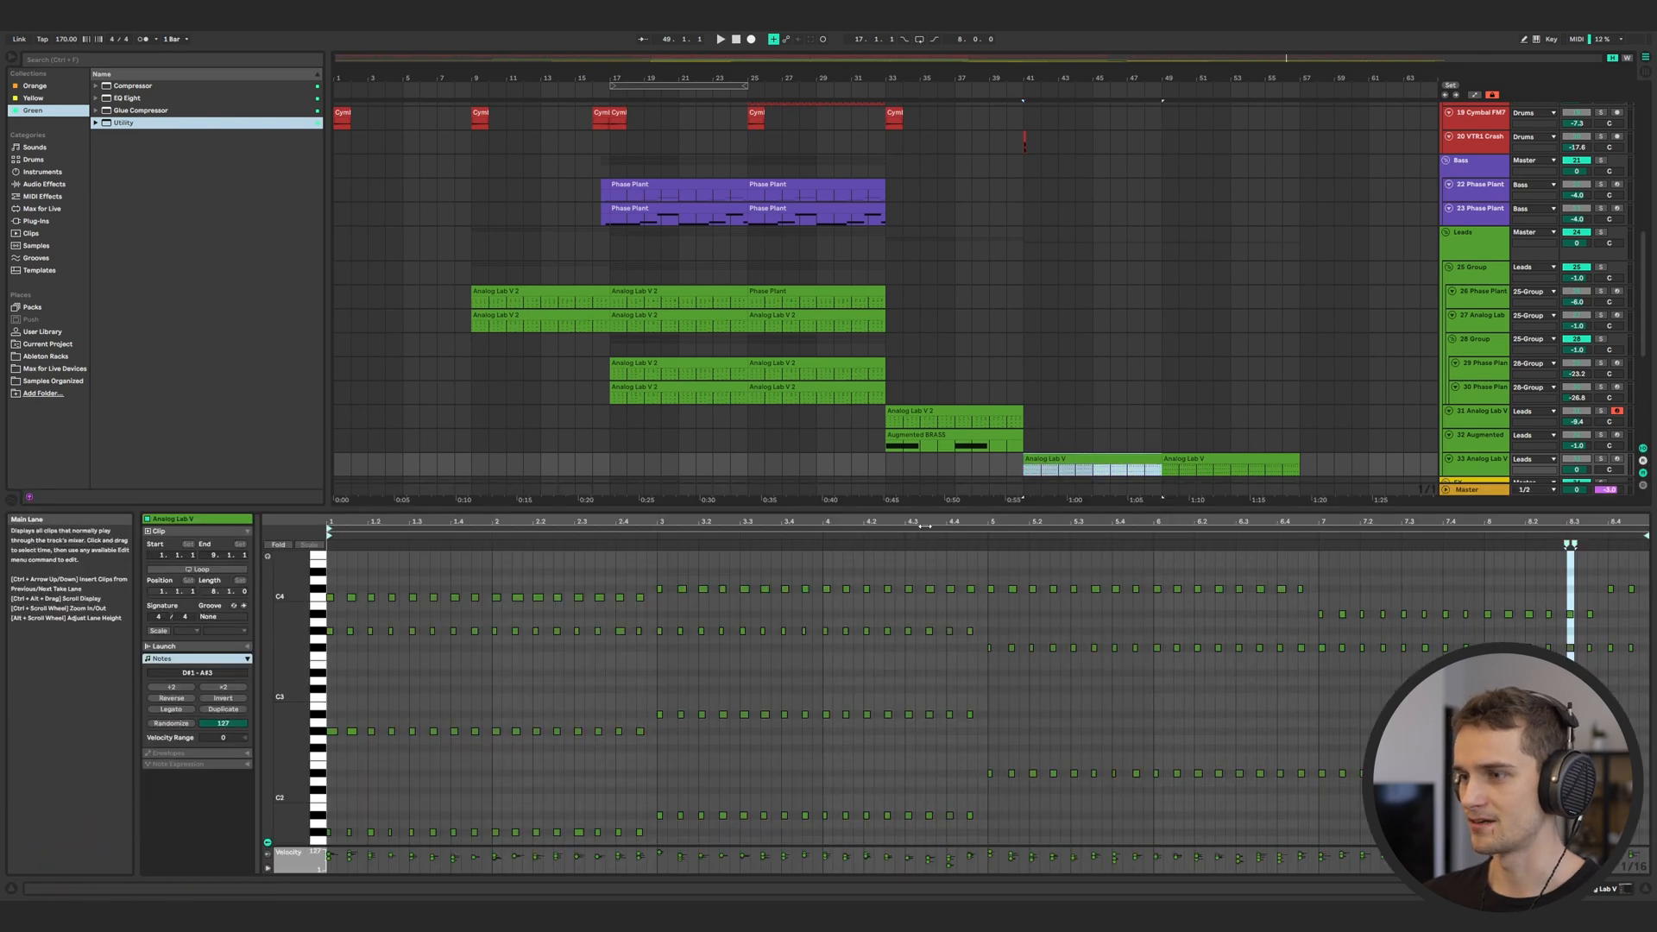
{"action": "left_click", "coordinate": [1025, 443]}
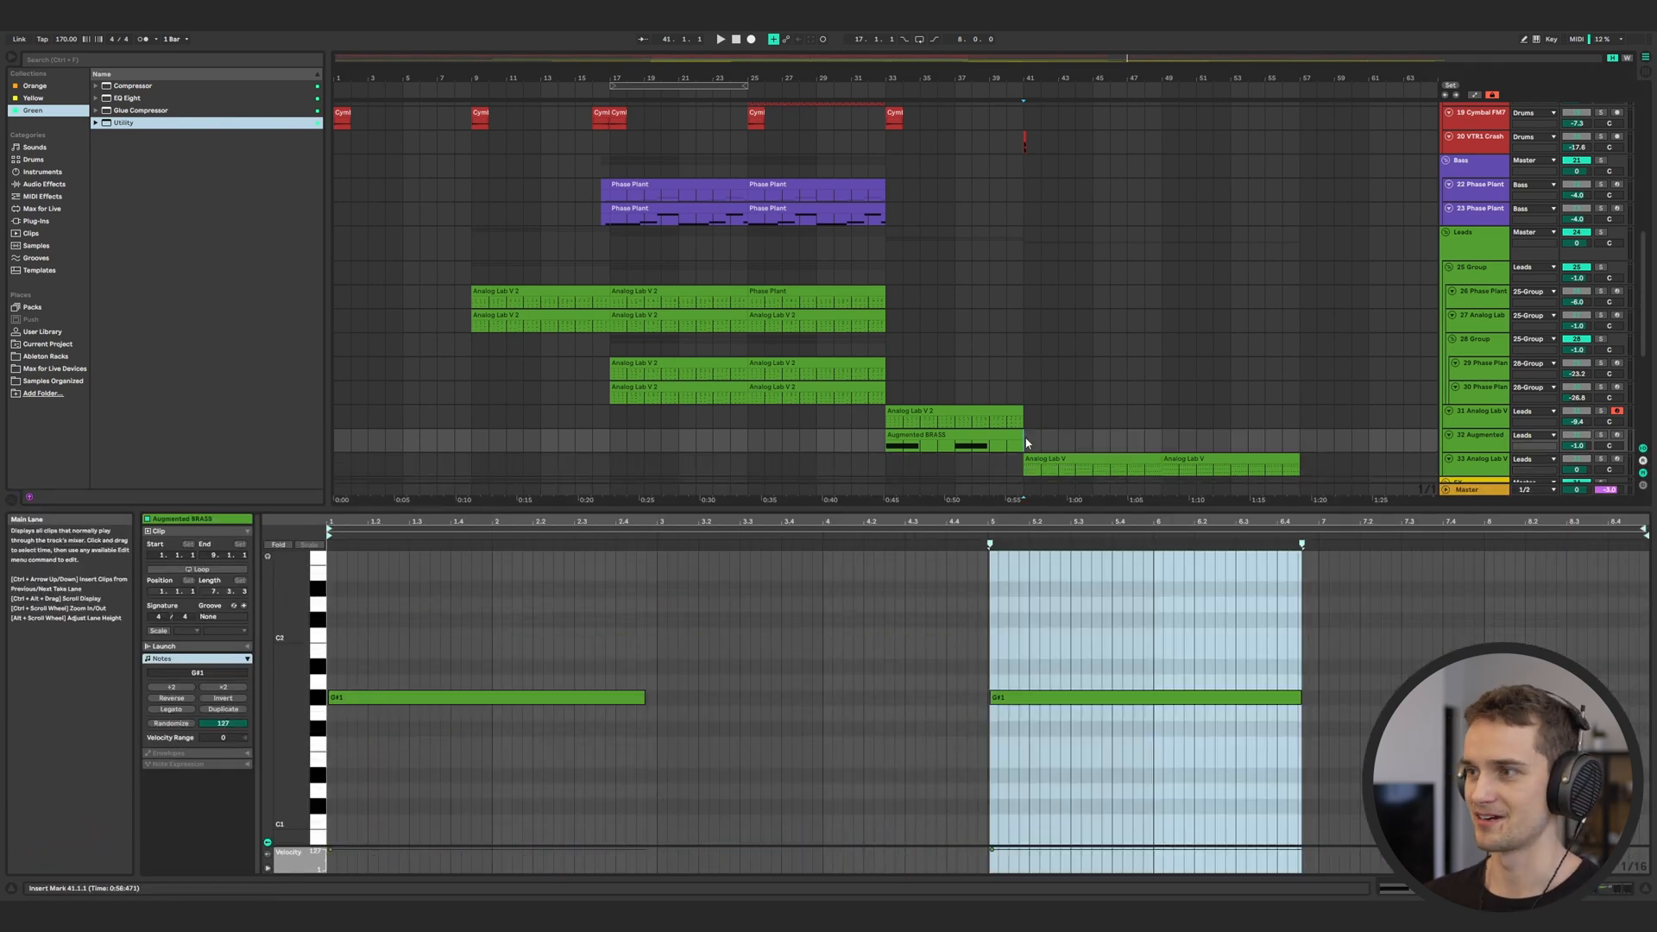
{"action": "left_click", "coordinate": [607, 307]}
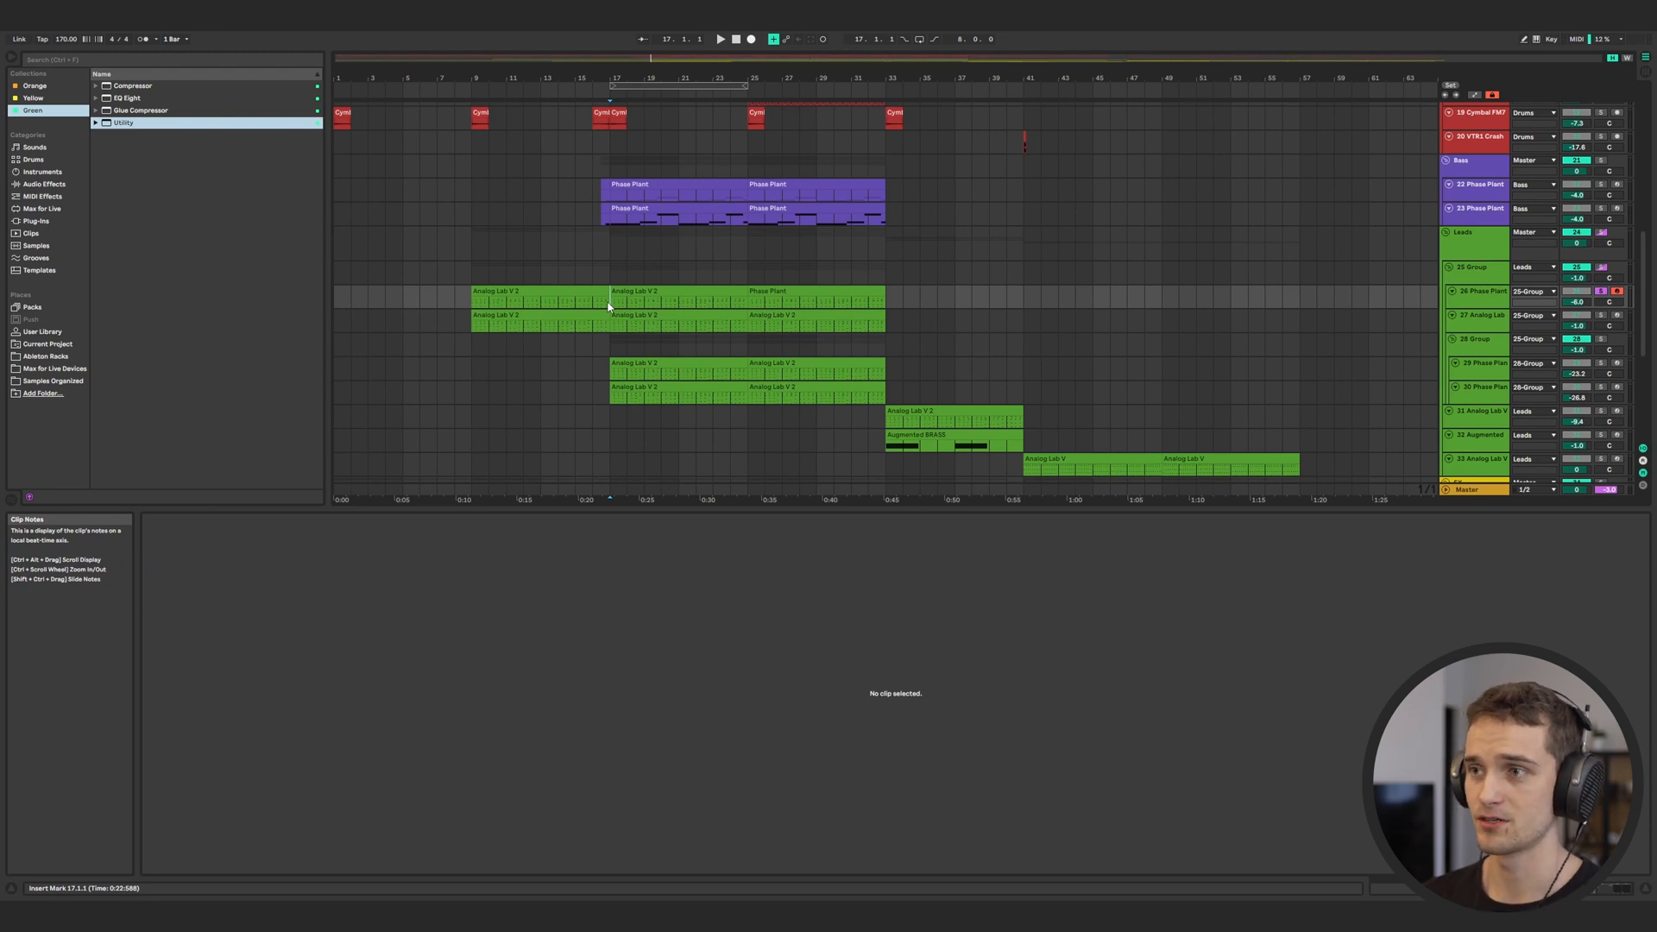
Play the arrangement from bar 1 up to bar 41 with the bar-41 Analog Lab V lead track muted
{"action": "scroll", "coordinate": [1024, 385], "scroll_direction": "down", "scroll_amount": 2}
{"action": "left_click", "coordinate": [1025, 380]}
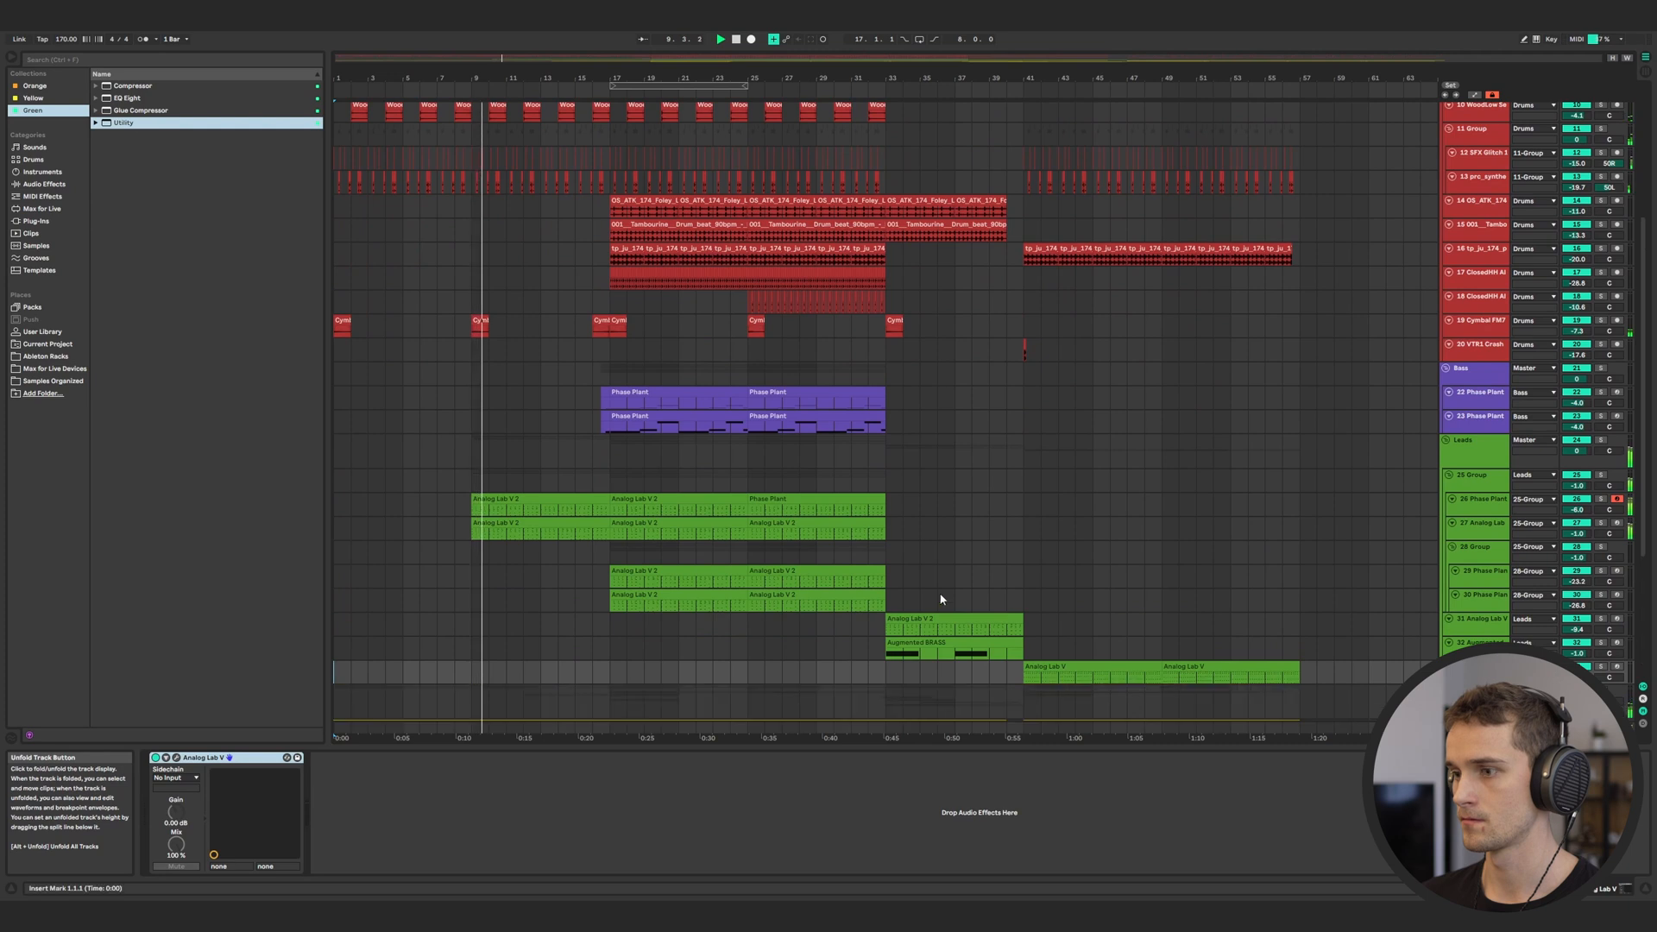
{"action": "scroll", "coordinate": [941, 599], "scroll_direction": "down", "scroll_amount": 5}
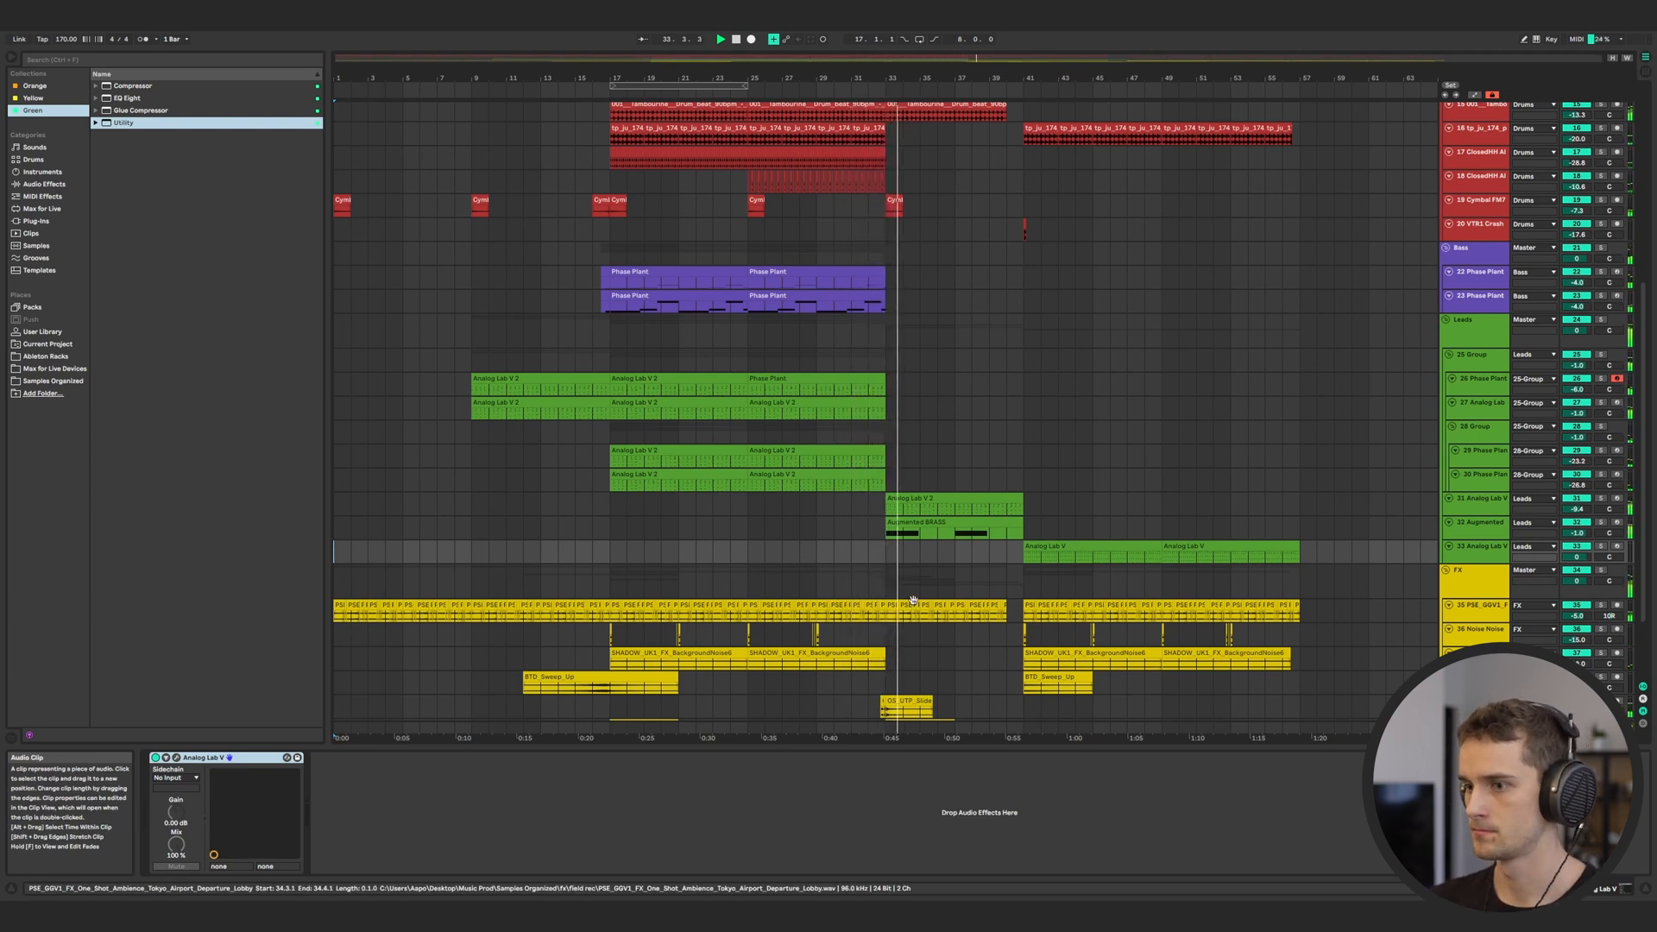
{"action": "left_click", "coordinate": [1579, 549]}
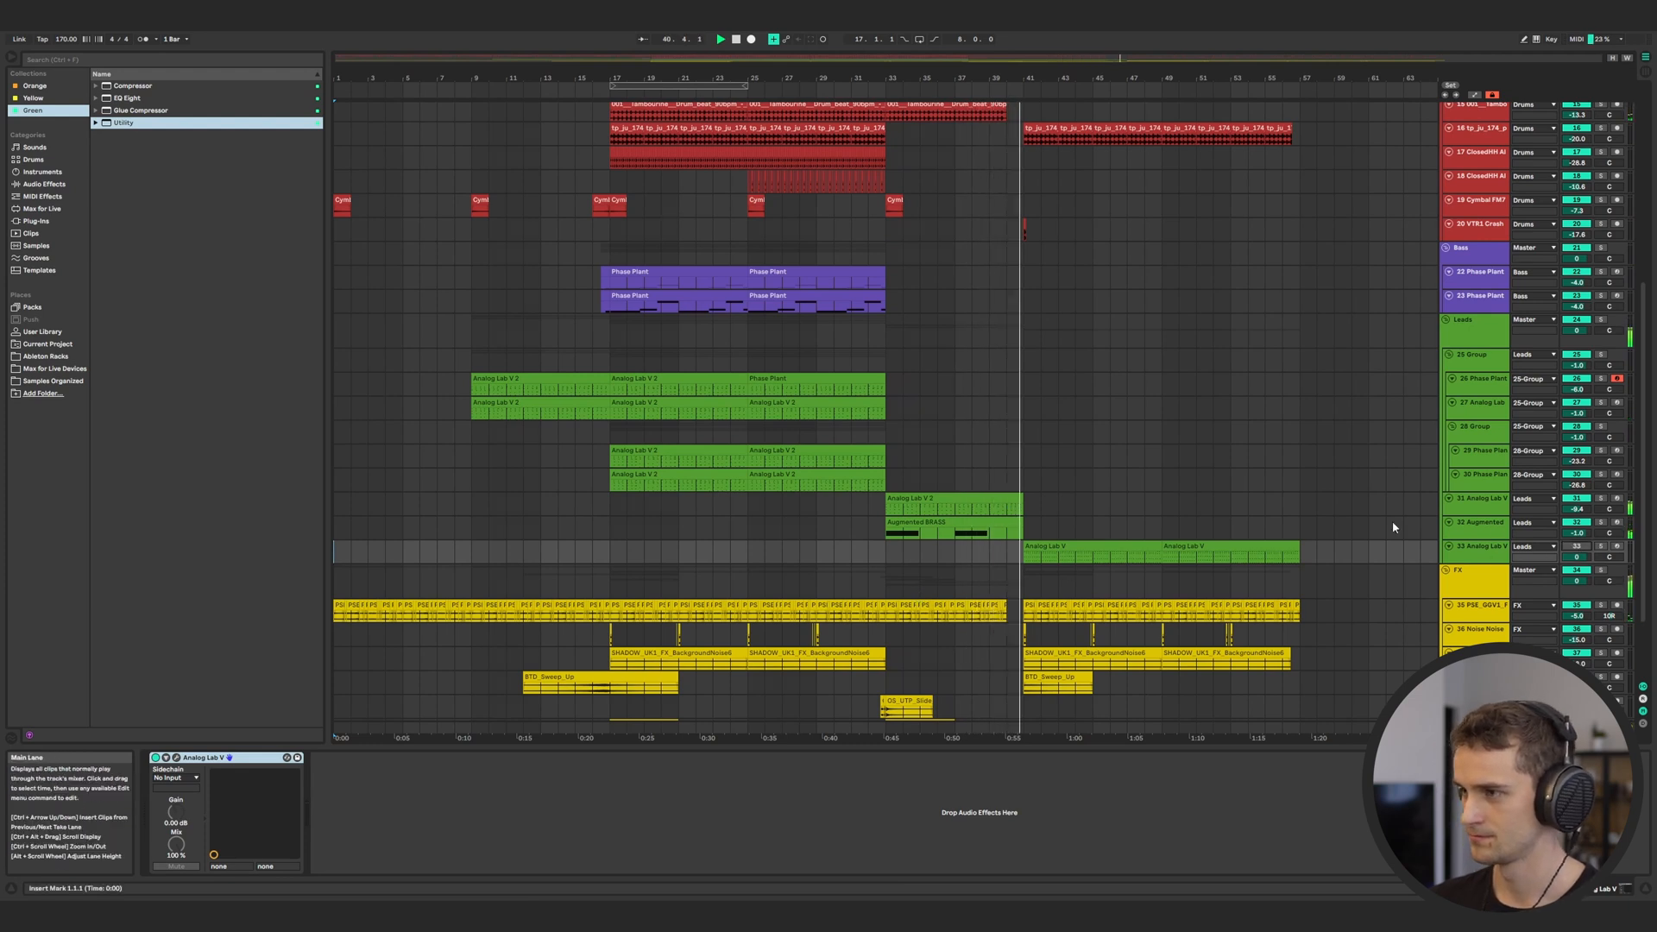
{"action": "key", "text": "space"}
Solo the Analog Lab V lead track that starts at bar 41 and set the playback position to bar 41
{"action": "key", "text": "s"}
{"action": "left_click", "coordinate": [1013, 550]}
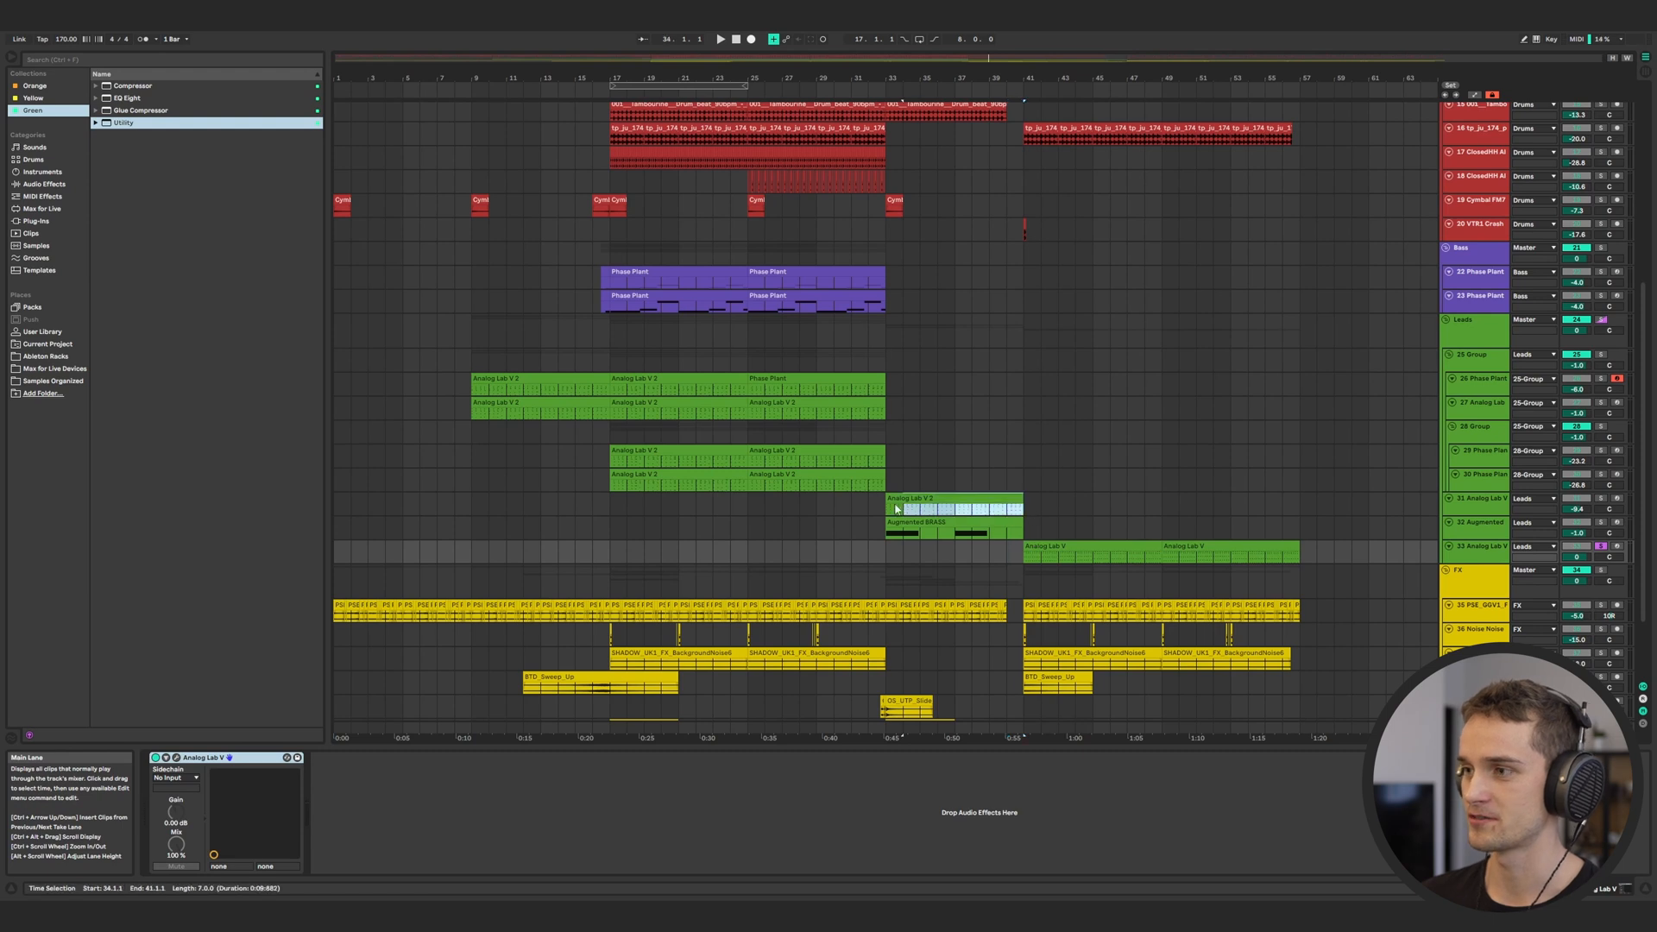
{"action": "left_click", "coordinate": [1029, 511]}
{"action": "left_click", "coordinate": [1029, 541]}
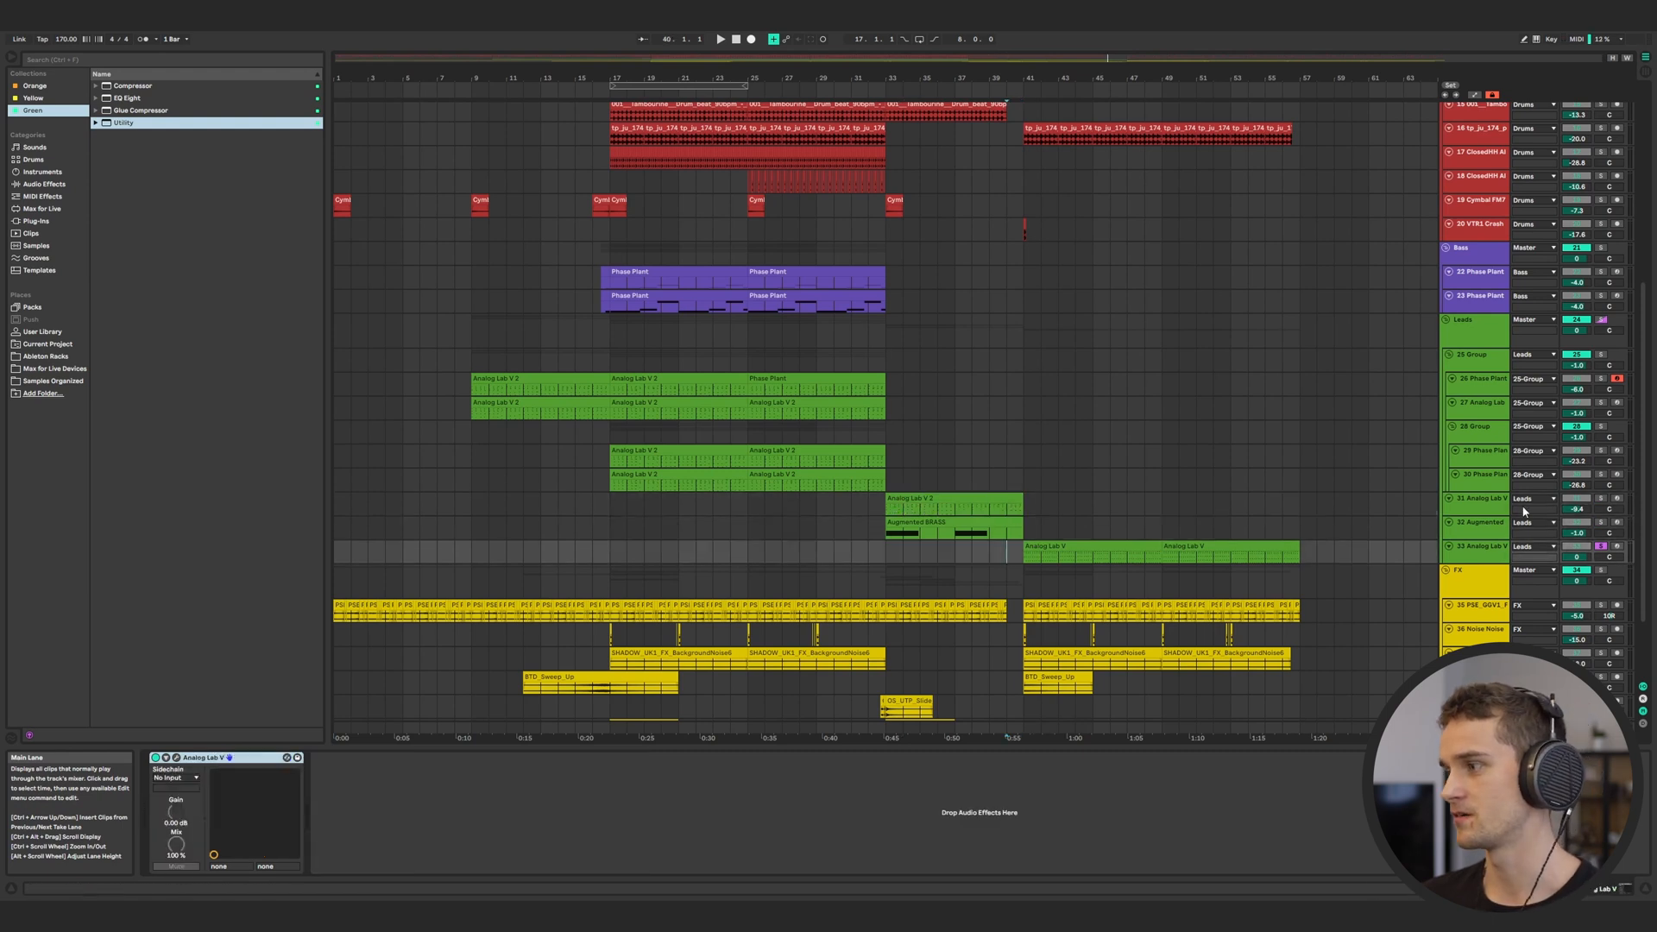
{"action": "left_click", "coordinate": [1026, 558]}
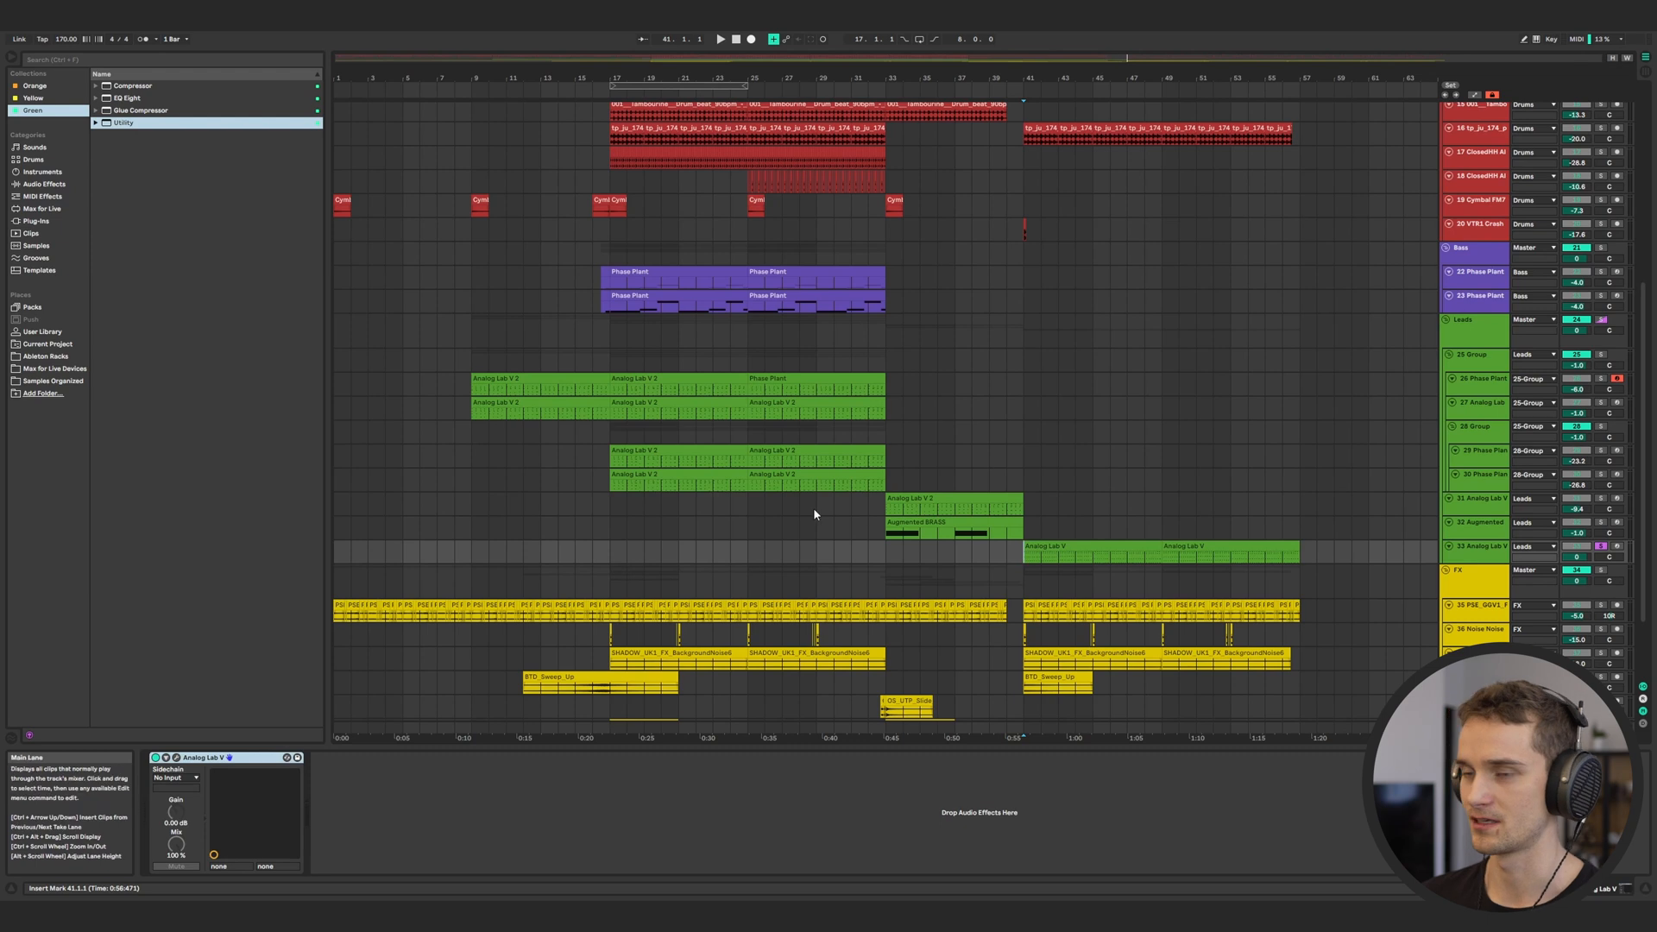
Play the transition from bar 33 into the bar-41 lead part, and stop with the position back at bar 41
{"action": "key", "text": "space"}
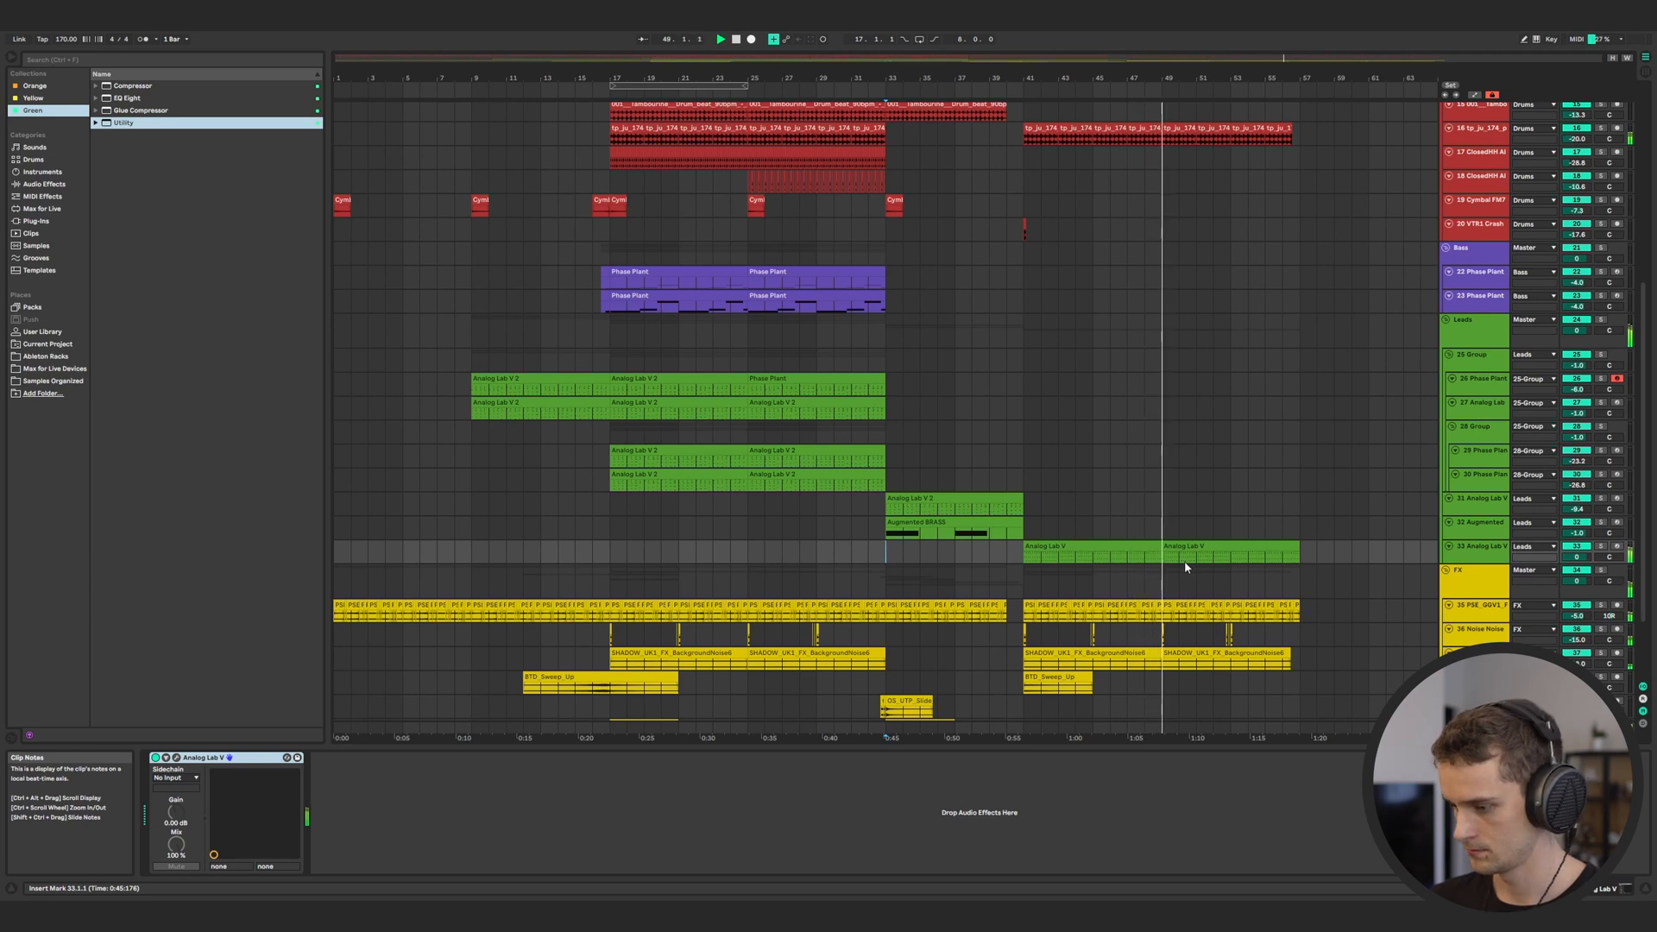
{"action": "left_click", "coordinate": [1025, 559]}
{"action": "key", "text": "space"}
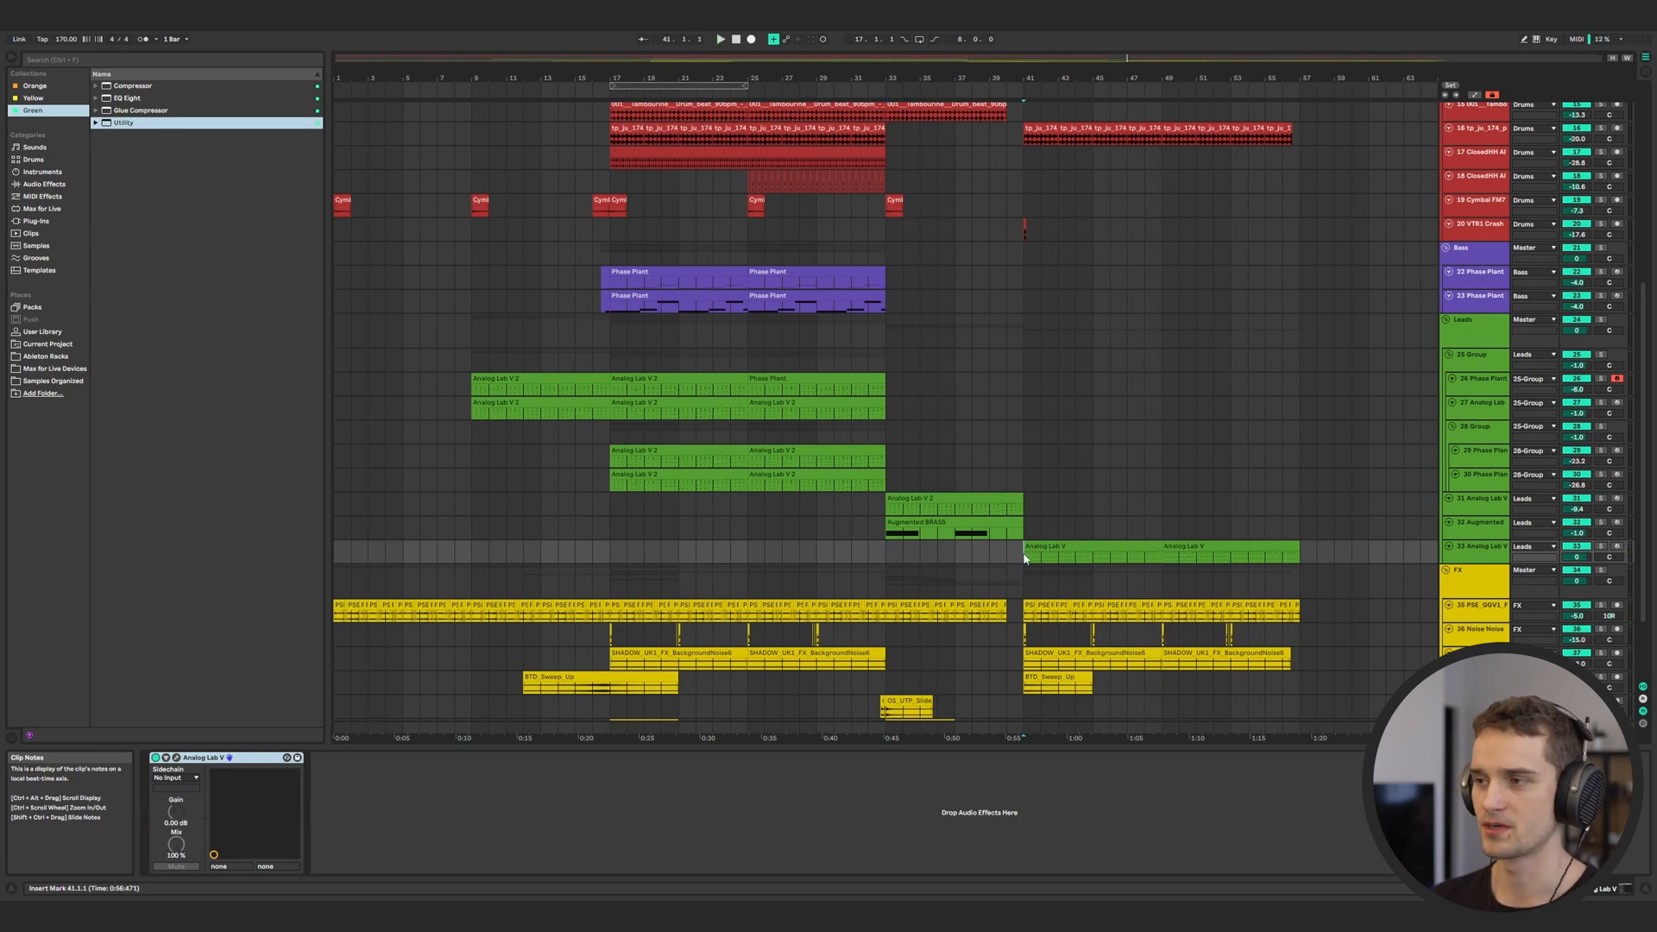
{"action": "left_click_drag", "start_coordinate": [894, 510], "coordinate": [1299, 510]}
{"action": "left_click", "coordinate": [1024, 510]}
{"action": "left_click", "coordinate": [1301, 508]}
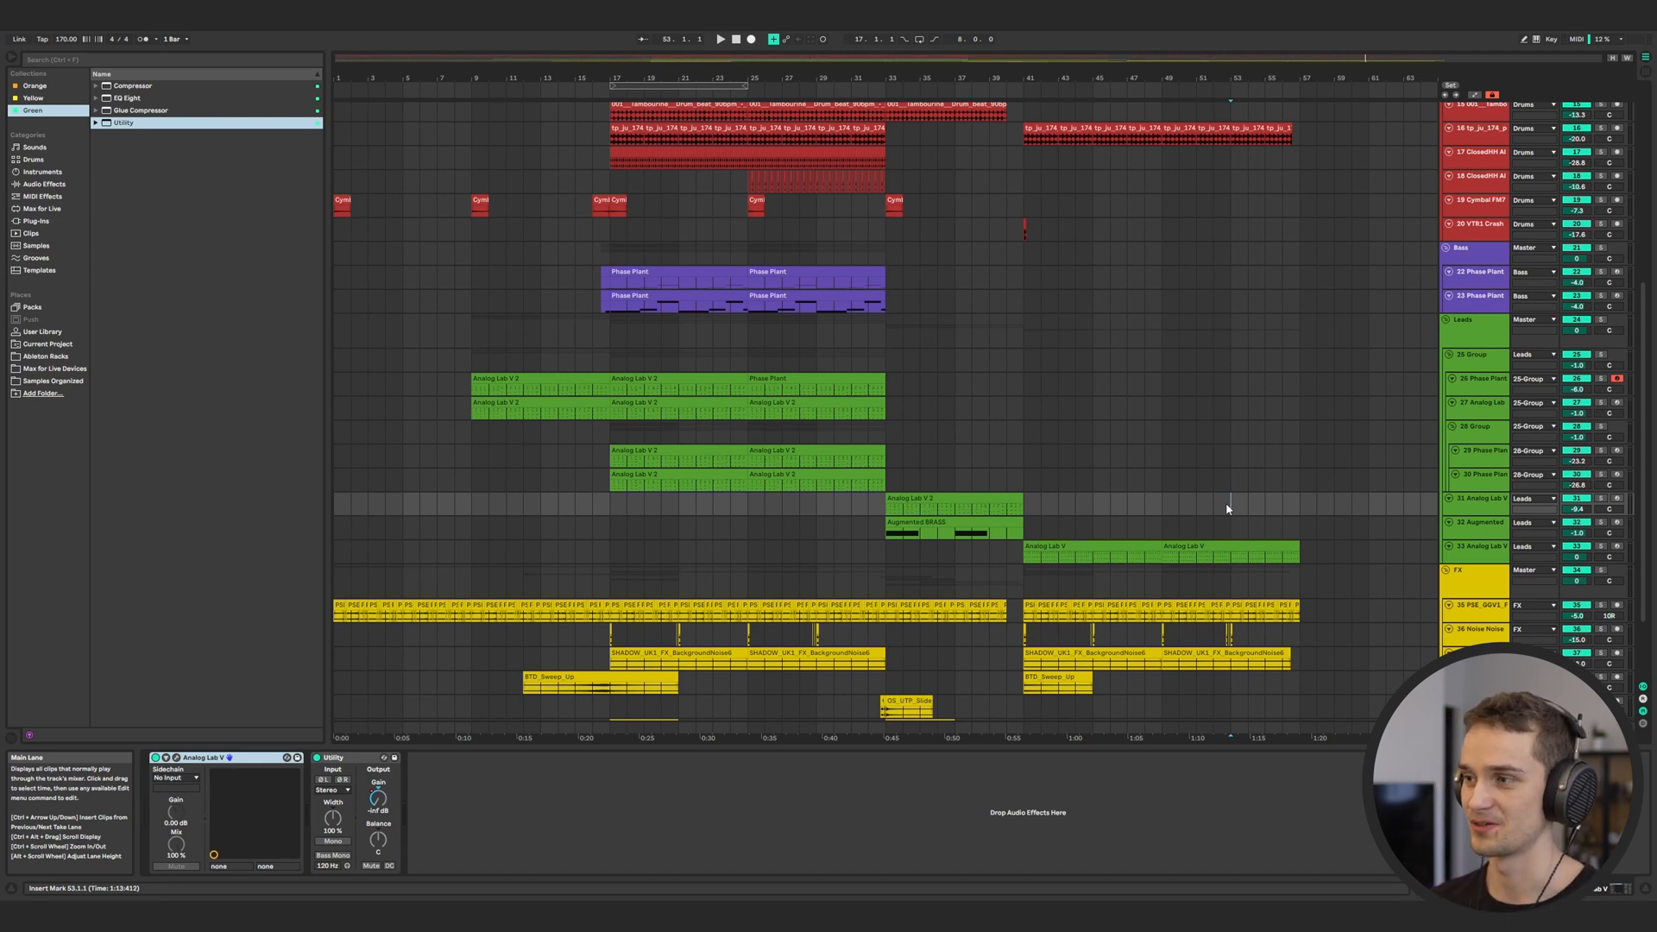
{"action": "left_click", "coordinate": [1144, 507]}
{"action": "left_click", "coordinate": [1111, 506]}
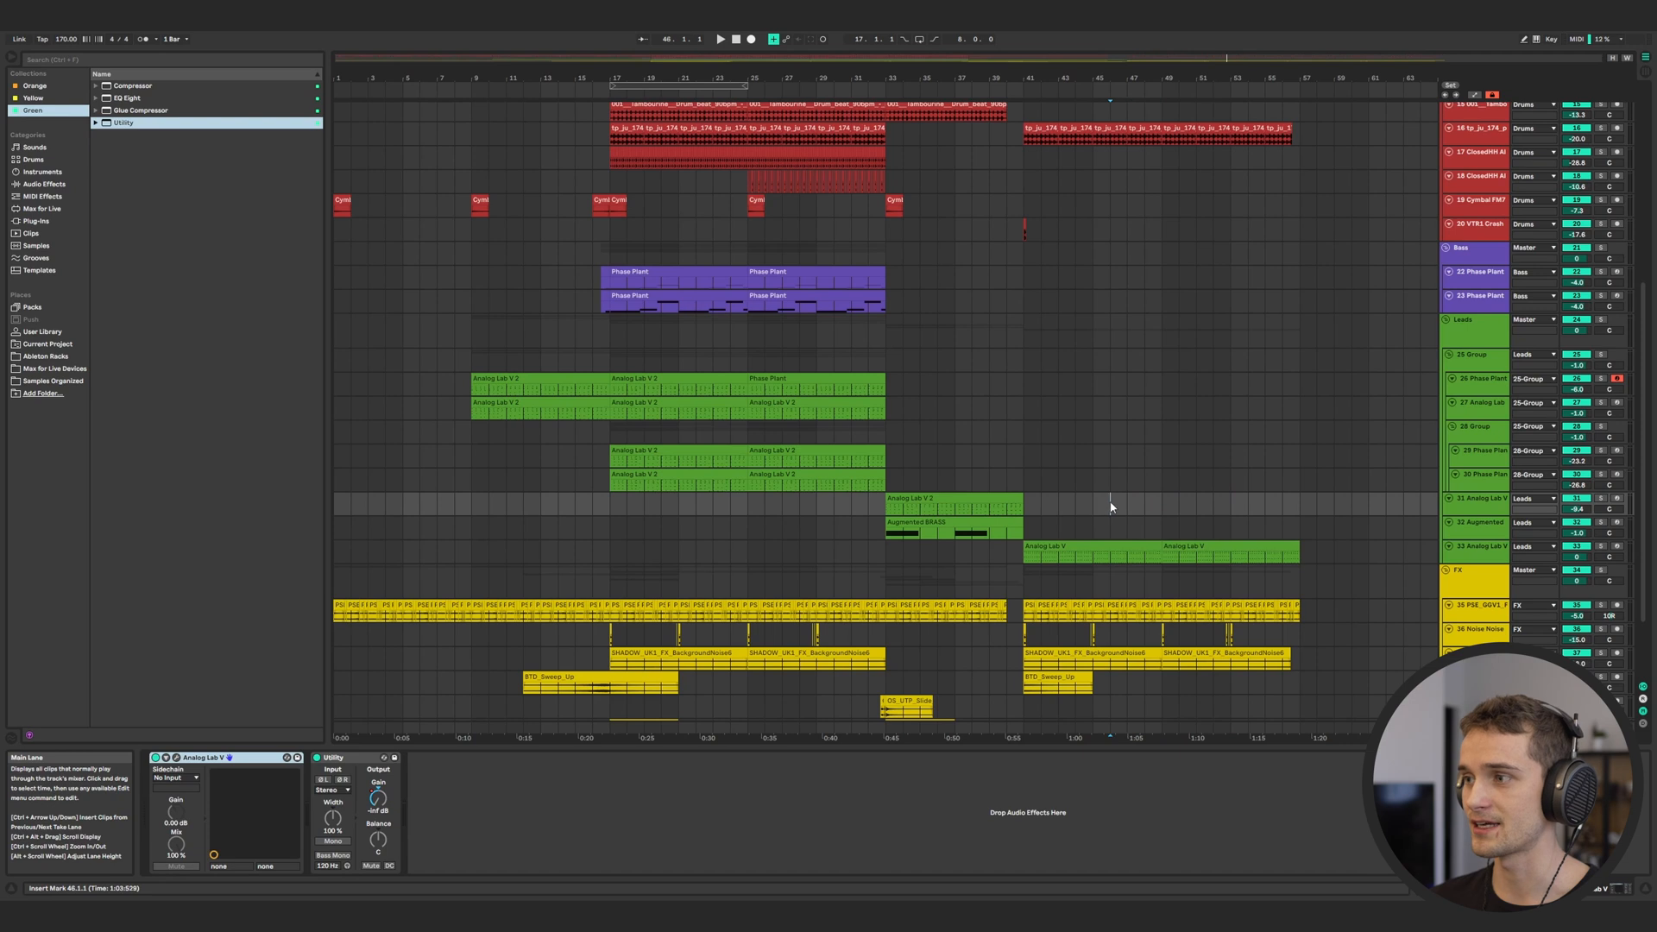
{"action": "left_click", "coordinate": [1029, 513]}
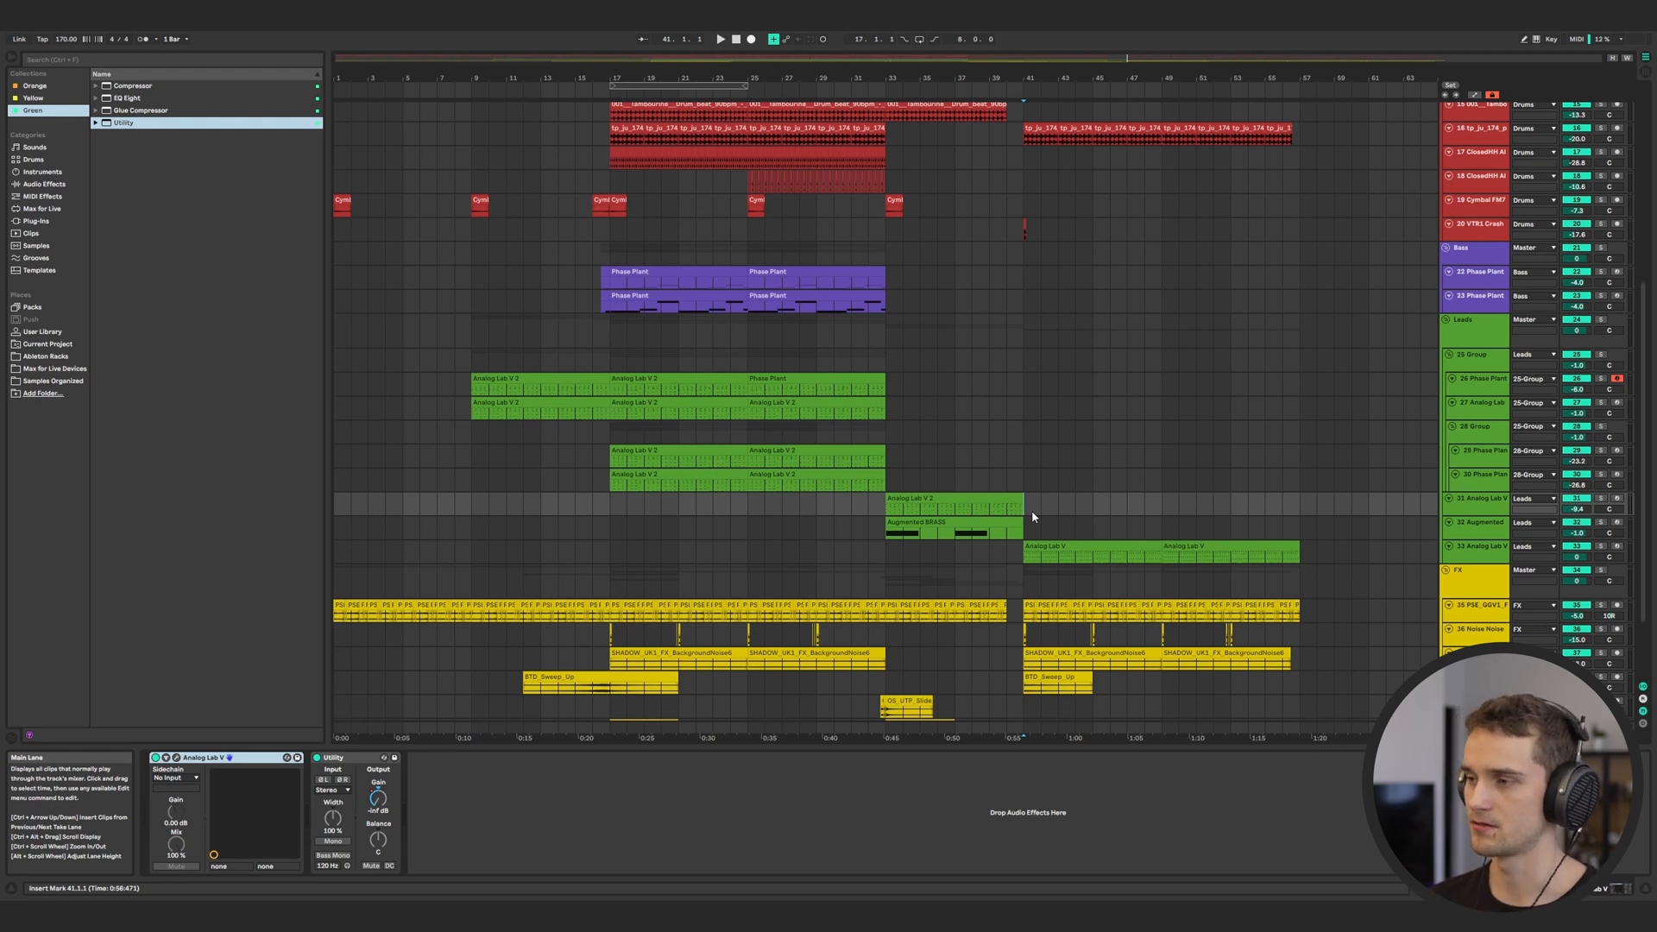
Audition the soloed Analog Lab V lead part from bar 41
{"action": "left_click", "coordinate": [1091, 546]}
{"action": "left_click", "coordinate": [1599, 547]}
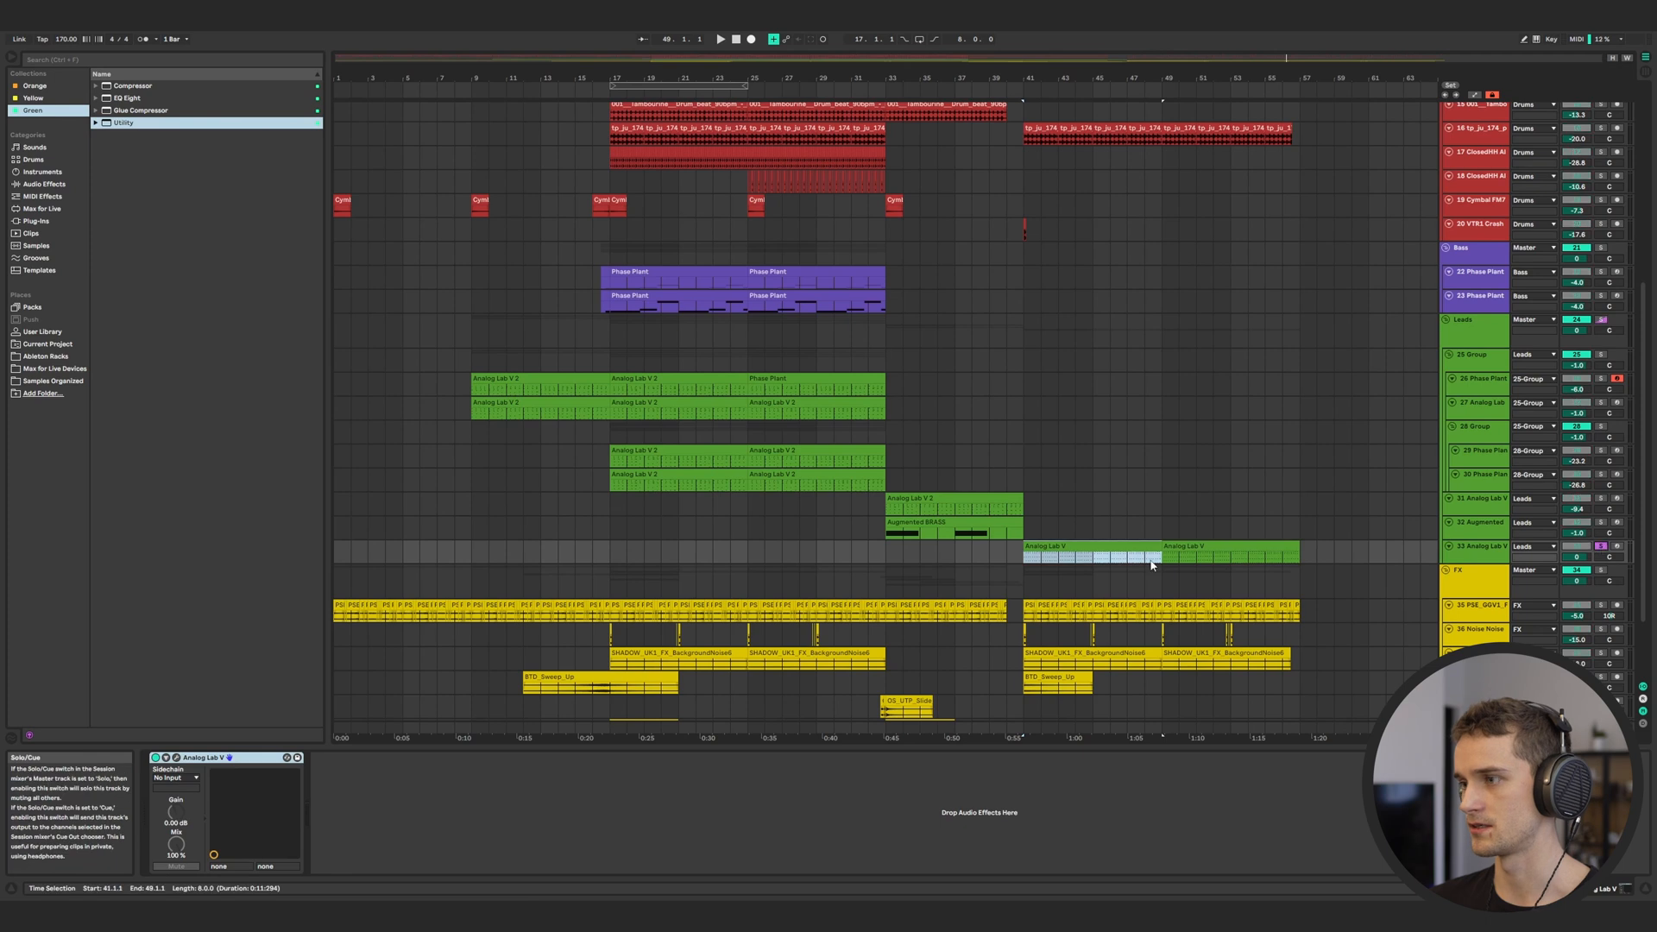
{"action": "key", "text": "space"}
{"action": "key", "text": "space"}
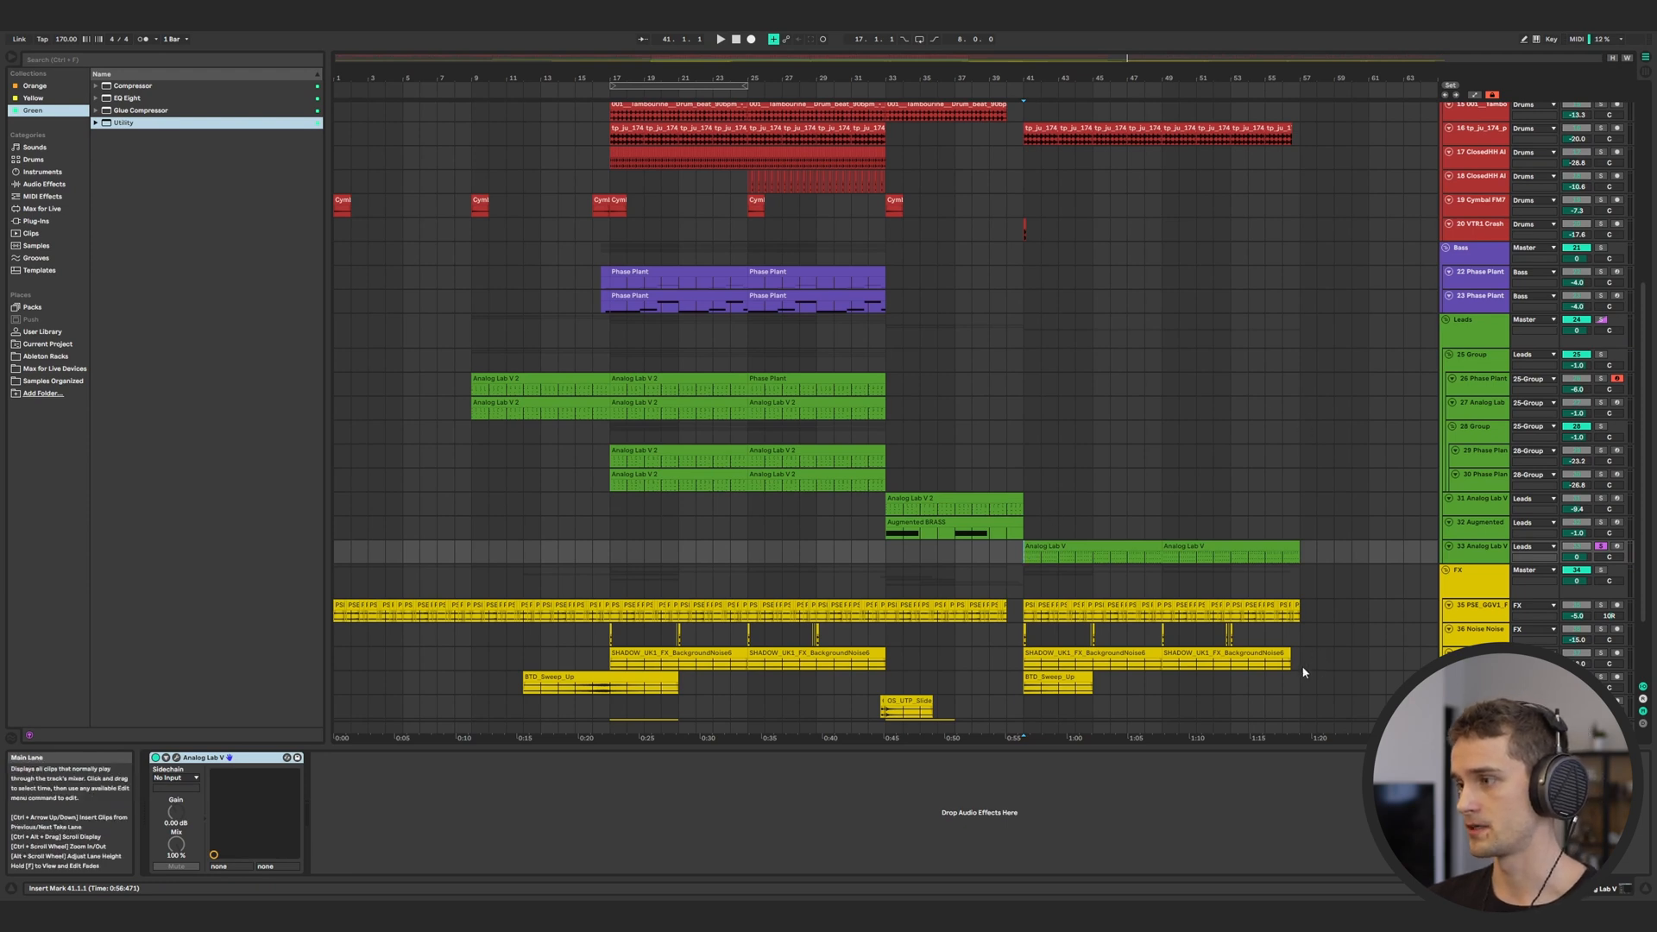
Duplicate bars 41 to 57 across the Drums, Bass, Leads and FX groups so the section repeats until bar 73
{"action": "left_click_drag", "start_coordinate": [1296, 639], "coordinate": [1025, 113]}
{"action": "left_click_drag", "start_coordinate": [1300, 292], "coordinate": [1025, 110]}
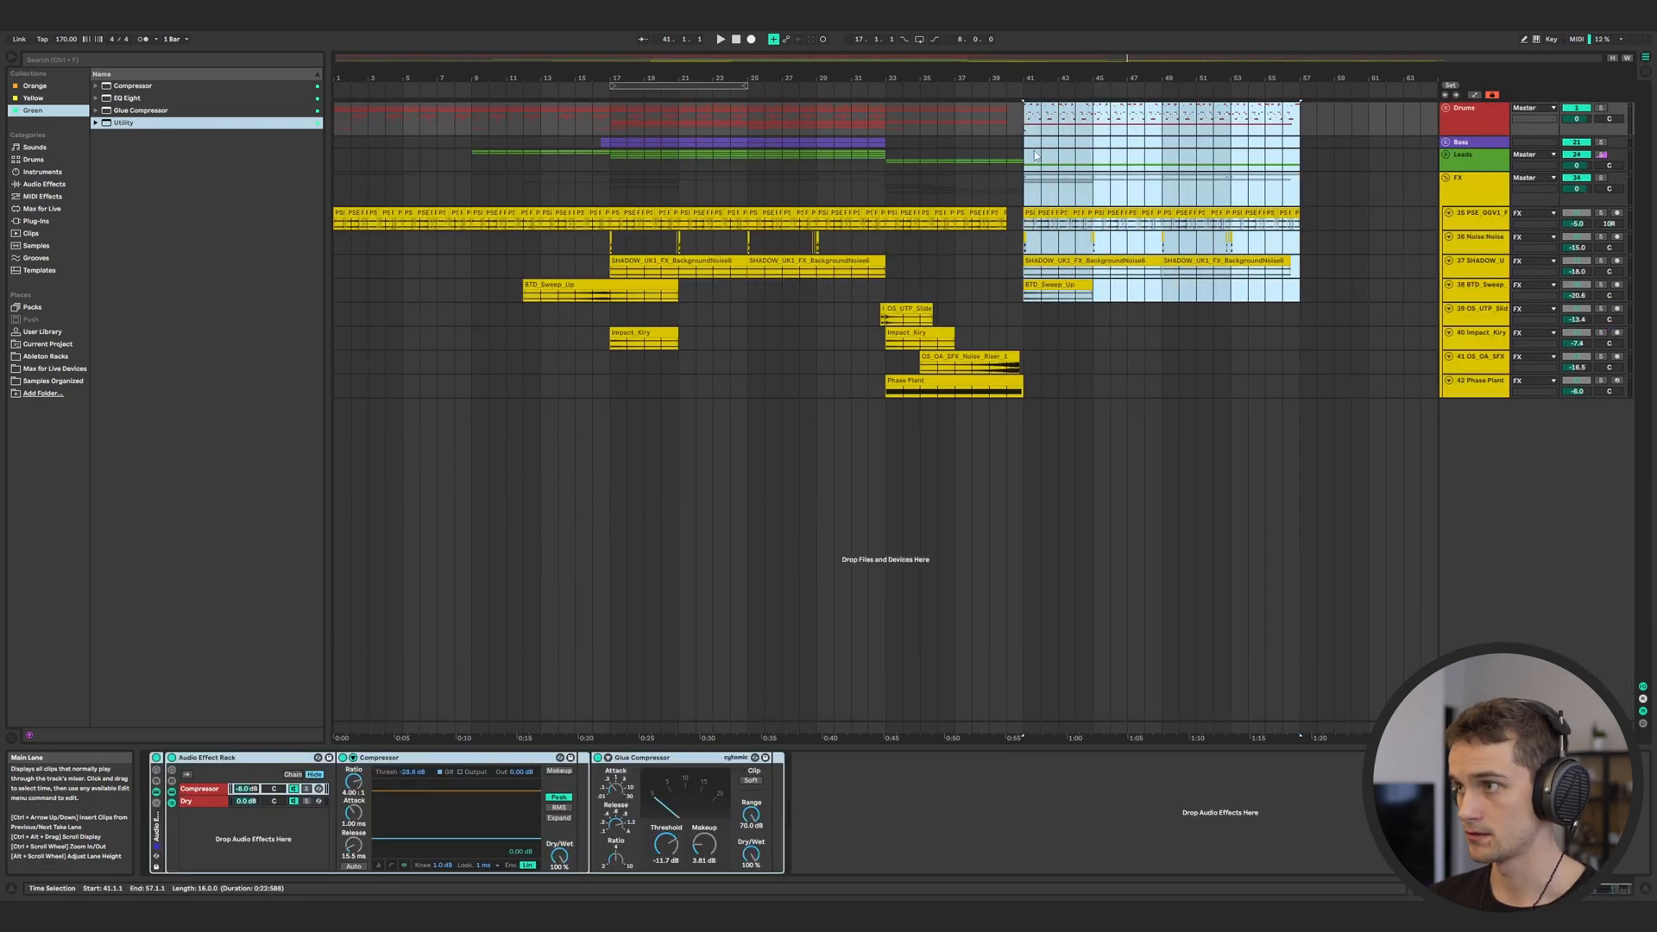
{"action": "key", "text": "ctrl+d"}
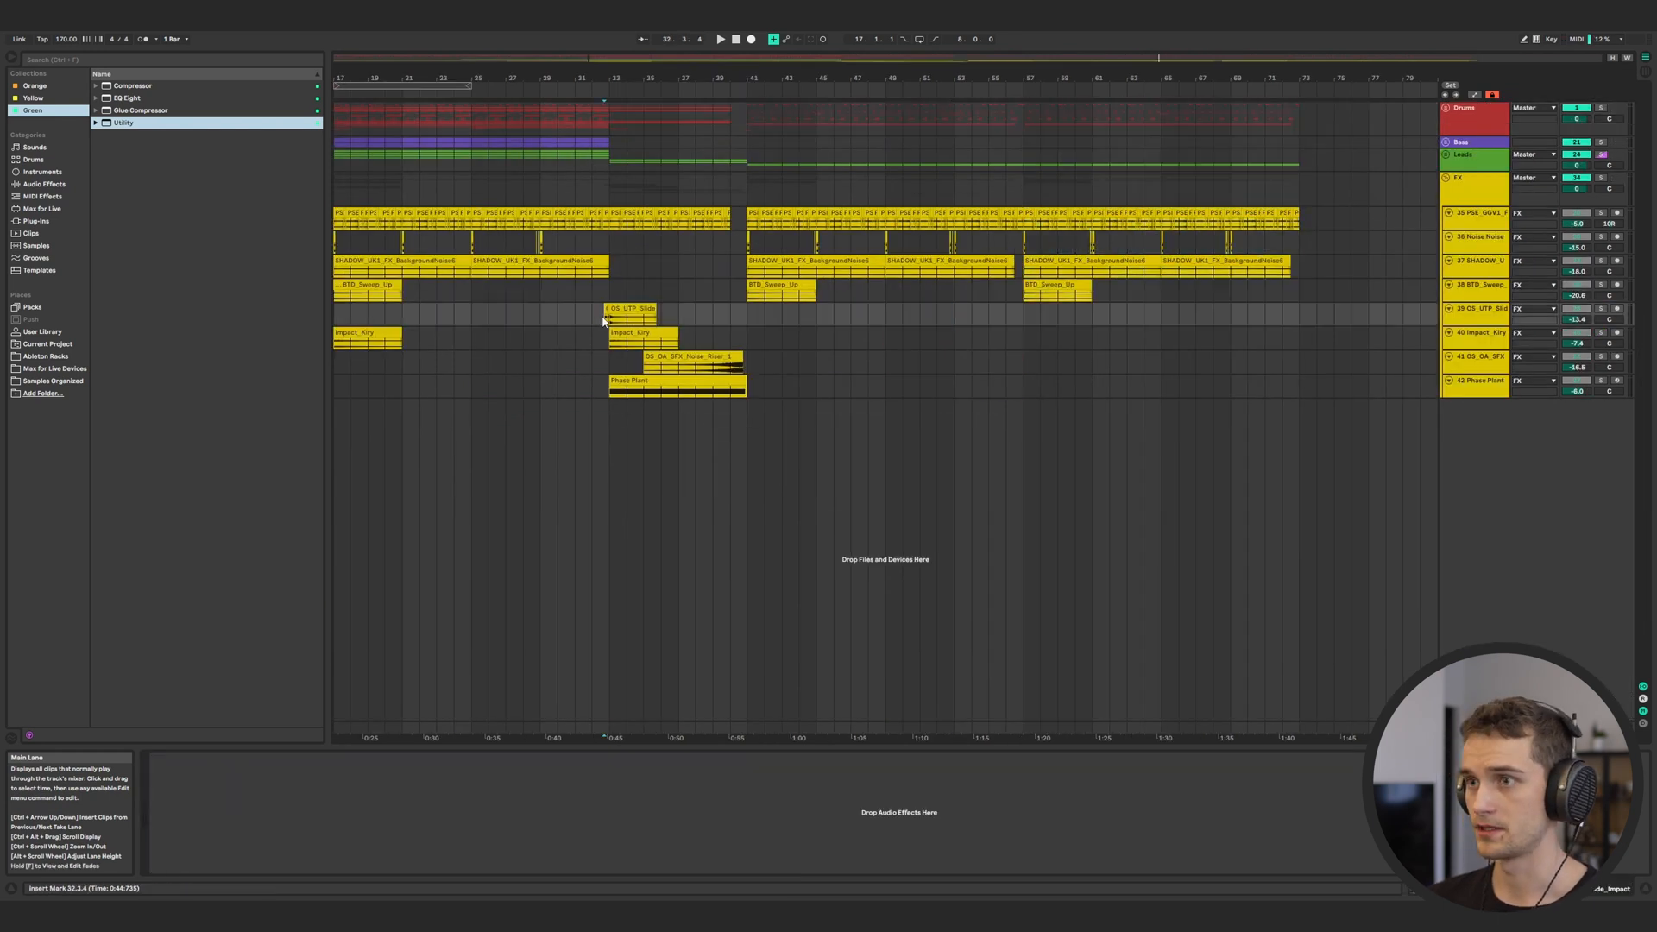
Copy the Impact_Kiry clip to bar 57 and replace the BTD_Sweep_Up there with the longer sweep rising into bar 57
{"action": "left_click_drag", "start_coordinate": [606, 322], "coordinate": [623, 324]}
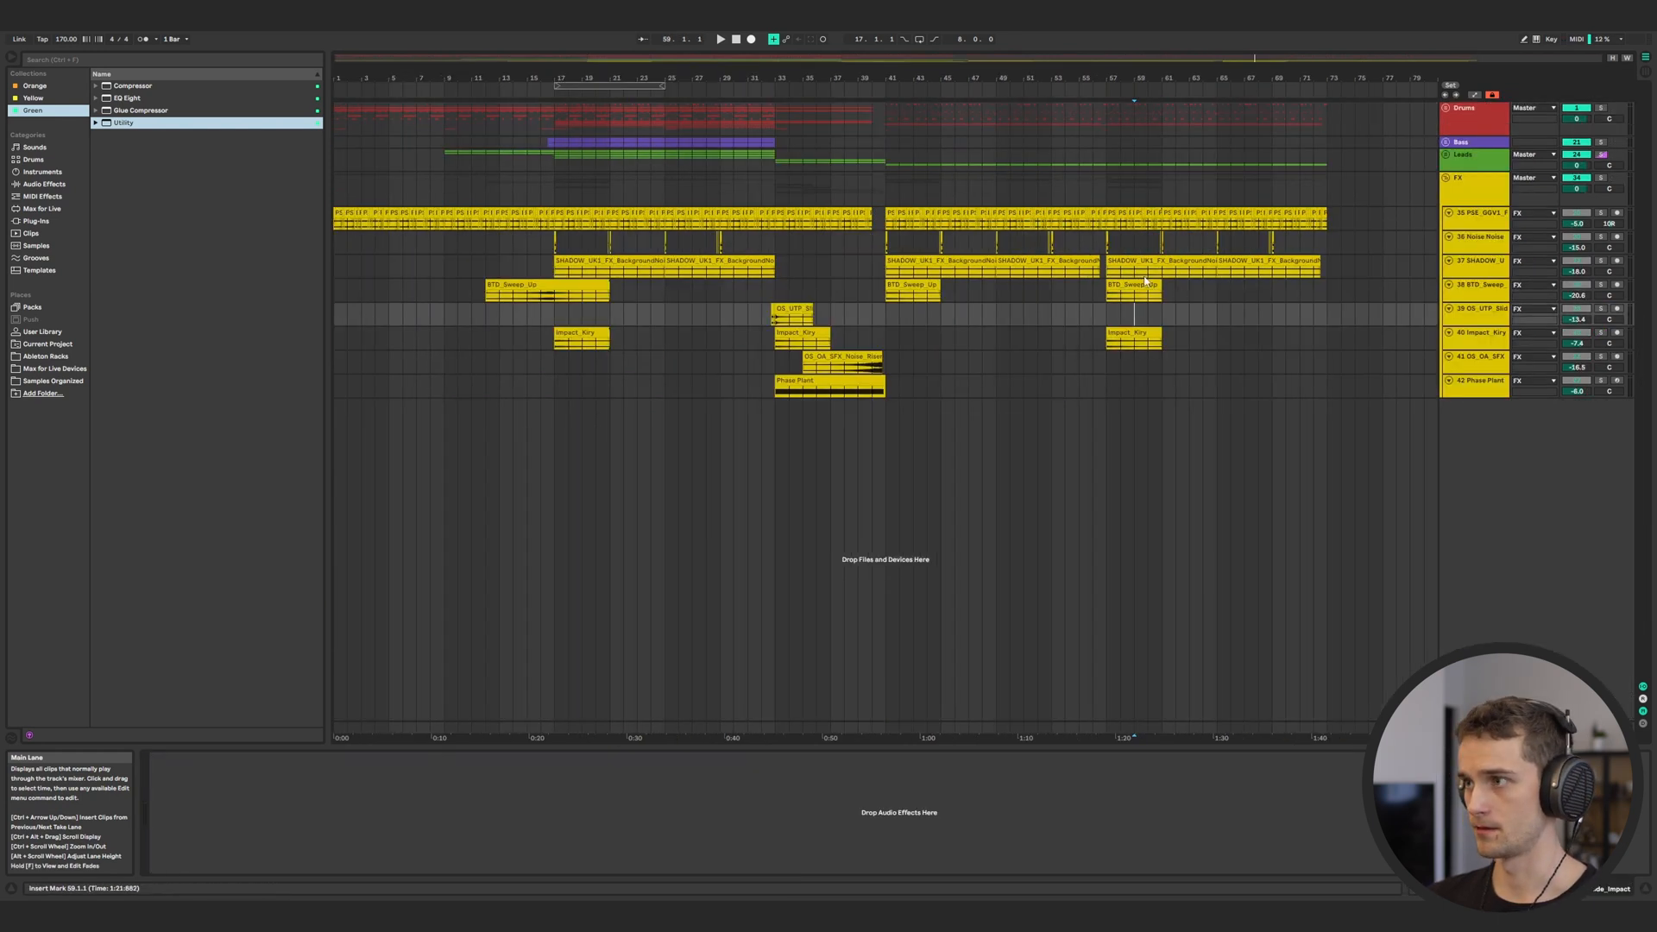
{"action": "left_click", "coordinate": [1142, 283]}
{"action": "left_click_drag", "start_coordinate": [550, 285], "coordinate": [1115, 293]}
{"action": "left_click_drag", "start_coordinate": [1115, 293], "coordinate": [1102, 294]}
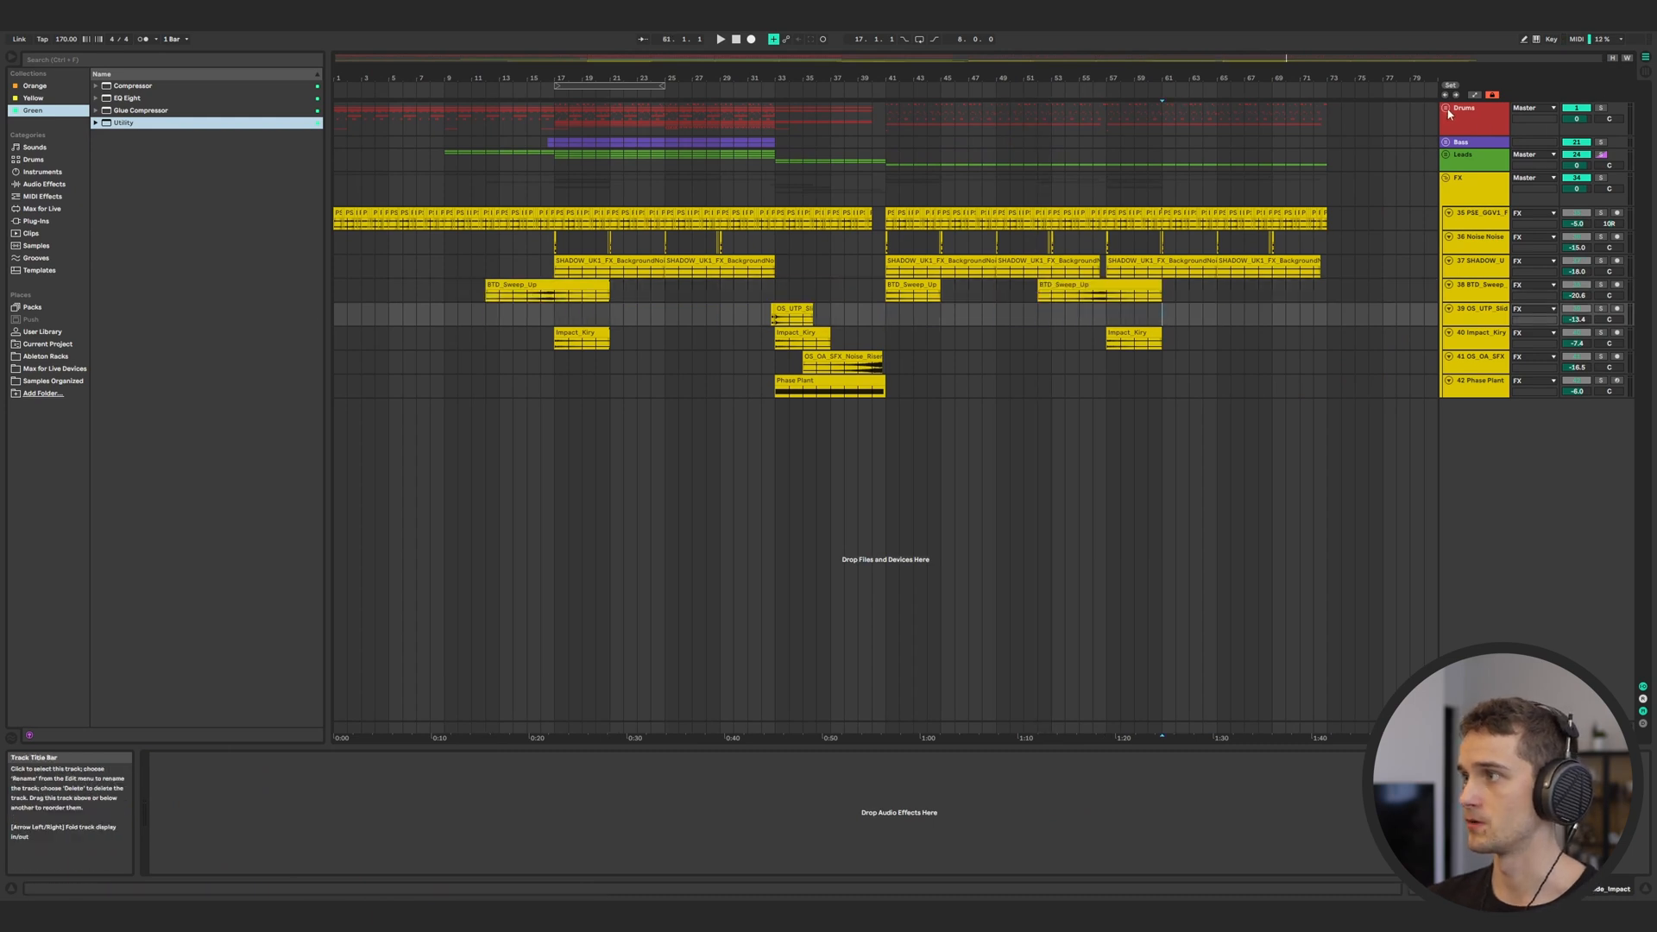
Copy the SOULSURPLUS, SNS_LFS hi-hat and EX_DP percussion loops to bars 57–73 in the Drums group, and play the result
{"action": "left_click", "coordinate": [1446, 108]}
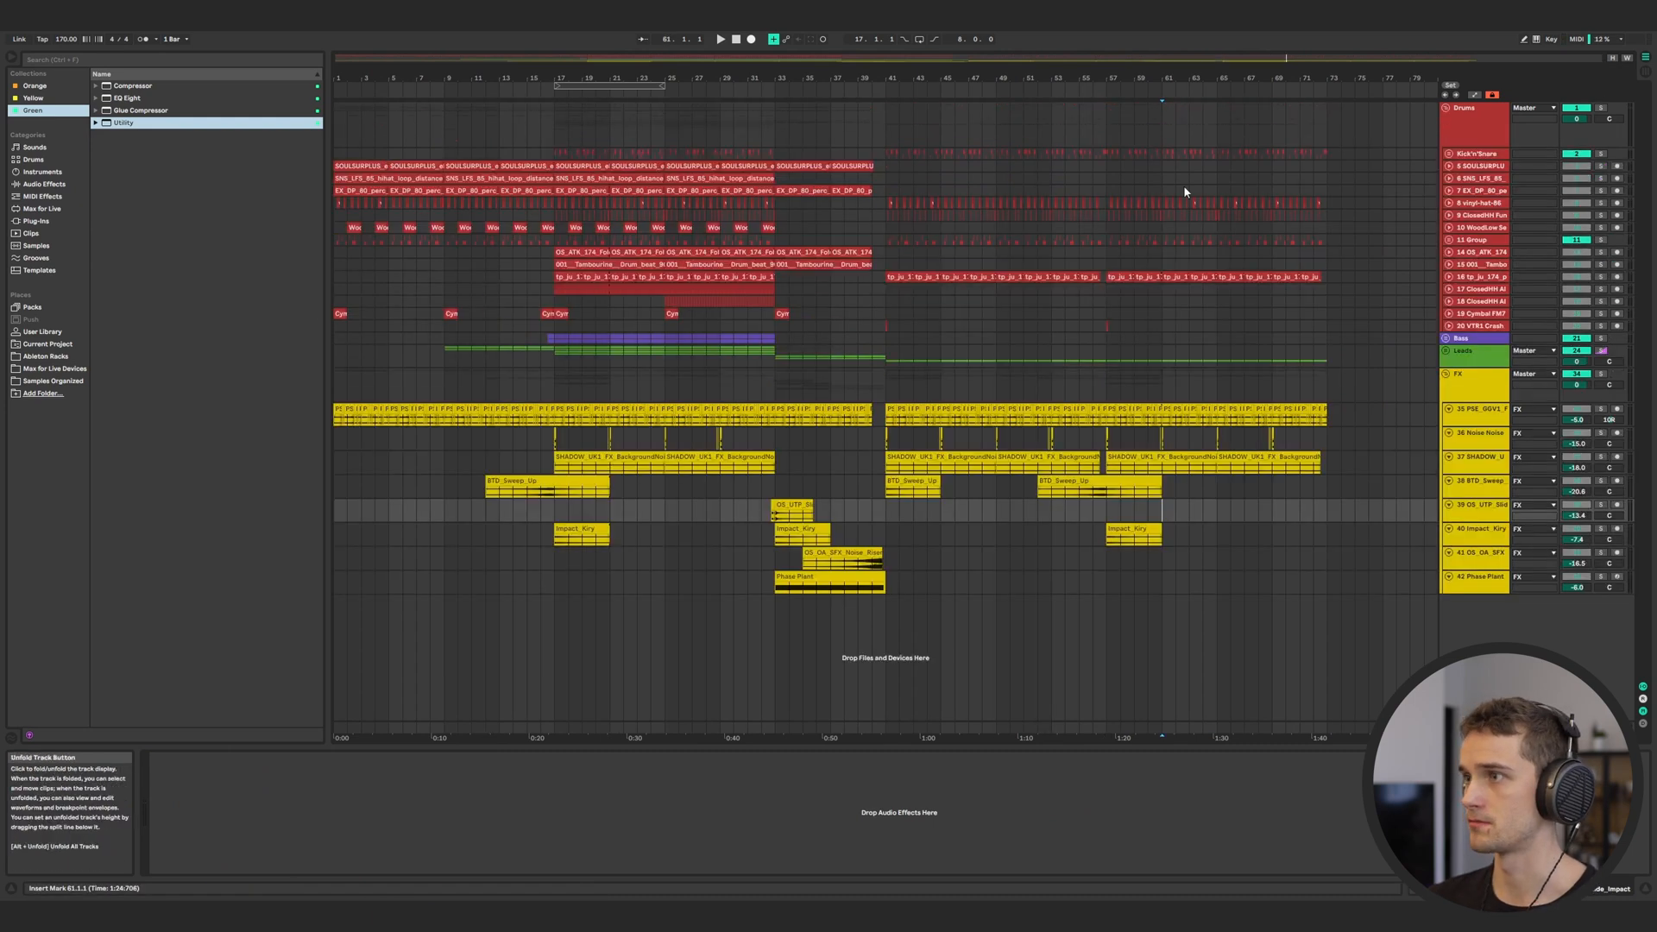
{"action": "left_click_drag", "start_coordinate": [945, 277], "coordinate": [1118, 300]}
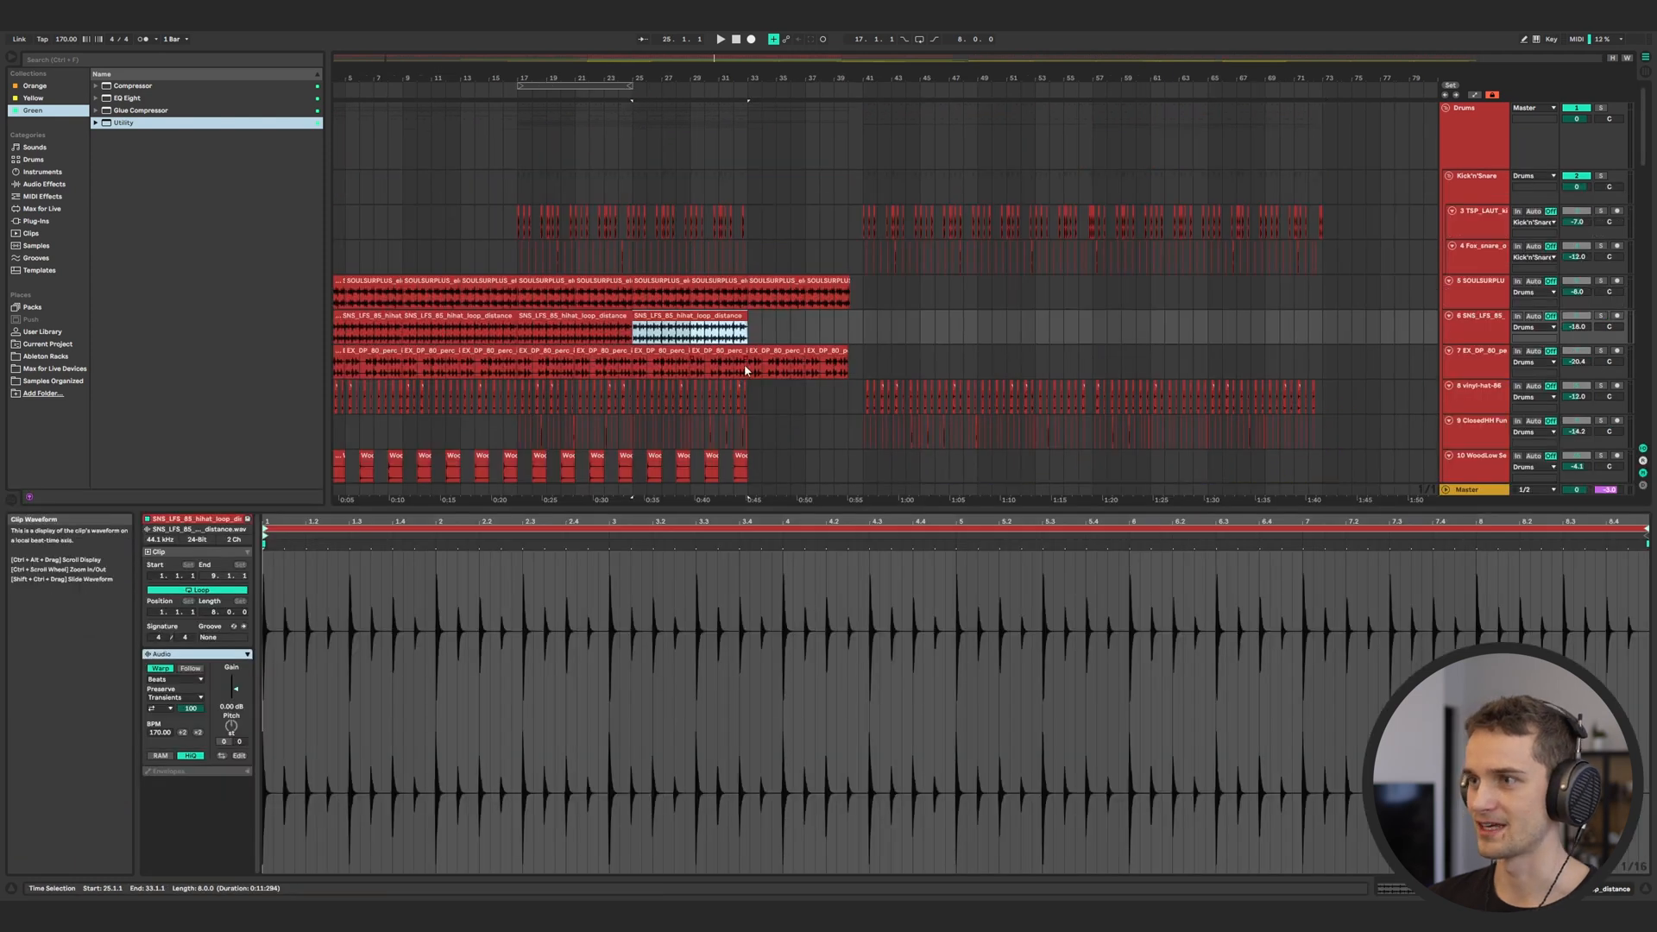
{"action": "left_click", "coordinate": [745, 366]}
{"action": "left_click_drag", "start_coordinate": [746, 365], "coordinate": [1131, 298]}
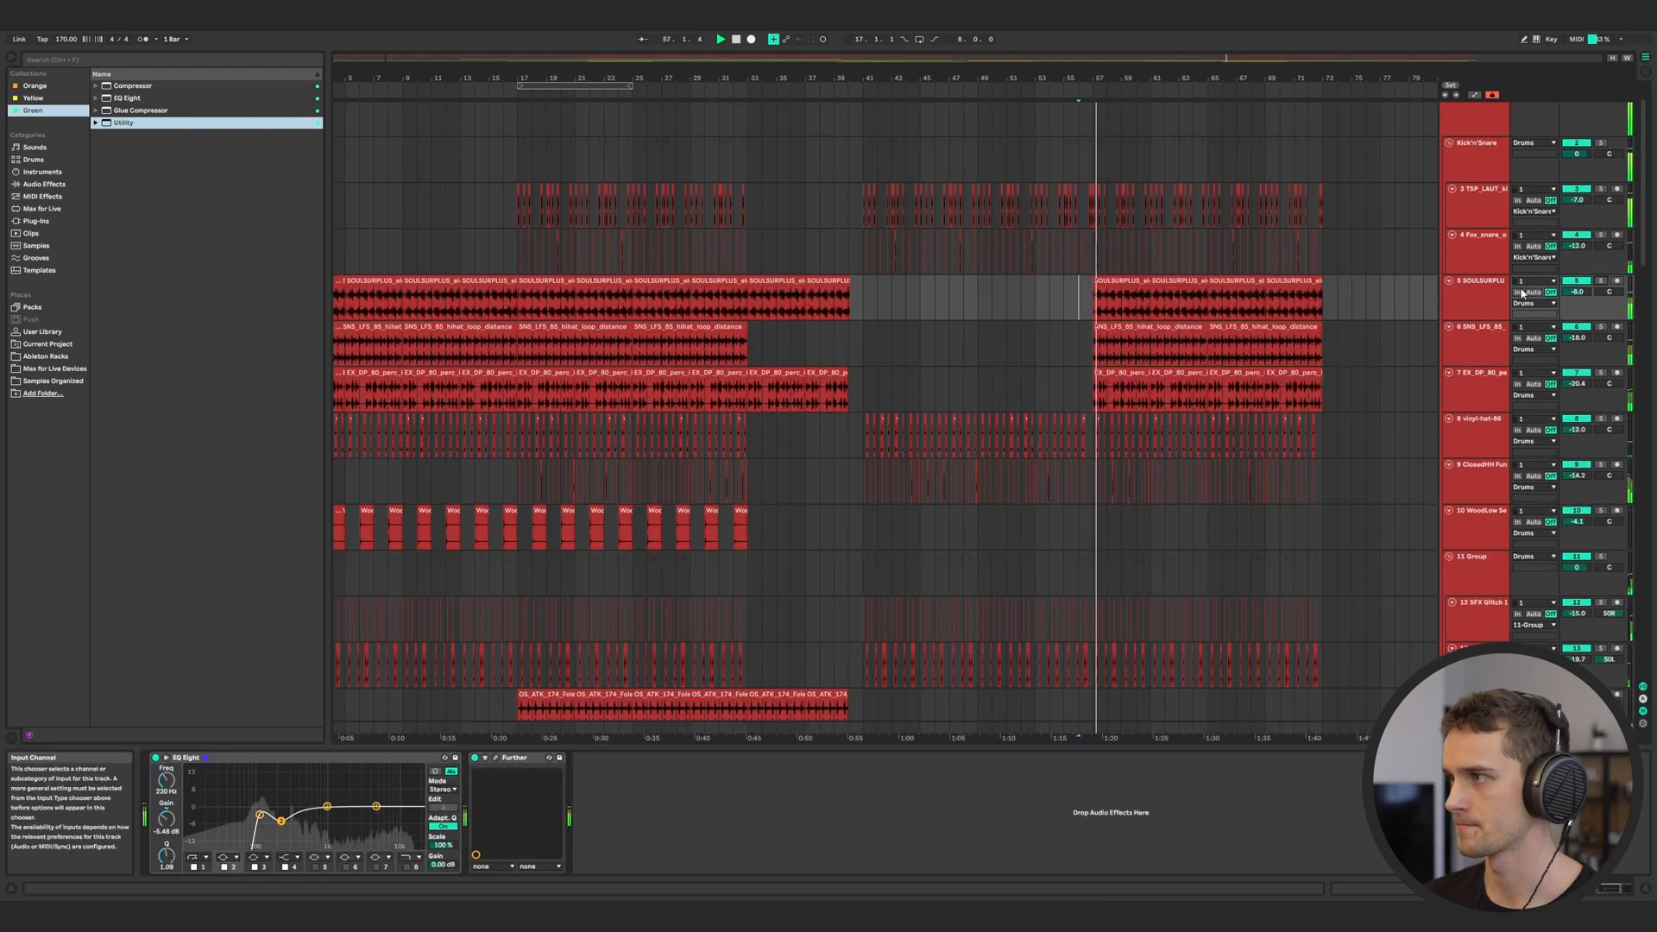
{"action": "left_click", "coordinate": [1488, 300]}
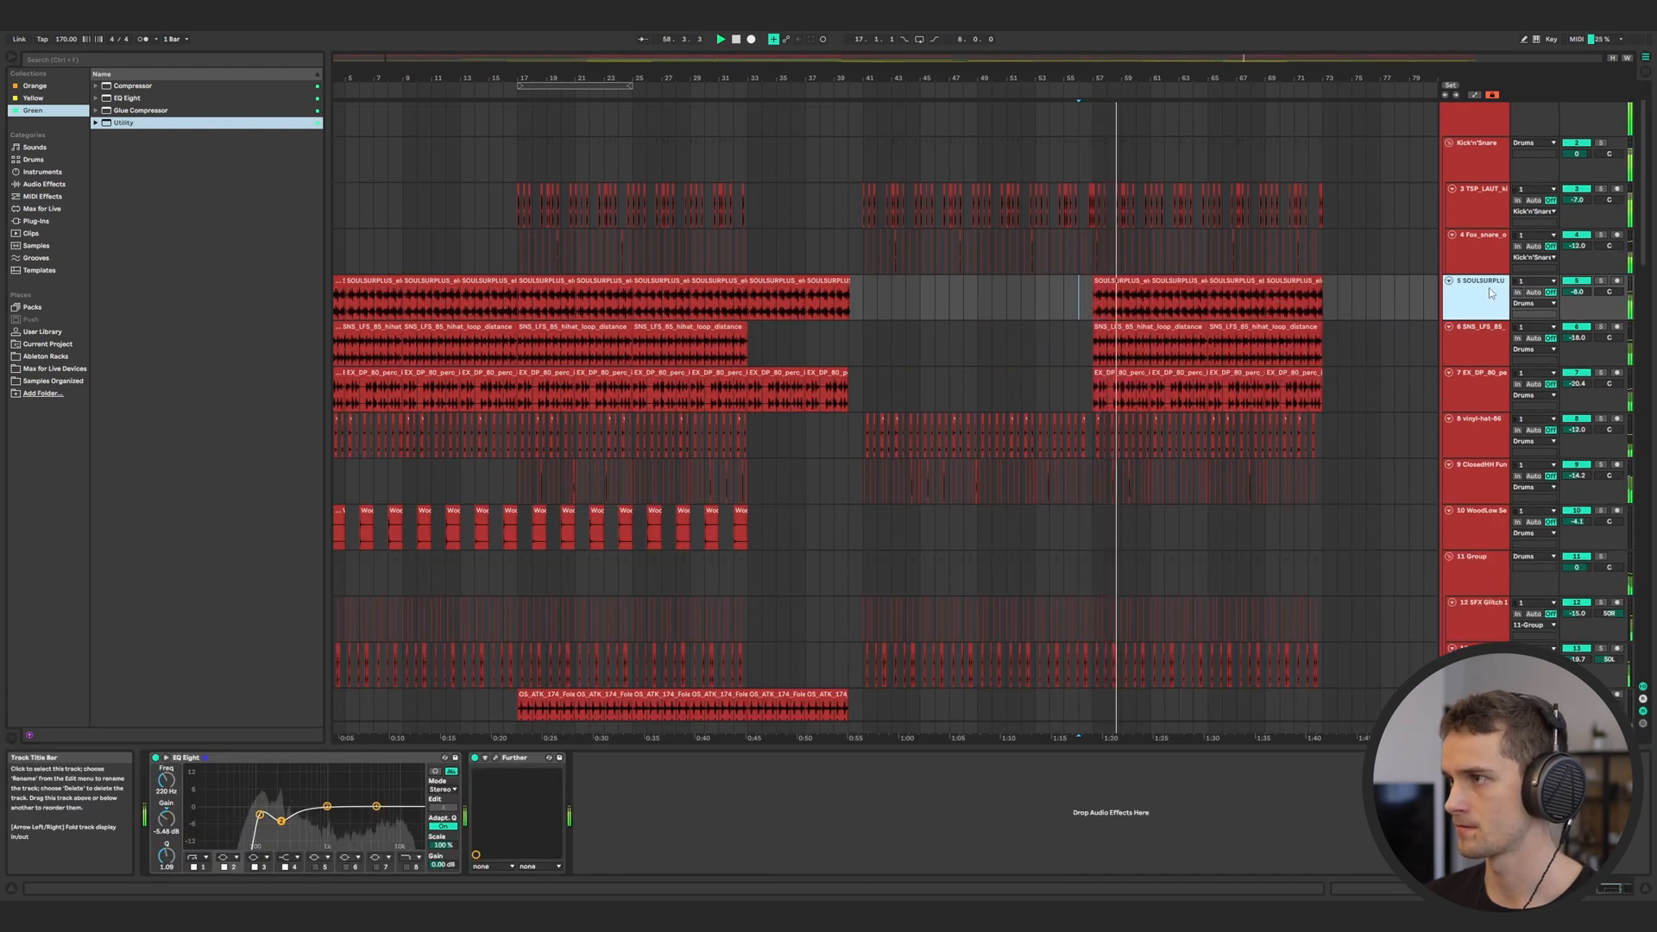
Close the SSF effect window and compare the Analog Lab V lead with its Audio Effect Rack off and on
{"action": "scroll", "coordinate": [1177, 328], "scroll_direction": "down", "scroll_amount": 5}
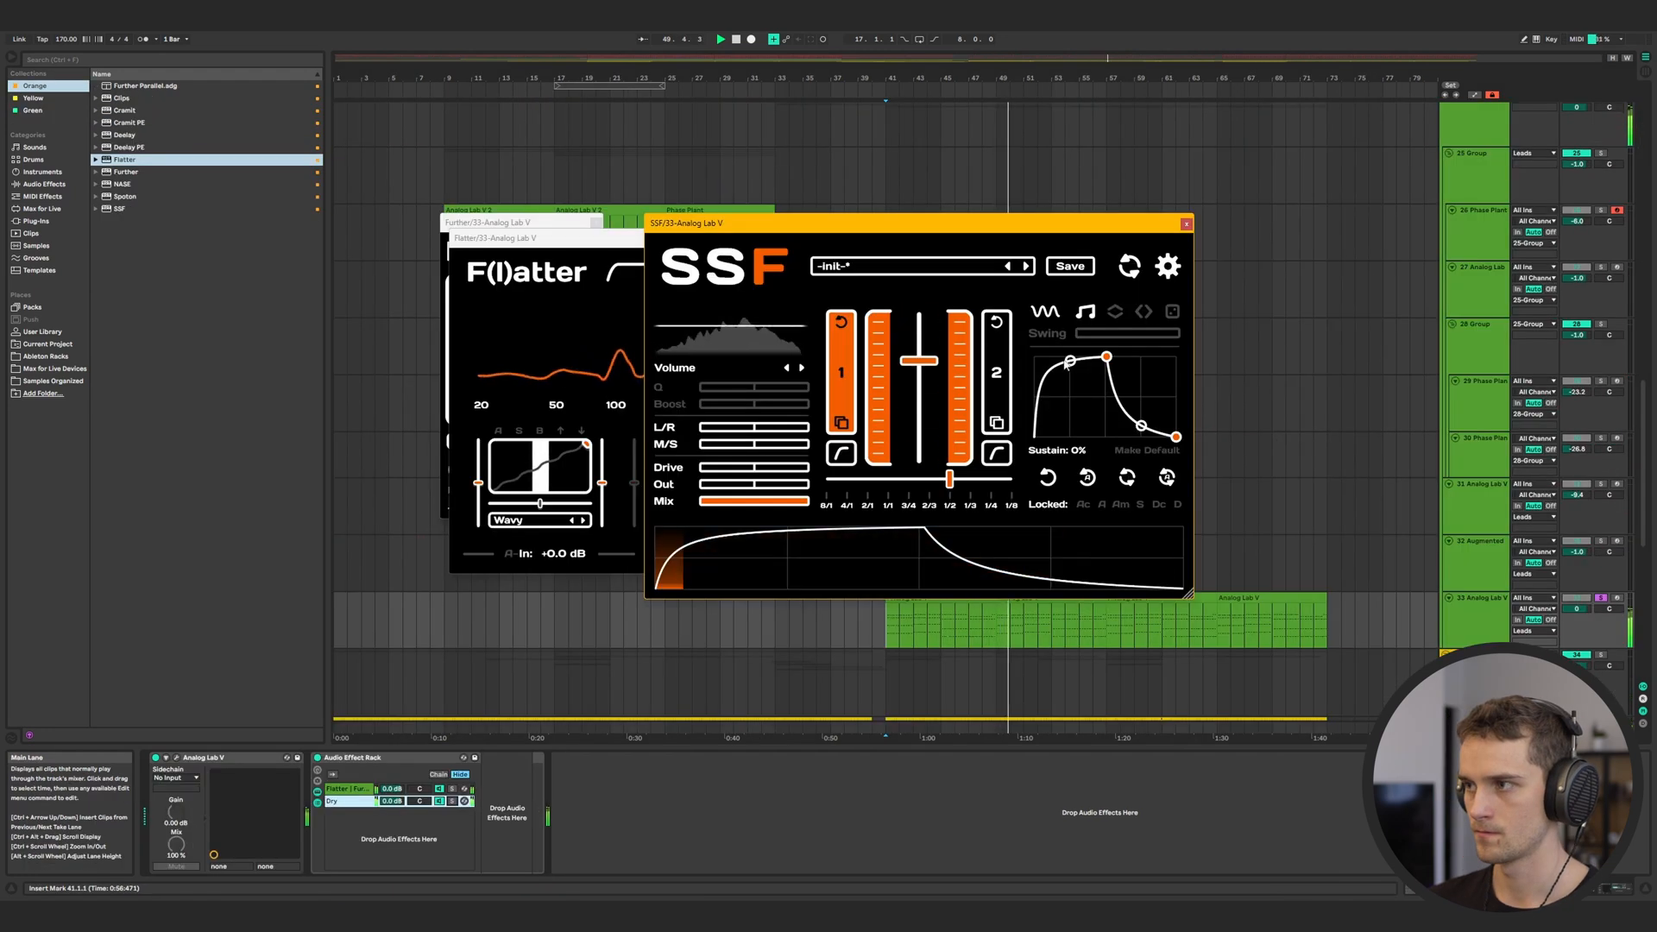
{"action": "left_click", "coordinate": [1186, 224]}
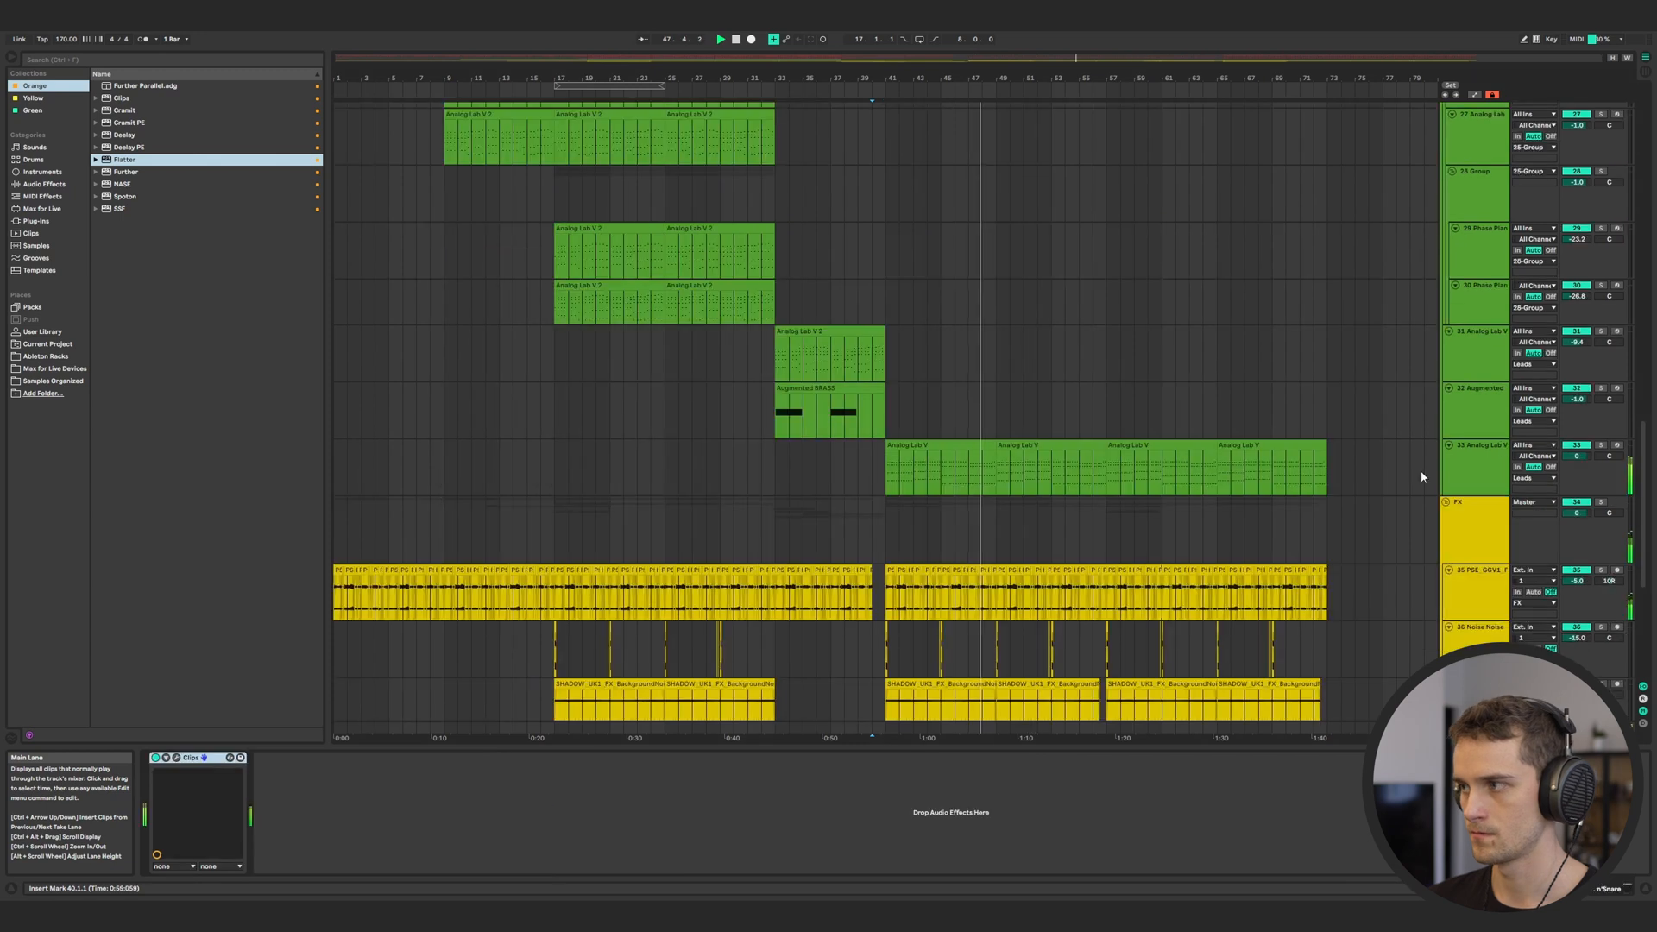
{"action": "left_click", "coordinate": [370, 778]}
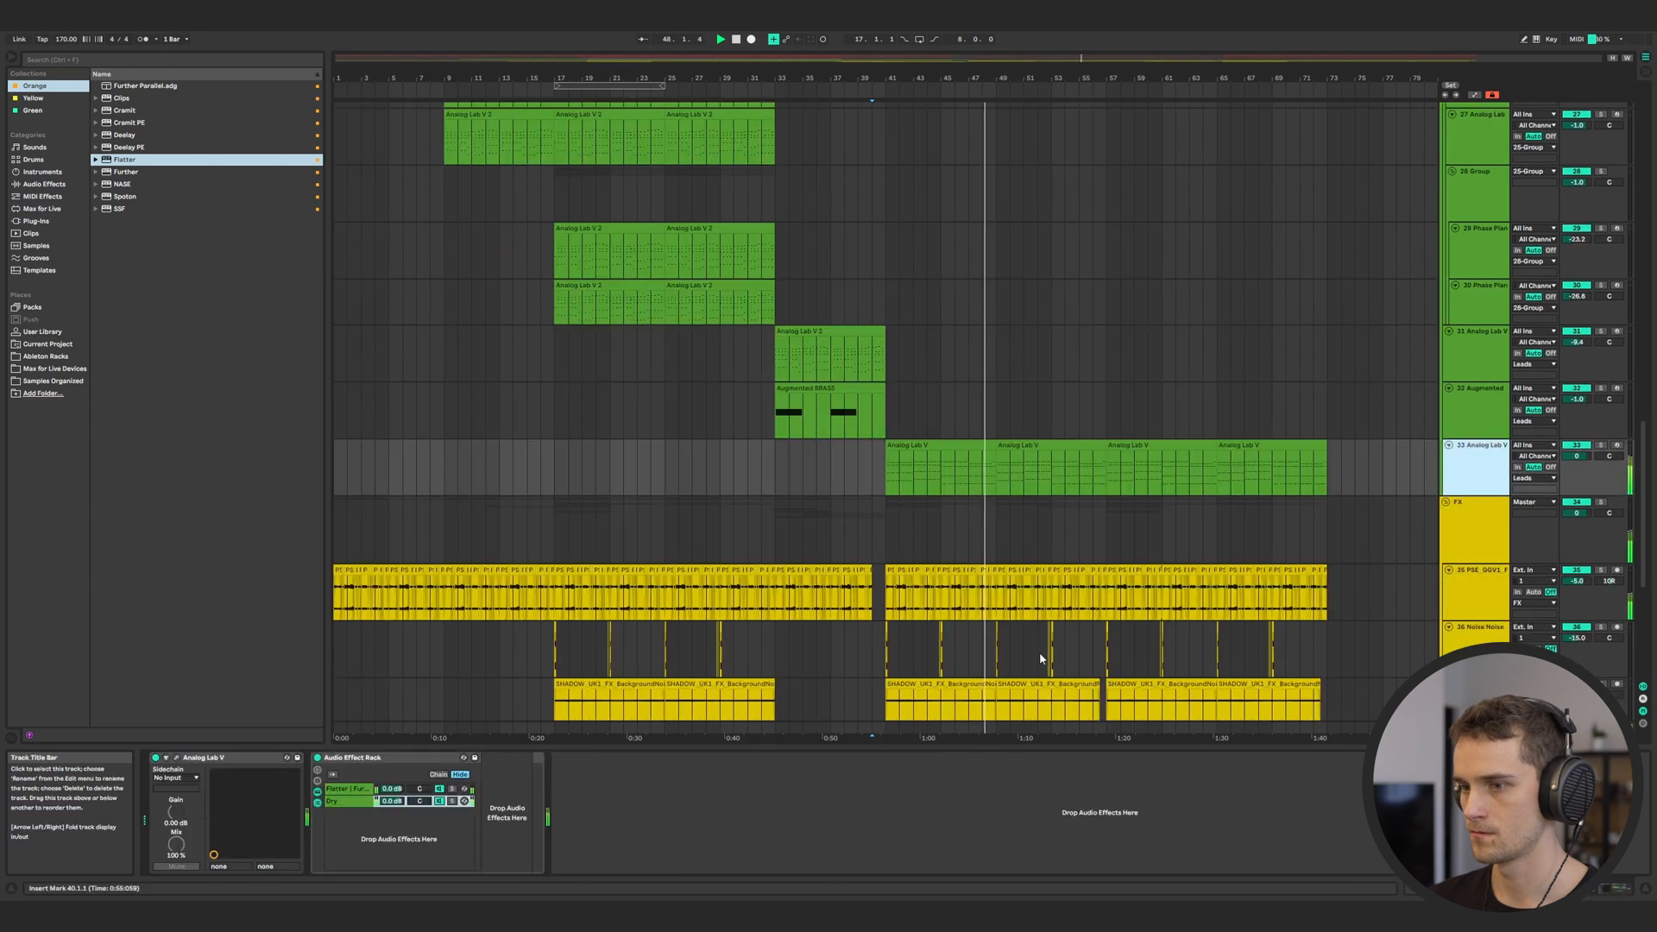
{"action": "left_click", "coordinate": [317, 759]}
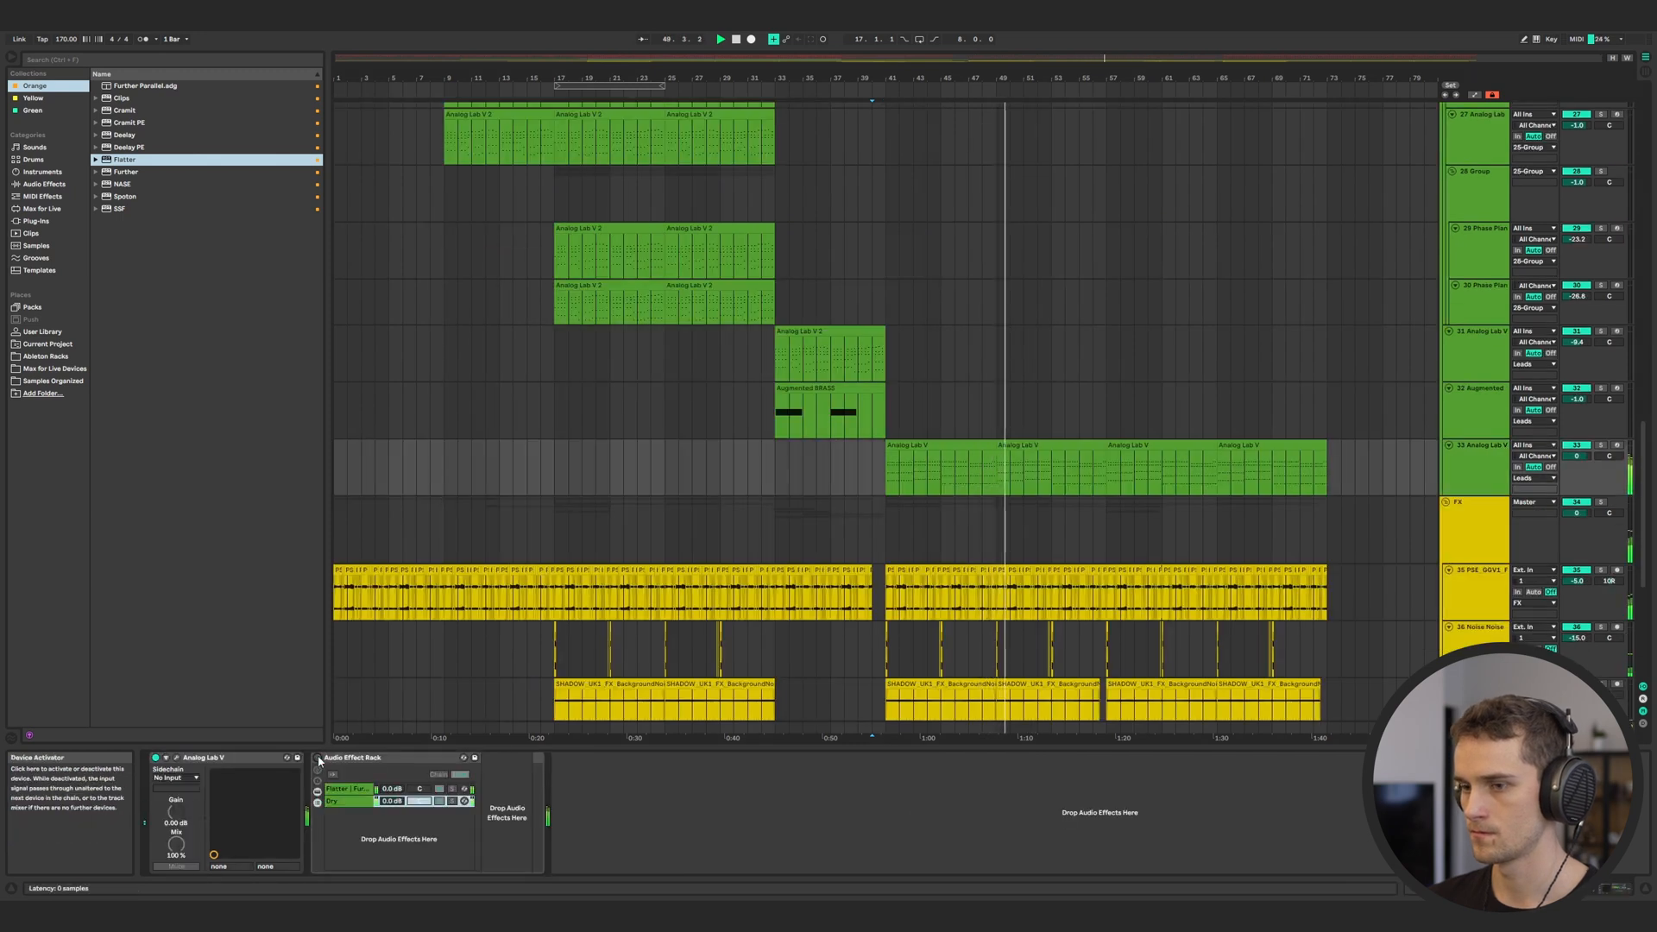
{"action": "left_click", "coordinate": [317, 759]}
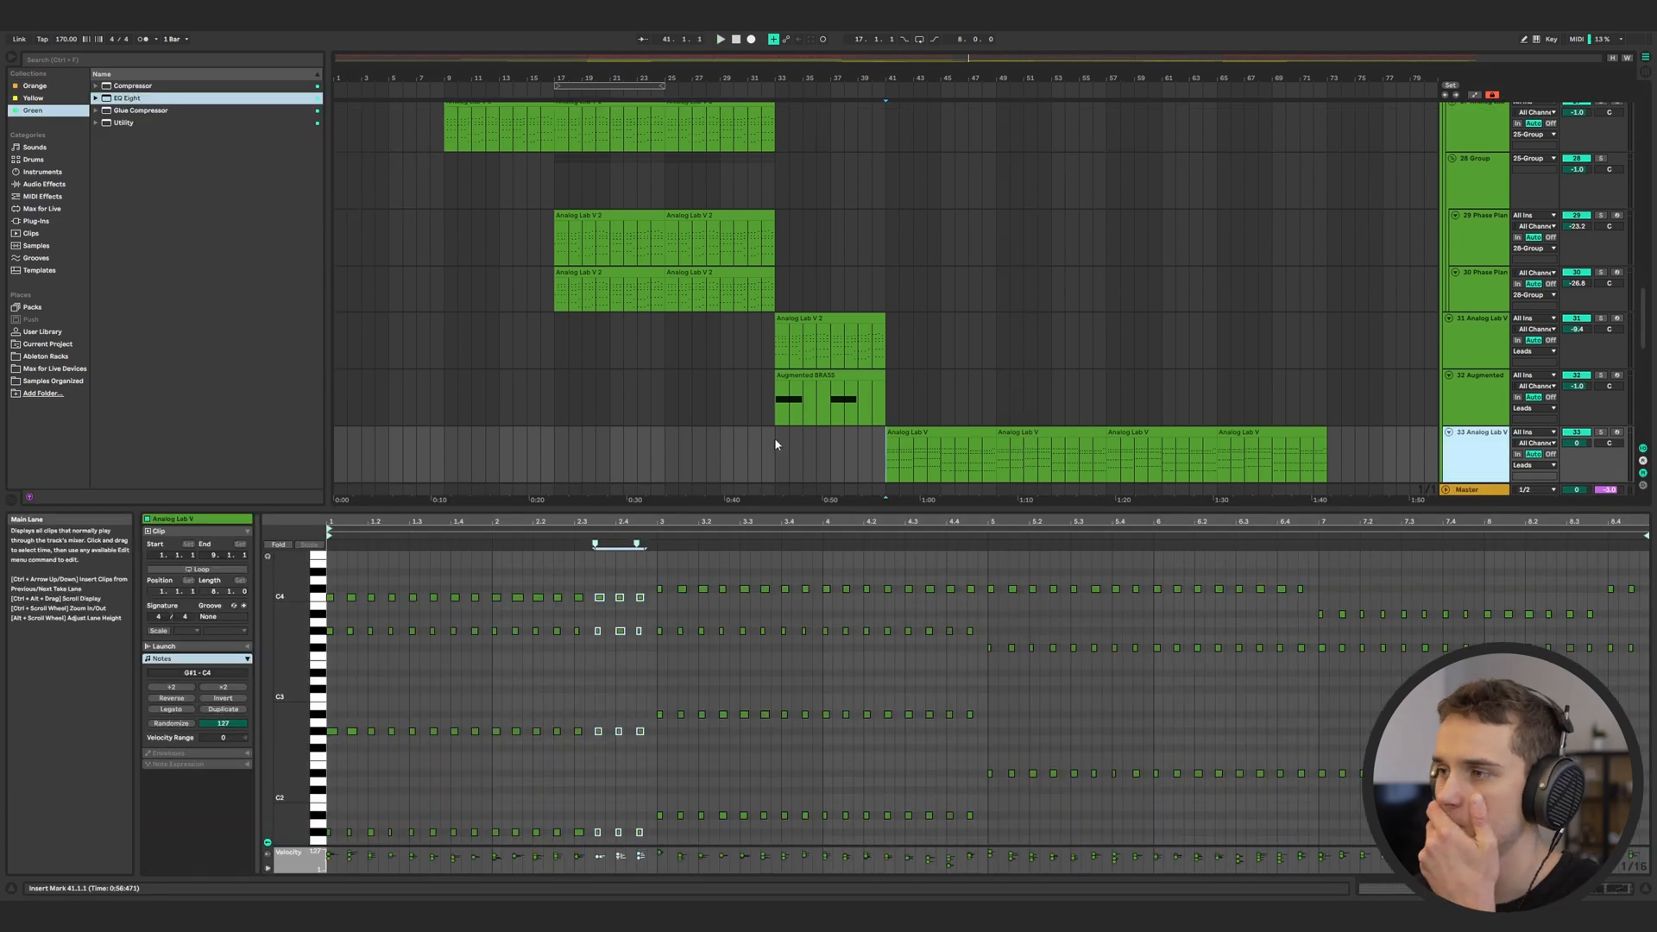
Insert a new MIDI track below the bar-41 Analog Lab V lead and load Phase Plant on it
{"action": "left_click", "coordinate": [774, 445]}
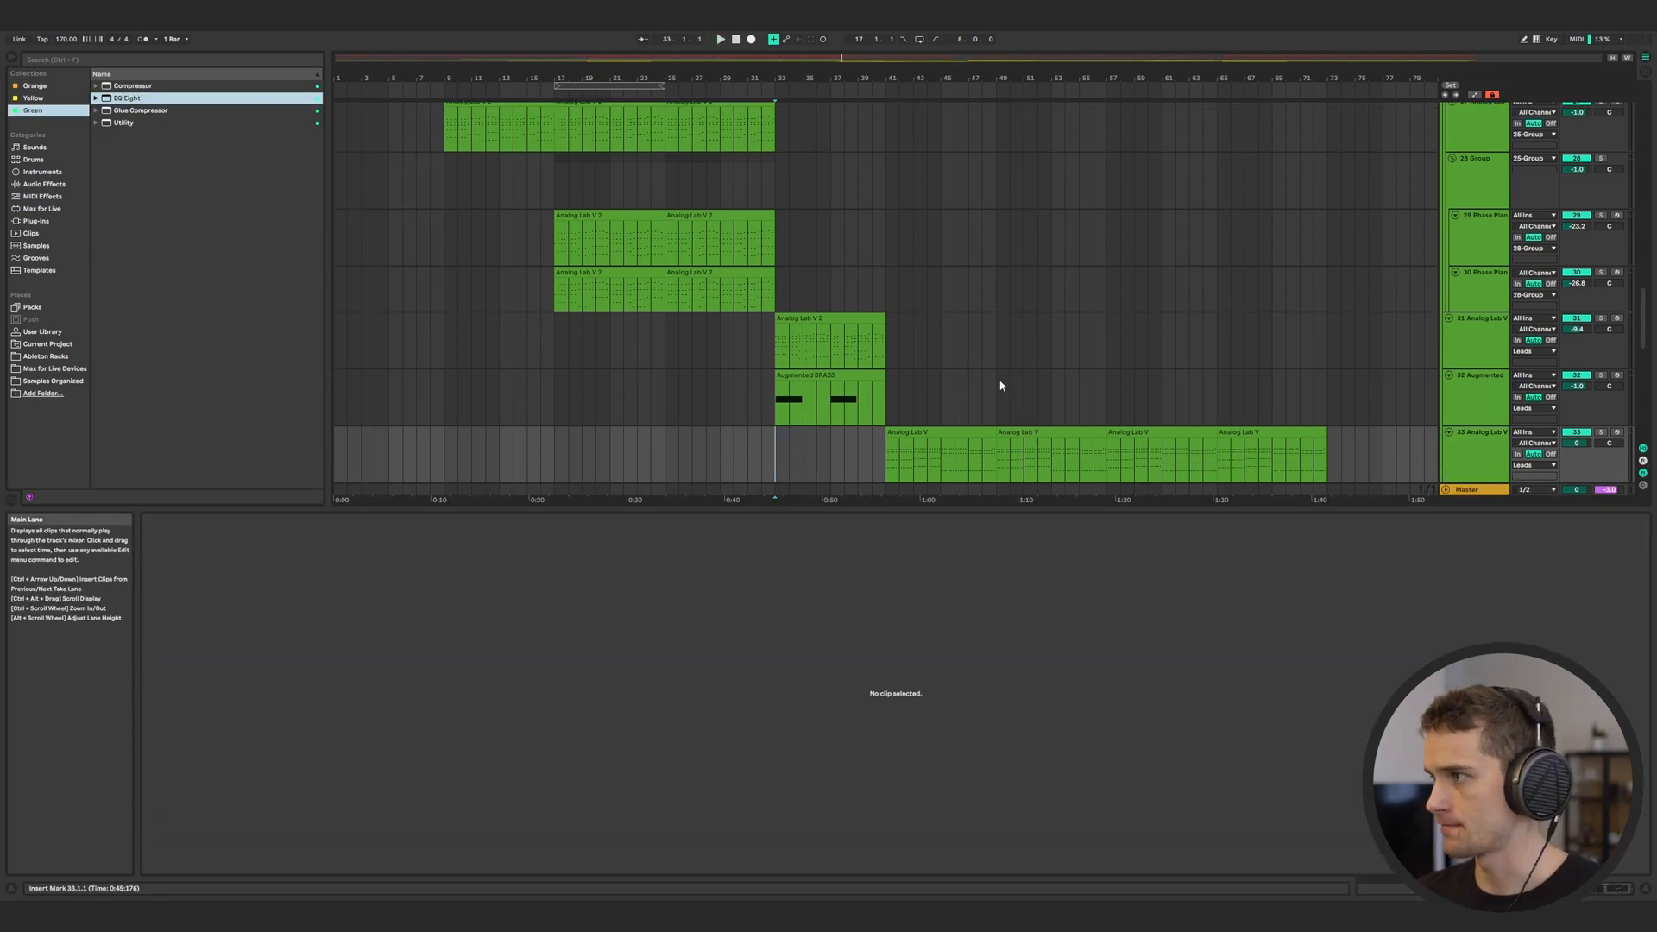
{"action": "scroll", "coordinate": [1001, 386], "scroll_direction": "down", "scroll_amount": 5}
{"action": "scroll", "coordinate": [941, 380], "scroll_direction": "up", "scroll_amount": 5}
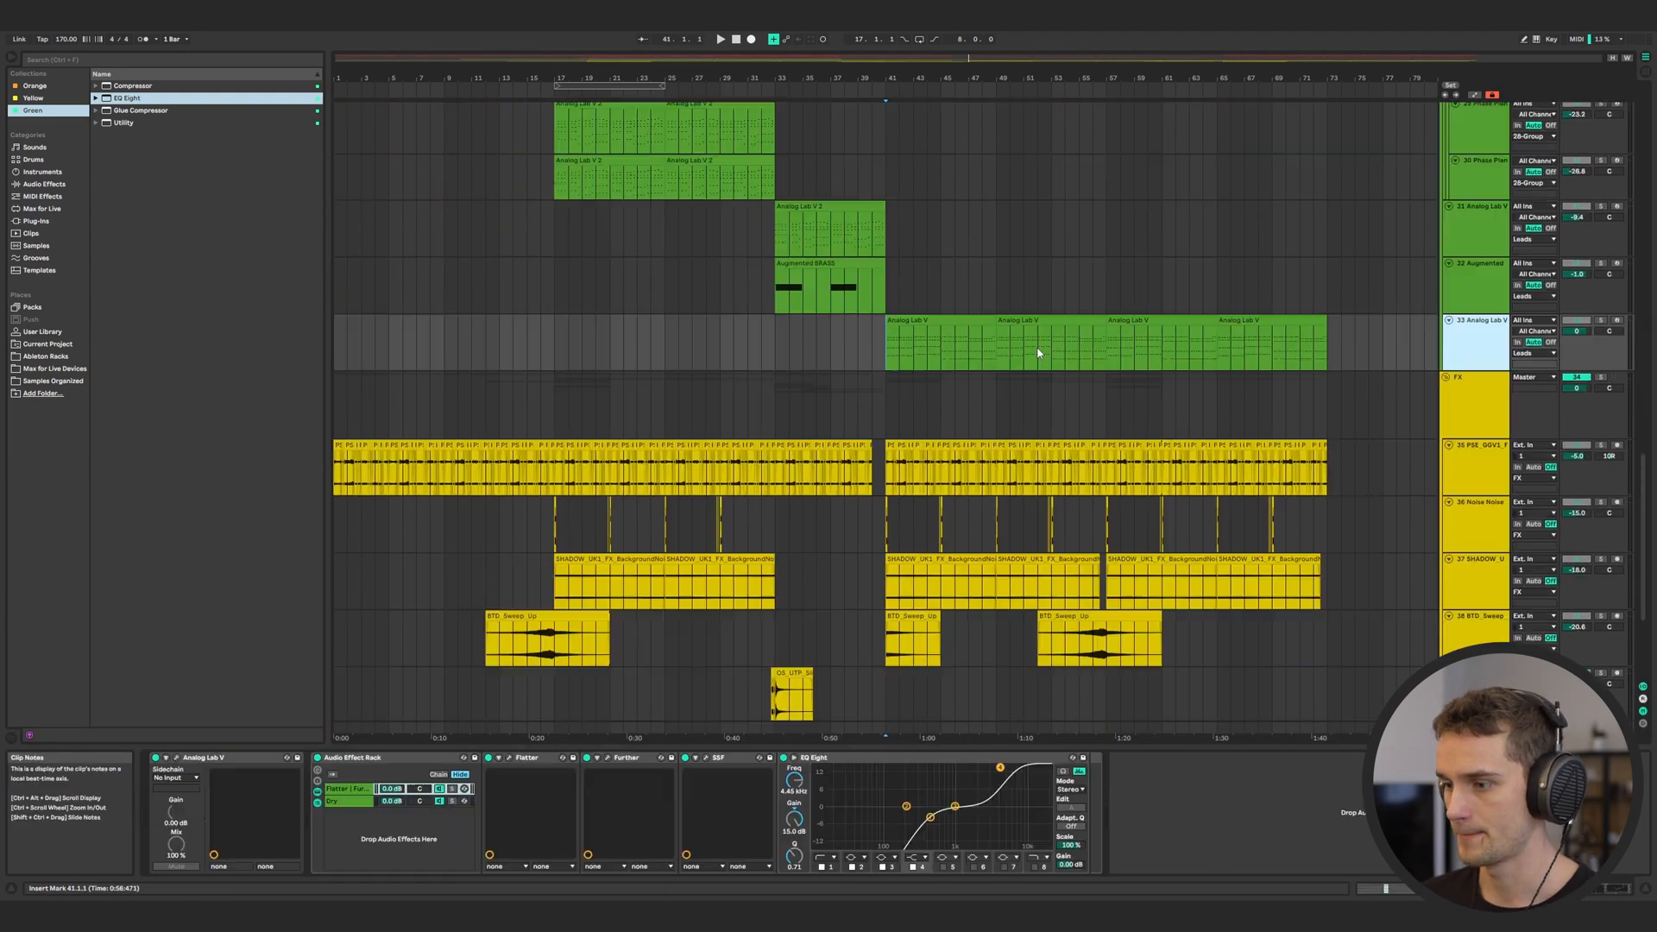
{"action": "key", "text": "ctrl+shift+t"}
{"action": "left_click", "coordinate": [48, 98]}
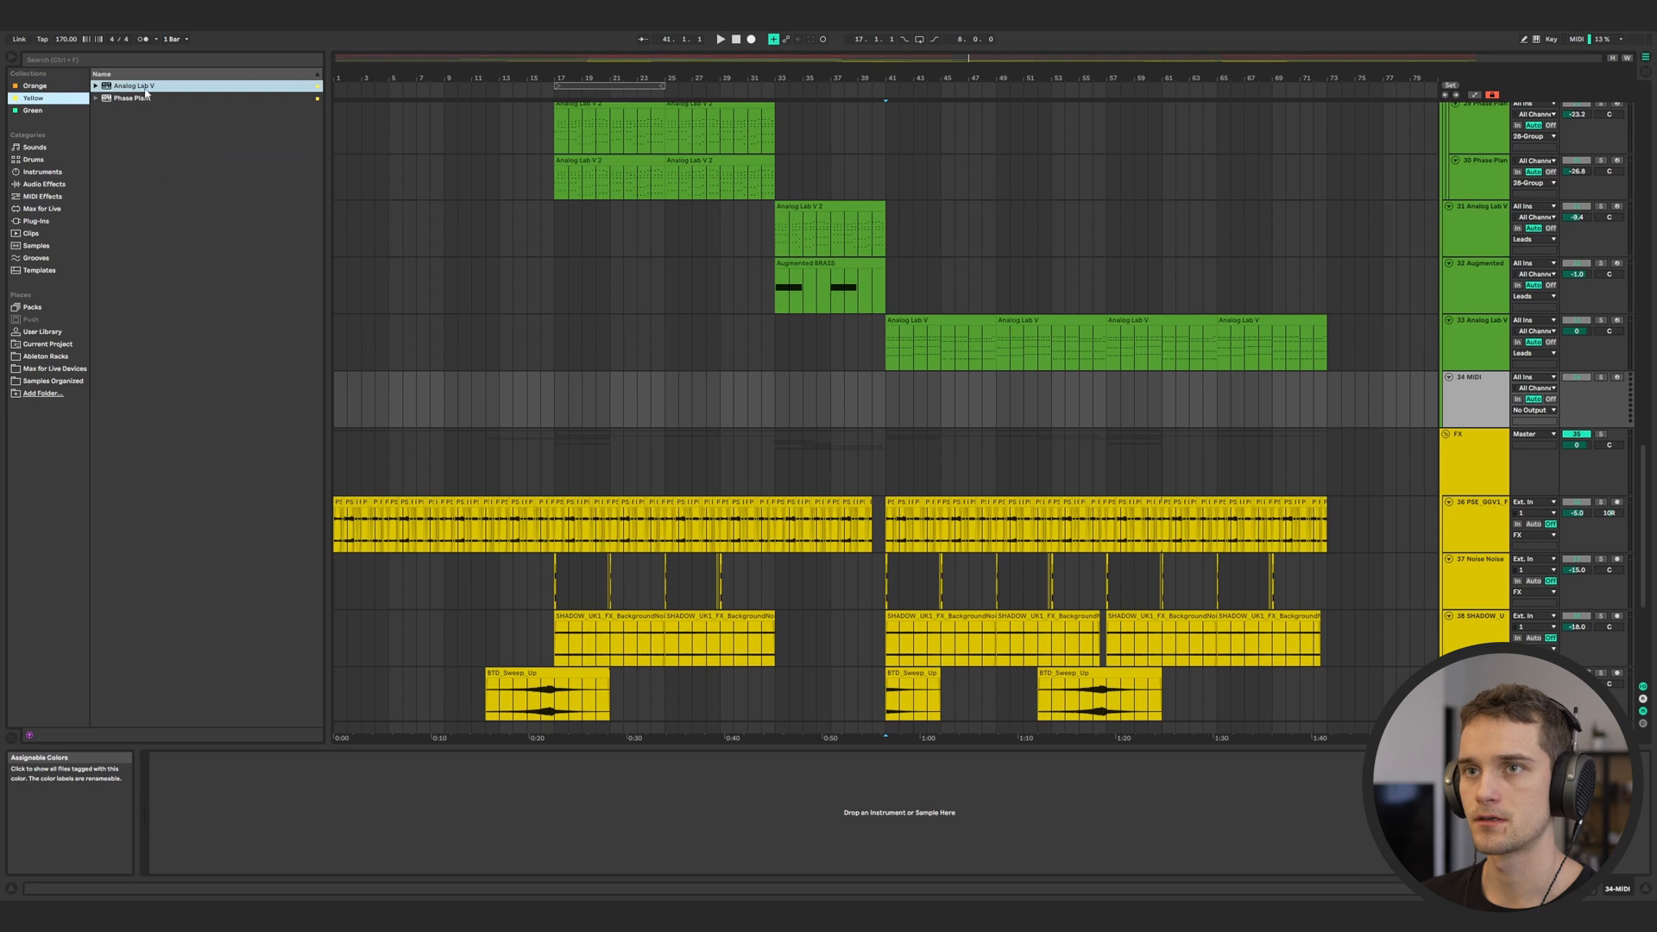
{"action": "left_click", "coordinate": [174, 99]}
{"action": "left_click_drag", "start_coordinate": [175, 99], "coordinate": [955, 388]}
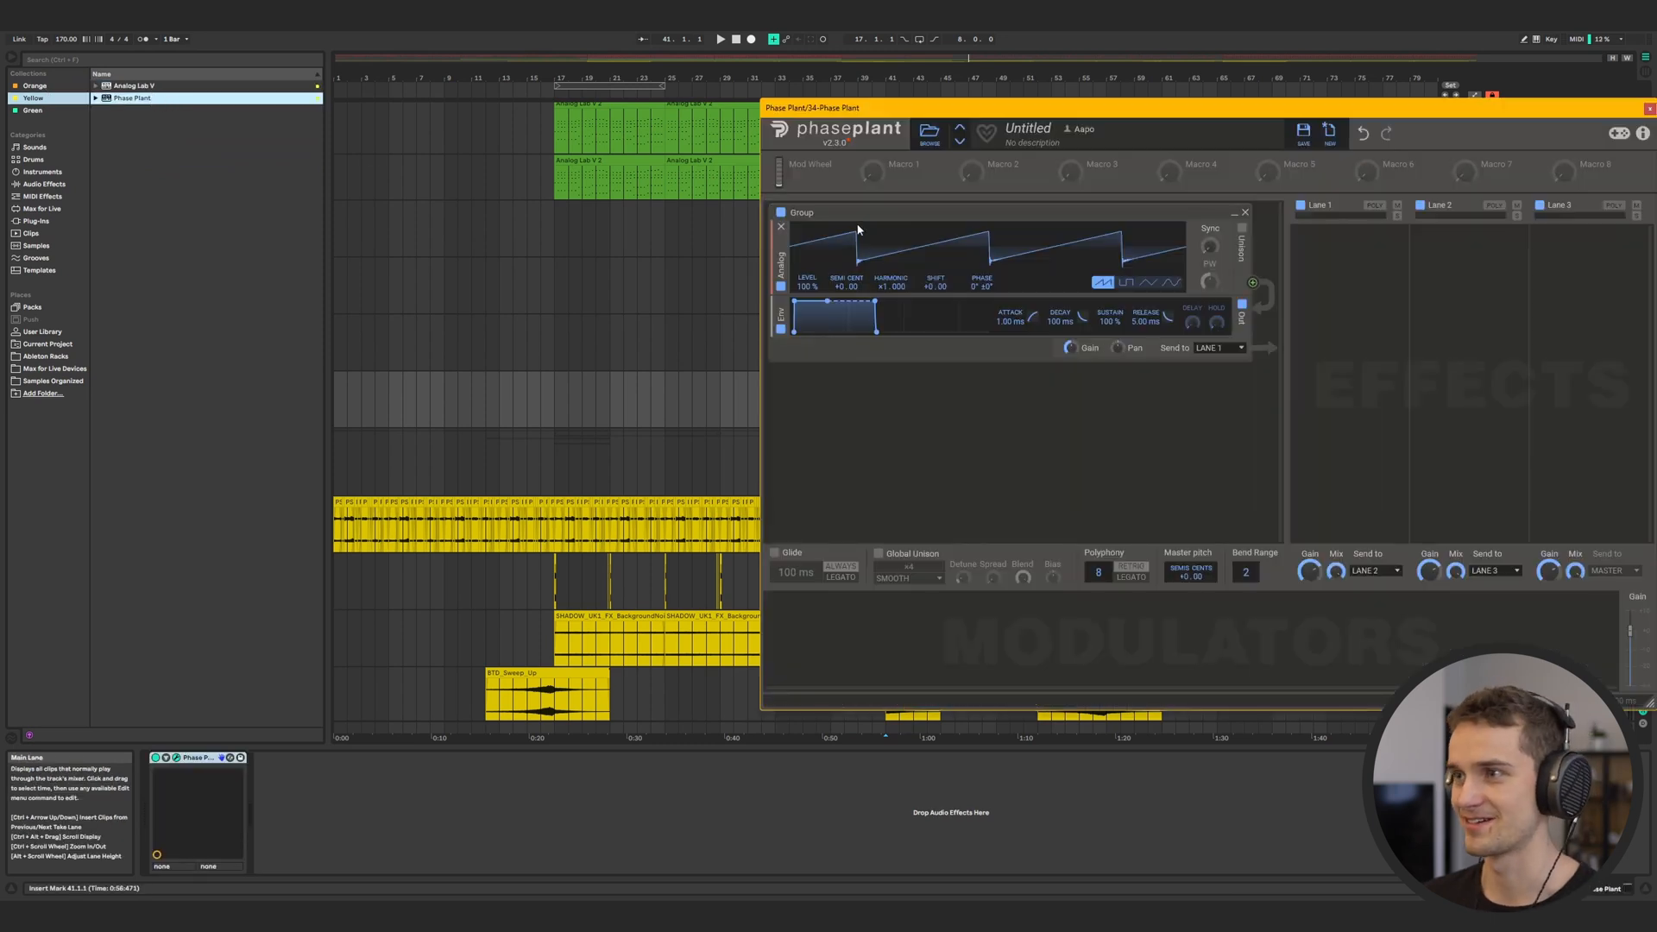
Remove Phase Plant's default group and start the patch from a new Analog generator, using a Crash Metal And Glass Debris sampler to modulate its phase
{"action": "left_click", "coordinate": [1246, 217]}
{"action": "left_click", "coordinate": [941, 237]}
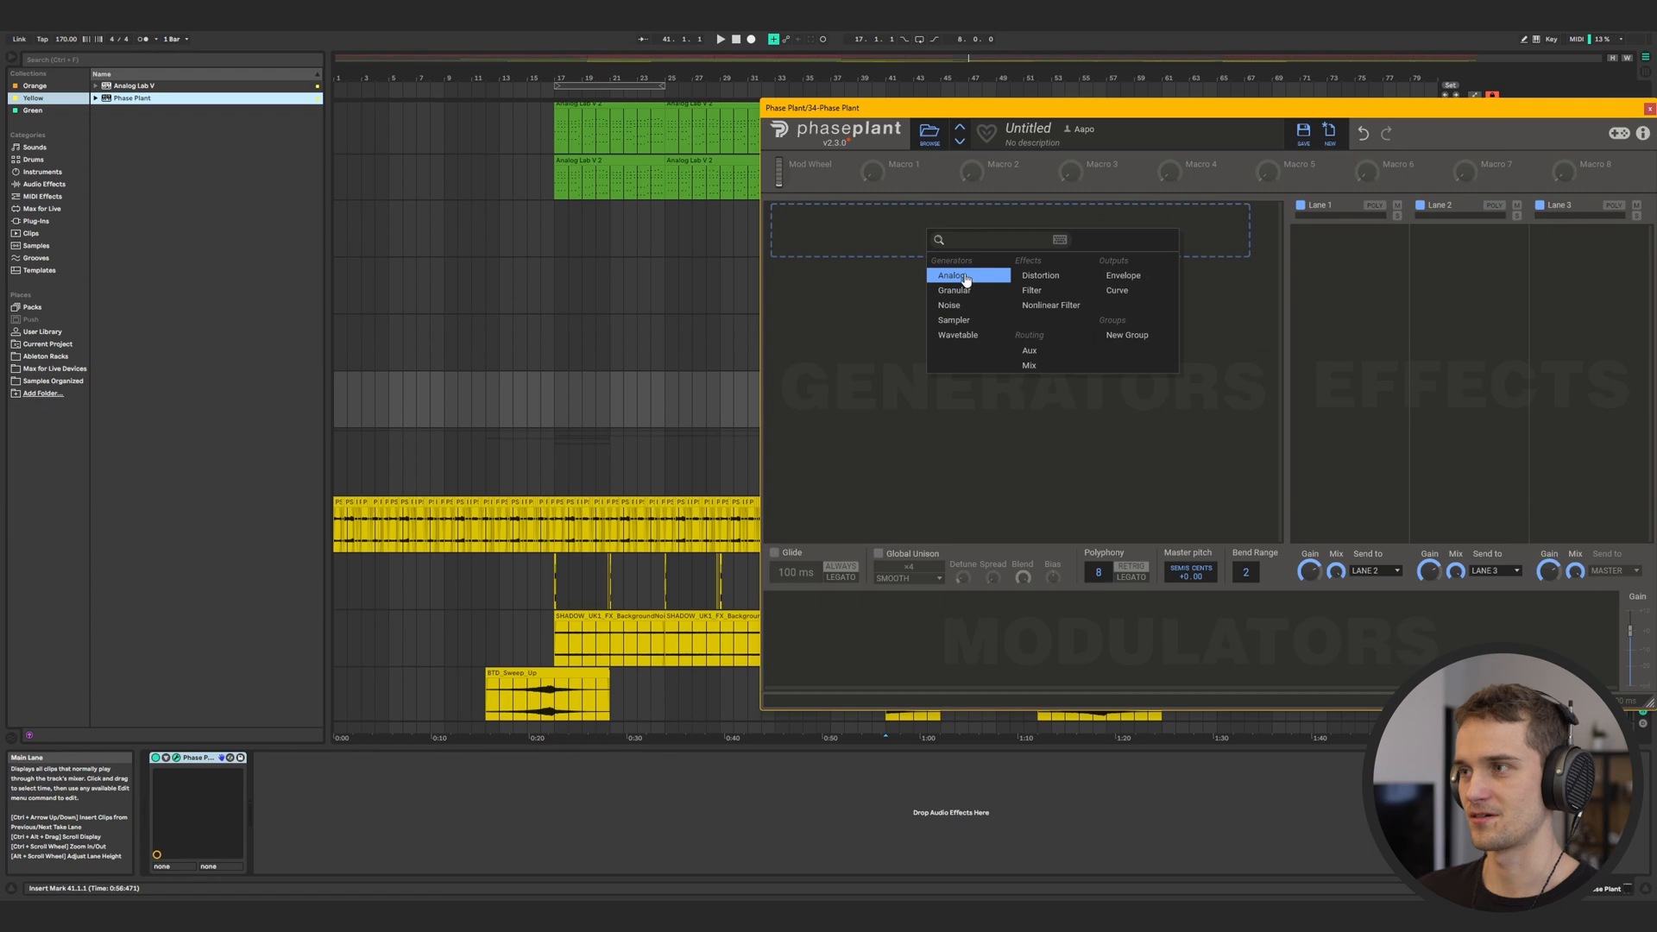
{"action": "left_click", "coordinate": [965, 280]}
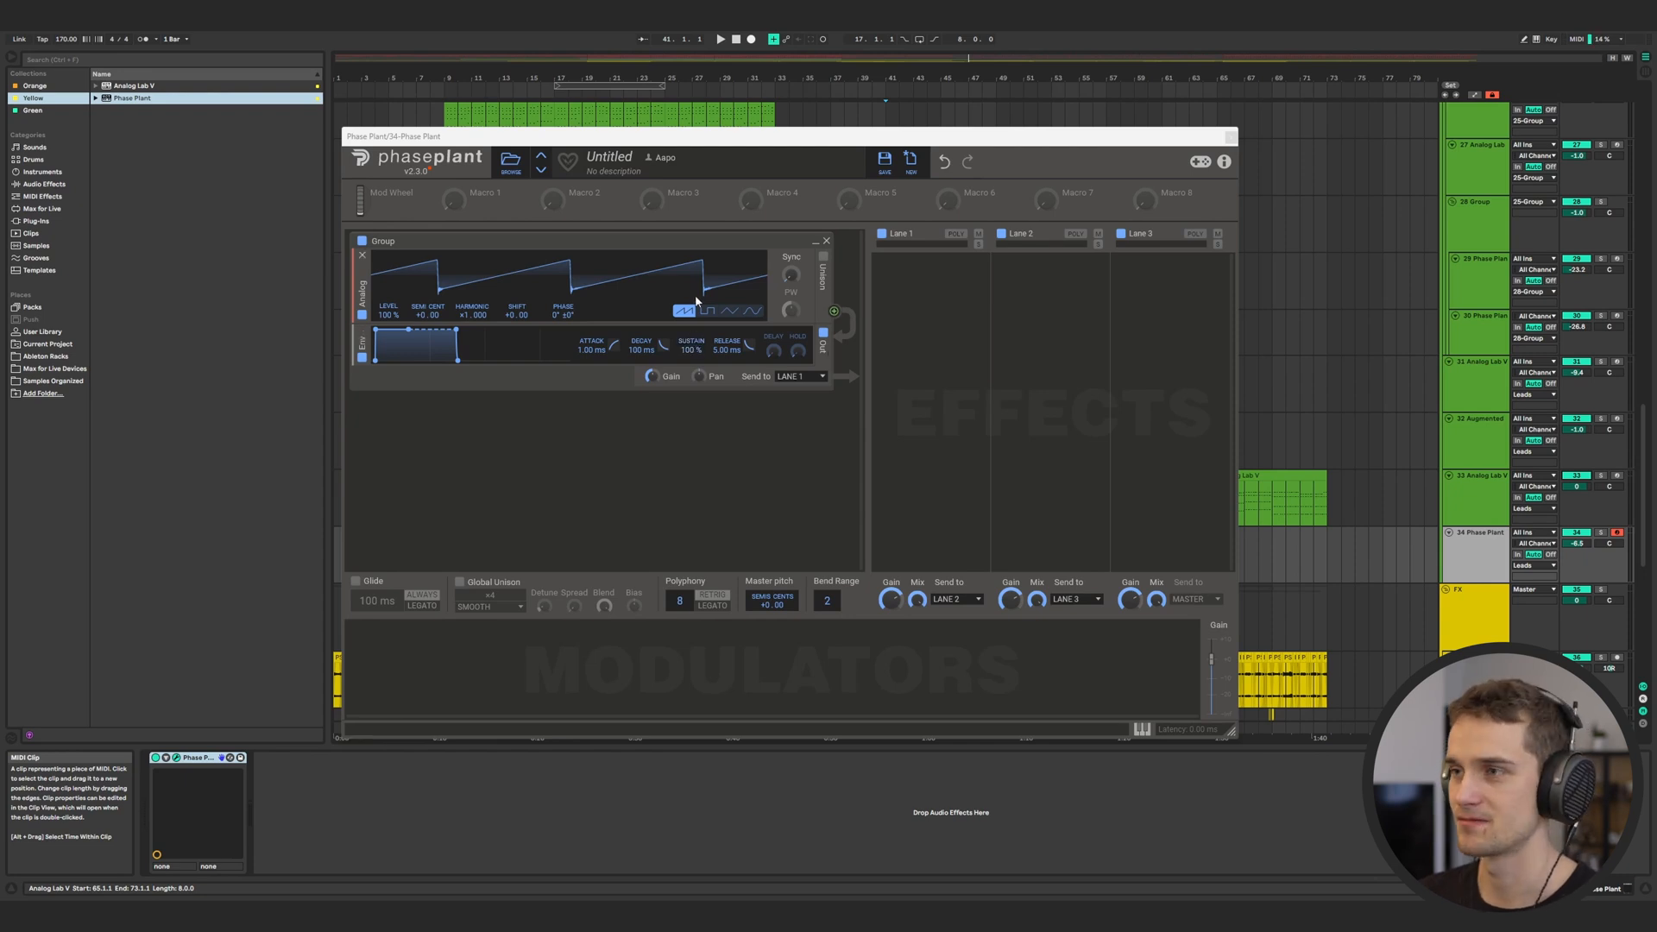
{"action": "left_click", "coordinate": [824, 256]}
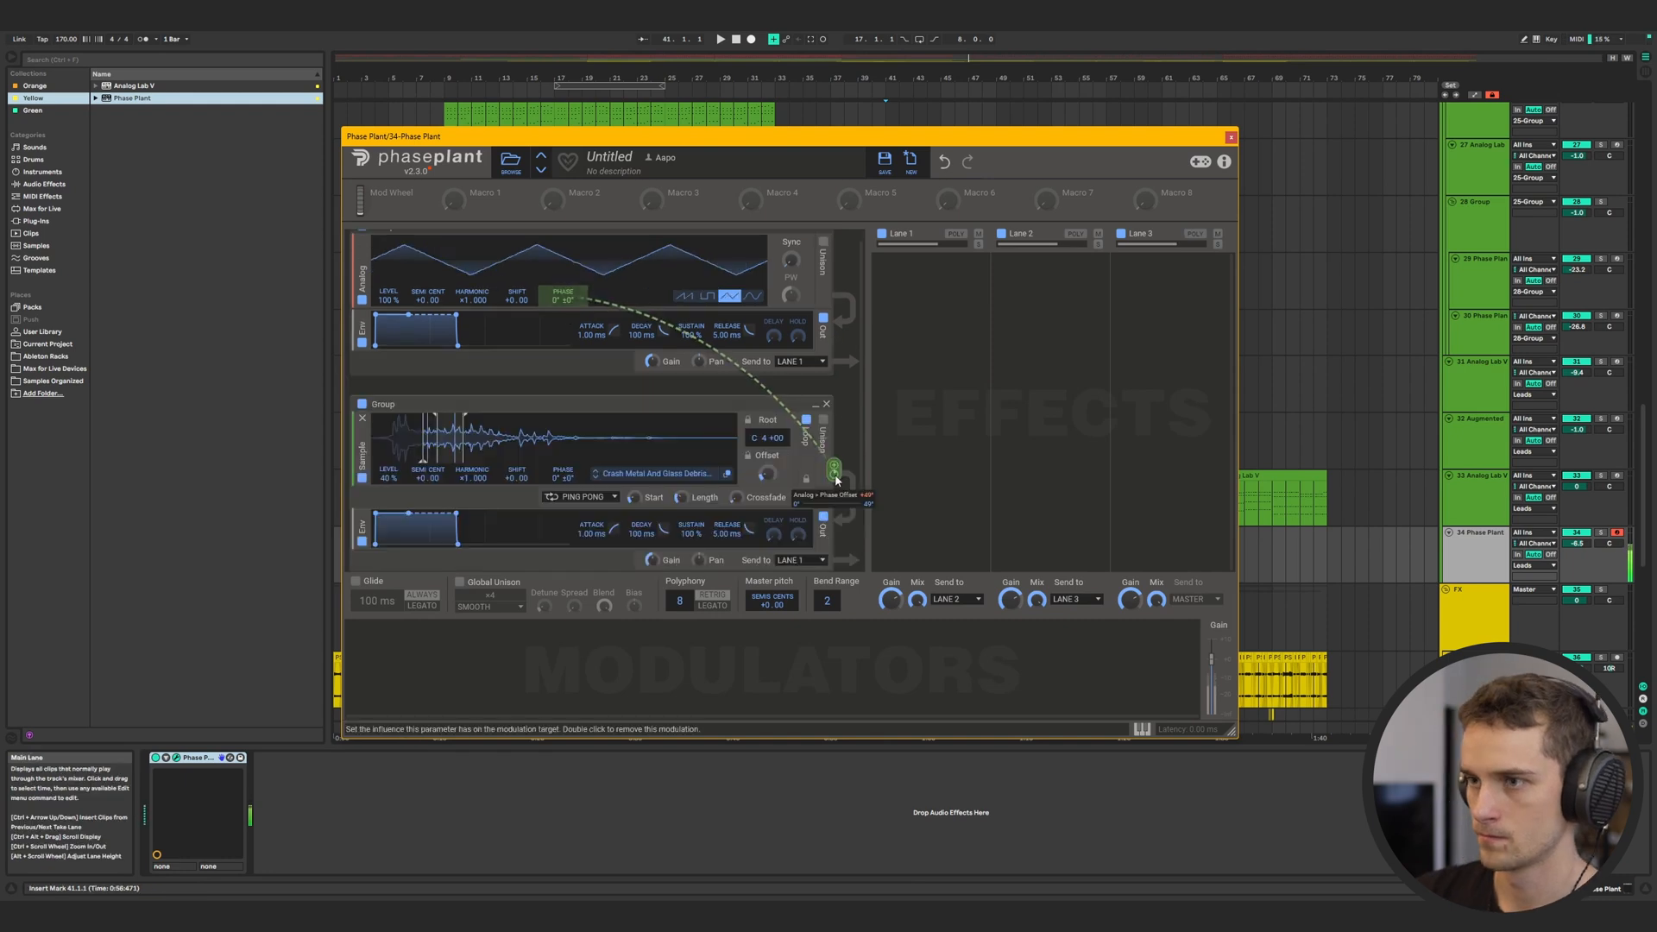
{"action": "left_click", "coordinate": [561, 498]}
{"action": "key", "text": "Escape"}
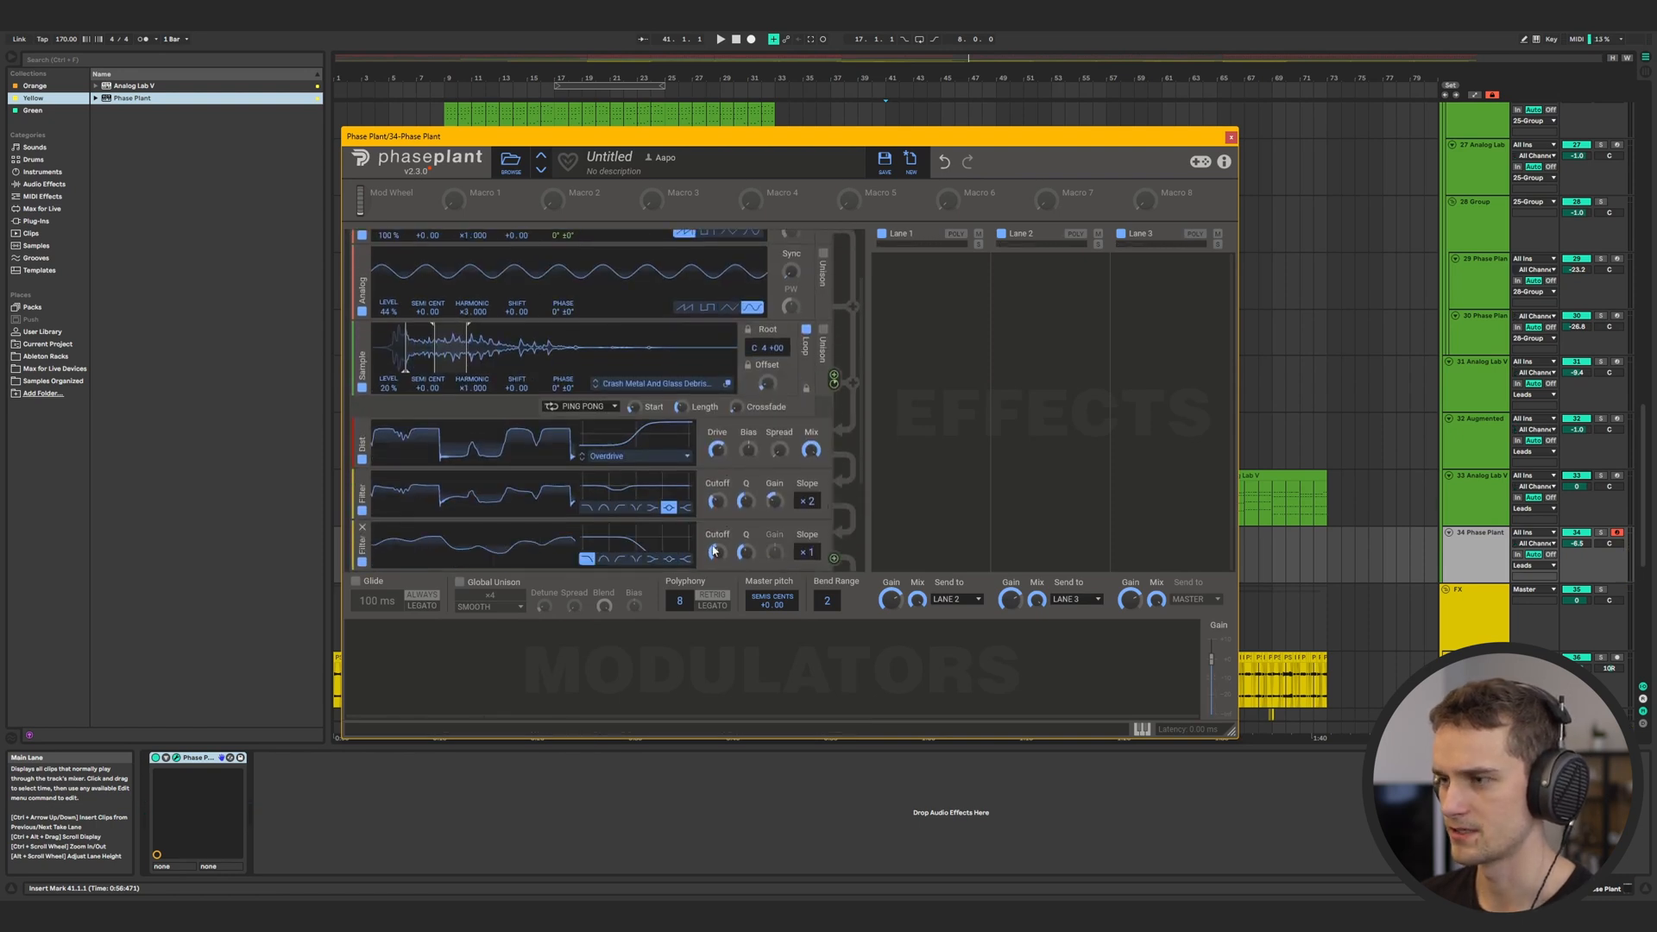
Switch the last filter in the generator group to the peak type and sweep its cutoff and gain
{"action": "left_click", "coordinate": [668, 558]}
{"action": "left_click_drag", "start_coordinate": [775, 552], "coordinate": [717, 539]}
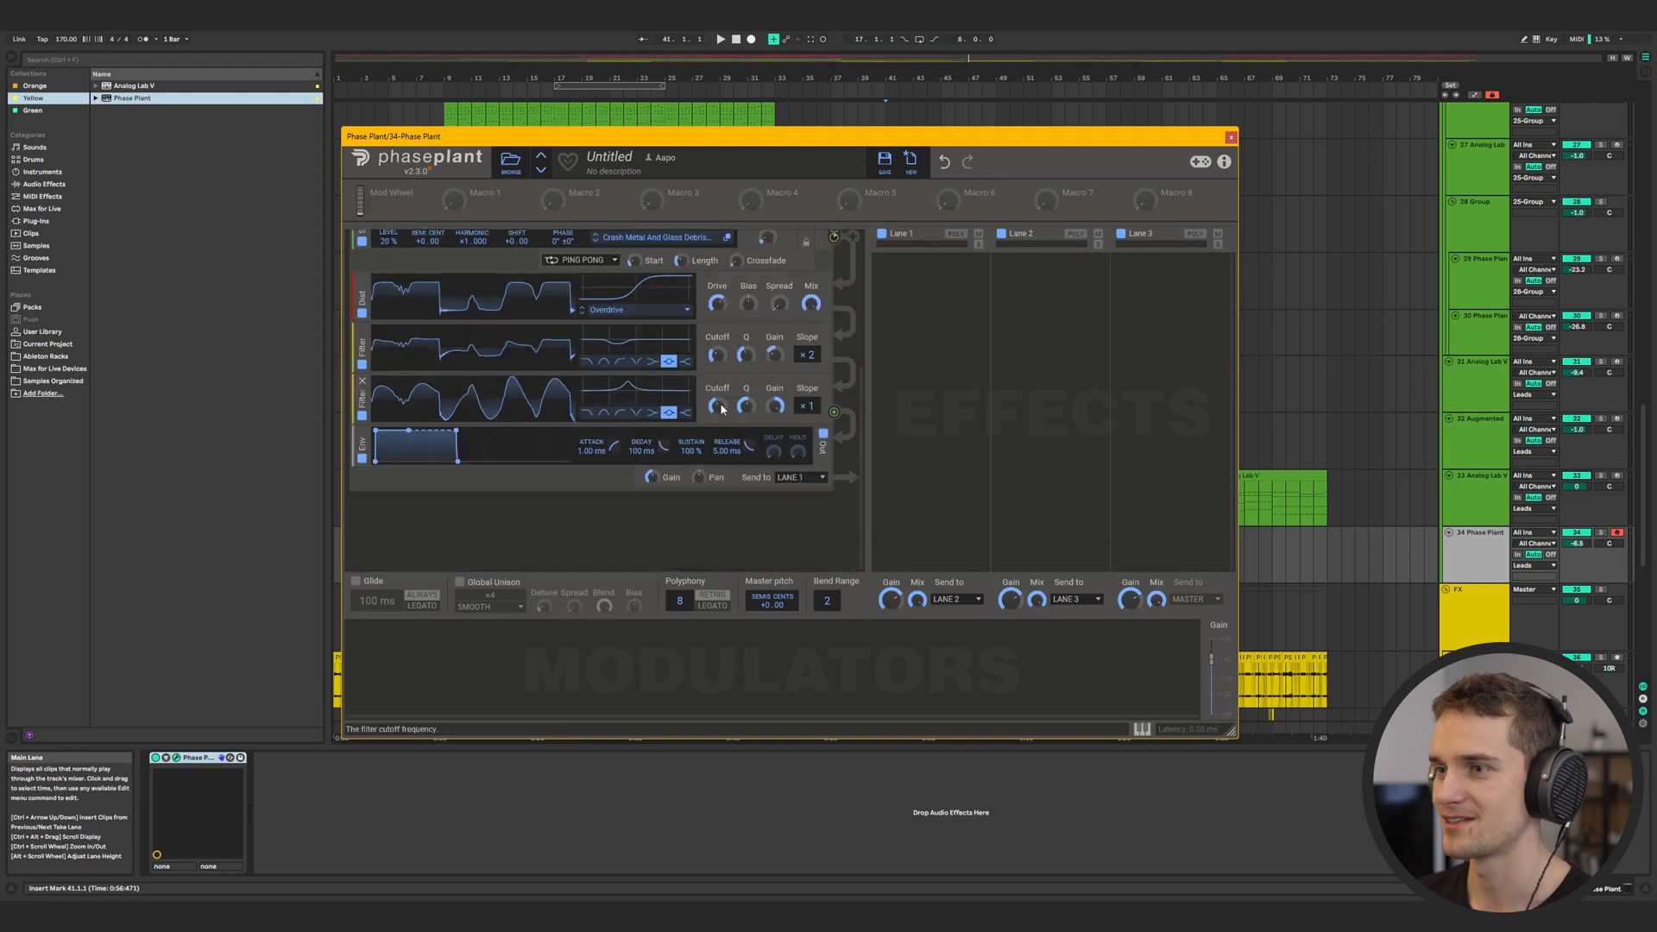
{"action": "left_click_drag", "start_coordinate": [720, 403], "coordinate": [720, 406]}
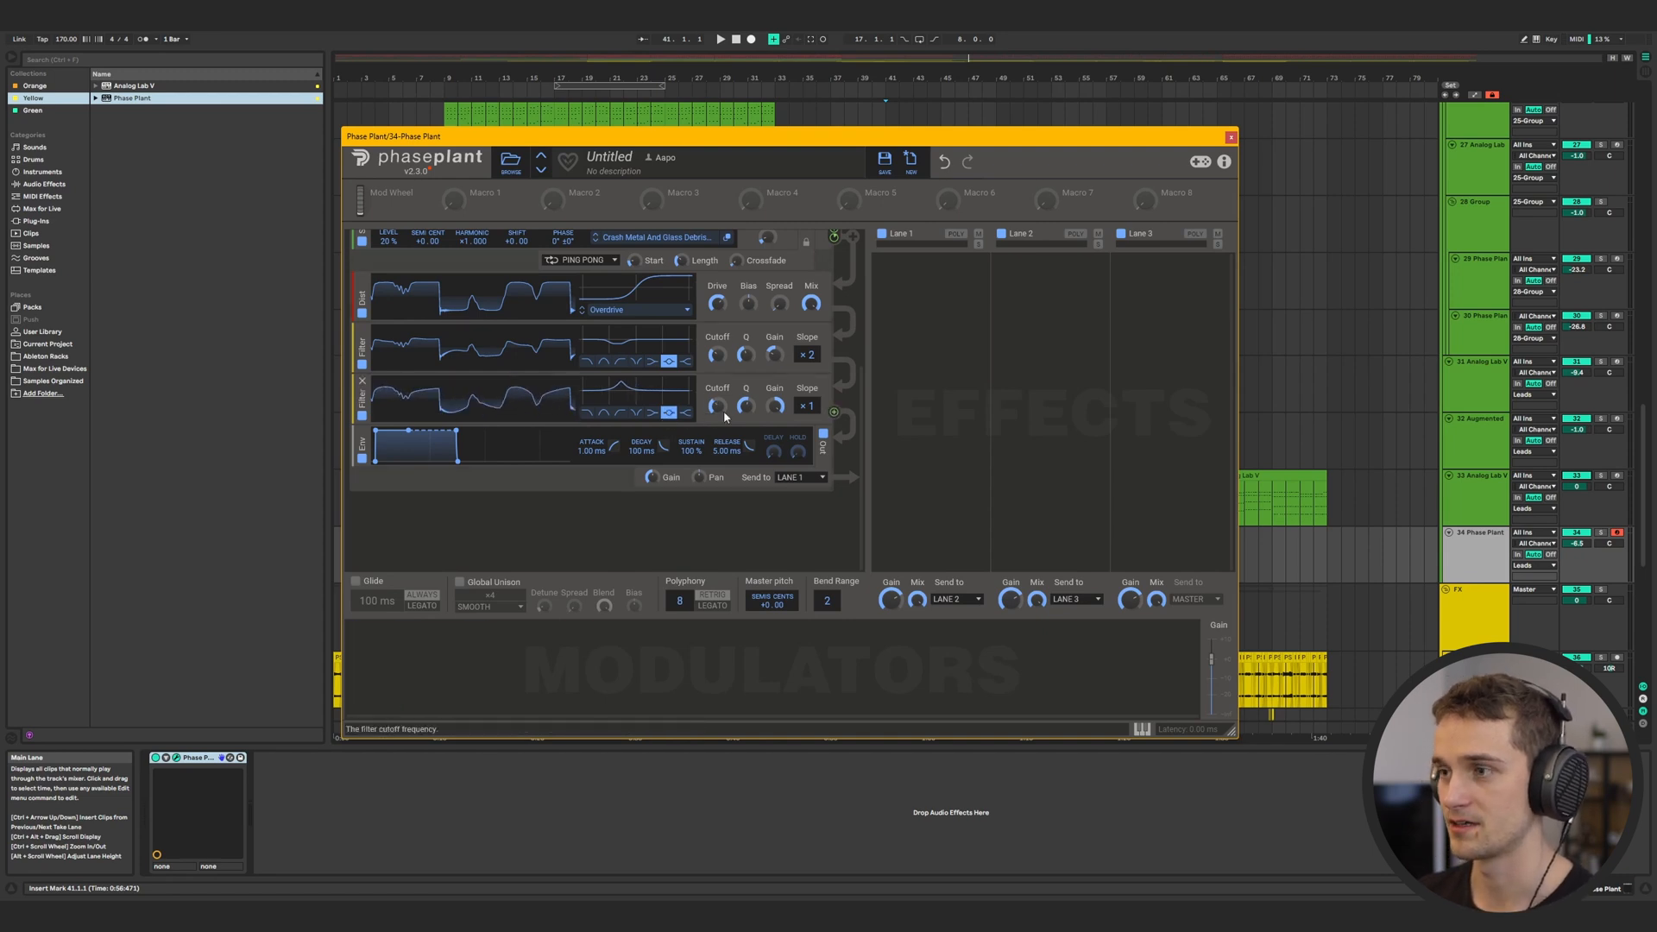
{"action": "left_click_drag", "start_coordinate": [722, 407], "coordinate": [722, 411]}
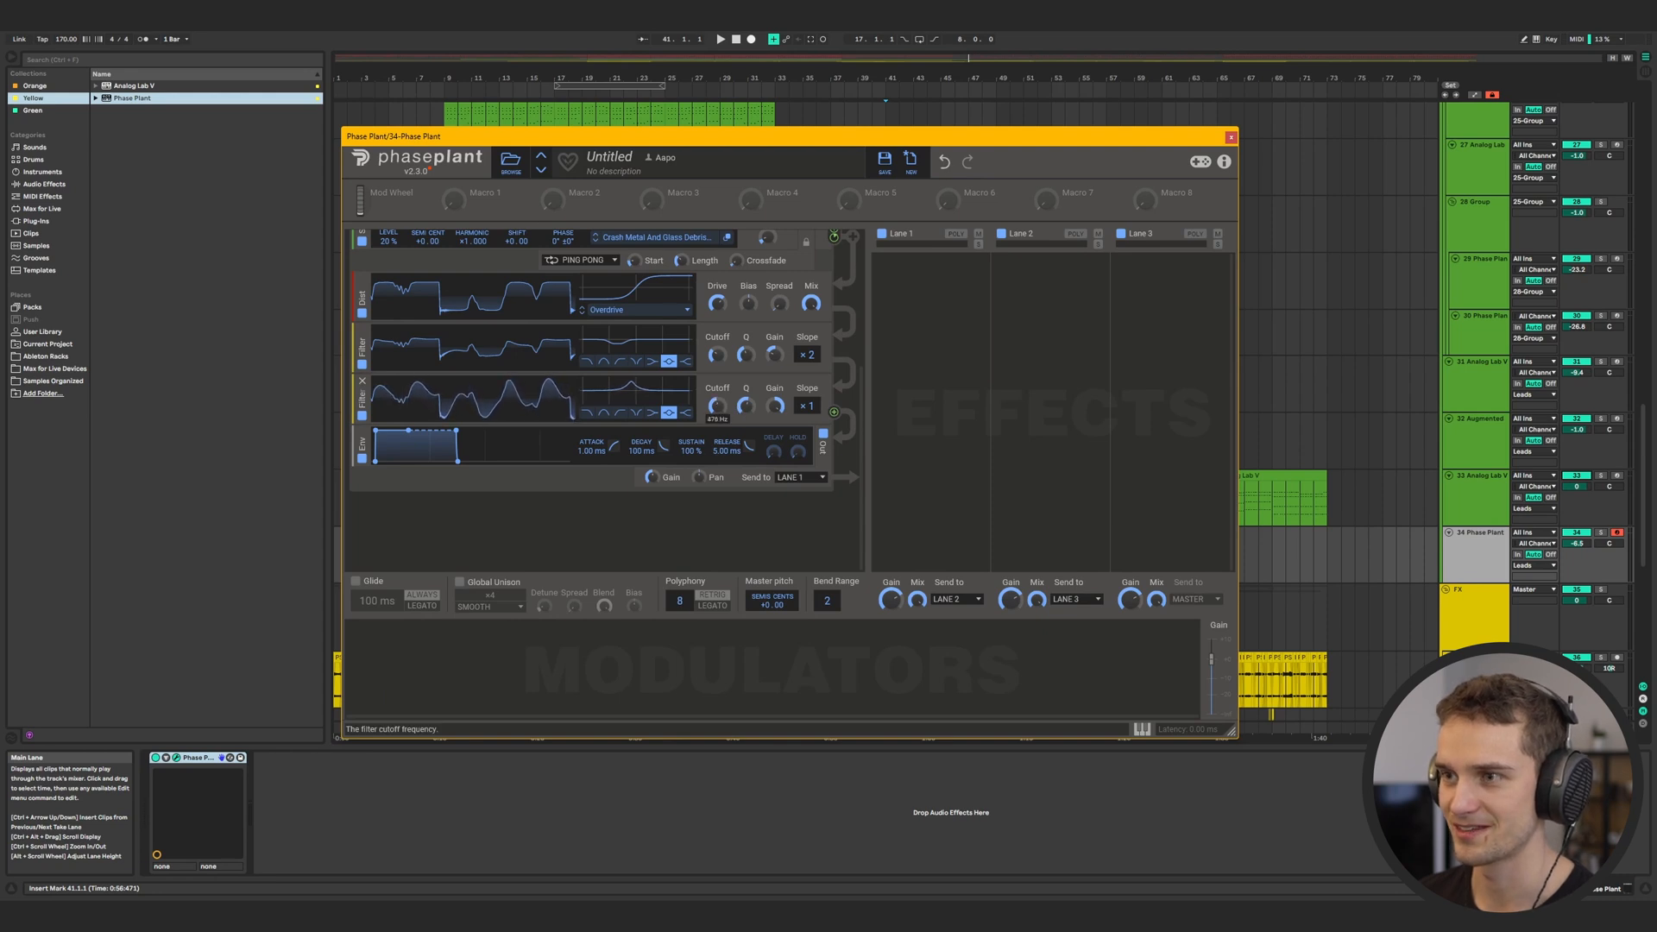
{"action": "left_click_drag", "start_coordinate": [722, 410], "coordinate": [725, 410]}
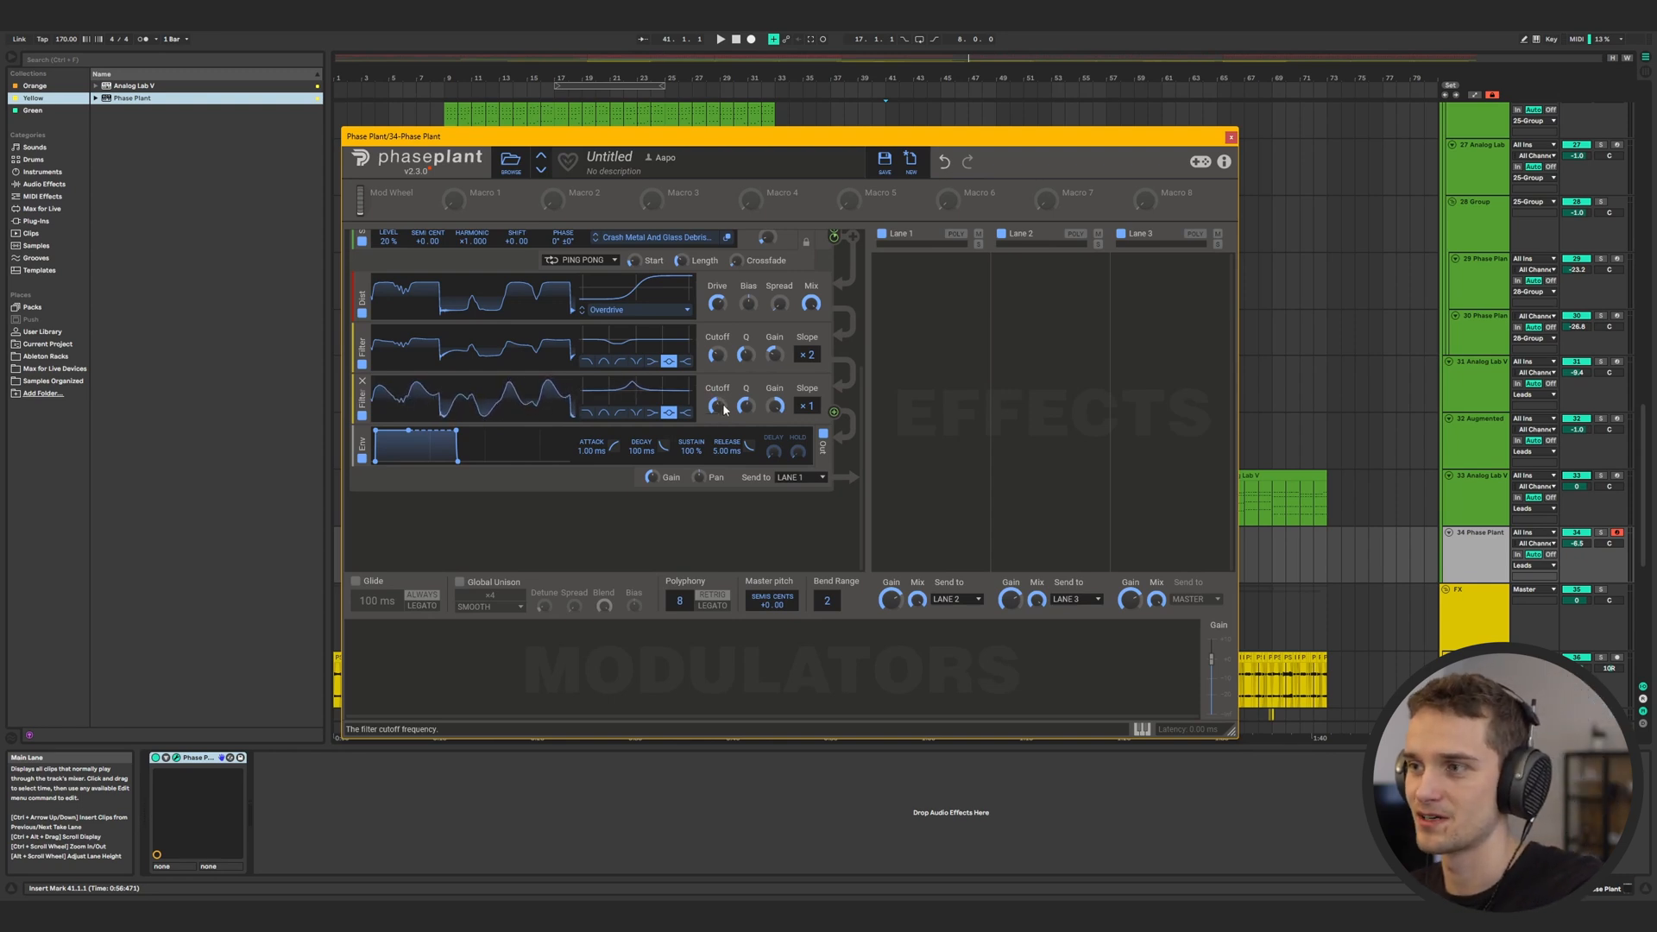
{"action": "left_click_drag", "start_coordinate": [725, 410], "coordinate": [777, 435]}
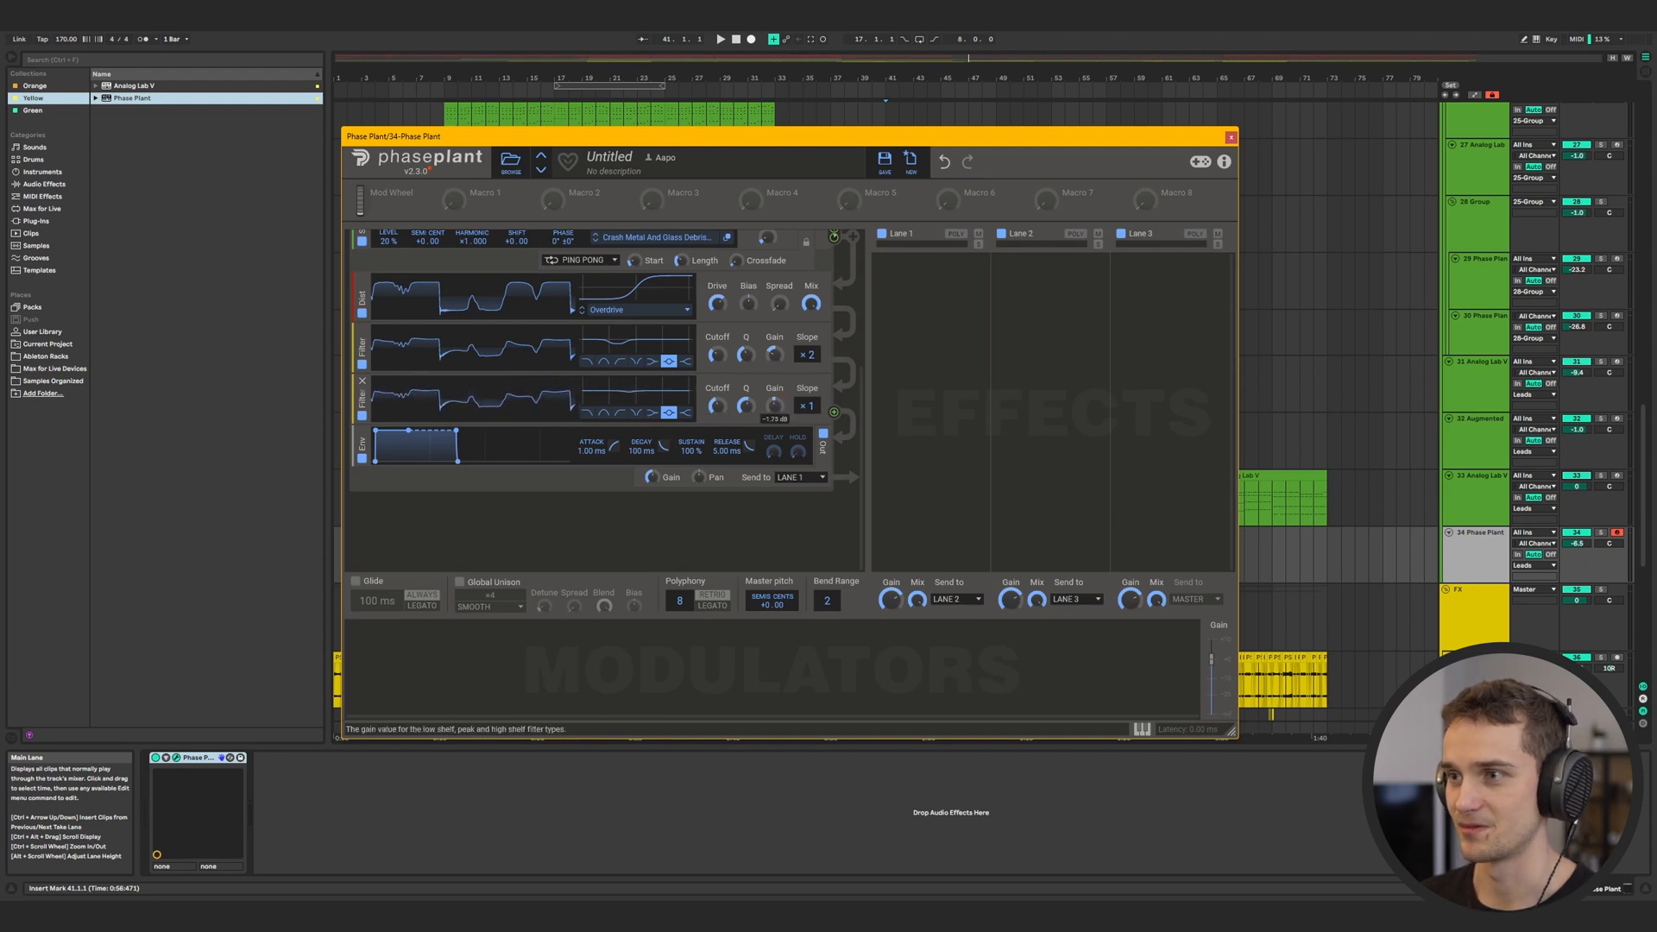
Compare the sound of the patch with the last peak filter bypassed and active
{"action": "left_click", "coordinate": [362, 418]}
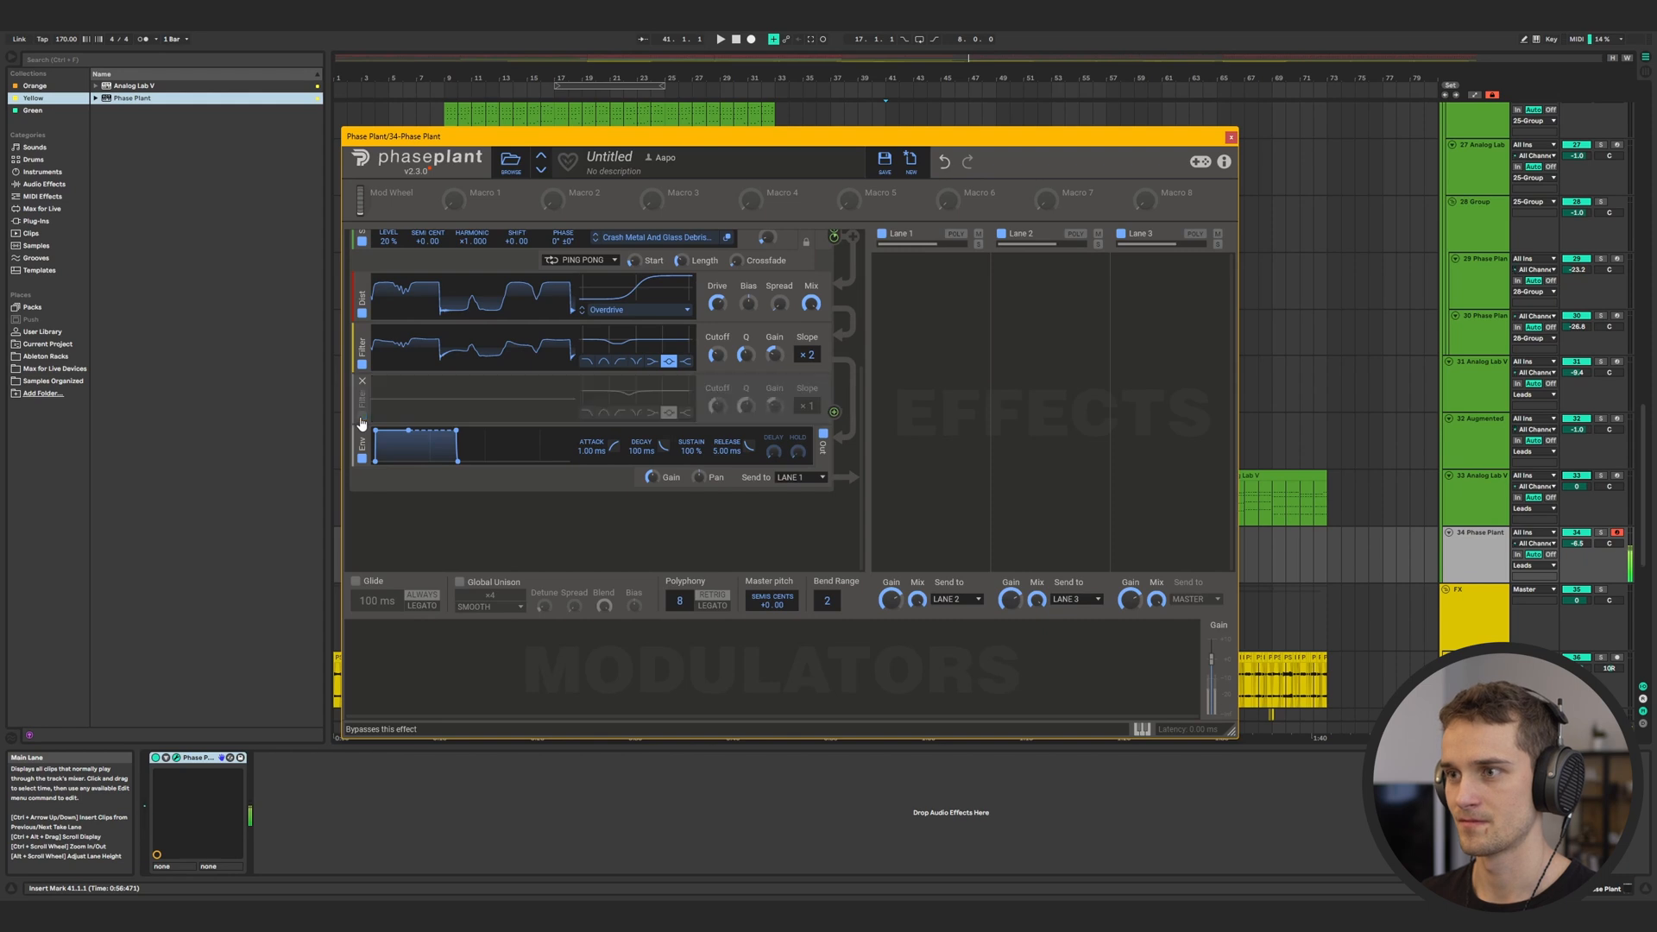
{"action": "left_click", "coordinate": [362, 418]}
{"action": "left_click", "coordinate": [362, 418]}
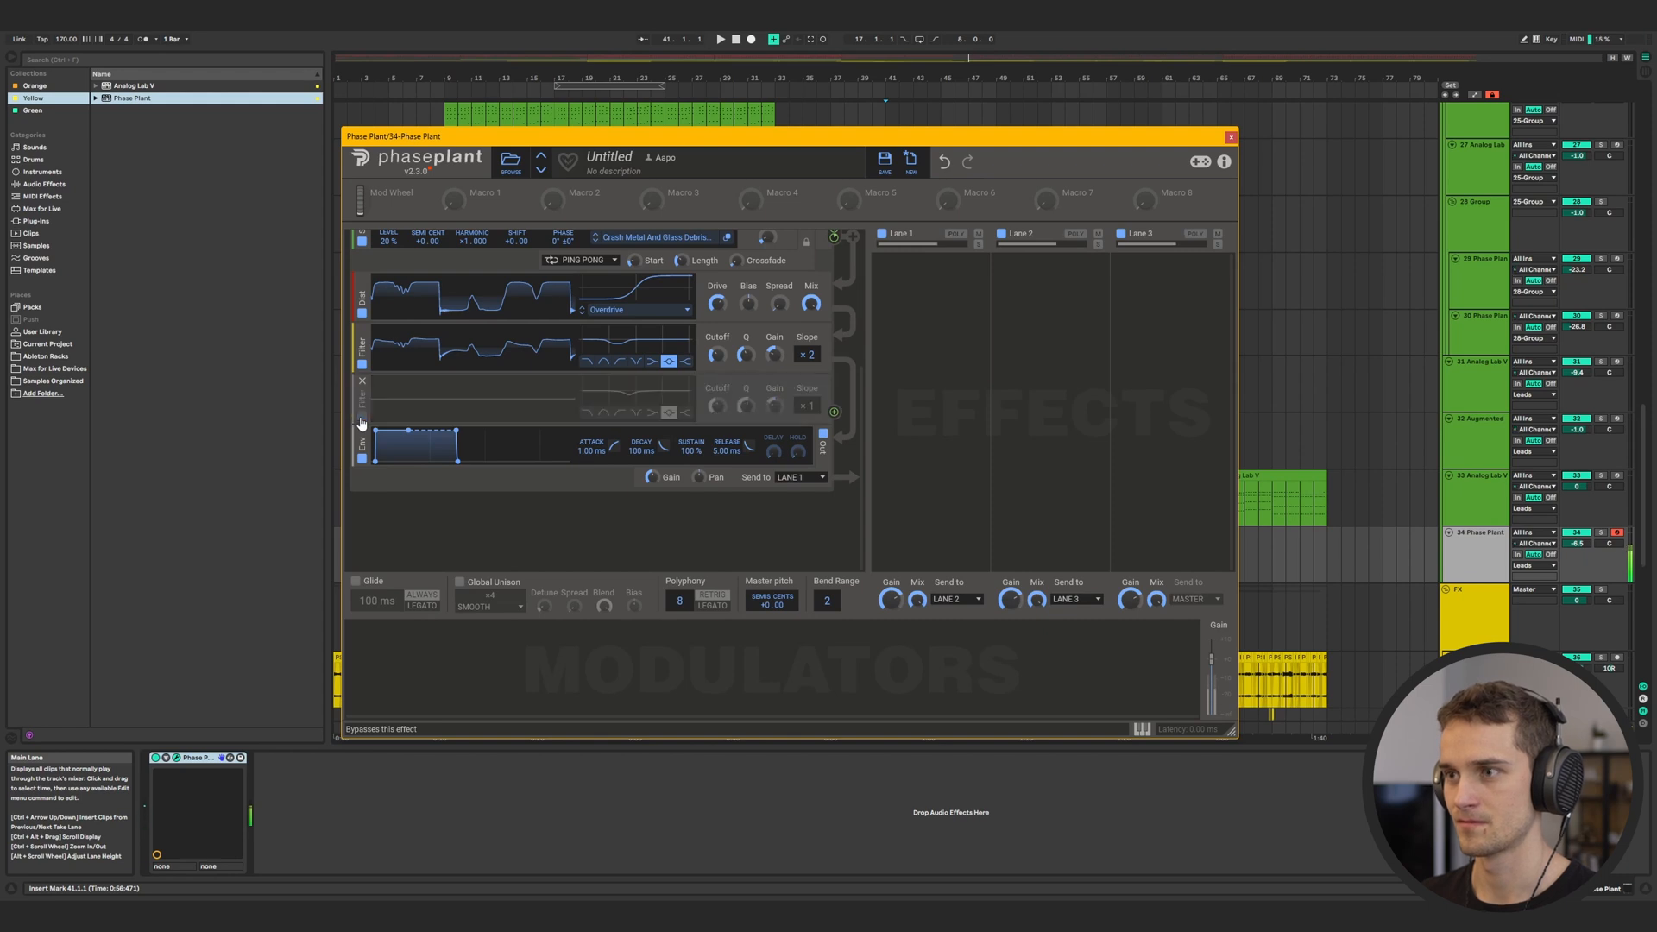
Start adding the first modulator to the empty Modulators area of the Phase Plant patch
{"action": "scroll", "coordinate": [361, 422], "scroll_direction": "up", "scroll_amount": 3}
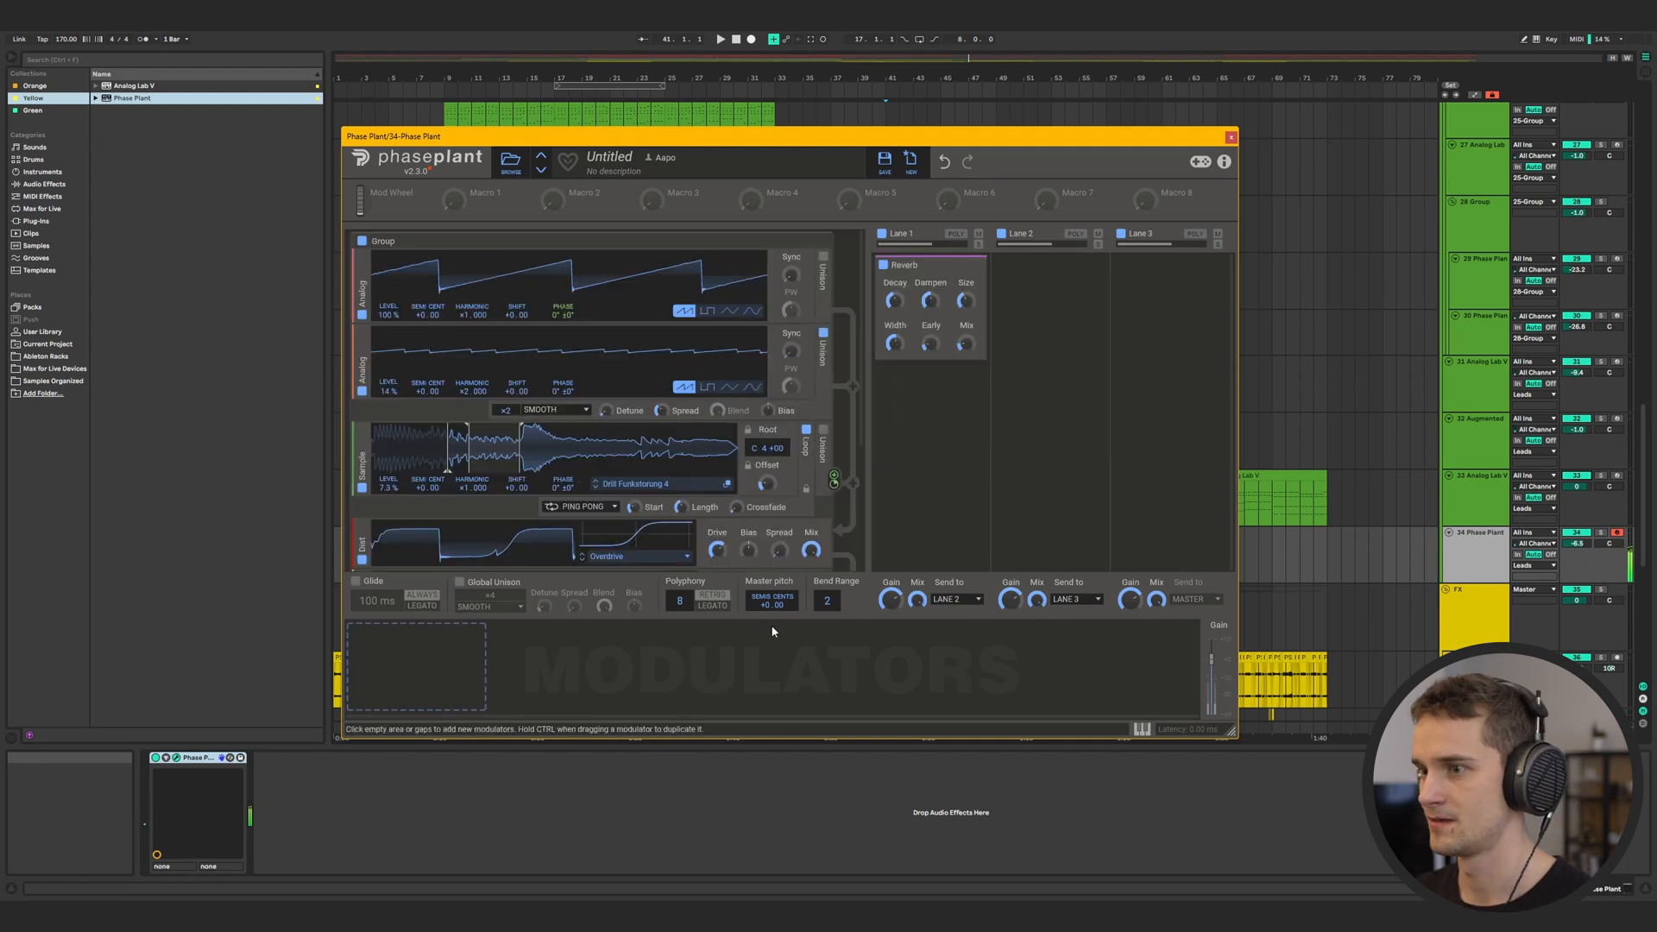
{"action": "left_click", "coordinate": [440, 676]}
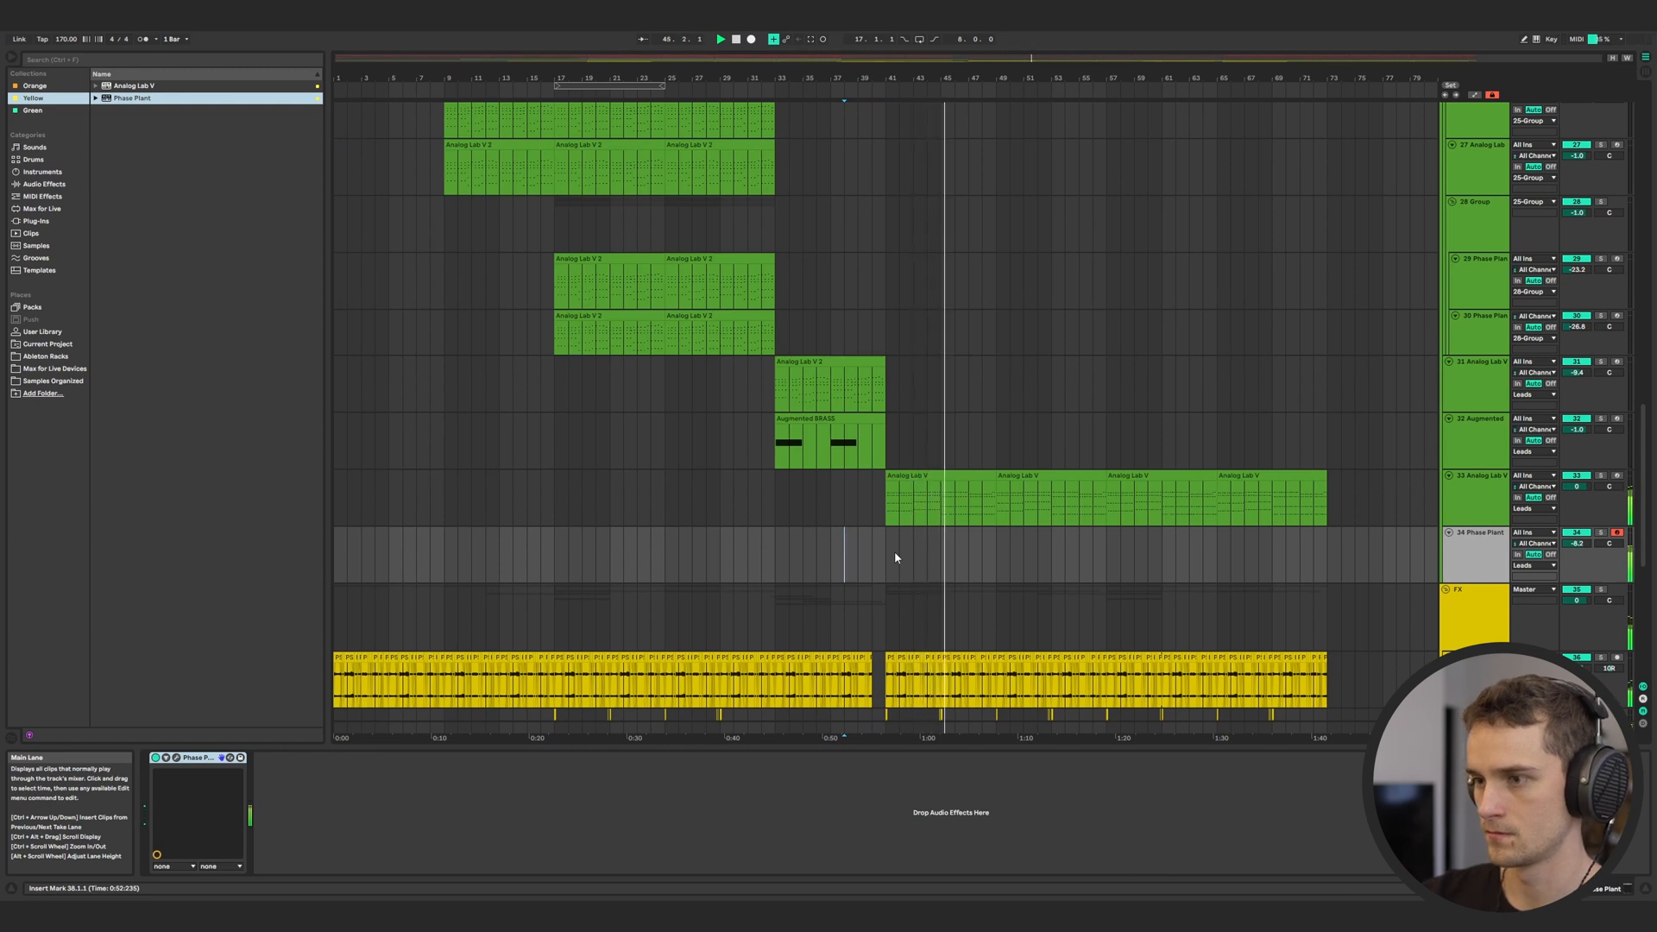
Audition the new sound from bar 40 and record a Phase Plant part from bar 41 to bar 57
{"action": "left_click", "coordinate": [879, 551]}
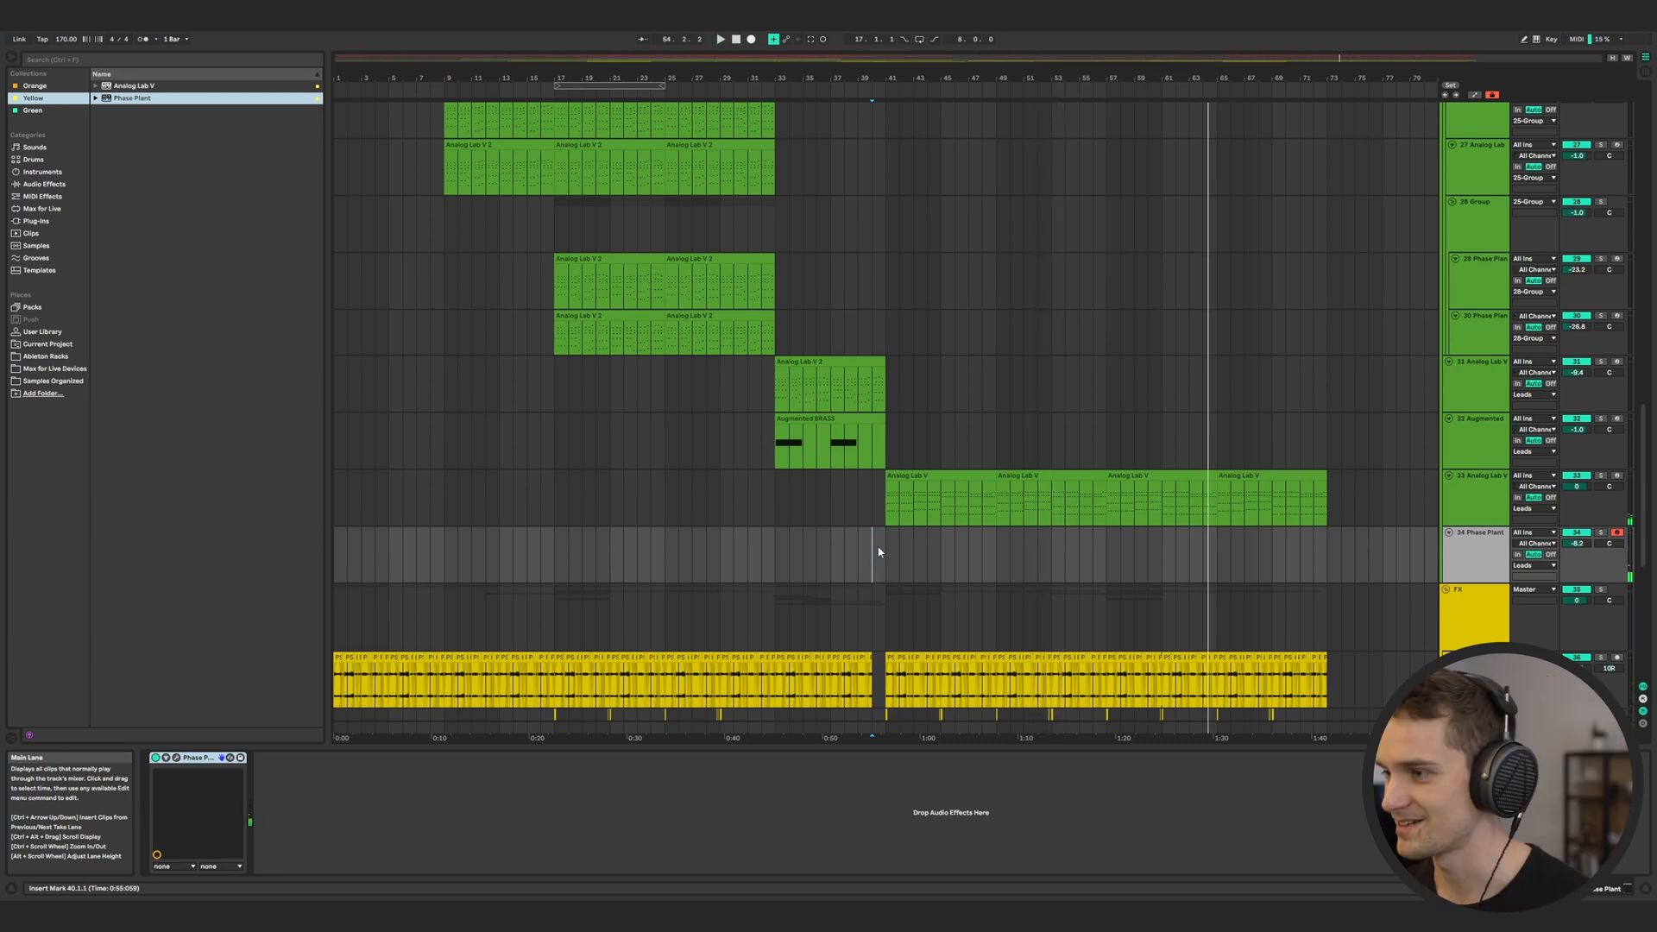
{"action": "key", "text": "space"}
{"action": "left_click", "coordinate": [885, 553]}
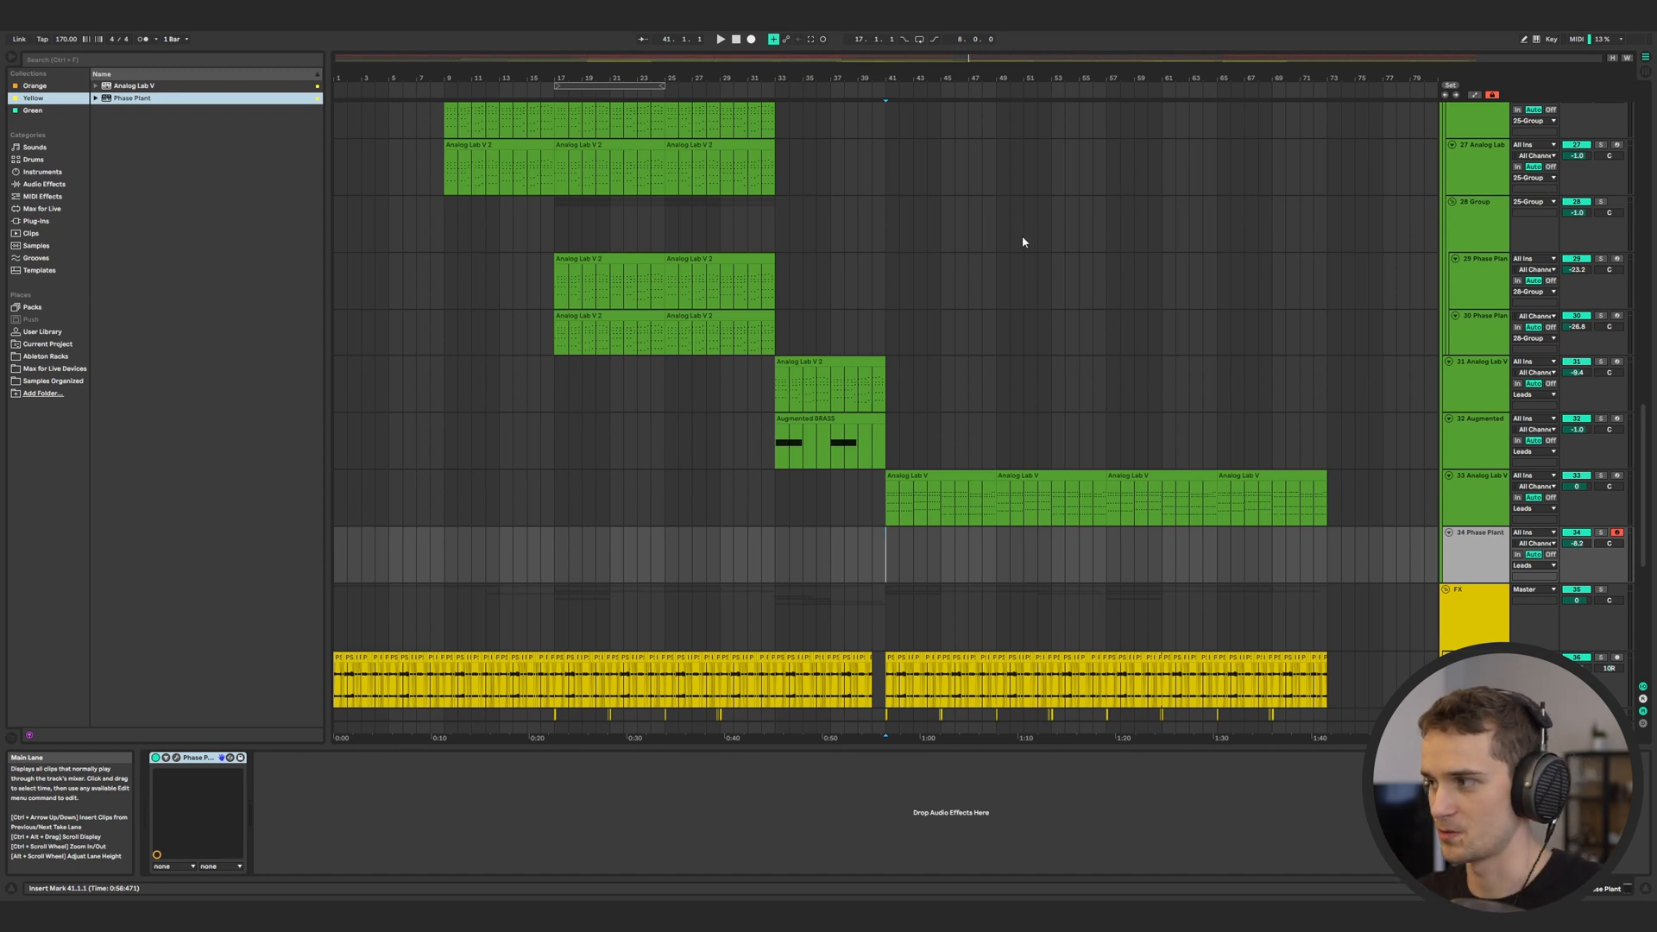
{"action": "left_click", "coordinate": [750, 41]}
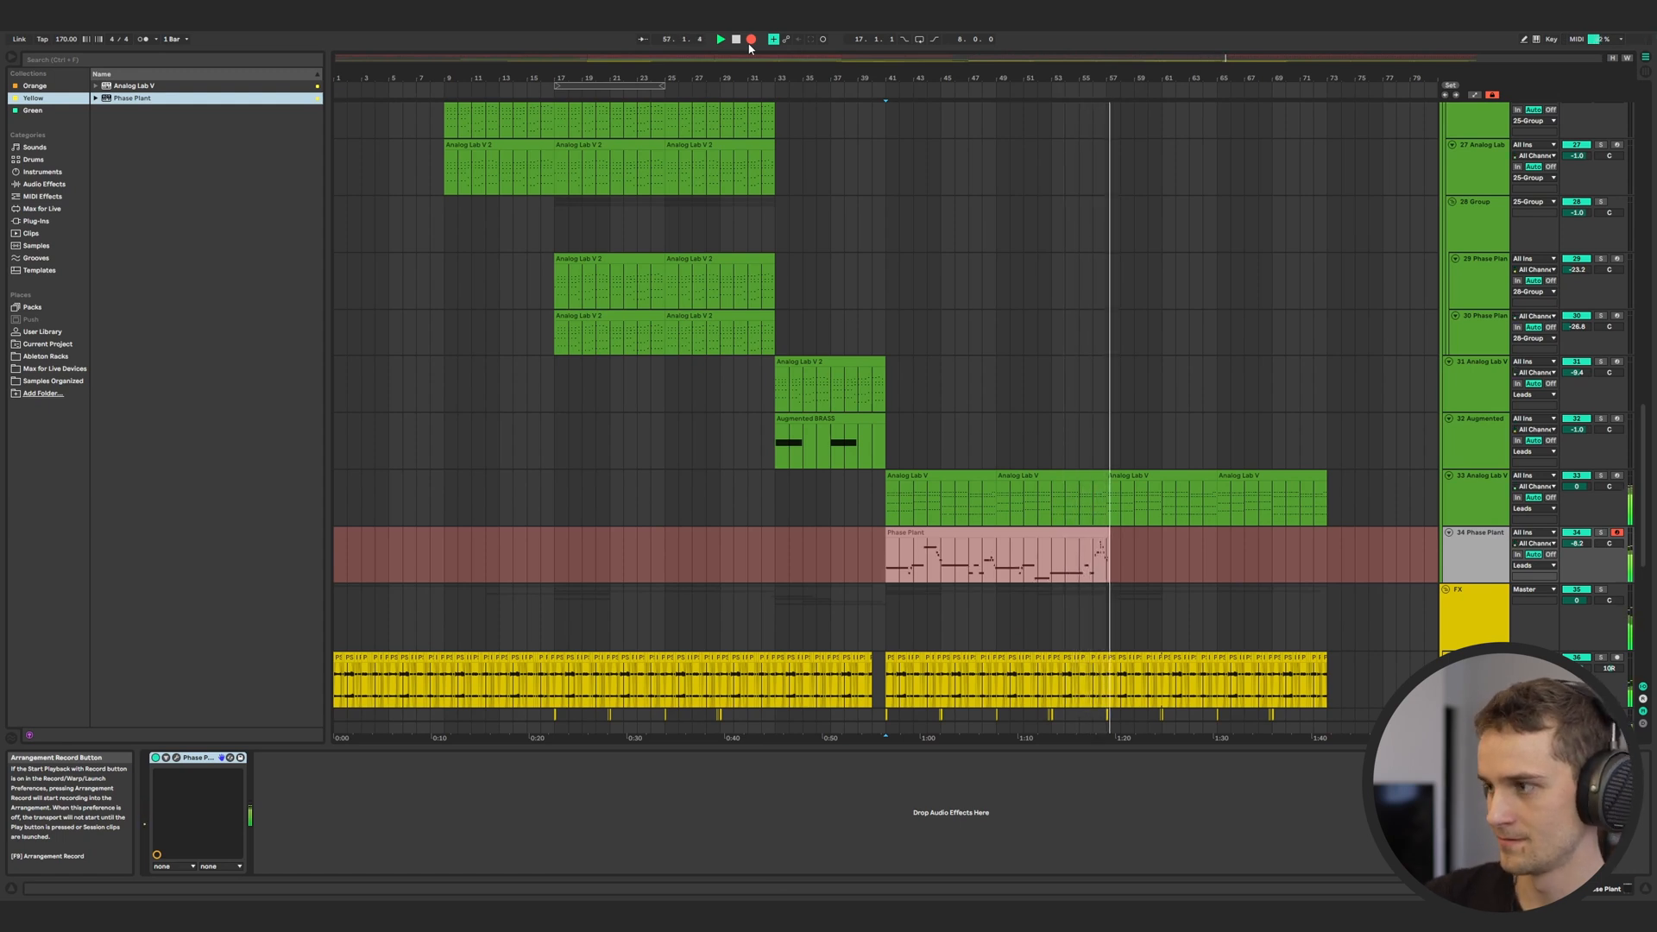
{"action": "left_click", "coordinate": [749, 44]}
Open the recorded Phase Plant clip and check its notes, selecting the long C#3 note in the clip's bars 10–11
{"action": "double_click", "coordinate": [1084, 557]}
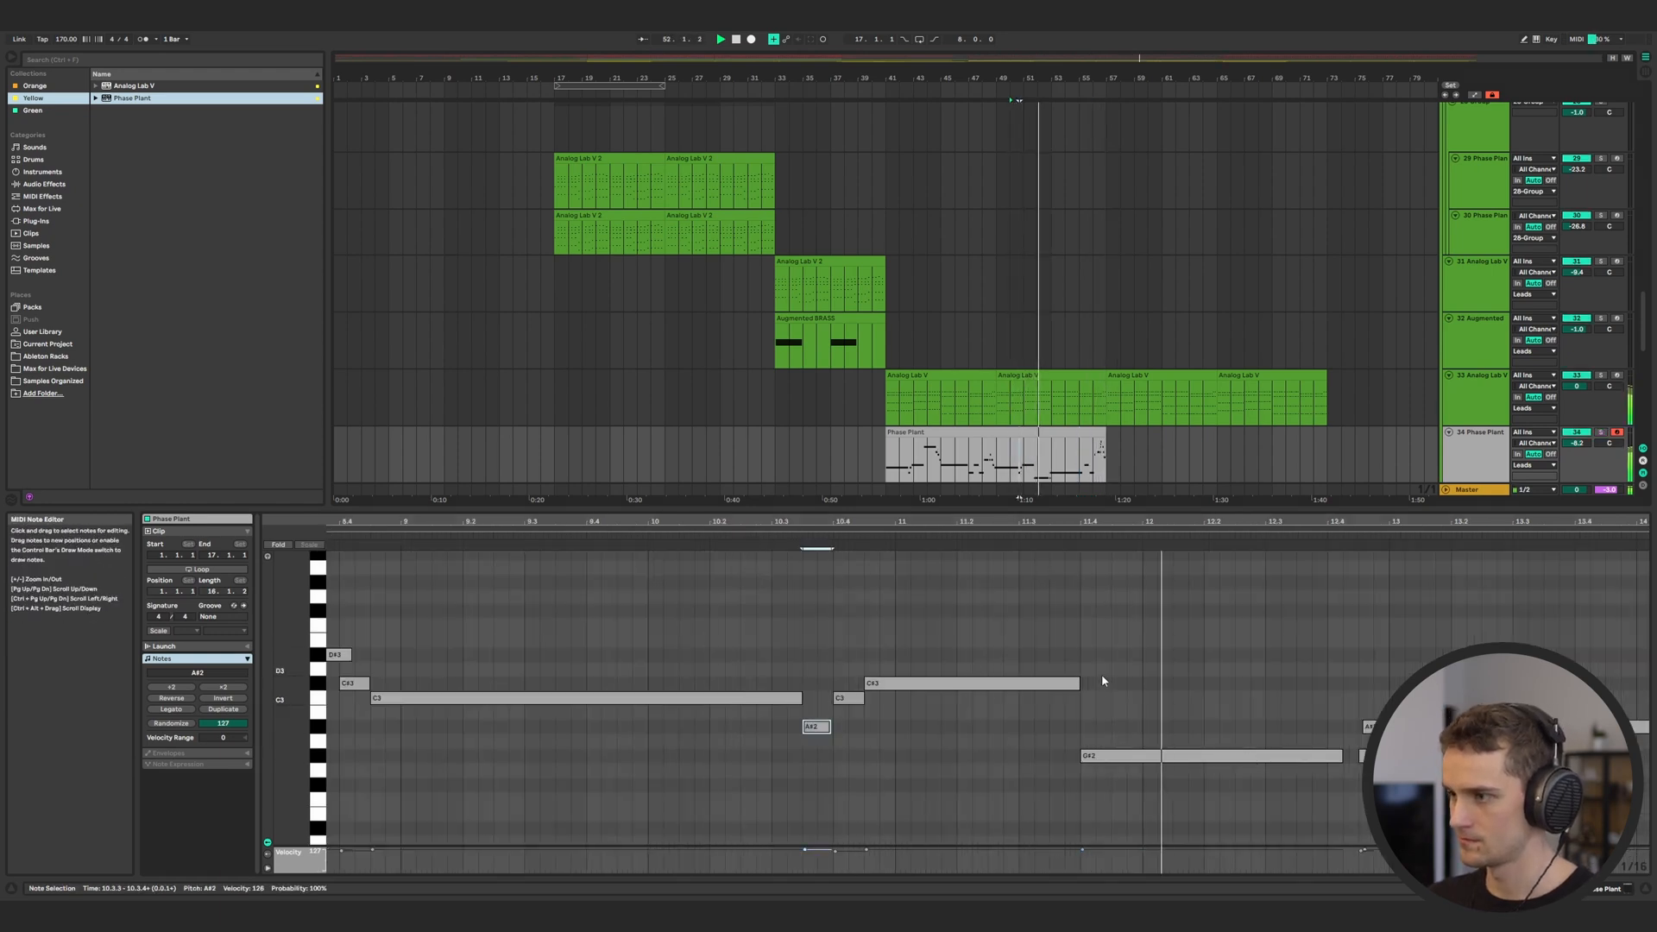
{"action": "left_click", "coordinate": [1079, 685]}
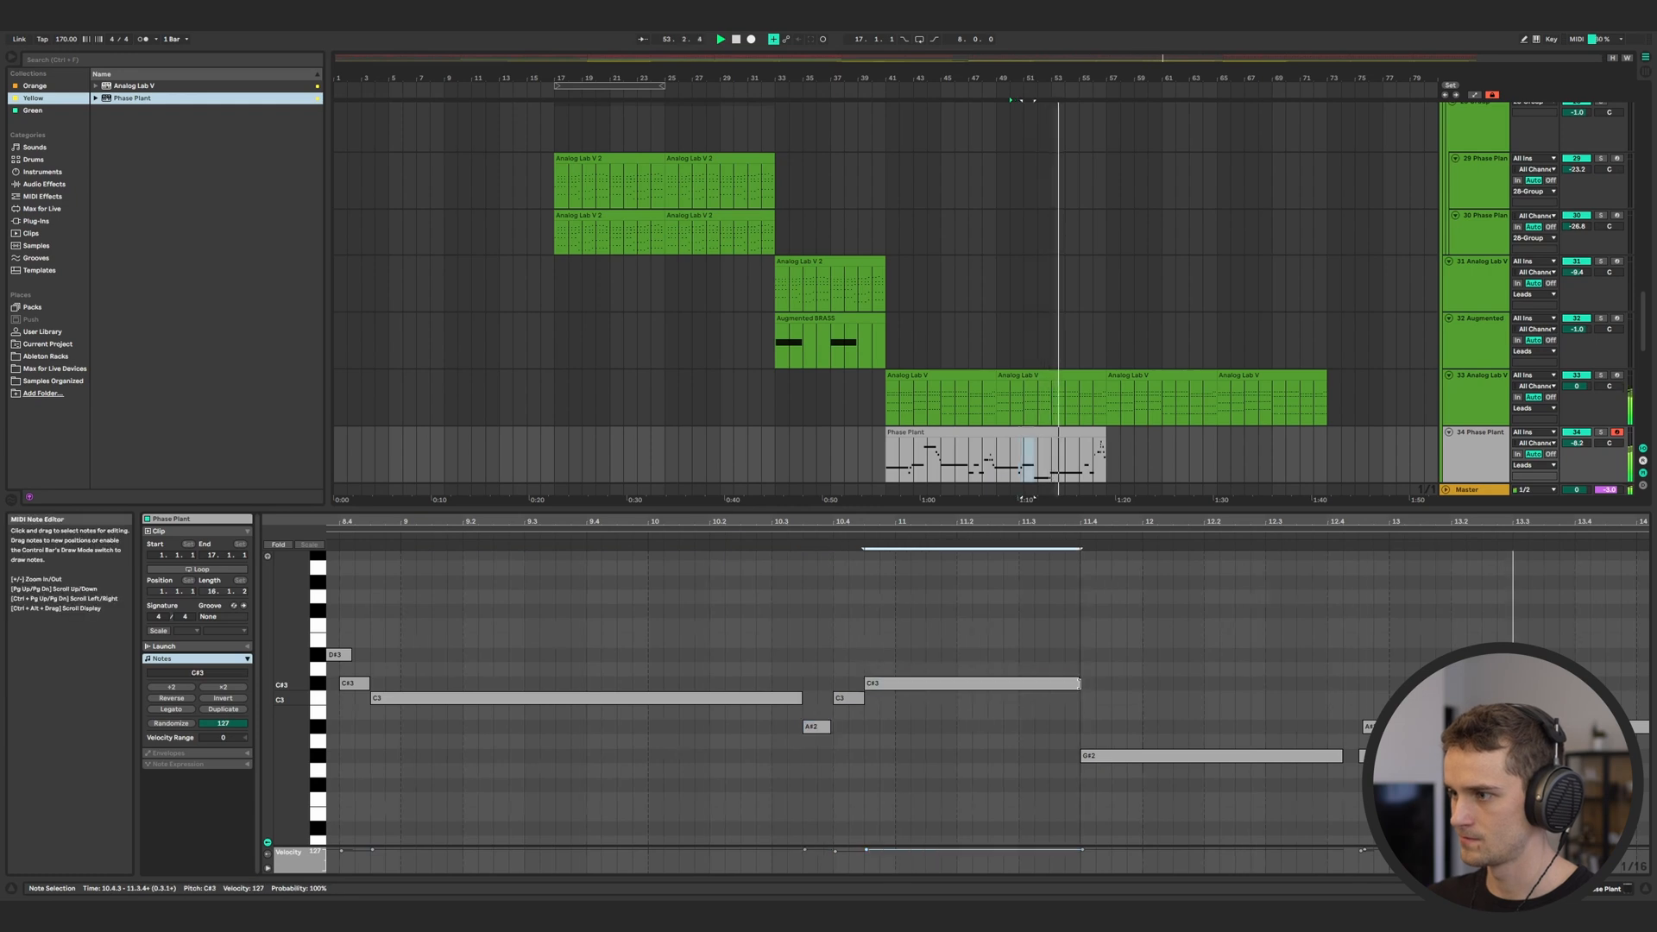
{"action": "scroll", "coordinate": [1099, 696], "scroll_direction": "right", "scroll_amount": 5}
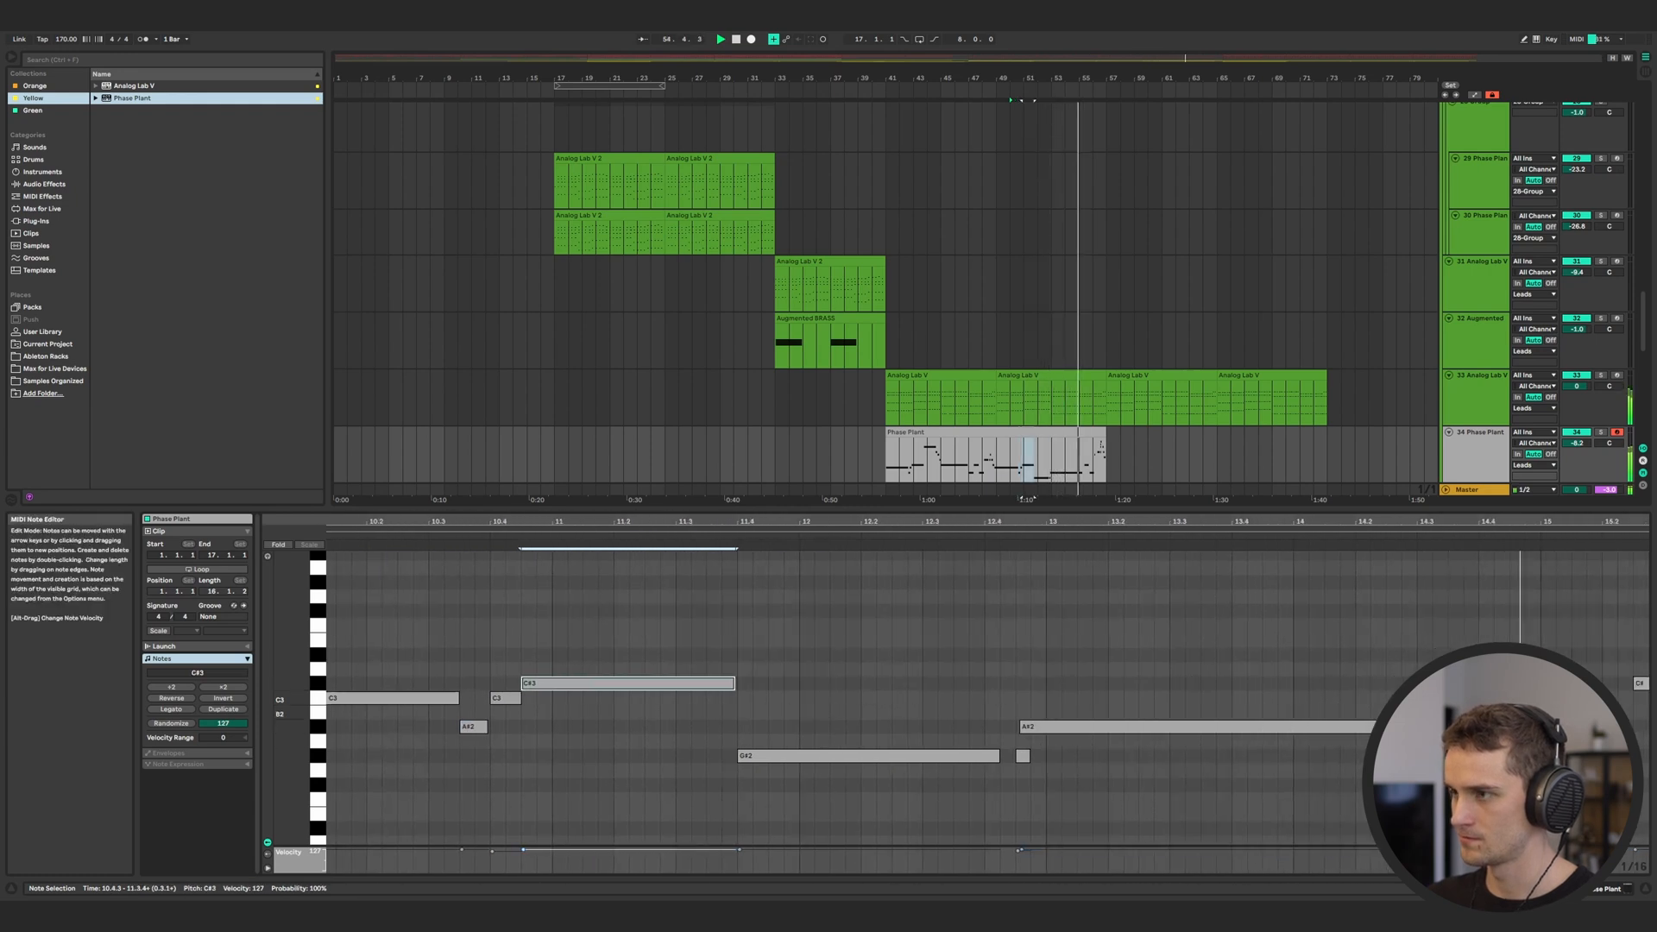
{"action": "scroll", "coordinate": [1109, 715], "scroll_direction": "down", "scroll_amount": 6}
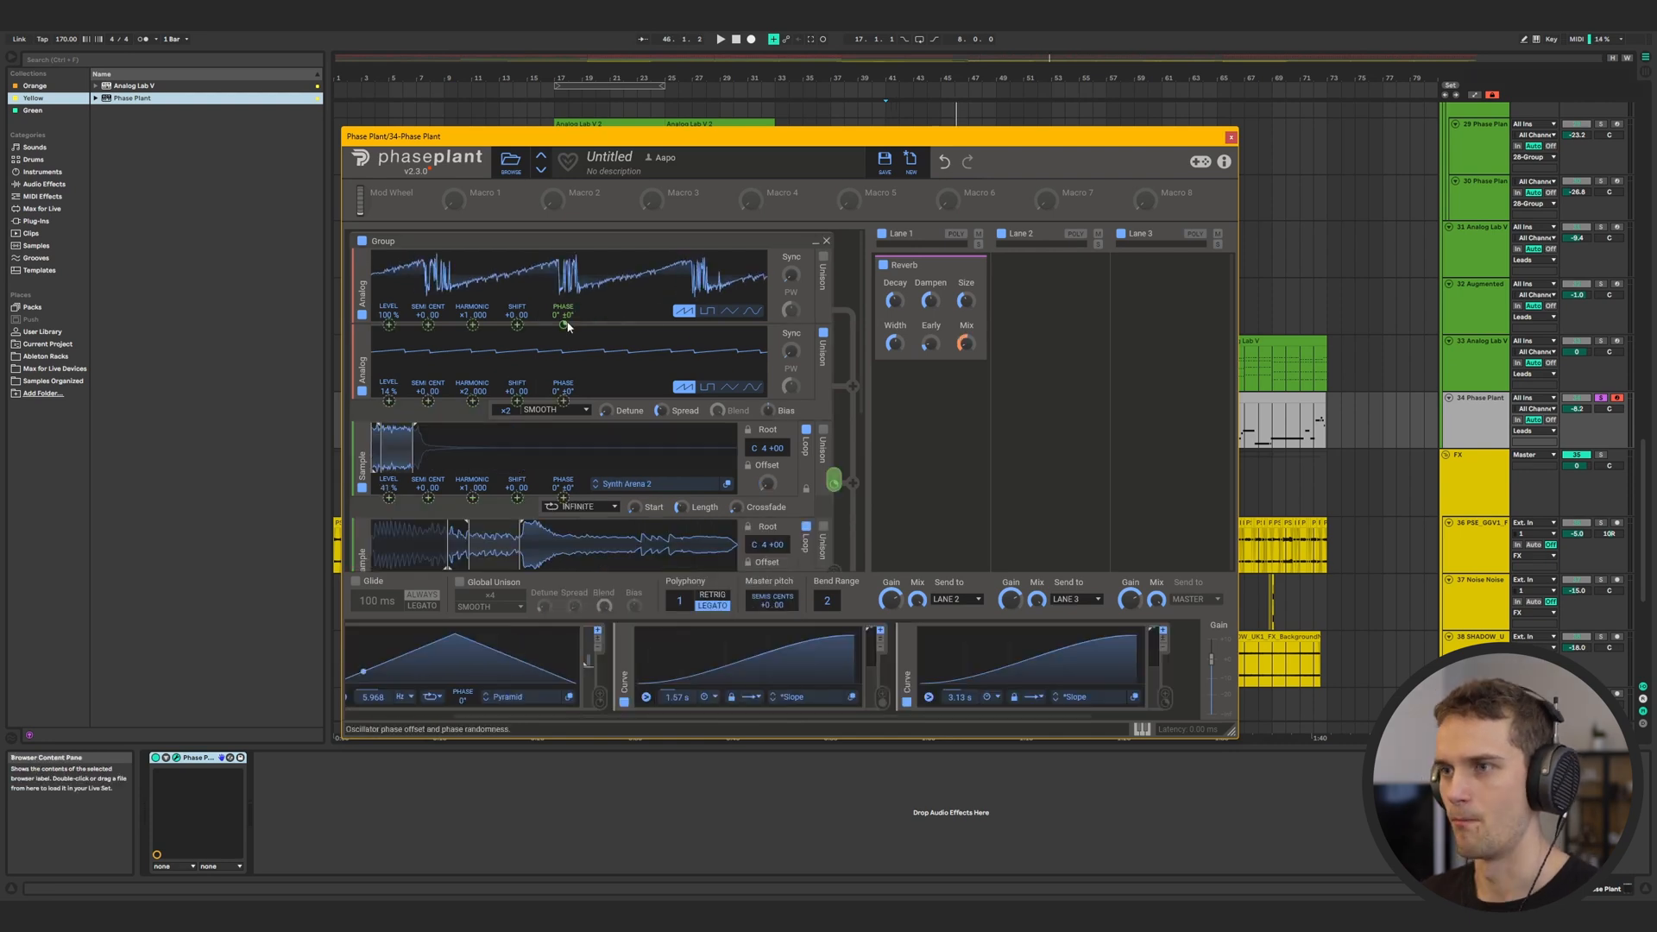
Modulate the first Analog generator's phase with the Synth Arena 2 sampler, and audition Phase and Spaces Artificial impulse responses in the Convolver
{"action": "left_click_drag", "start_coordinate": [834, 479], "coordinate": [562, 324]}
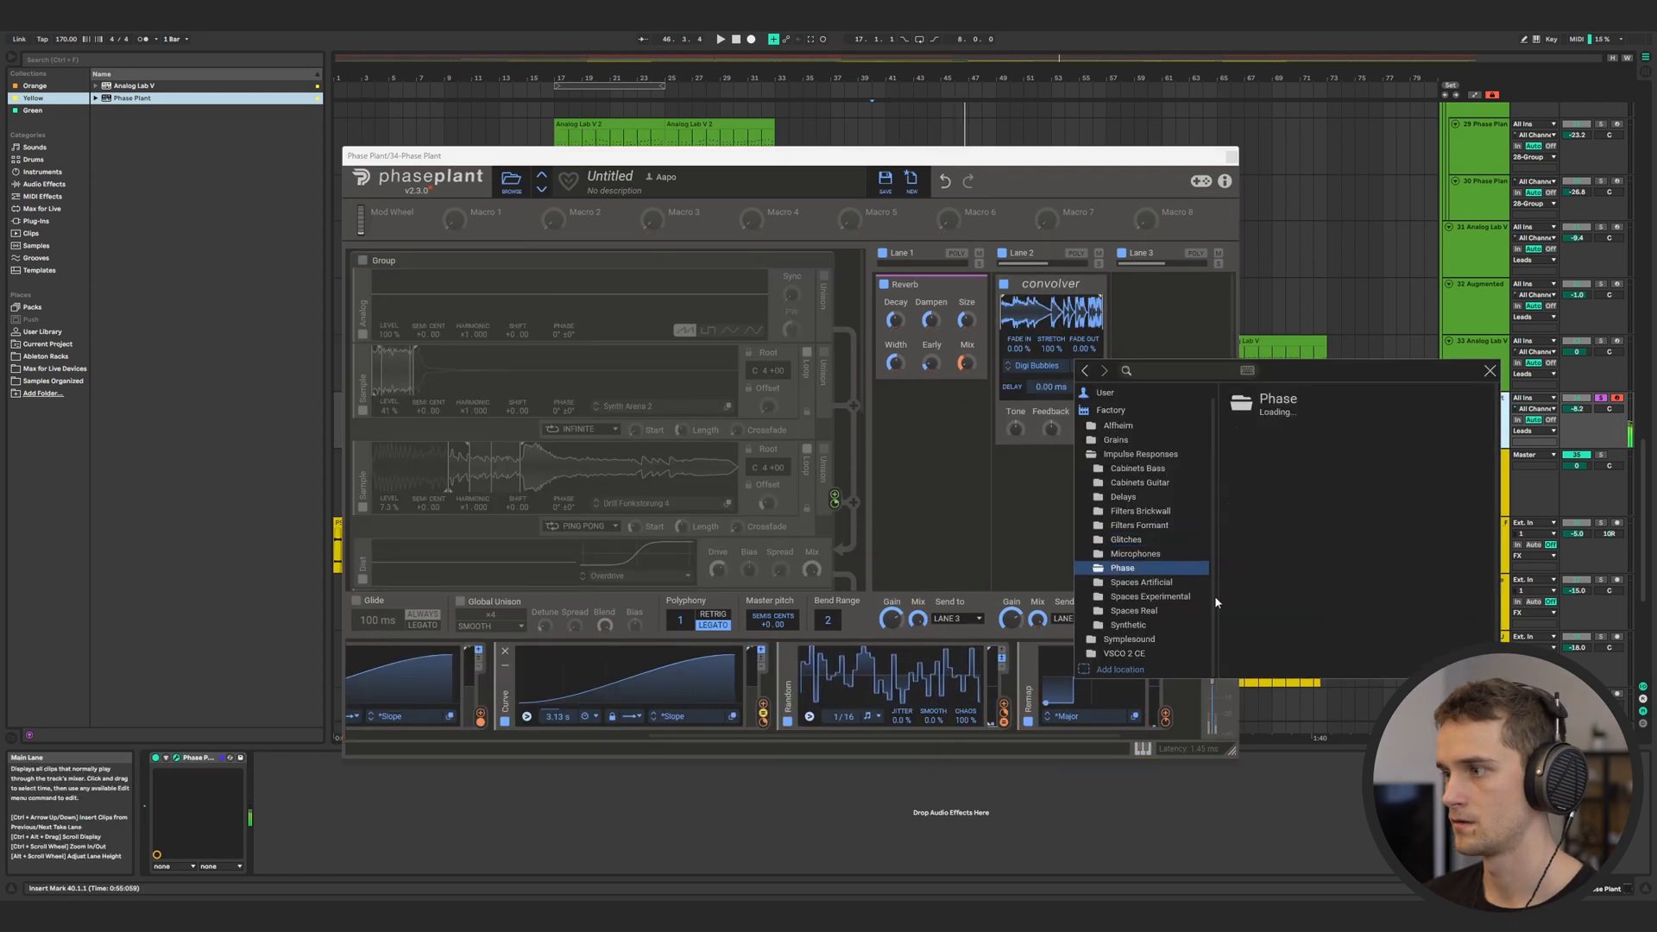
{"action": "key", "text": "Down"}
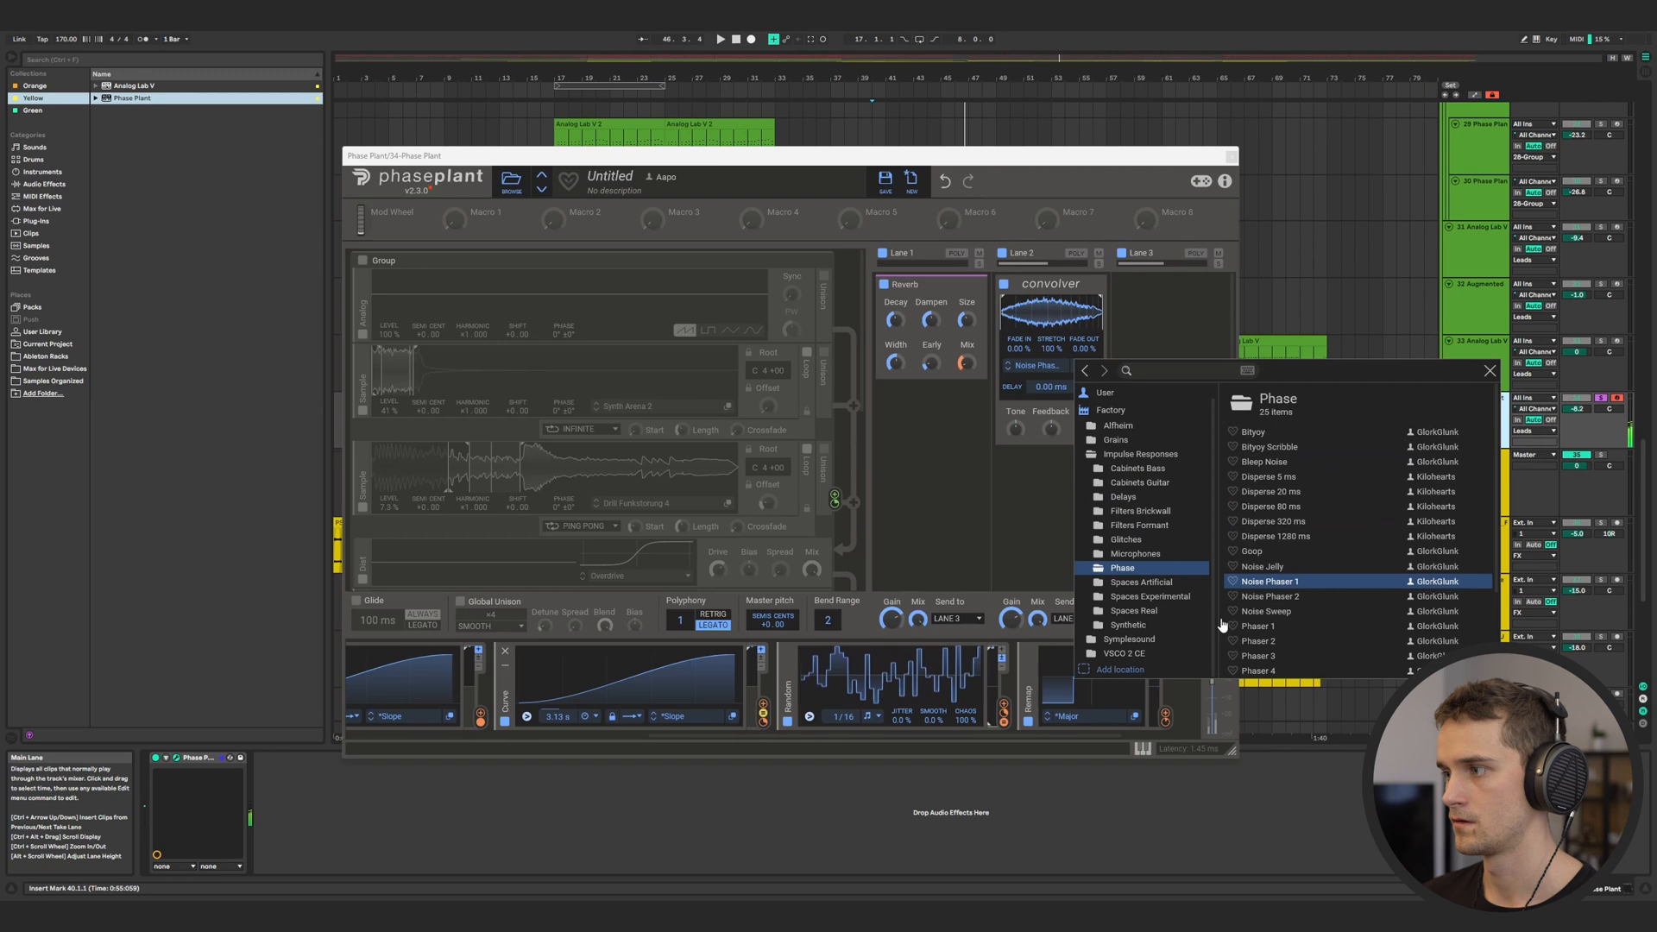
{"action": "left_click", "coordinate": [1141, 582]}
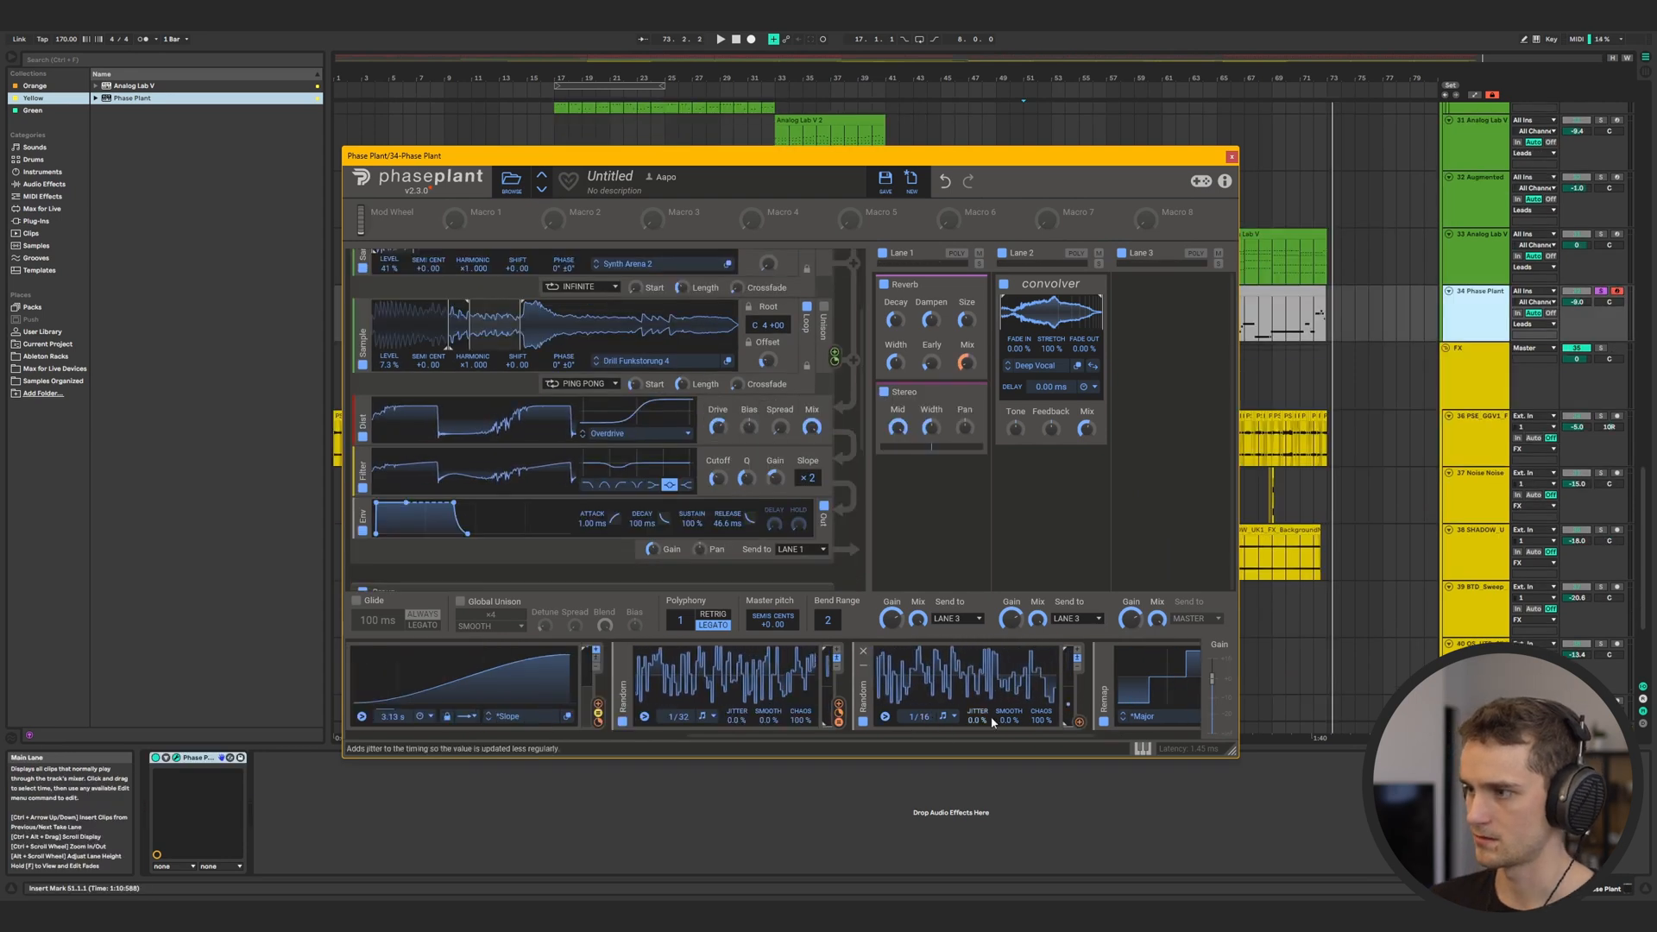
Modulate the Stereo effect's pan with the 1/16 Random modulator, and play the Phase Plant track from bar 41
{"action": "left_click", "coordinate": [1080, 721]}
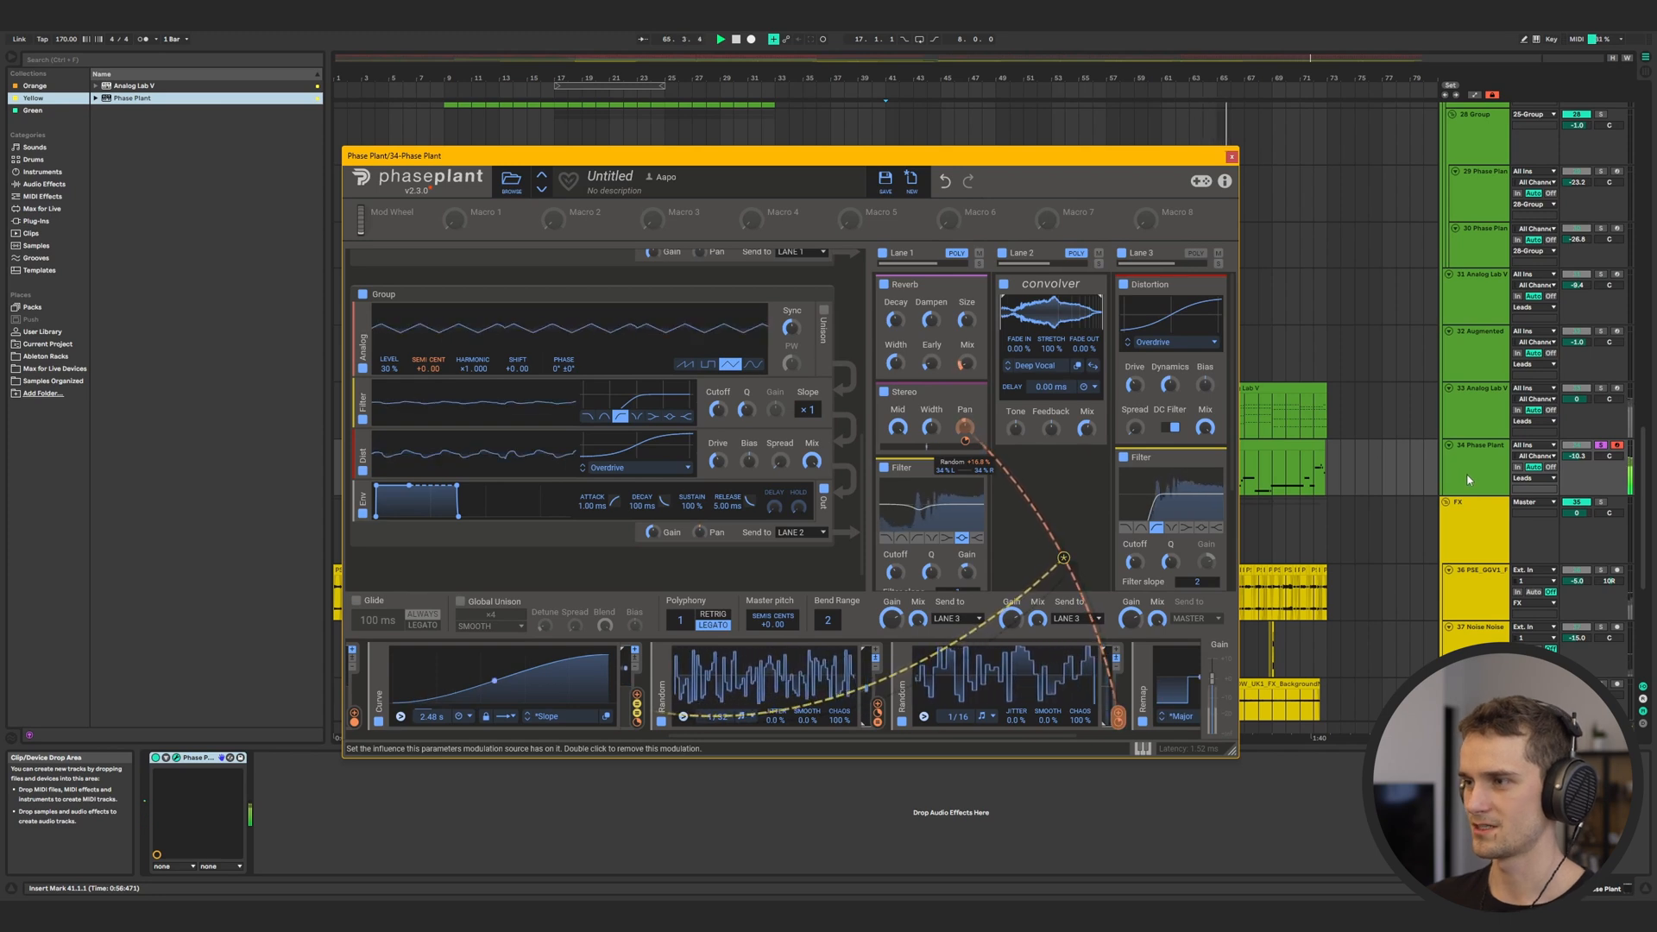
{"action": "left_click", "coordinate": [1465, 473]}
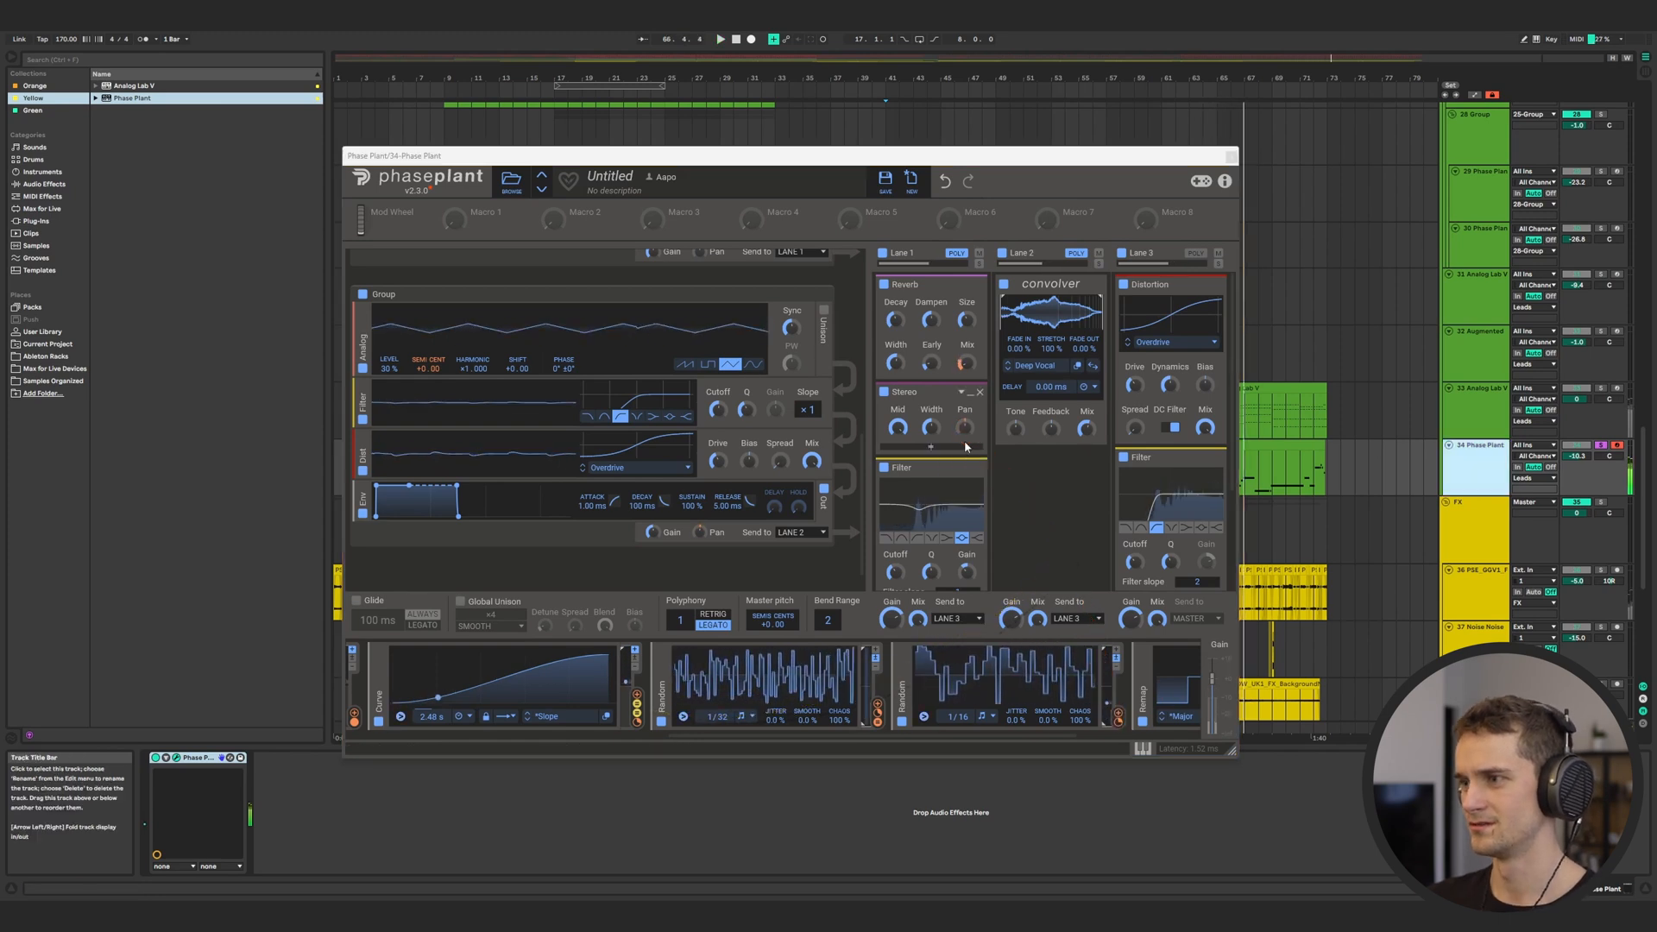
{"action": "key", "text": "space"}
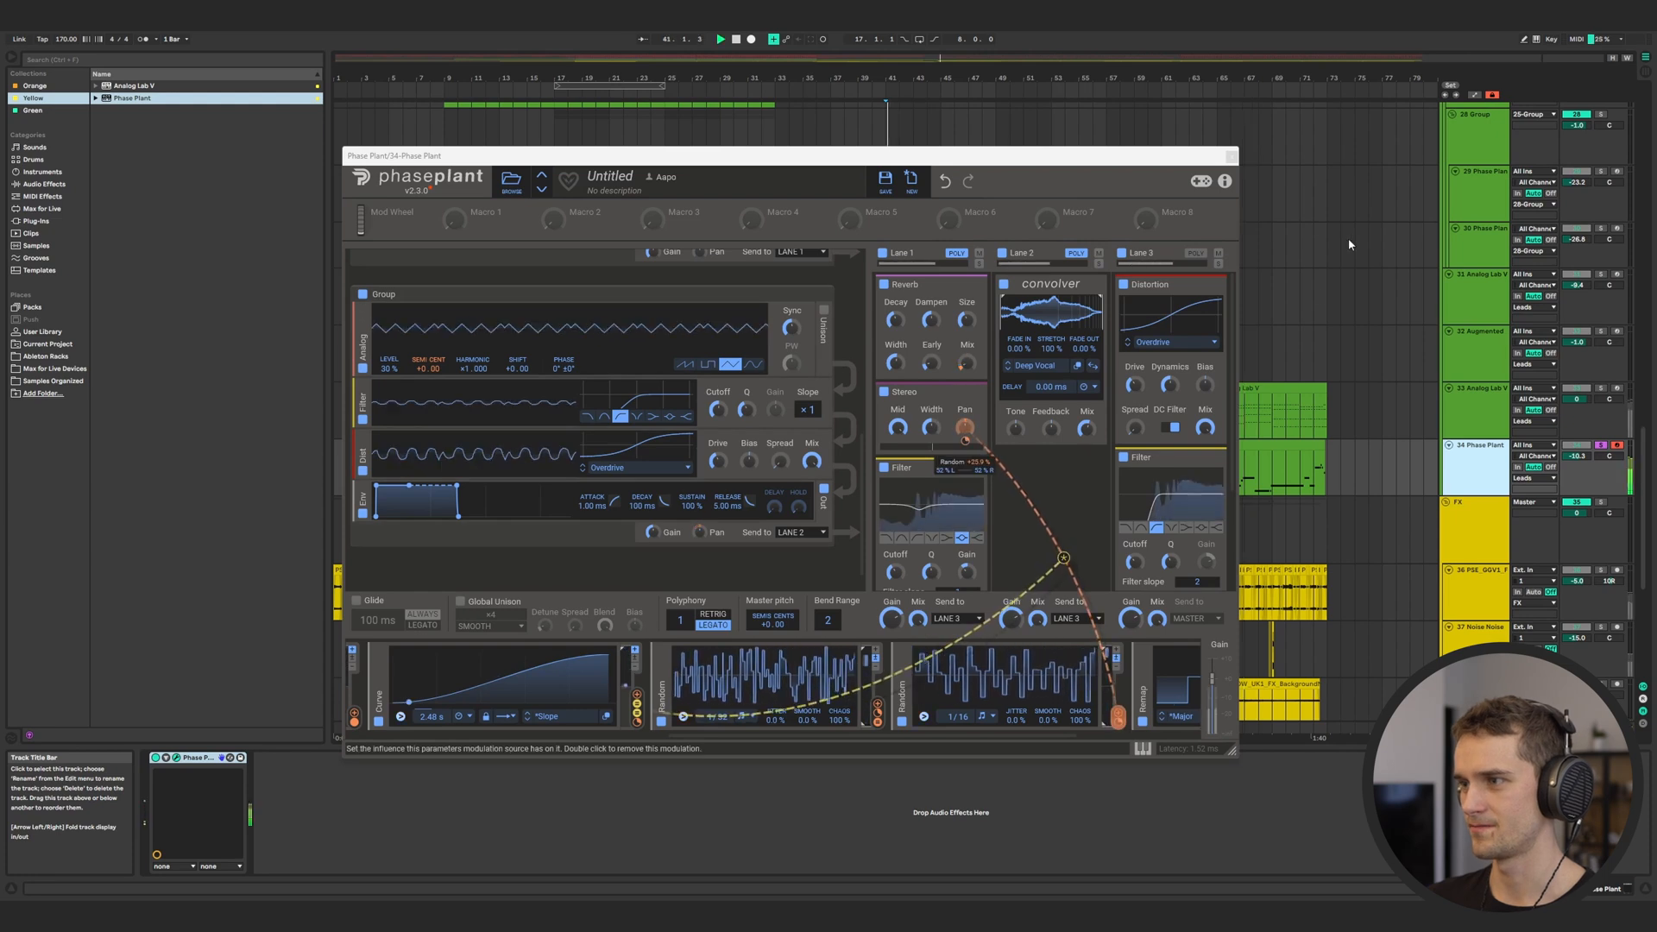
Connect the 1/16 Random modulator to the Stereo effect's pan, and reposition the Phase Plant window
{"action": "left_click_drag", "start_coordinate": [1118, 717], "coordinate": [965, 428]}
{"action": "left_click", "coordinate": [1106, 811]}
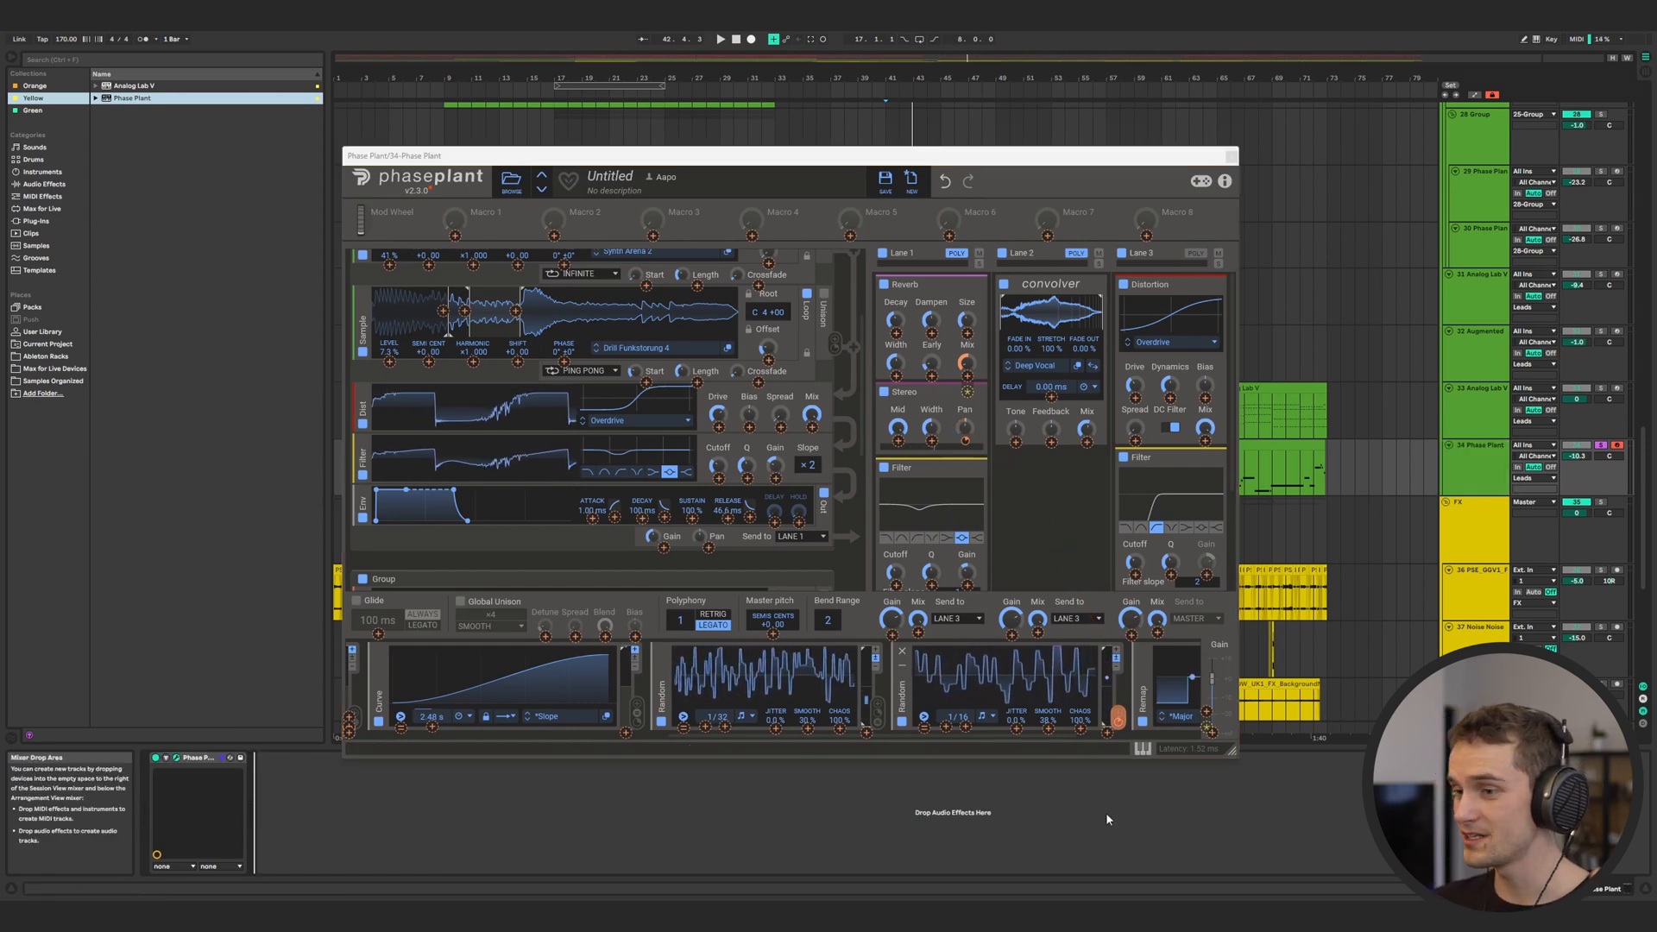
{"action": "left_click", "coordinate": [1107, 749]}
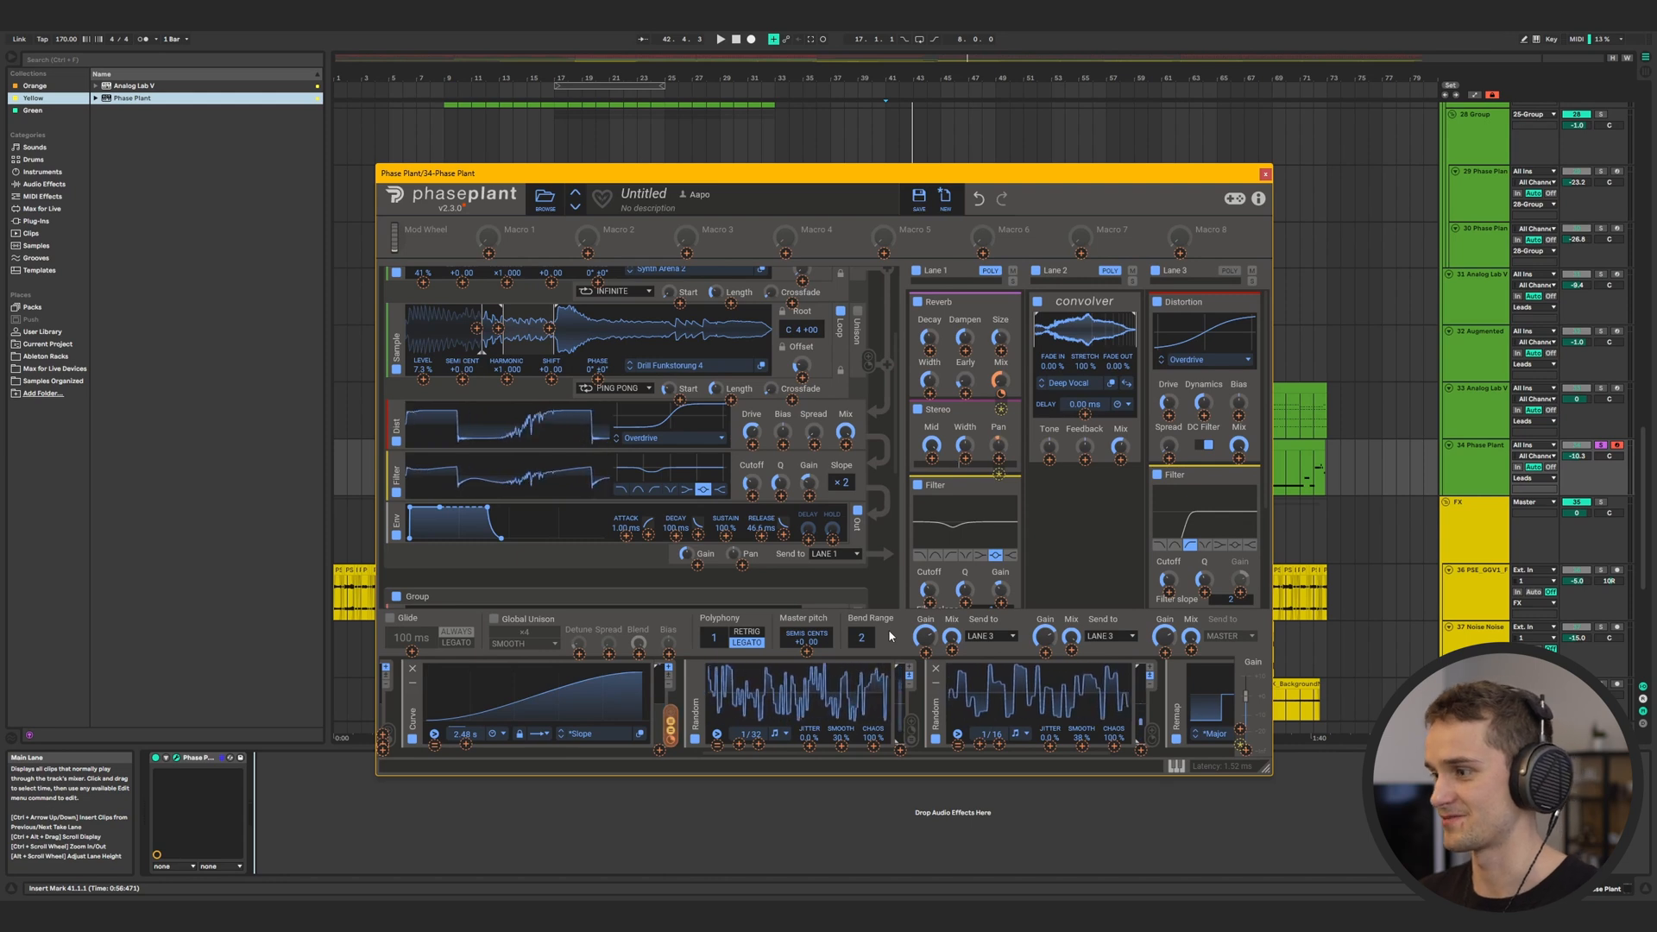
{"action": "left_click_drag", "start_coordinate": [1179, 171], "coordinate": [1161, 173]}
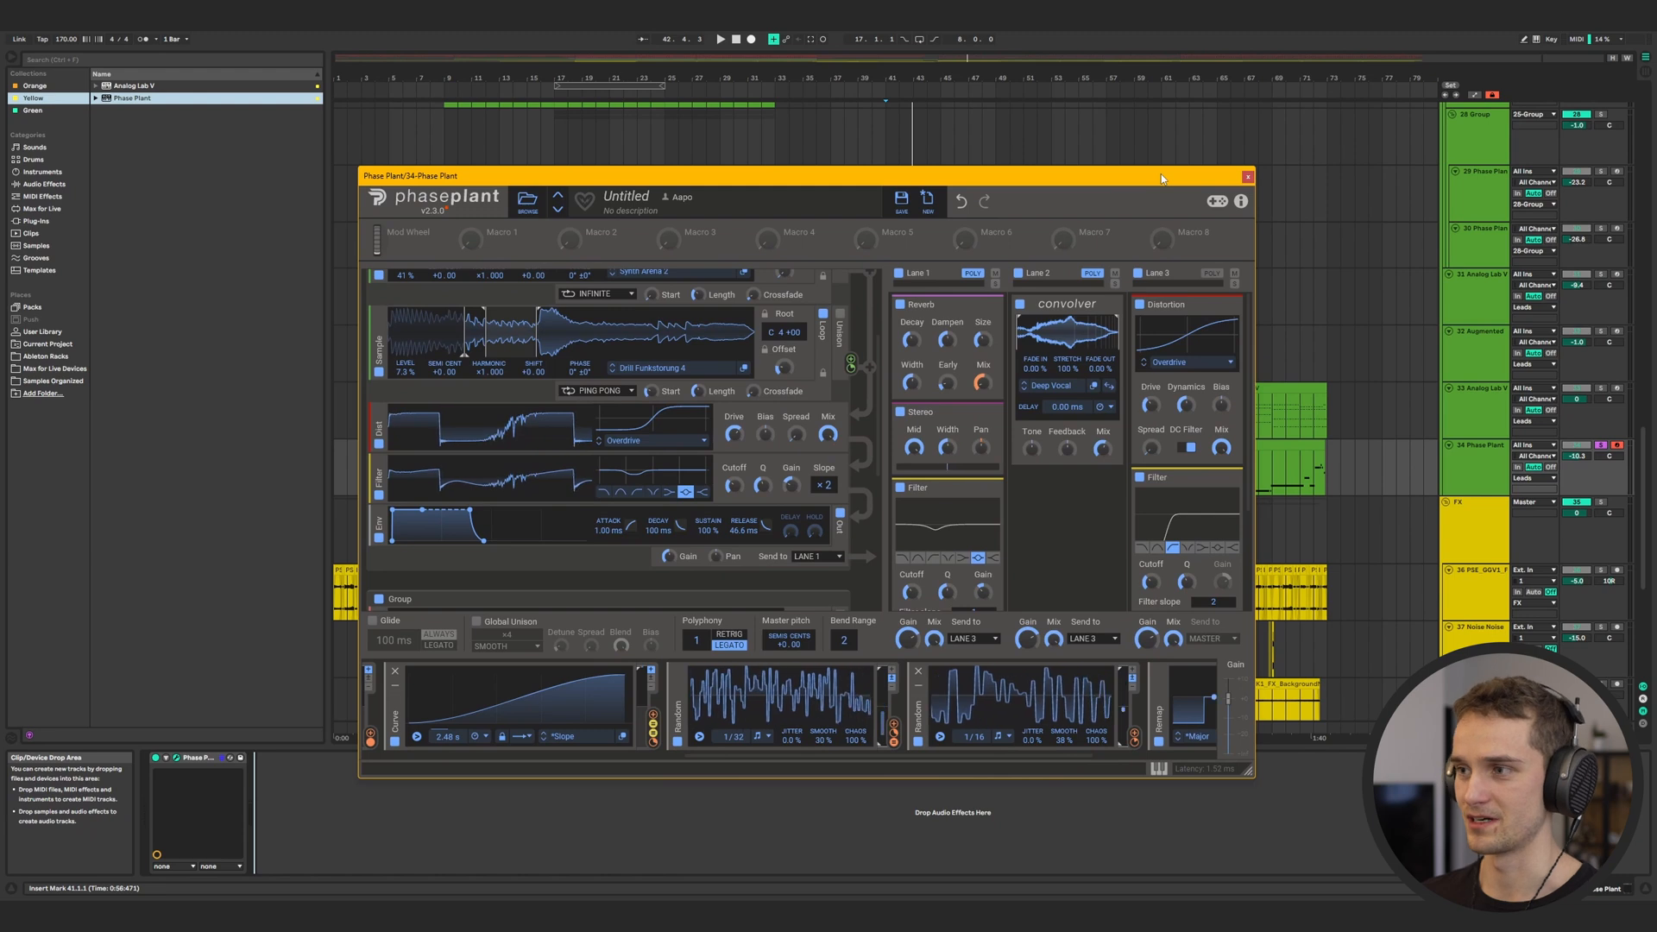
{"action": "left_click_drag", "start_coordinate": [1162, 175], "coordinate": [1036, 149]}
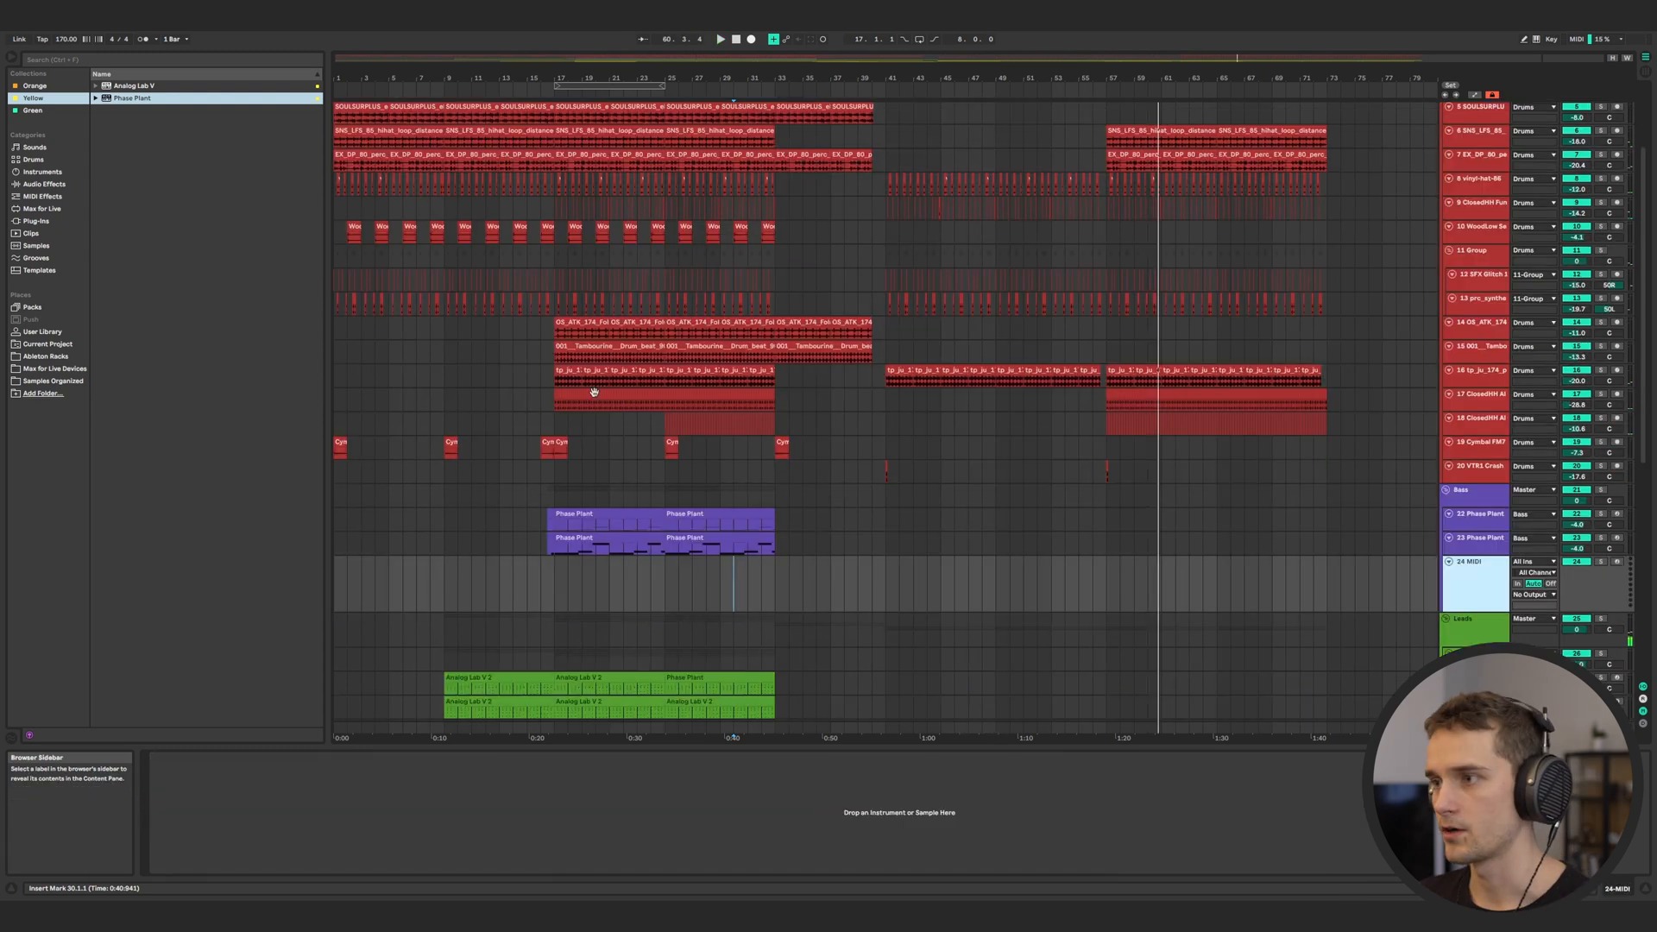
Load Phase Plant with an Analog generator on the new Bass MIDI track, and record a part from bar 41
{"action": "double_click", "coordinate": [139, 103]}
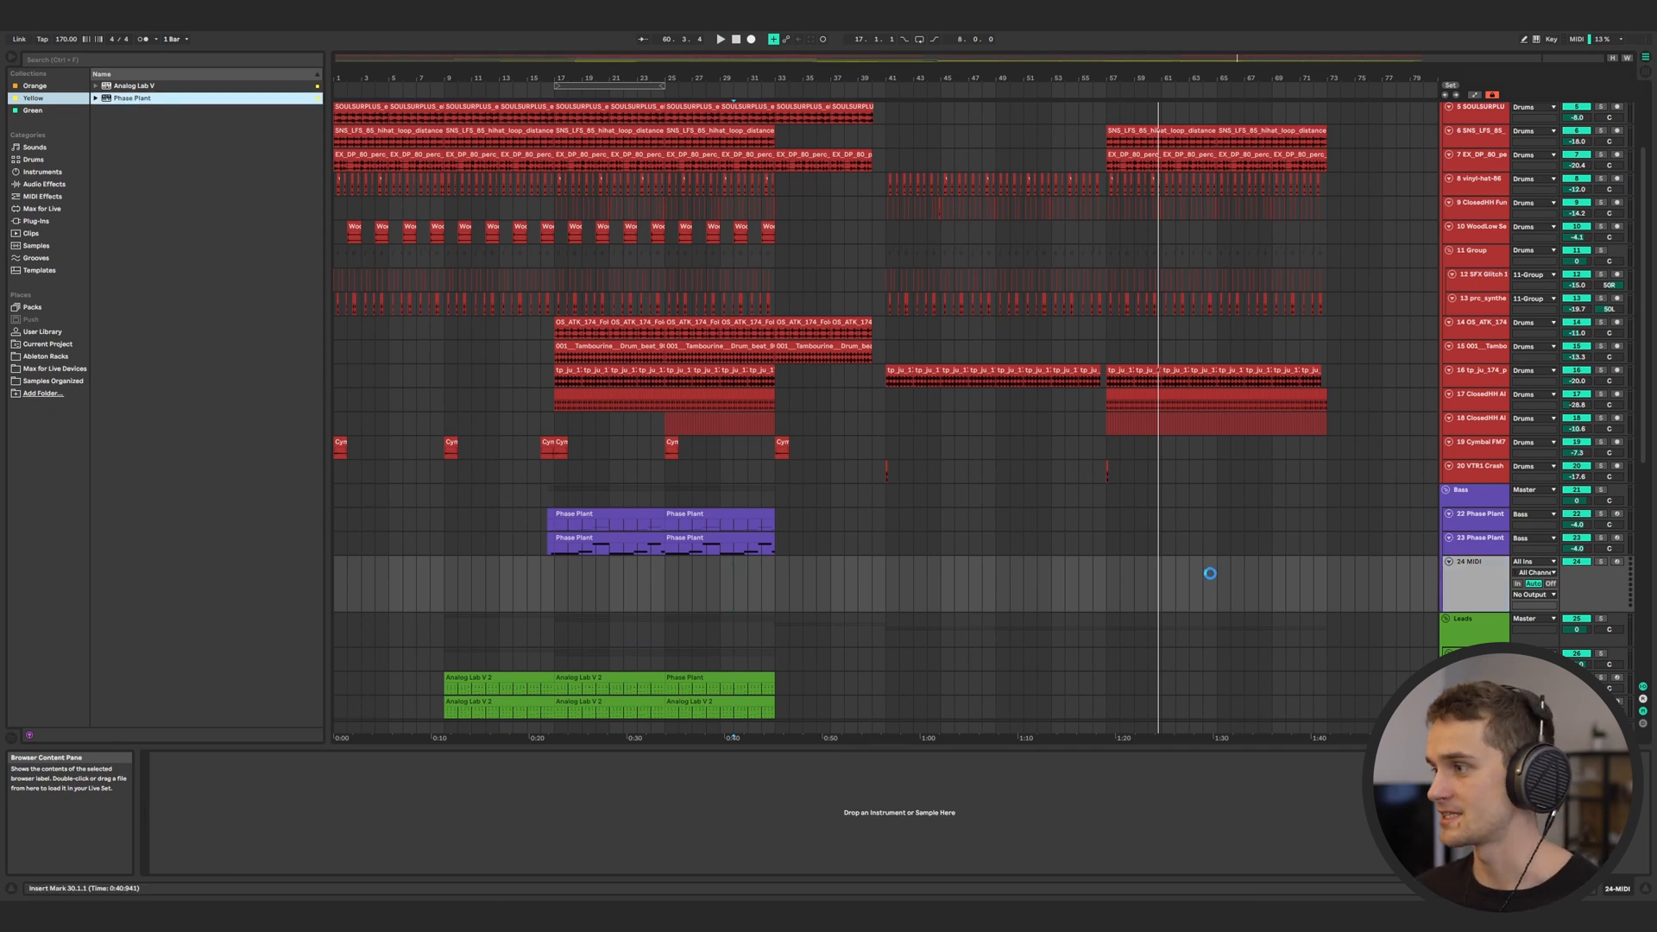
{"action": "left_click", "coordinate": [561, 294]}
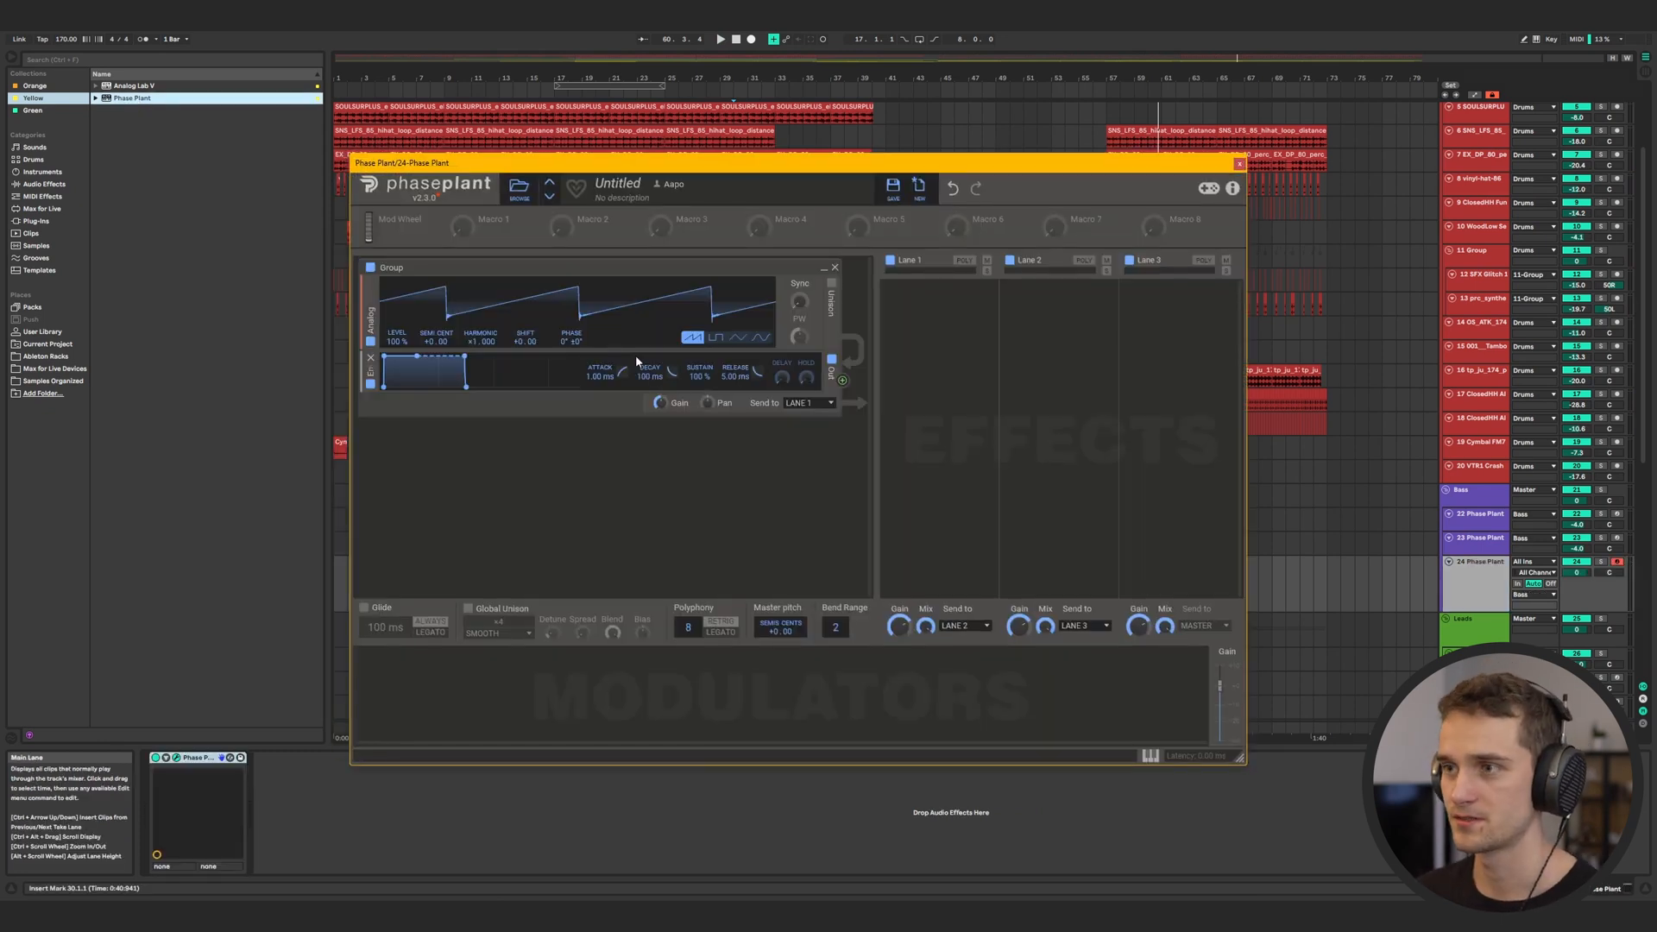
{"action": "left_click", "coordinate": [639, 357]}
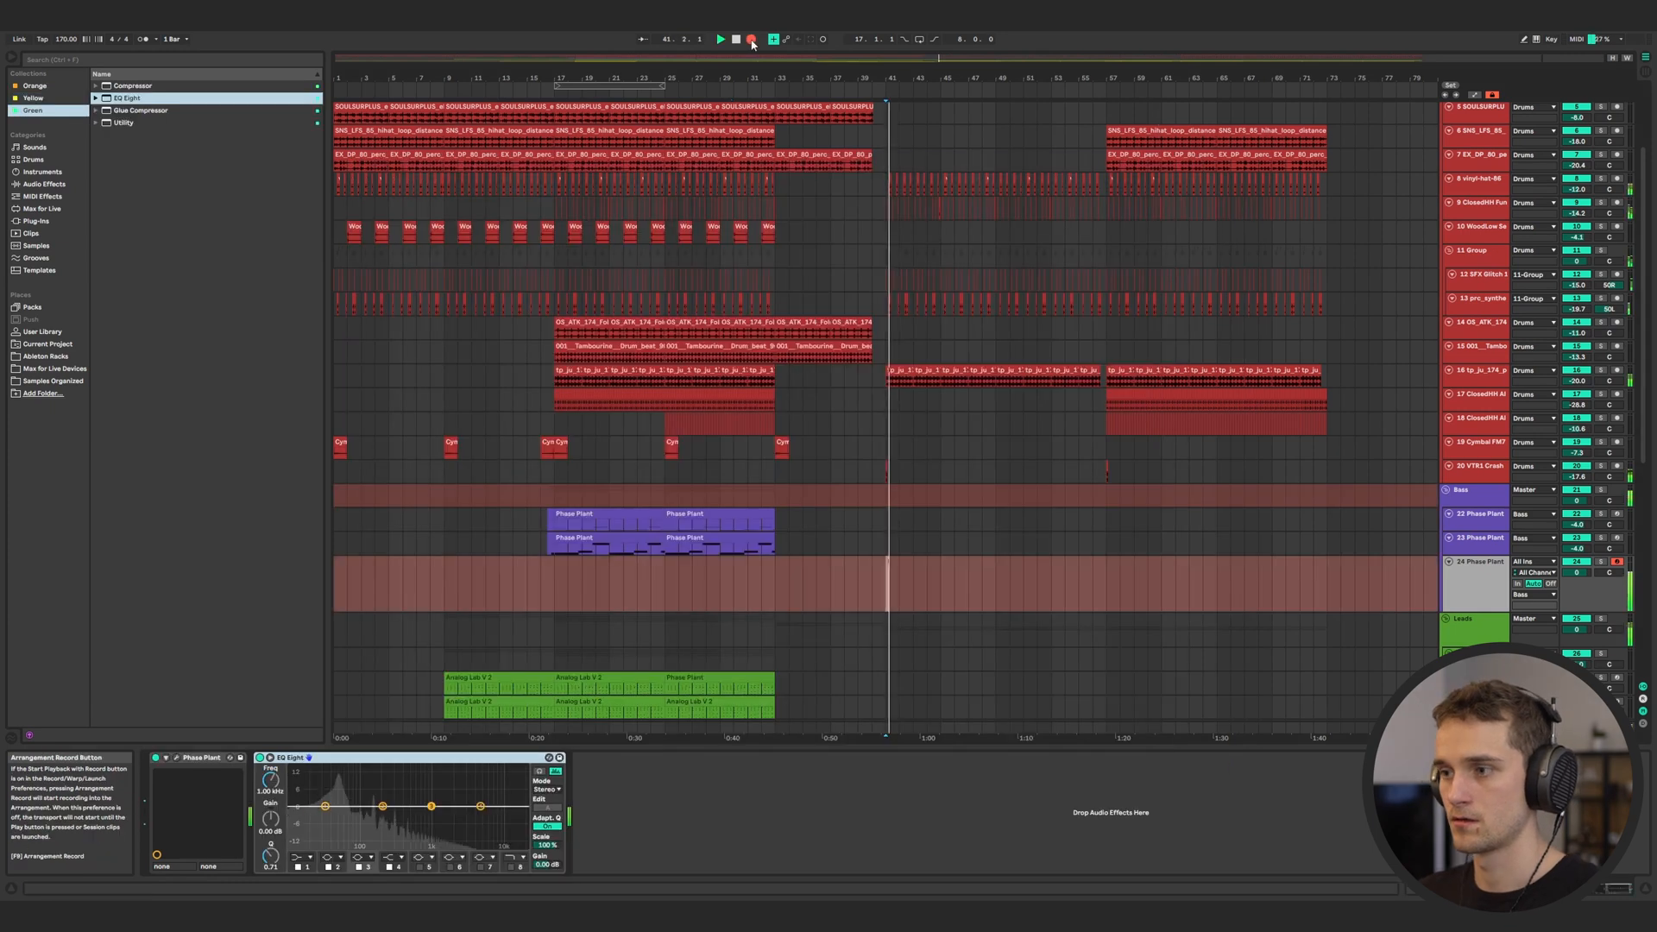
{"action": "left_click", "coordinate": [752, 39]}
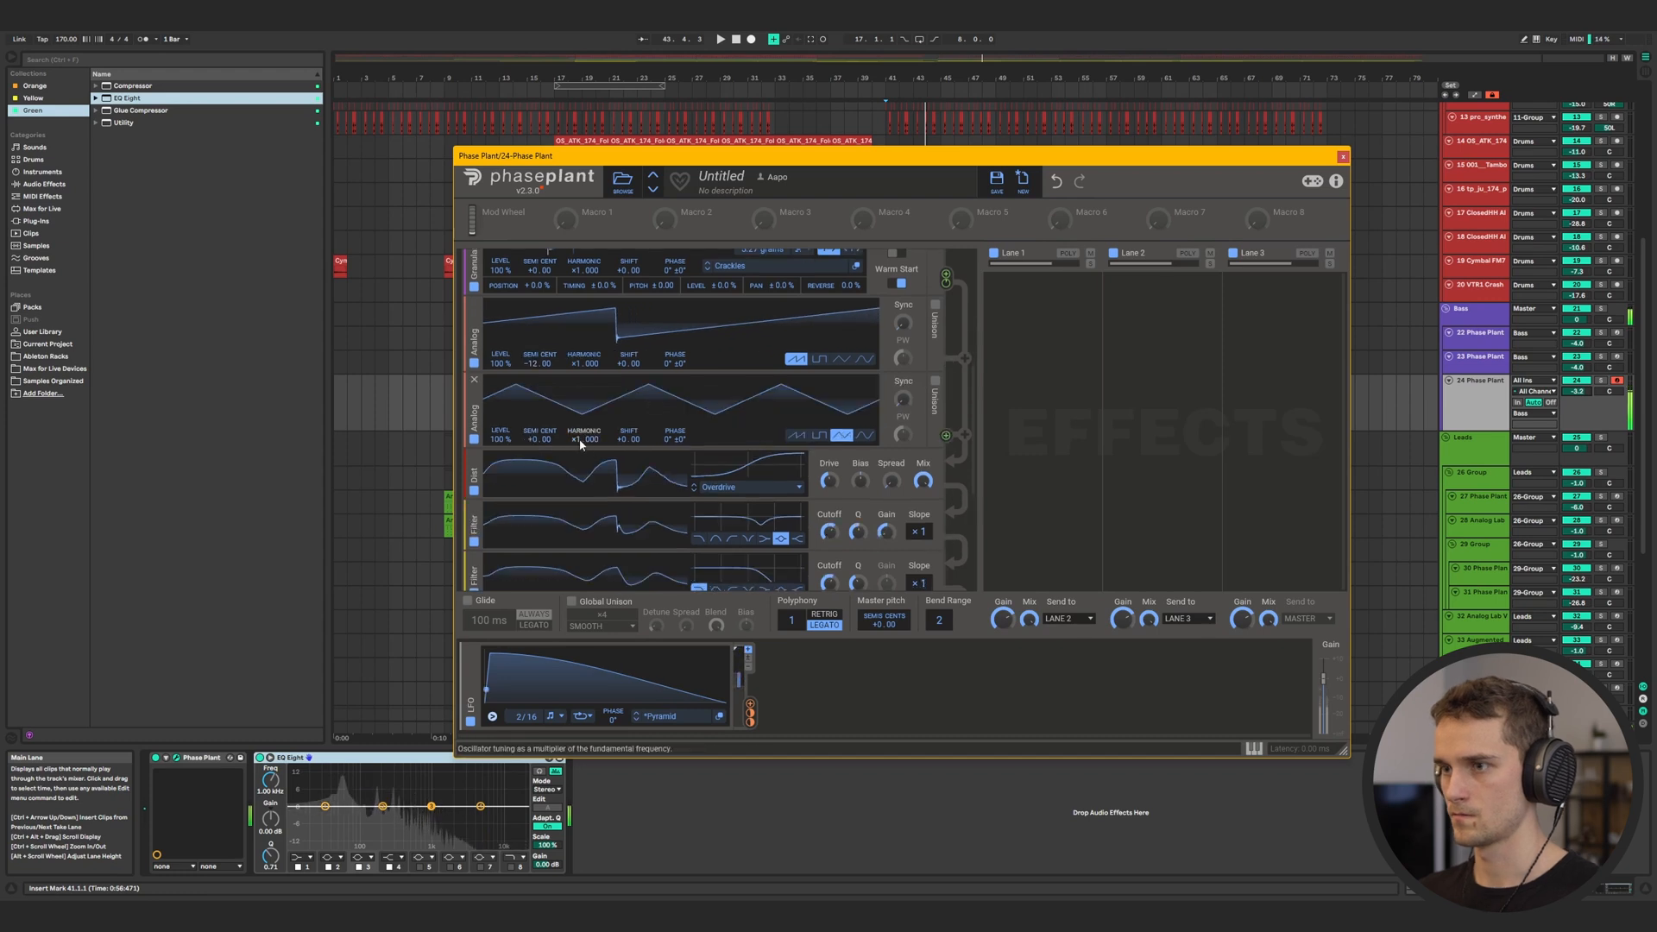
Adjust the second Analog generator's harmonic, and remove the group containing the Granular and Analog generators from the bass patch
{"action": "left_click_drag", "start_coordinate": [584, 438], "coordinate": [584, 393]}
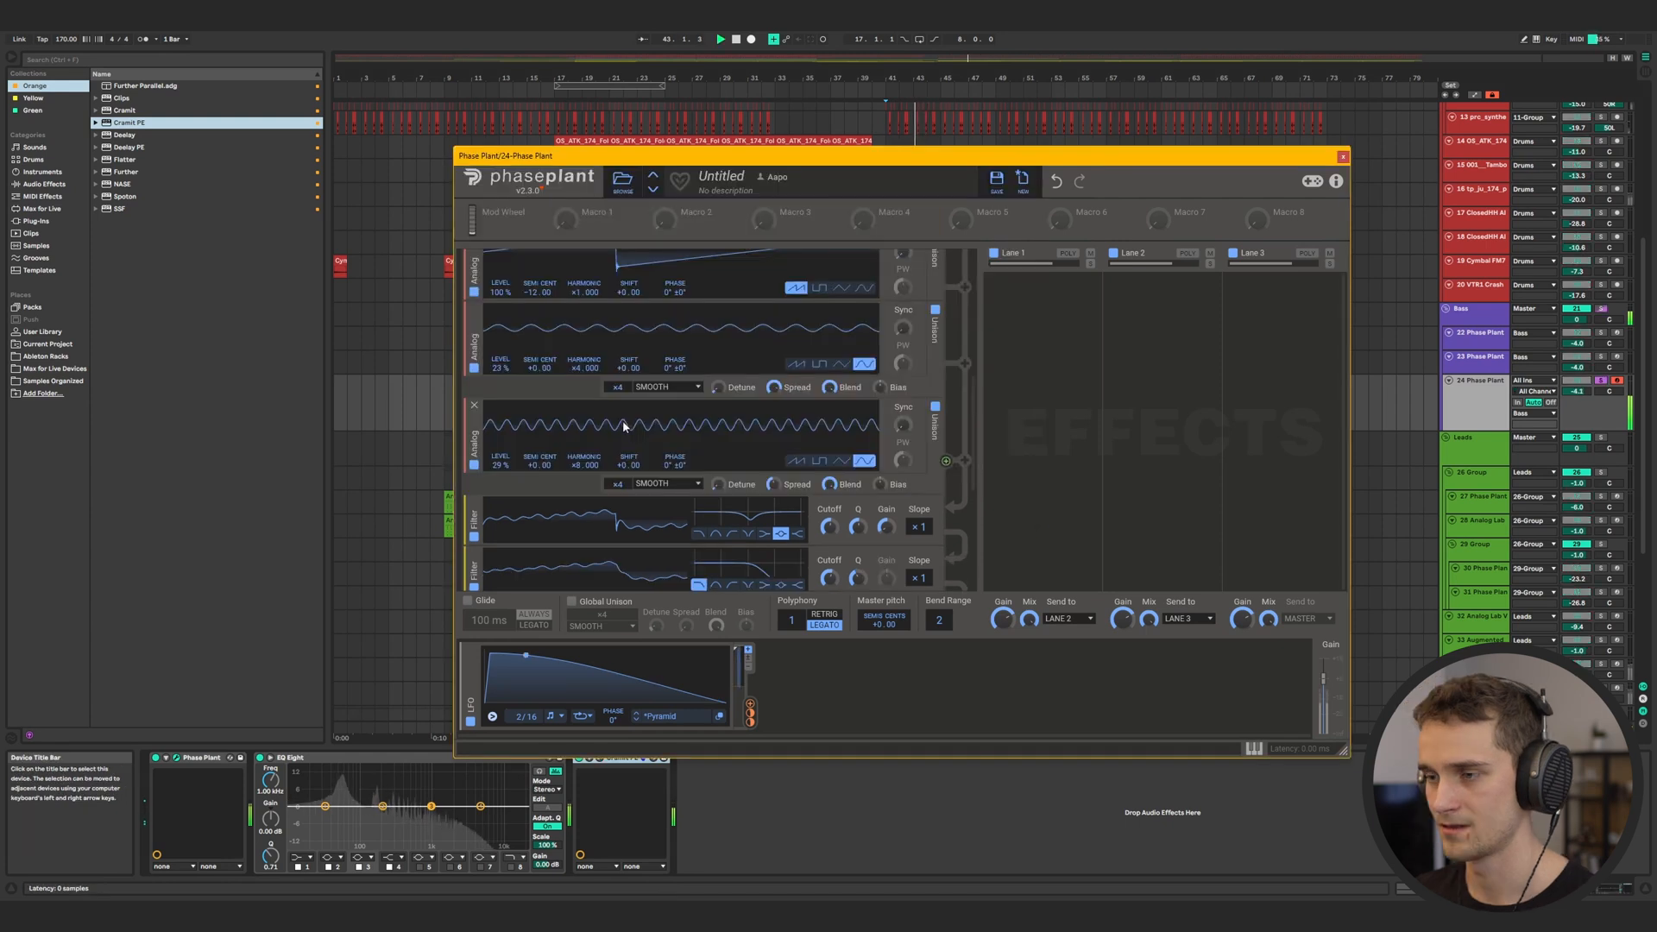
{"action": "scroll", "coordinate": [623, 424], "scroll_direction": "up", "scroll_amount": 4}
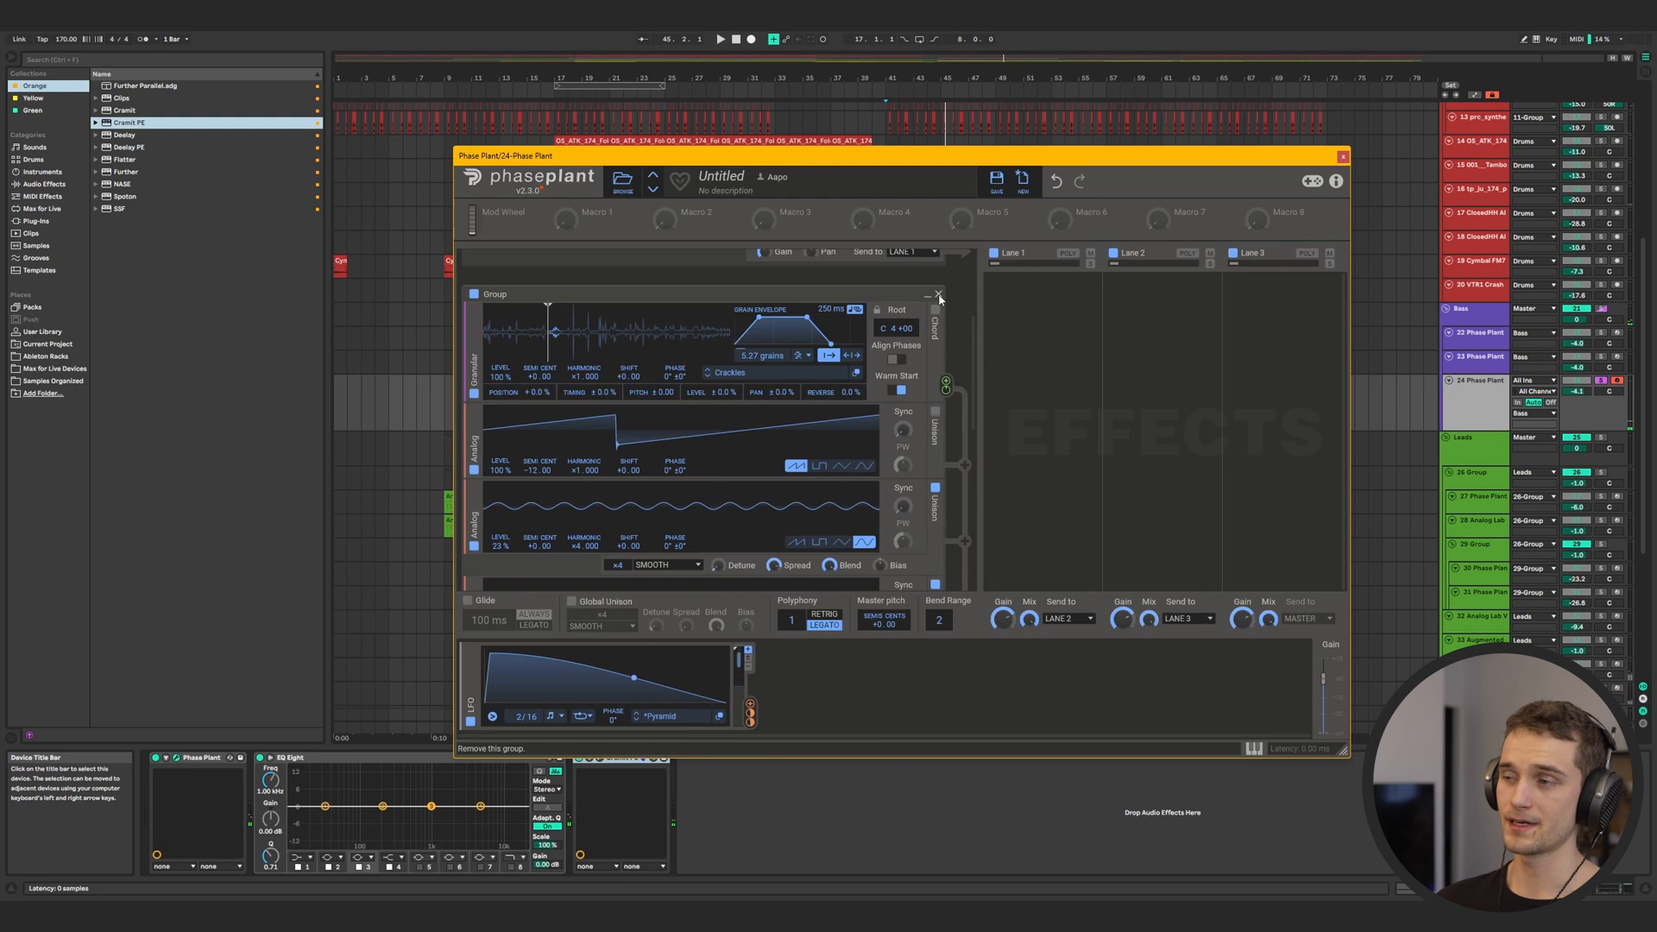
{"action": "left_click", "coordinate": [939, 297]}
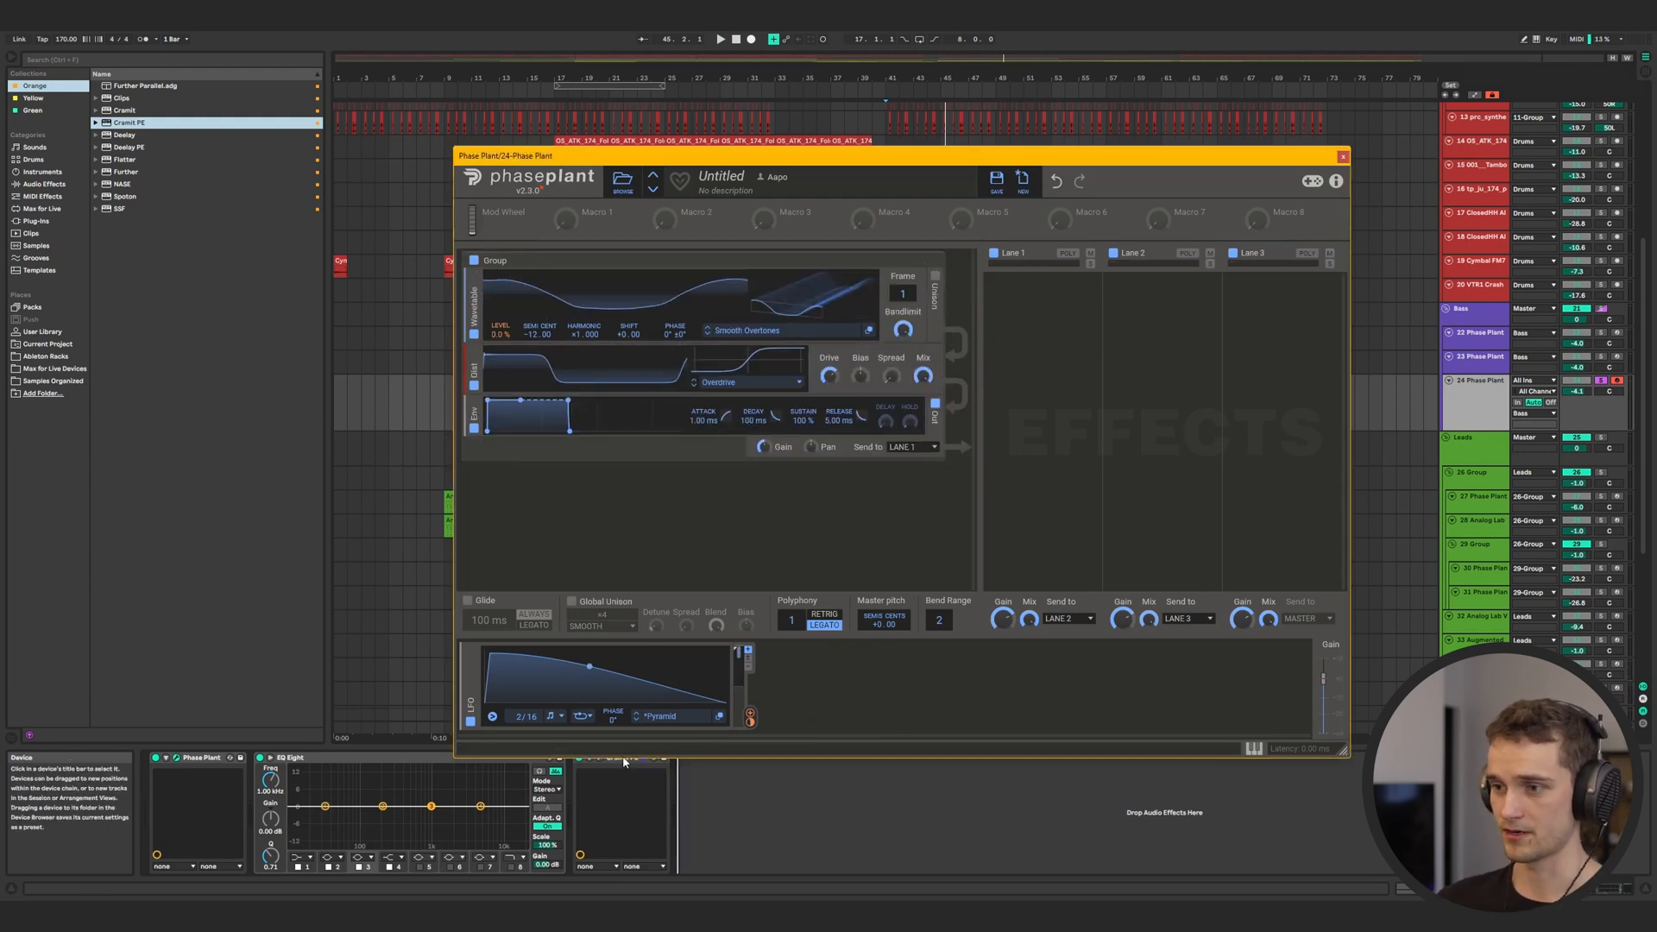
Audition the bass clip from bar 41, turn off its track's solo, and play the section in the full mix from bar 40
{"action": "left_click", "coordinate": [894, 420]}
{"action": "key", "text": "space"}
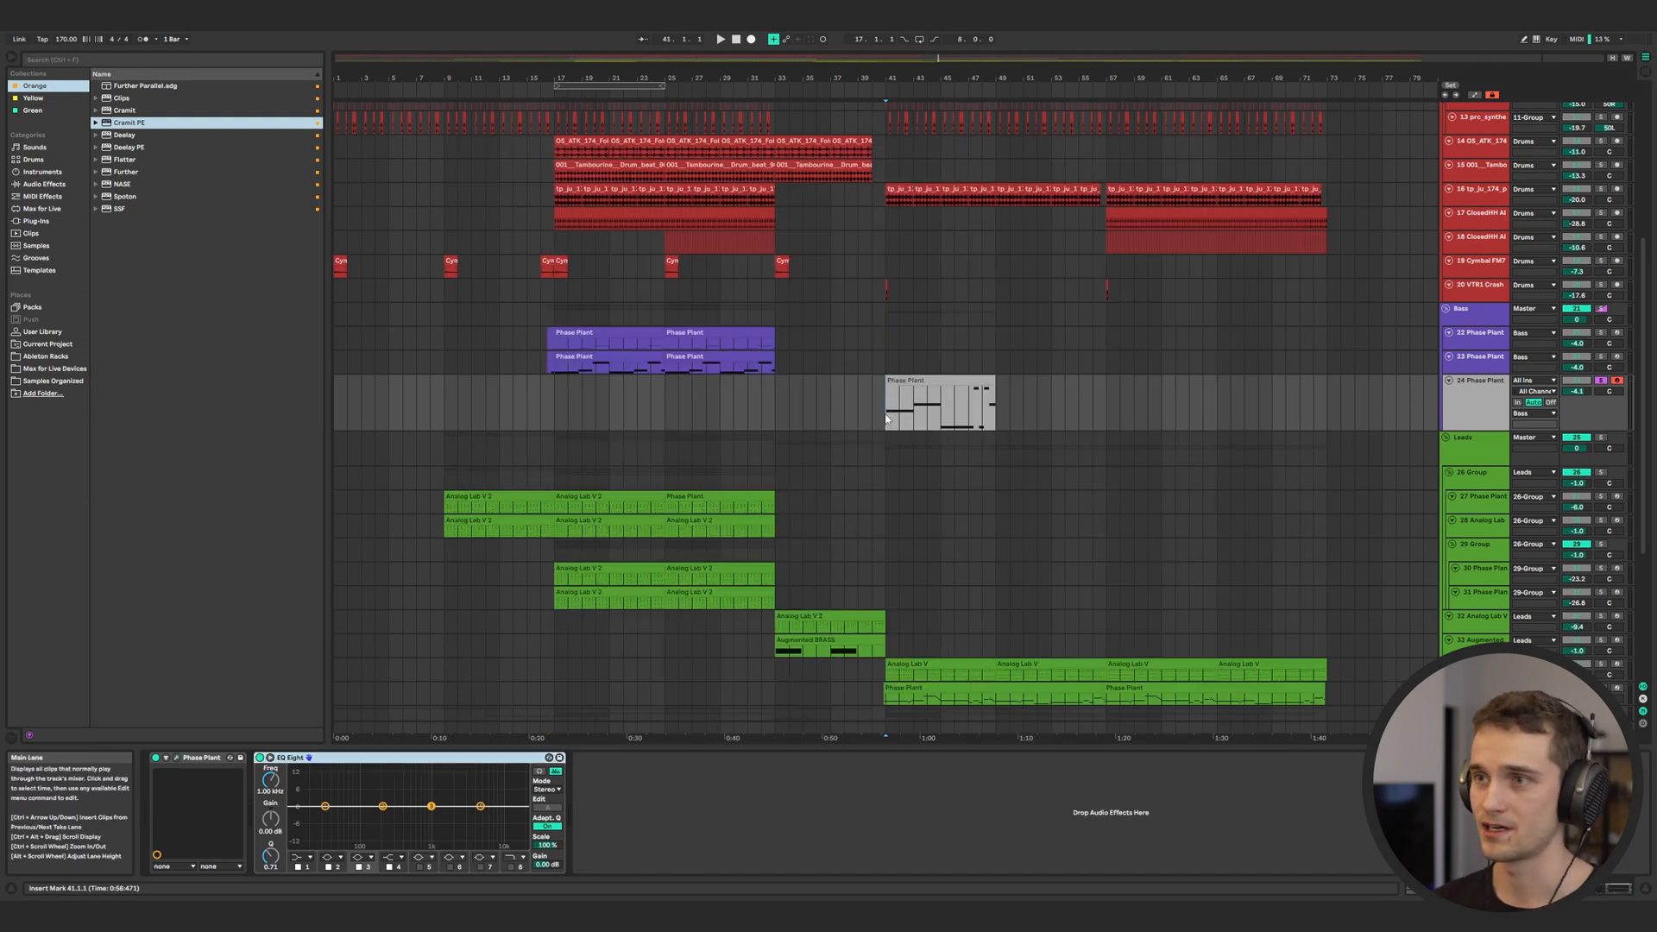
{"action": "key", "text": "space"}
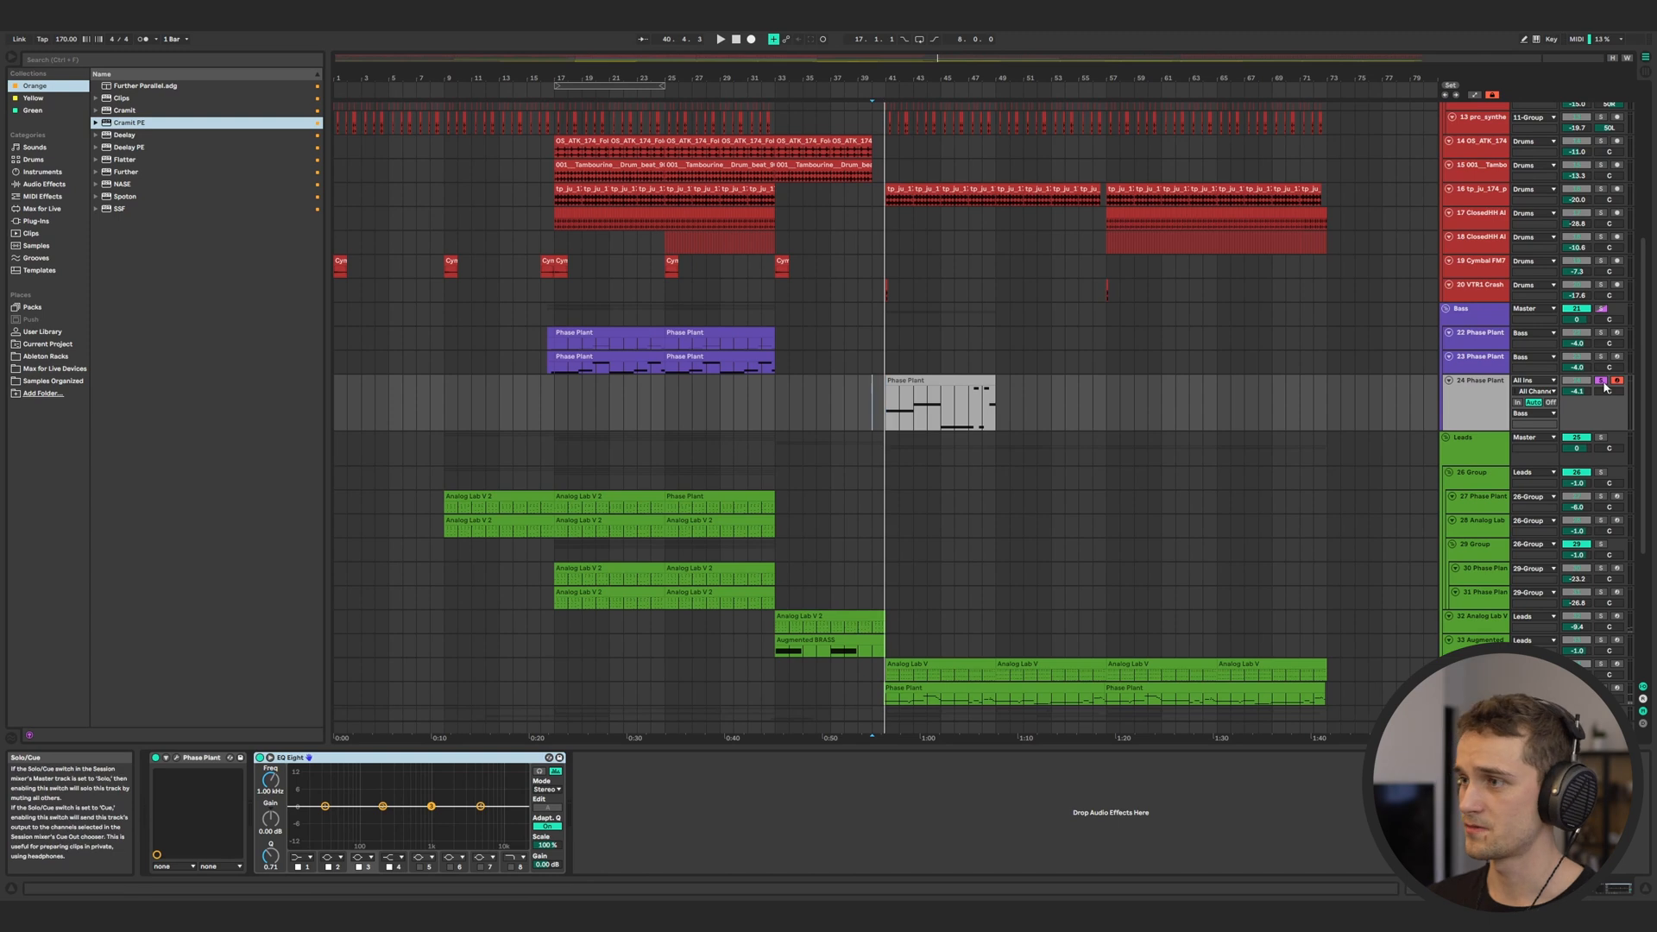
{"action": "key", "text": "space"}
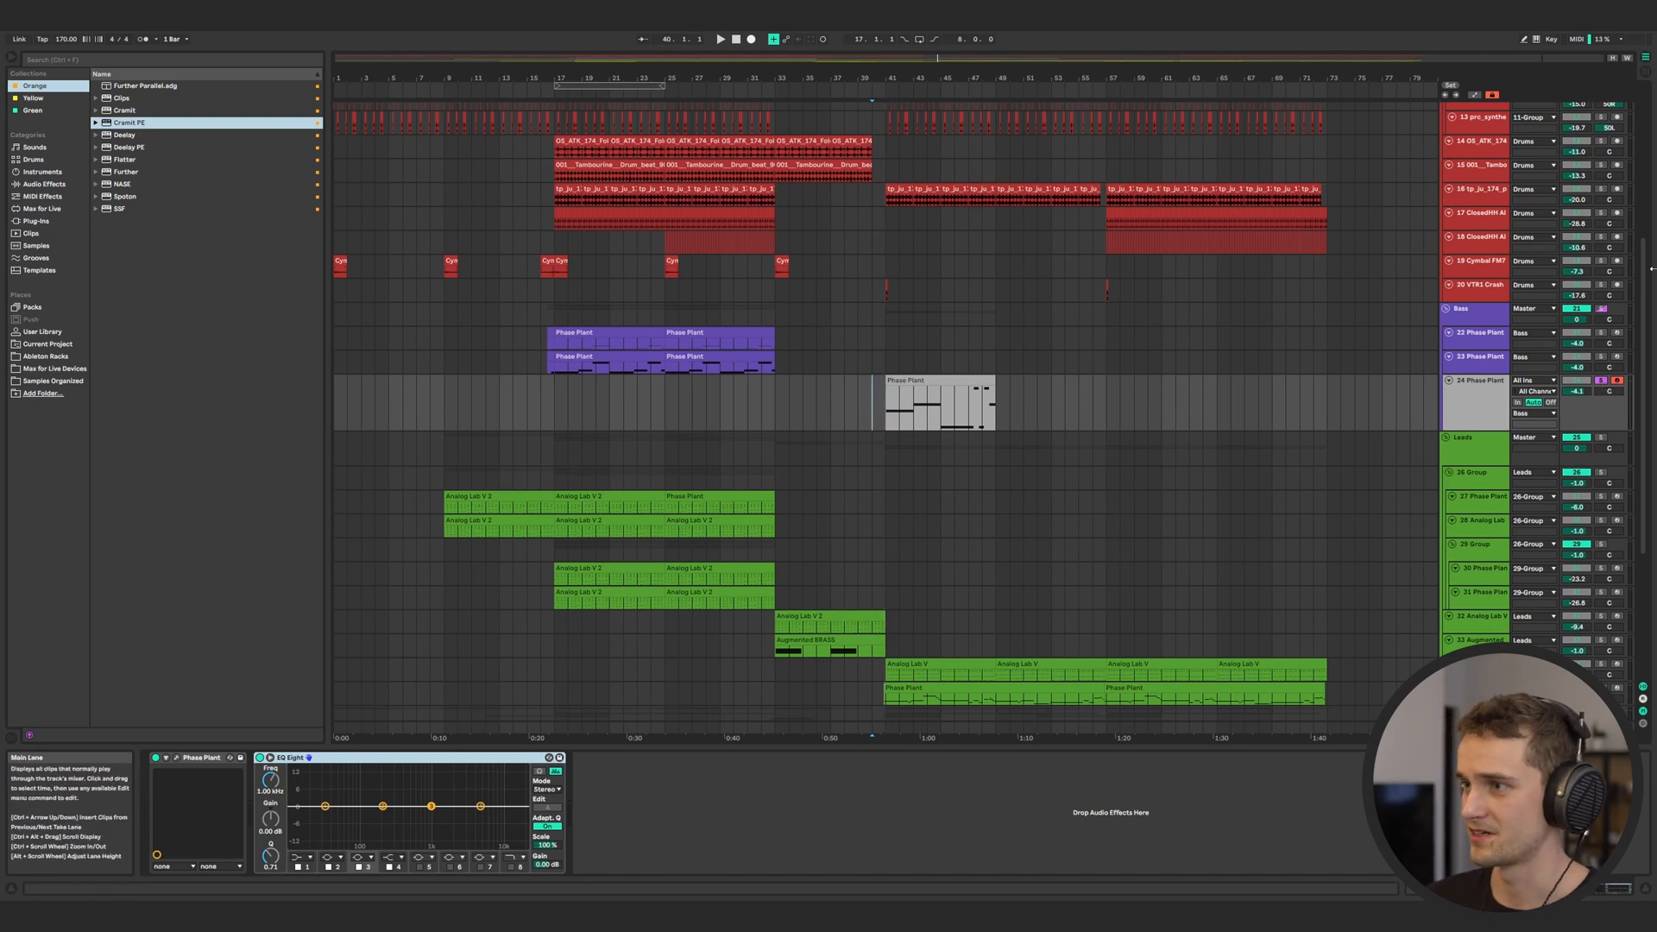
{"action": "left_click", "coordinate": [1602, 381]}
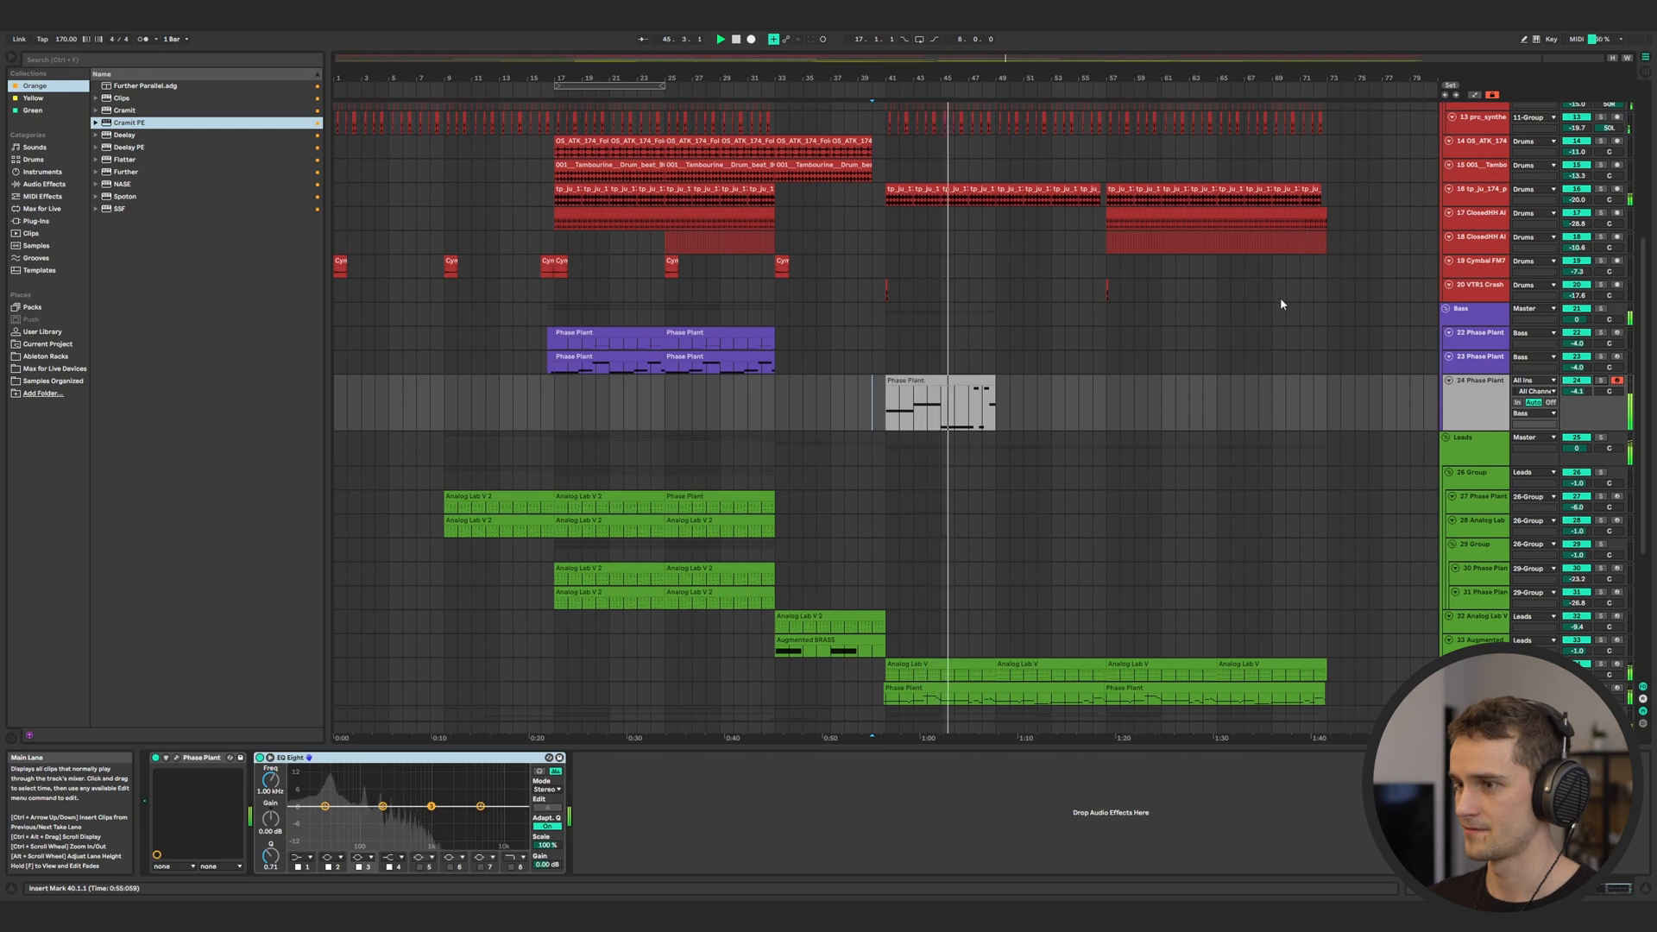
{"action": "key", "text": "space"}
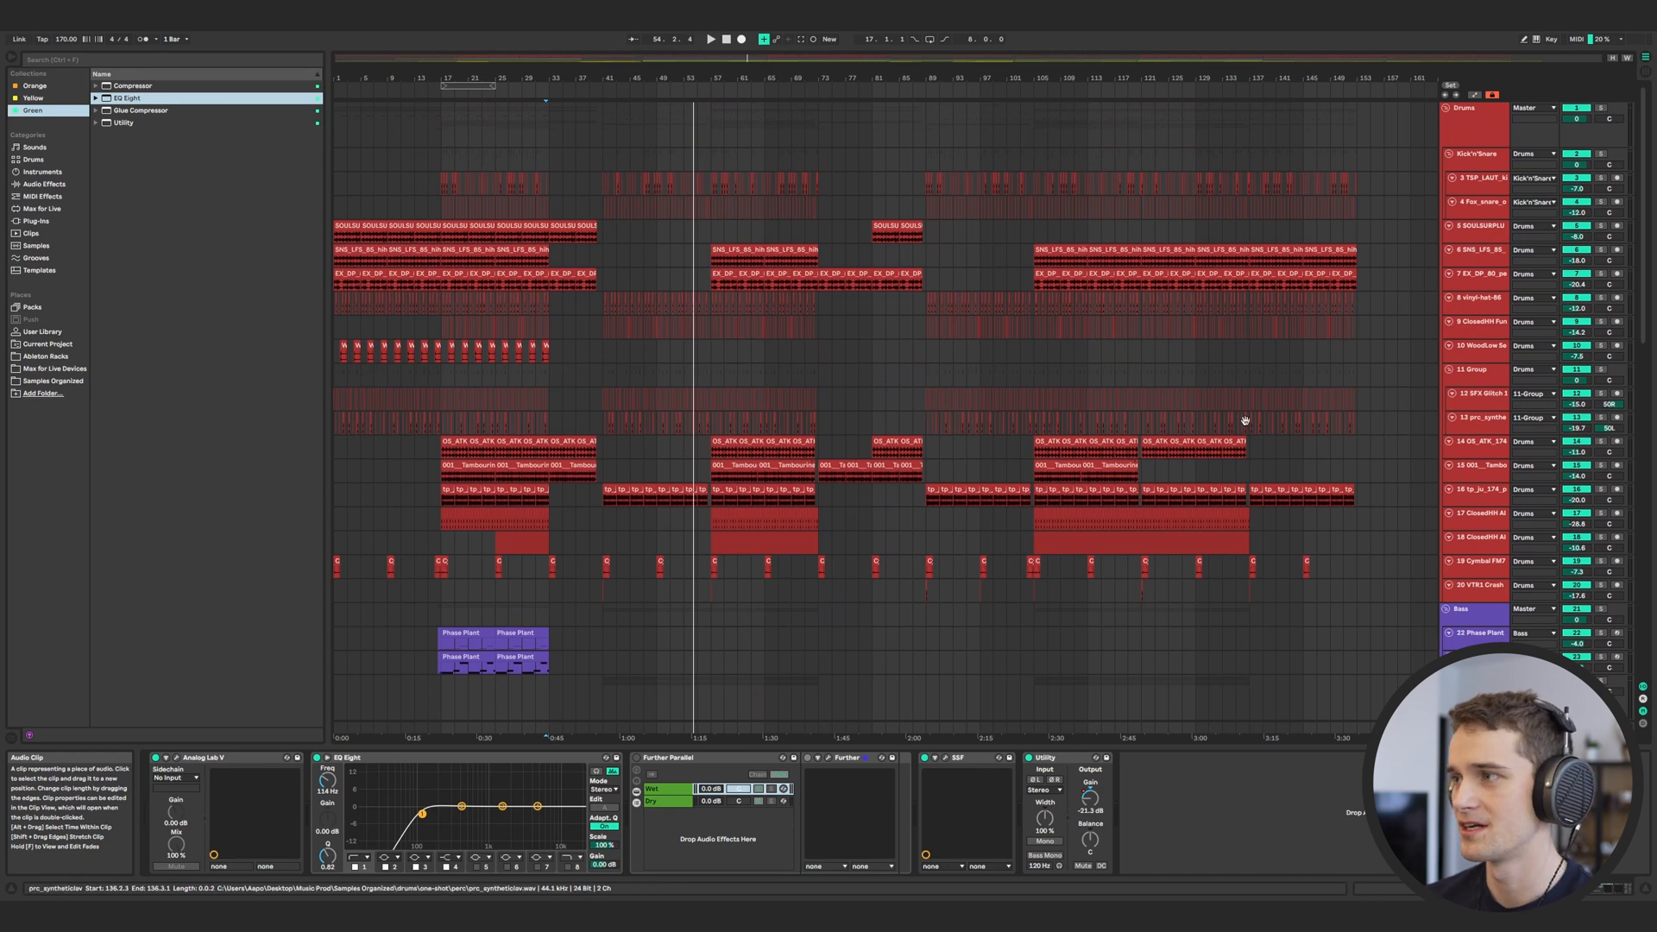
Examine the extended arrangement across the drum, bass and lead tracks up to bar 153
{"action": "scroll", "coordinate": [1245, 421], "scroll_direction": "down", "scroll_amount": 5}
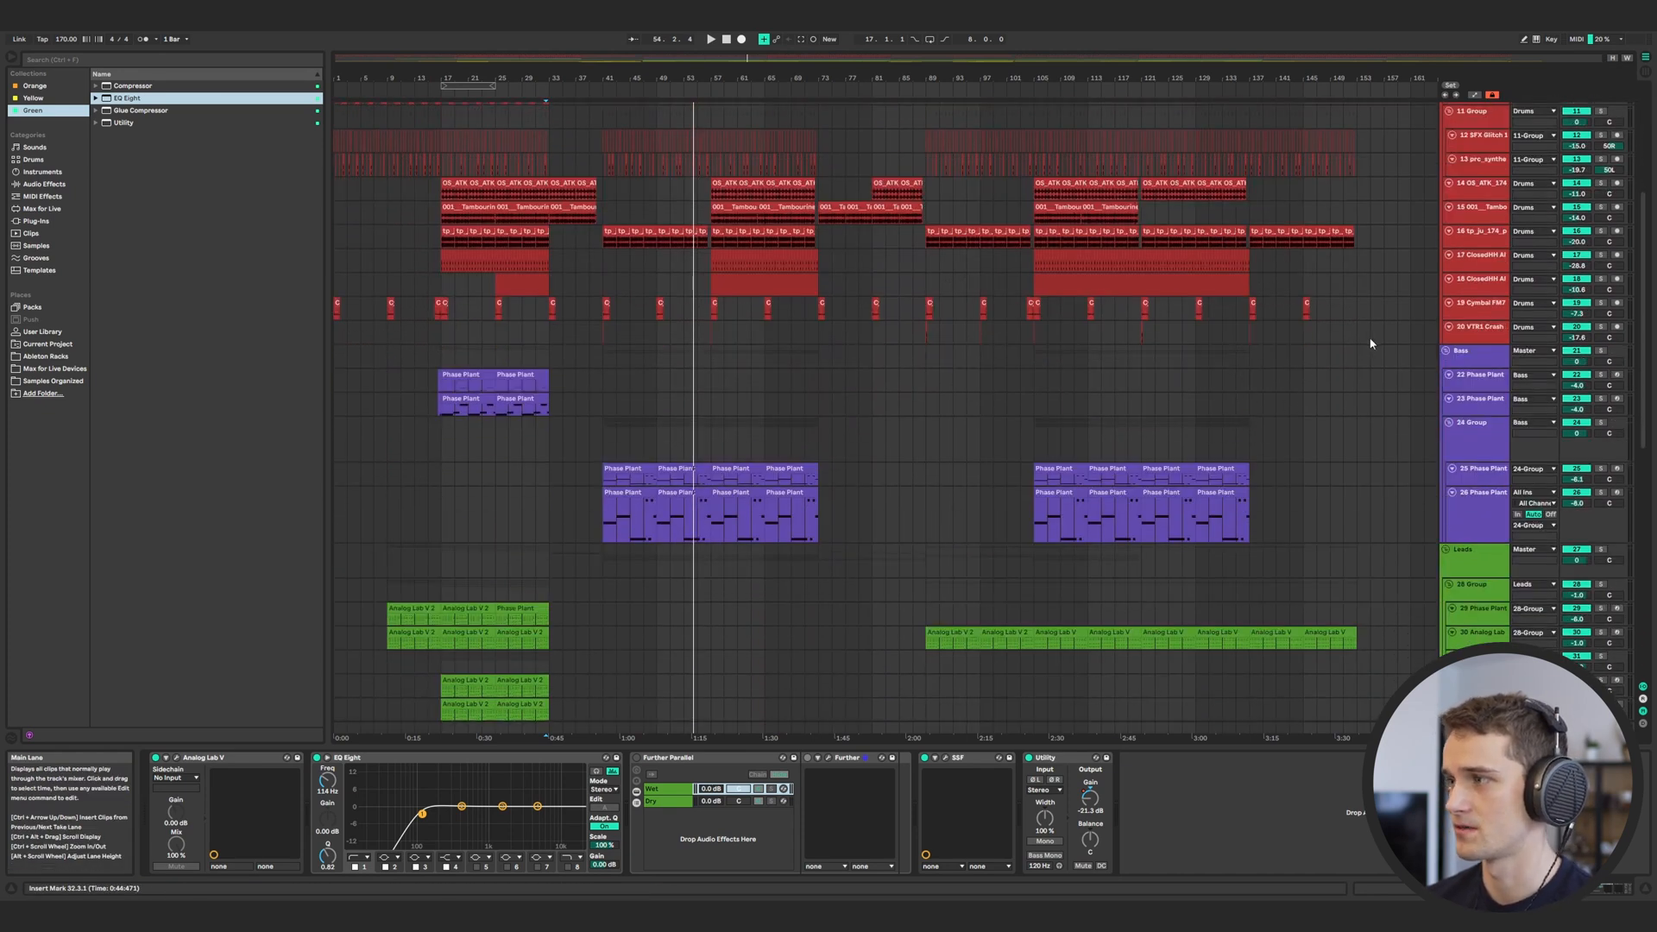
{"action": "left_click", "coordinate": [1358, 330]}
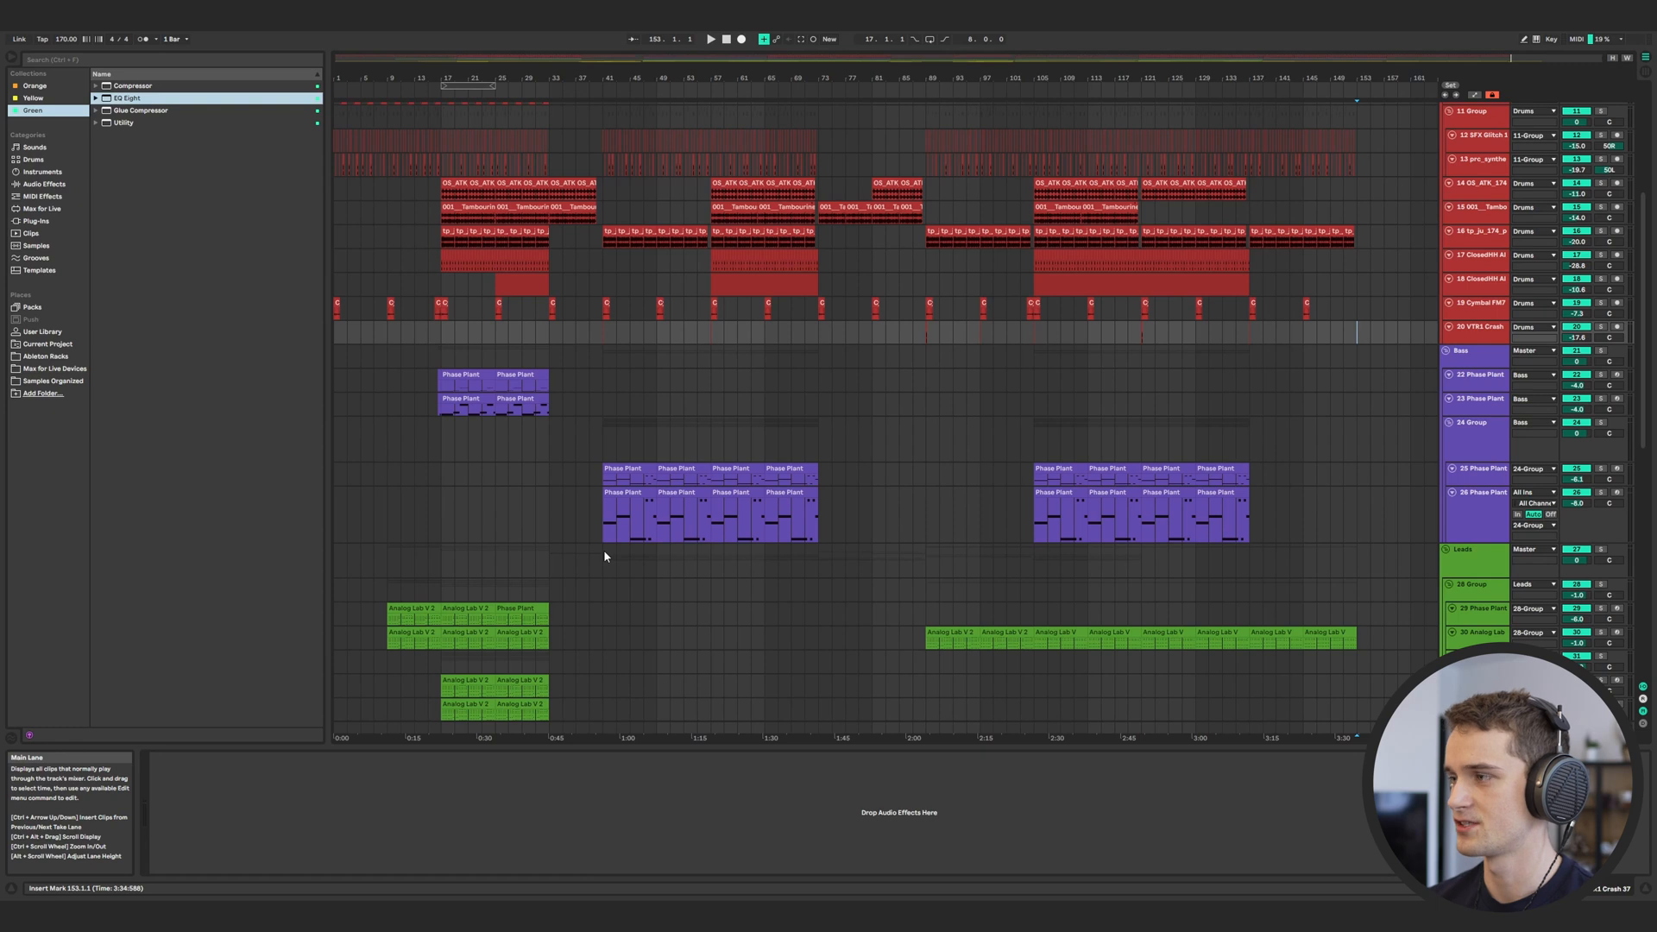
{"action": "scroll", "coordinate": [604, 553], "scroll_direction": "down", "scroll_amount": 7}
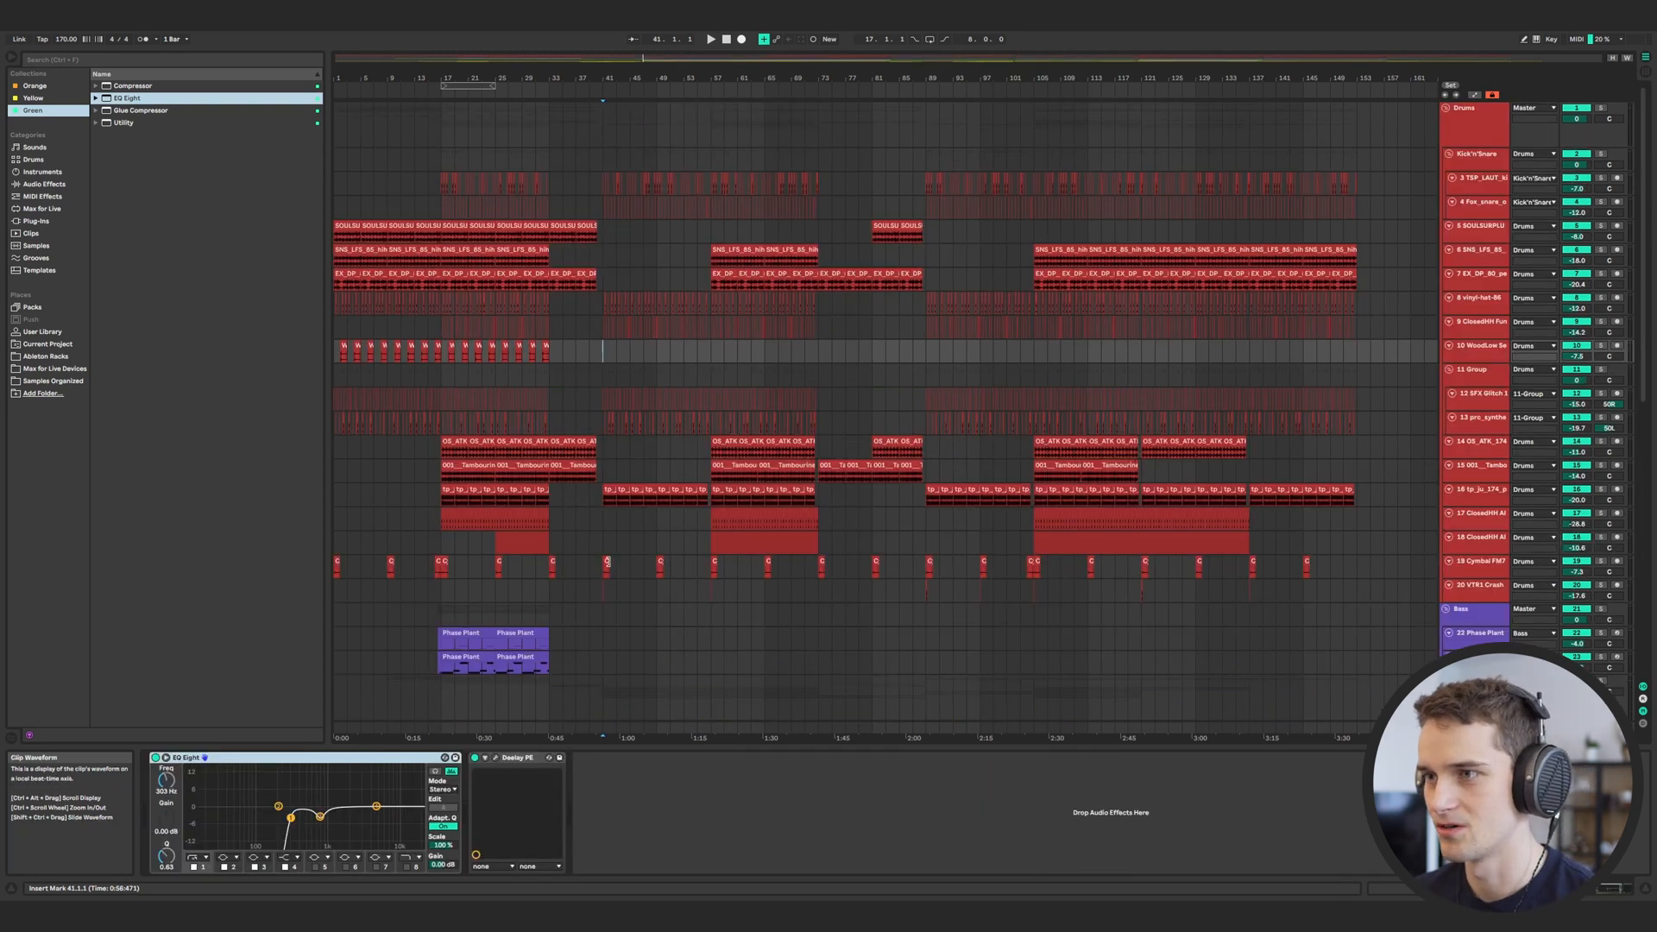
Move the kick clip at 41.4.1 one beat earlier, and play the transition into bar 41
{"action": "scroll", "coordinate": [604, 592], "scroll_direction": "up", "scroll_amount": 3}
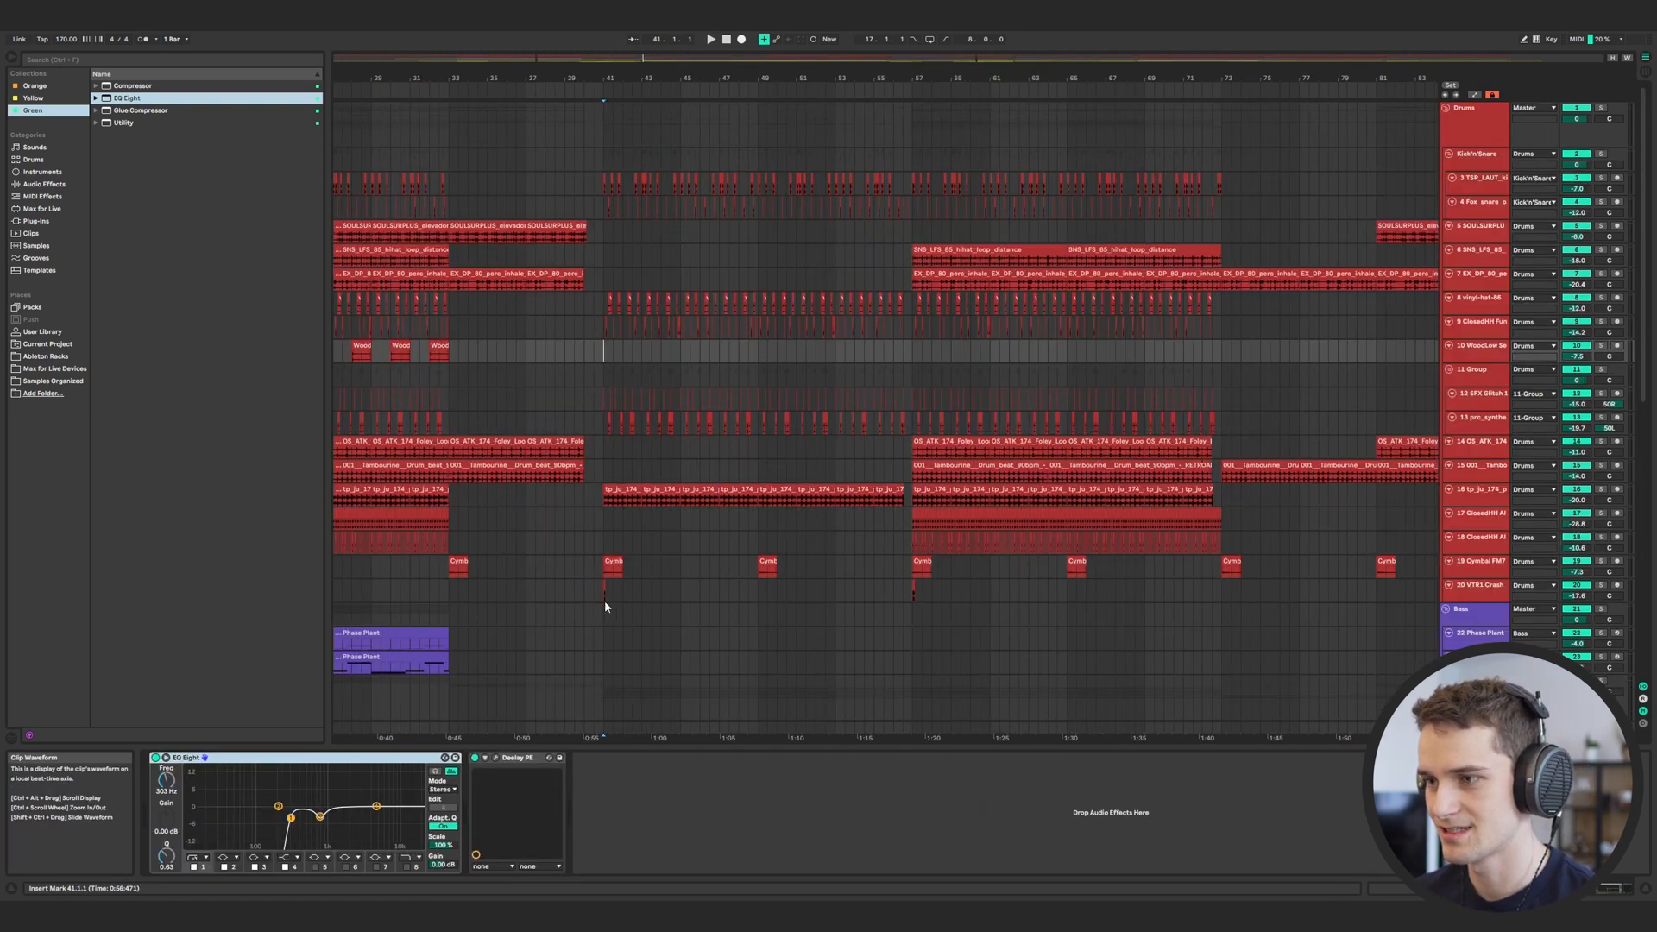
{"action": "left_click_drag", "start_coordinate": [566, 302], "coordinate": [576, 302]}
{"action": "key", "text": "space"}
{"action": "left_click", "coordinate": [587, 304]}
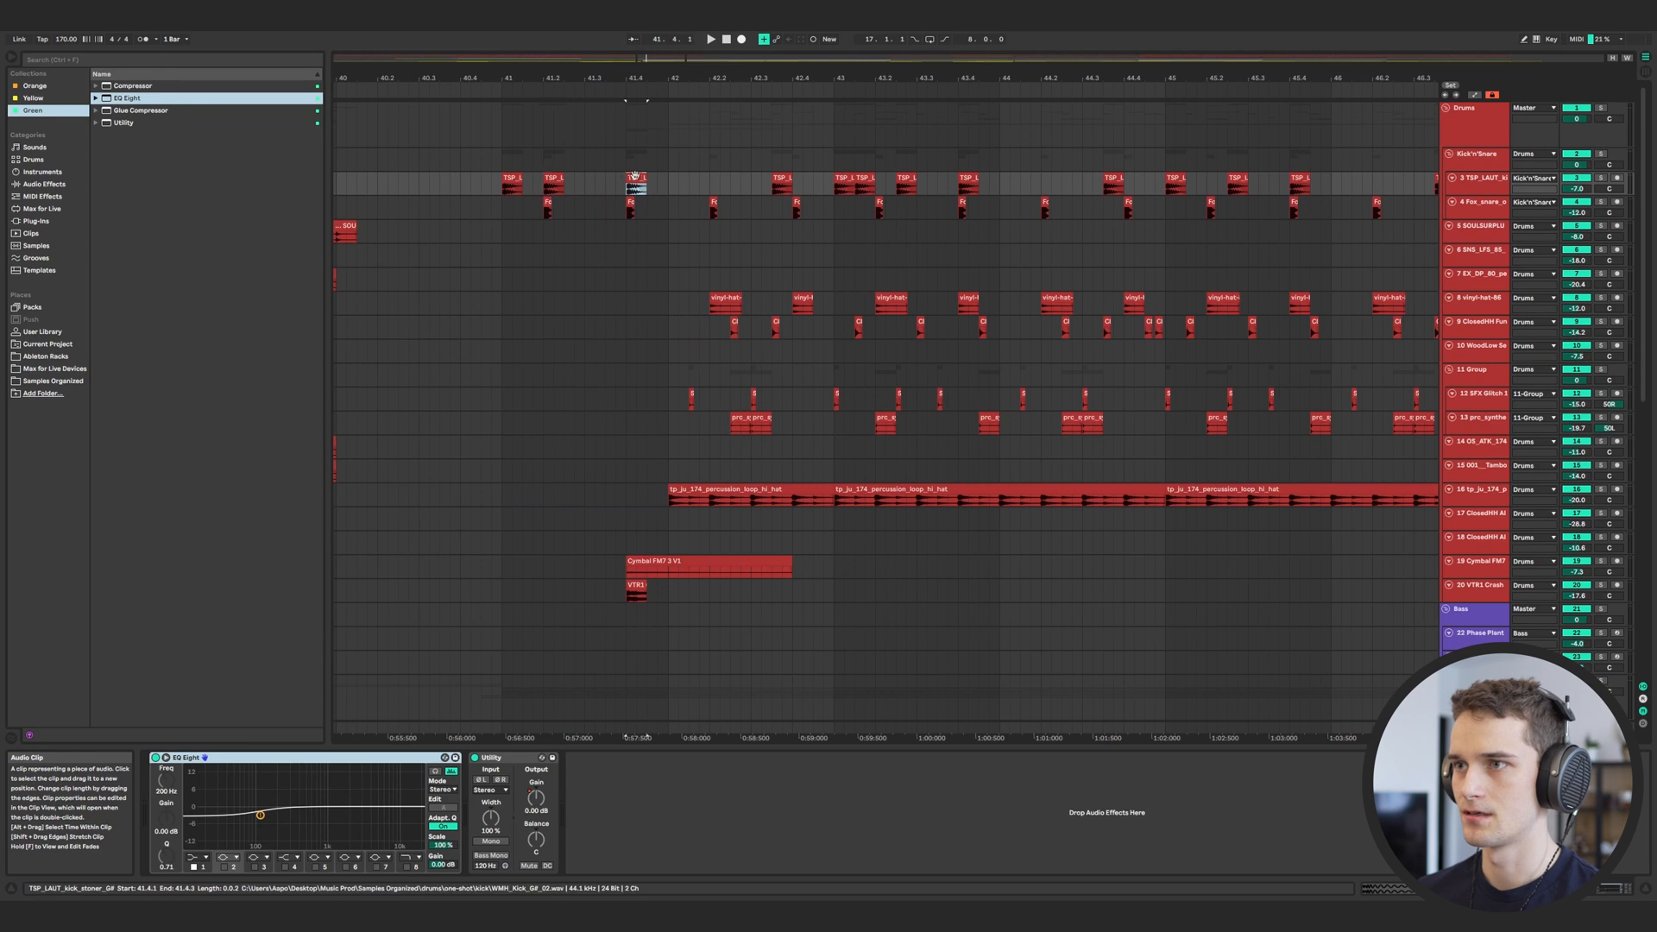
{"action": "left_click_drag", "start_coordinate": [634, 179], "coordinate": [592, 178]}
{"action": "left_click", "coordinate": [489, 208]}
{"action": "key", "text": "space"}
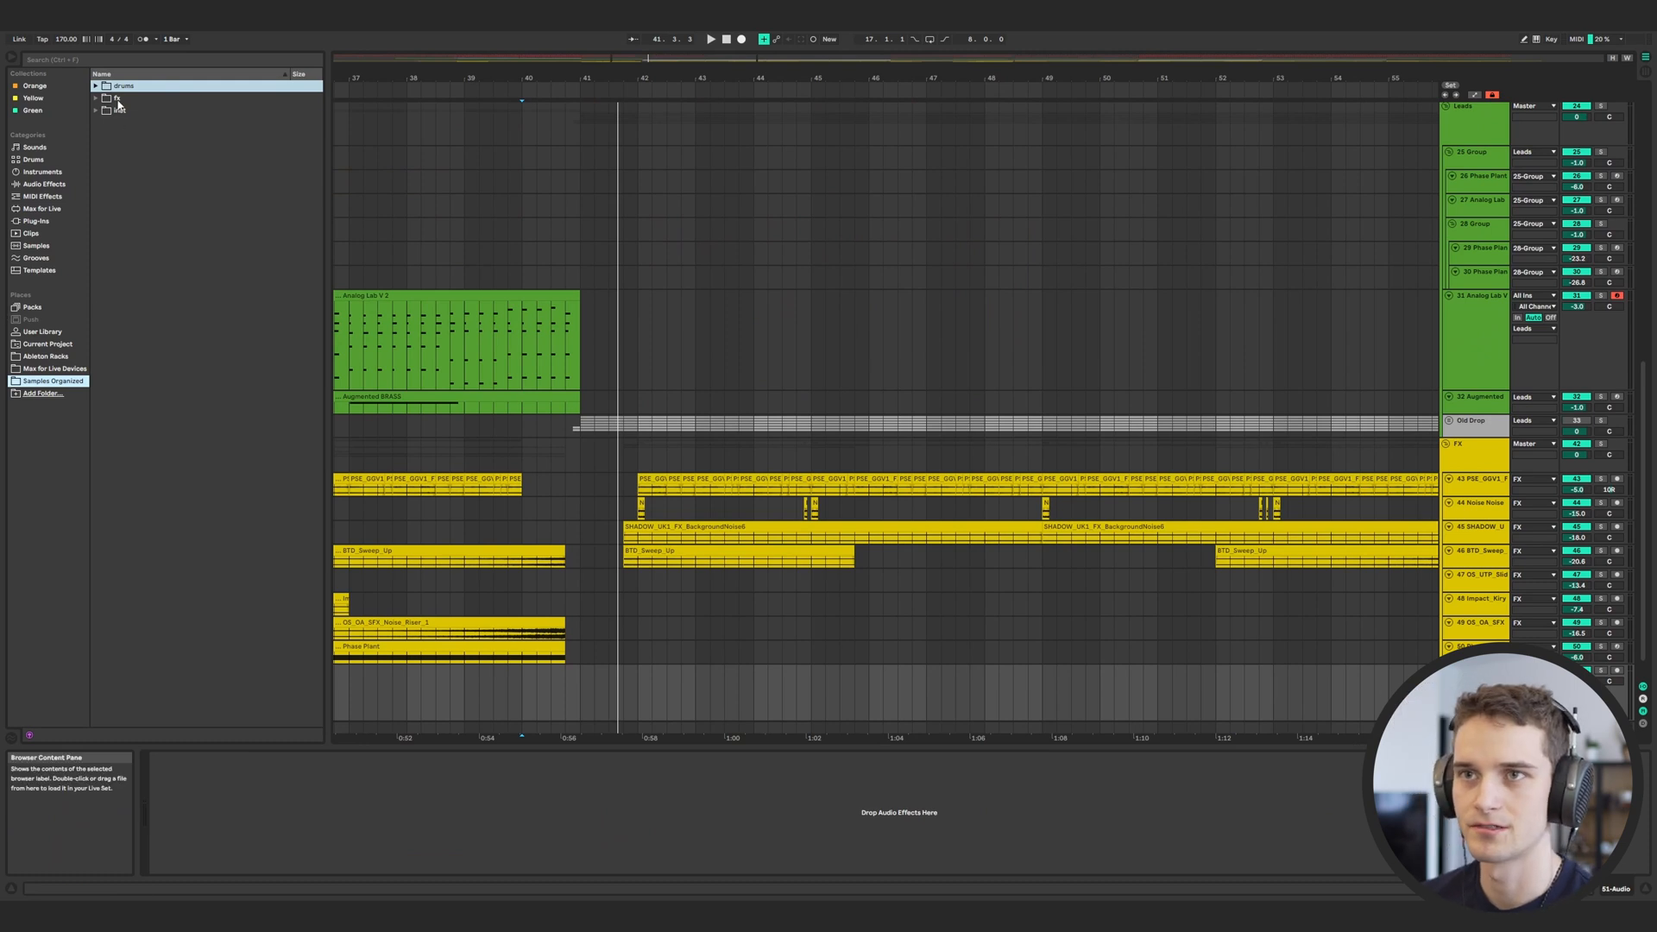
Audition samples in the fx folder's hit subfolder, and place Kick Devine 10.wav on the new audio track at 41.3
{"action": "left_click", "coordinate": [118, 100]}
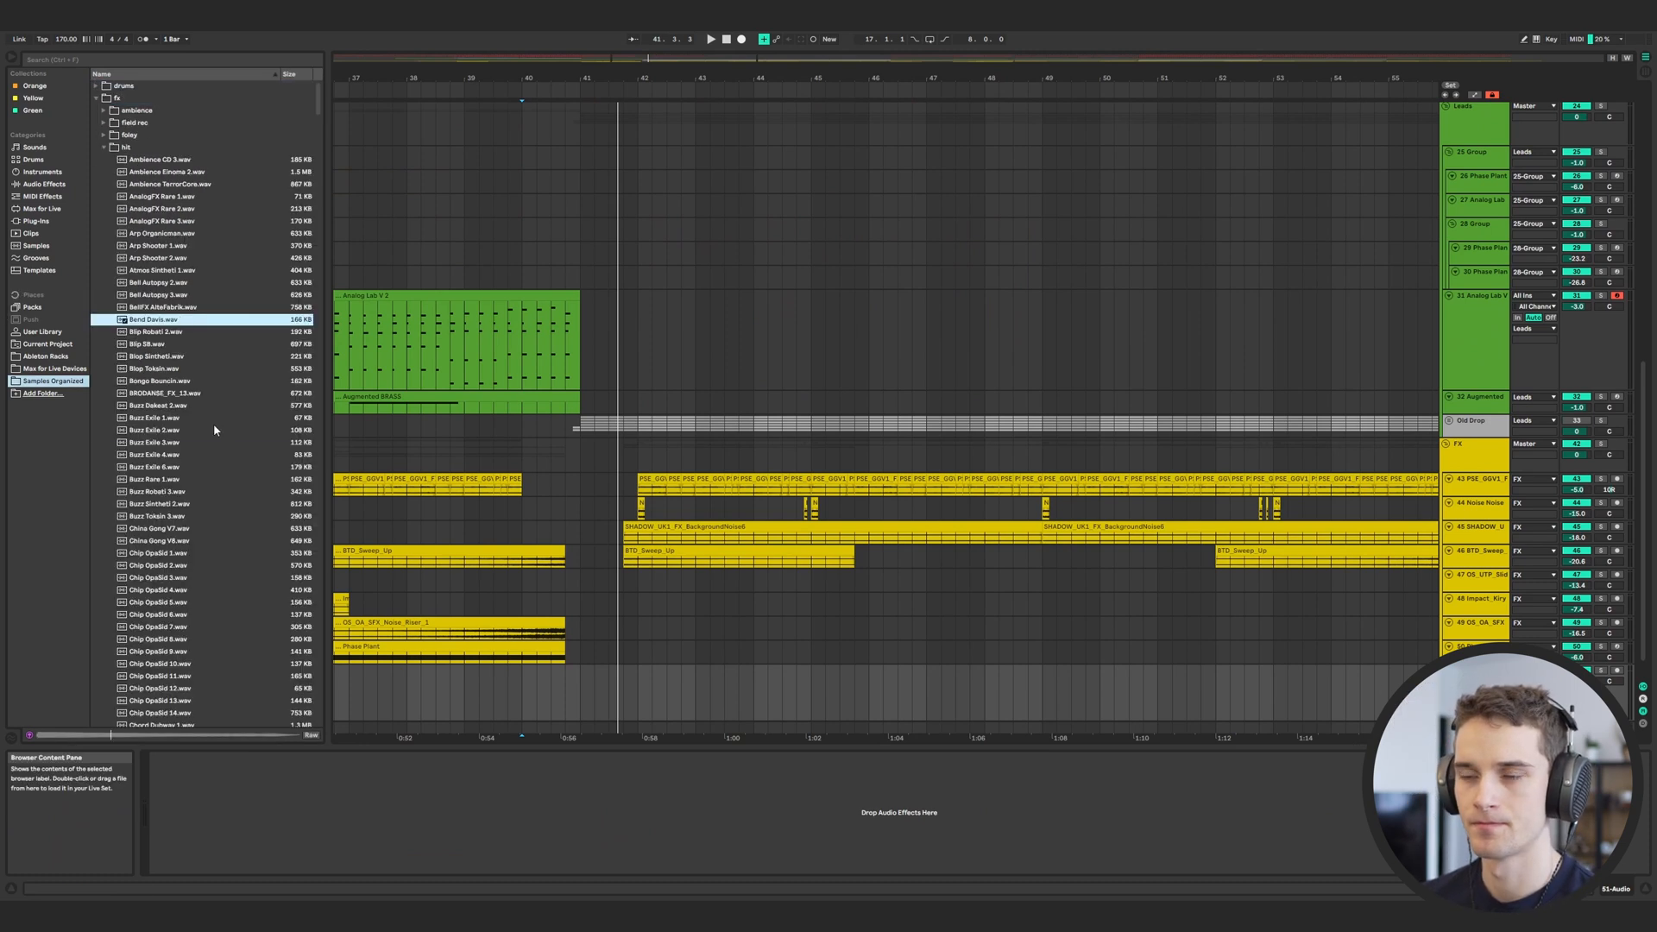
{"action": "left_click", "coordinate": [213, 431]}
{"action": "left_click", "coordinate": [202, 592]}
{"action": "scroll", "coordinate": [191, 557], "scroll_direction": "down", "scroll_amount": 8}
{"action": "left_click", "coordinate": [181, 515]}
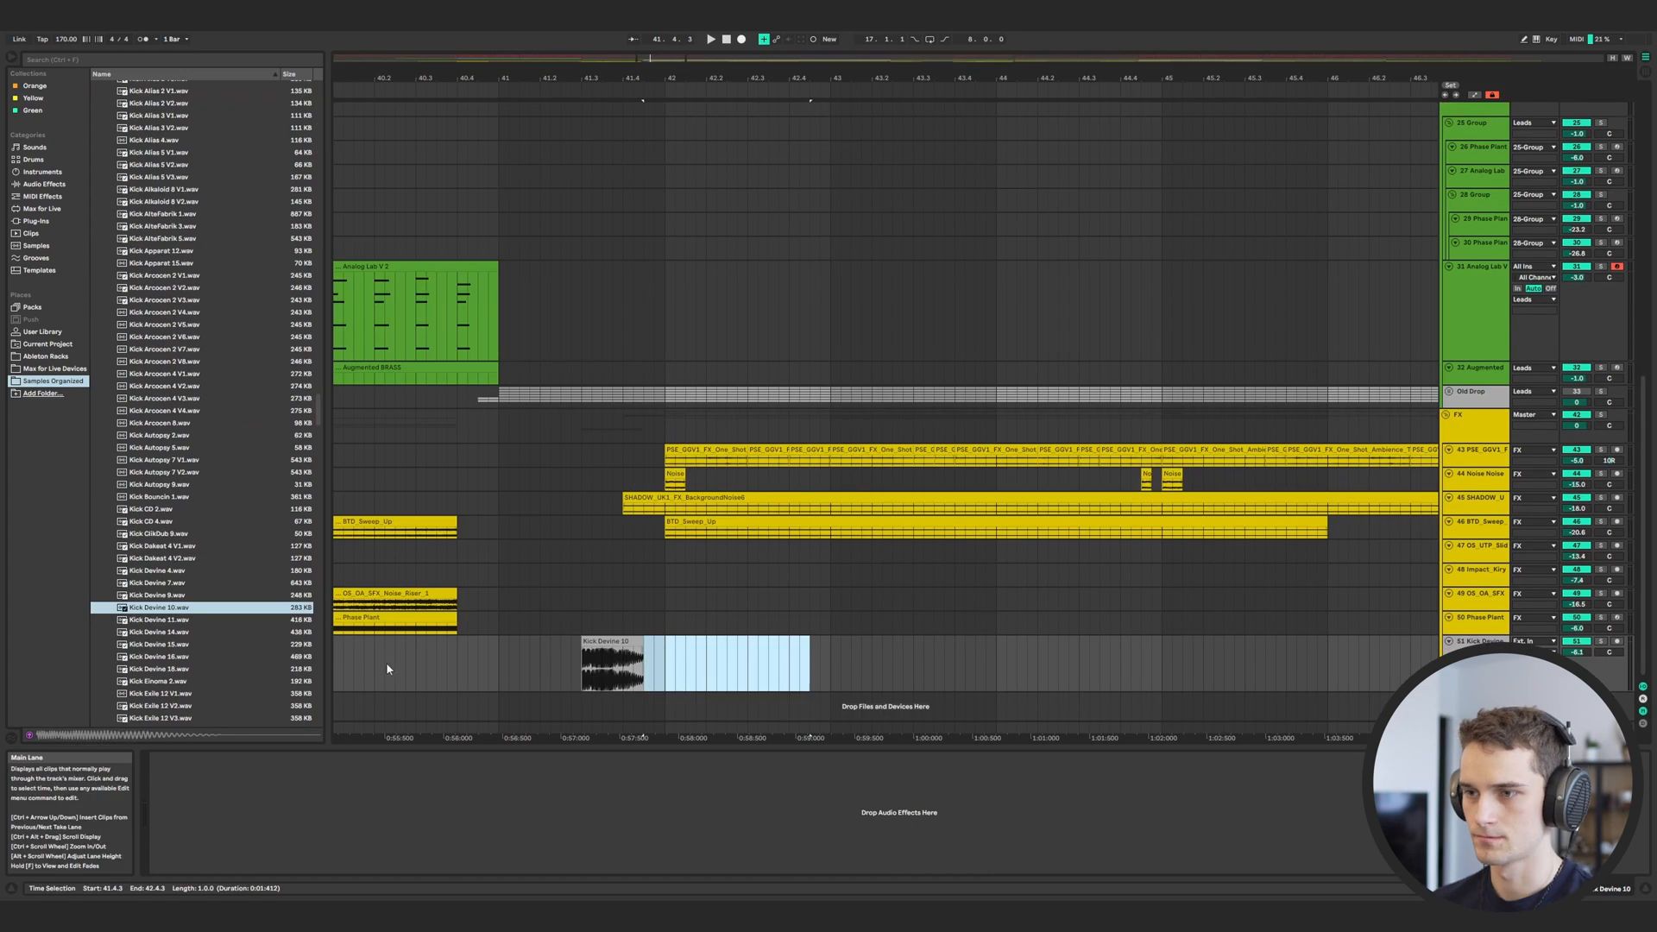
{"action": "left_click", "coordinate": [467, 663]}
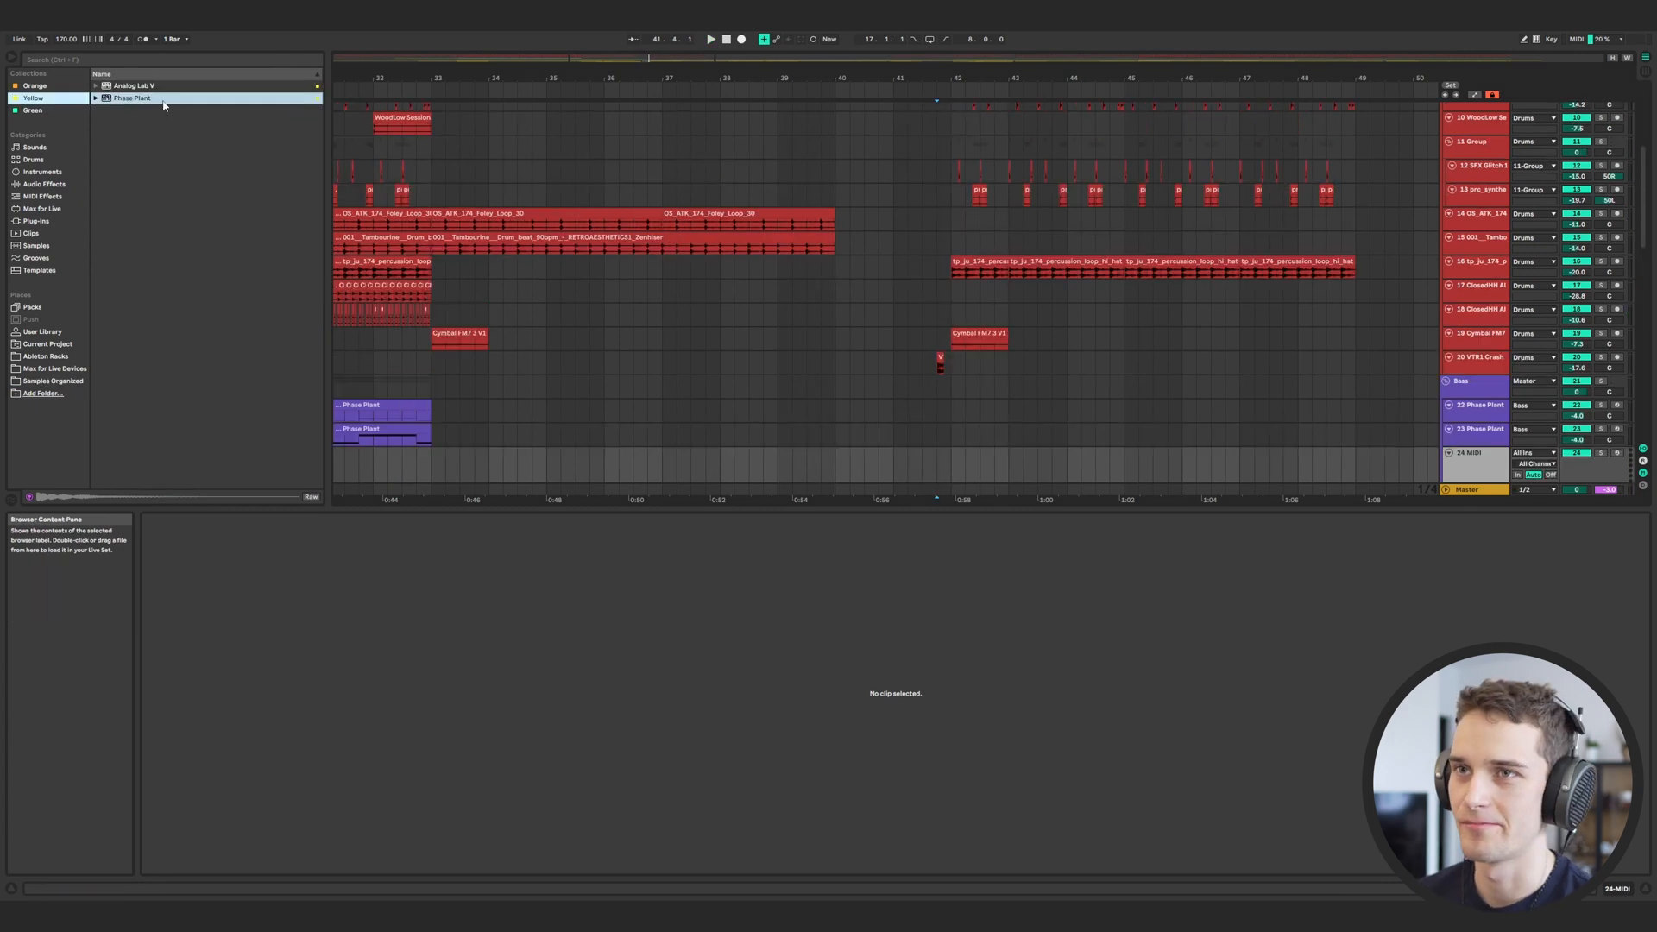
Load Phase Plant on the new MIDI track in the Bass group and add an Analog generator
{"action": "left_click", "coordinate": [164, 101]}
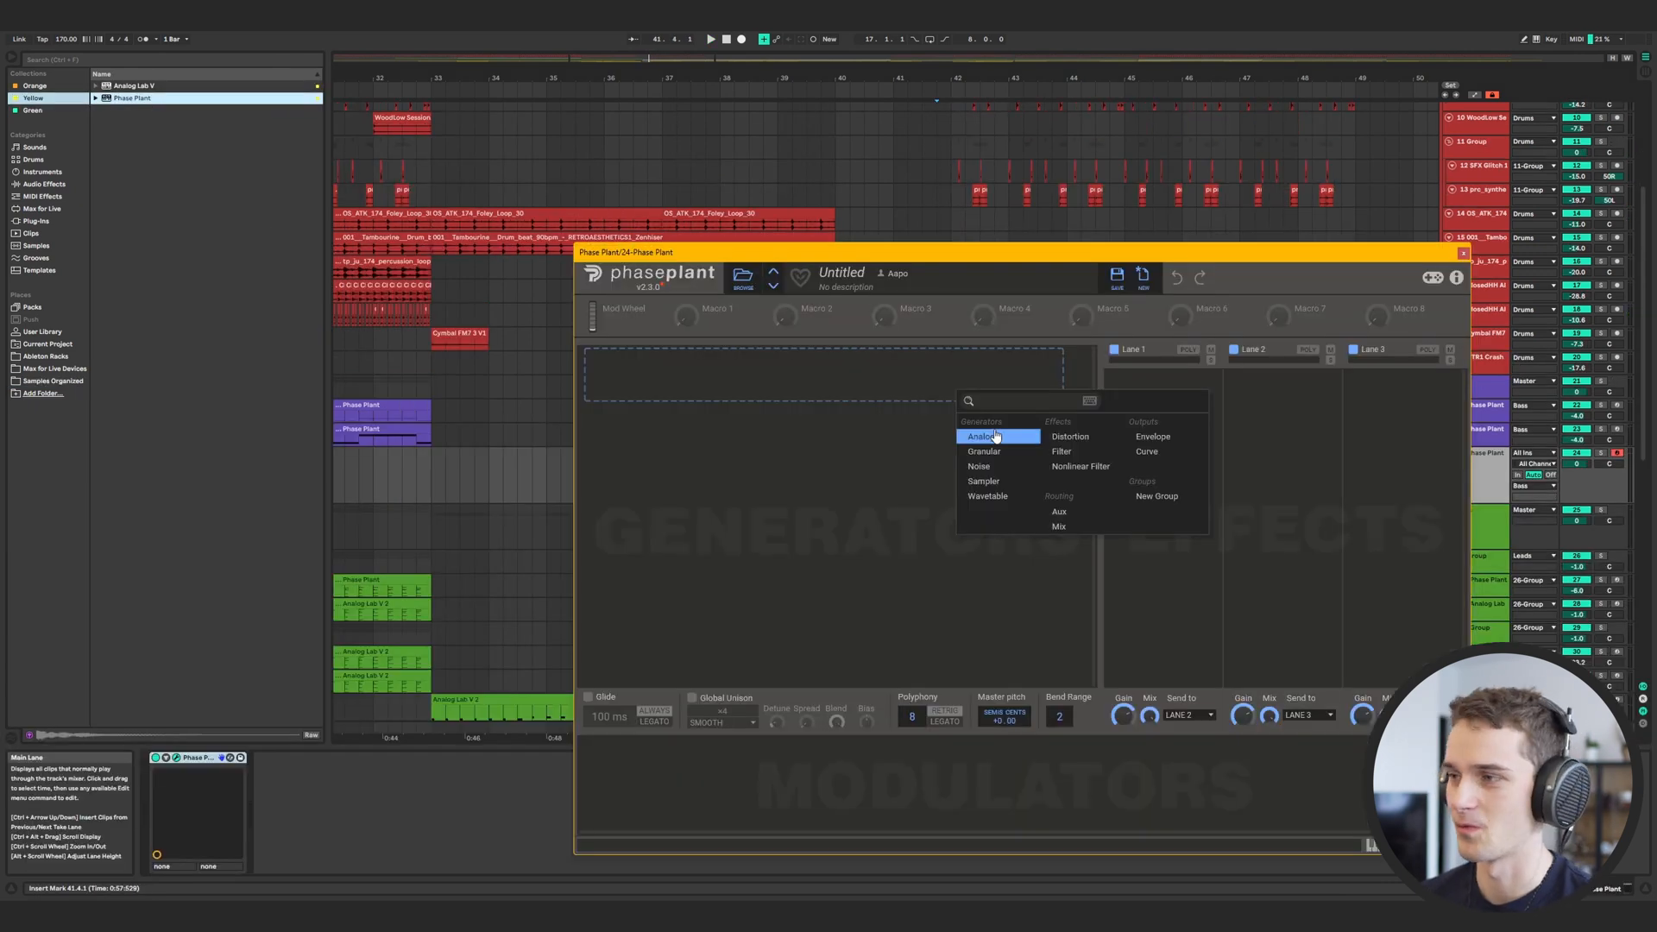
{"action": "left_click", "coordinate": [993, 438]}
{"action": "left_click", "coordinate": [939, 427]}
{"action": "left_click", "coordinate": [928, 432]}
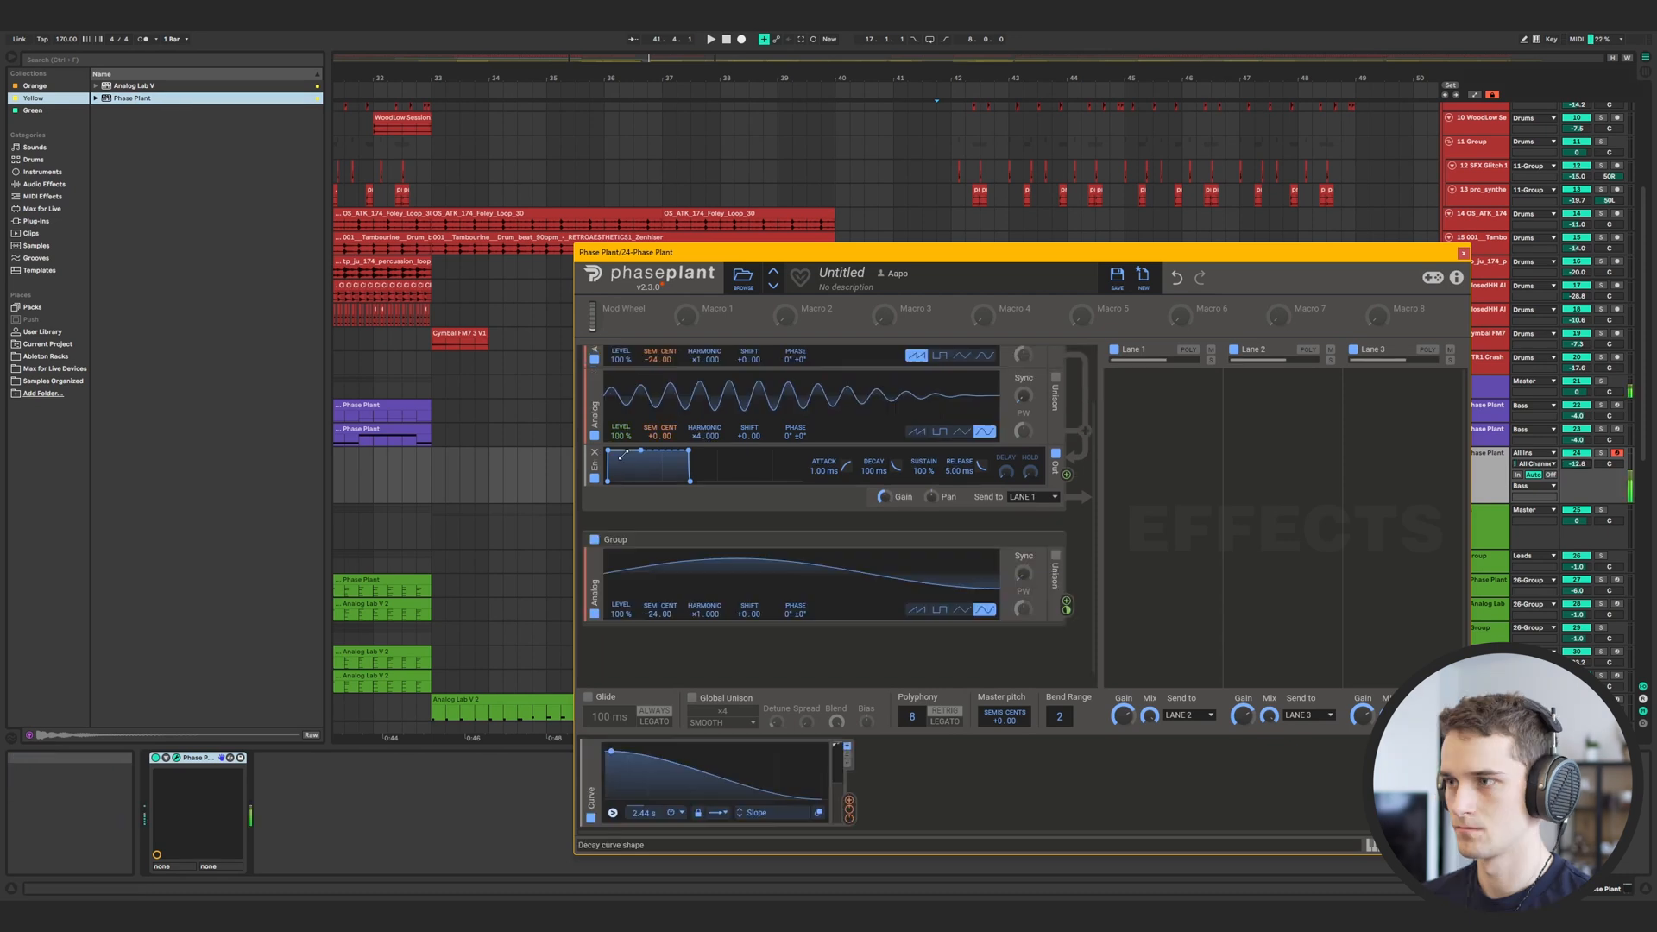
Add Overdrive distortion before the envelope, and adjust the Pyramid LFO's modulation amount on the filter cutoff
{"action": "right_click", "coordinate": [820, 452]}
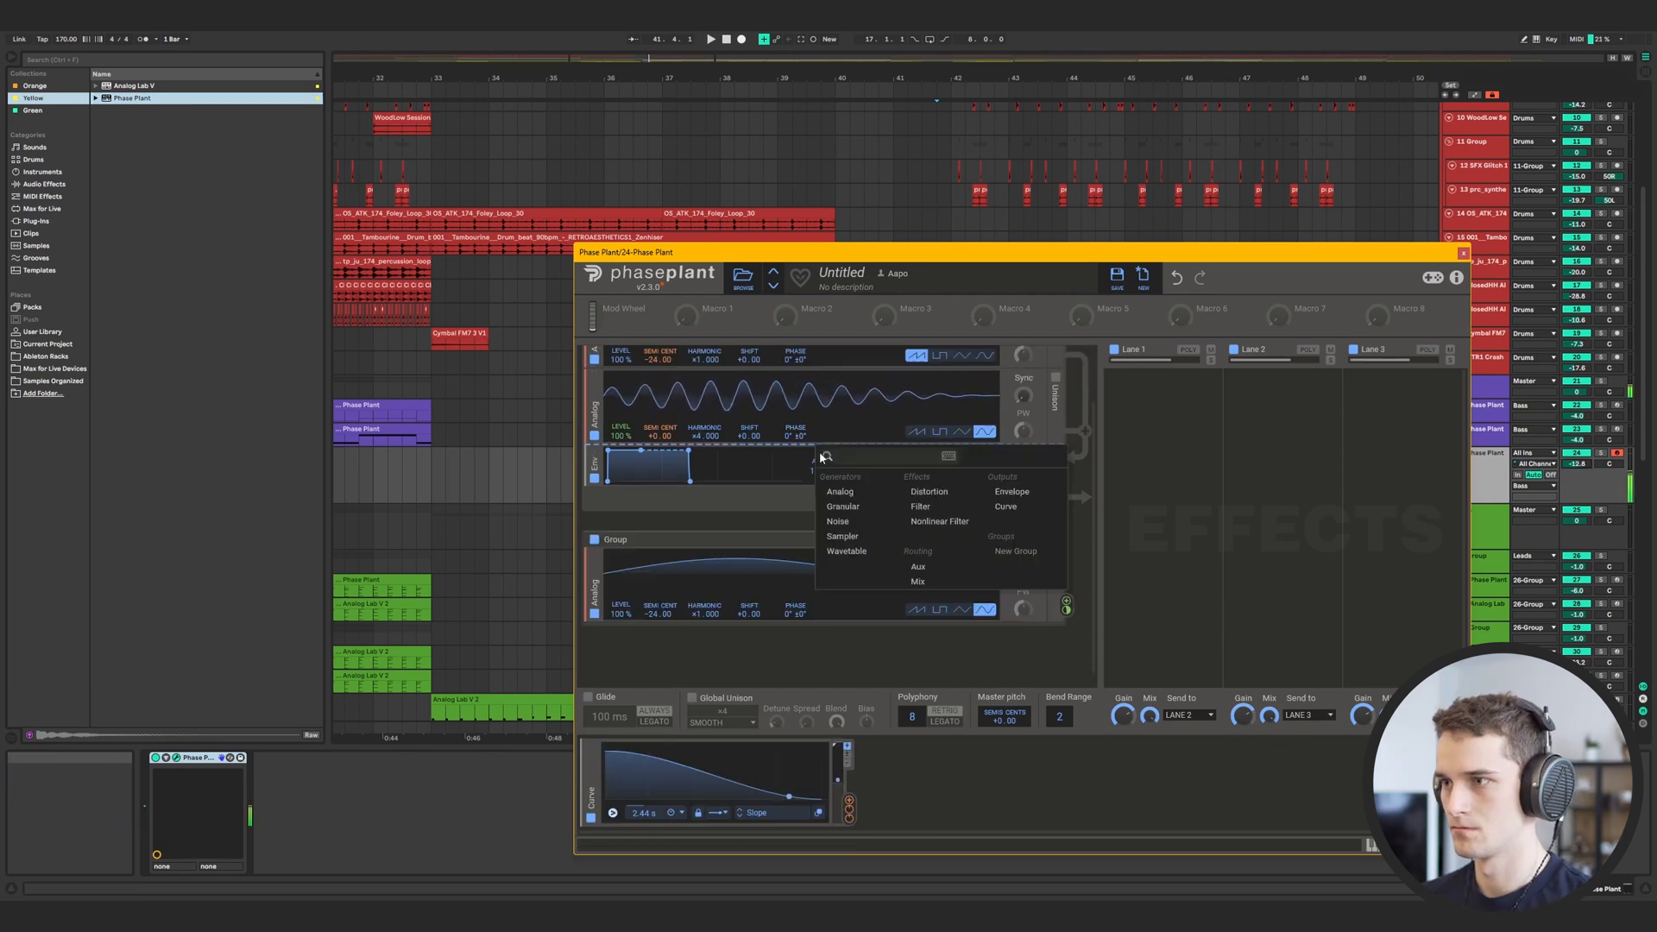
{"action": "left_click", "coordinate": [947, 480]}
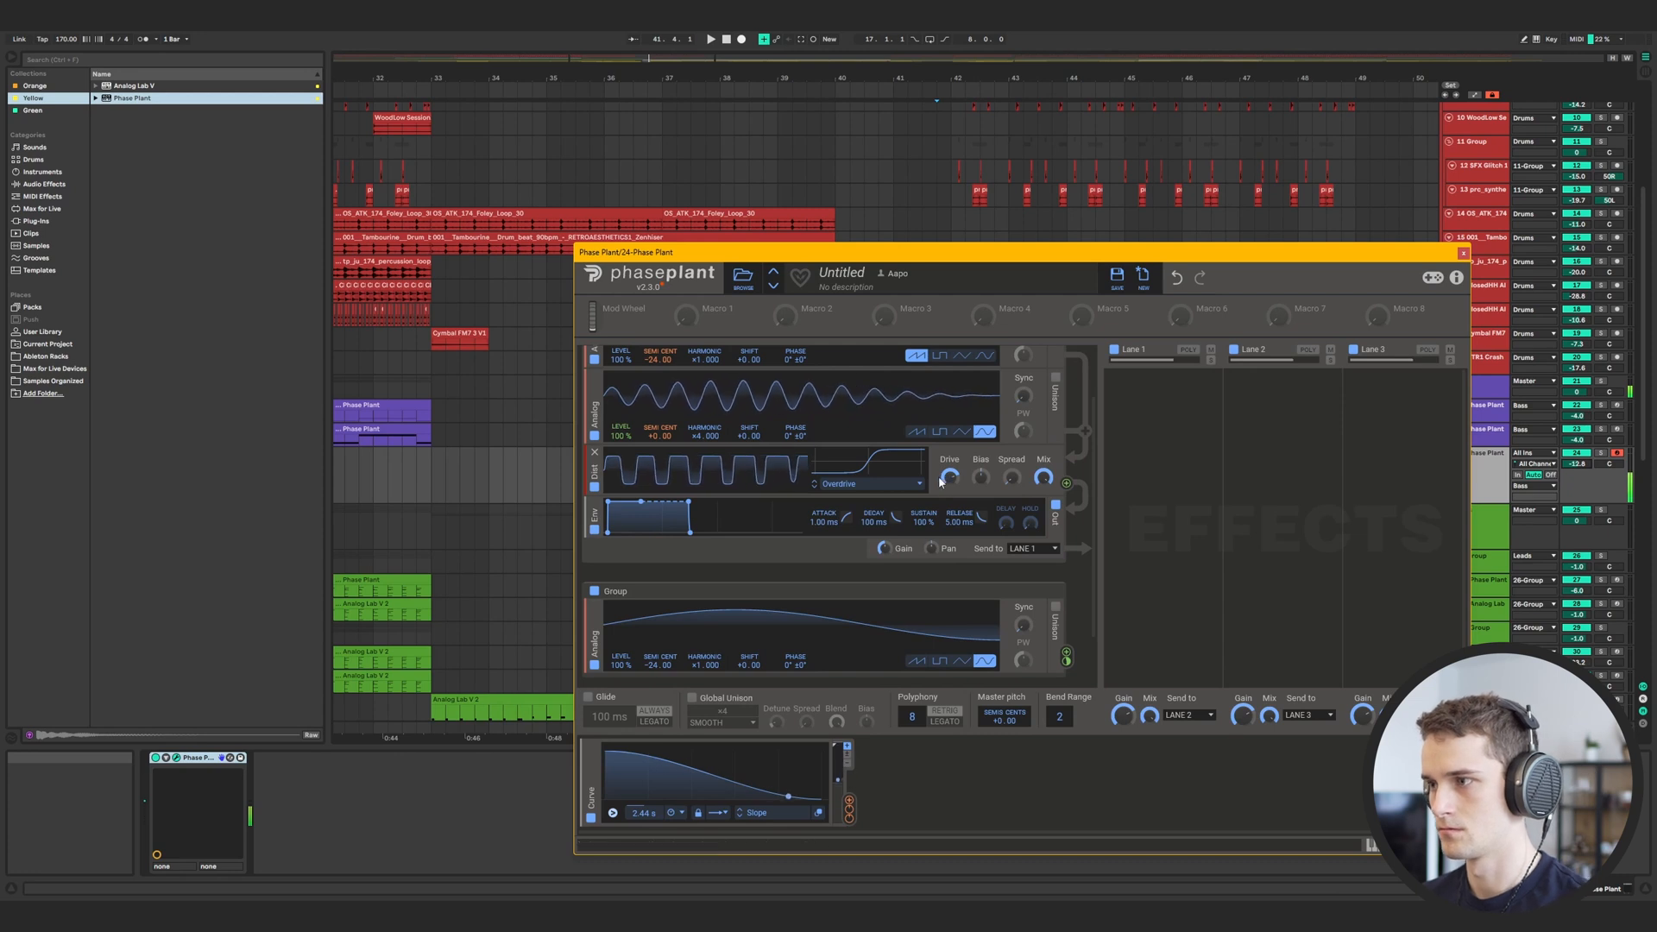
{"action": "scroll", "coordinate": [873, 592], "scroll_direction": "up", "scroll_amount": 1}
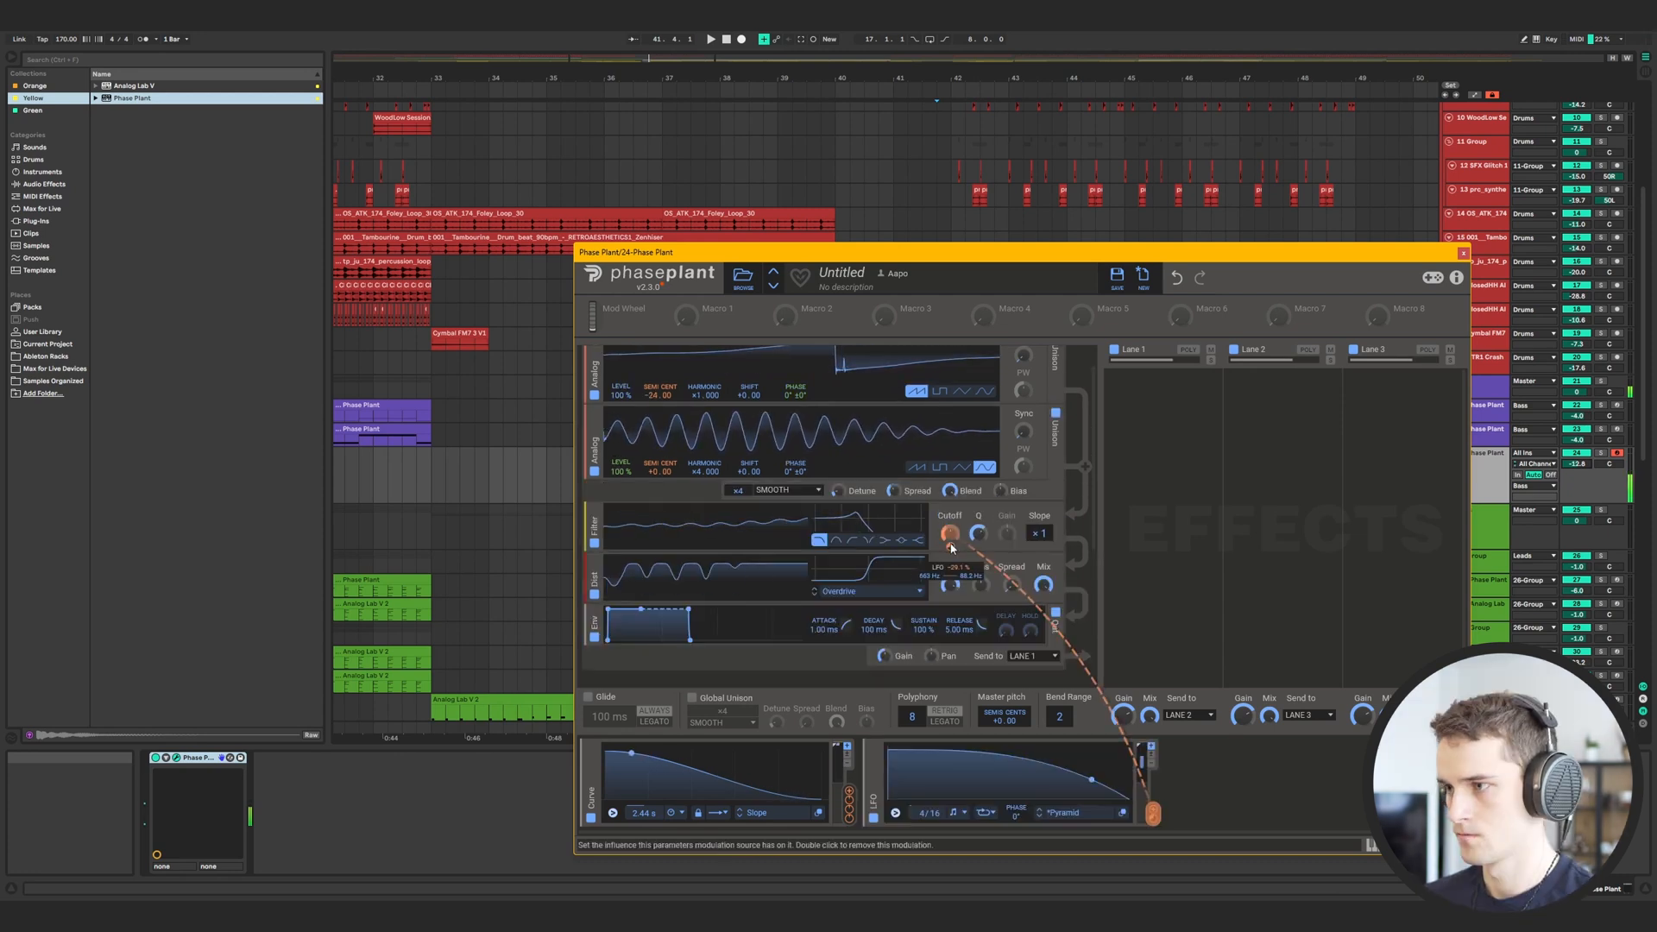
{"action": "left_click_drag", "start_coordinate": [951, 548], "coordinate": [951, 508]}
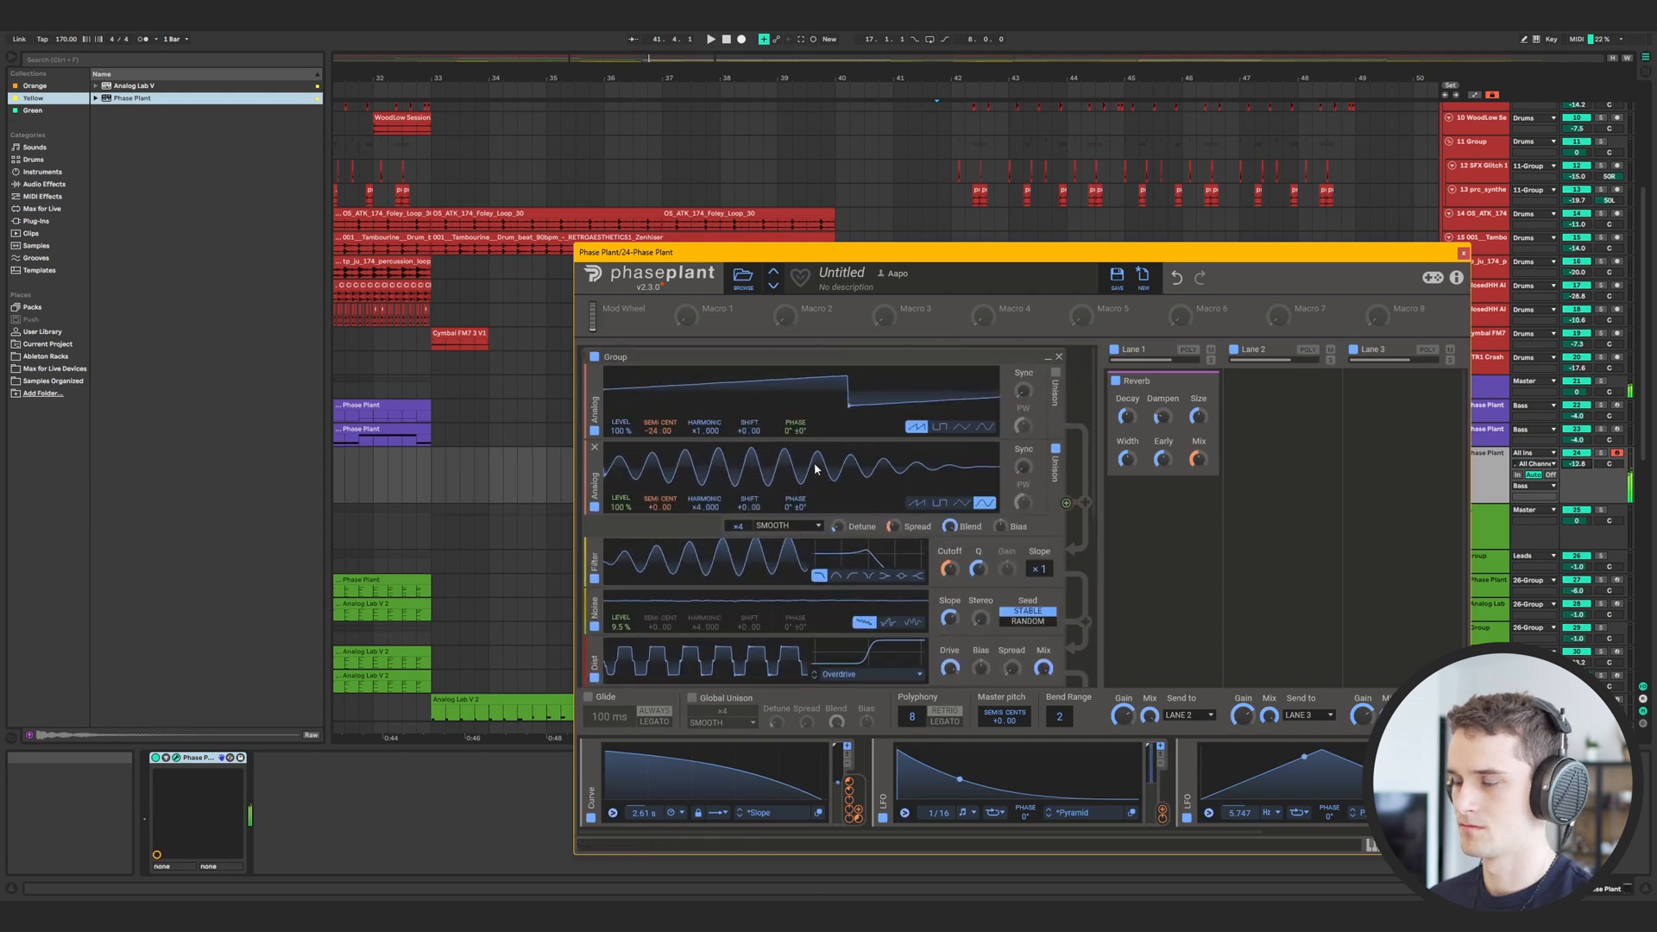
Play the arrangement from bar 41 and capture the performed G#1 bass note as a MIDI clip starting at 41.4.1
{"action": "key", "text": "ctrl+alt+p"}
{"action": "left_click", "coordinate": [873, 480]}
{"action": "key", "text": "space"}
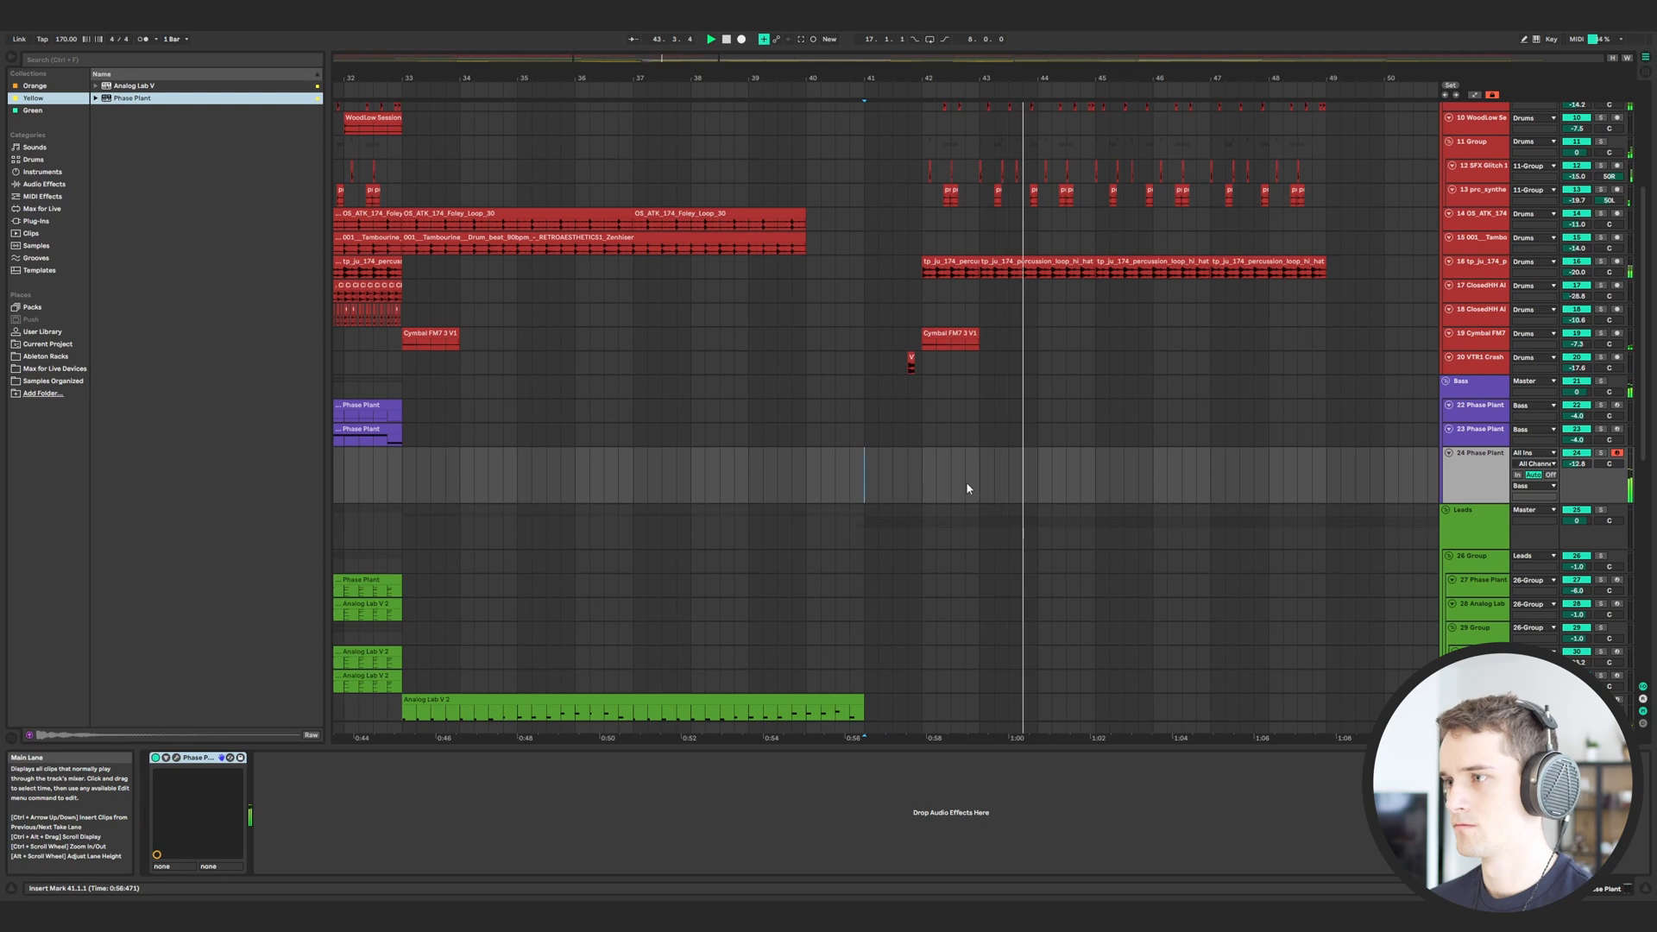
{"action": "key", "text": "ctrl+shift+c"}
{"action": "key", "text": "space"}
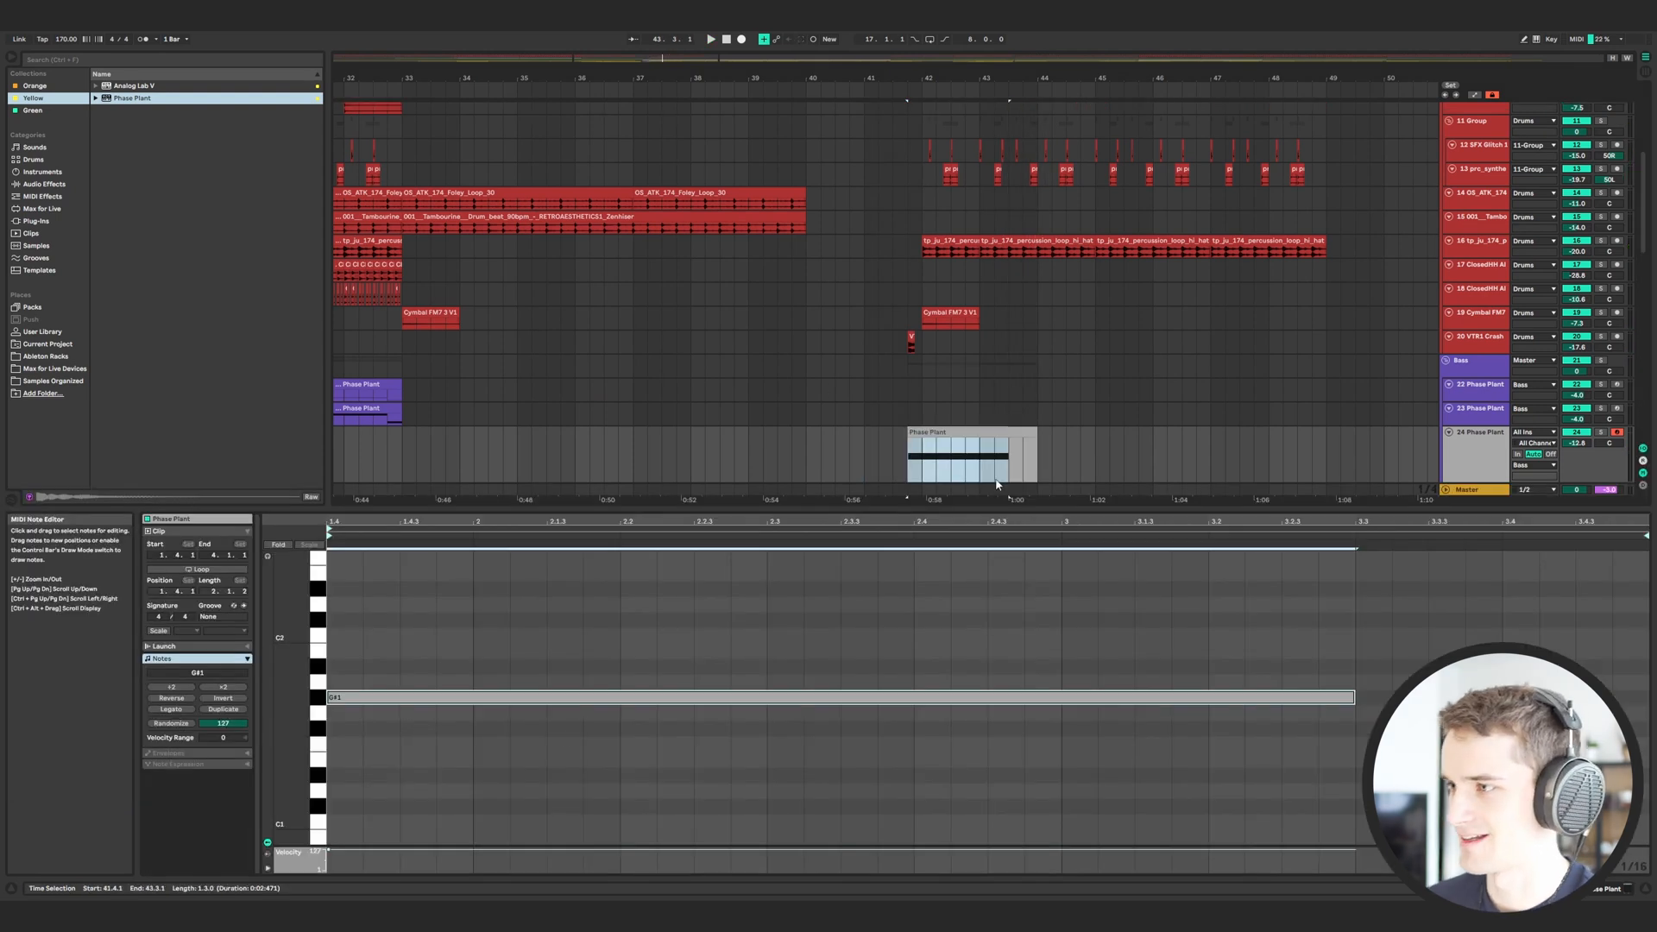
Set the insert marker at bar 41, and reopen and reposition the bass track's Phase Plant window
{"action": "left_click", "coordinate": [865, 444]}
{"action": "key", "text": "ctrl+alt+p"}
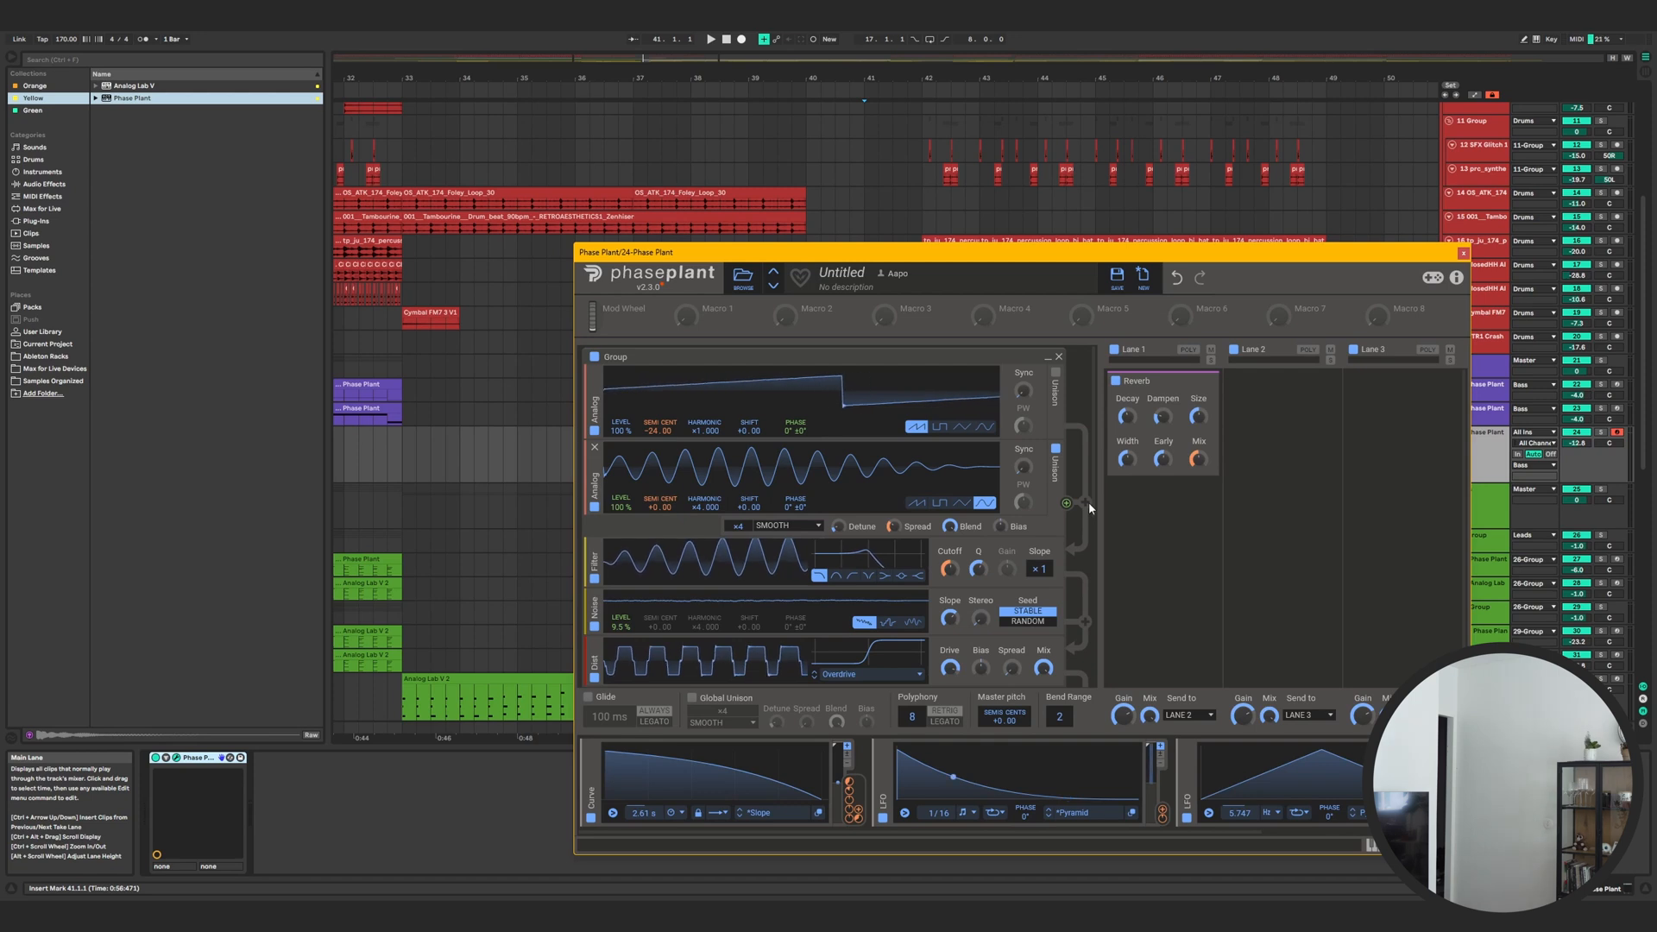
{"action": "left_click_drag", "start_coordinate": [1445, 253], "coordinate": [1141, 494]}
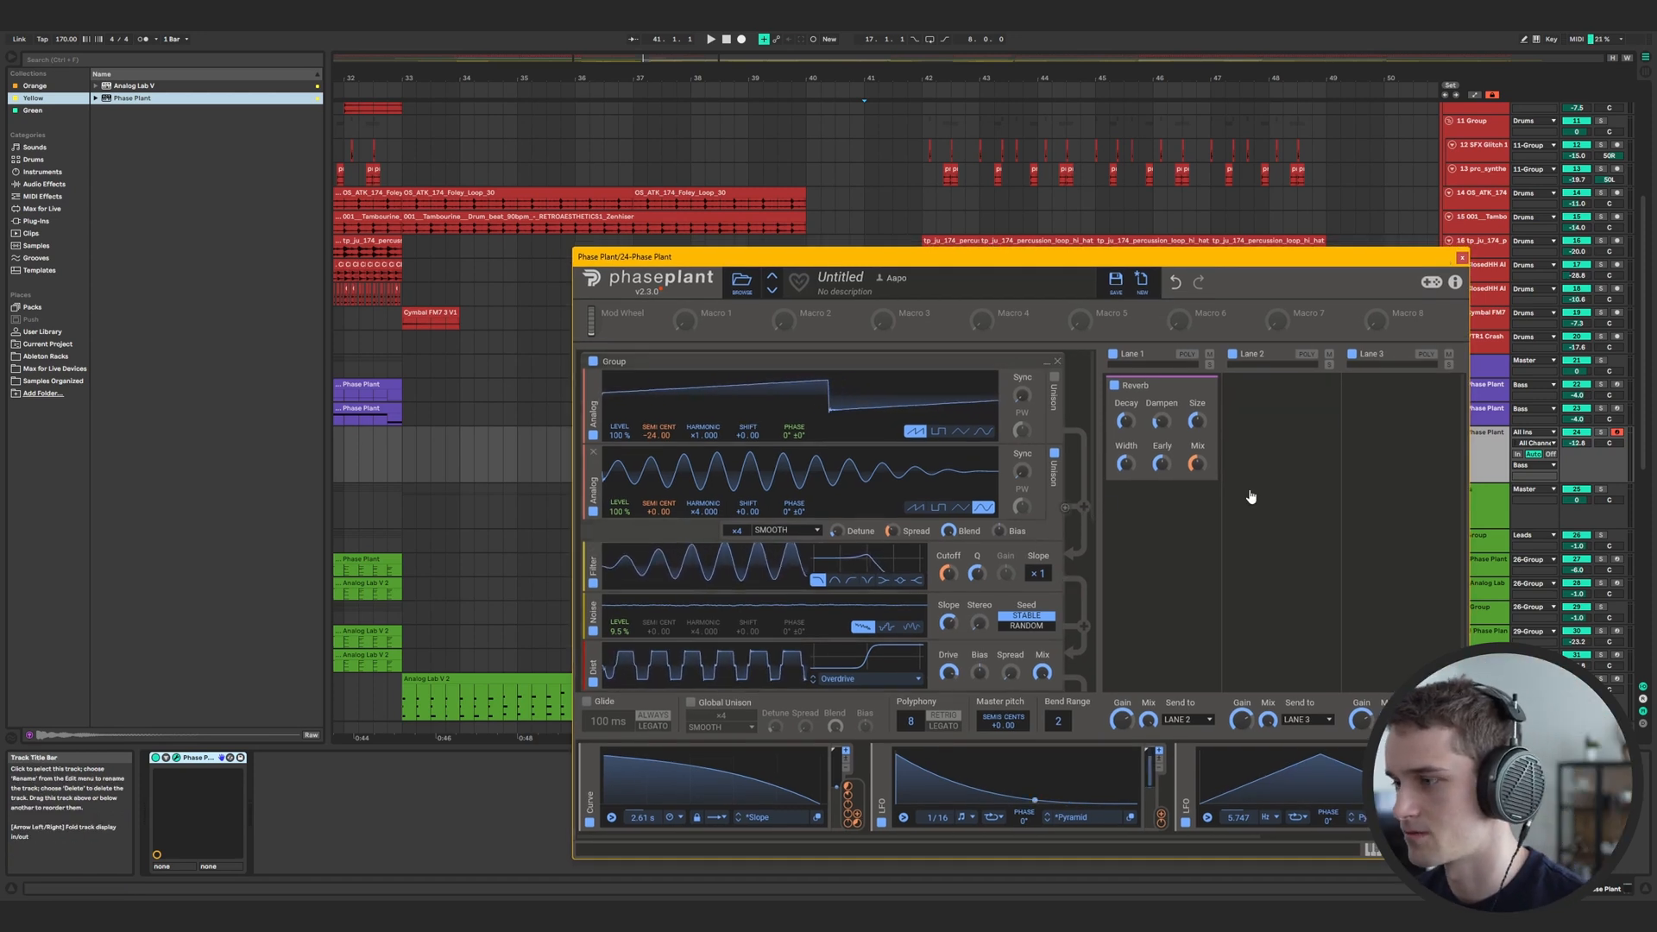
Play the drop around bar 41 to audition the new Phase Plant bass note
{"action": "key", "text": "space"}
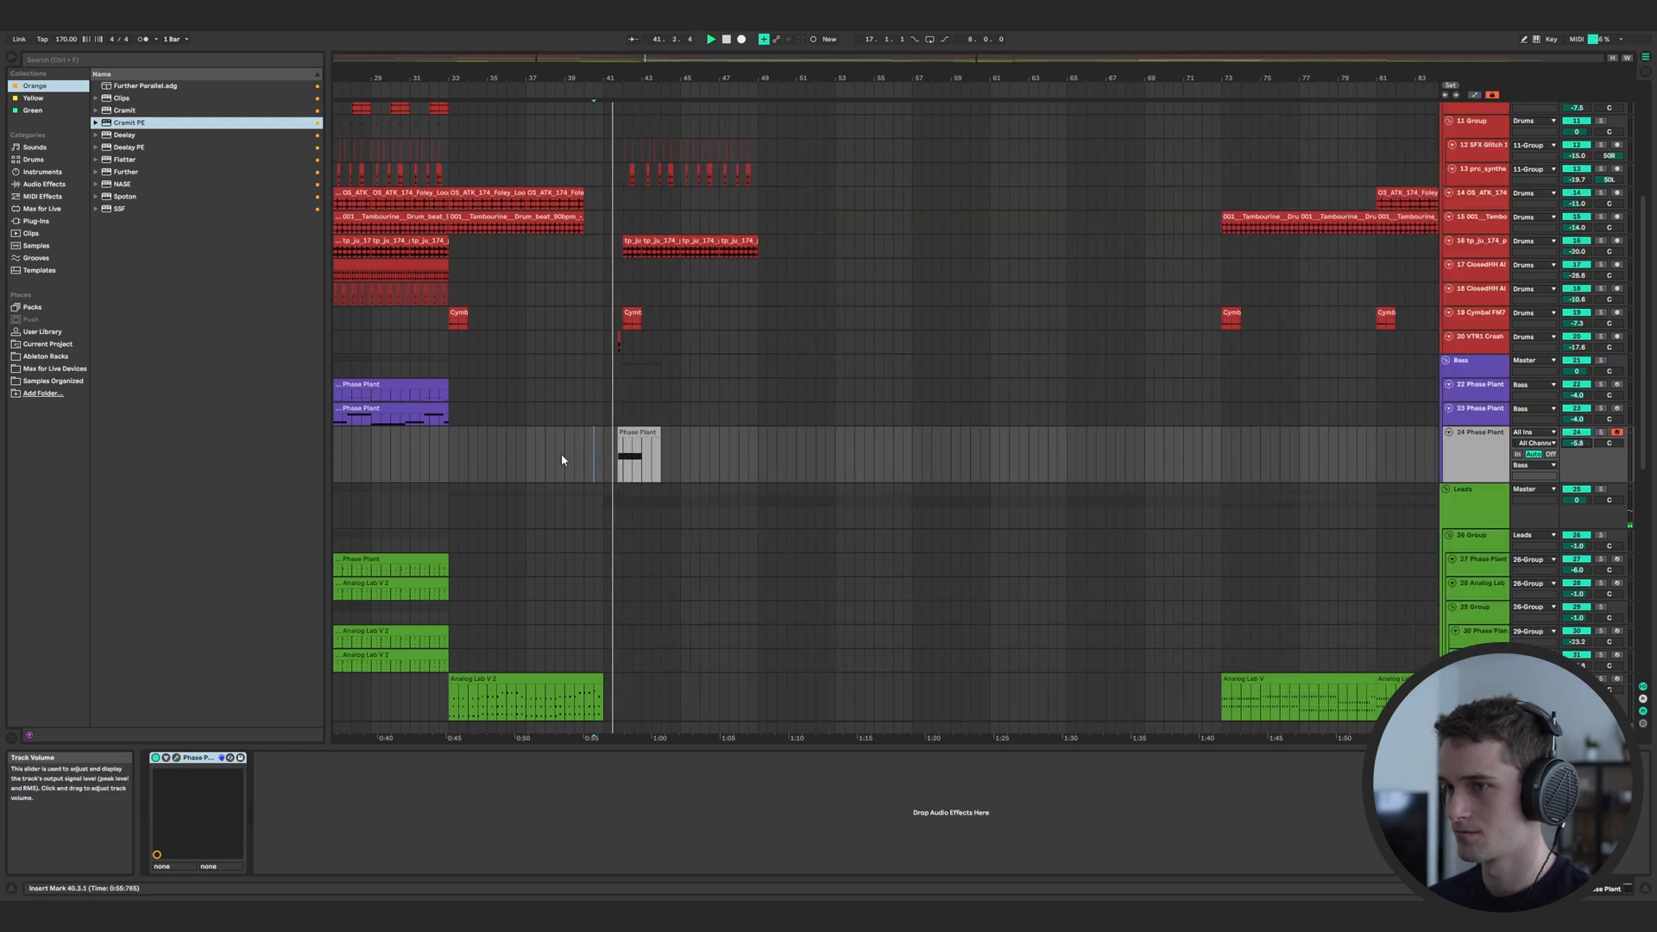
{"action": "scroll", "coordinate": [562, 458], "scroll_direction": "down", "scroll_amount": 5}
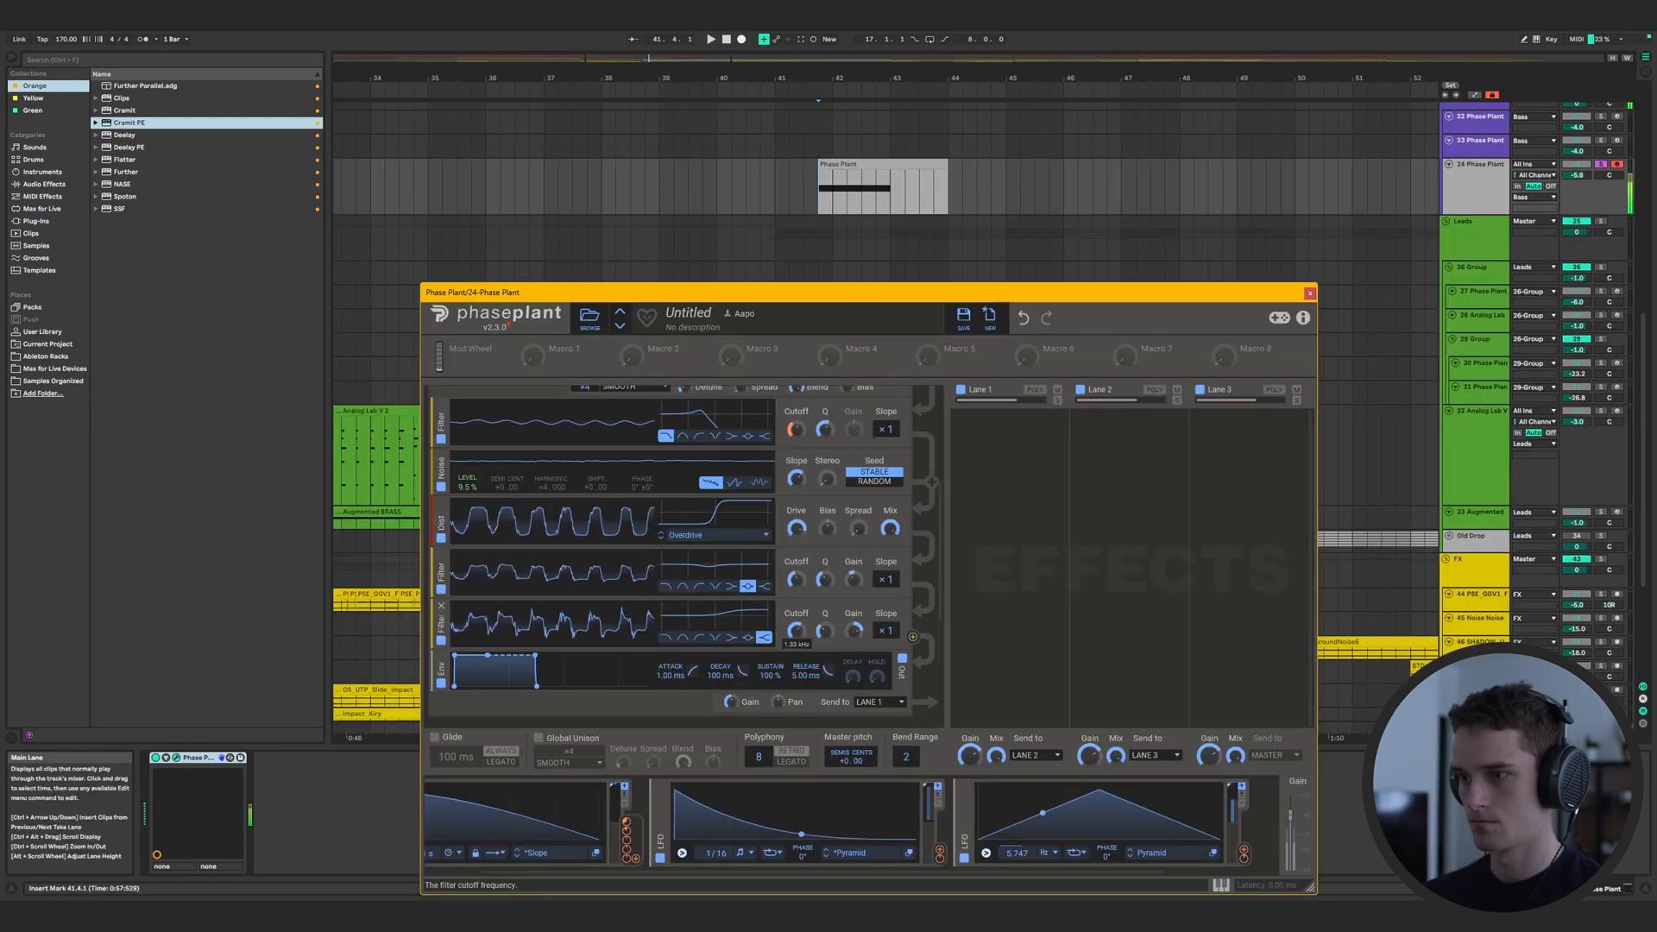
{"action": "scroll", "coordinate": [825, 587], "scroll_direction": "up", "scroll_amount": 3}
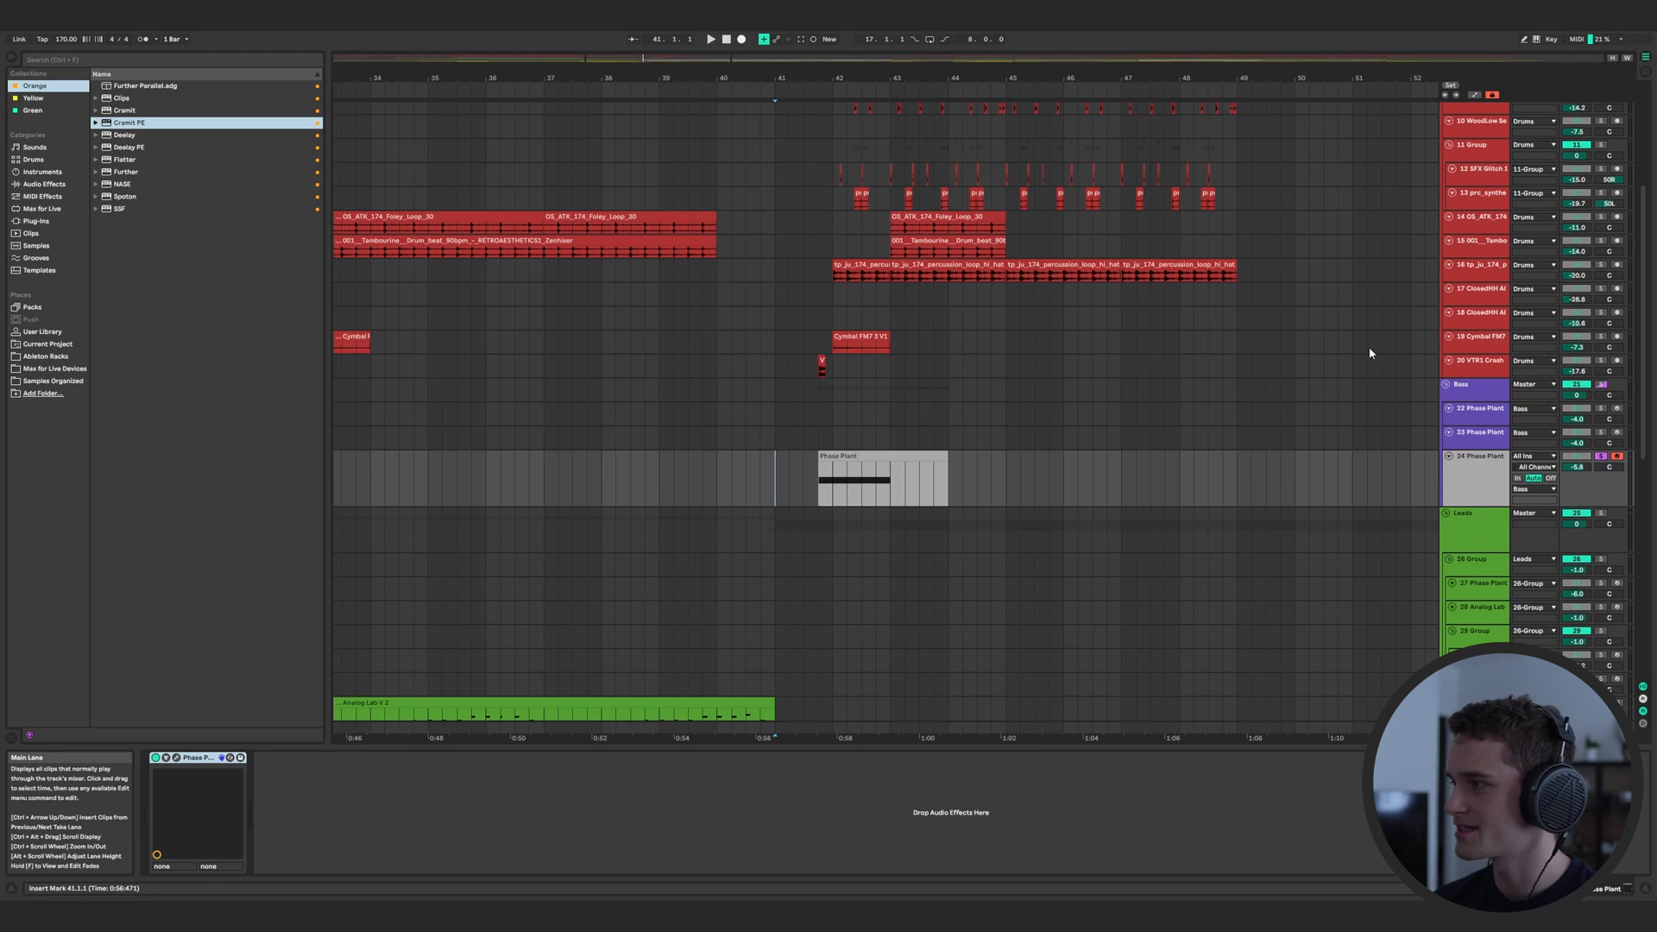
Unsolo the new Phase Plant bass track and play the drop from bar 41 together with the other tracks
{"action": "key", "text": "s"}
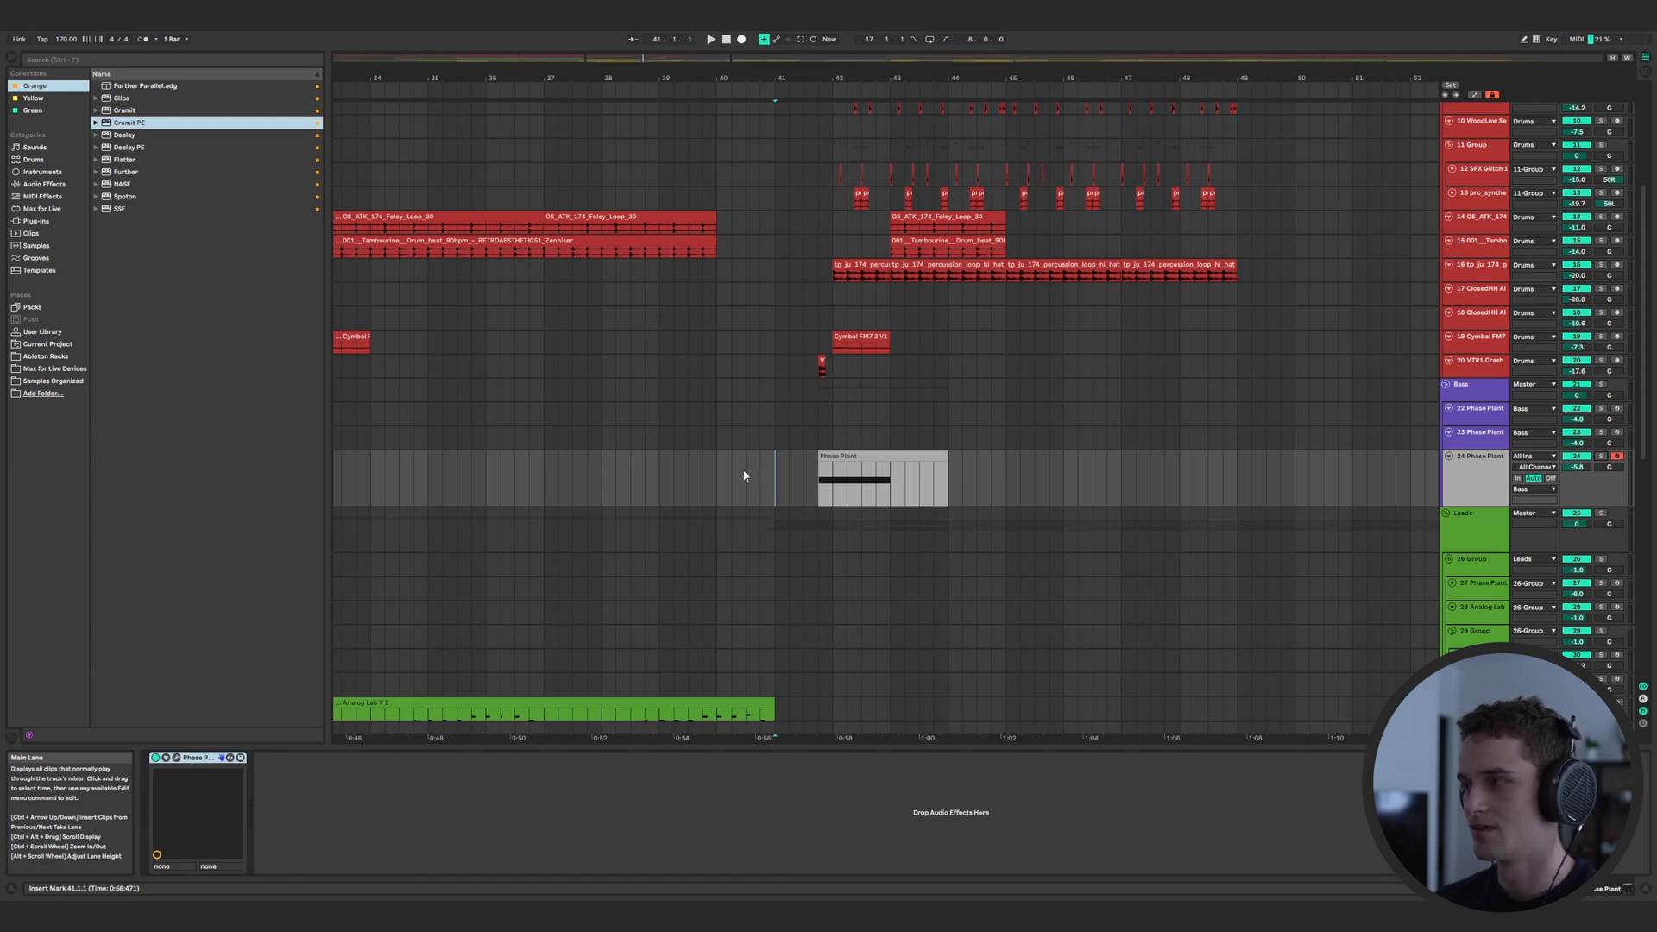
{"action": "key", "text": "space"}
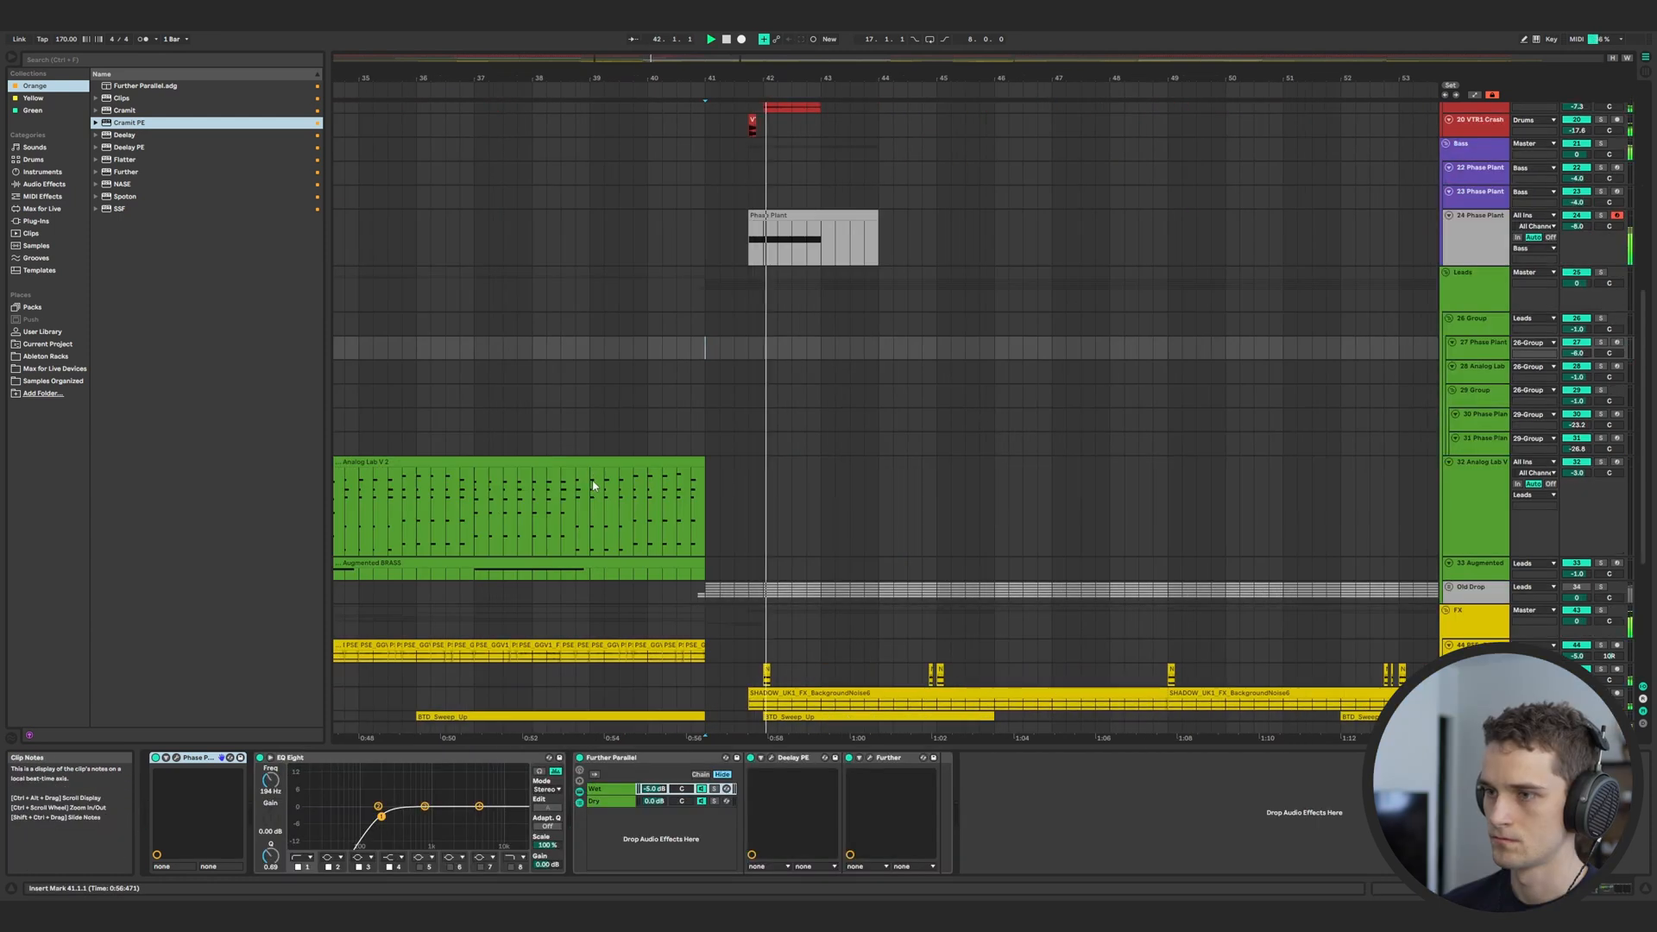
{"action": "key", "text": "space"}
{"action": "key", "text": "space"}
{"action": "scroll", "coordinate": [718, 359], "scroll_direction": "down", "scroll_amount": 4}
{"action": "key", "text": "space"}
{"action": "key", "text": "space"}
{"action": "scroll", "coordinate": [884, 414], "scroll_direction": "up", "scroll_amount": 3}
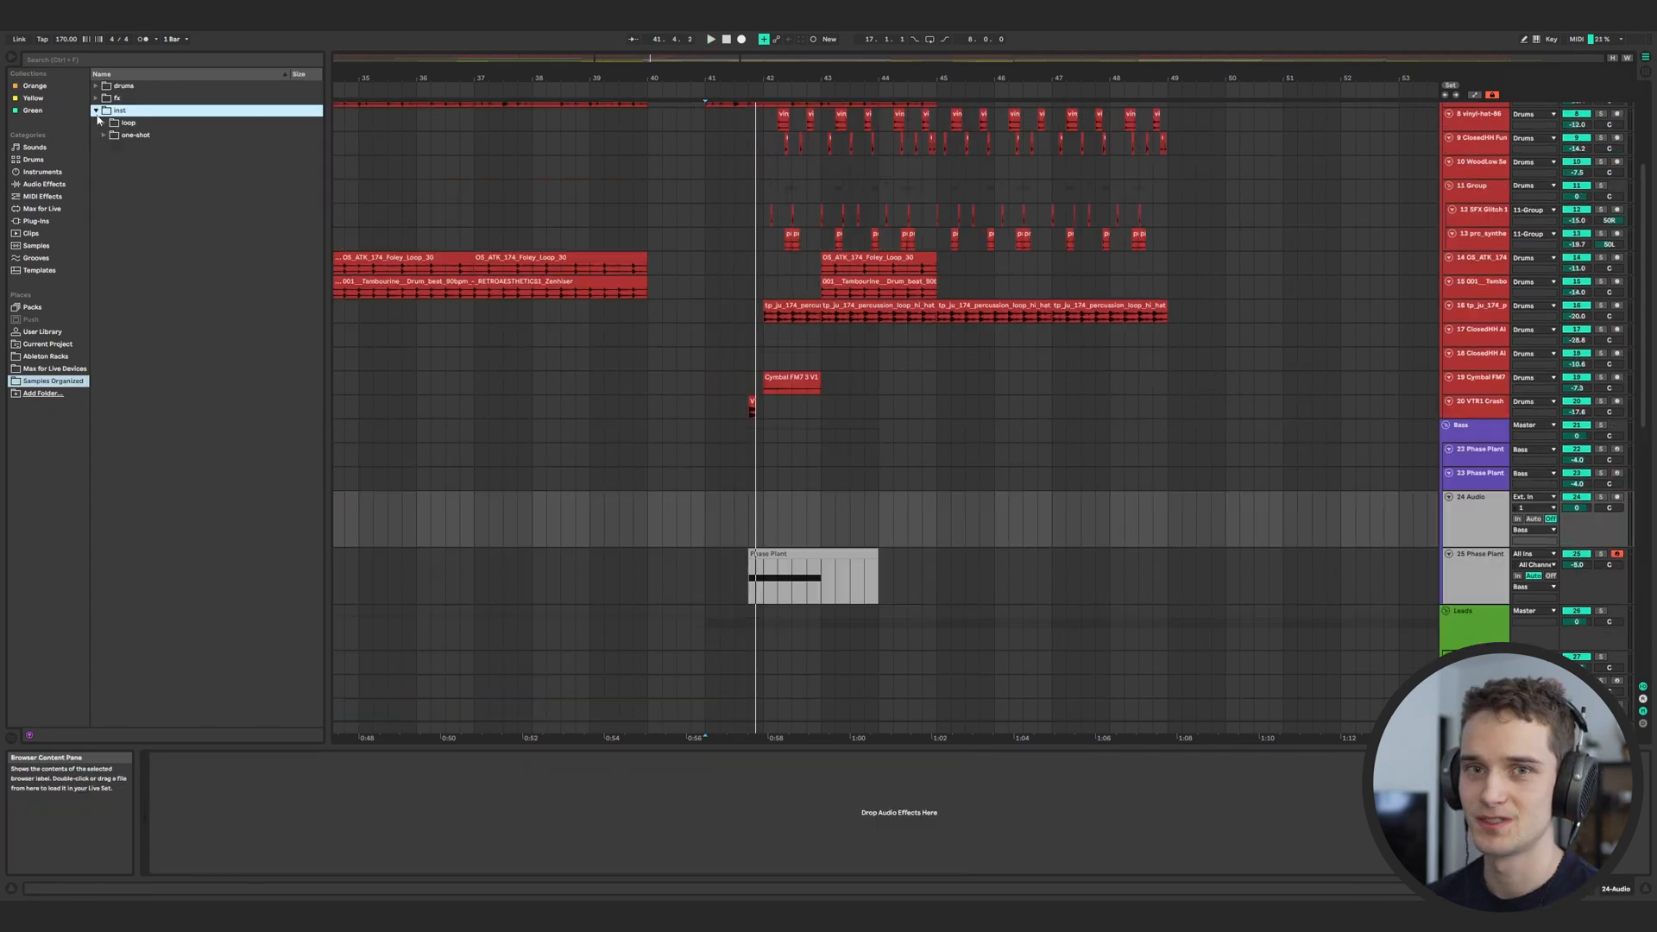
Browse the synth one-shots under inst in the Samples Organized library
{"action": "left_click", "coordinate": [103, 134]}
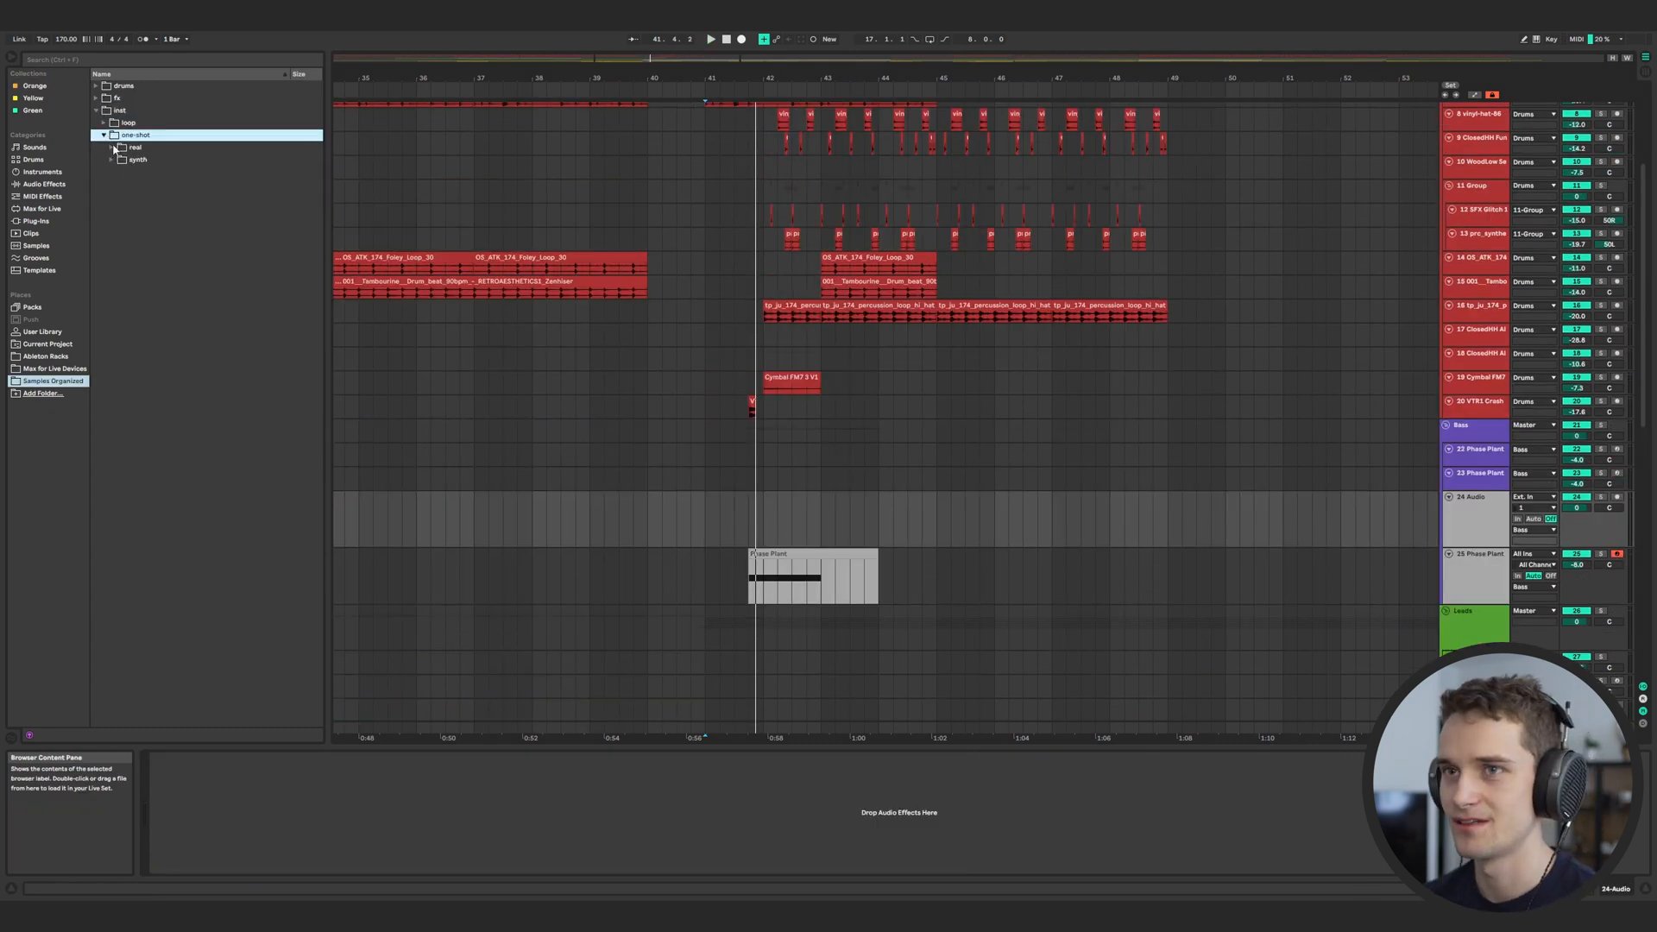
{"action": "left_click", "coordinate": [118, 160]}
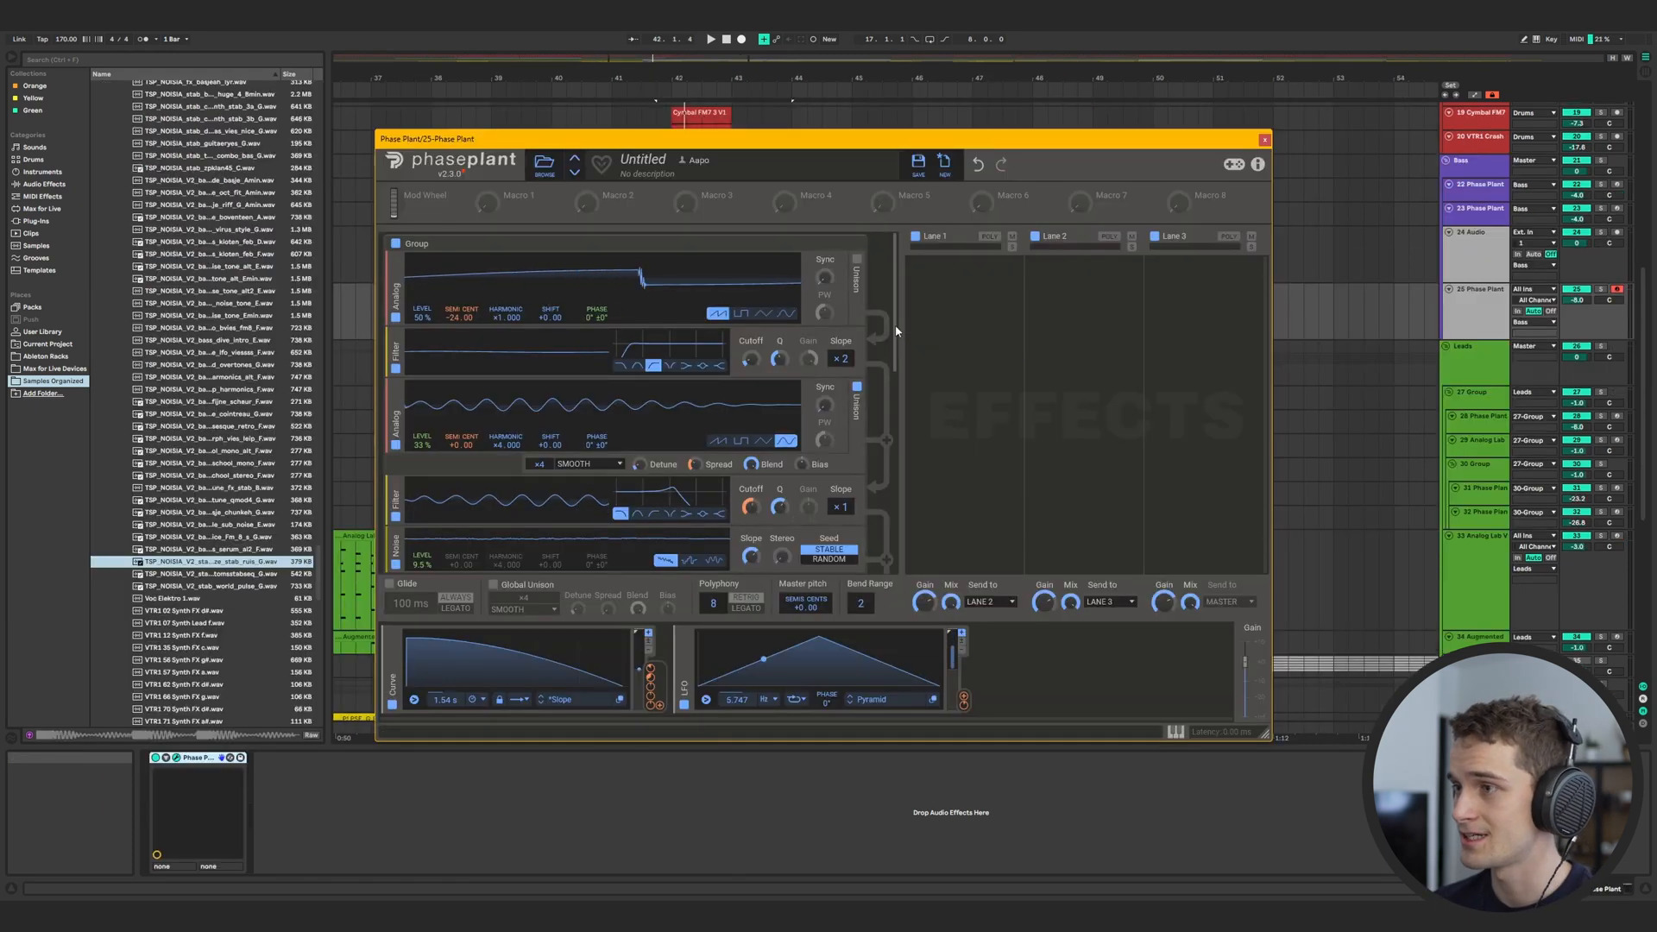
Lengthen the attack of the bass patch's modulation envelope in Phase Plant to about 337 ms
{"action": "left_click_drag", "start_coordinate": [895, 327], "coordinate": [892, 318]}
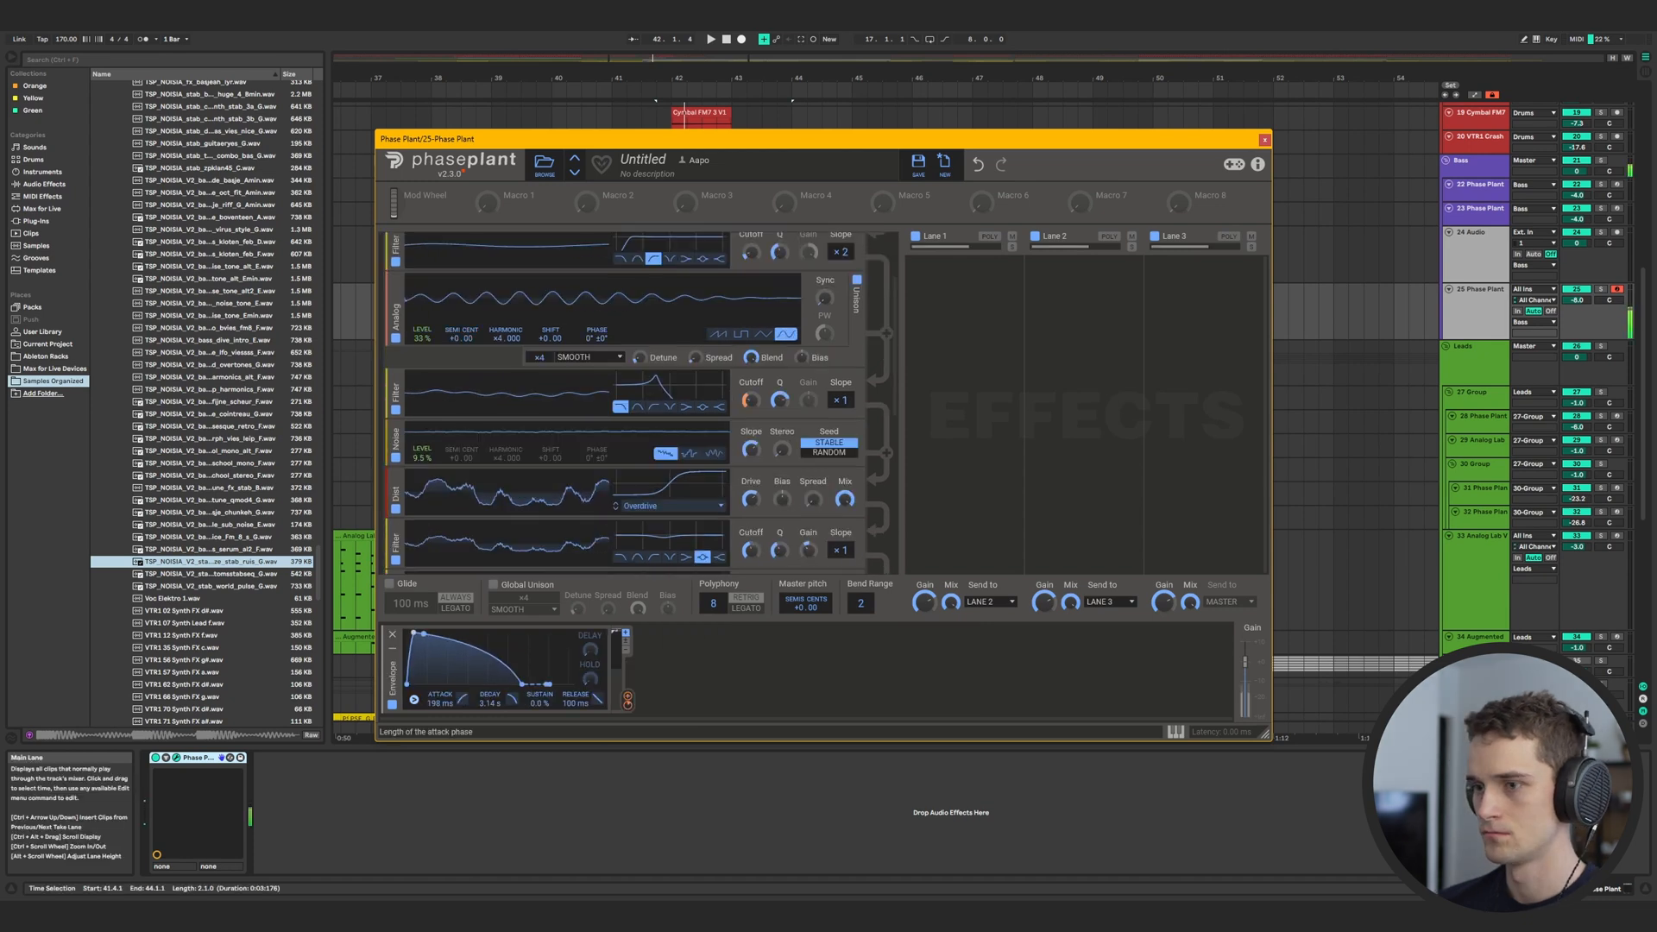
{"action": "left_click_drag", "start_coordinate": [440, 703], "coordinate": [417, 633]}
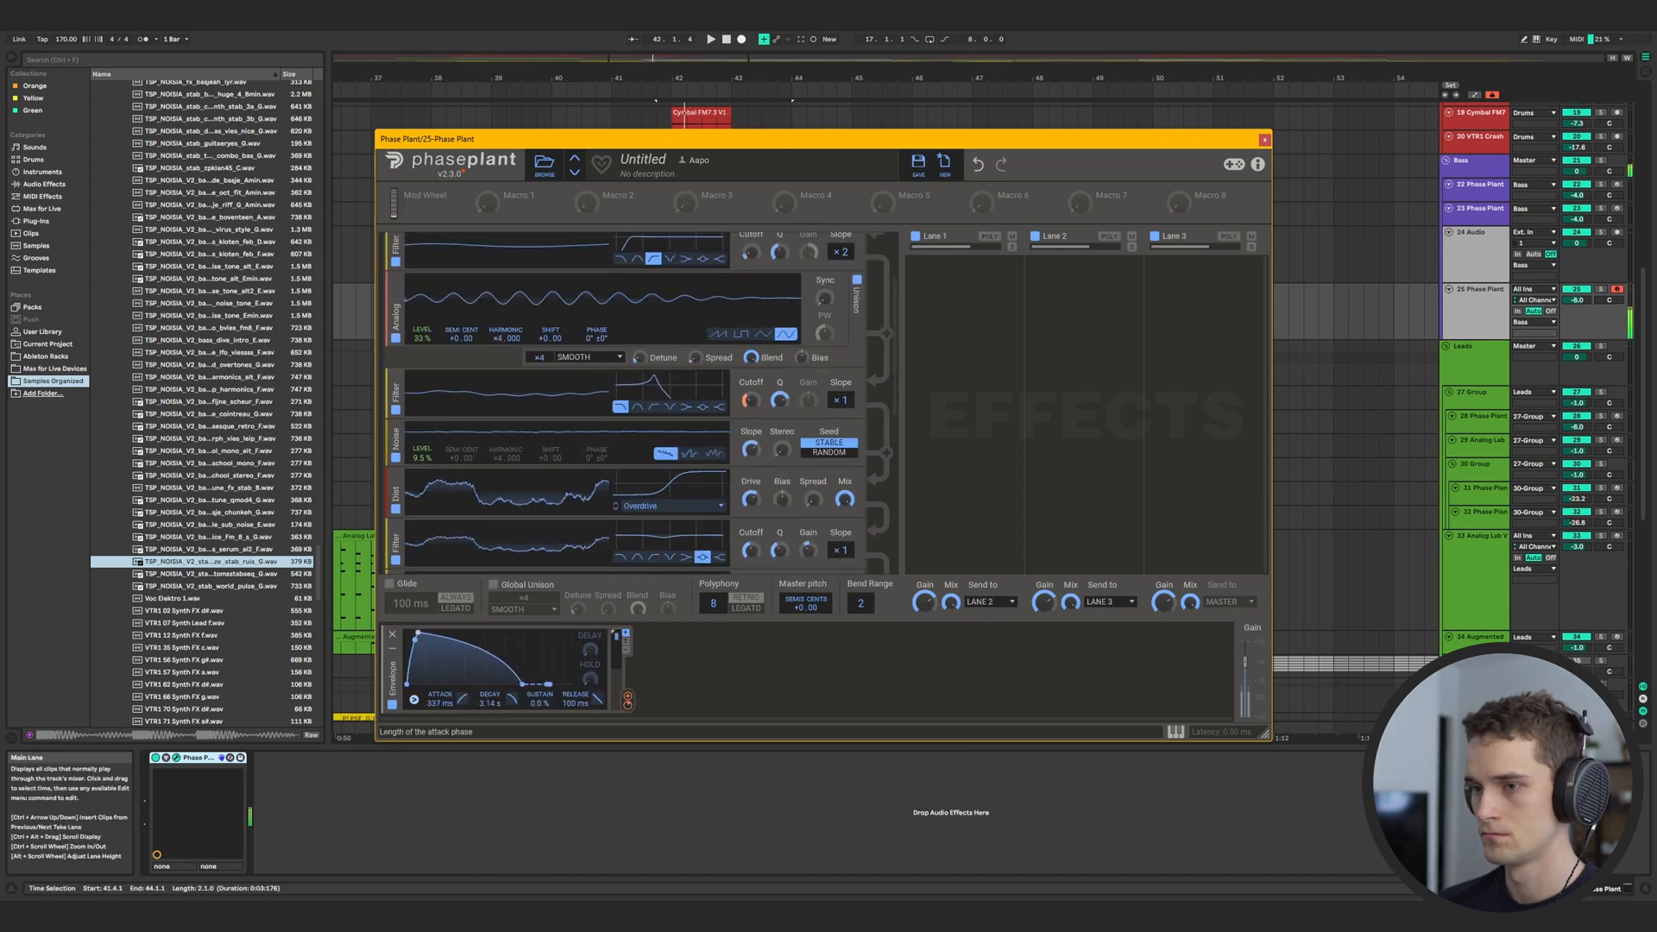
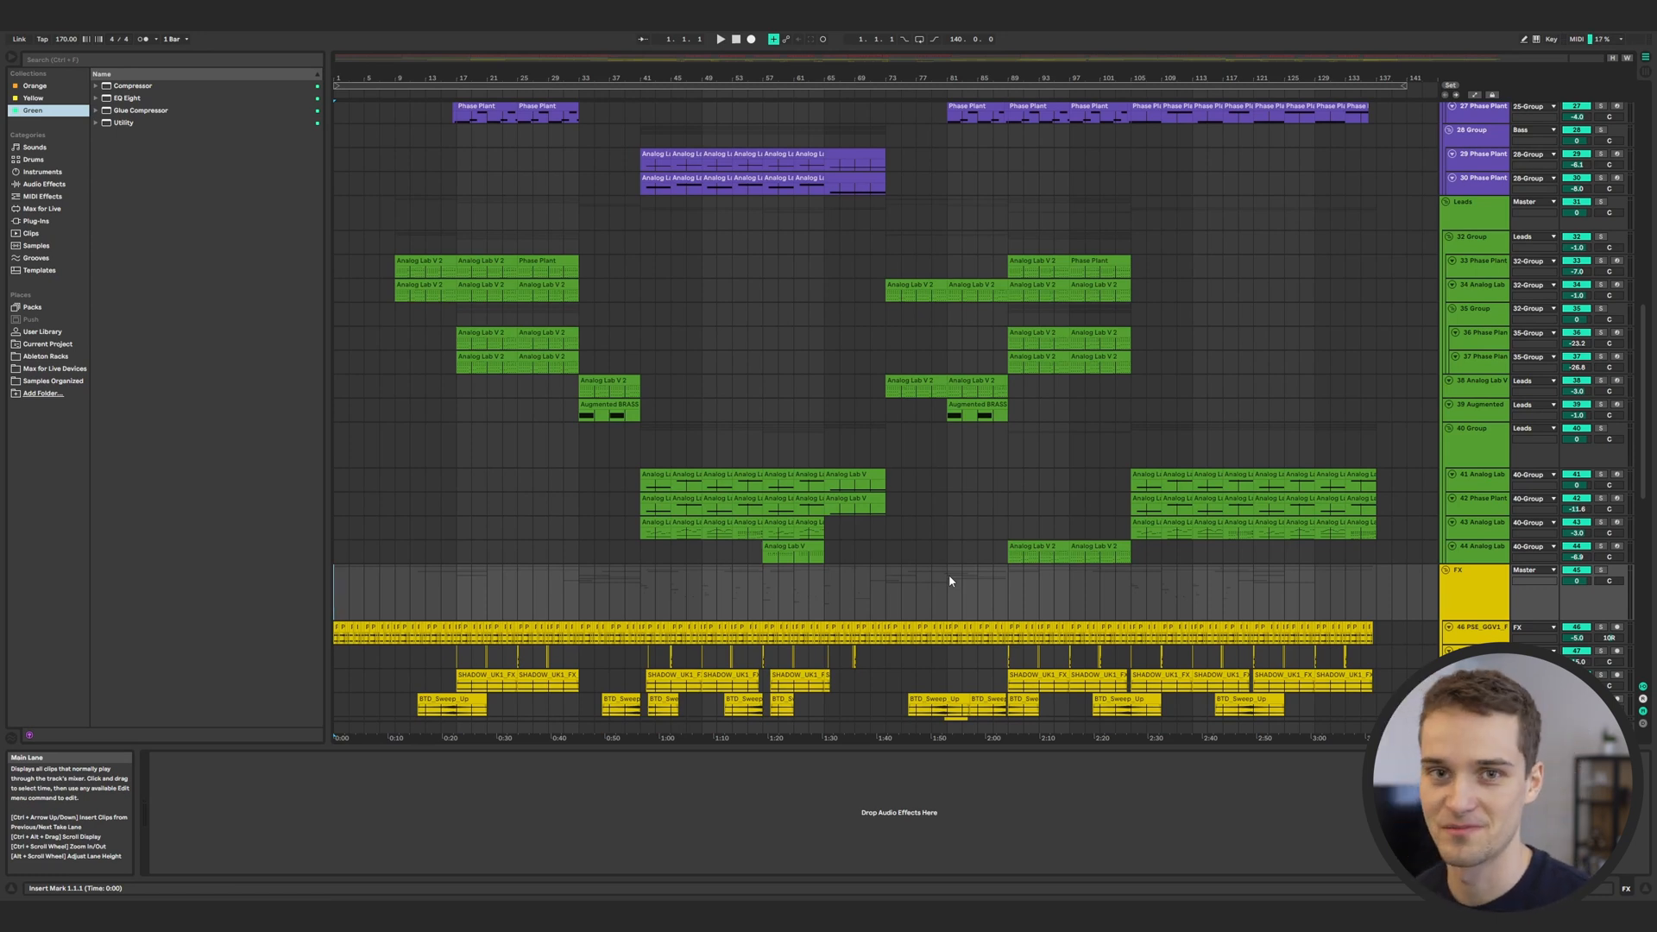
Open the Analog Lab V instrument on track 41, audition its Ivory Meditation preset, and hide the plug-in window
{"action": "scroll", "coordinate": [949, 573], "scroll_direction": "up", "scroll_amount": 5}
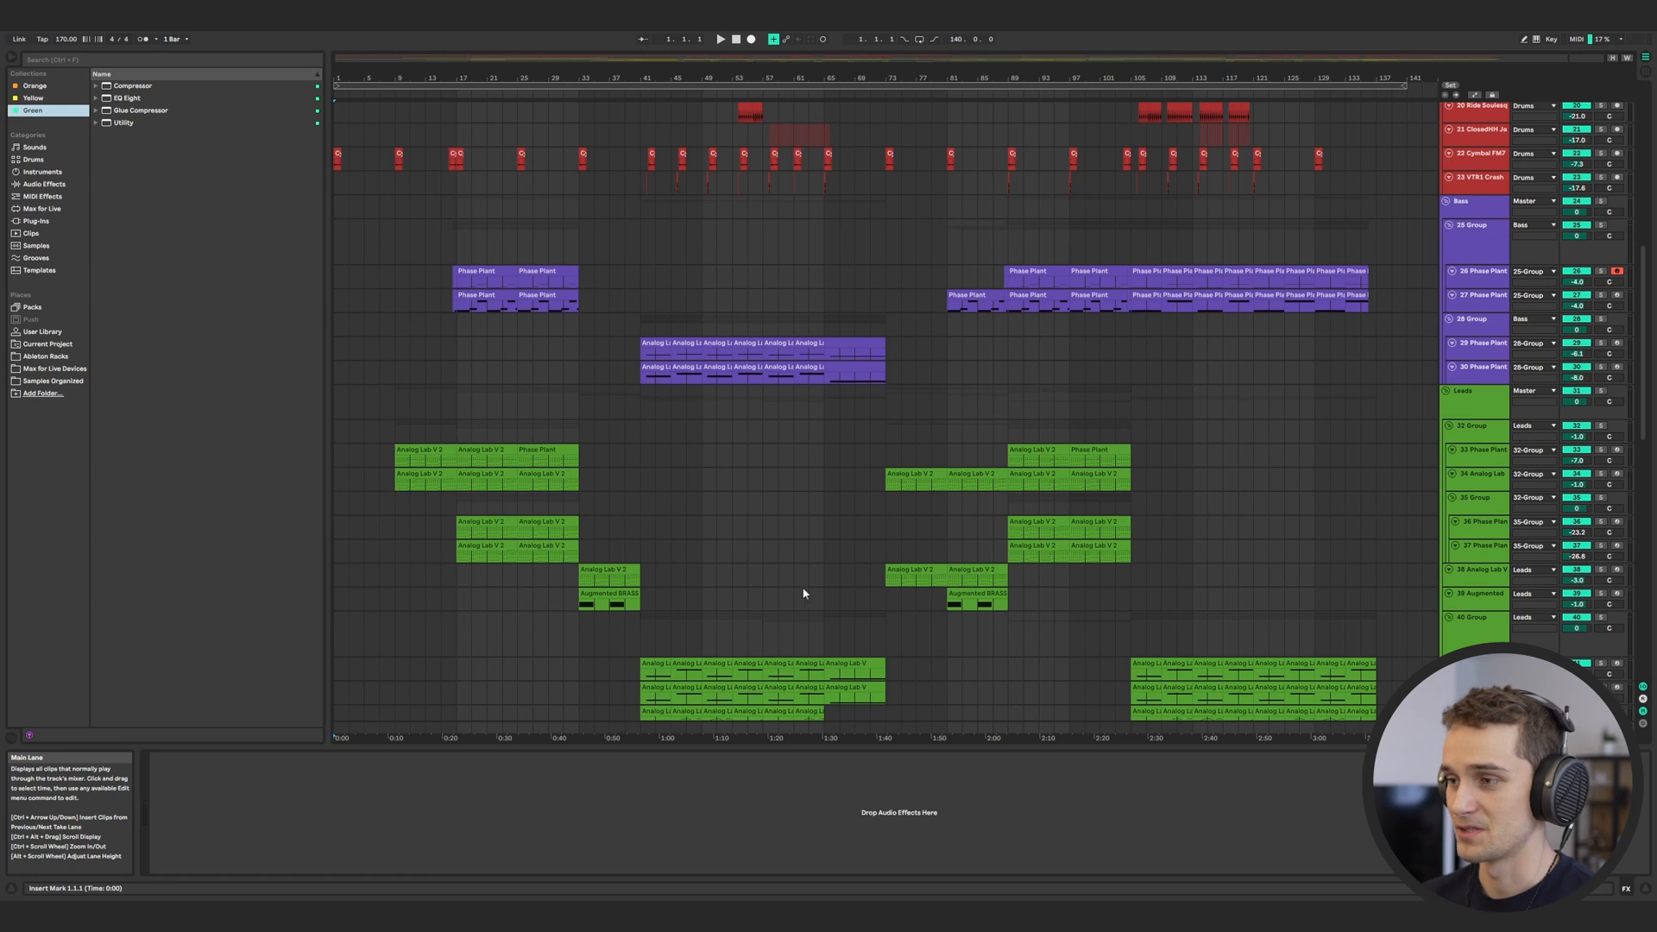
{"action": "scroll", "coordinate": [691, 612], "scroll_direction": "down", "scroll_amount": 1}
{"action": "left_click", "coordinate": [644, 625]}
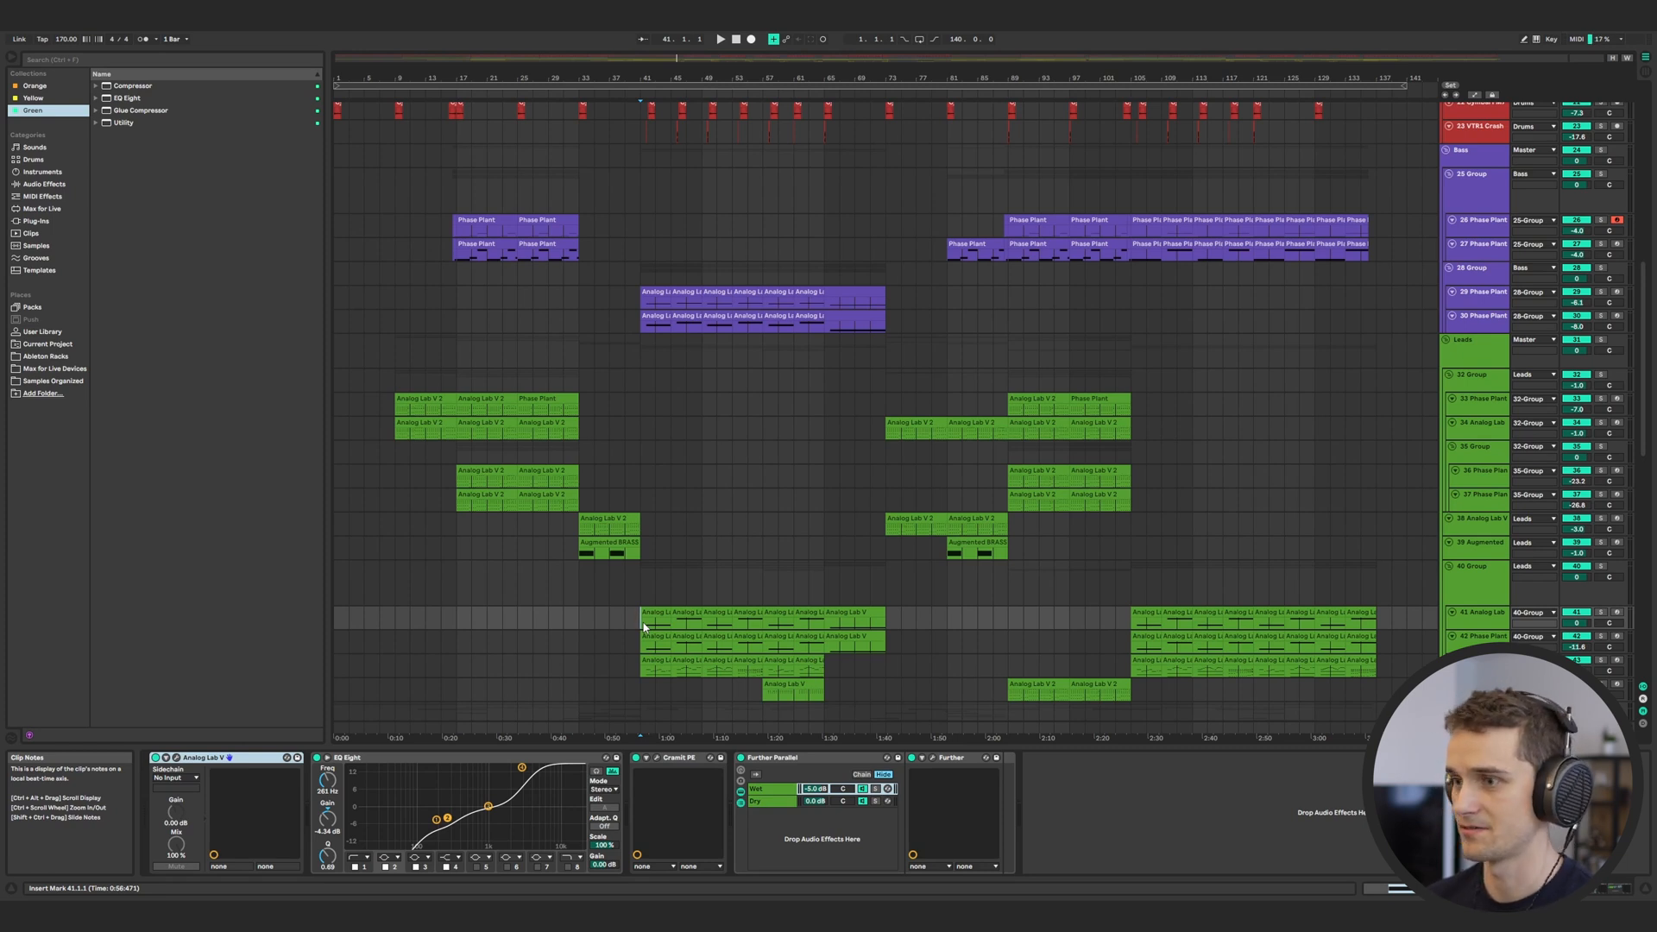
{"action": "left_click", "coordinate": [1476, 618]}
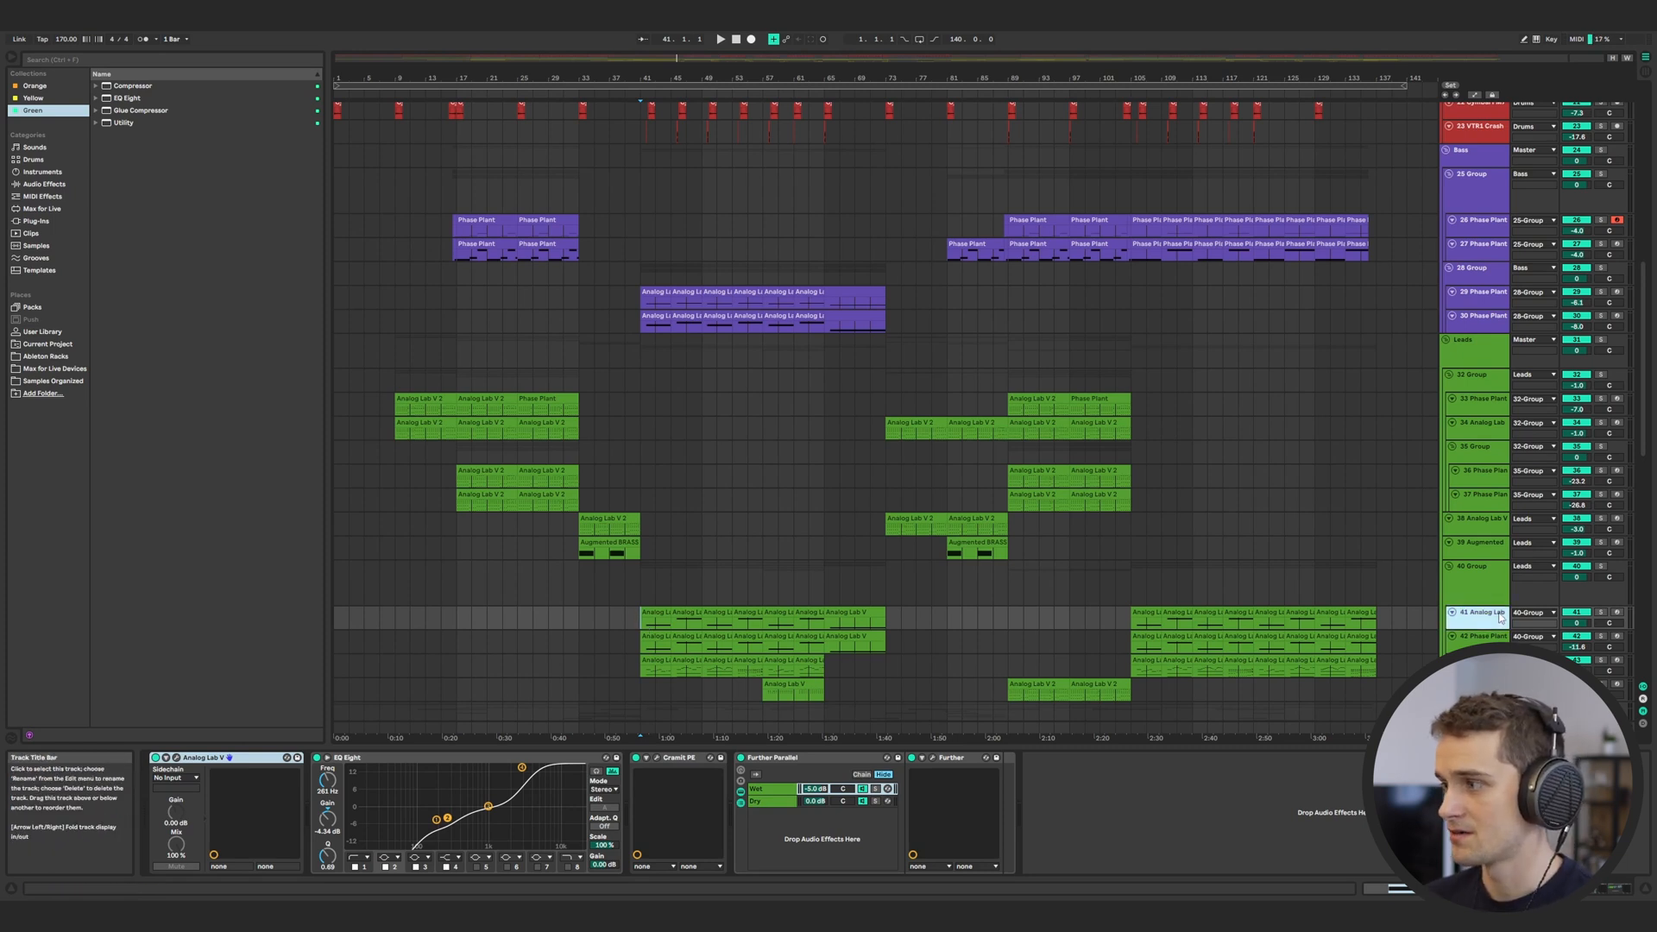
{"action": "left_click", "coordinate": [229, 758]}
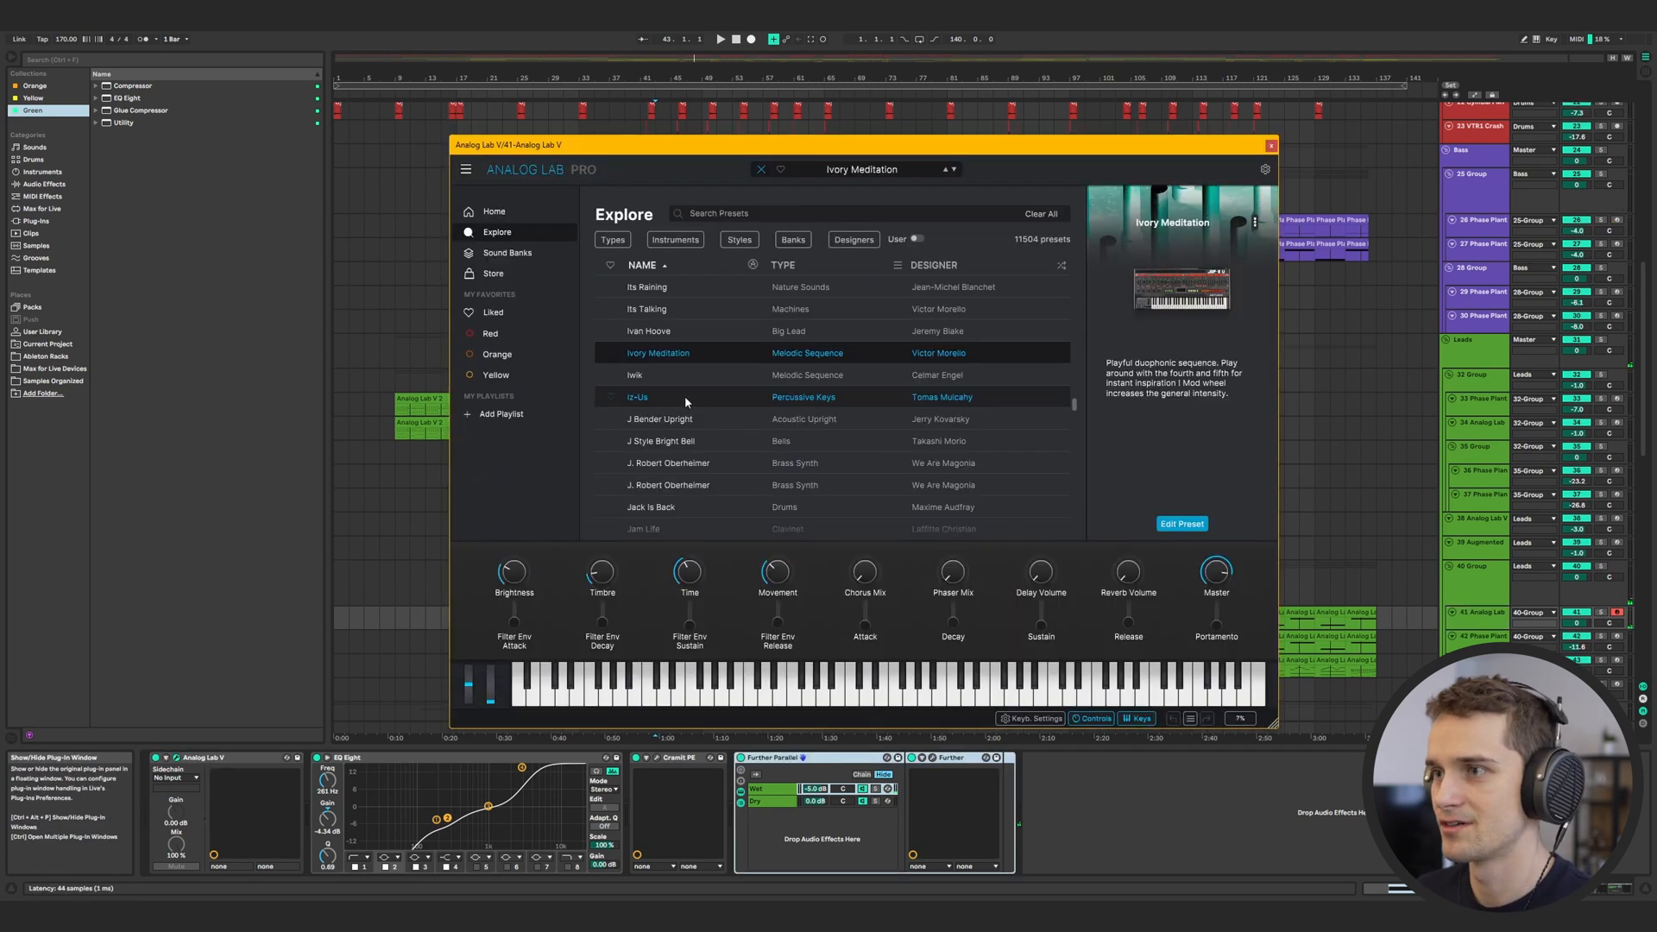
{"action": "mouse_move", "coordinate": [1124, 223]}
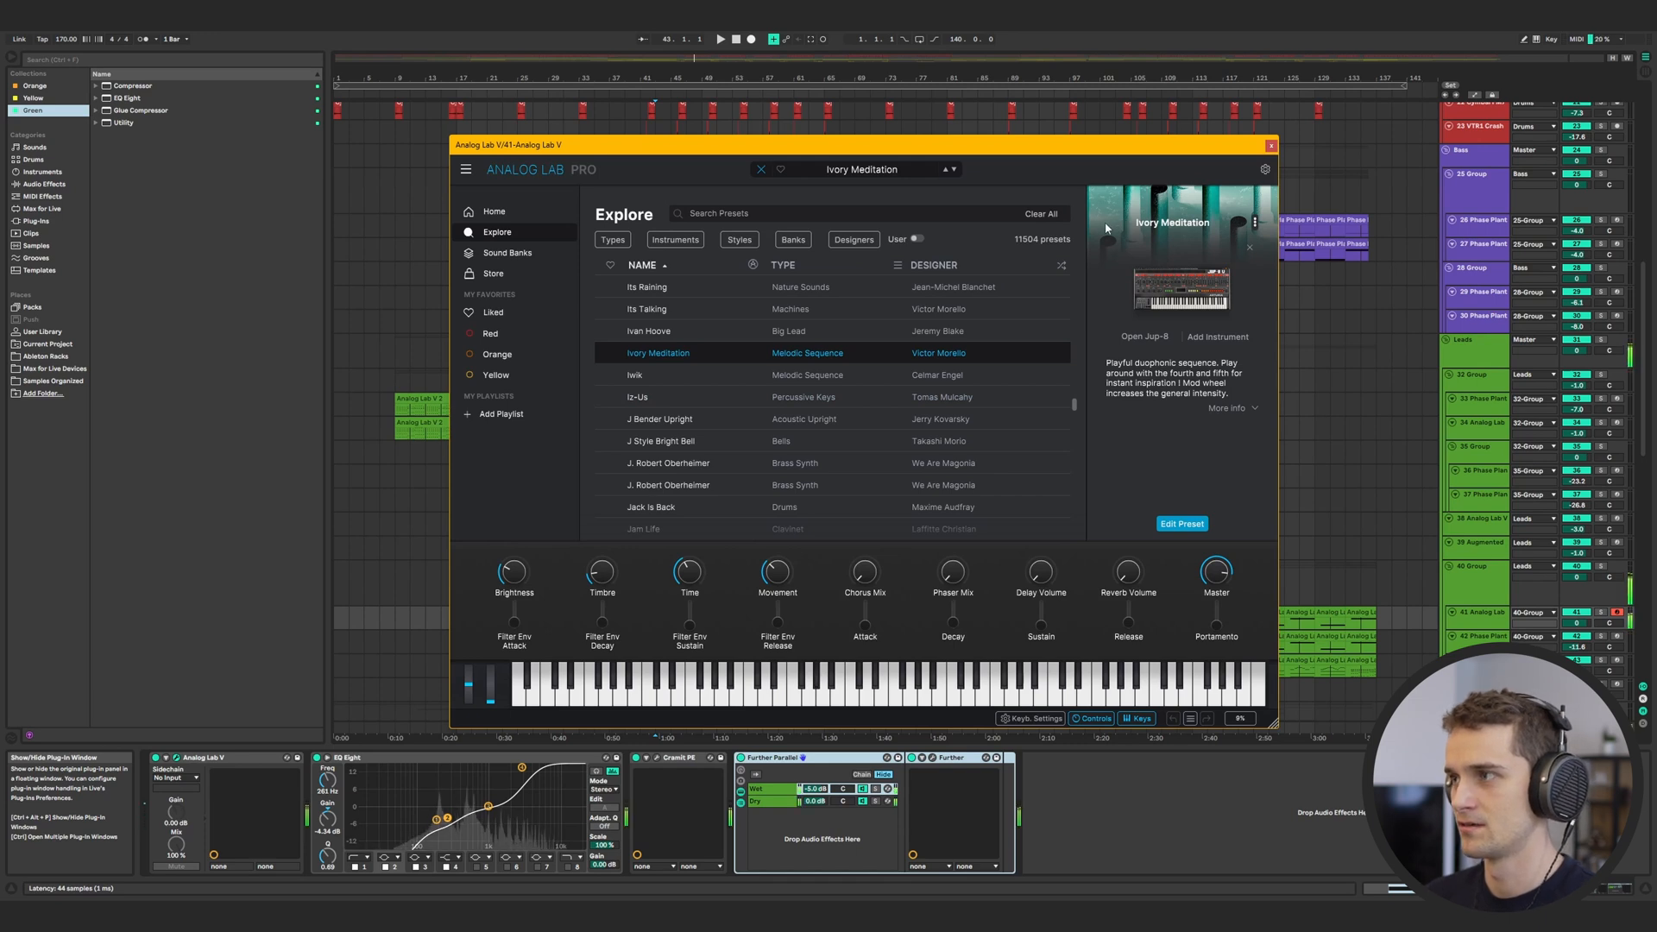
{"action": "key", "text": "ctrl+alt+p"}
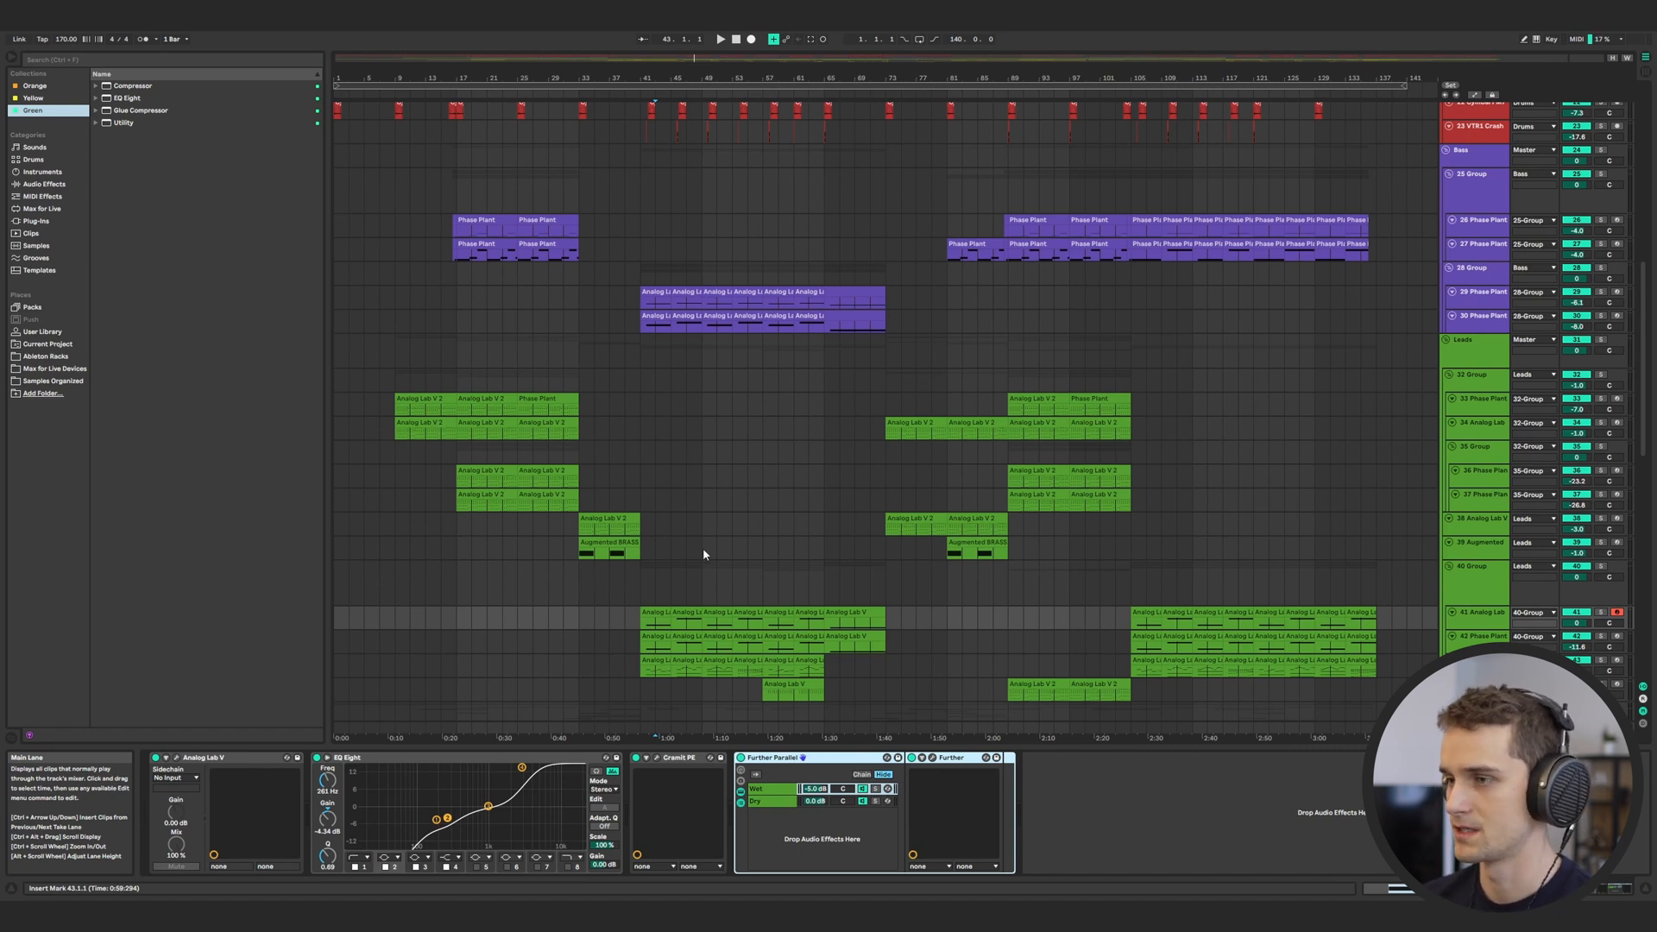
Look over the whole arrangement, from the FX and fill tracks to the drums, bass and leads
{"action": "scroll", "coordinate": [694, 528], "scroll_direction": "down", "scroll_amount": 10}
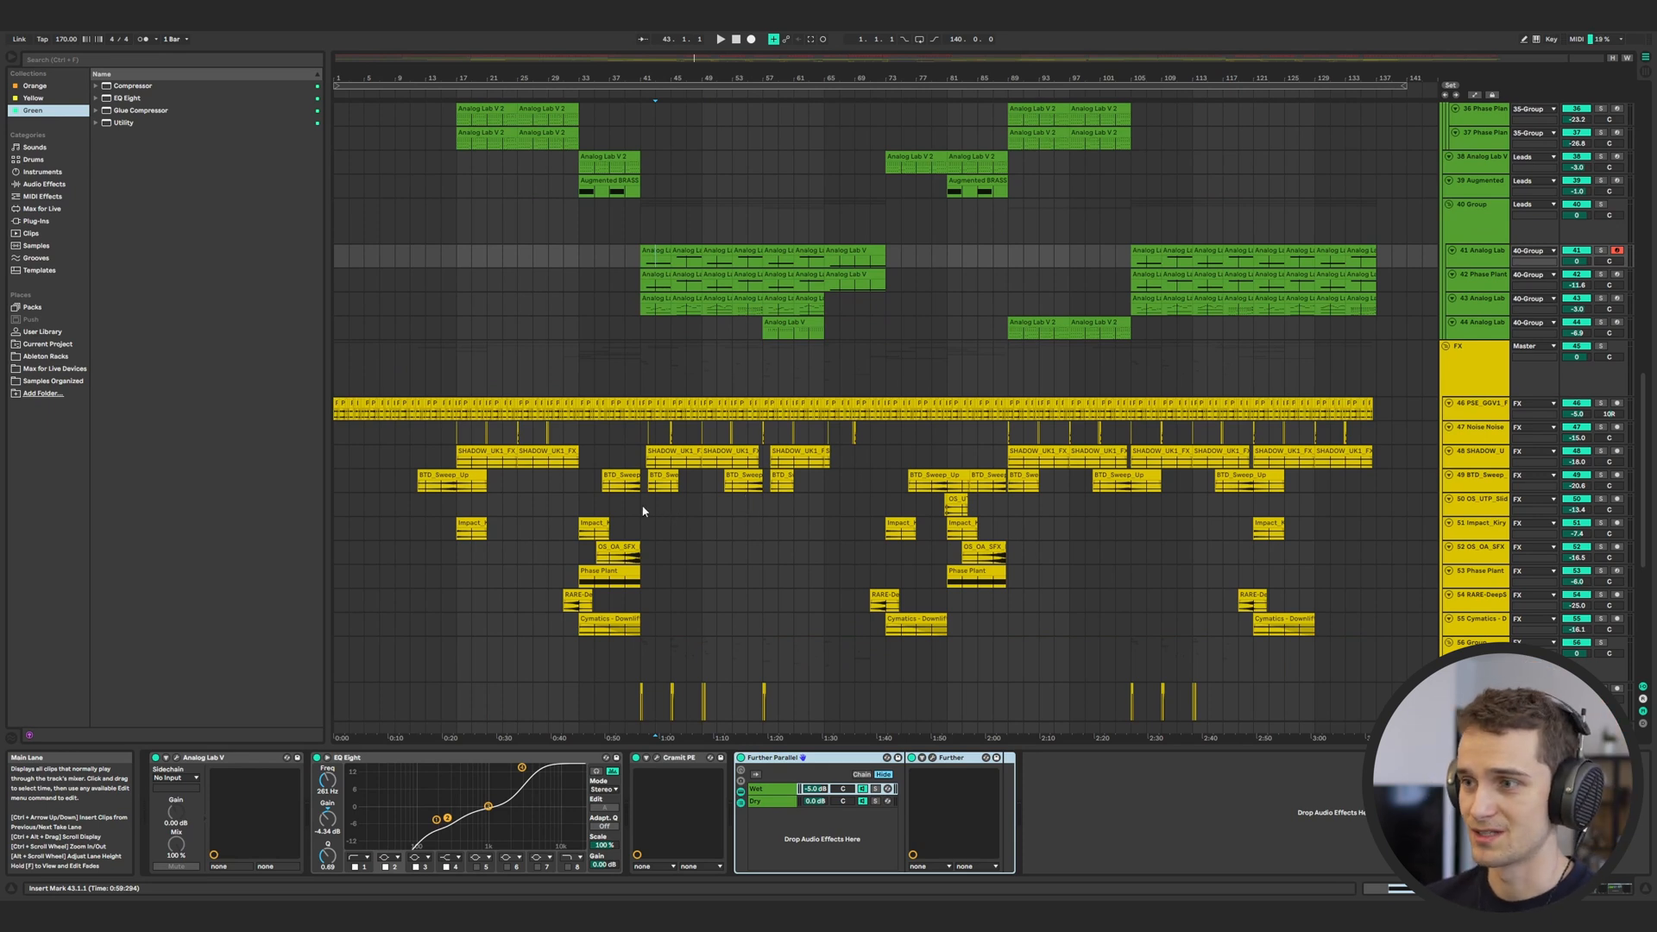
{"action": "scroll", "coordinate": [646, 504], "scroll_direction": "down", "scroll_amount": 10}
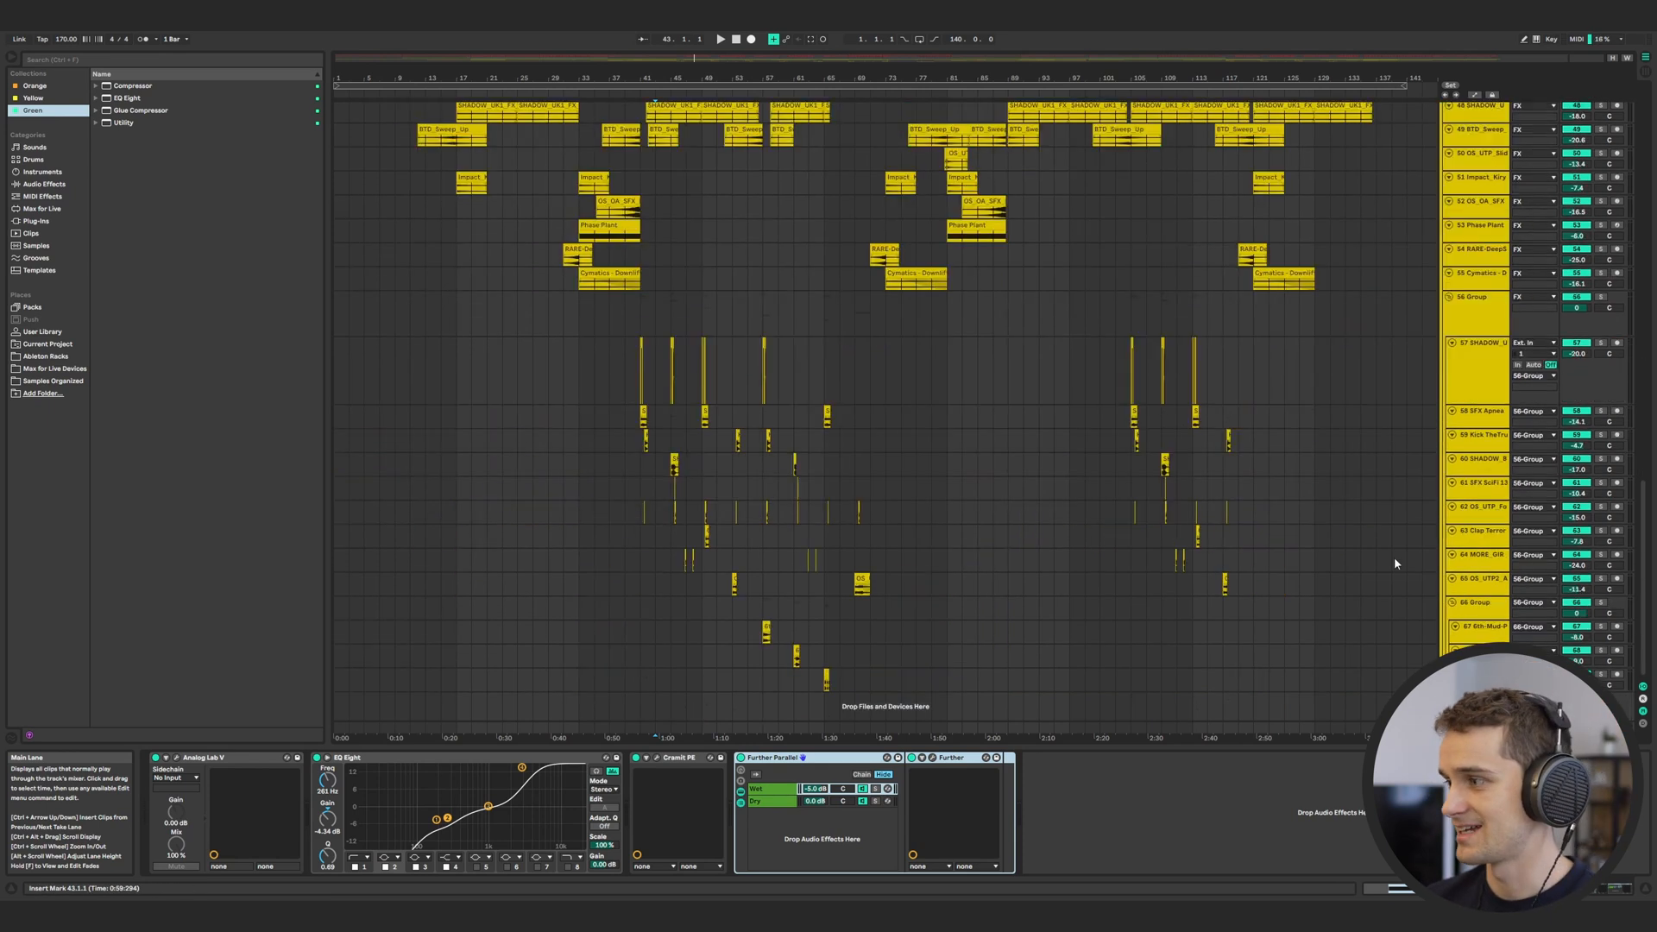
{"action": "left_click", "coordinate": [1483, 676]}
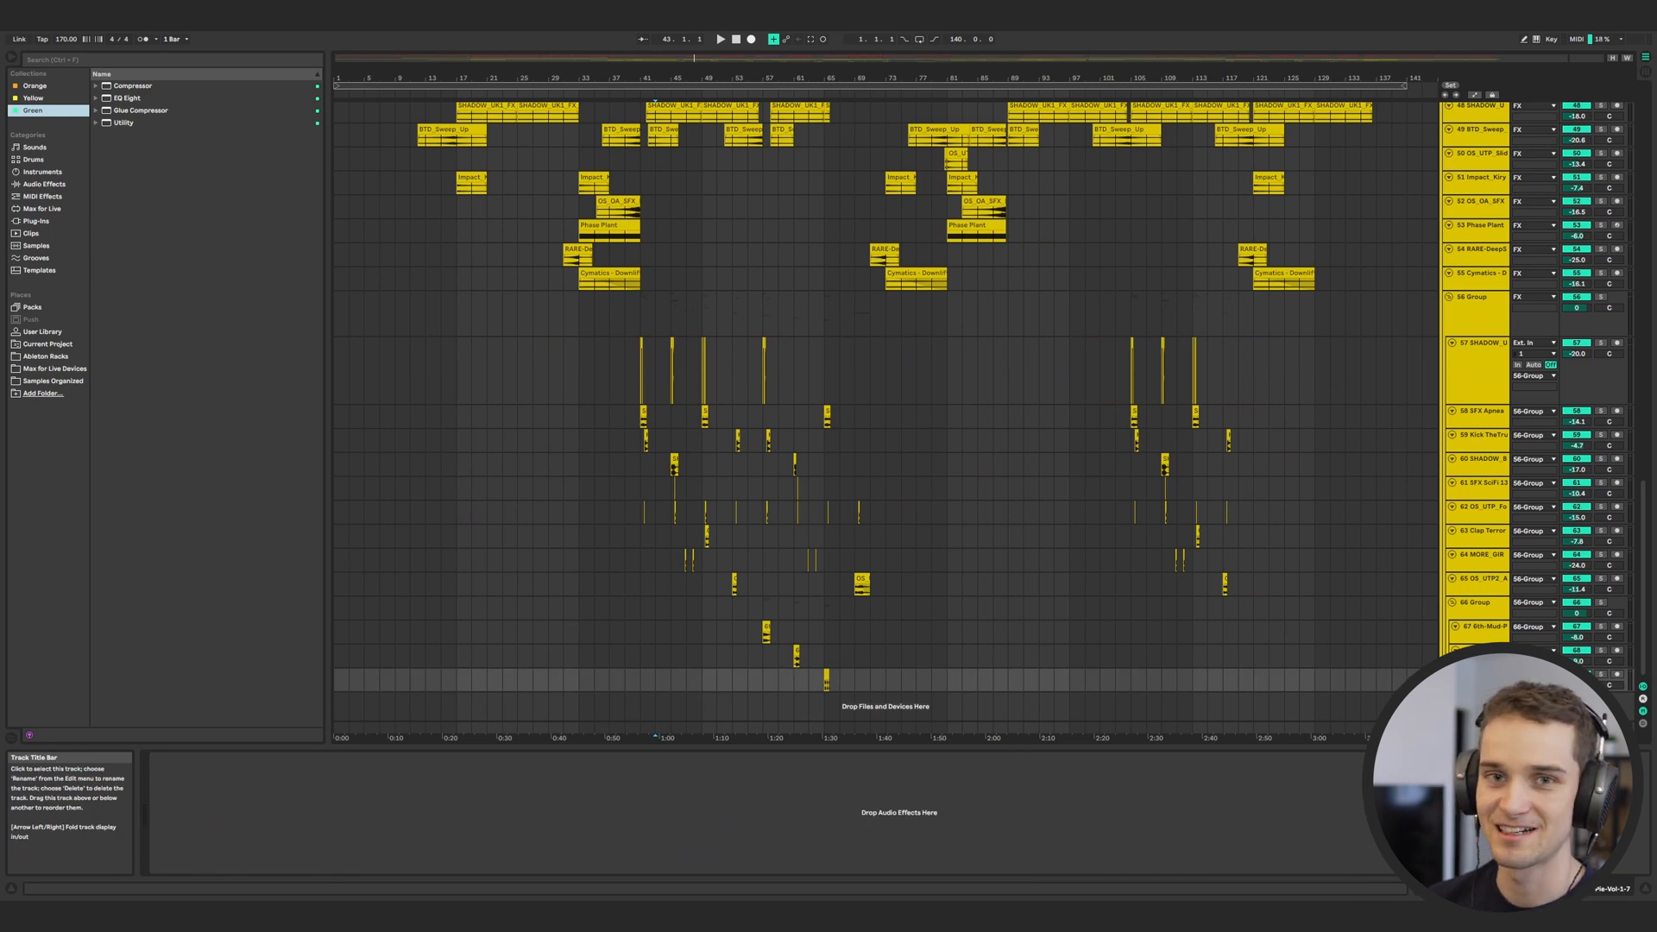
{"action": "scroll", "coordinate": [1177, 627], "scroll_direction": "up", "scroll_amount": 15}
{"action": "scroll", "coordinate": [1172, 623], "scroll_direction": "up", "scroll_amount": 5}
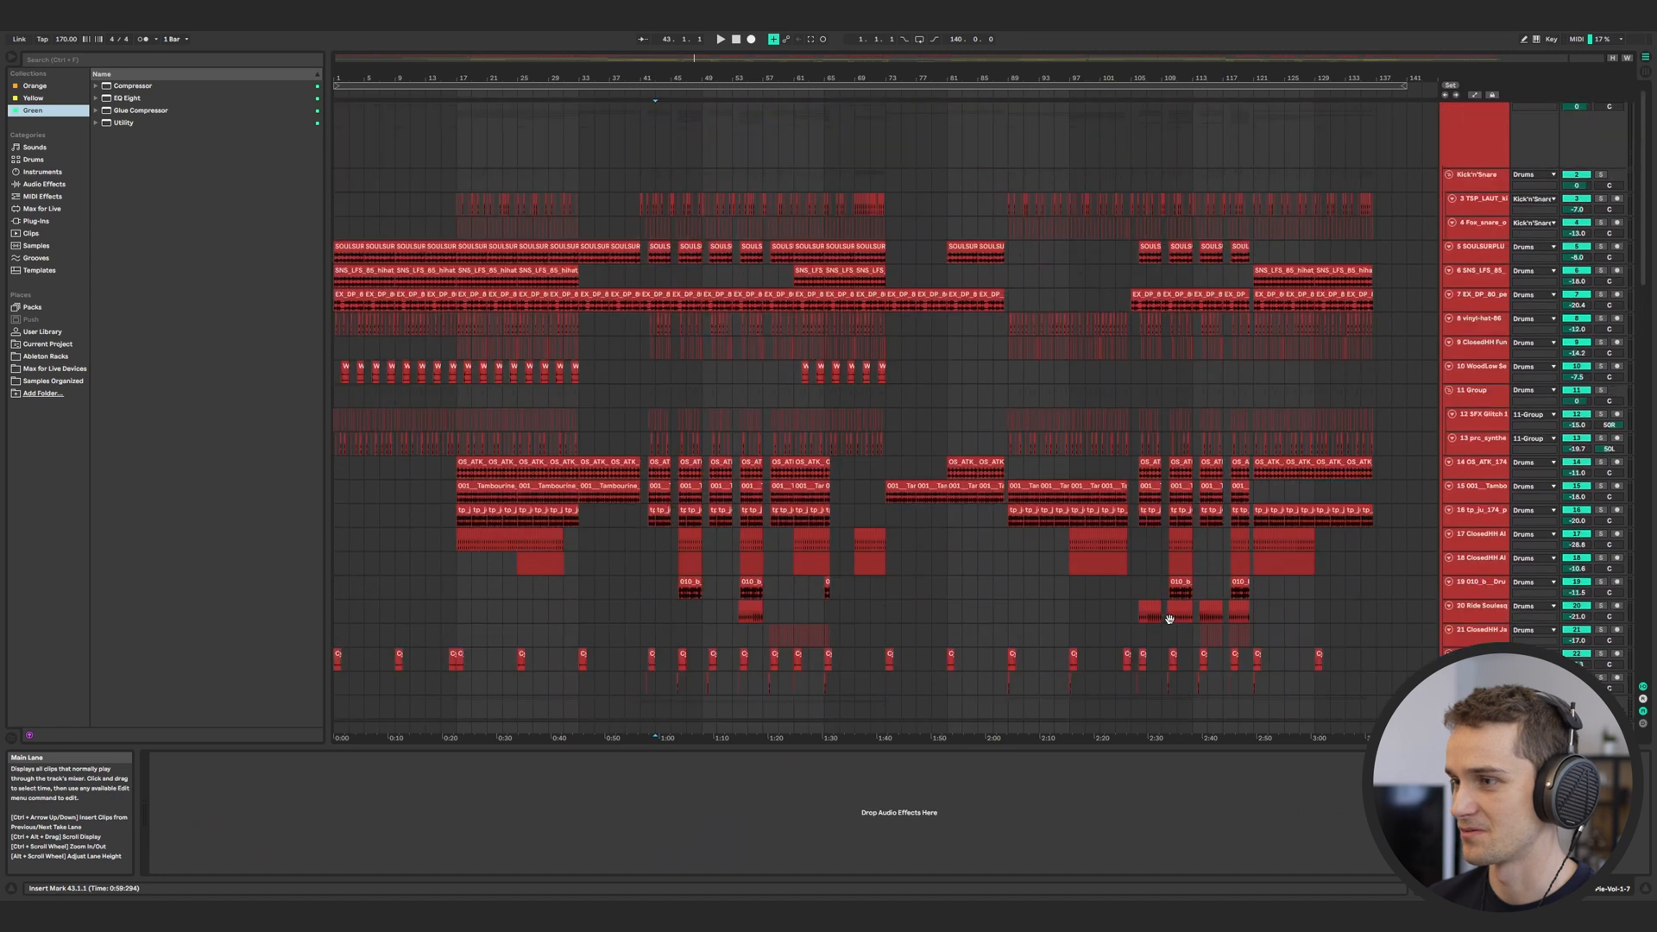
{"action": "scroll", "coordinate": [1006, 604], "scroll_direction": "down", "scroll_amount": 5}
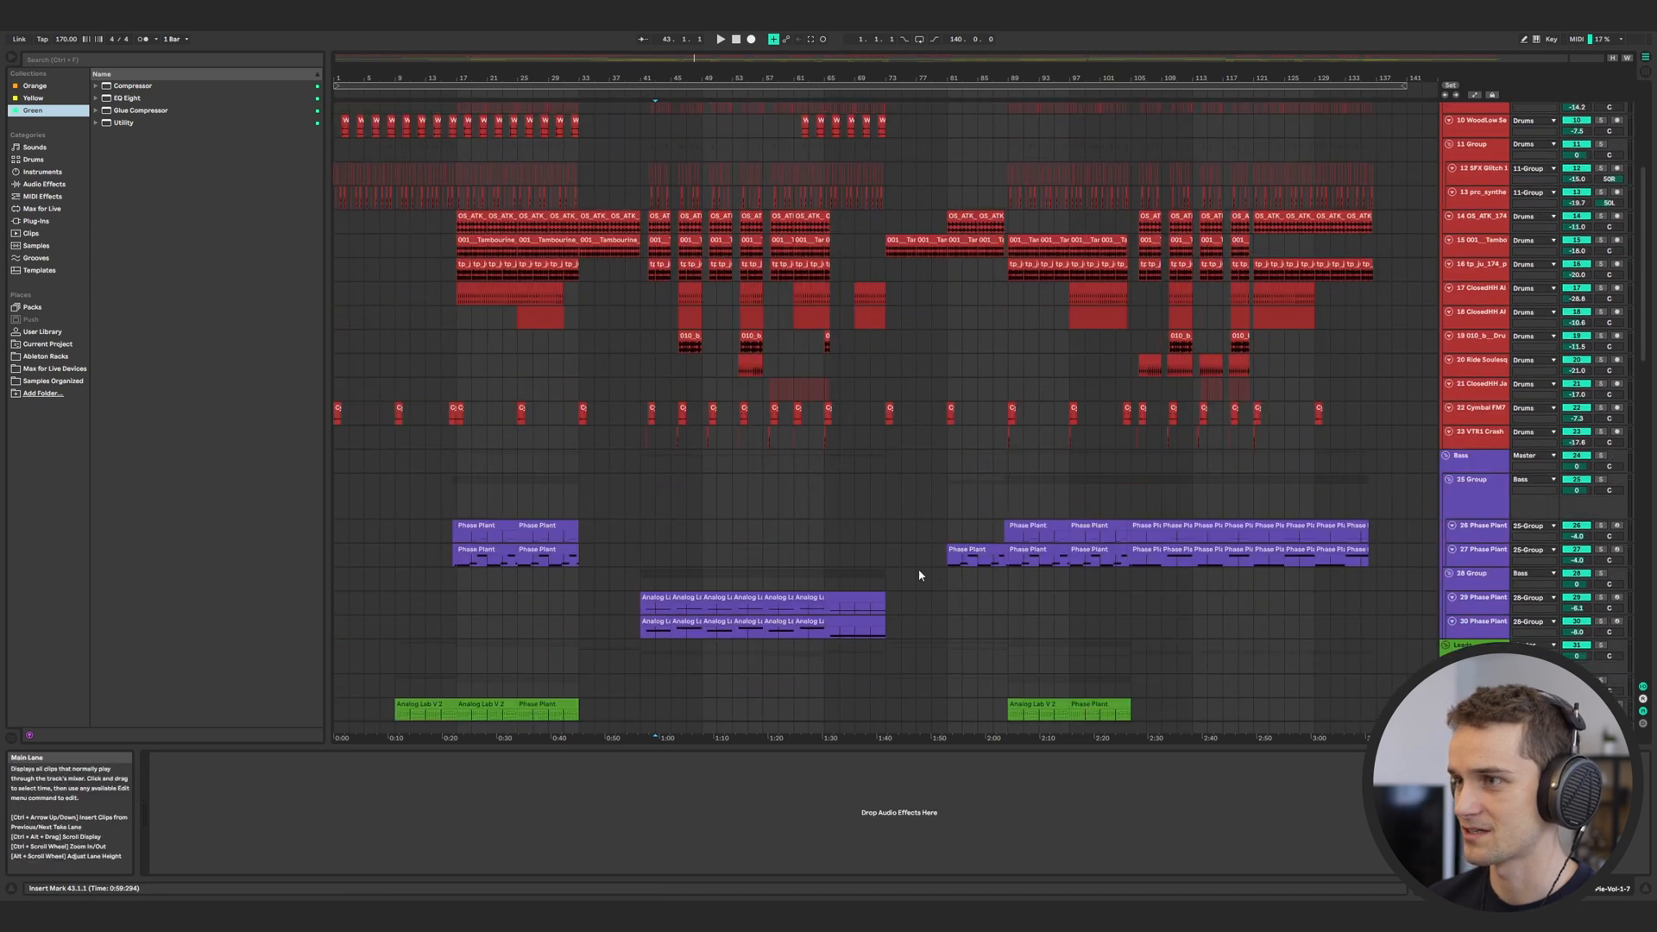
{"action": "scroll", "coordinate": [787, 402], "scroll_direction": "down", "scroll_amount": 10}
{"action": "scroll", "coordinate": [682, 389], "scroll_direction": "up", "scroll_amount": 2}
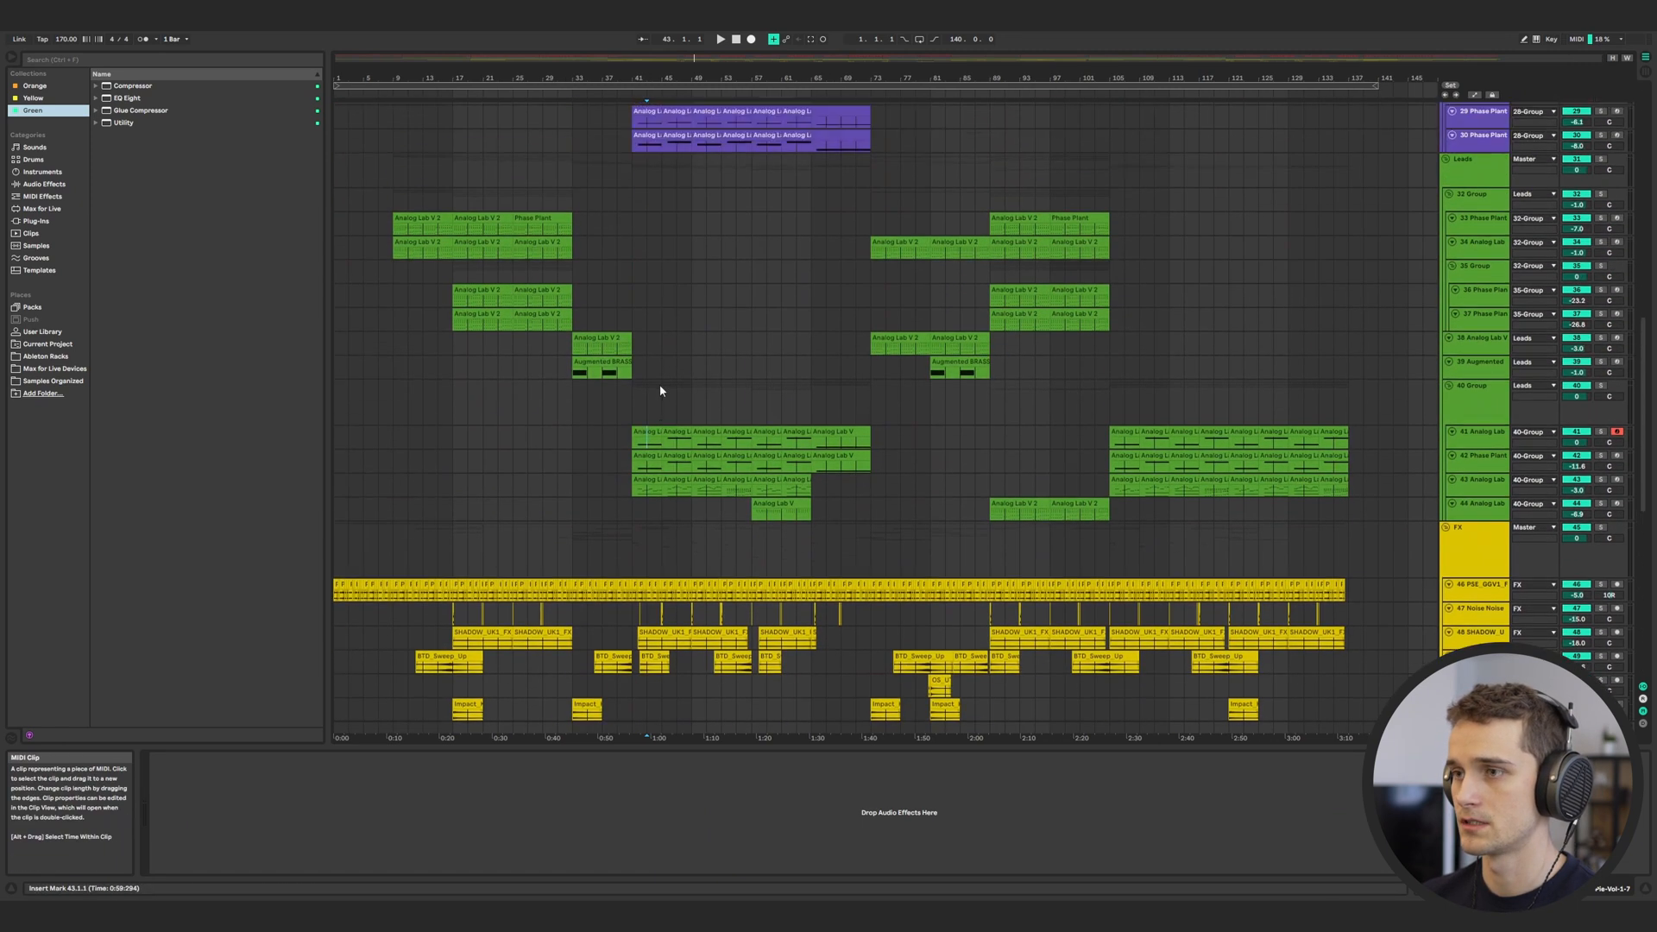
Examine the lead sections by marking the Leads clips across bars 17–33 and the drop leads across bars 65–73
{"action": "left_click_drag", "start_coordinate": [1112, 438], "coordinate": [1228, 459]}
{"action": "left_click_drag", "start_coordinate": [456, 222], "coordinate": [571, 394]}
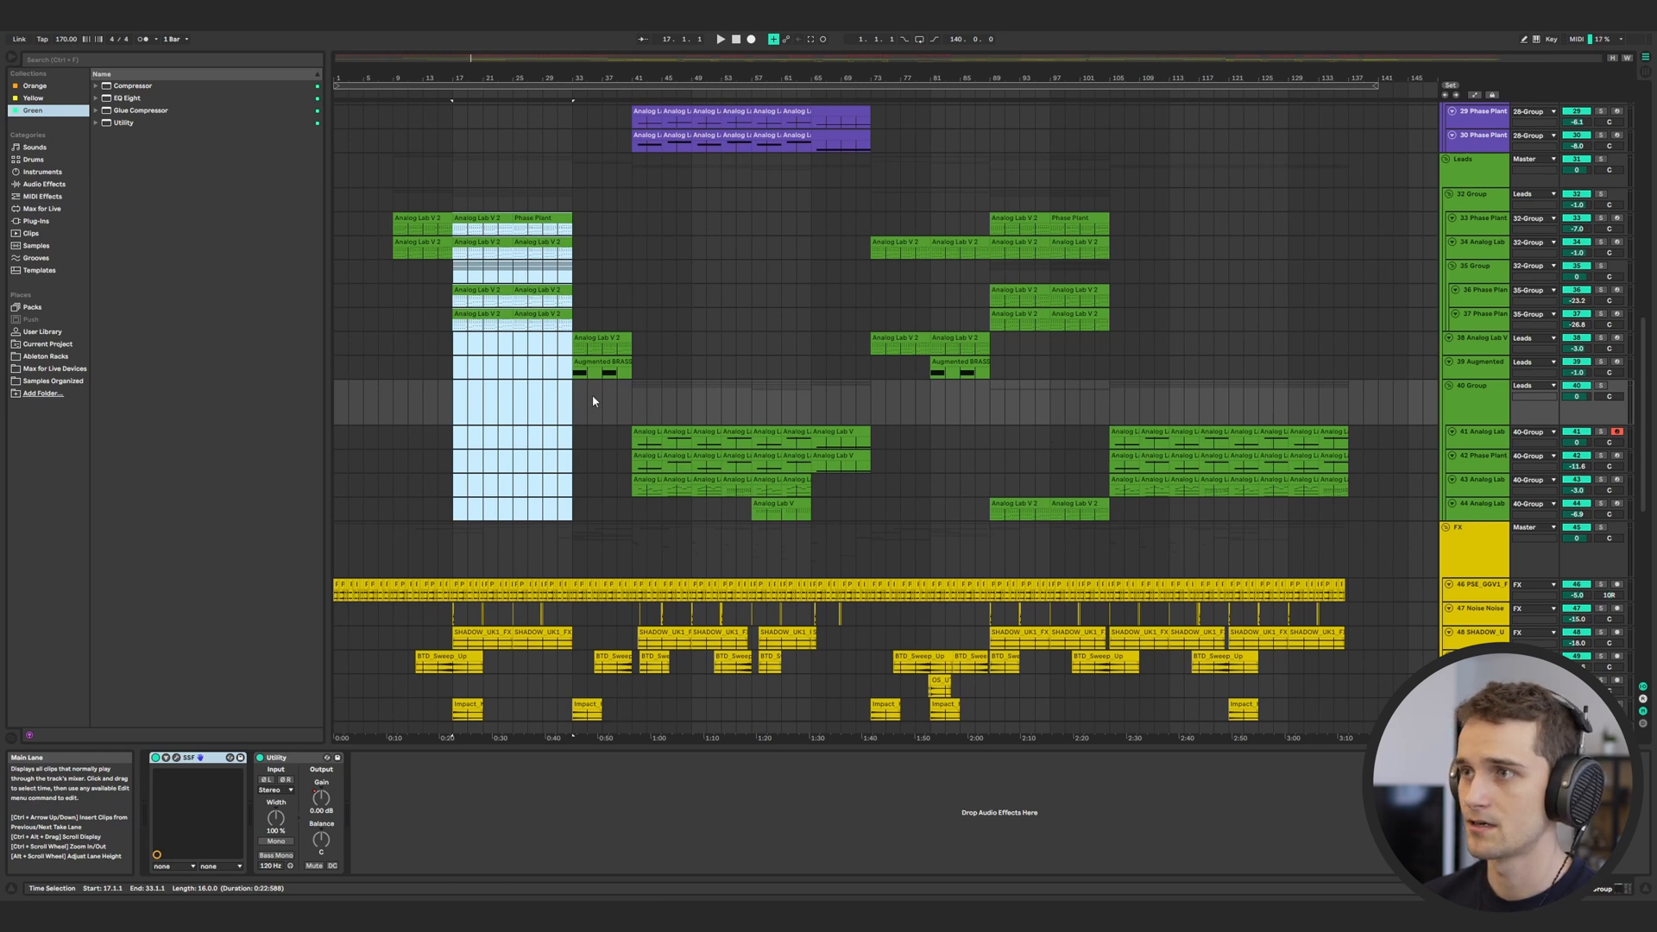
{"action": "left_click", "coordinate": [512, 401]}
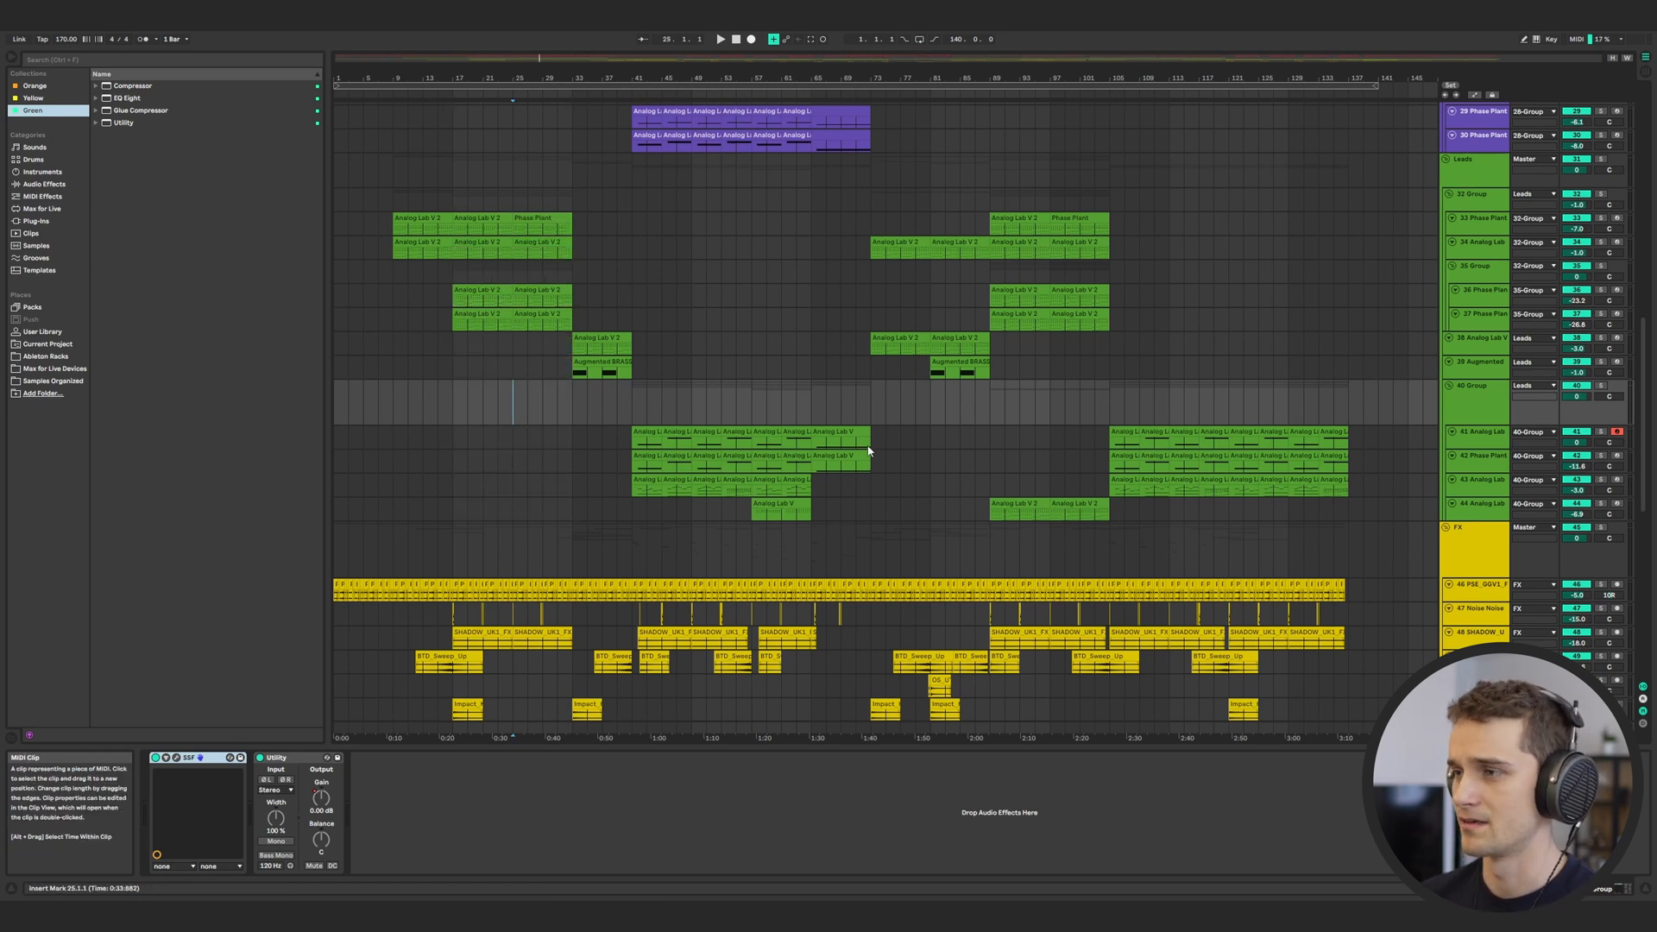
{"action": "left_click_drag", "start_coordinate": [815, 442], "coordinate": [869, 477]}
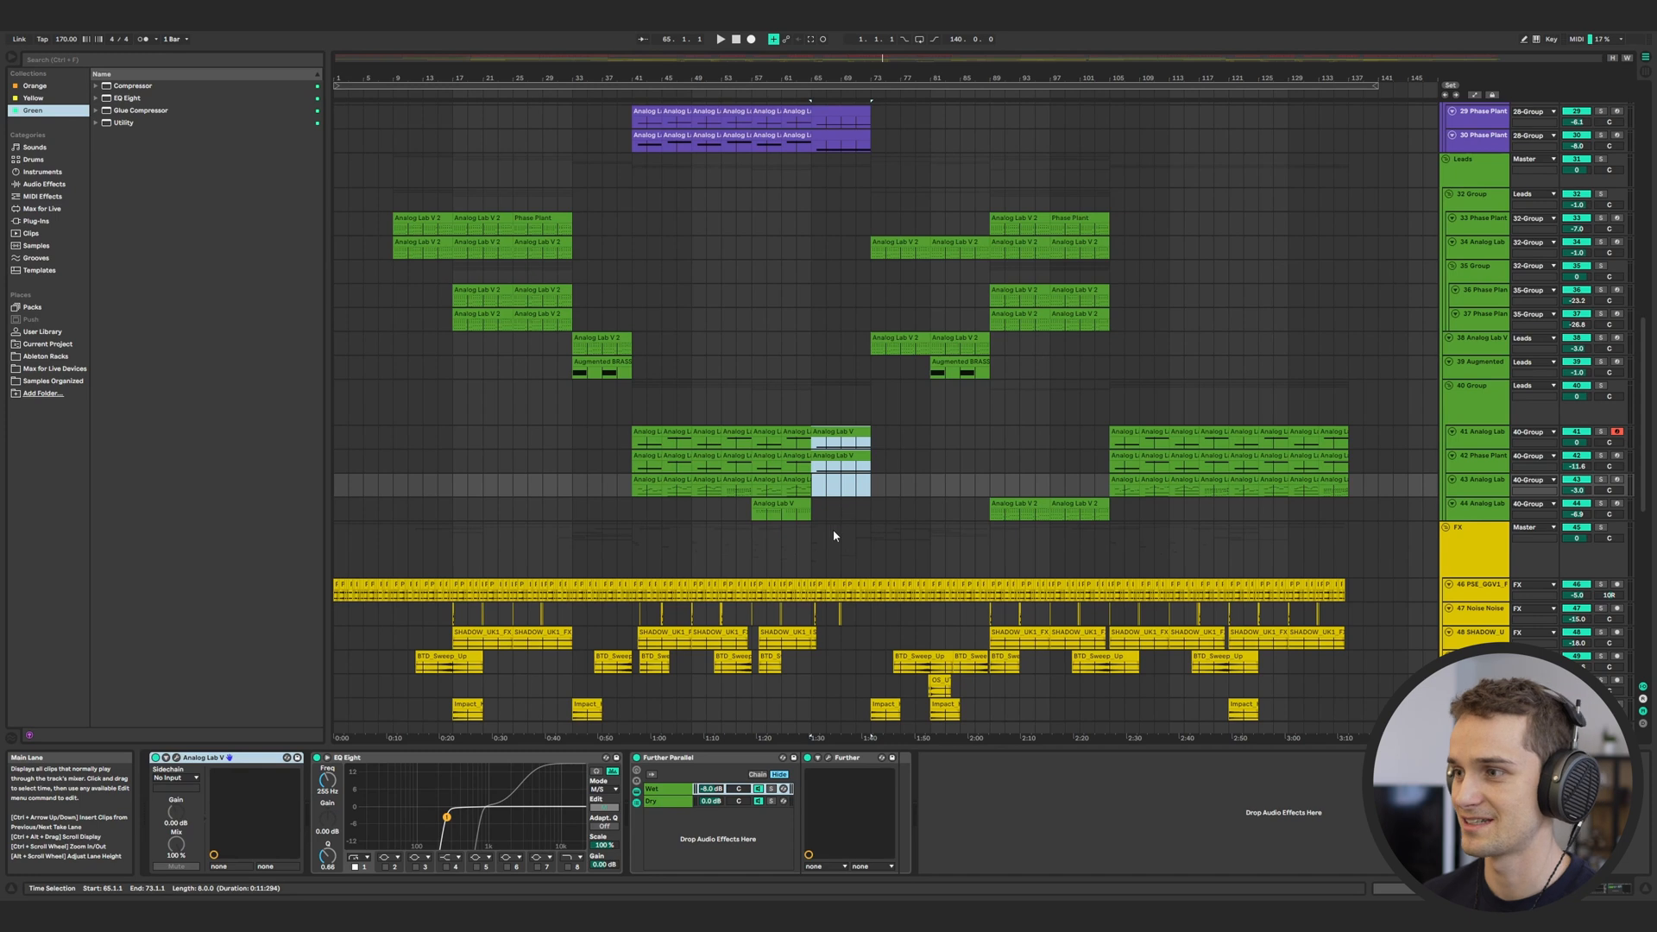
Play the arrangement from bar 25 through the first drop, and place the insert marker at bar 57 on track 41
{"action": "left_click", "coordinate": [510, 485]}
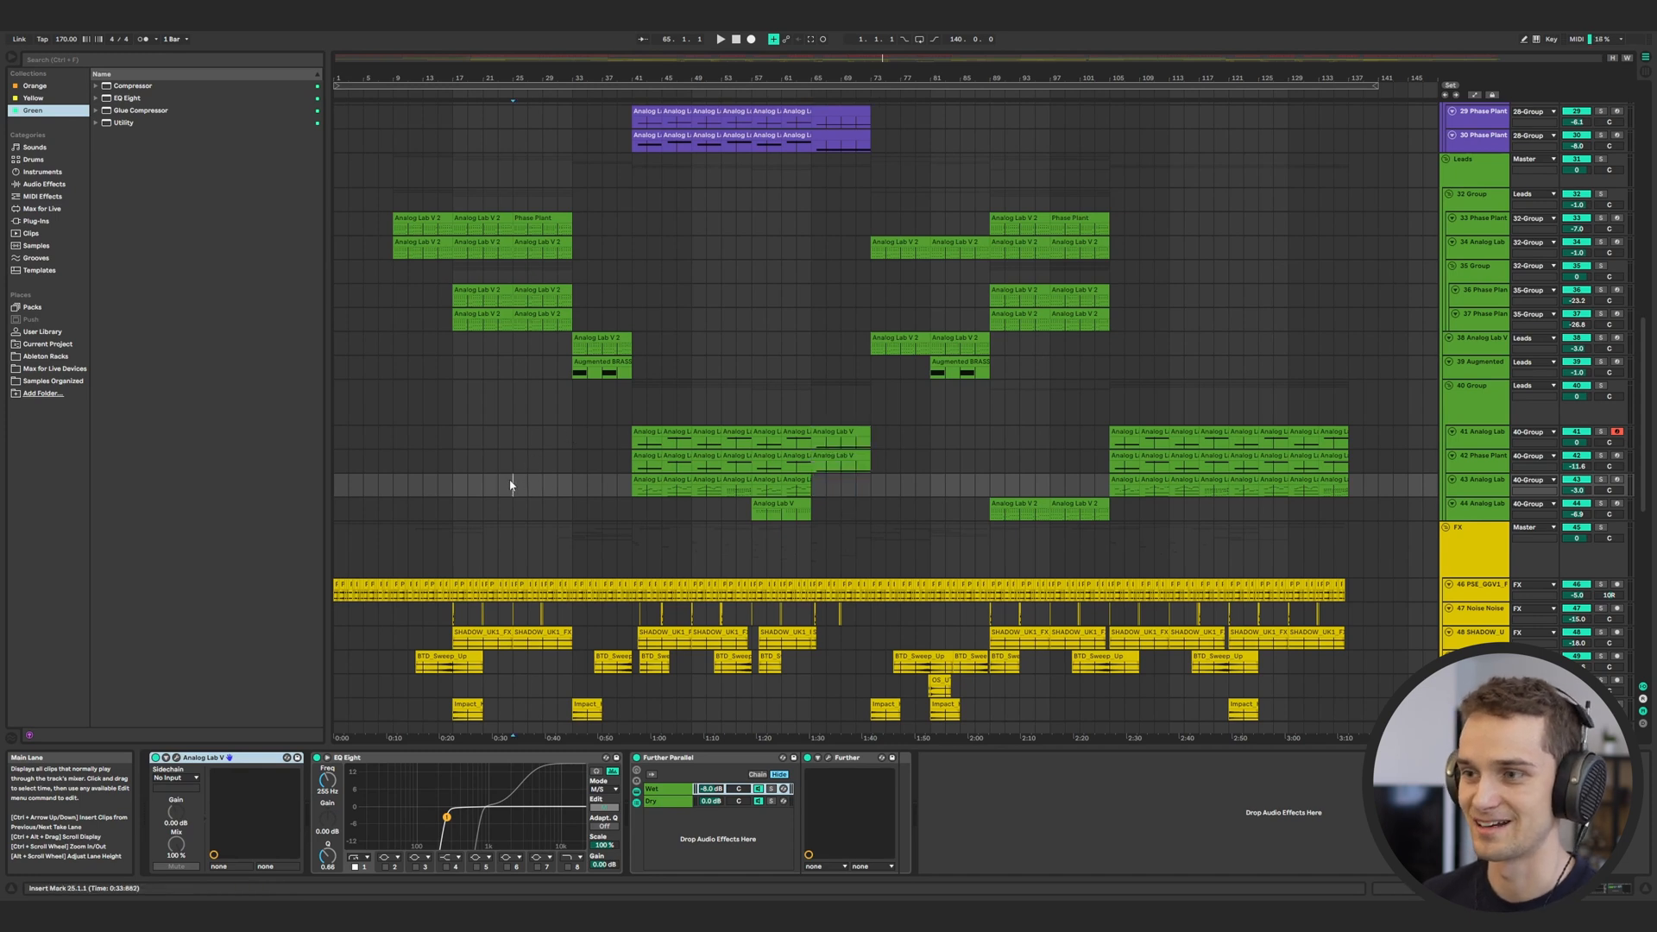
{"action": "key", "text": "space"}
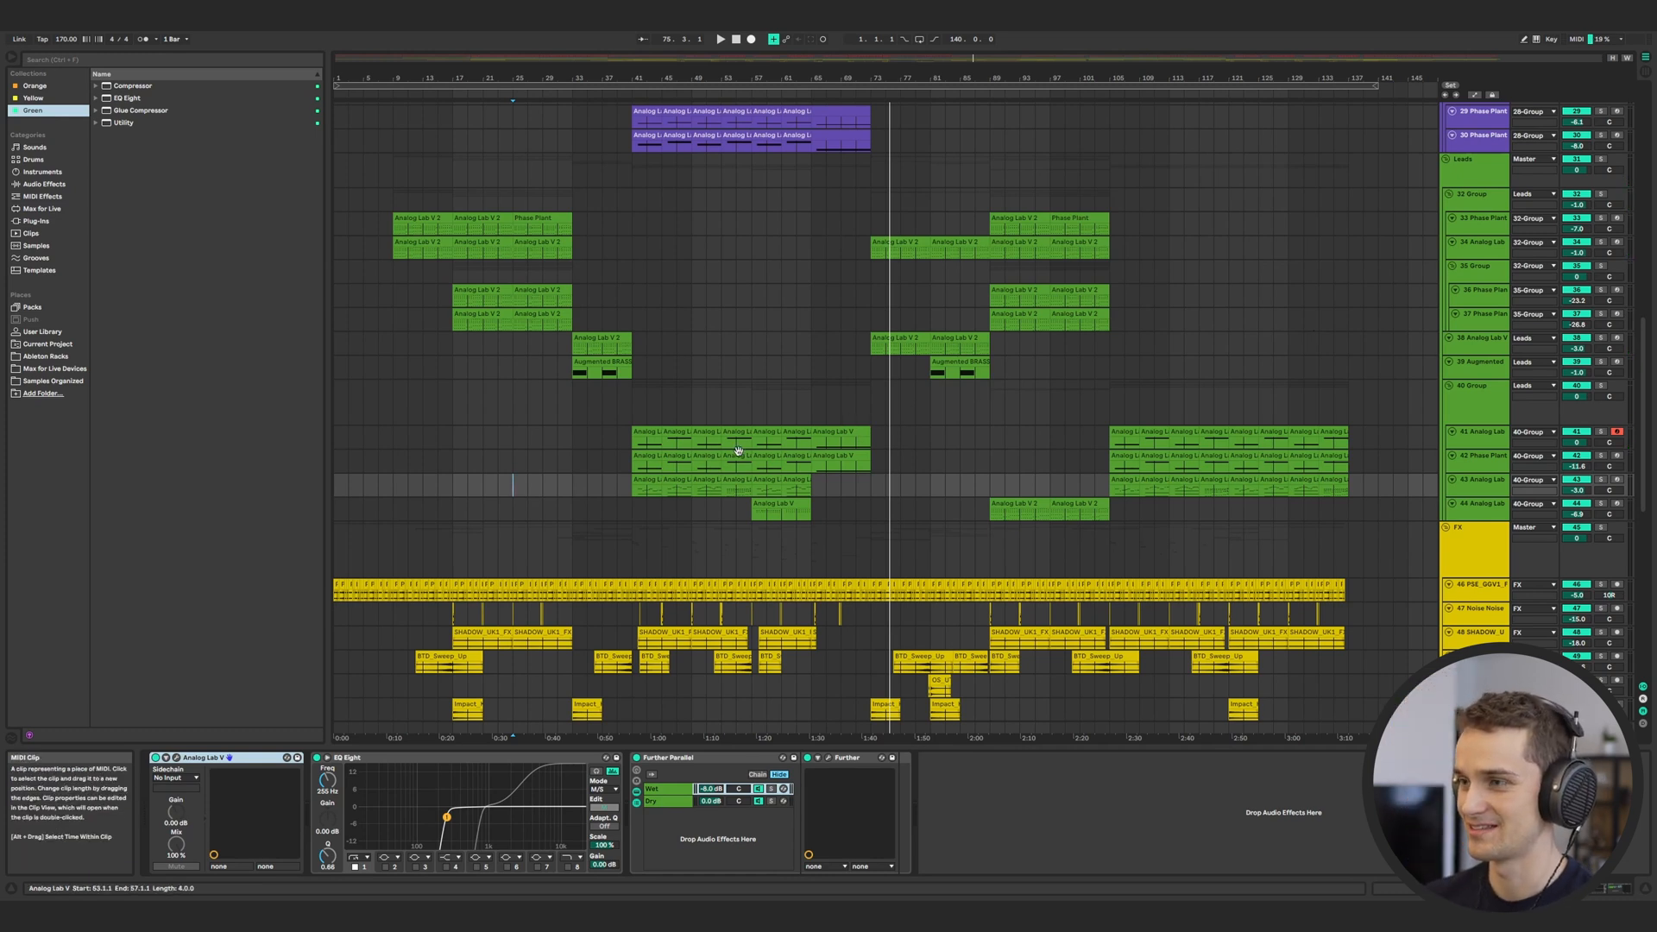
{"action": "left_click", "coordinate": [770, 444]}
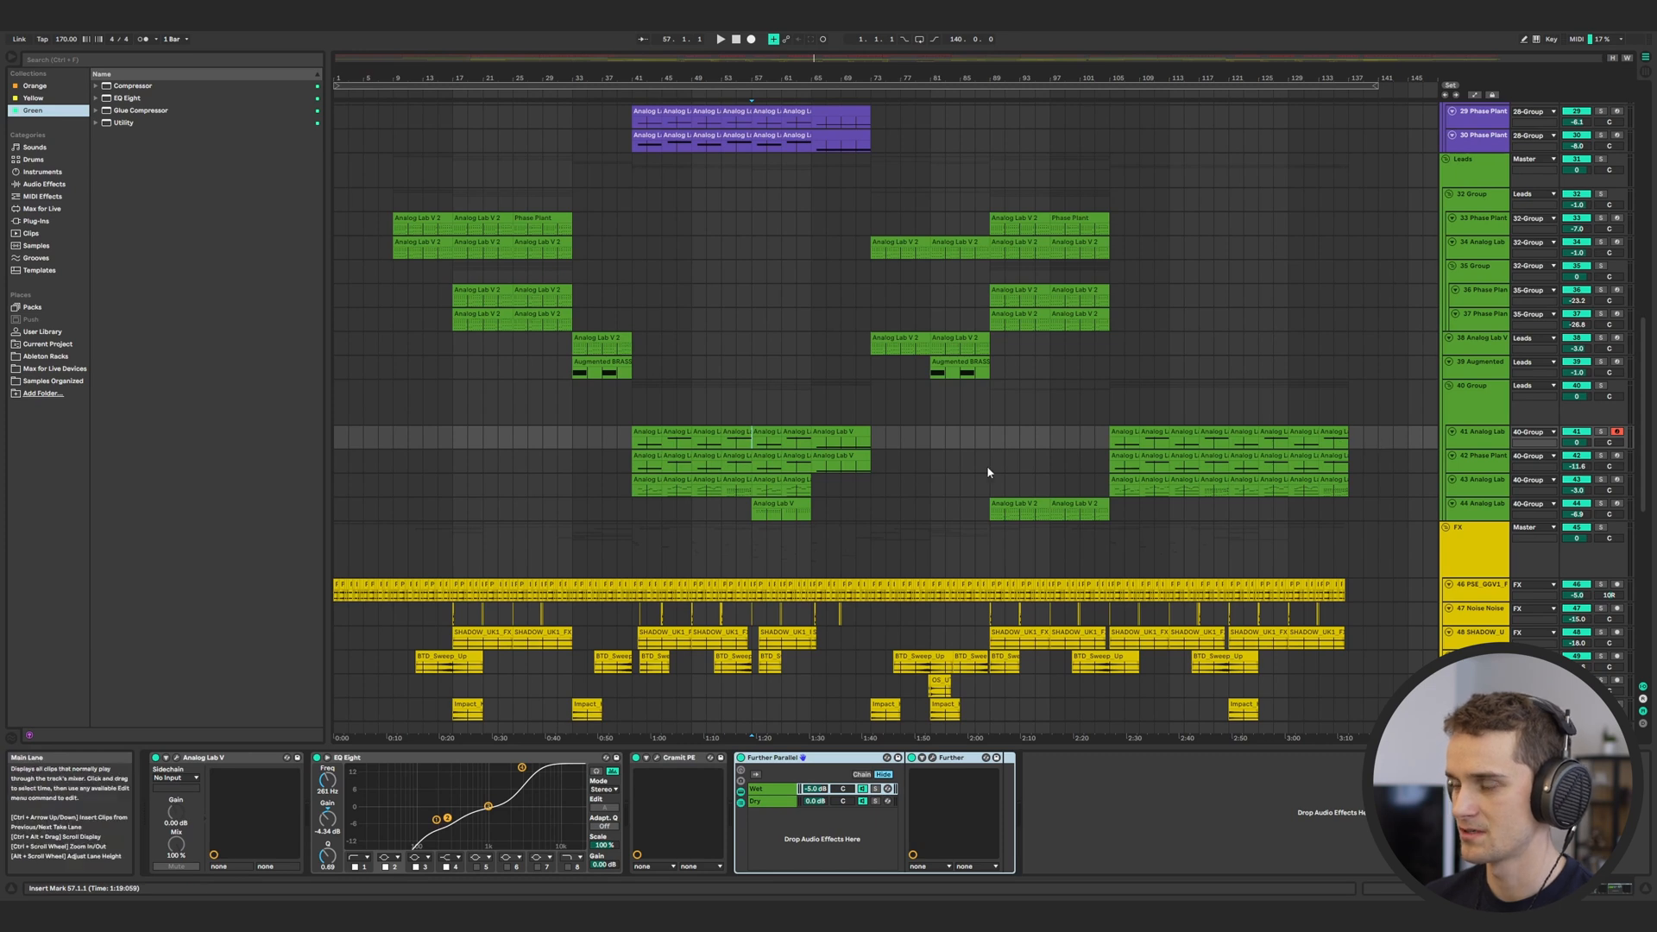
Play the drop from bars 41, 45 and 46.3 while examining the short fill effects in the nested FX group
{"action": "scroll", "coordinate": [763, 376], "scroll_direction": "down", "scroll_amount": 10}
{"action": "scroll", "coordinate": [764, 375], "scroll_direction": "up", "scroll_amount": 4}
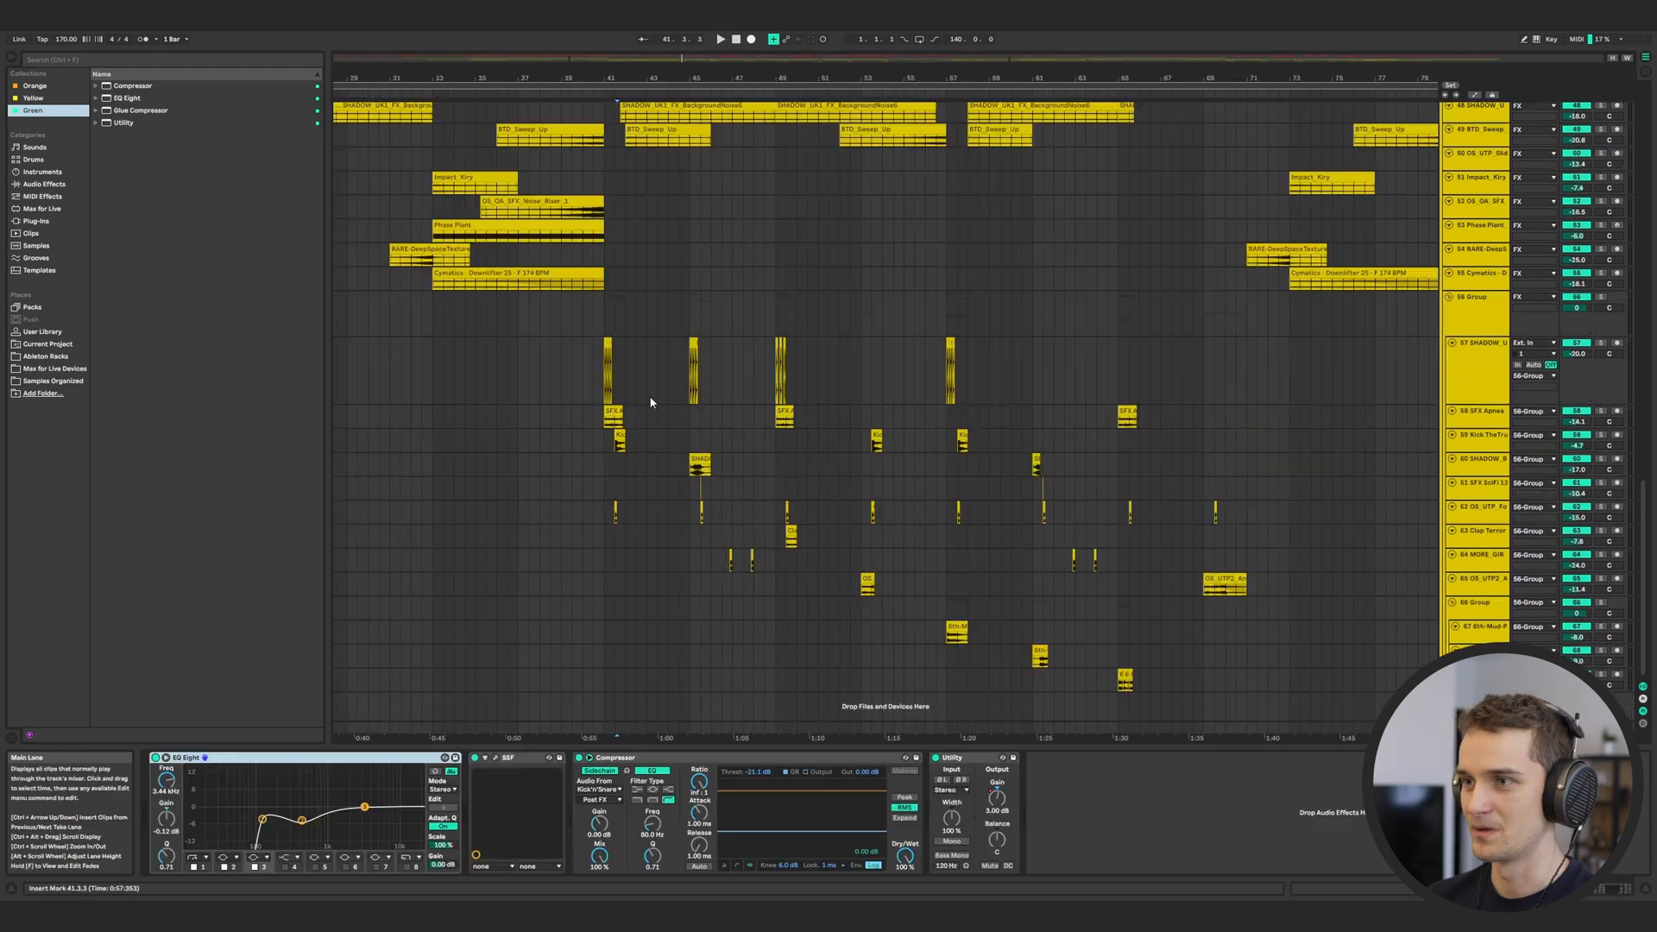
{"action": "scroll", "coordinate": [651, 403], "scroll_direction": "up", "scroll_amount": 5}
{"action": "scroll", "coordinate": [652, 403], "scroll_direction": "down", "scroll_amount": 5}
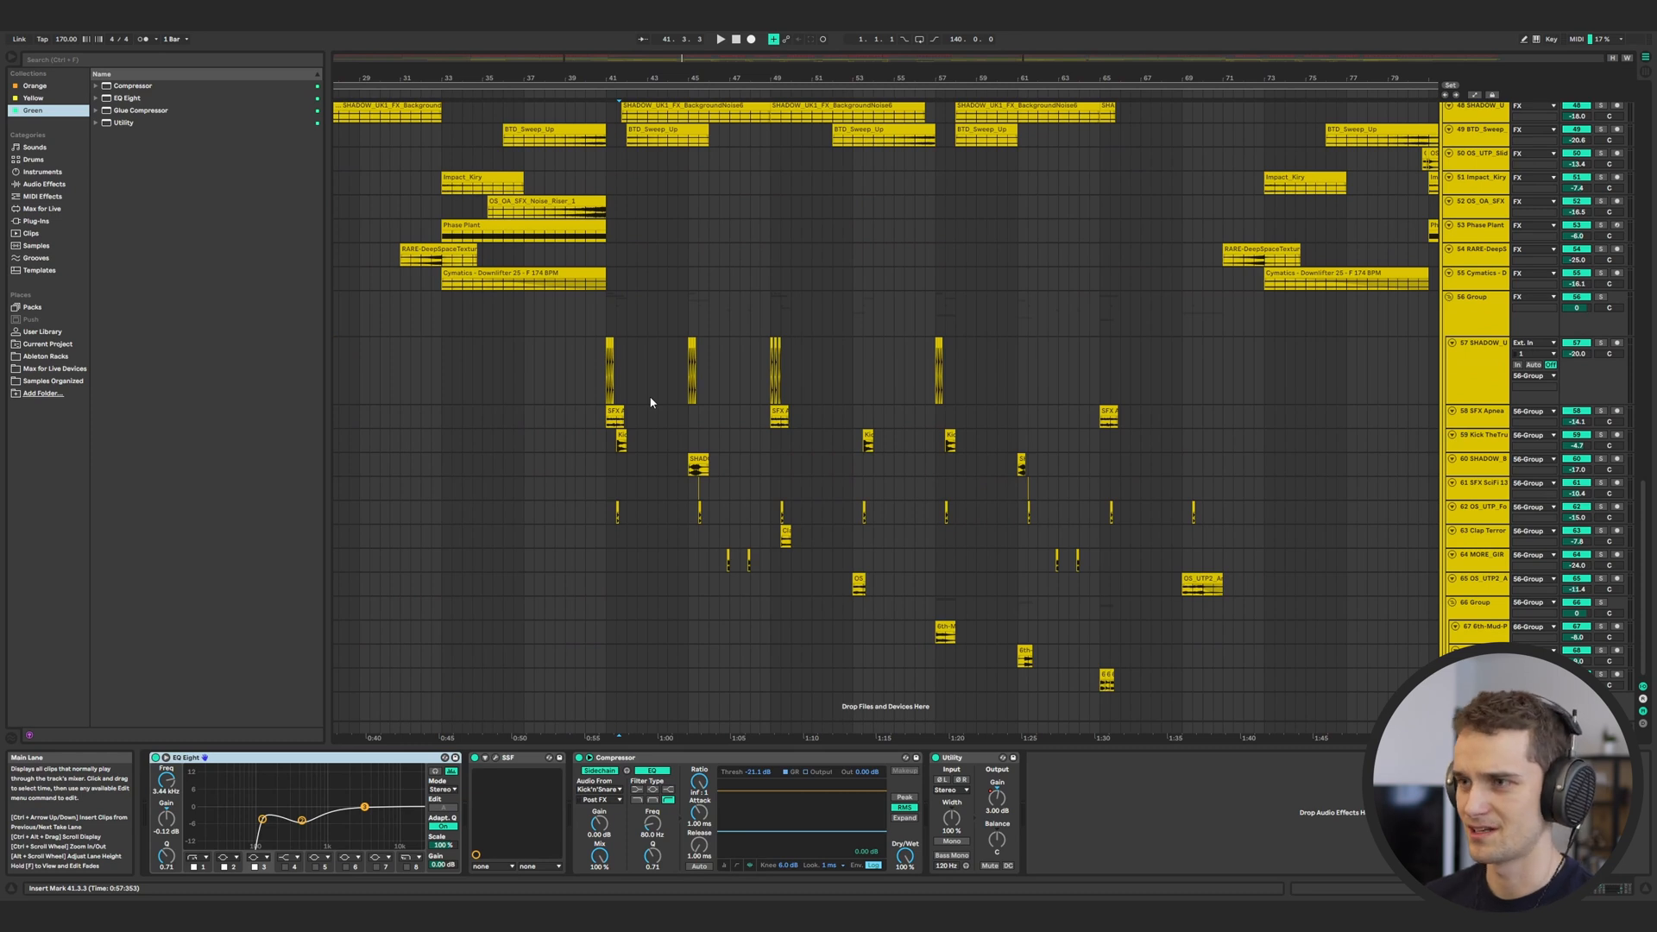
{"action": "left_click", "coordinate": [609, 361]}
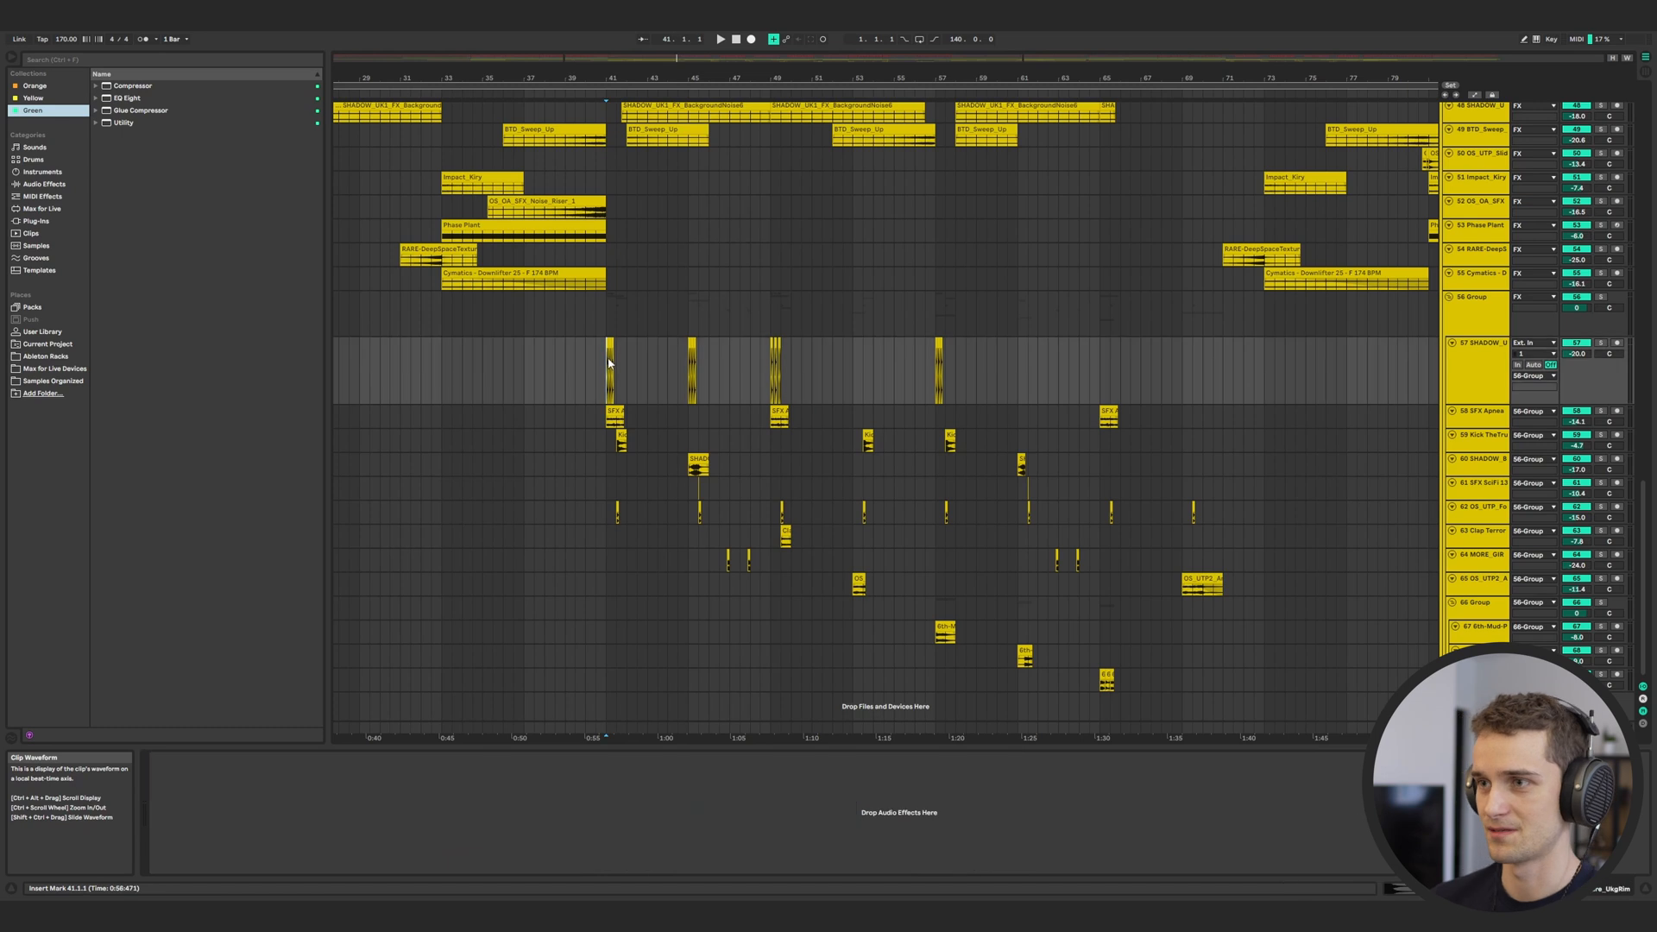
{"action": "key", "text": "space"}
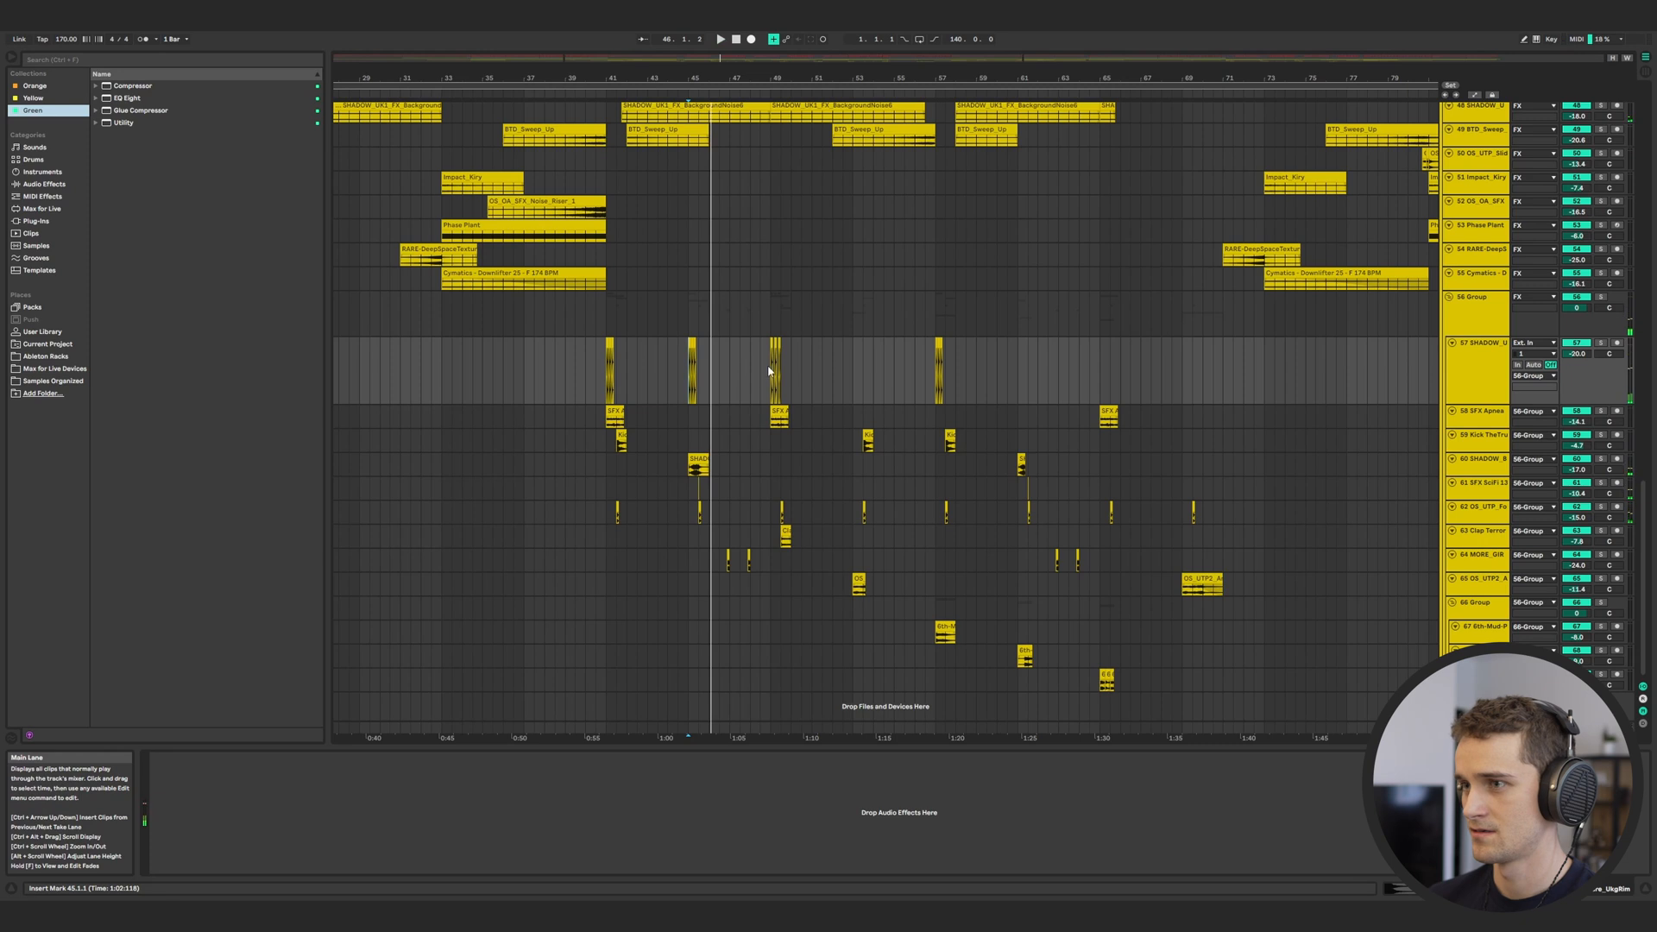
{"action": "left_click", "coordinate": [719, 391]}
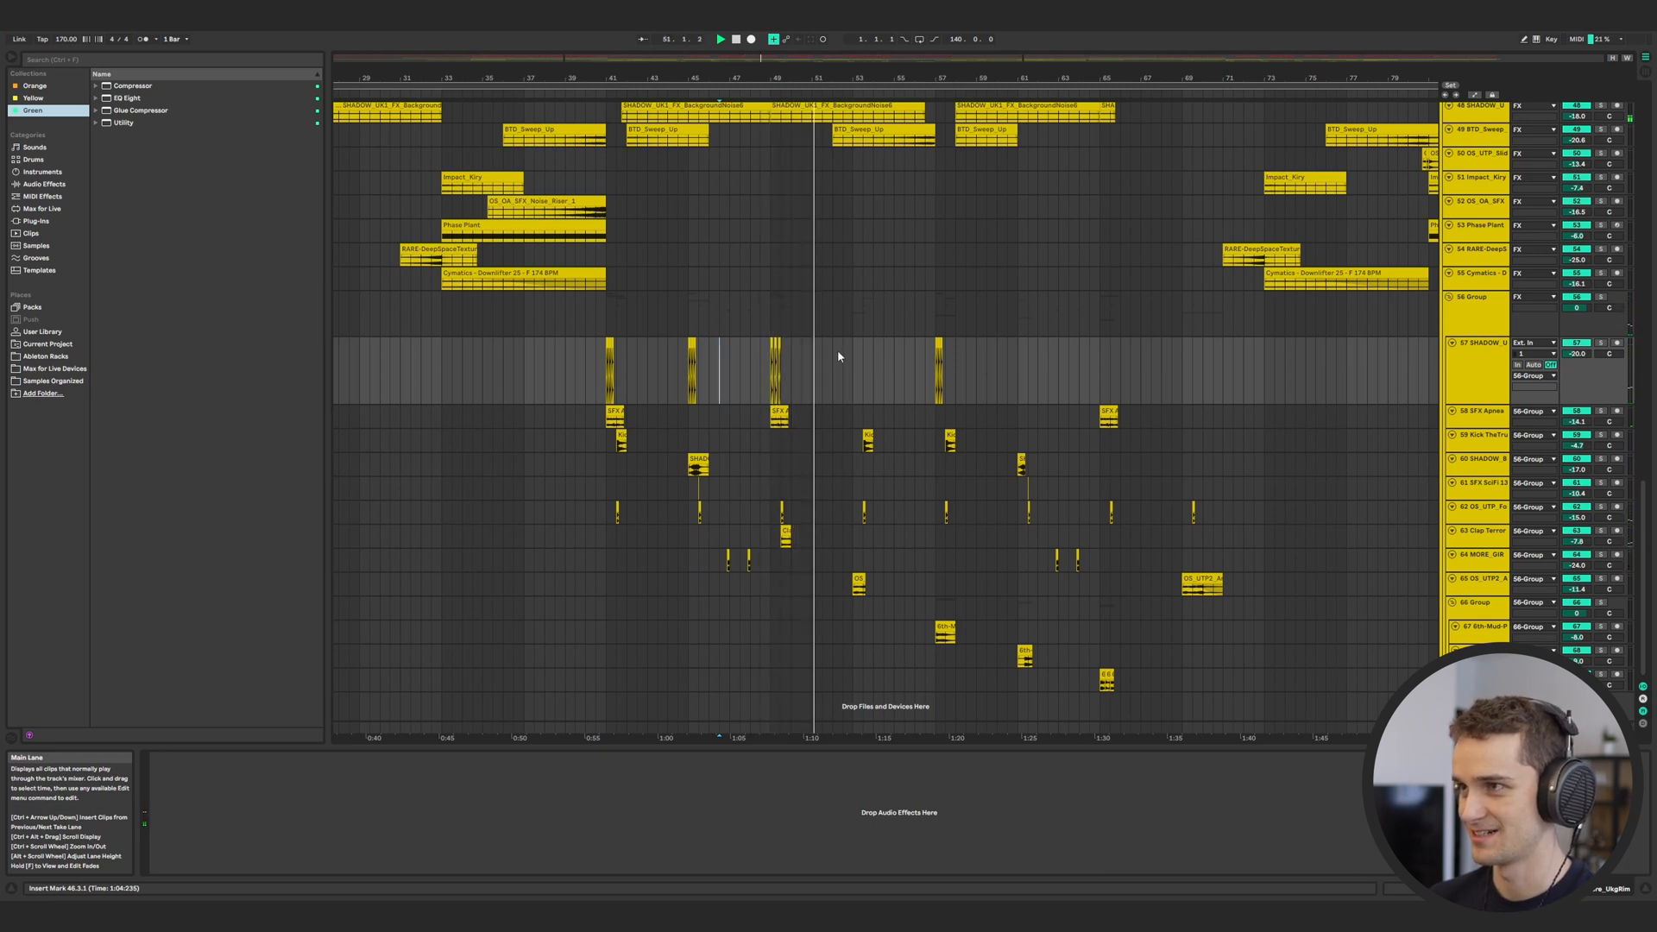
{"action": "scroll", "coordinate": [838, 356], "scroll_direction": "up", "scroll_amount": 3}
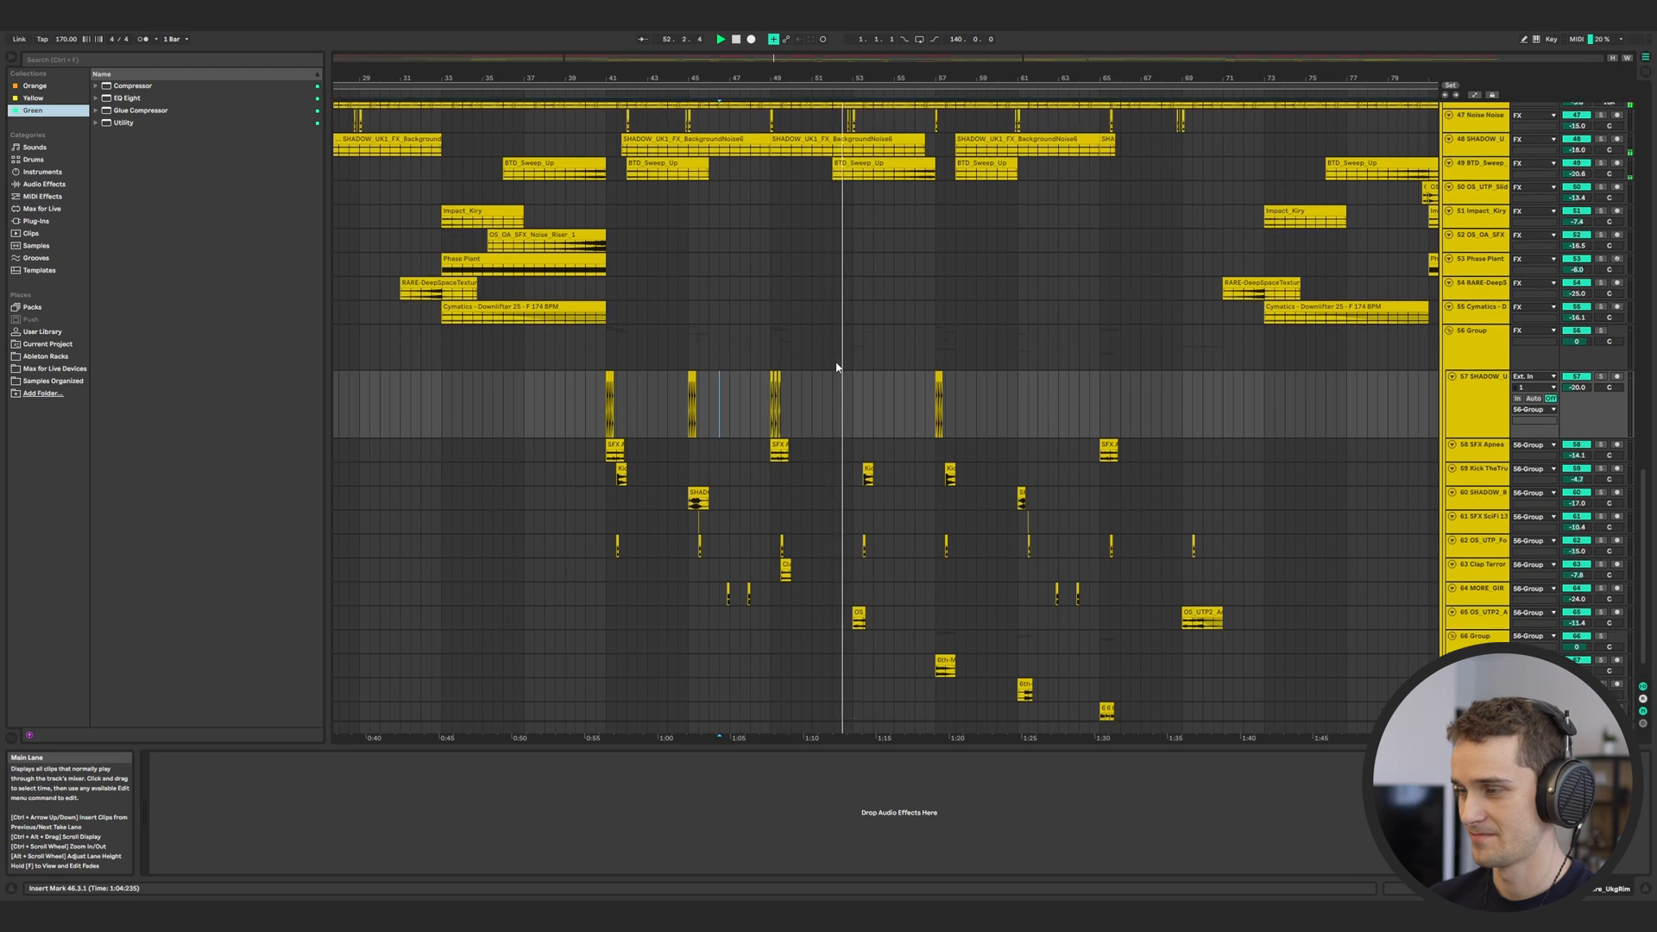
Follow the playing drop from bar 52 through bar 68, examining the fill clips in the nested FX groups
{"action": "scroll", "coordinate": [836, 367], "scroll_direction": "down", "scroll_amount": 1}
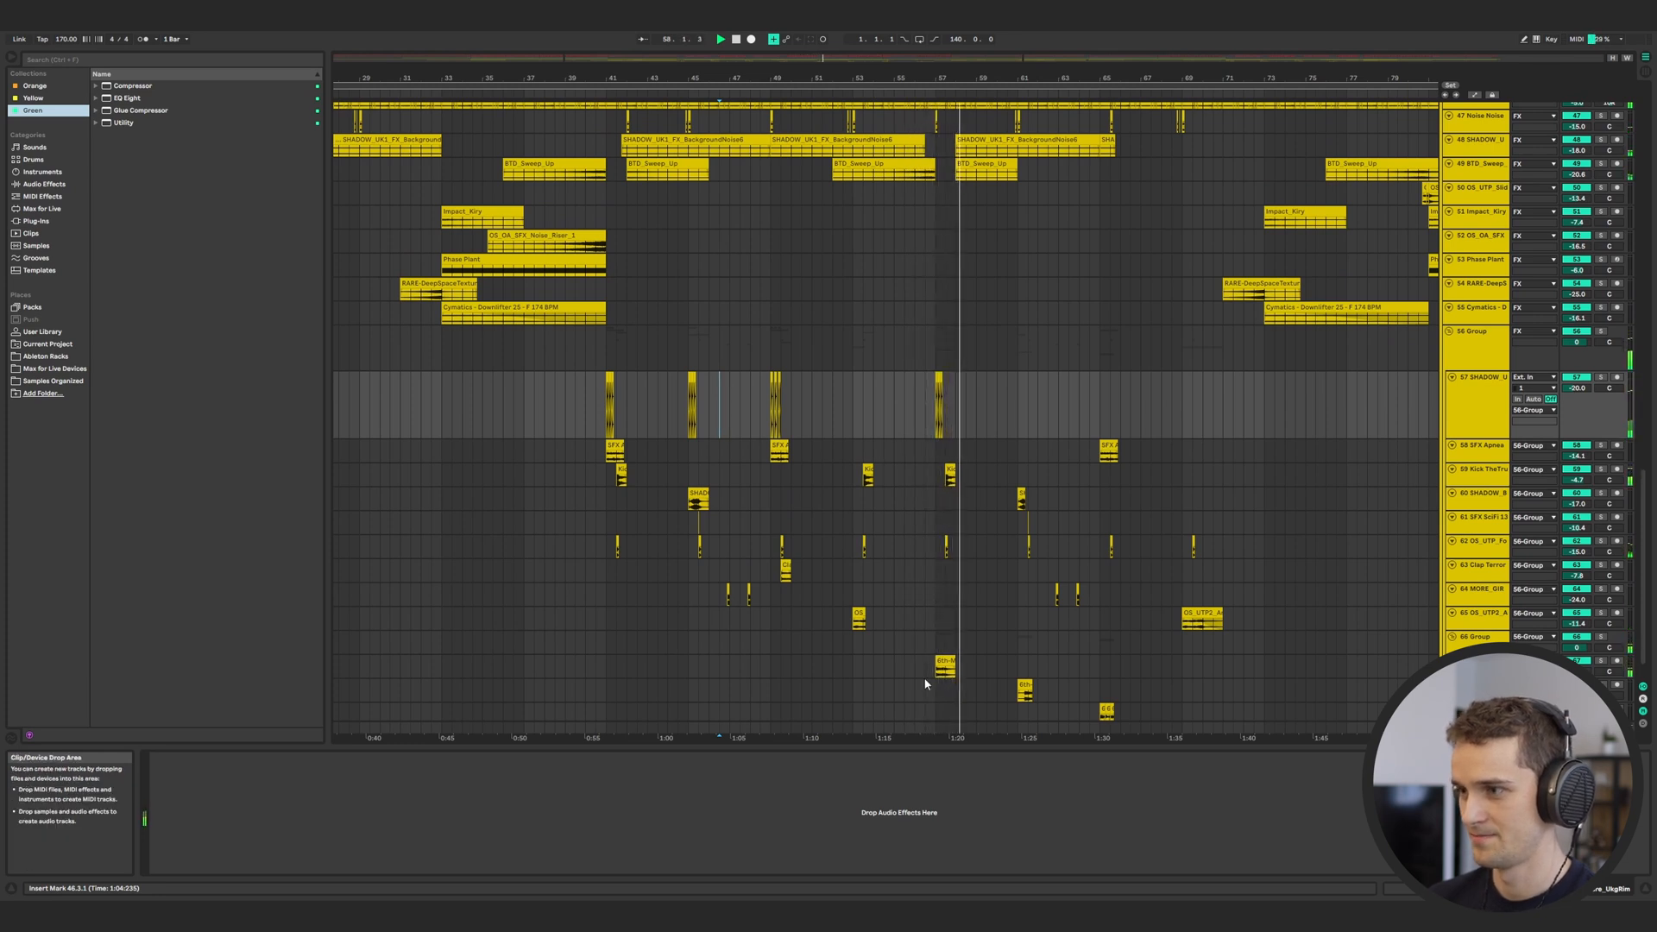
{"action": "scroll", "coordinate": [972, 676], "scroll_direction": "up", "scroll_amount": 5, "text": "ctrl"}
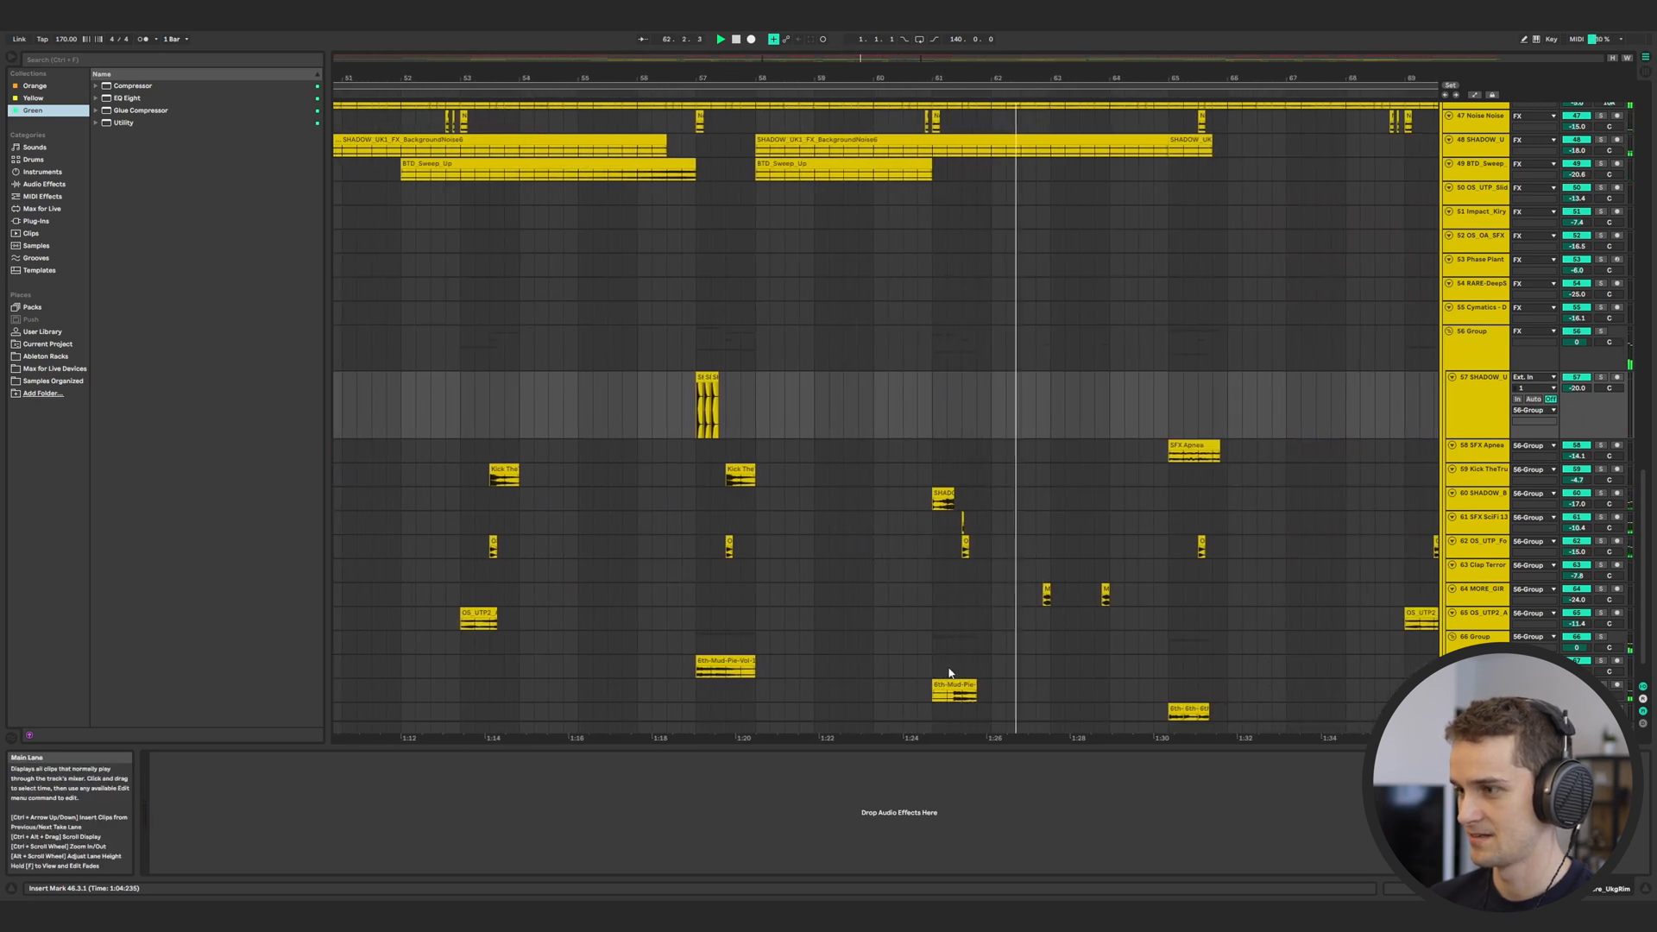
{"action": "scroll", "coordinate": [948, 673], "scroll_direction": "down", "scroll_amount": 1}
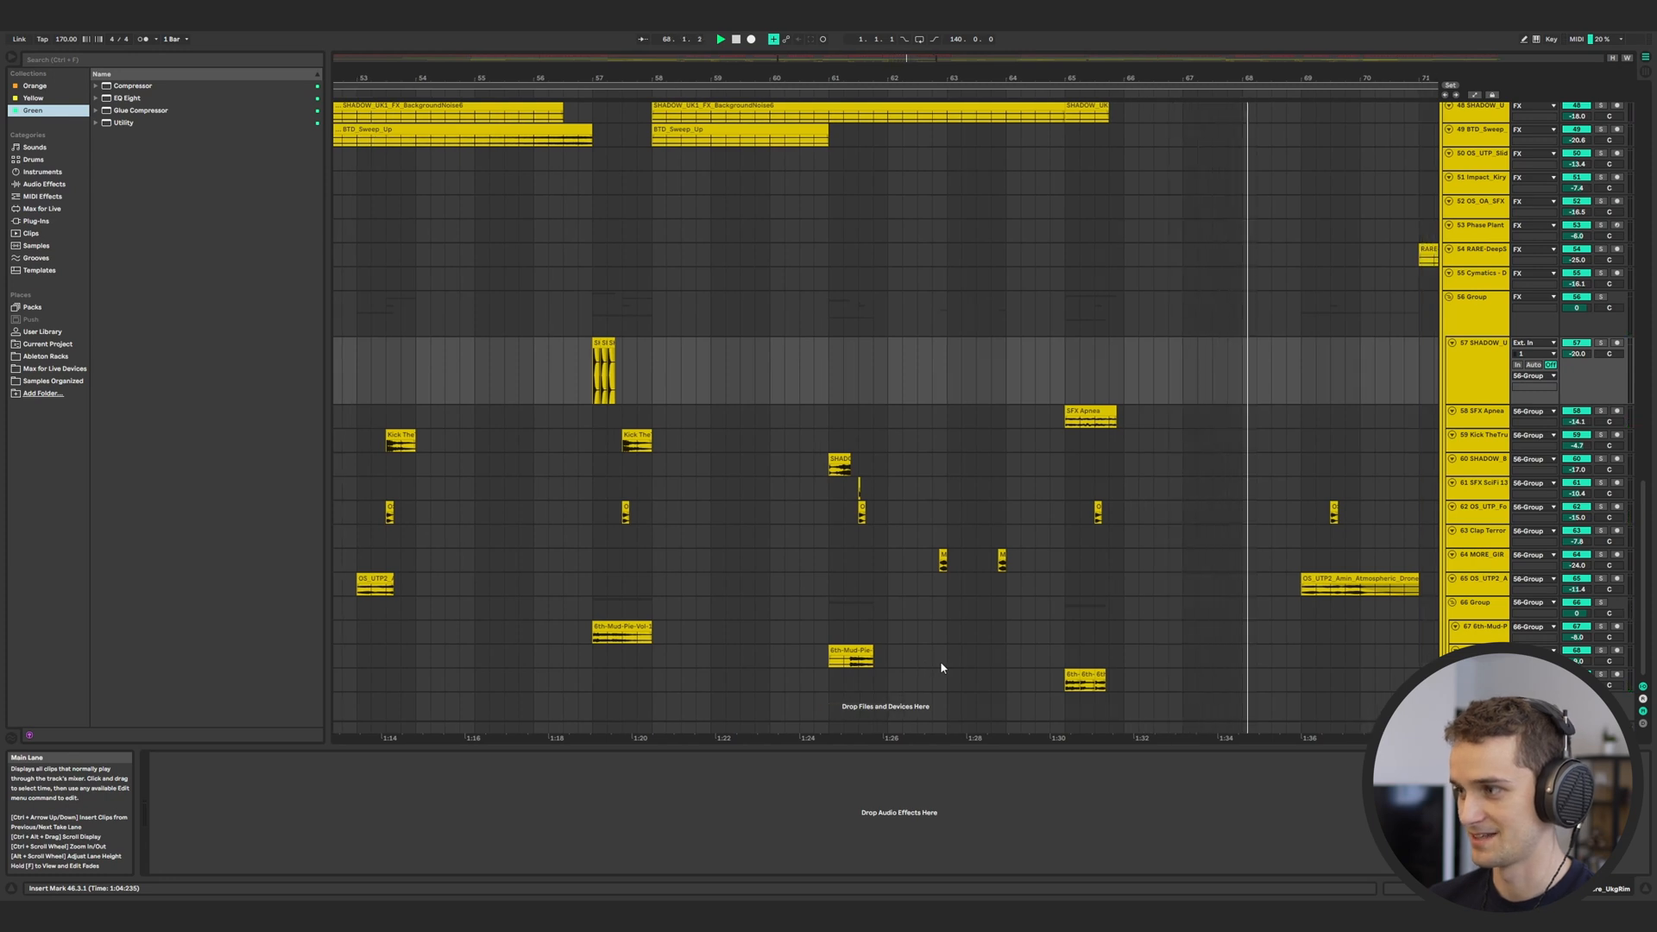
Stop playback at the bar-65 fill, look up the 6th-Mud-Pie samples in Samples Organized's fx/misc folder, and collapse misc
{"action": "left_click", "coordinate": [815, 670]}
{"action": "key", "text": "space"}
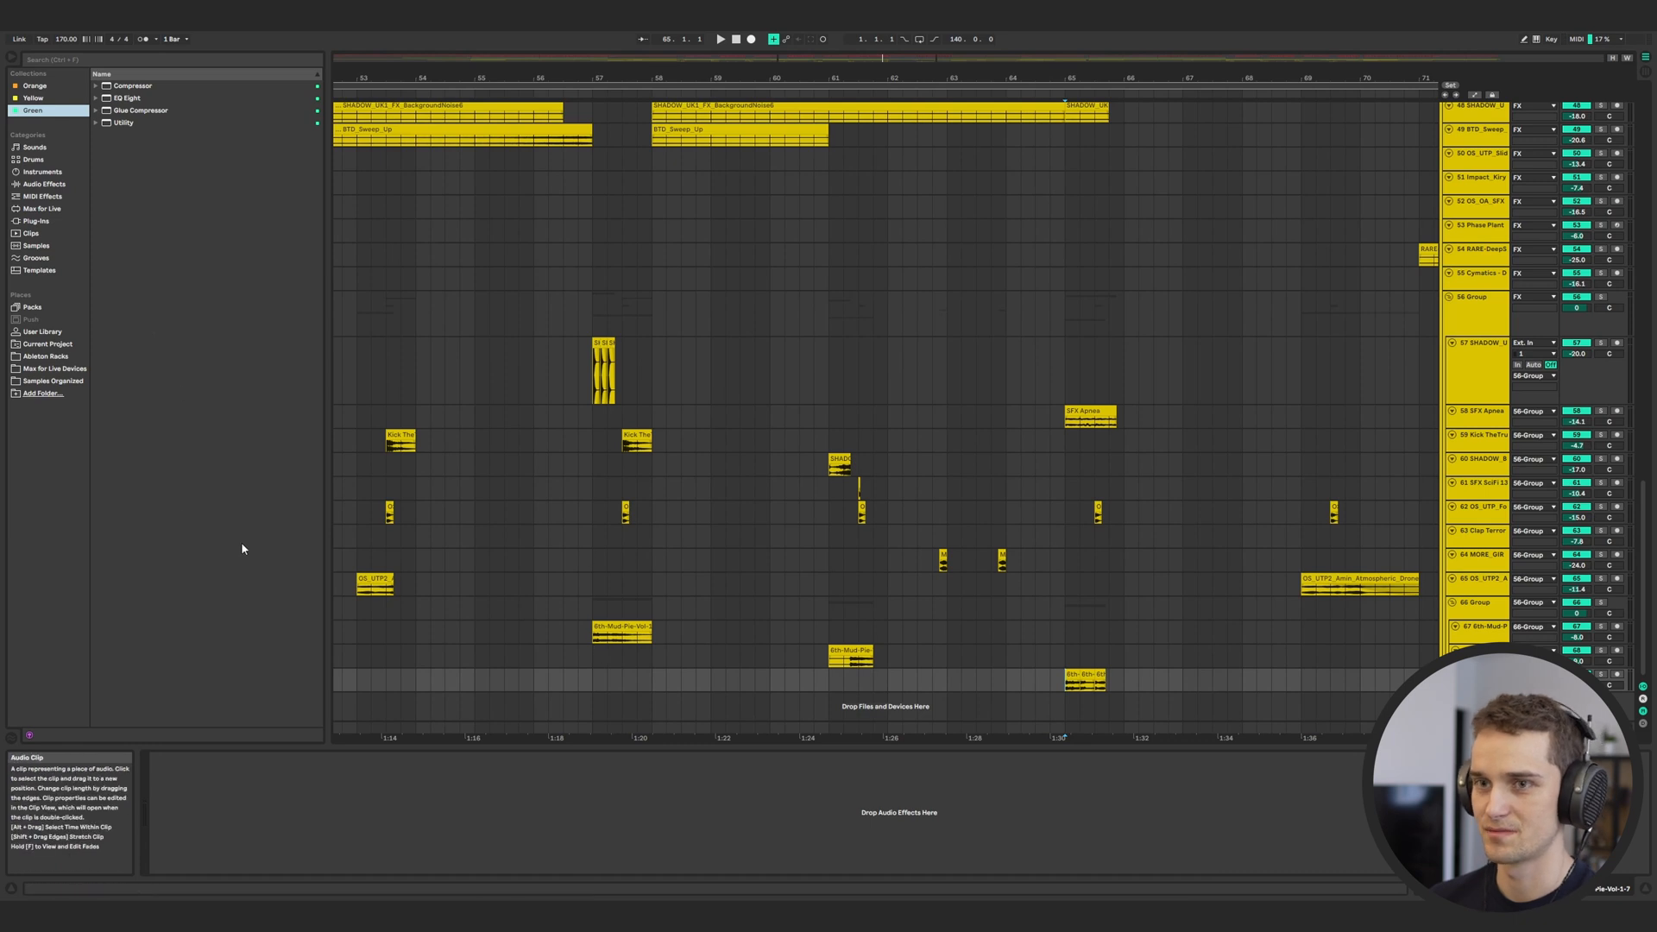
{"action": "left_click", "coordinate": [27, 383]}
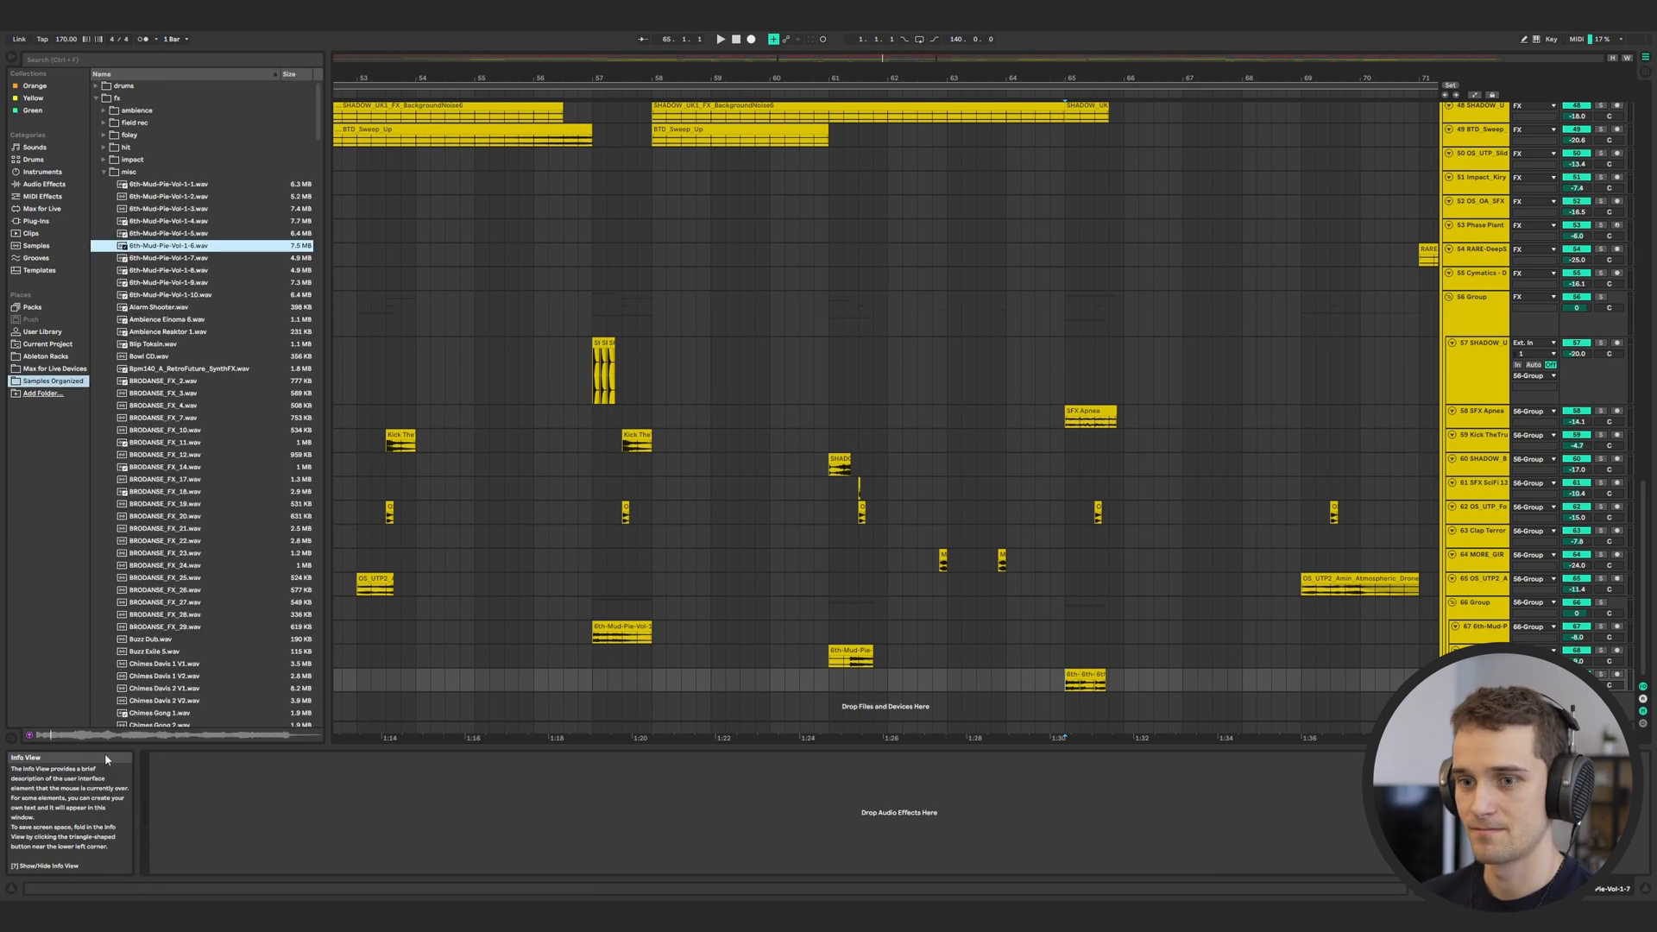
{"action": "left_click", "coordinate": [125, 174]}
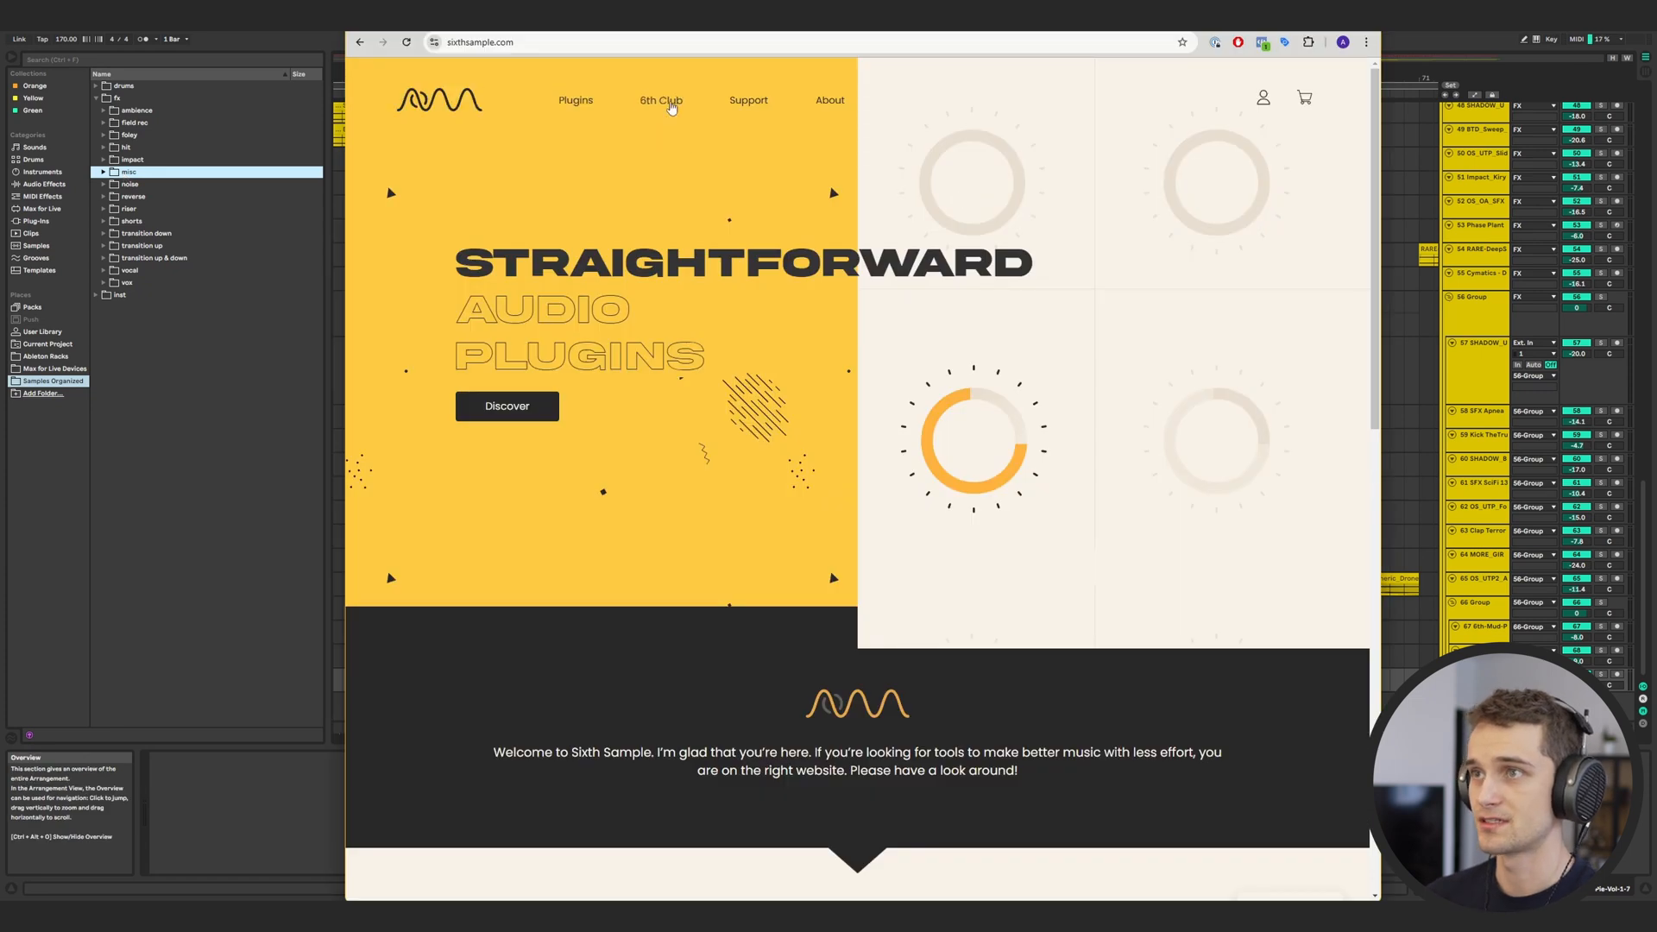
View the sample packs and preset packs offered on the 6th Club page of sixthsample.com in the browser
{"action": "left_click", "coordinate": [665, 101]}
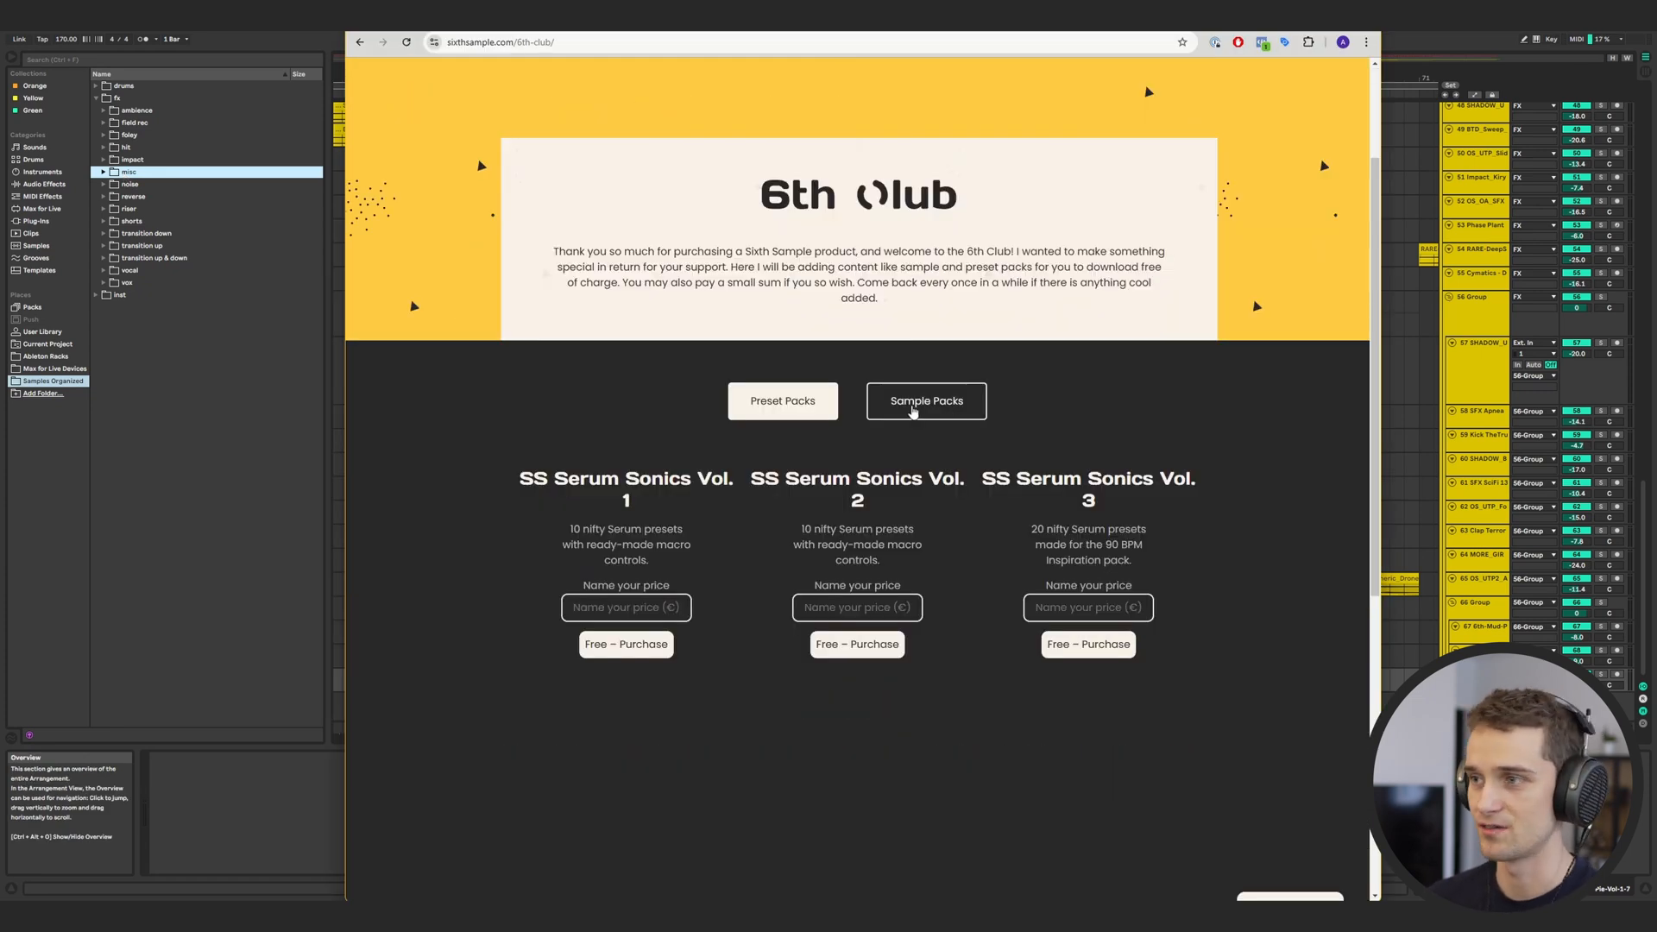
{"action": "left_click", "coordinate": [912, 410]}
{"action": "scroll", "coordinate": [916, 409], "scroll_direction": "down", "scroll_amount": 4}
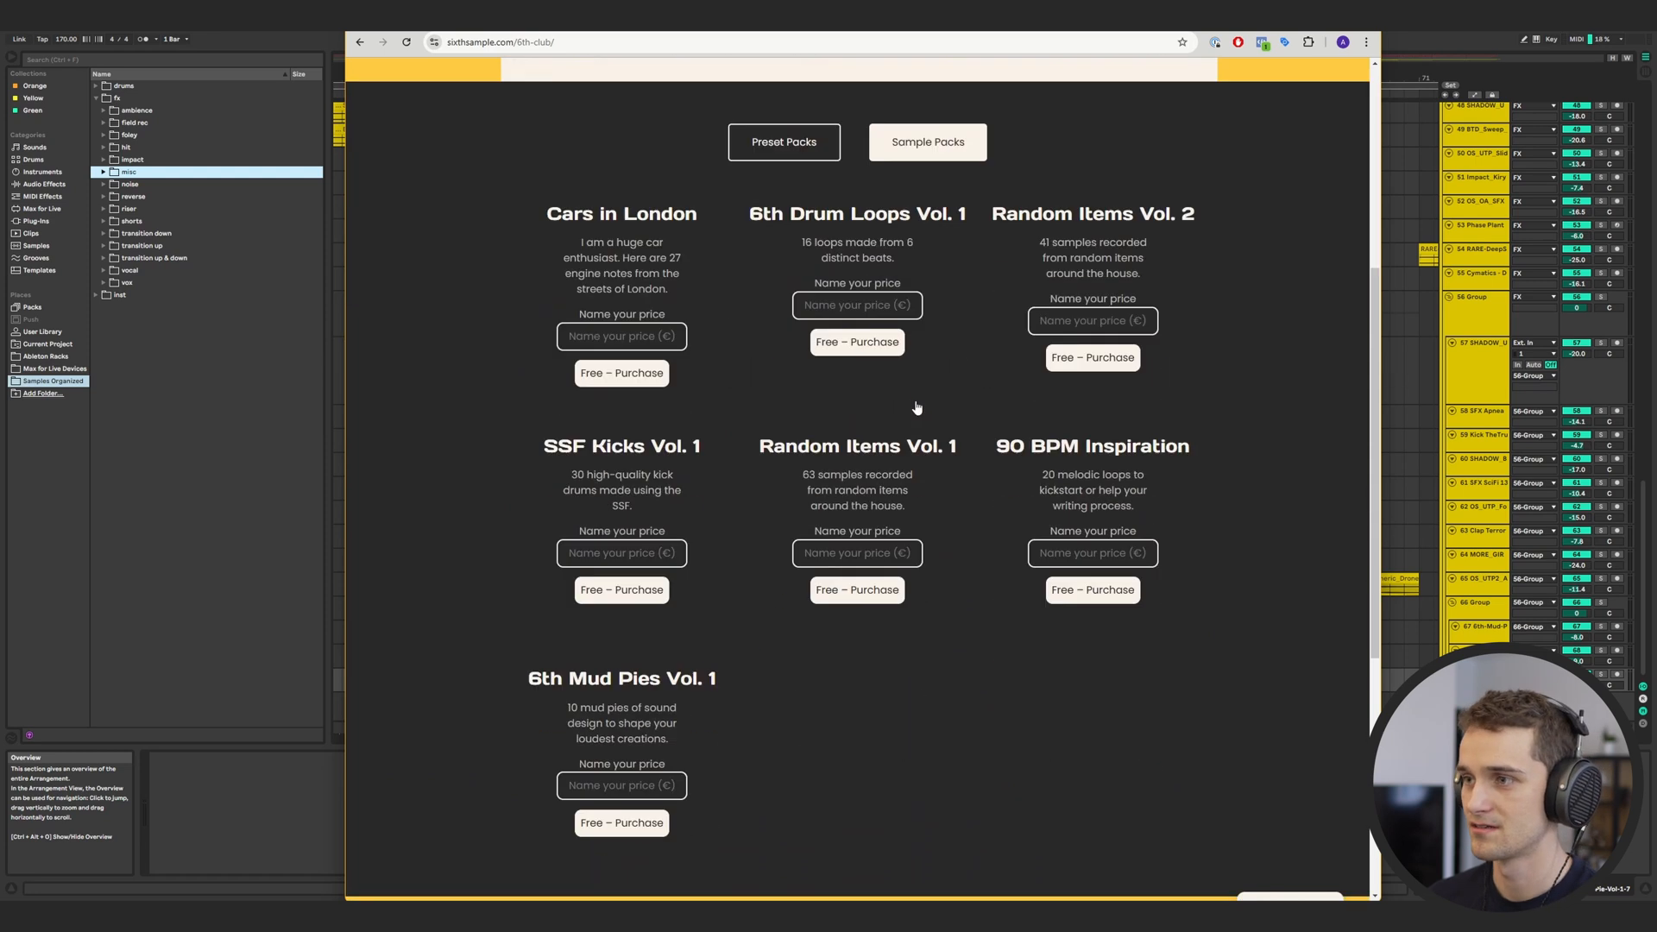
{"action": "scroll", "coordinate": [916, 410], "scroll_direction": "up", "scroll_amount": 2}
{"action": "scroll", "coordinate": [917, 409], "scroll_direction": "up", "scroll_amount": 2}
{"action": "left_click", "coordinate": [782, 401]}
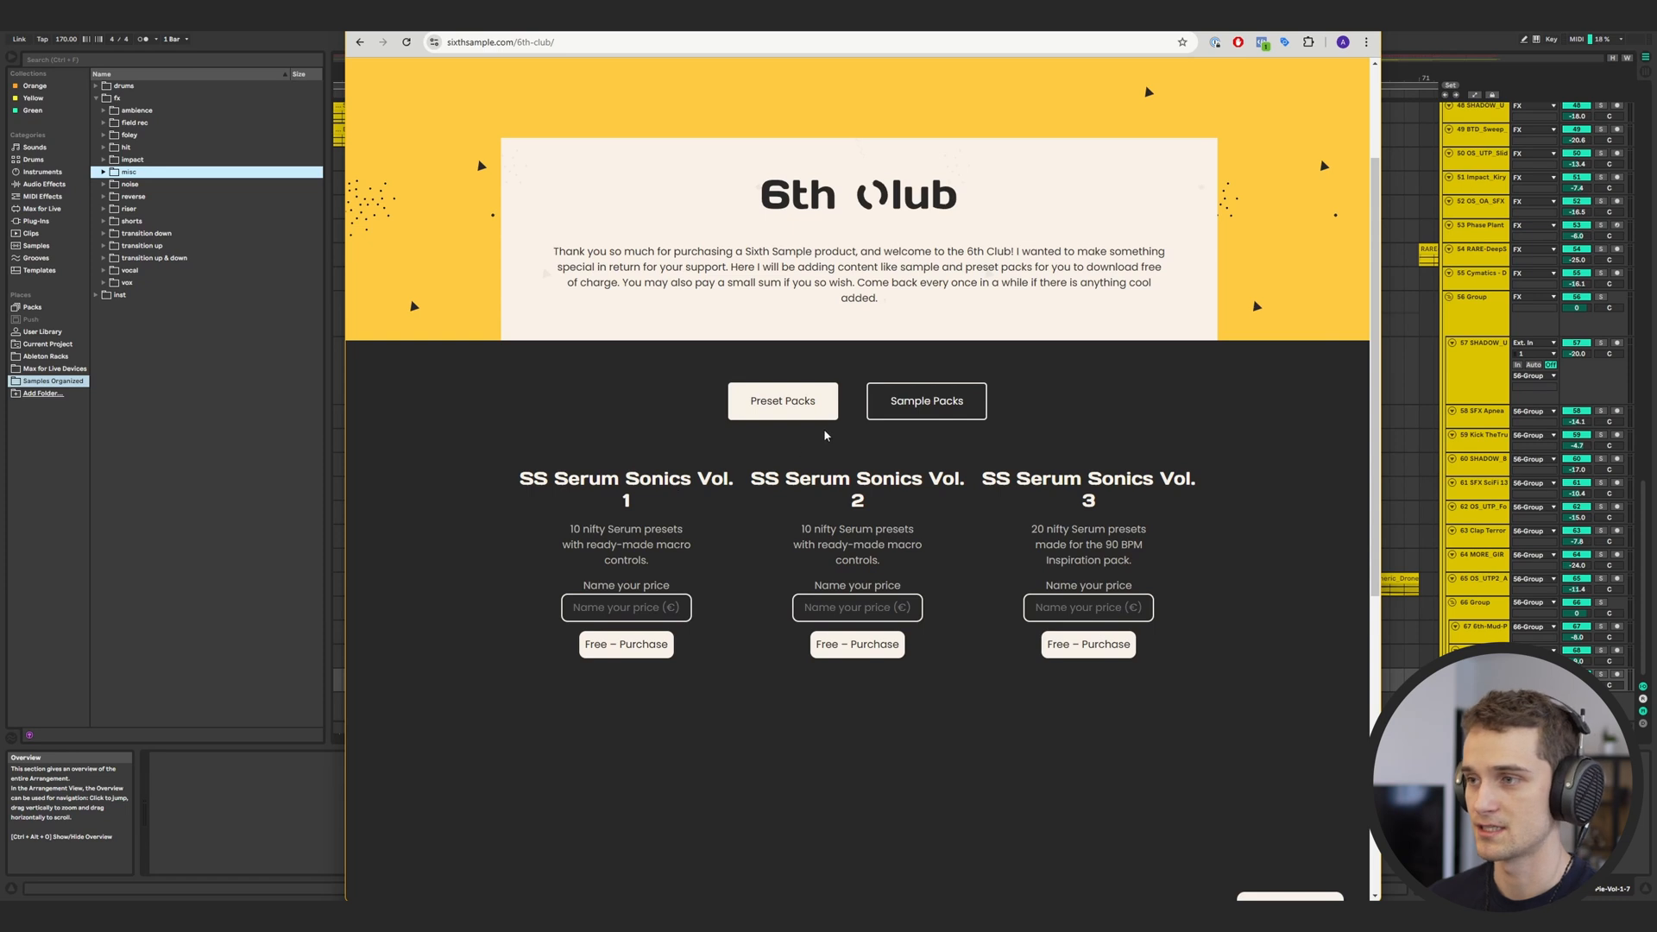
{"action": "scroll", "coordinate": [756, 442], "scroll_direction": "up", "scroll_amount": 2}
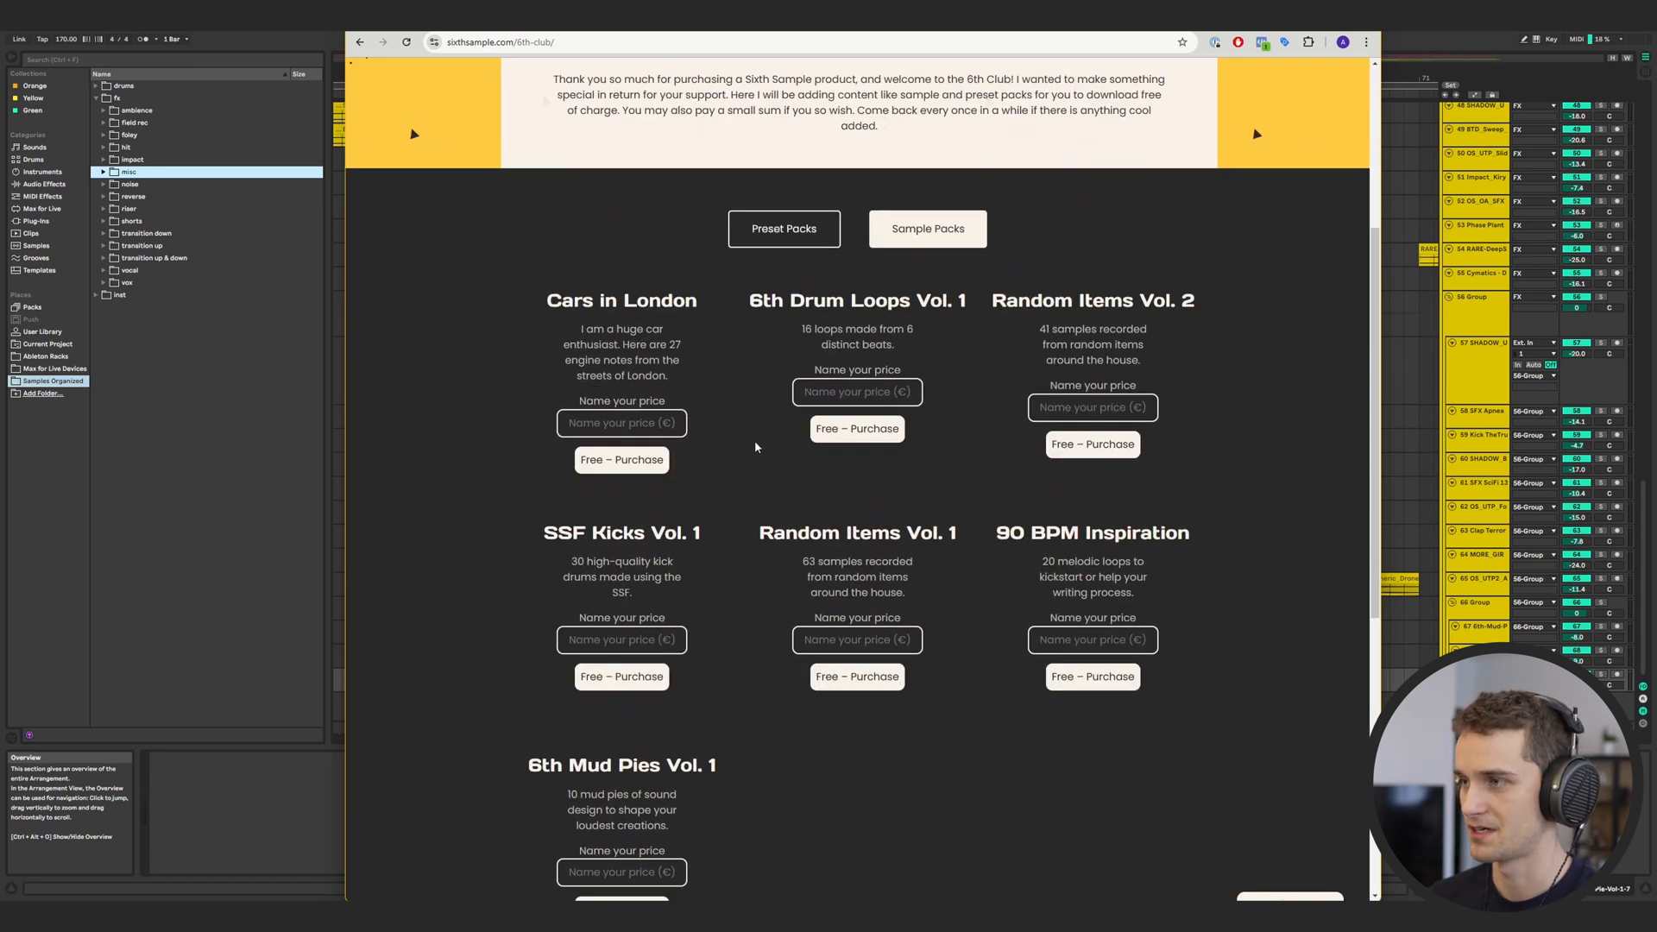
{"action": "scroll", "coordinate": [756, 447], "scroll_direction": "up", "scroll_amount": 3}
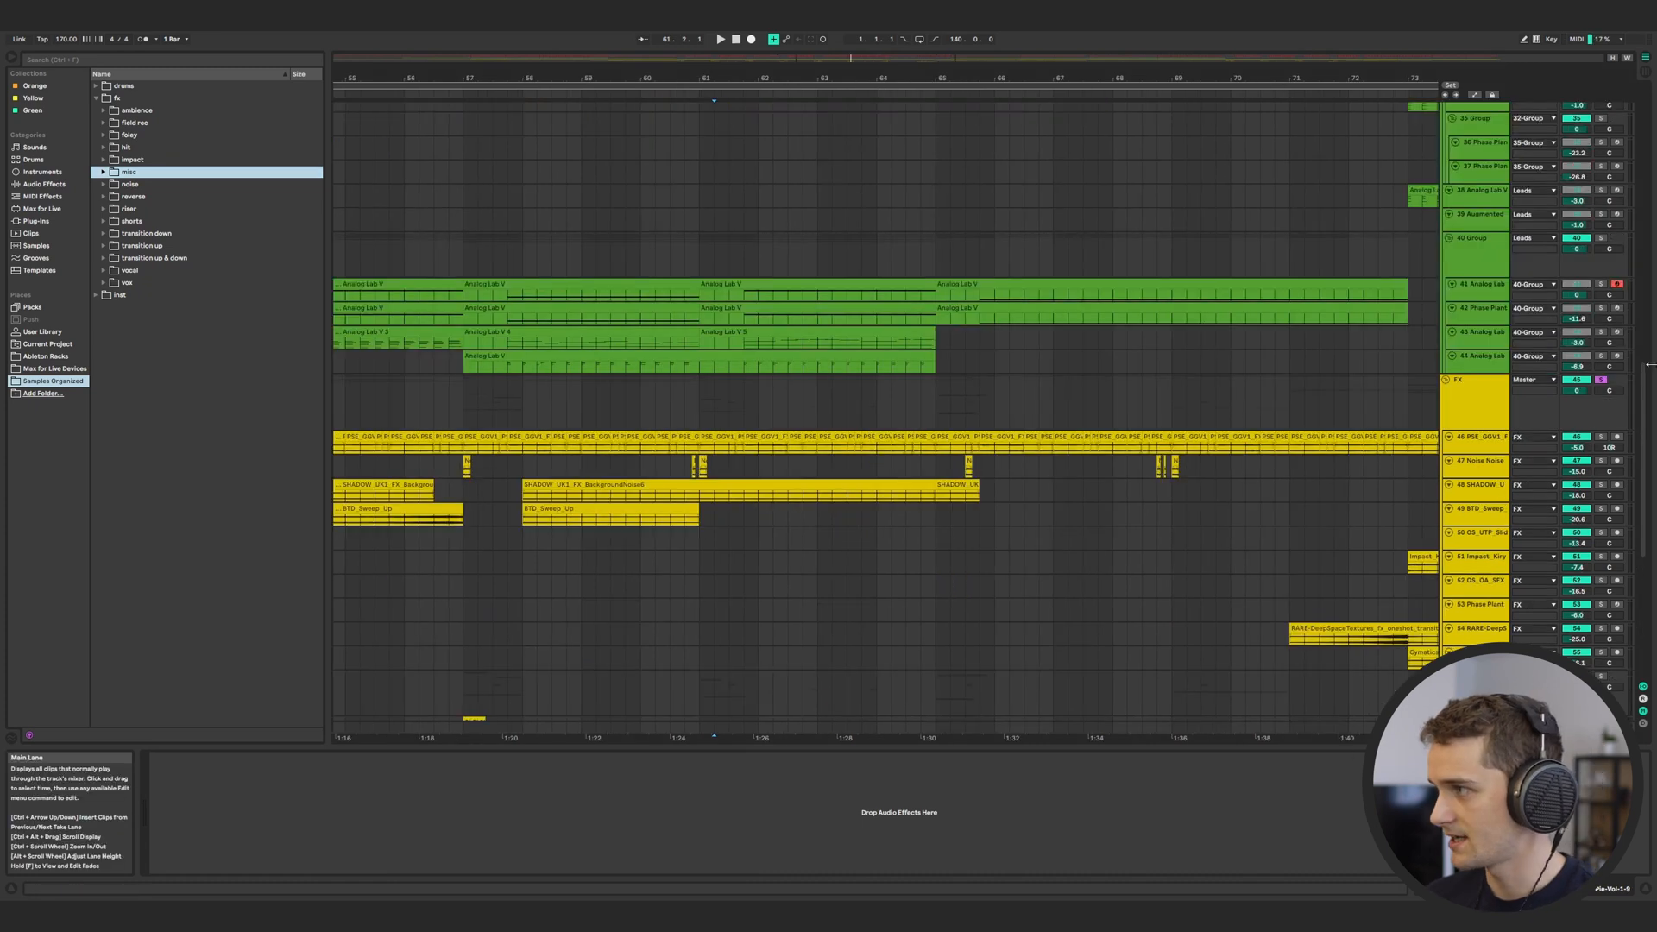
Return to Ableton Live's Drums group and play it from bar 41 while examining its percussion layers
{"action": "scroll", "coordinate": [927, 441], "scroll_direction": "up", "scroll_amount": 3}
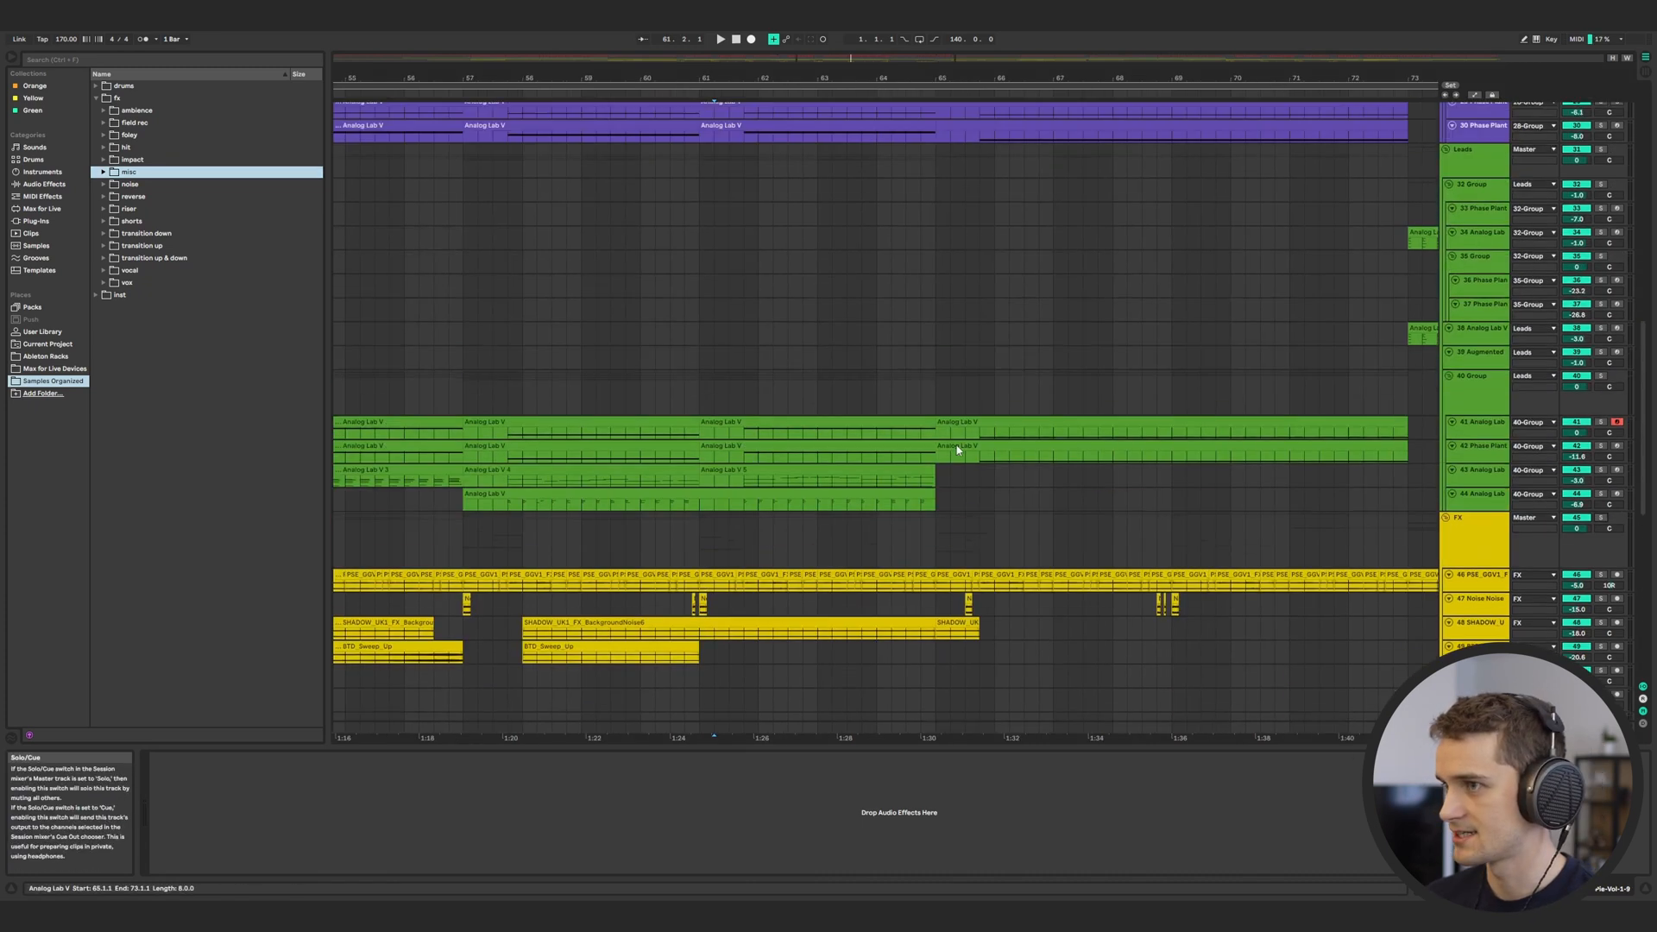
{"action": "scroll", "coordinate": [927, 441], "scroll_direction": "left", "scroll_amount": 3}
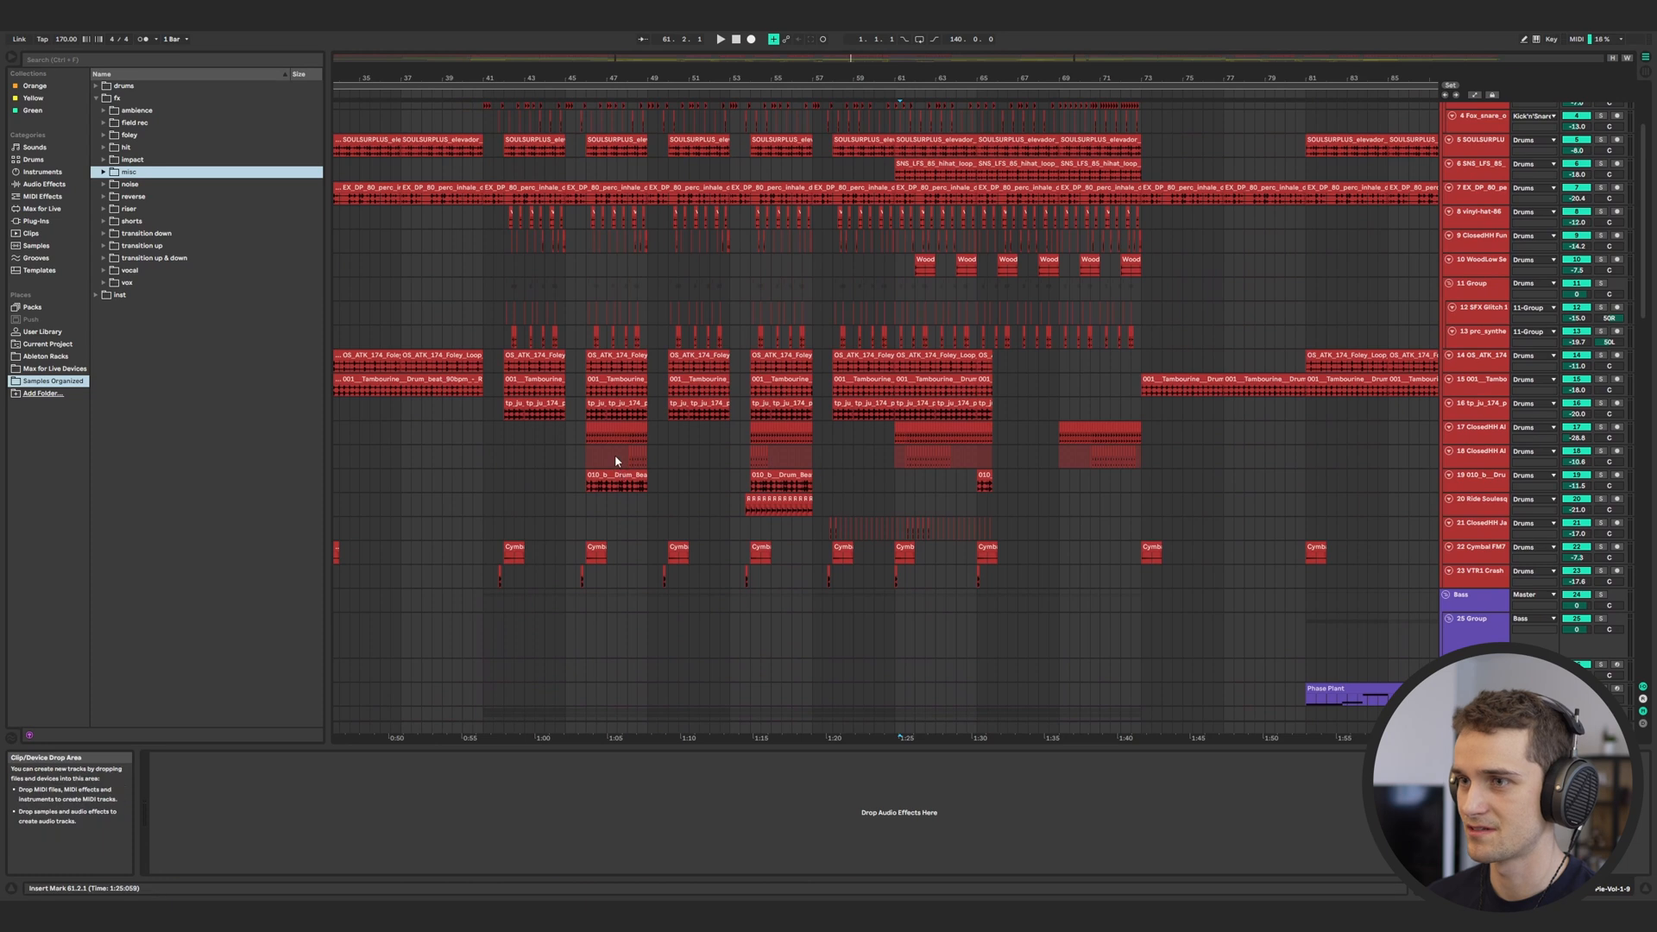
{"action": "scroll", "coordinate": [820, 427], "scroll_direction": "up", "scroll_amount": 3}
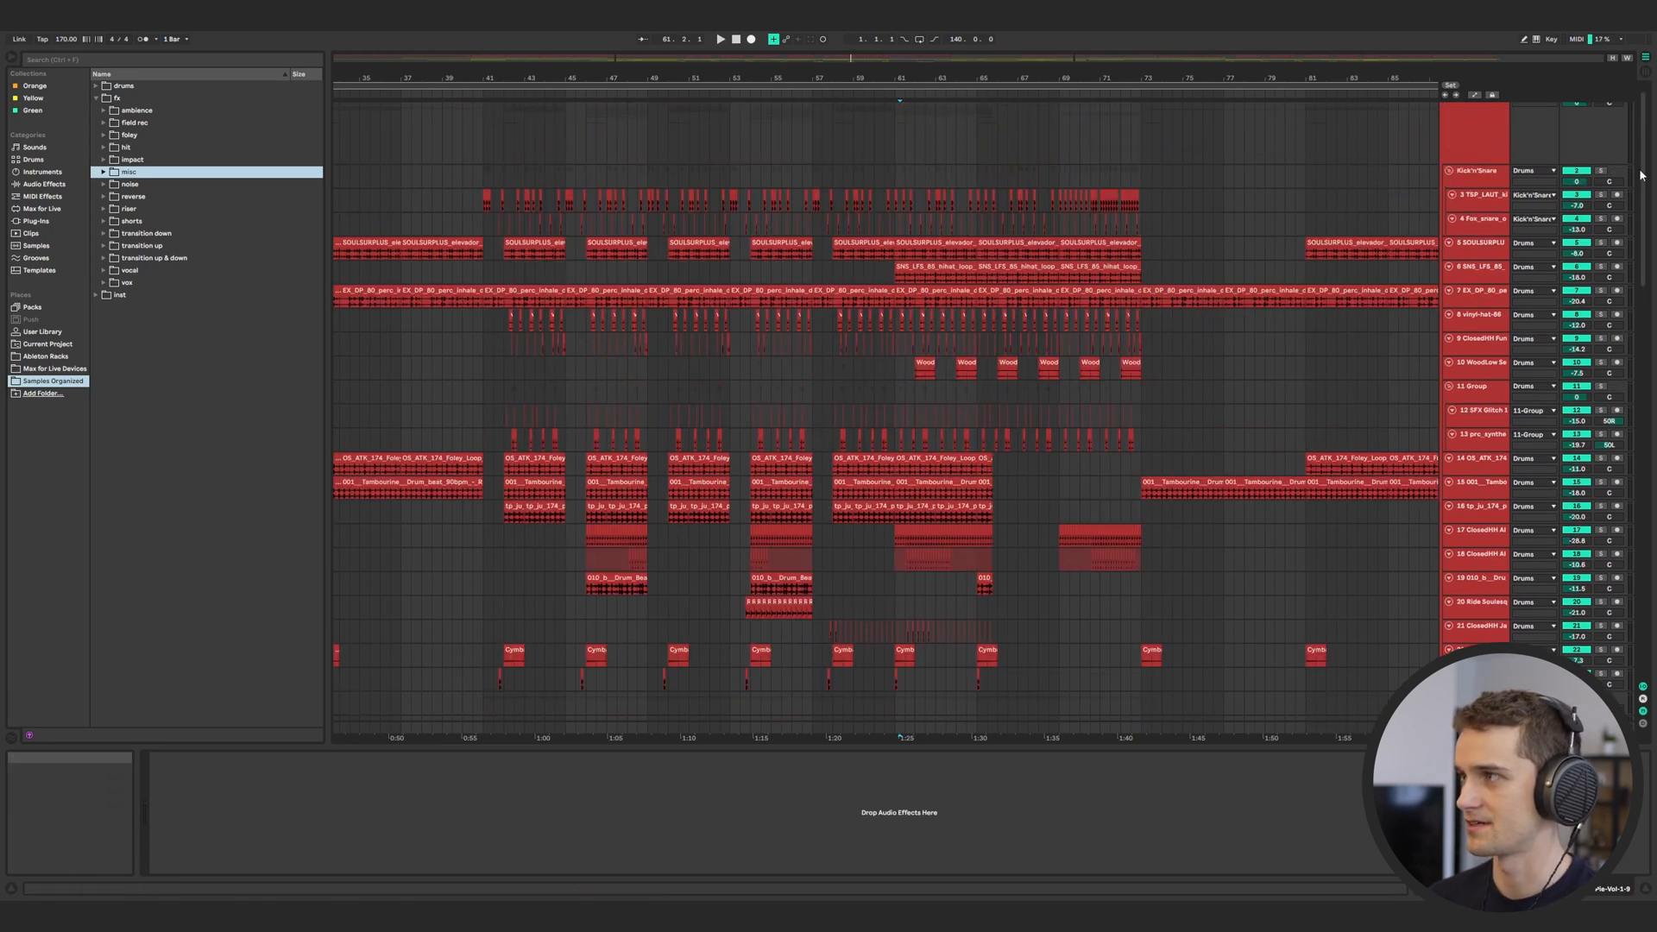
{"action": "scroll", "coordinate": [595, 358], "scroll_direction": "up", "scroll_amount": 1}
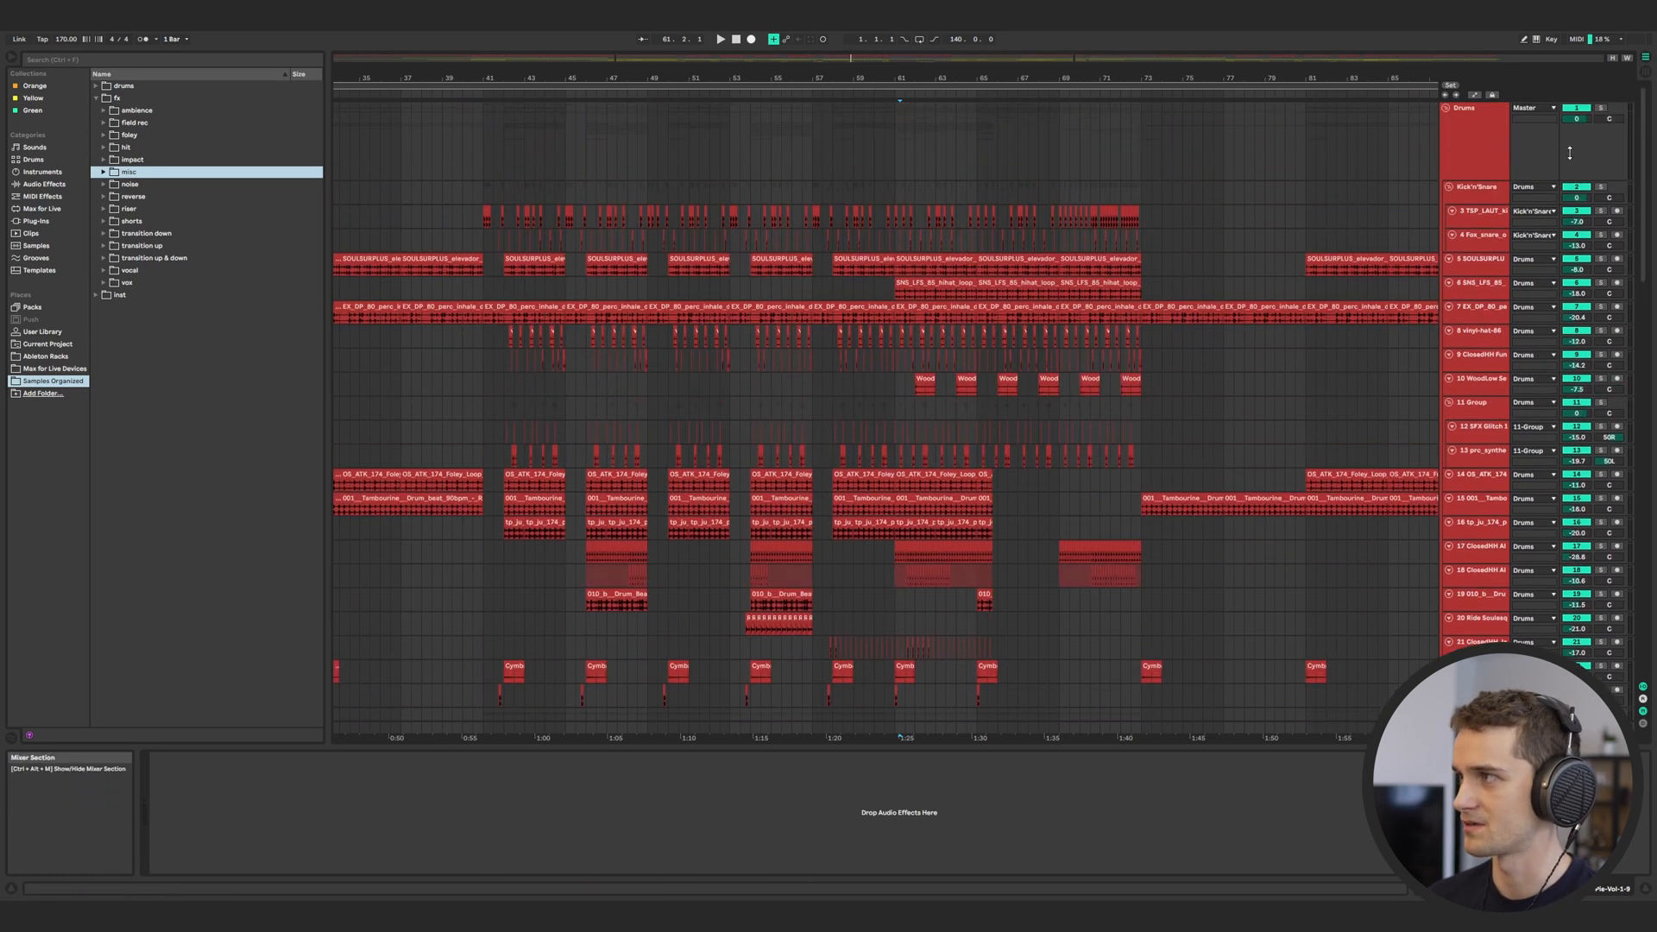
{"action": "left_click", "coordinate": [482, 142]}
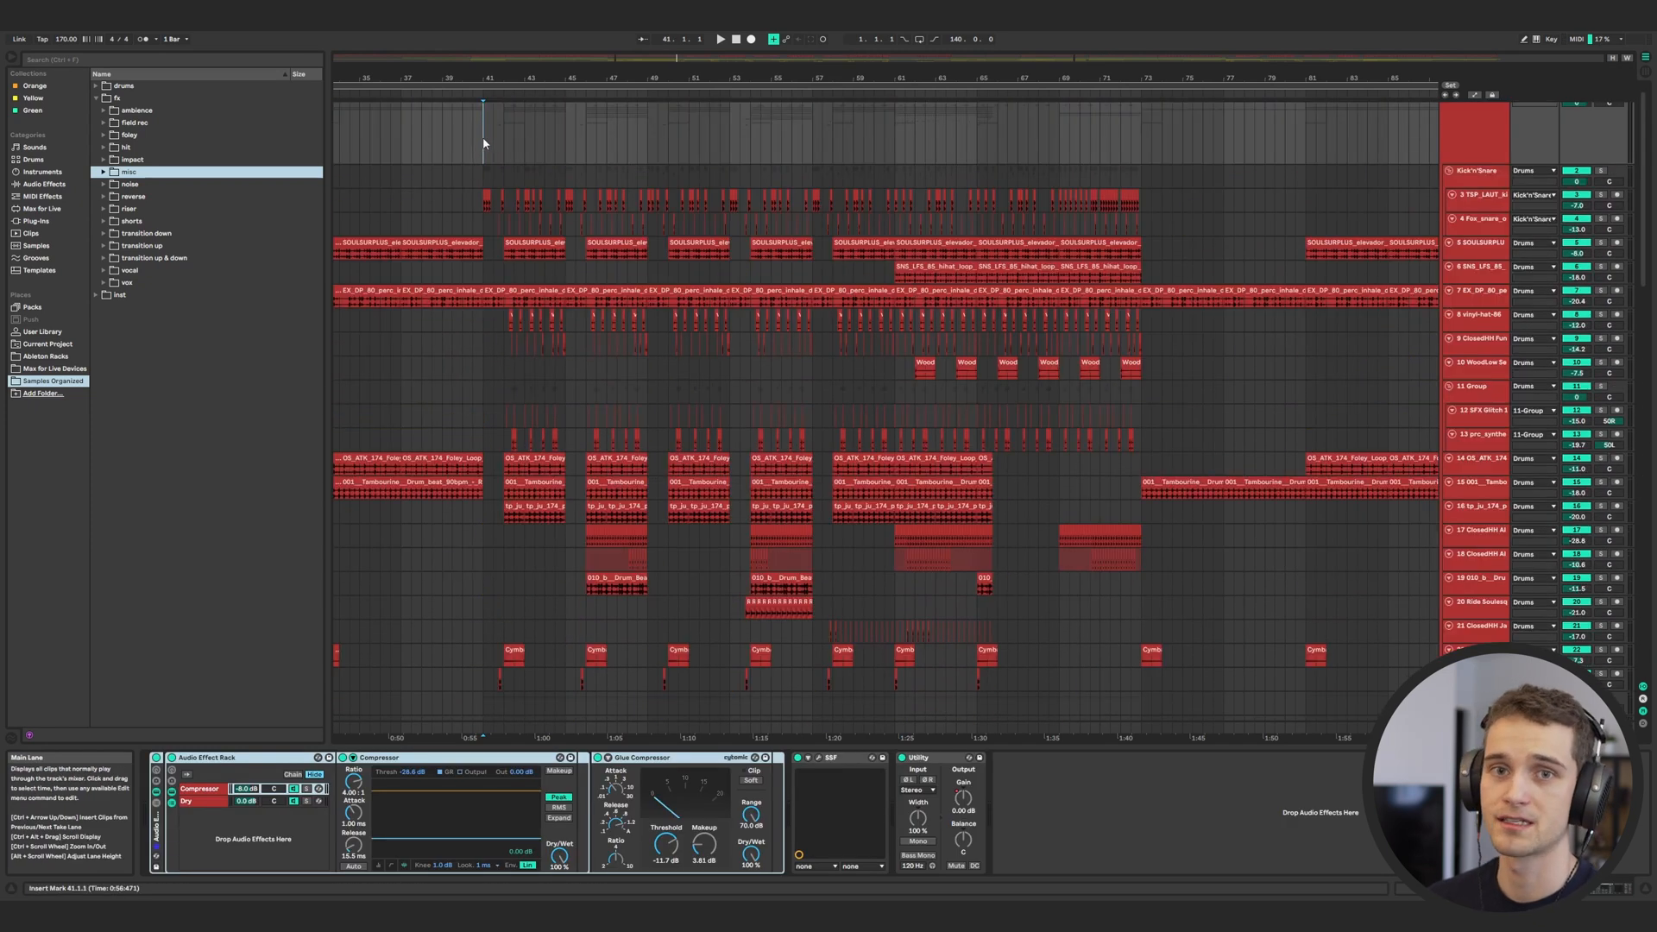
{"action": "key", "text": "space"}
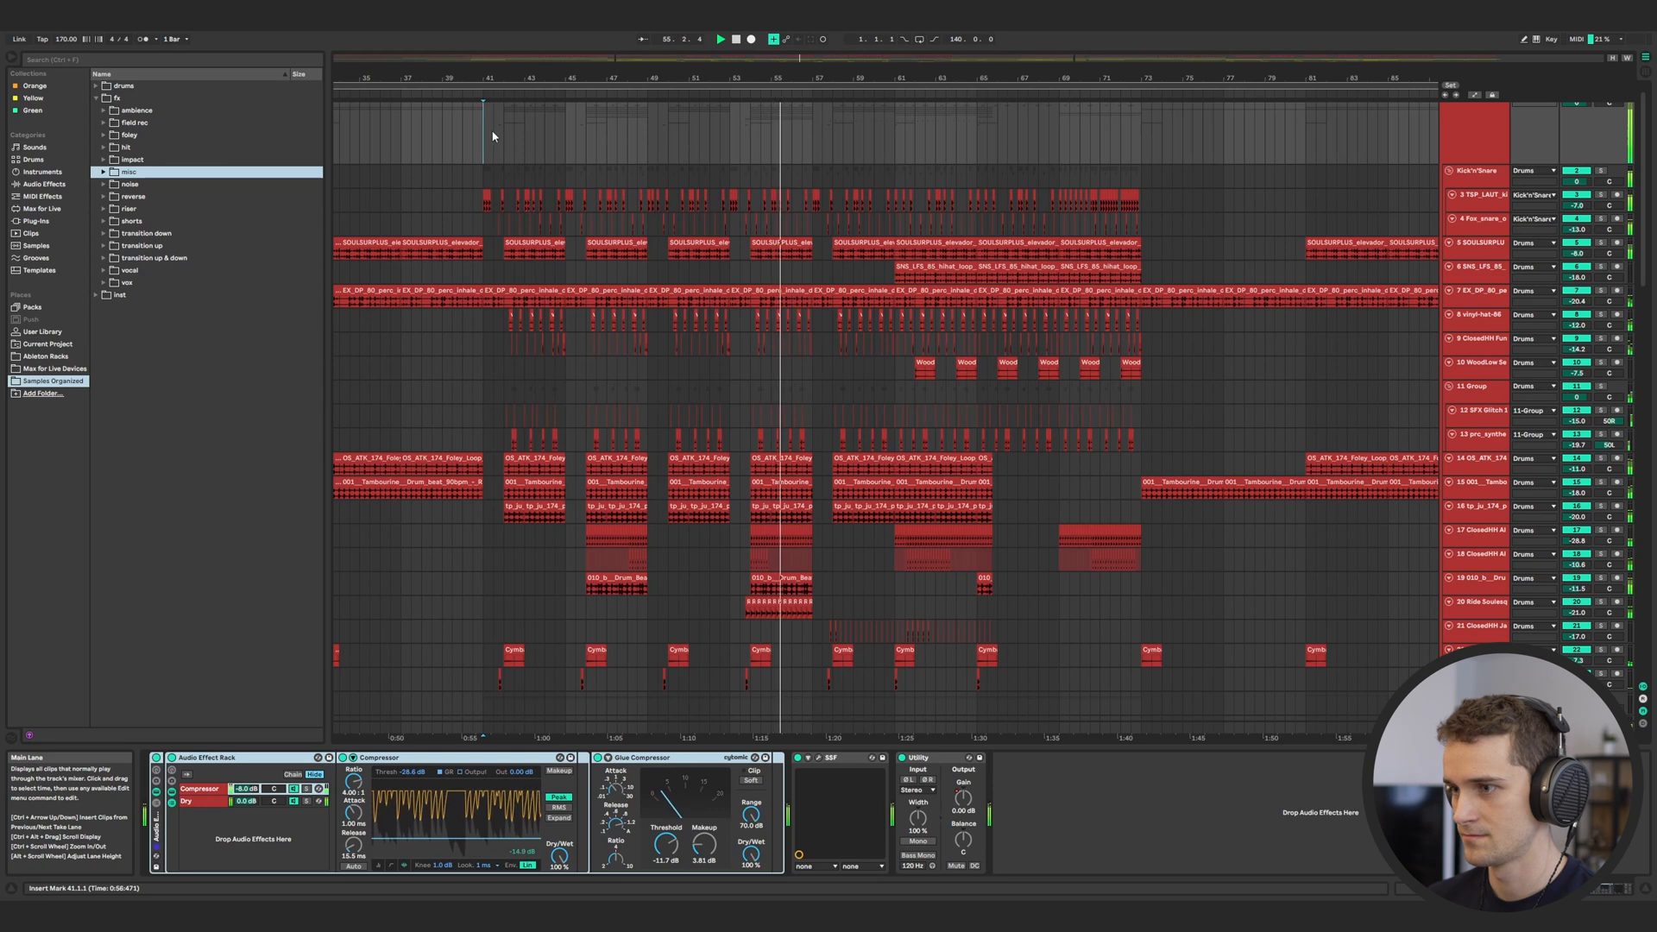
{"action": "scroll", "coordinate": [758, 198], "scroll_direction": "down", "scroll_amount": 3}
{"action": "scroll", "coordinate": [757, 198], "scroll_direction": "right", "scroll_amount": 3}
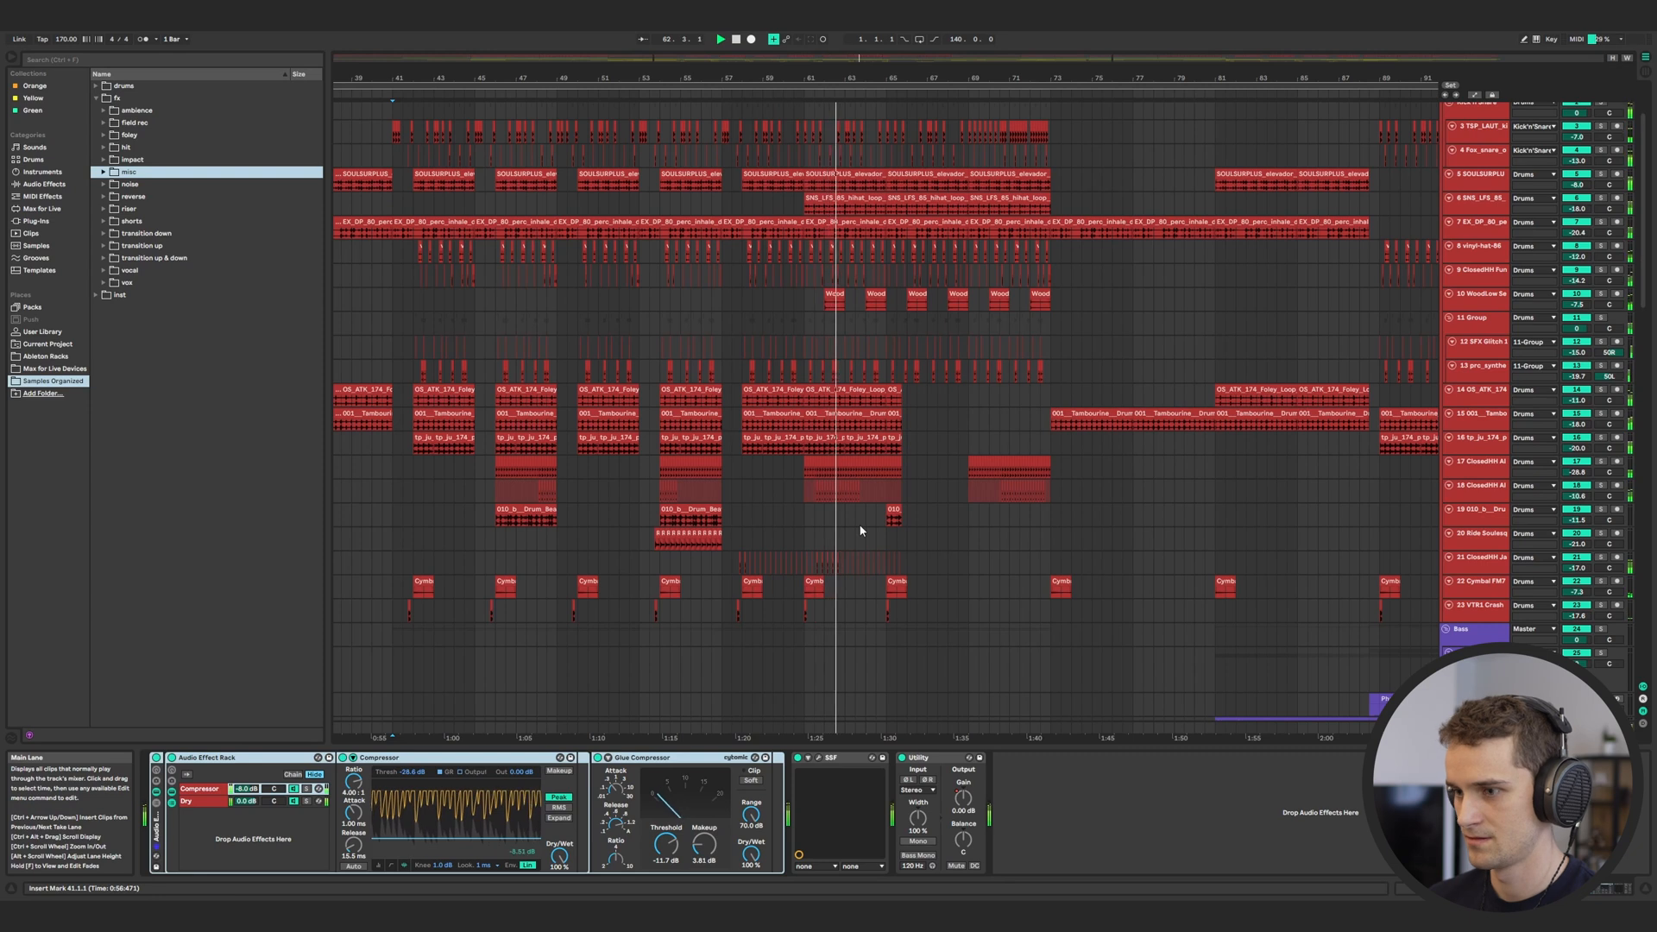
Locate the bass groups and play the soloed 25 Group from bar 29
{"action": "scroll", "coordinate": [1012, 505], "scroll_direction": "down", "scroll_amount": 10}
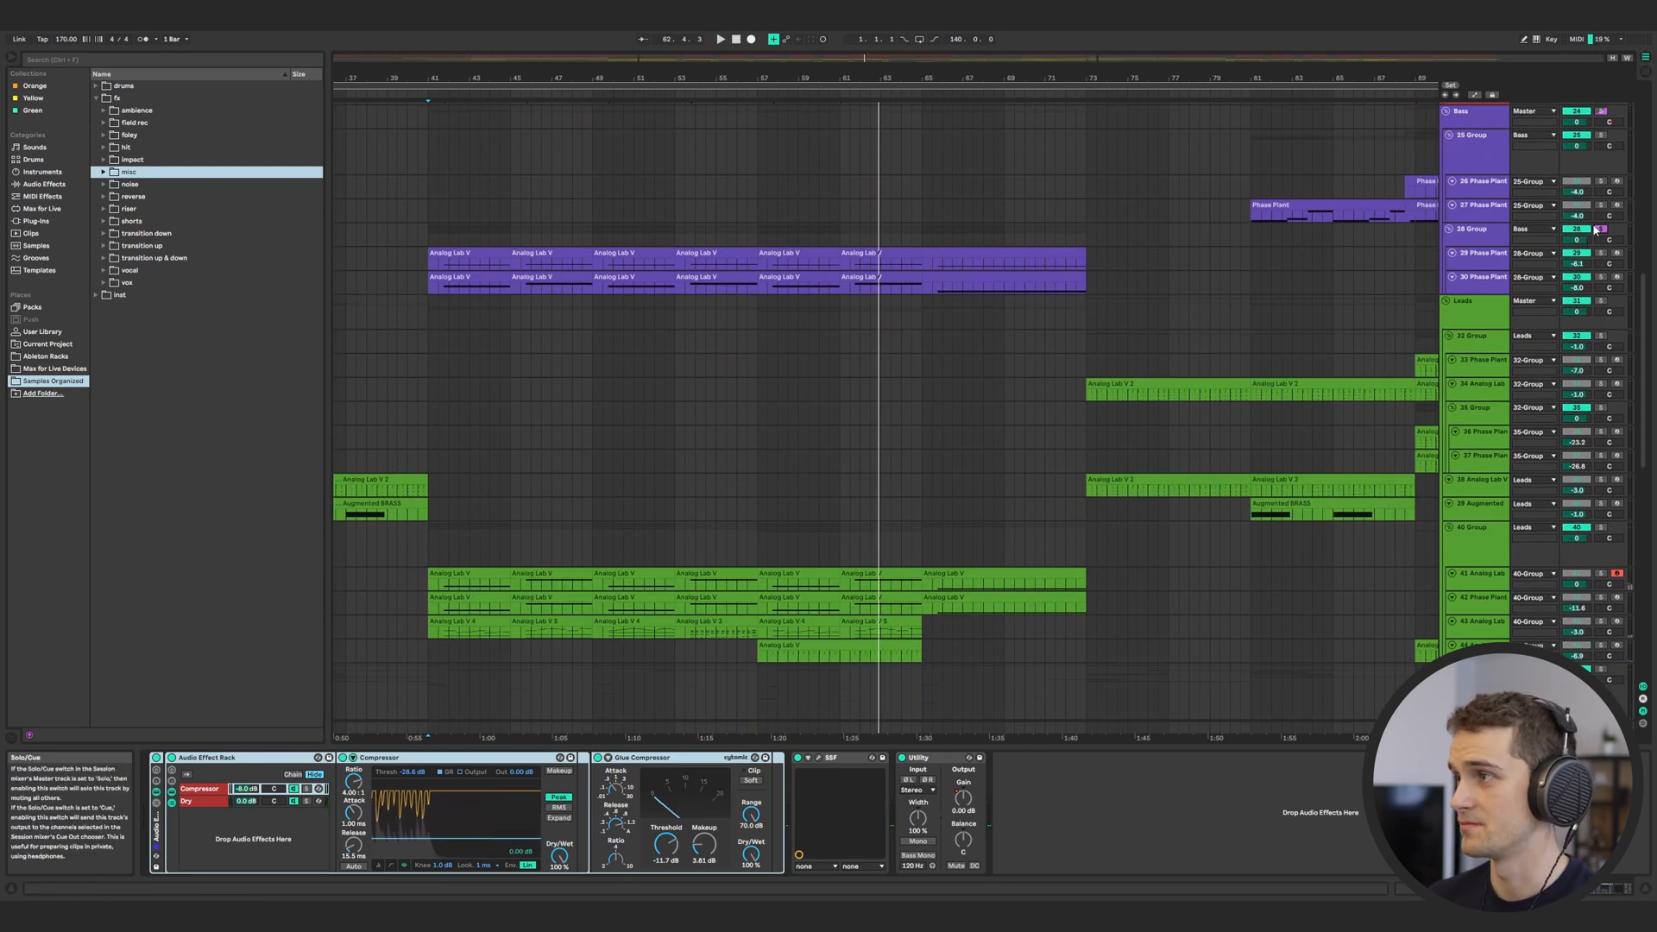
{"action": "left_click", "coordinate": [490, 243]}
{"action": "scroll", "coordinate": [516, 274], "scroll_direction": "left", "scroll_amount": 10}
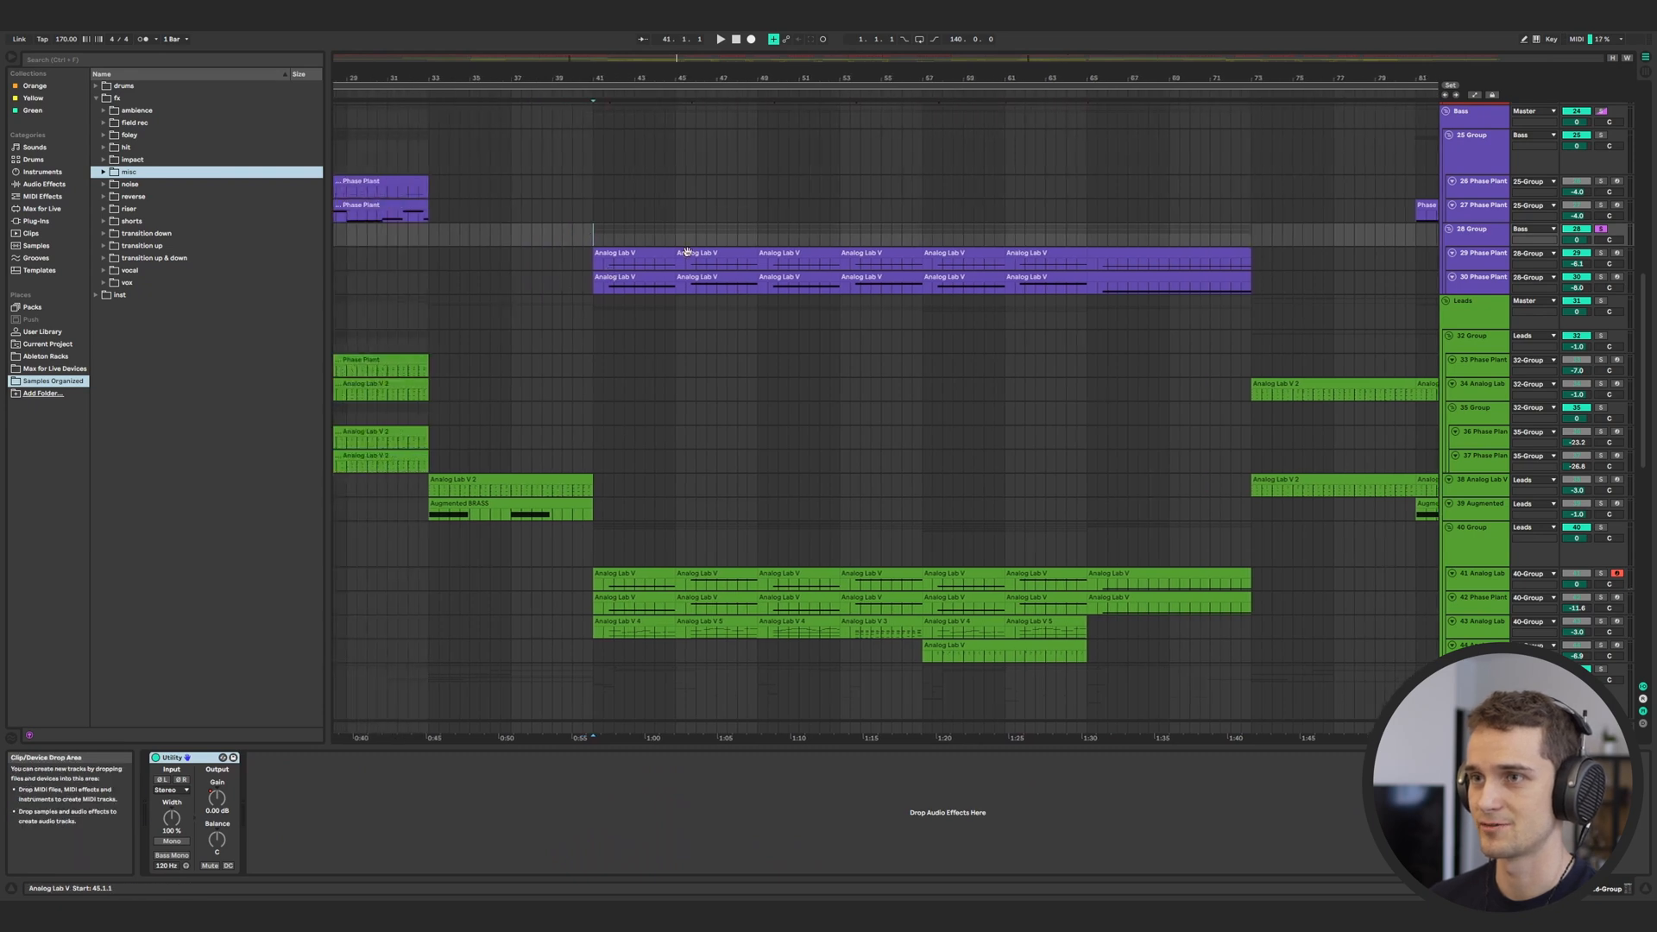
{"action": "left_click", "coordinate": [460, 202]}
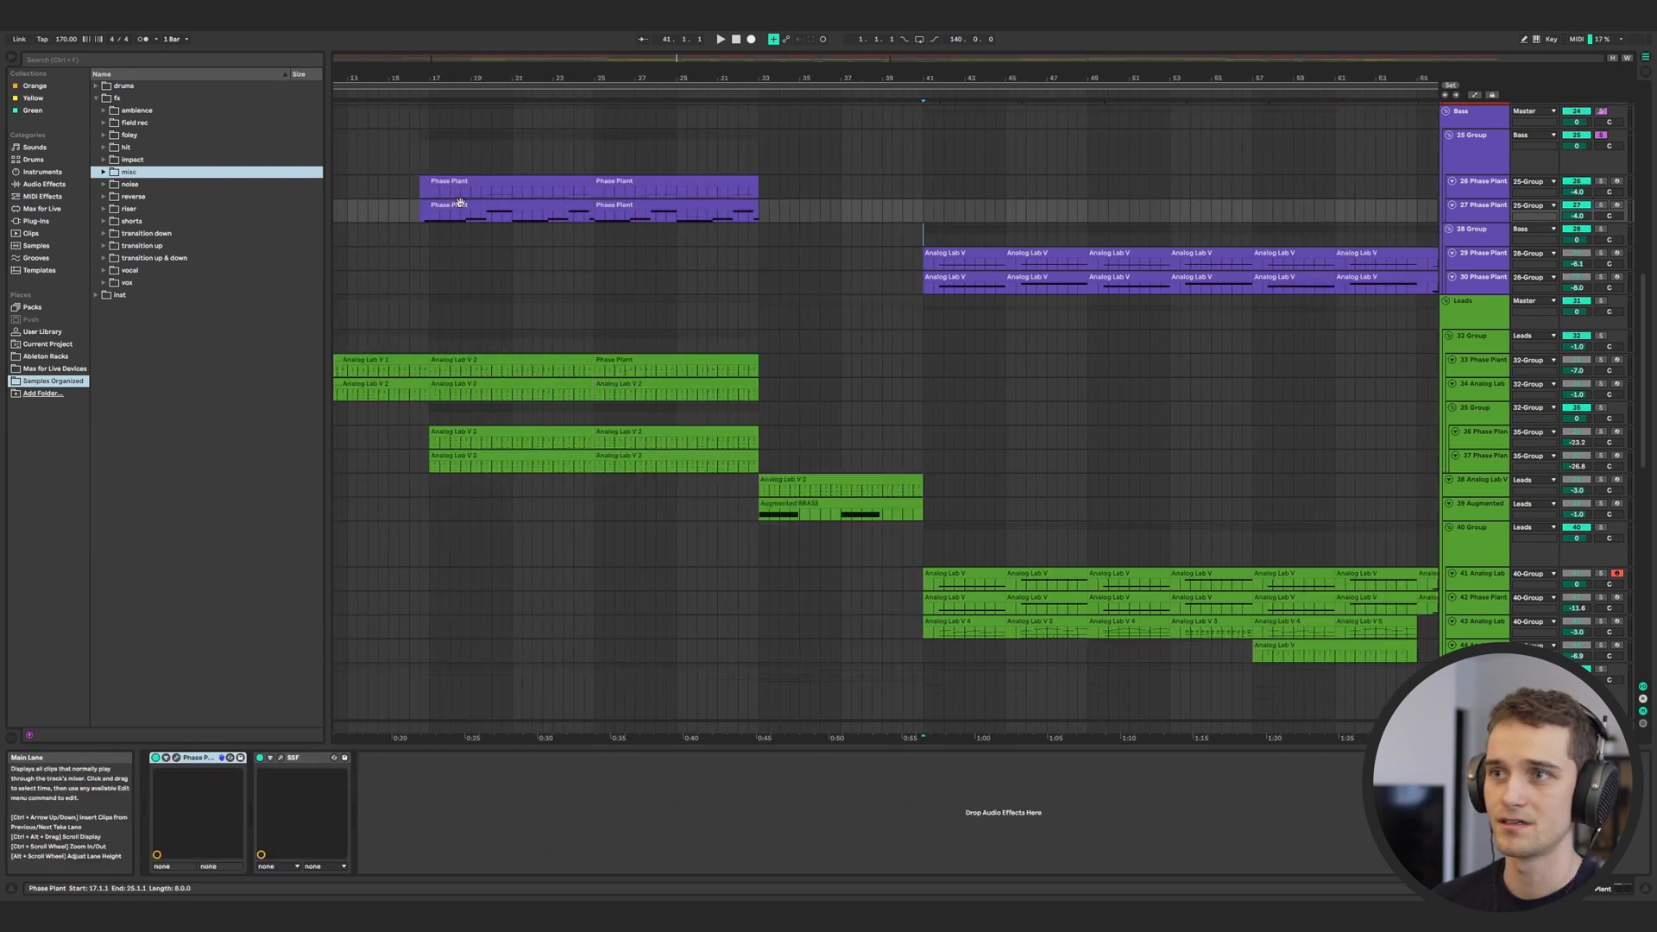
{"action": "left_click", "coordinate": [423, 154]}
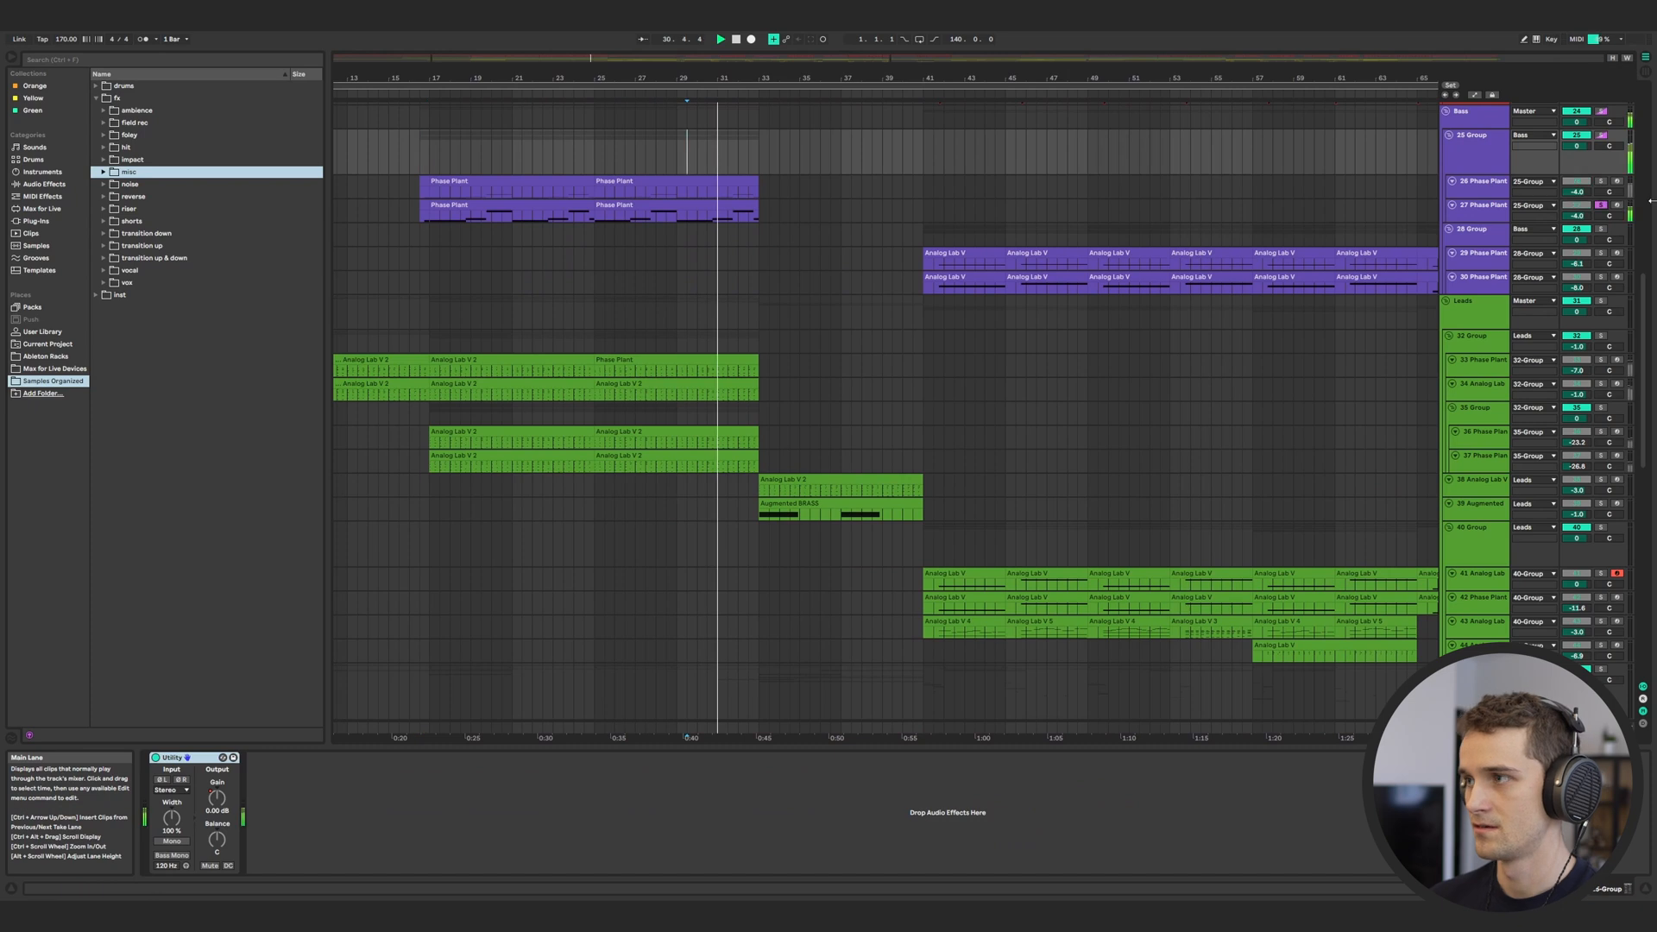
Open track 27's Phase Plant and examine its oscillators, sample layer, filters and effect lanes
{"action": "left_click", "coordinate": [687, 212]}
{"action": "left_click", "coordinate": [176, 759]}
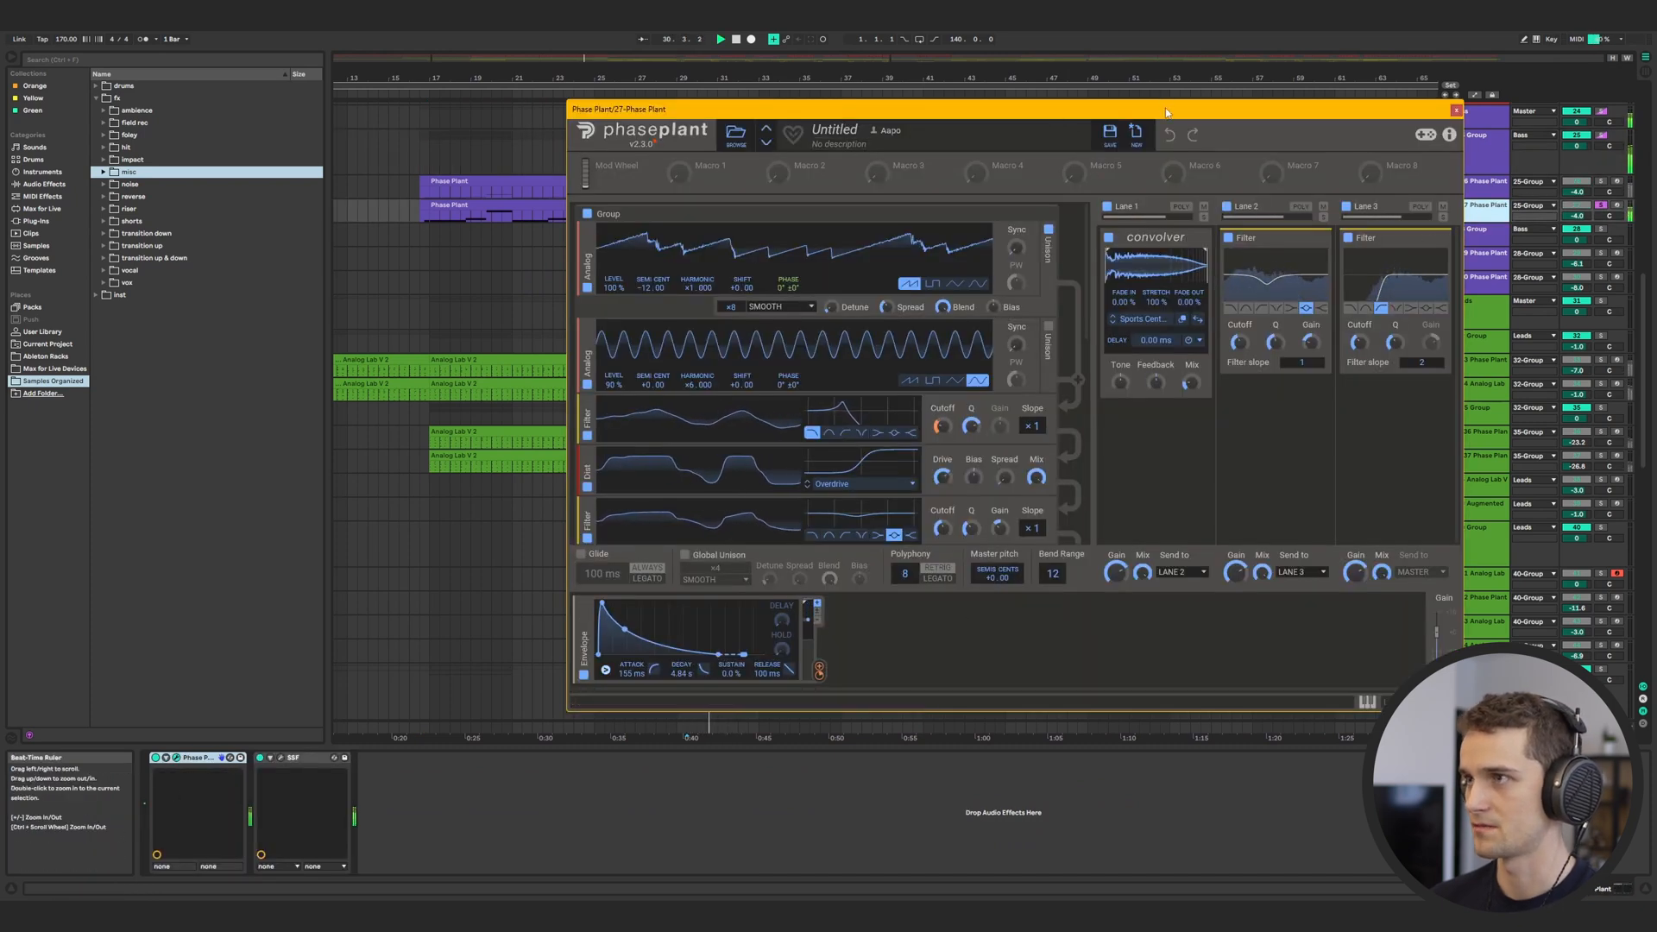
{"action": "left_click_drag", "start_coordinate": [1167, 107], "coordinate": [1048, 120]}
{"action": "scroll", "coordinate": [809, 320], "scroll_direction": "down", "scroll_amount": 5}
{"action": "scroll", "coordinate": [808, 316], "scroll_direction": "up", "scroll_amount": 5}
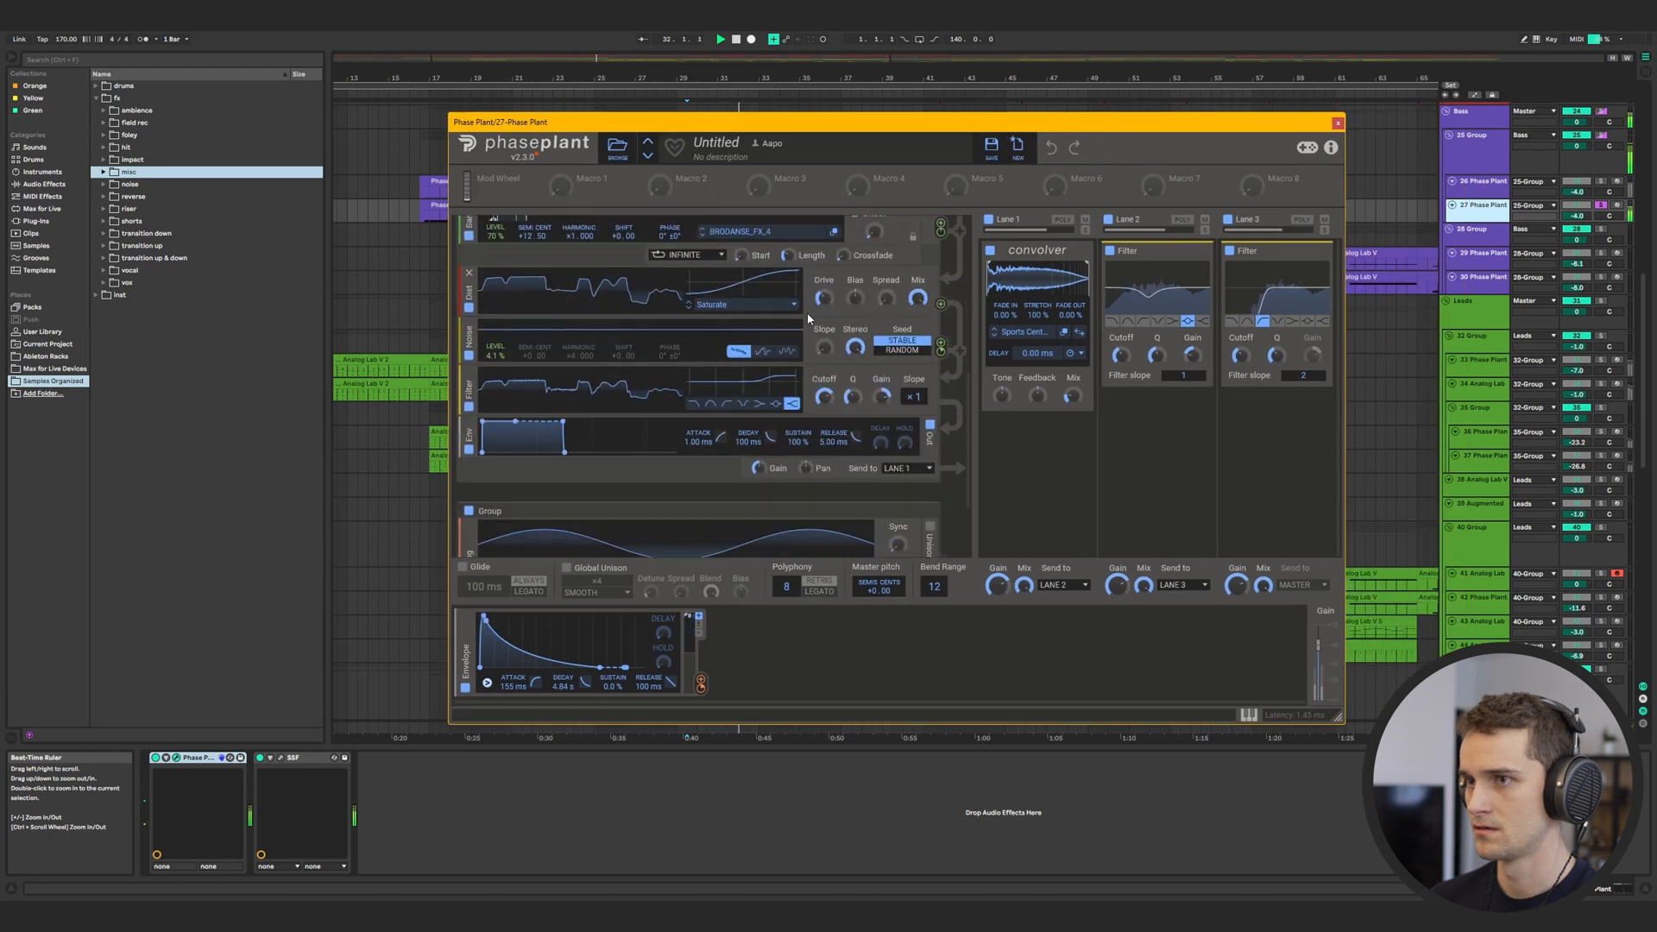
Play the soloed 28 Group bass from bar 41
{"action": "left_click", "coordinate": [923, 235]}
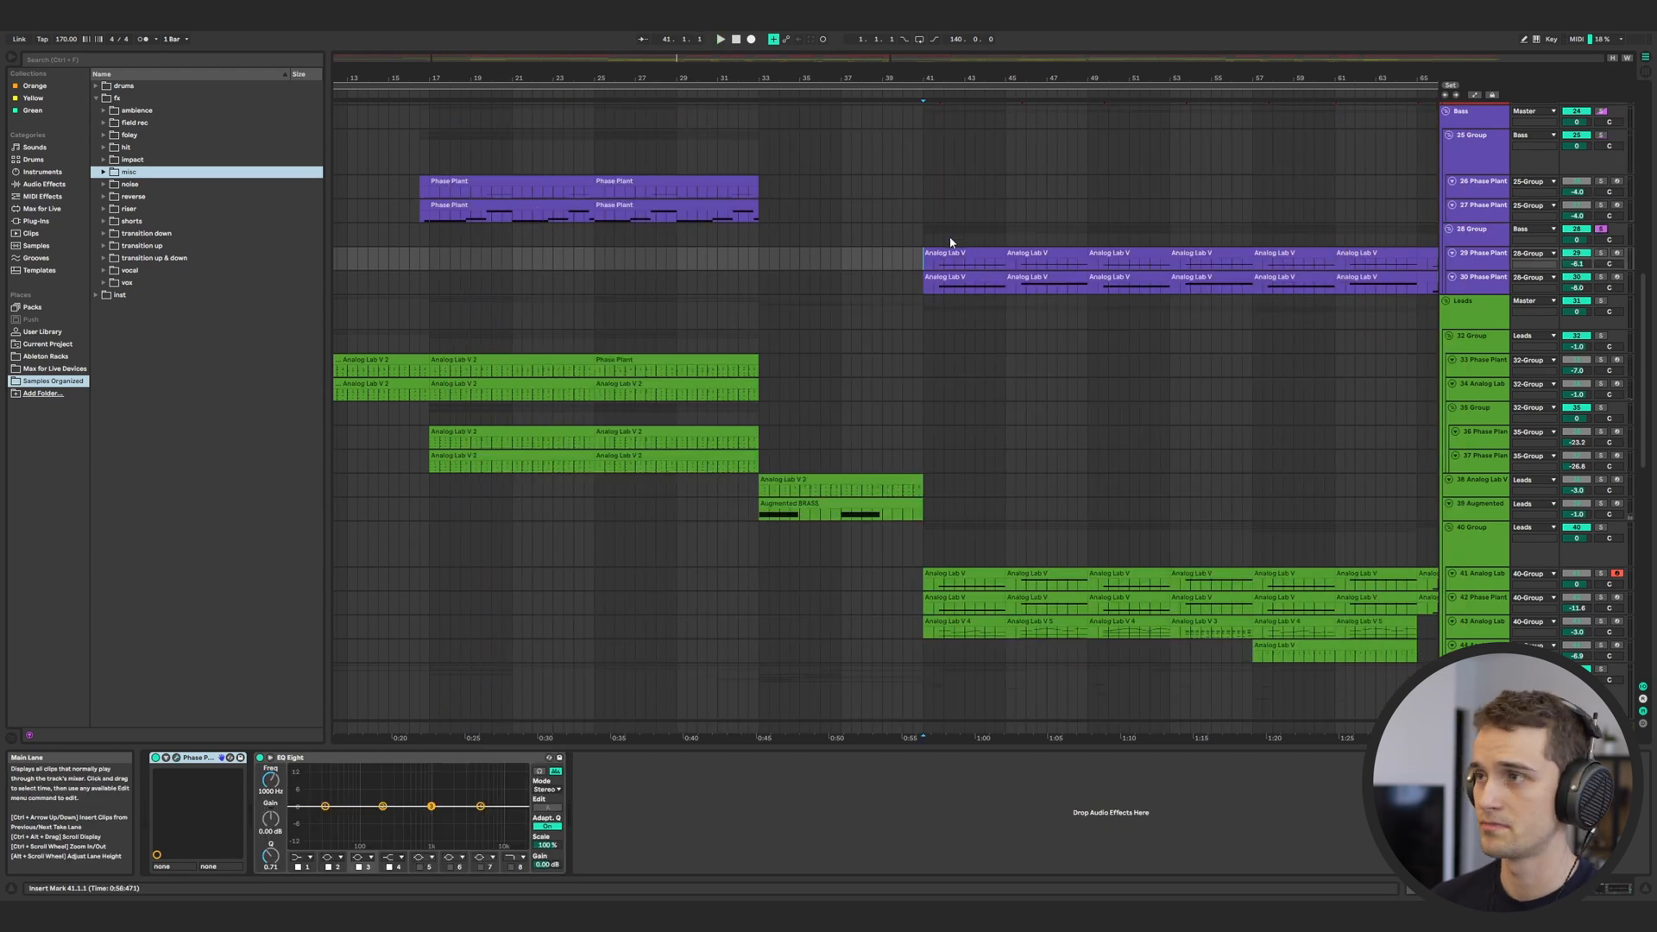
{"action": "left_click", "coordinate": [910, 238]}
{"action": "key", "text": "space"}
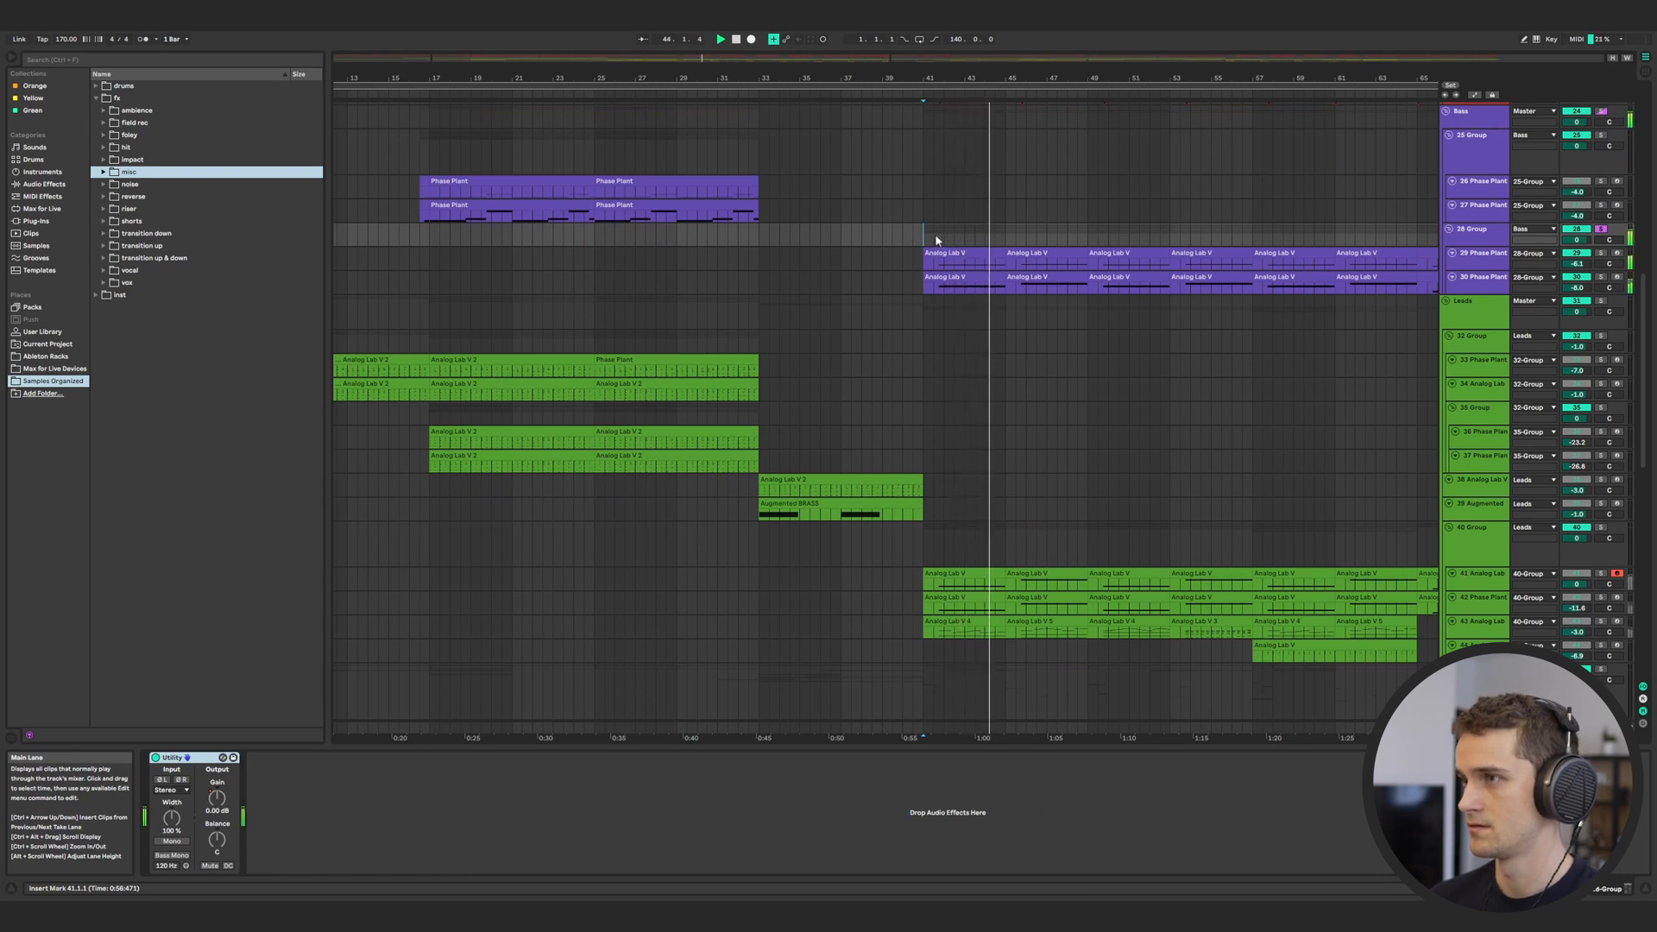
{"action": "scroll", "coordinate": [930, 457], "scroll_direction": "down", "scroll_amount": 1}
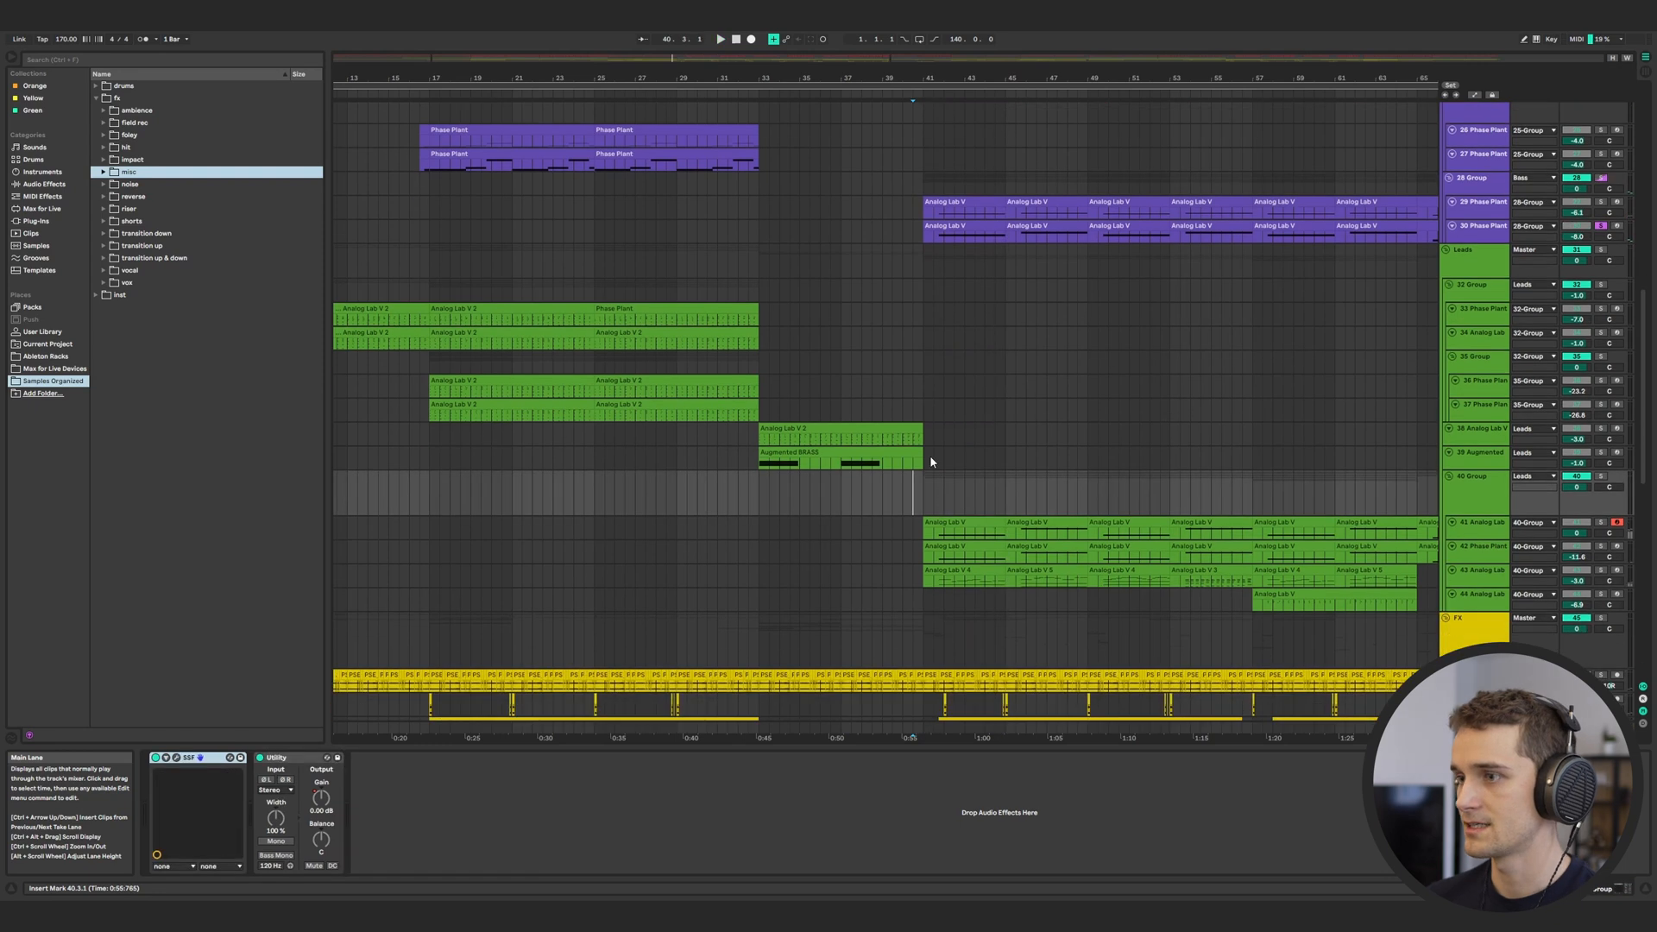
Solo 40 Group with lead tracks 41 and 42, and play them from bar 41
{"action": "left_click", "coordinate": [924, 495]}
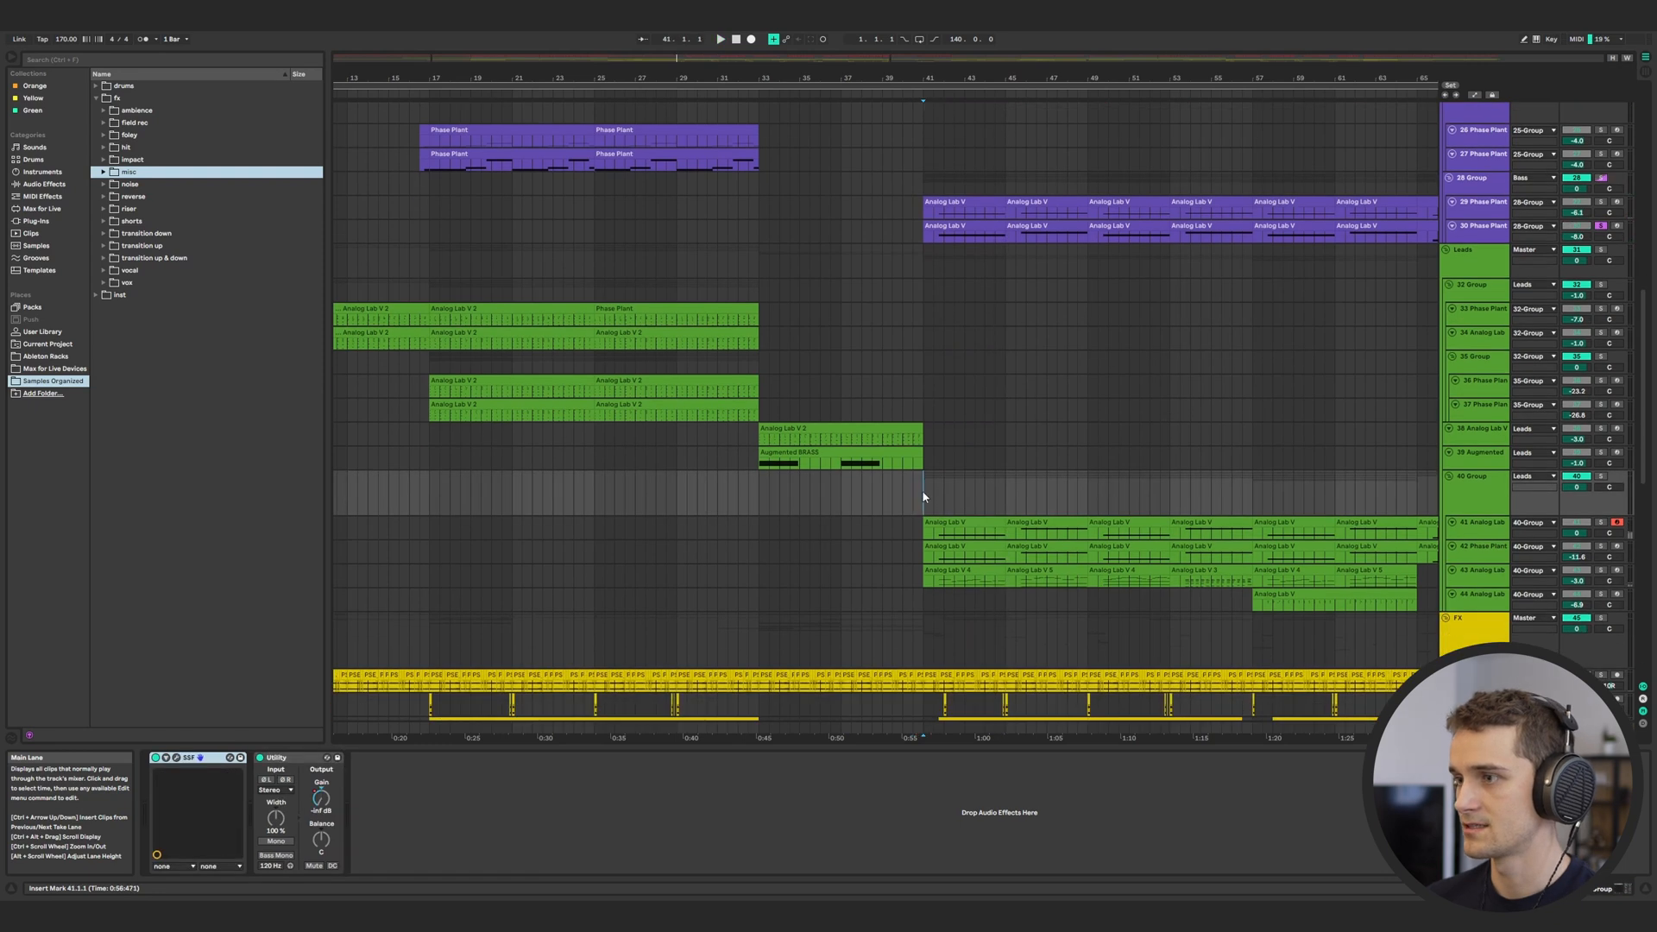
{"action": "scroll", "coordinate": [1174, 551], "scroll_direction": "down", "scroll_amount": 1}
{"action": "scroll", "coordinate": [1185, 553], "scroll_direction": "right", "scroll_amount": 2}
{"action": "left_click", "coordinate": [1601, 425]}
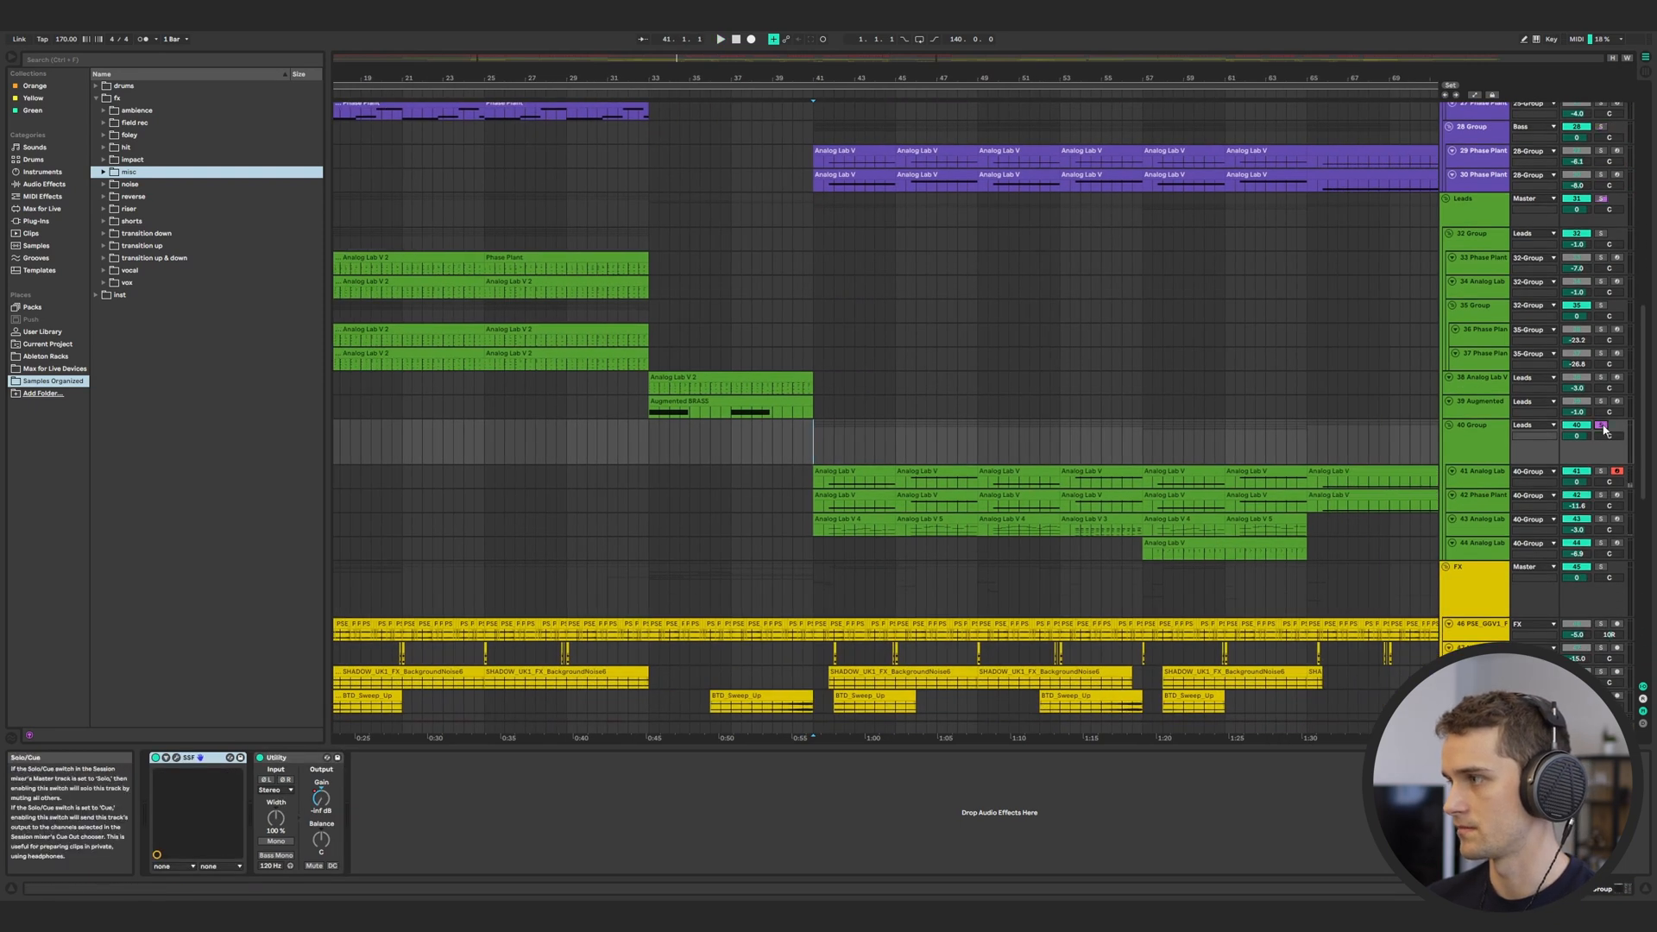
{"action": "left_click", "coordinate": [1602, 472]}
{"action": "left_click", "coordinate": [1601, 496]}
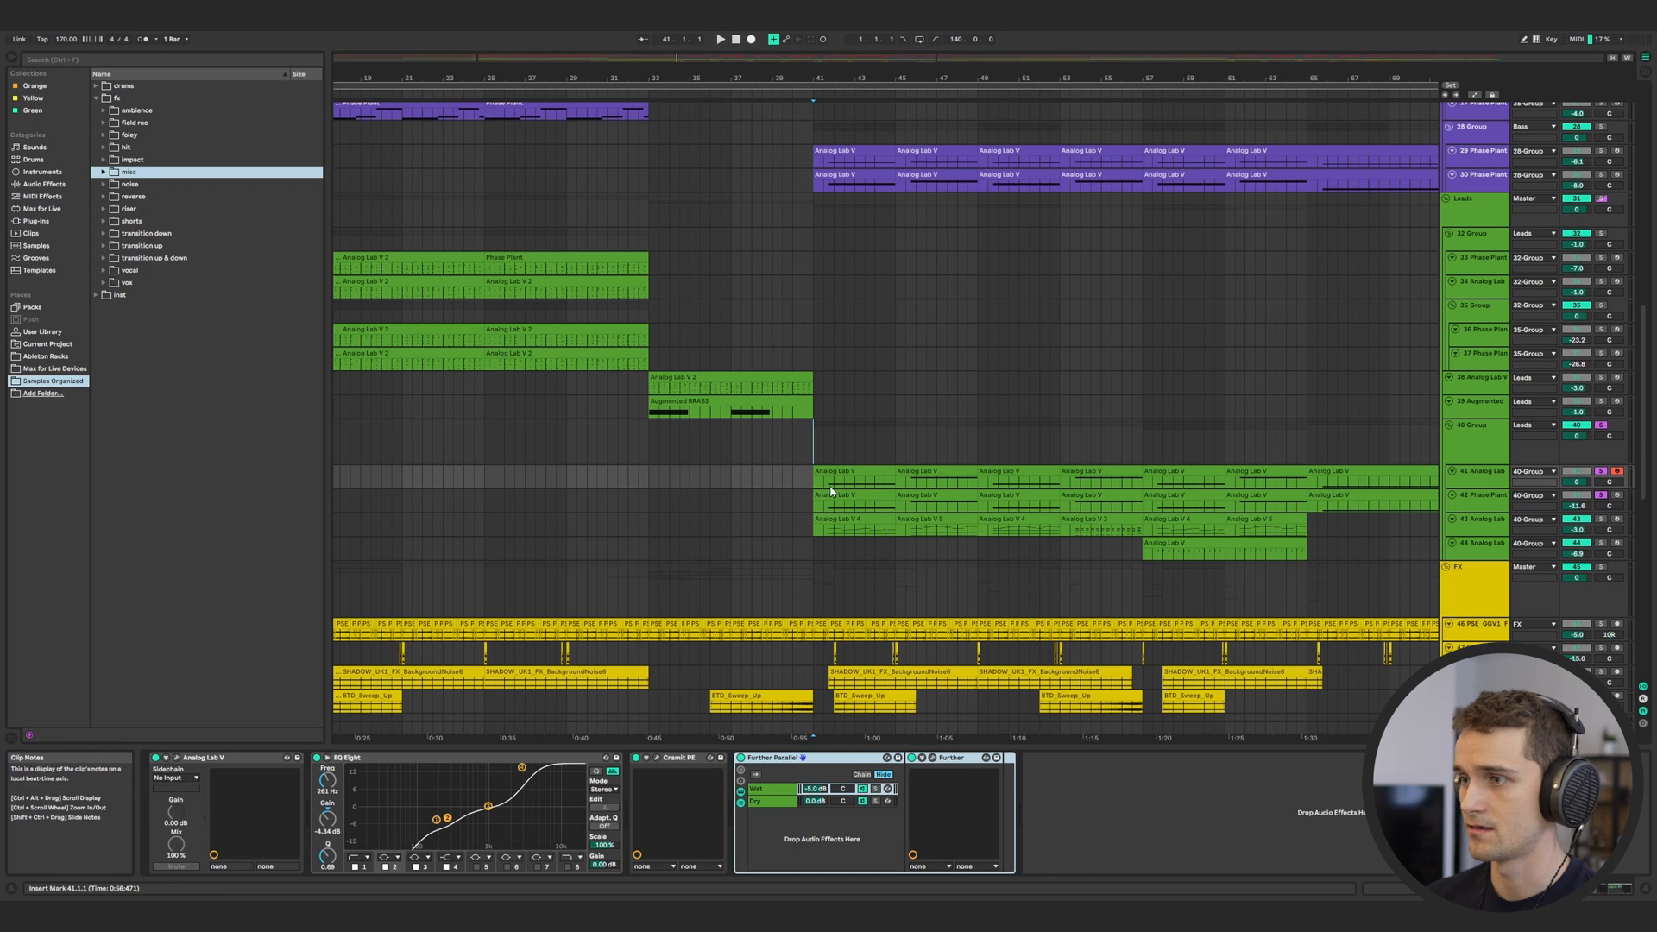
{"action": "key", "text": "space"}
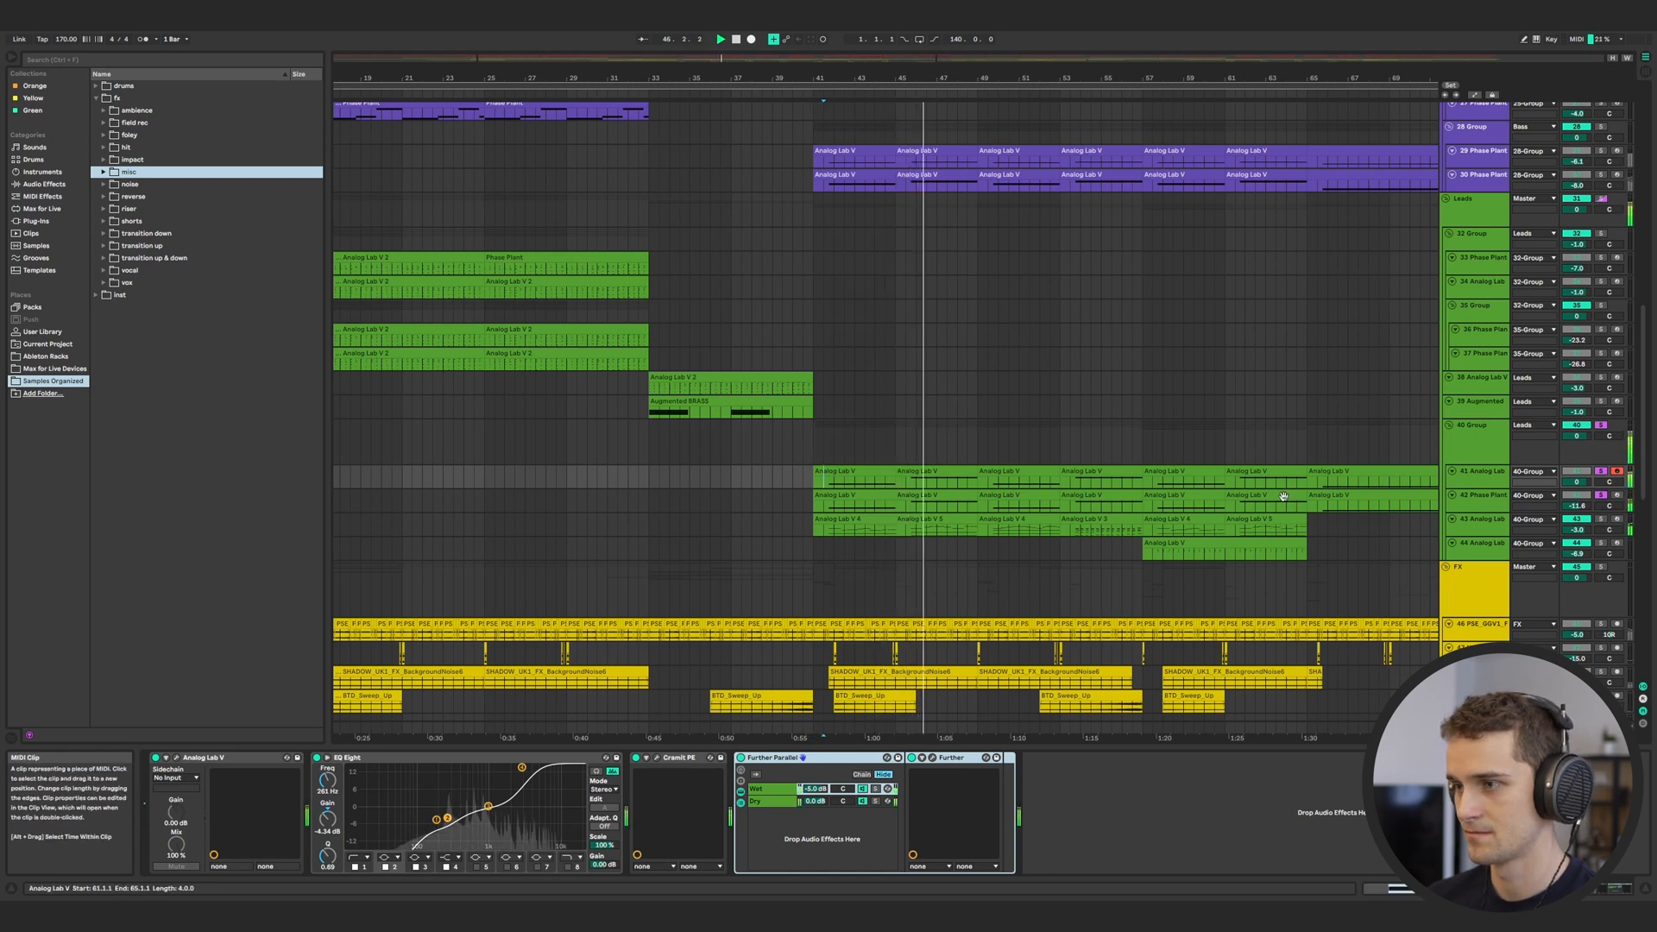
Stop playback, solo only track 42 within 40 Group, and open its Phase Plant patch to examine the synth settings
{"action": "left_click", "coordinate": [1485, 480]}
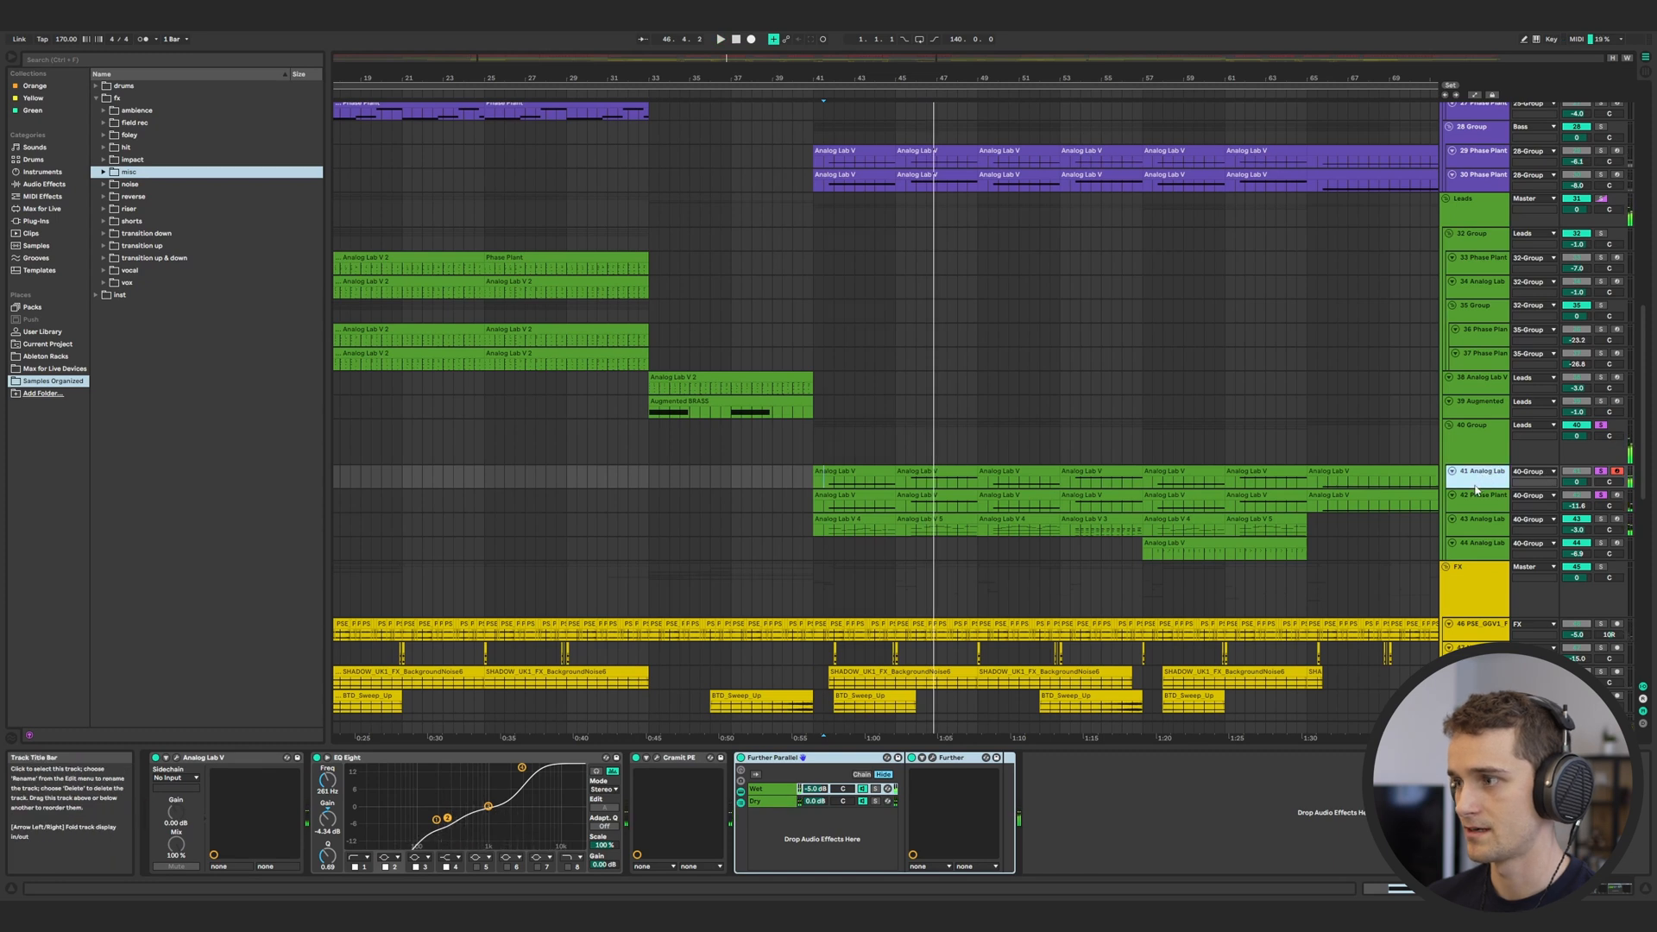
{"action": "left_click", "coordinate": [1601, 426]}
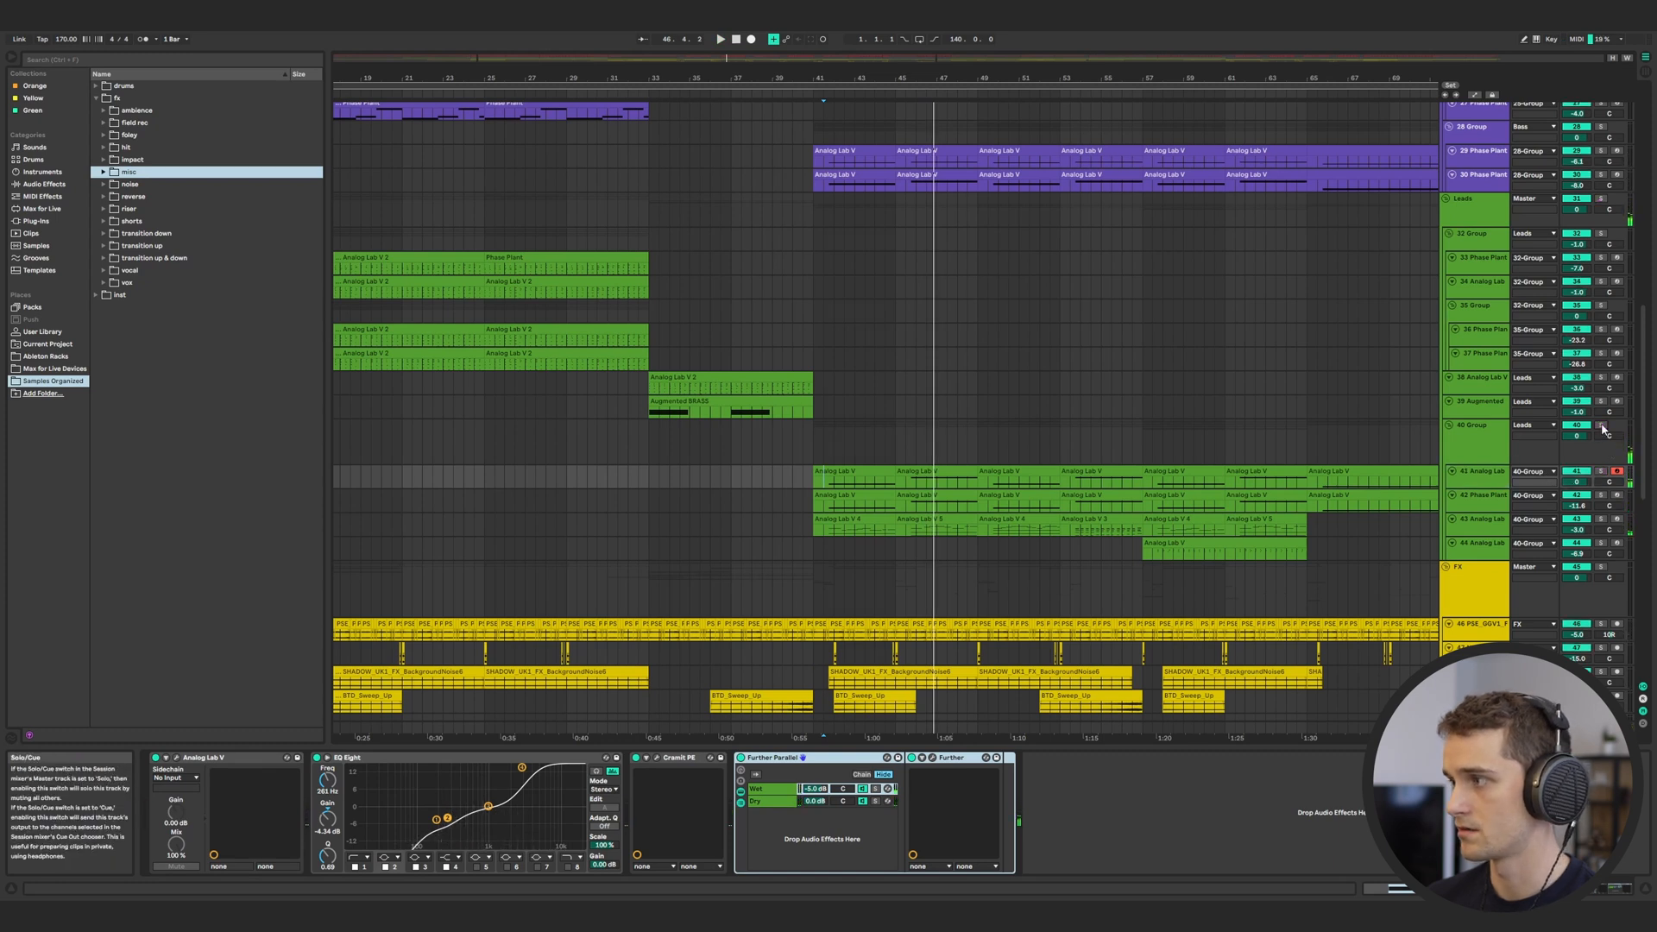
{"action": "left_click", "coordinate": [1471, 500]}
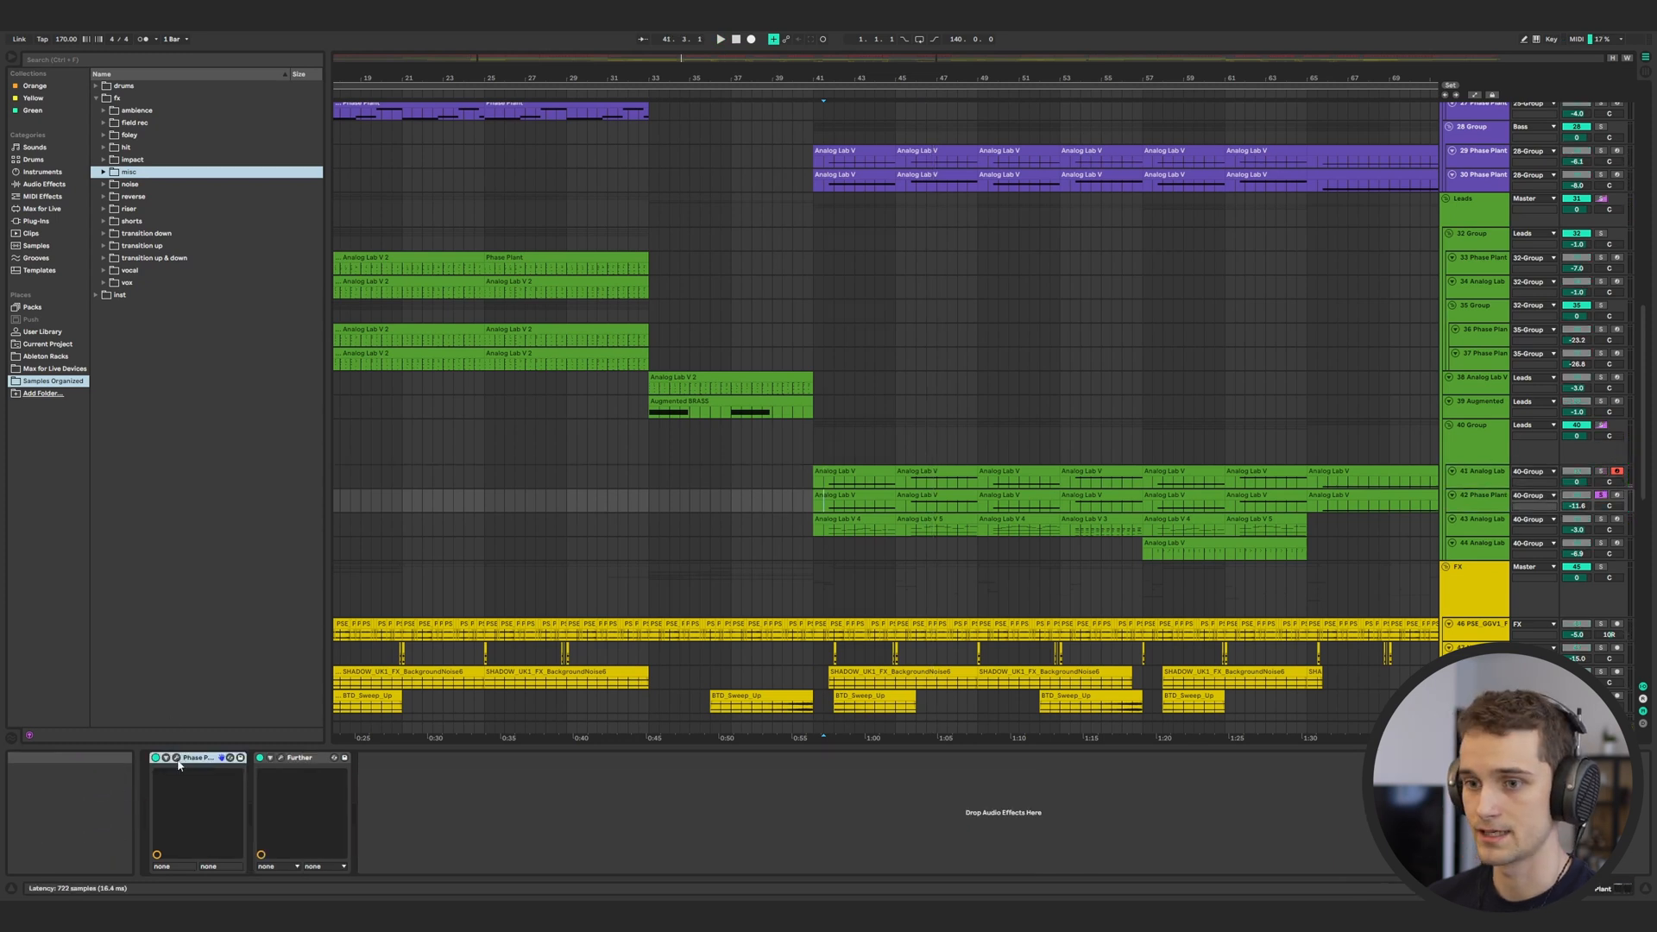
{"action": "left_click", "coordinate": [177, 760]}
{"action": "left_click_drag", "start_coordinate": [967, 247], "coordinate": [444, 246]}
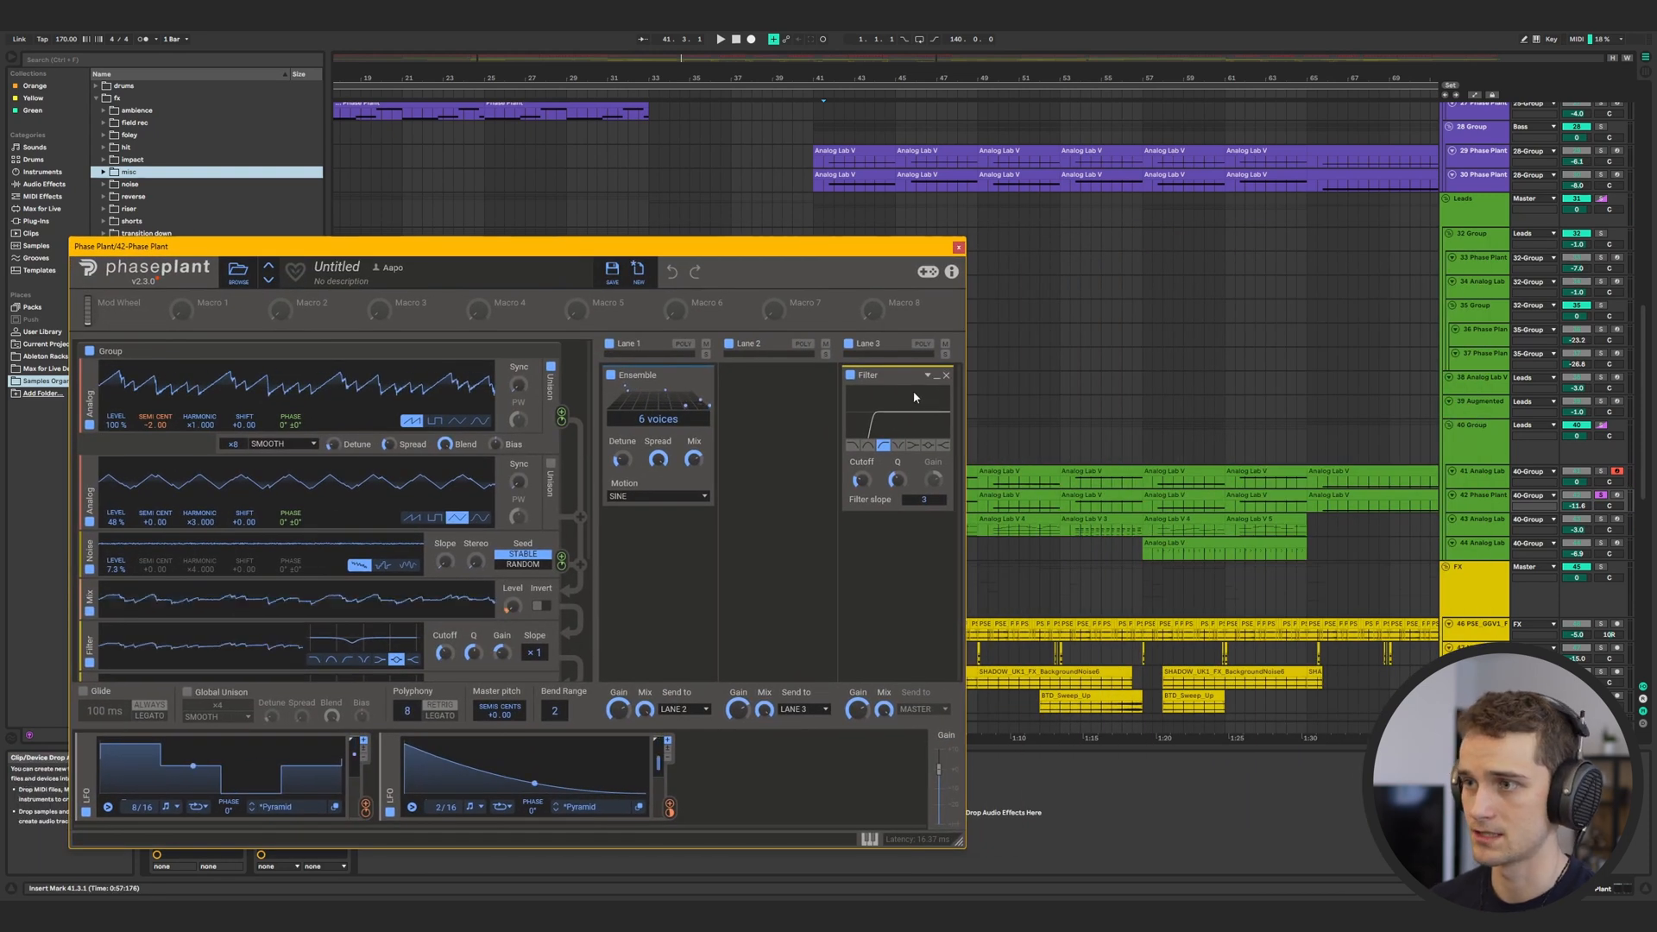
Play the soloed lead track 42, solo track 43 from bar 41 instead, and add track 44 to the solo during playback
{"action": "key", "text": "space"}
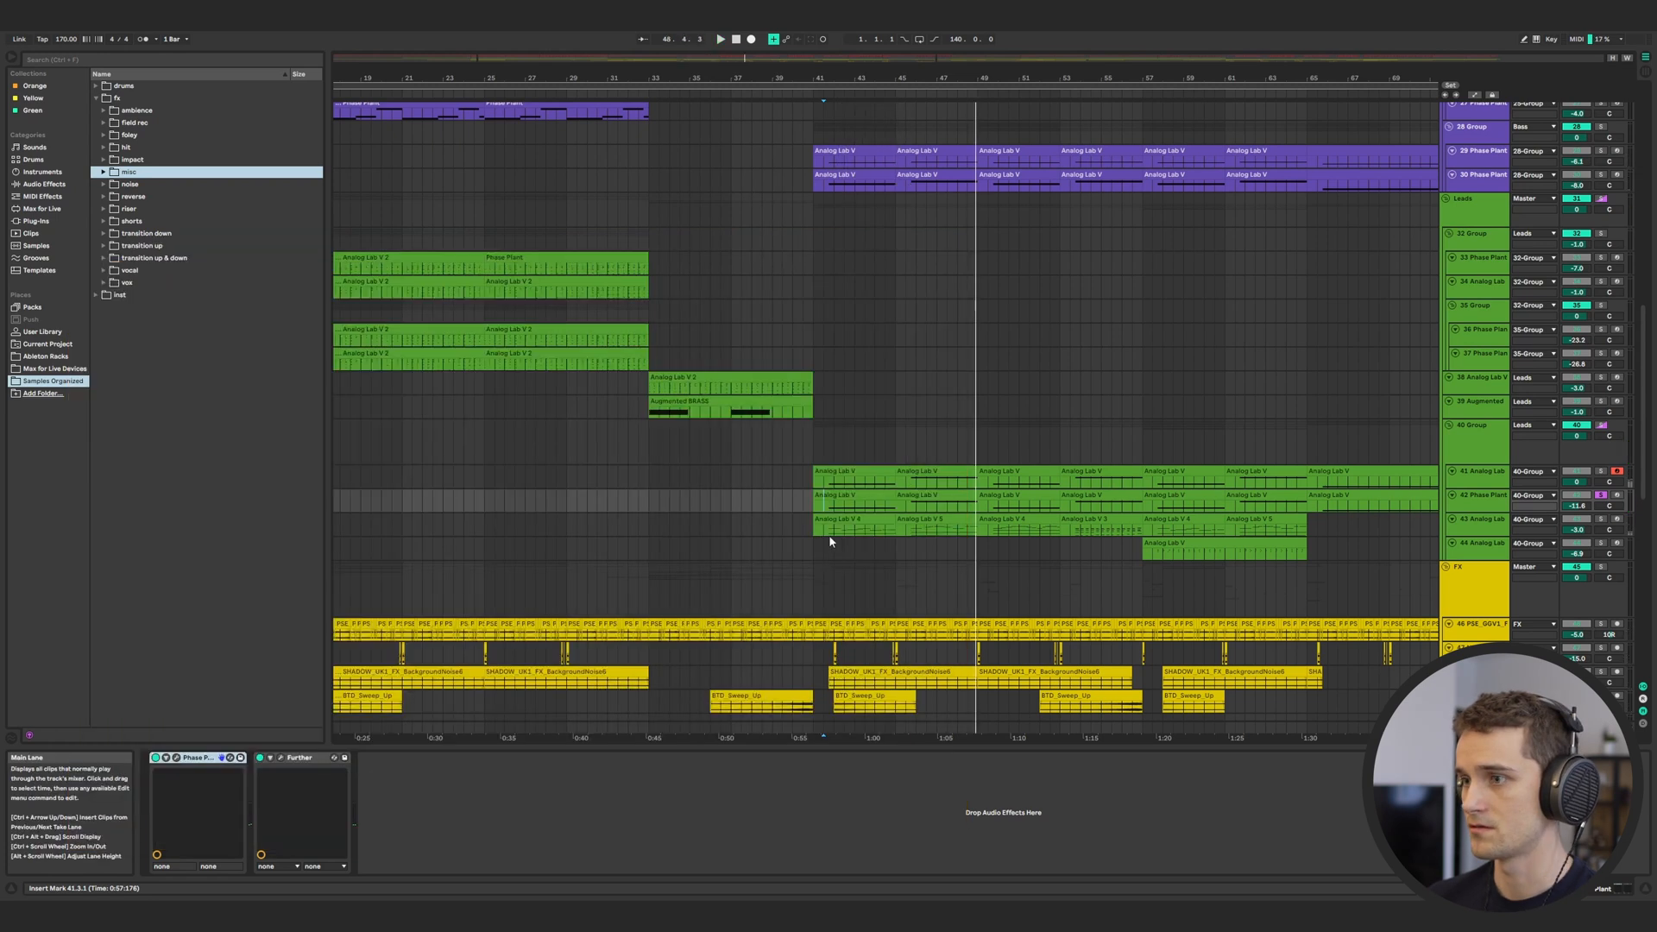
{"action": "left_click", "coordinate": [807, 540]}
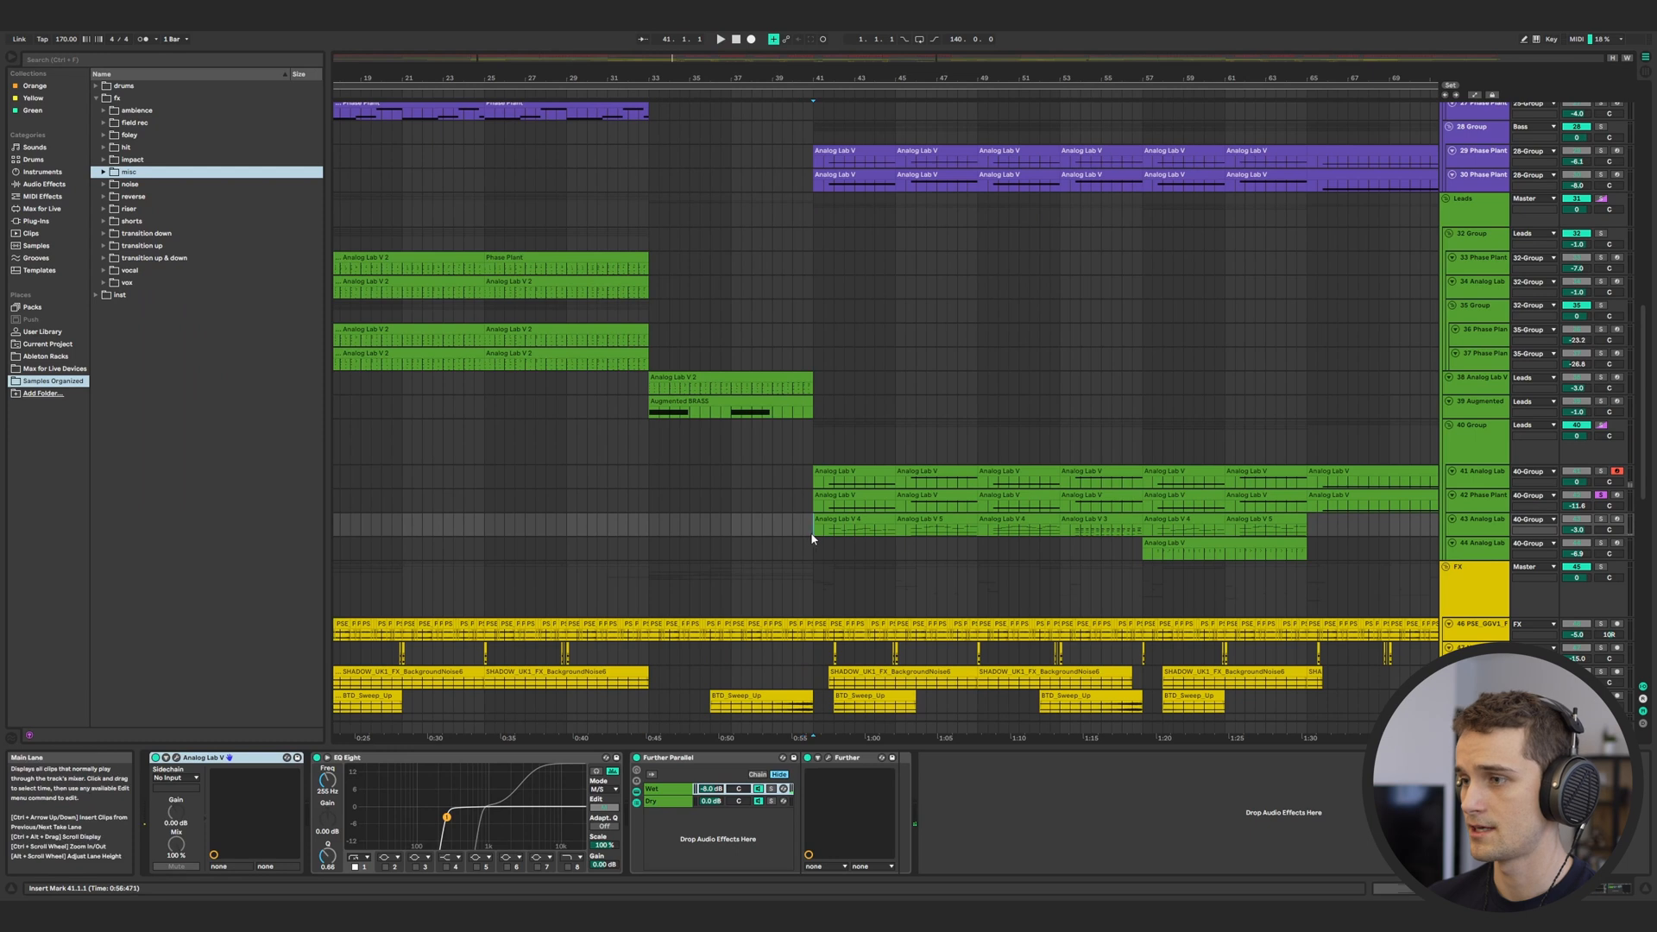
{"action": "left_click", "coordinate": [1601, 520]}
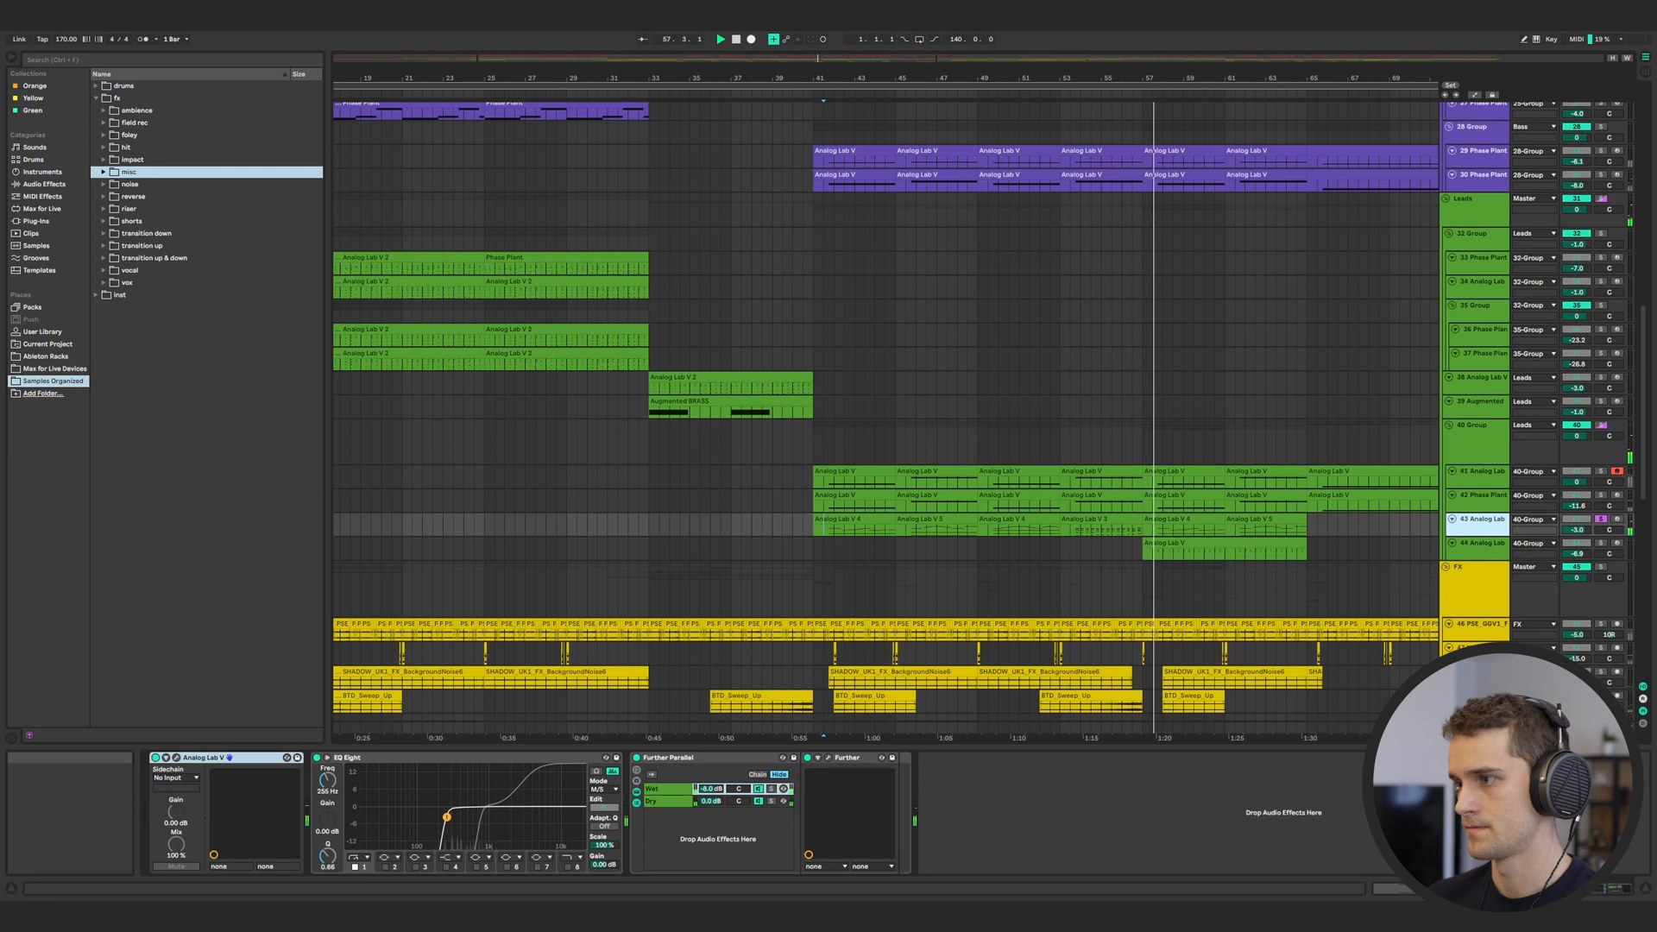
{"action": "left_click", "coordinate": [1602, 543]}
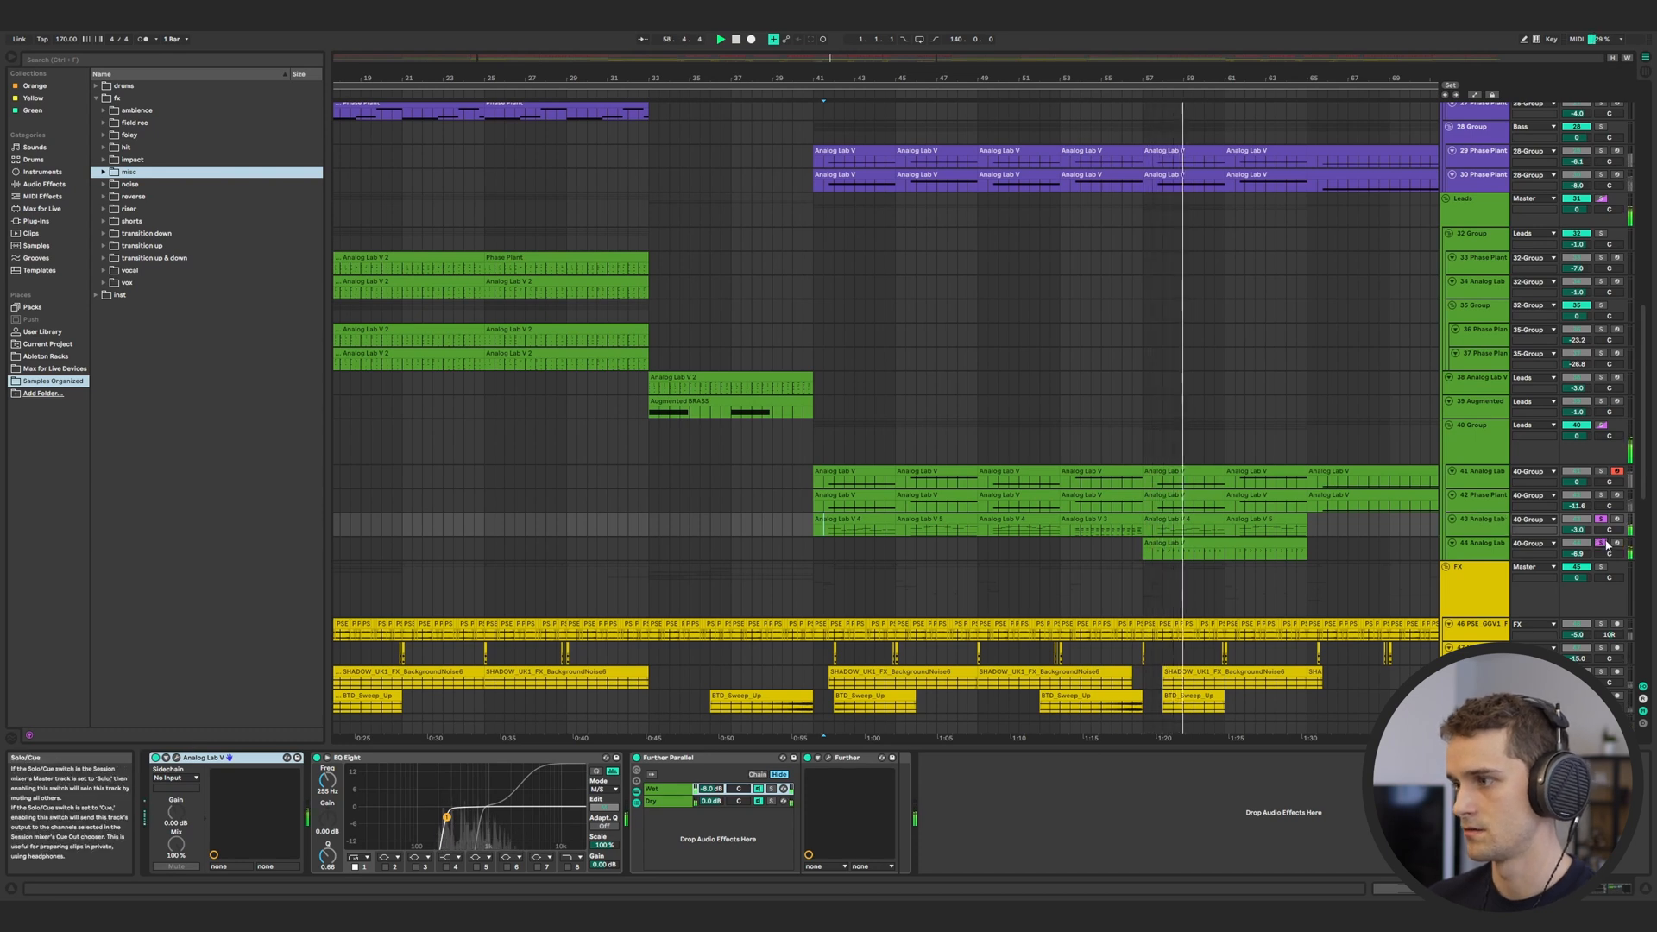
{"action": "left_click", "coordinate": [1501, 545]}
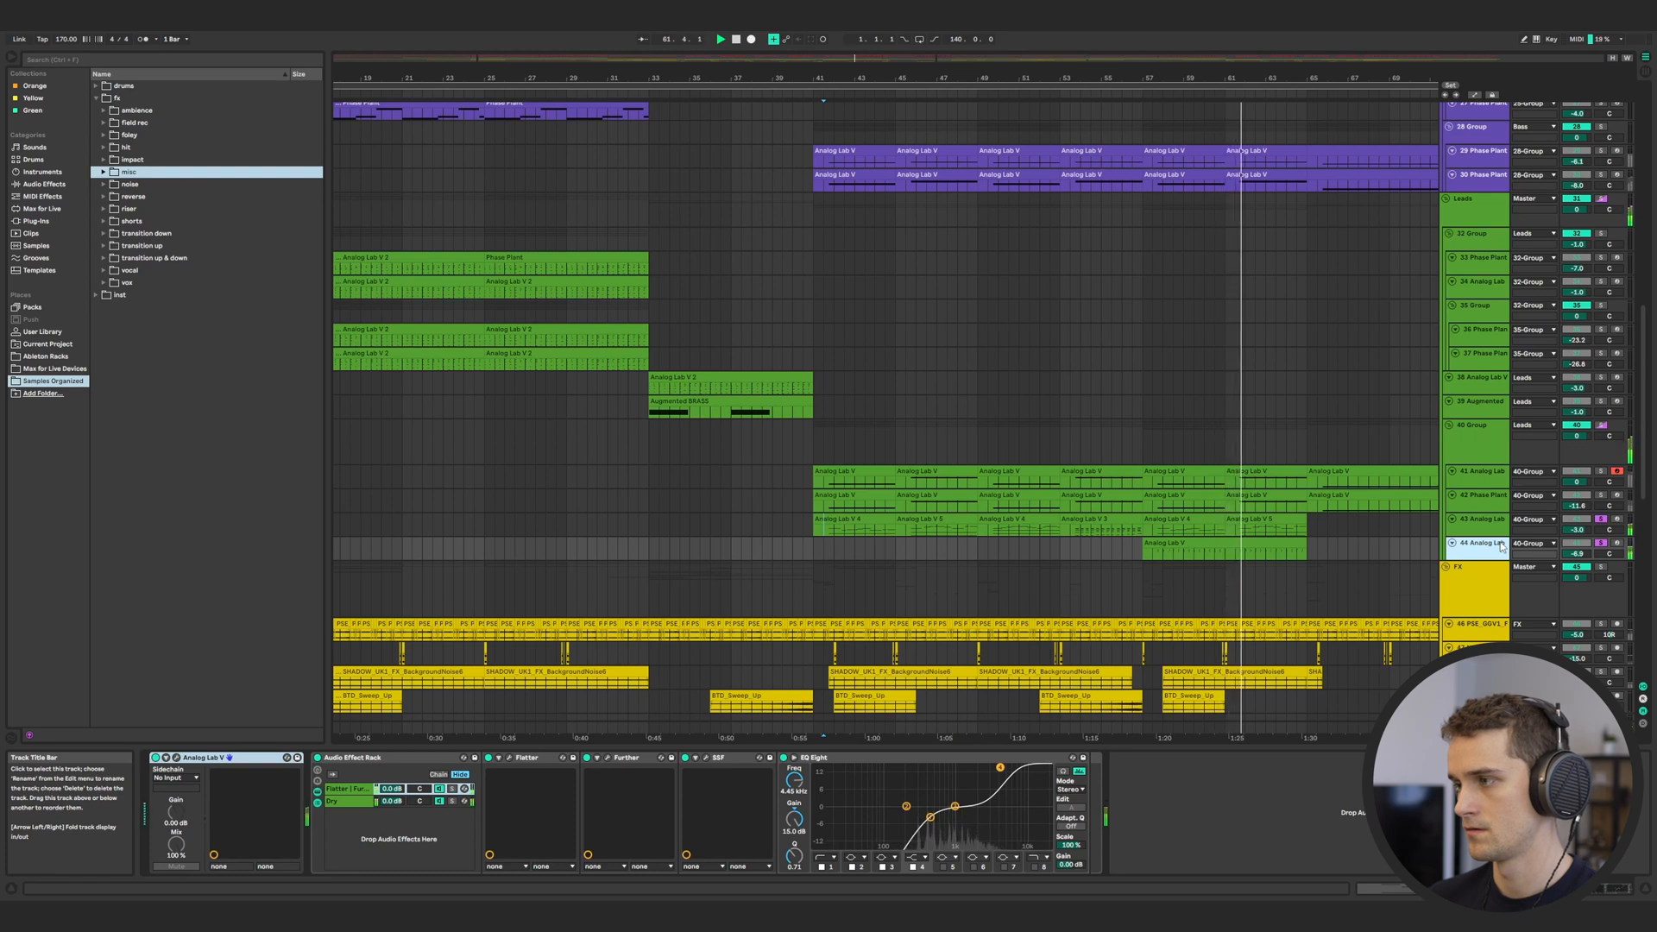
Clear the solos on tracks 43 and 44 and their groups, and play the full mix from bar 73
{"action": "scroll", "coordinate": [1400, 555], "scroll_direction": "right", "scroll_amount": 3}
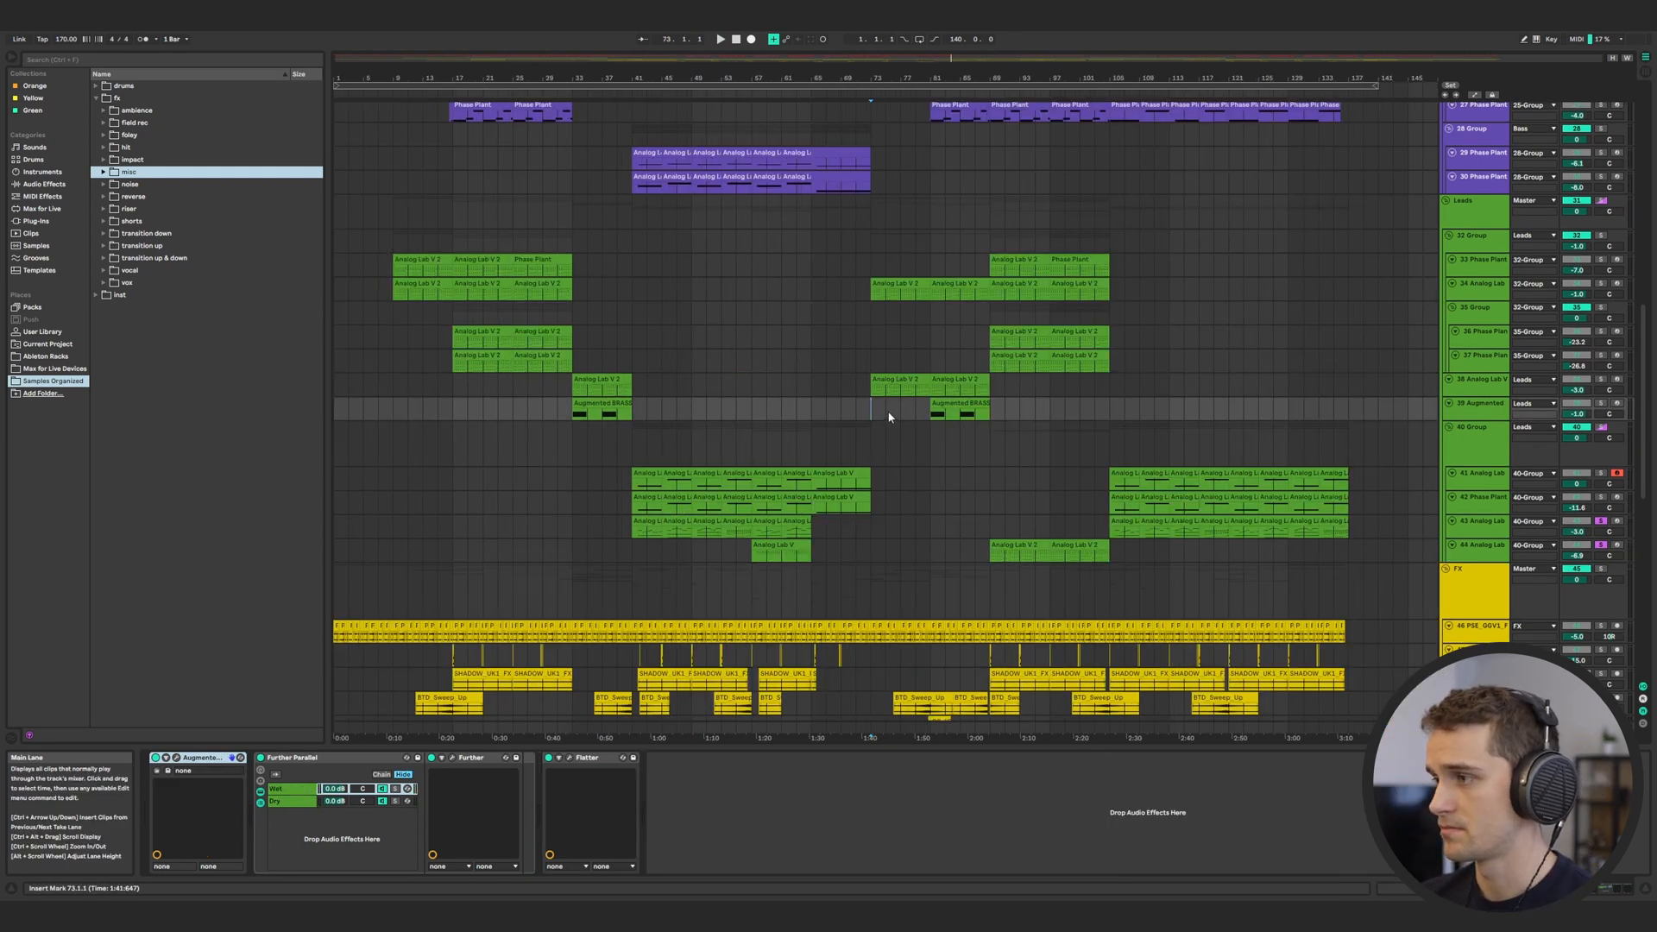
{"action": "left_click", "coordinate": [894, 406]}
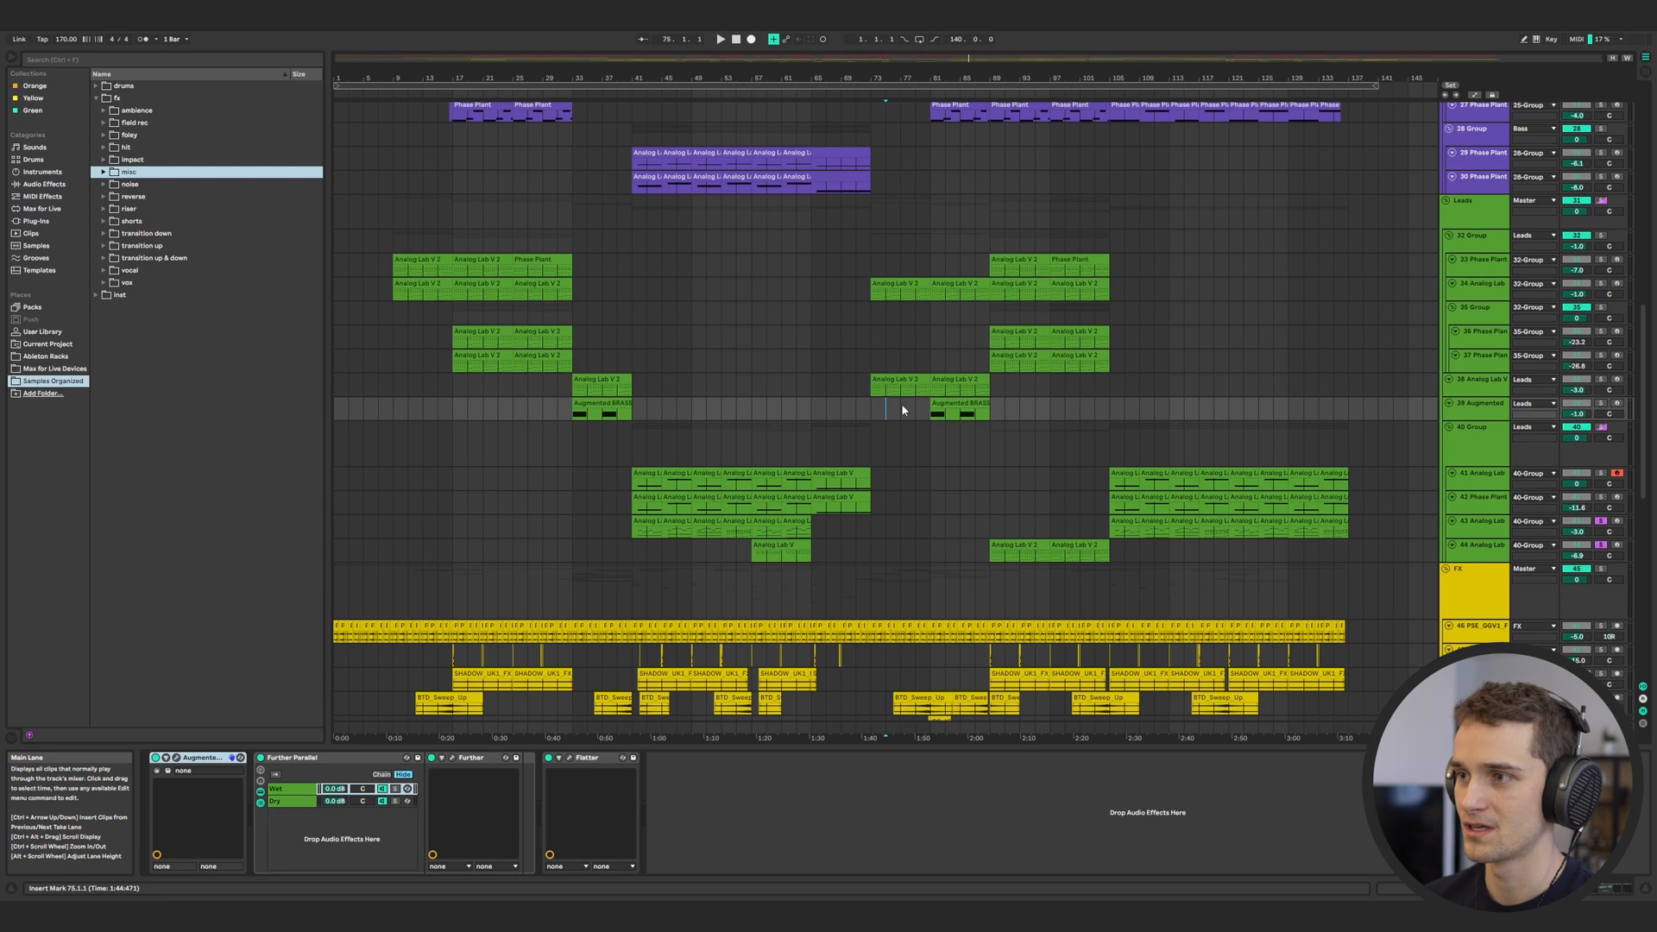
{"action": "left_click", "coordinate": [873, 394]}
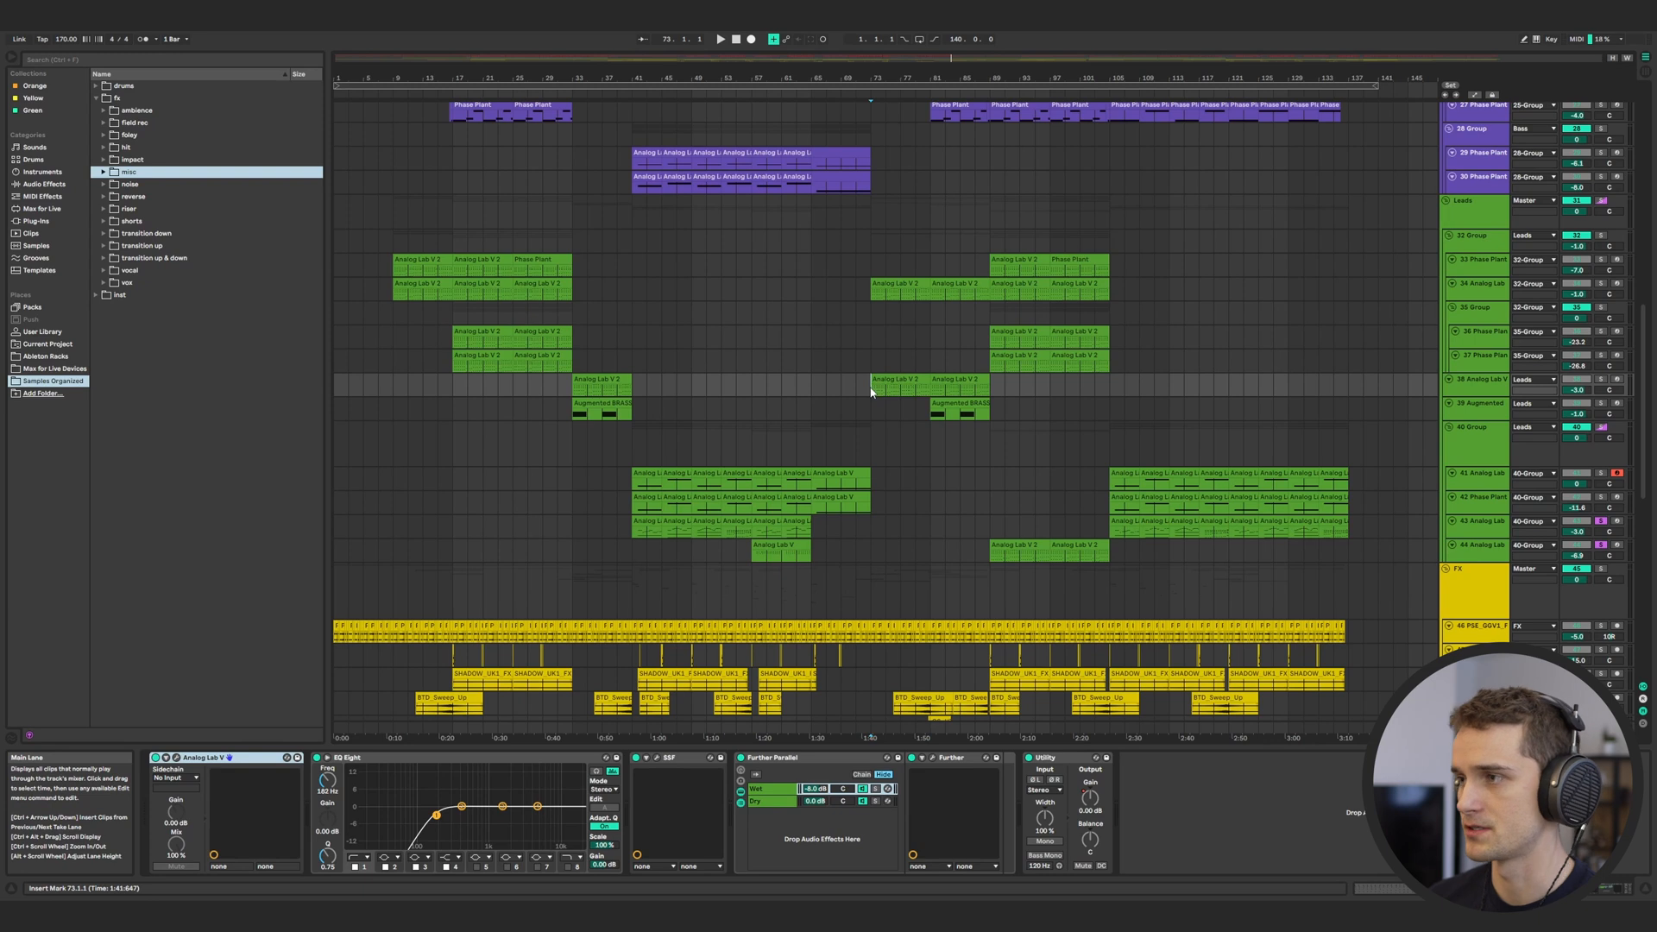
{"action": "key", "text": "space"}
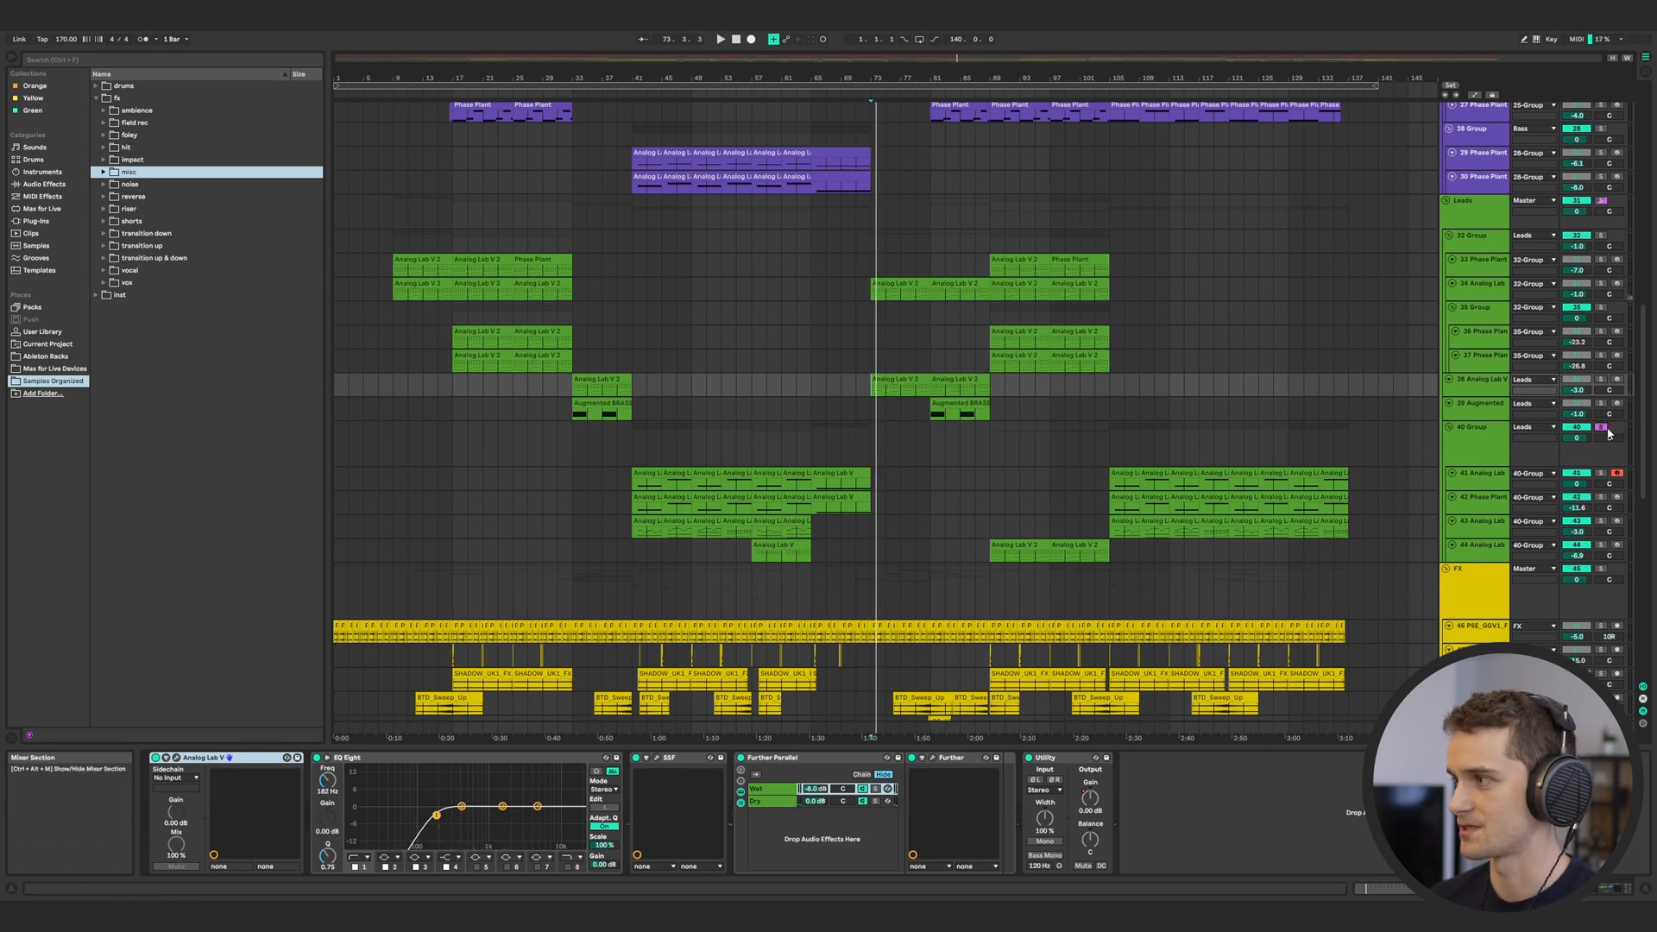
{"action": "key", "text": "space"}
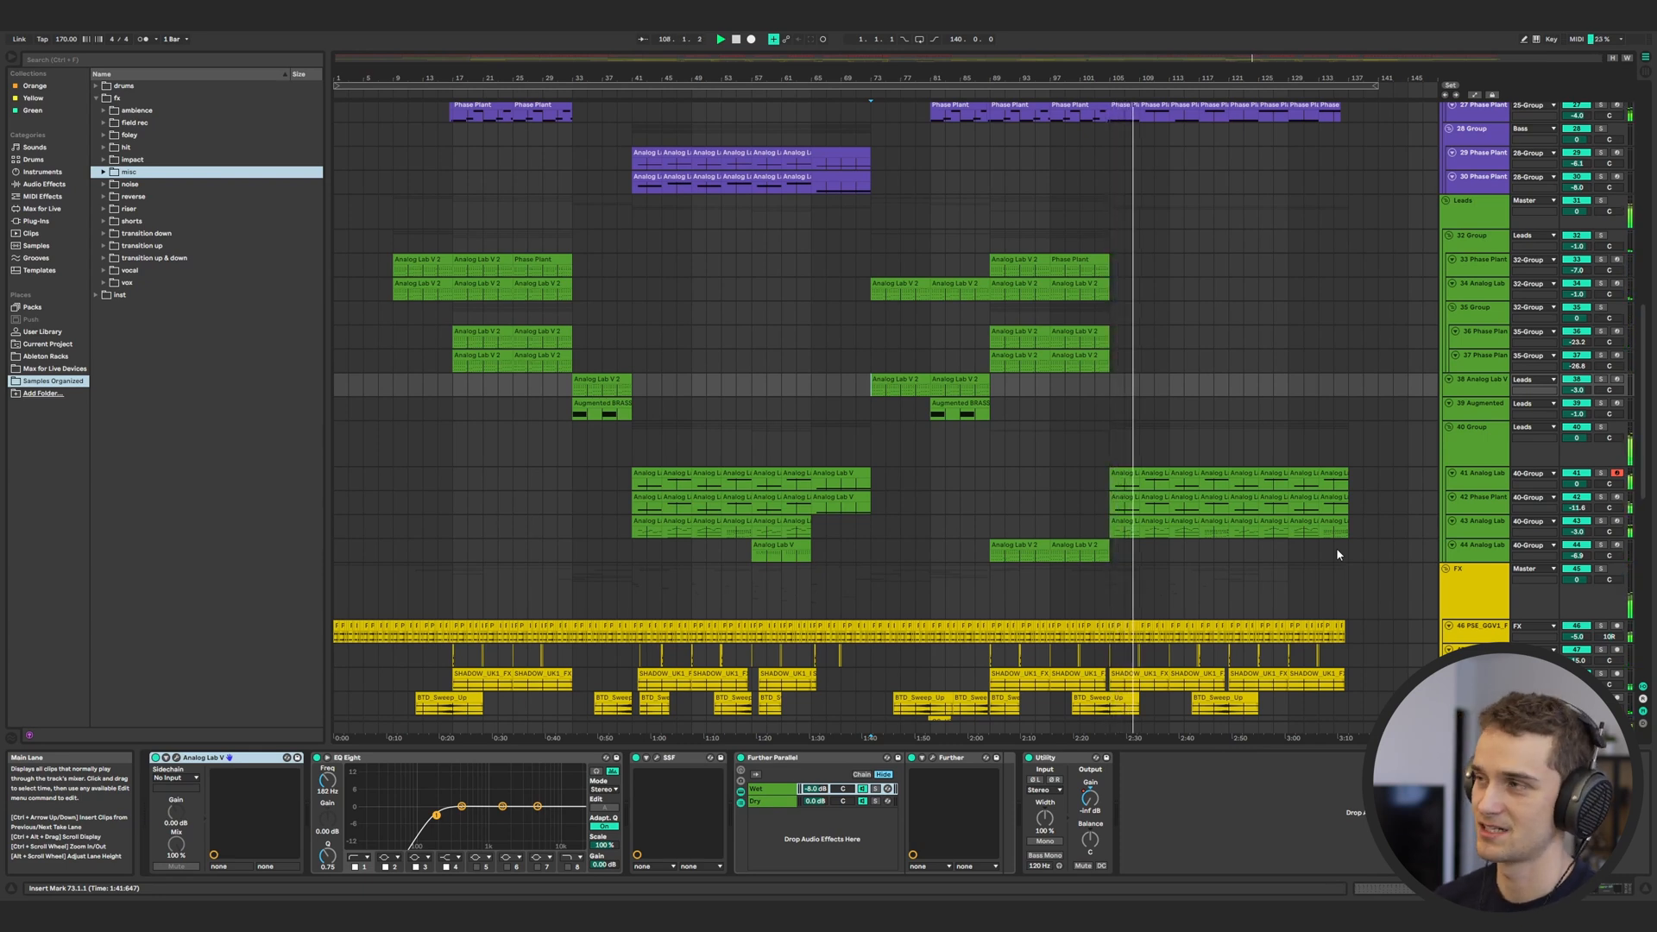
Examine the track 27 Phase Plant bass clips in the final section and play the arrangement from bar 117
{"action": "scroll", "coordinate": [1182, 395], "scroll_direction": "up", "scroll_amount": 3}
{"action": "left_click_drag", "start_coordinate": [1106, 233], "coordinate": [1273, 208]}
{"action": "left_click", "coordinate": [1341, 231]}
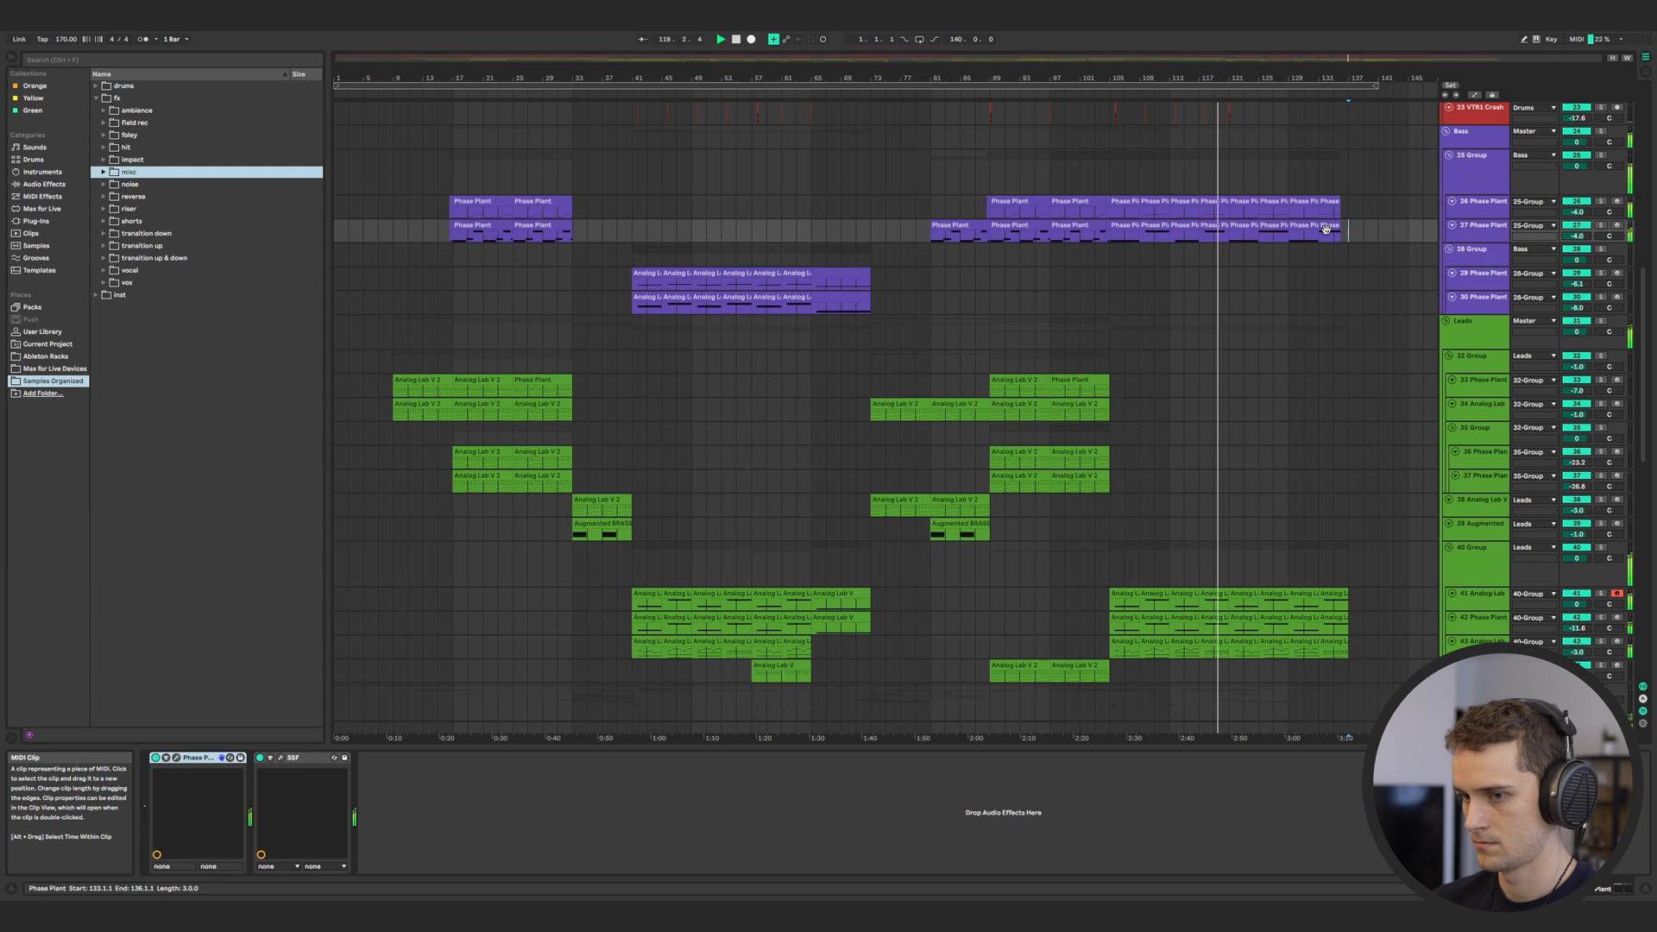
{"action": "scroll", "coordinate": [1323, 237], "scroll_direction": "down", "scroll_amount": 1}
{"action": "key", "text": "space"}
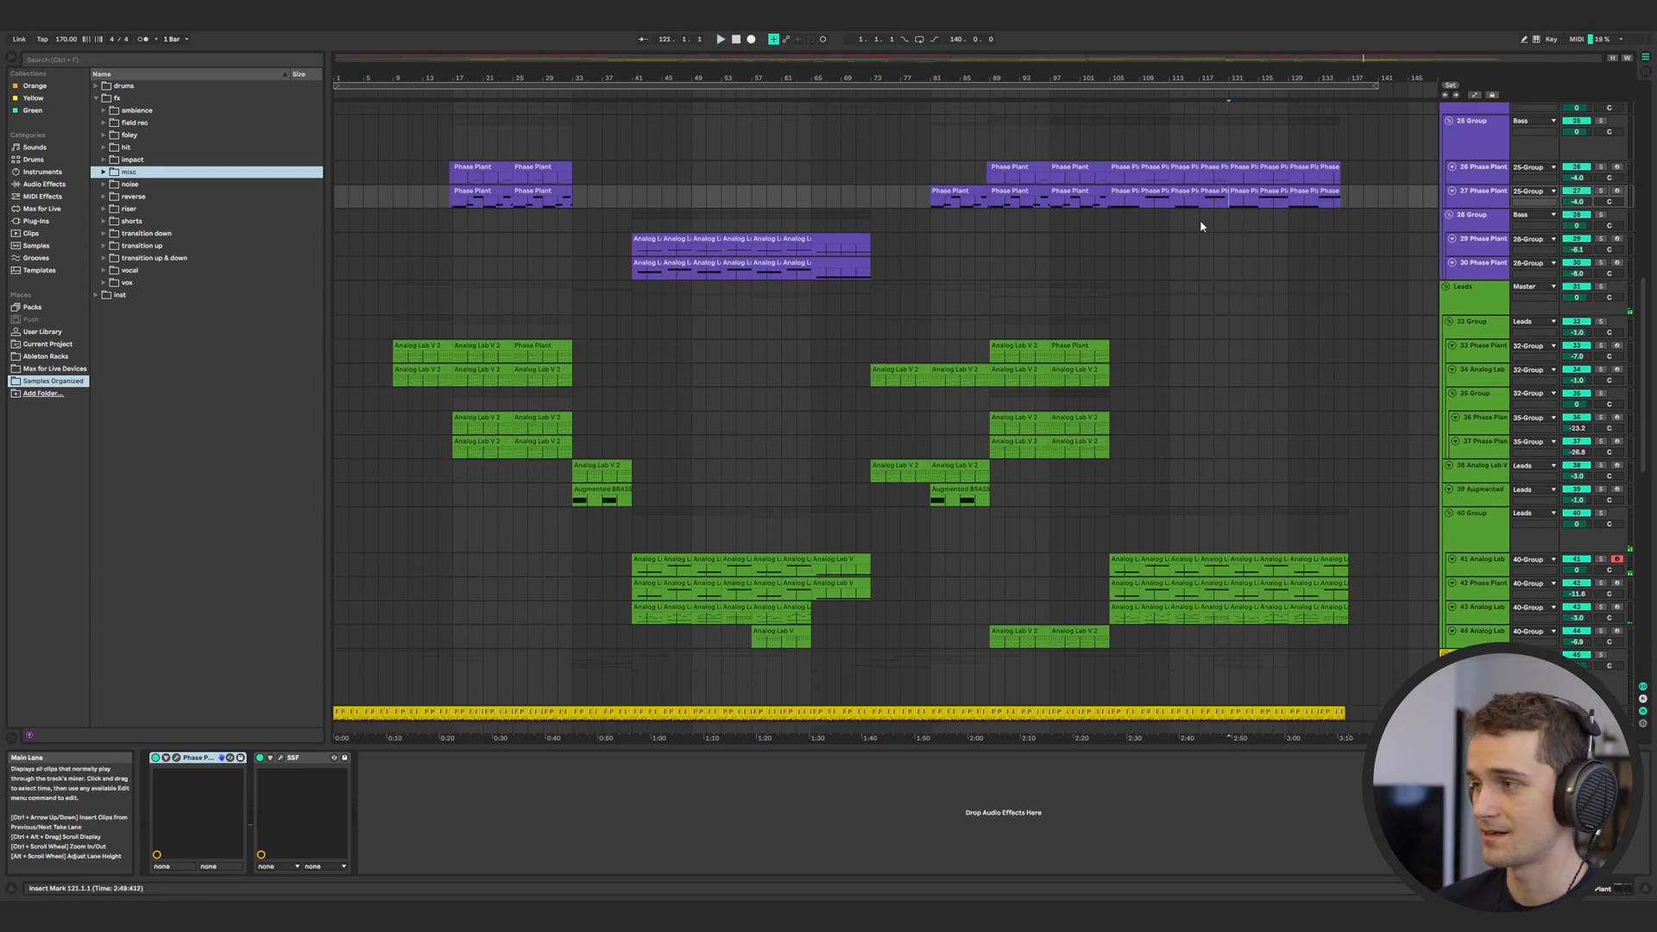
{"action": "left_click", "coordinate": [1232, 201]}
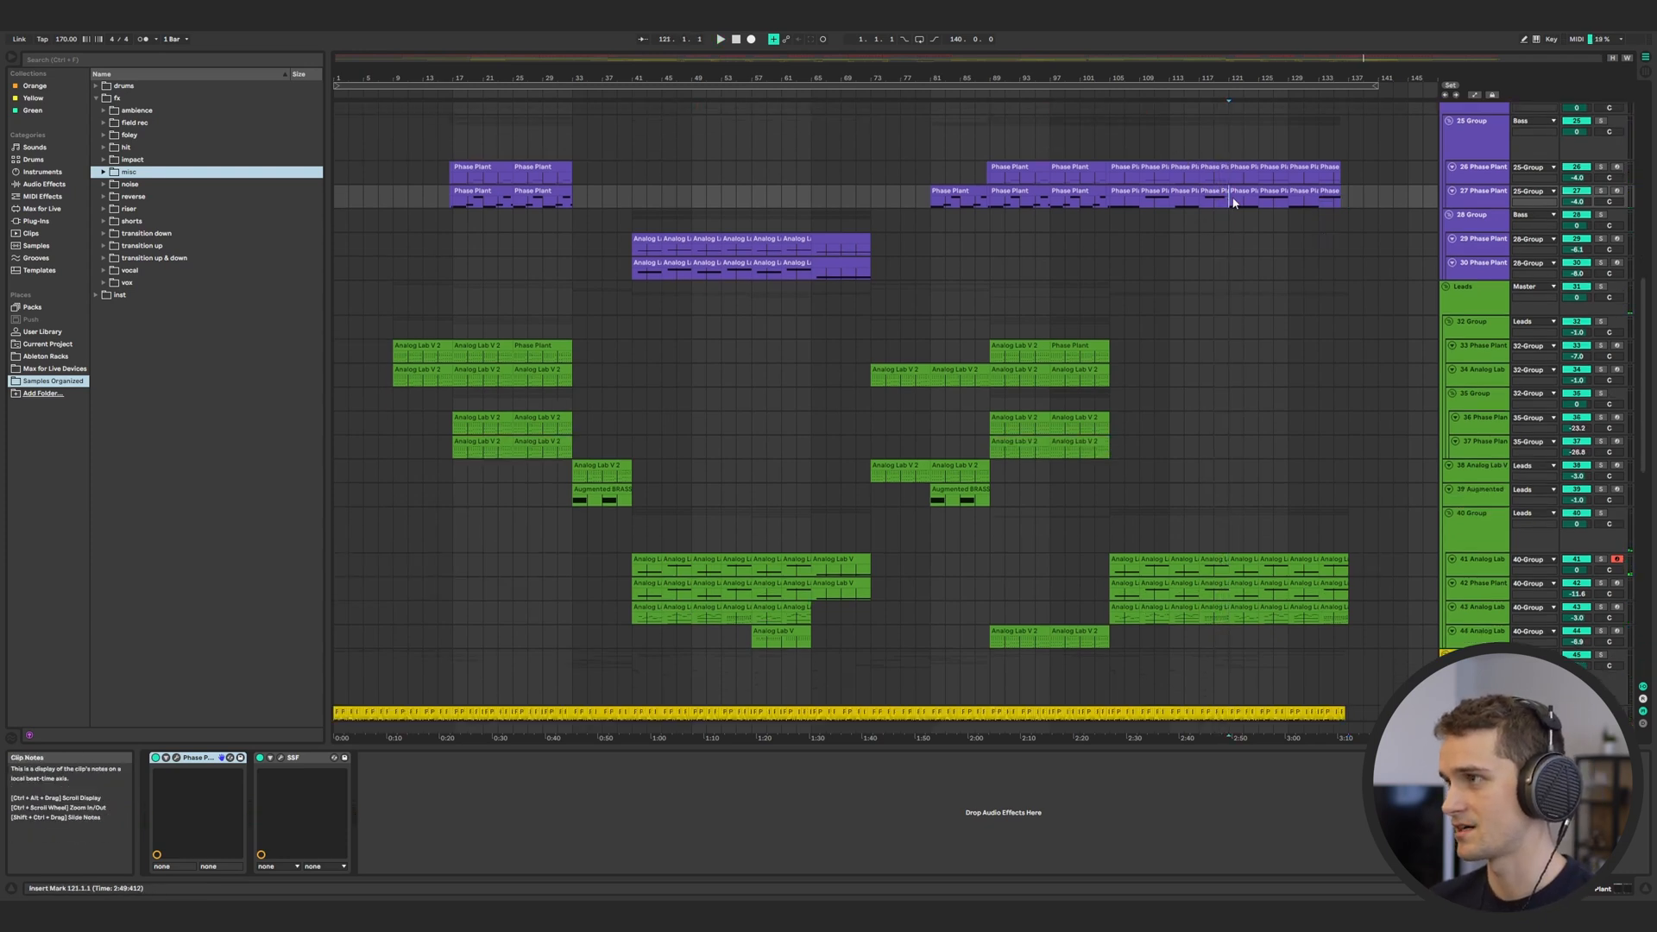
{"action": "left_click", "coordinate": [1200, 200]}
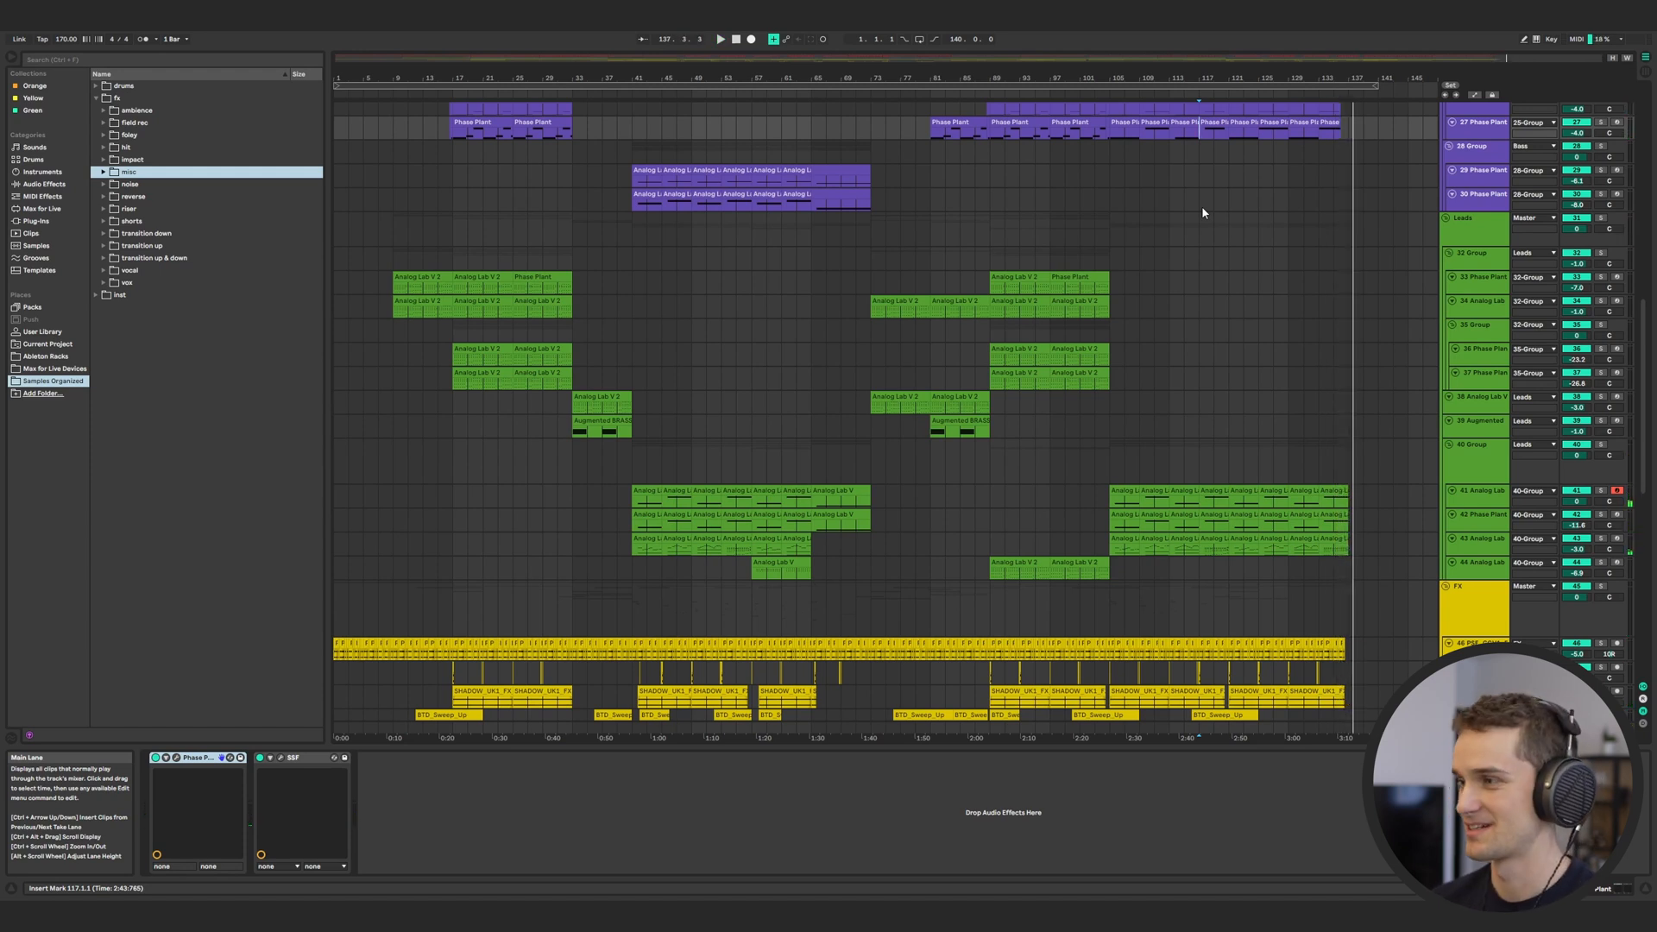
Look over the whole arrangement, from the drum tracks through bass and leads to the FX tracks
{"action": "scroll", "coordinate": [845, 359], "scroll_direction": "up", "scroll_amount": 5}
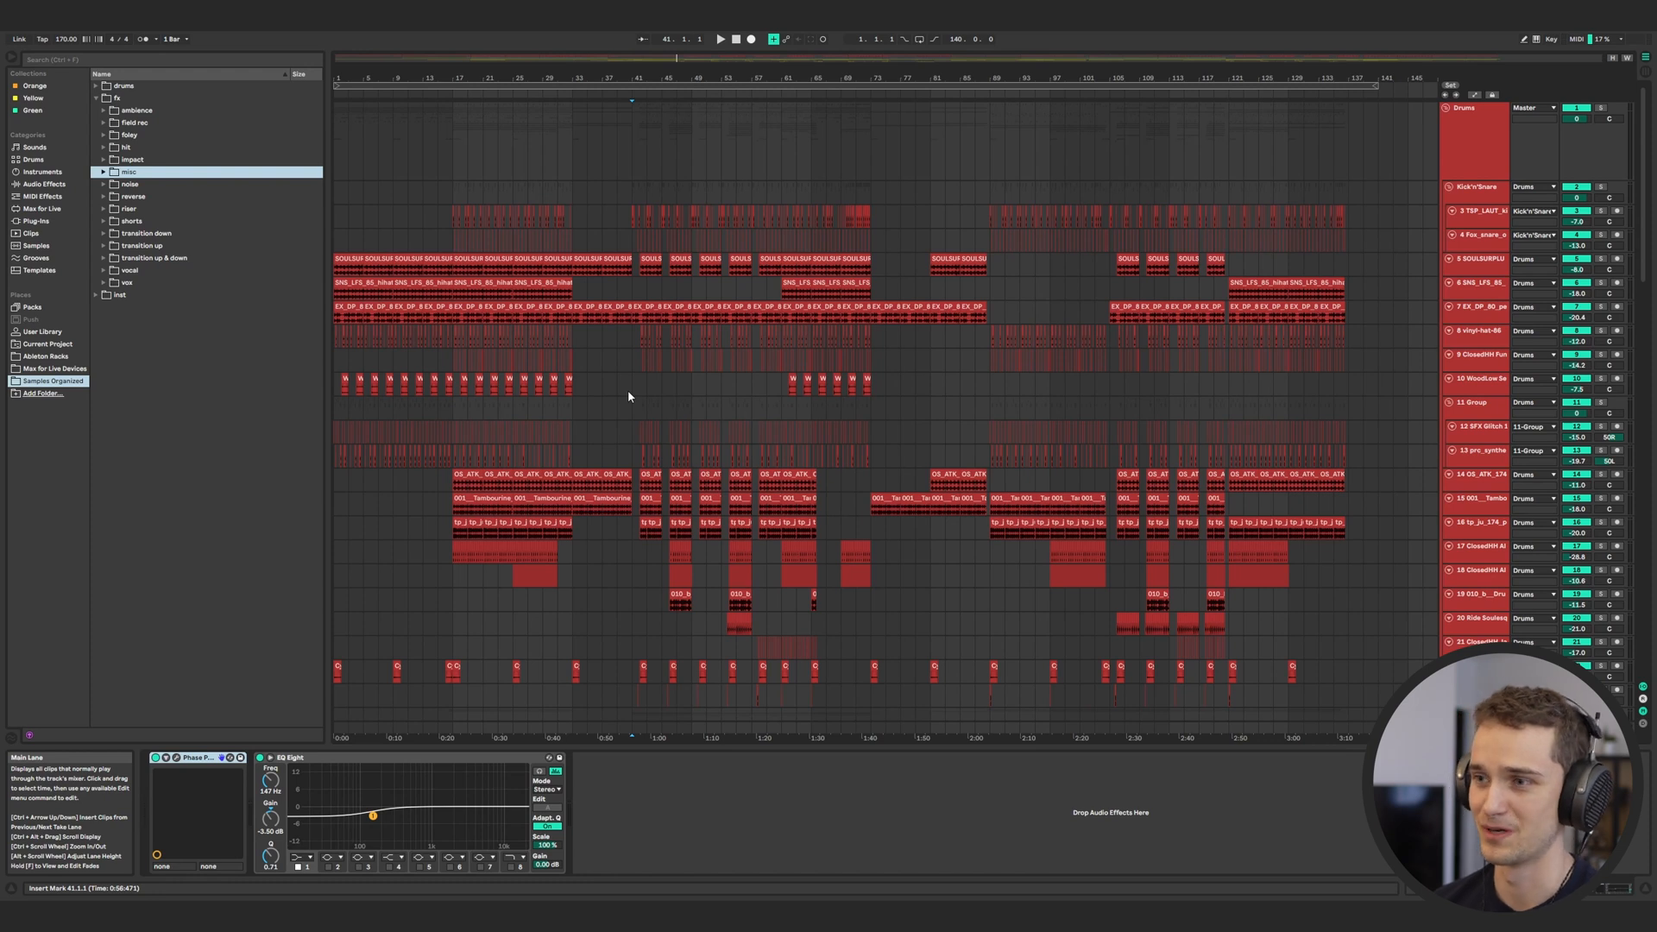
{"action": "scroll", "coordinate": [629, 390], "scroll_direction": "down", "scroll_amount": 5}
{"action": "scroll", "coordinate": [631, 384], "scroll_direction": "up", "scroll_amount": 2}
{"action": "scroll", "coordinate": [633, 382], "scroll_direction": "down", "scroll_amount": 3}
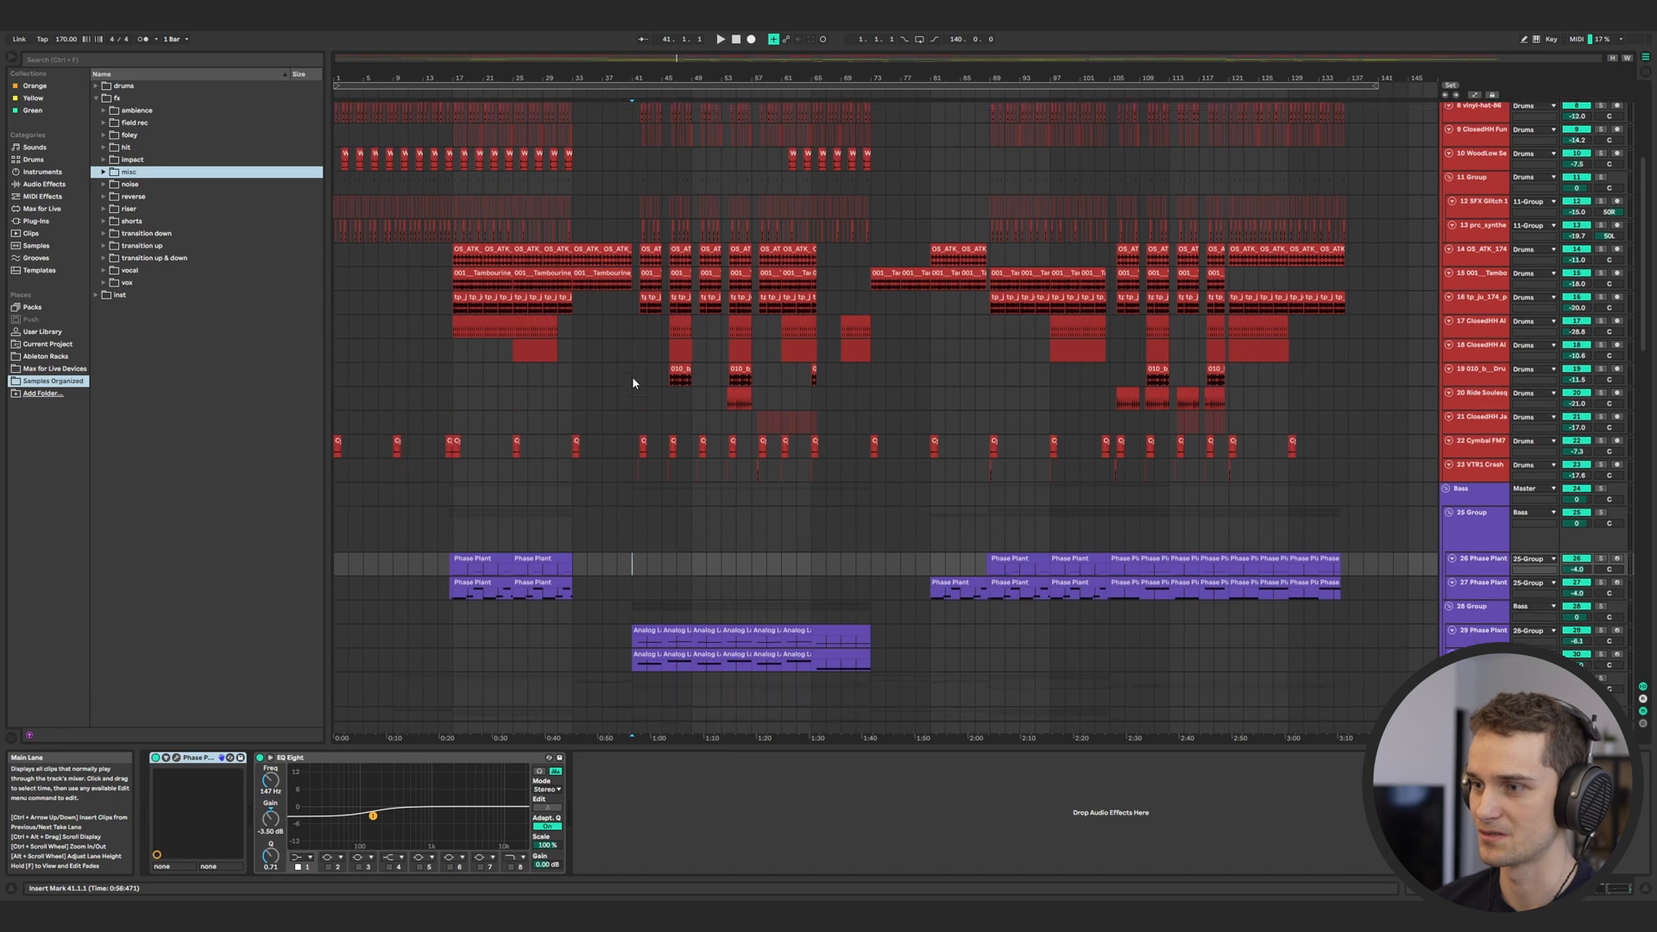
{"action": "scroll", "coordinate": [633, 382], "scroll_direction": "down", "scroll_amount": 8}
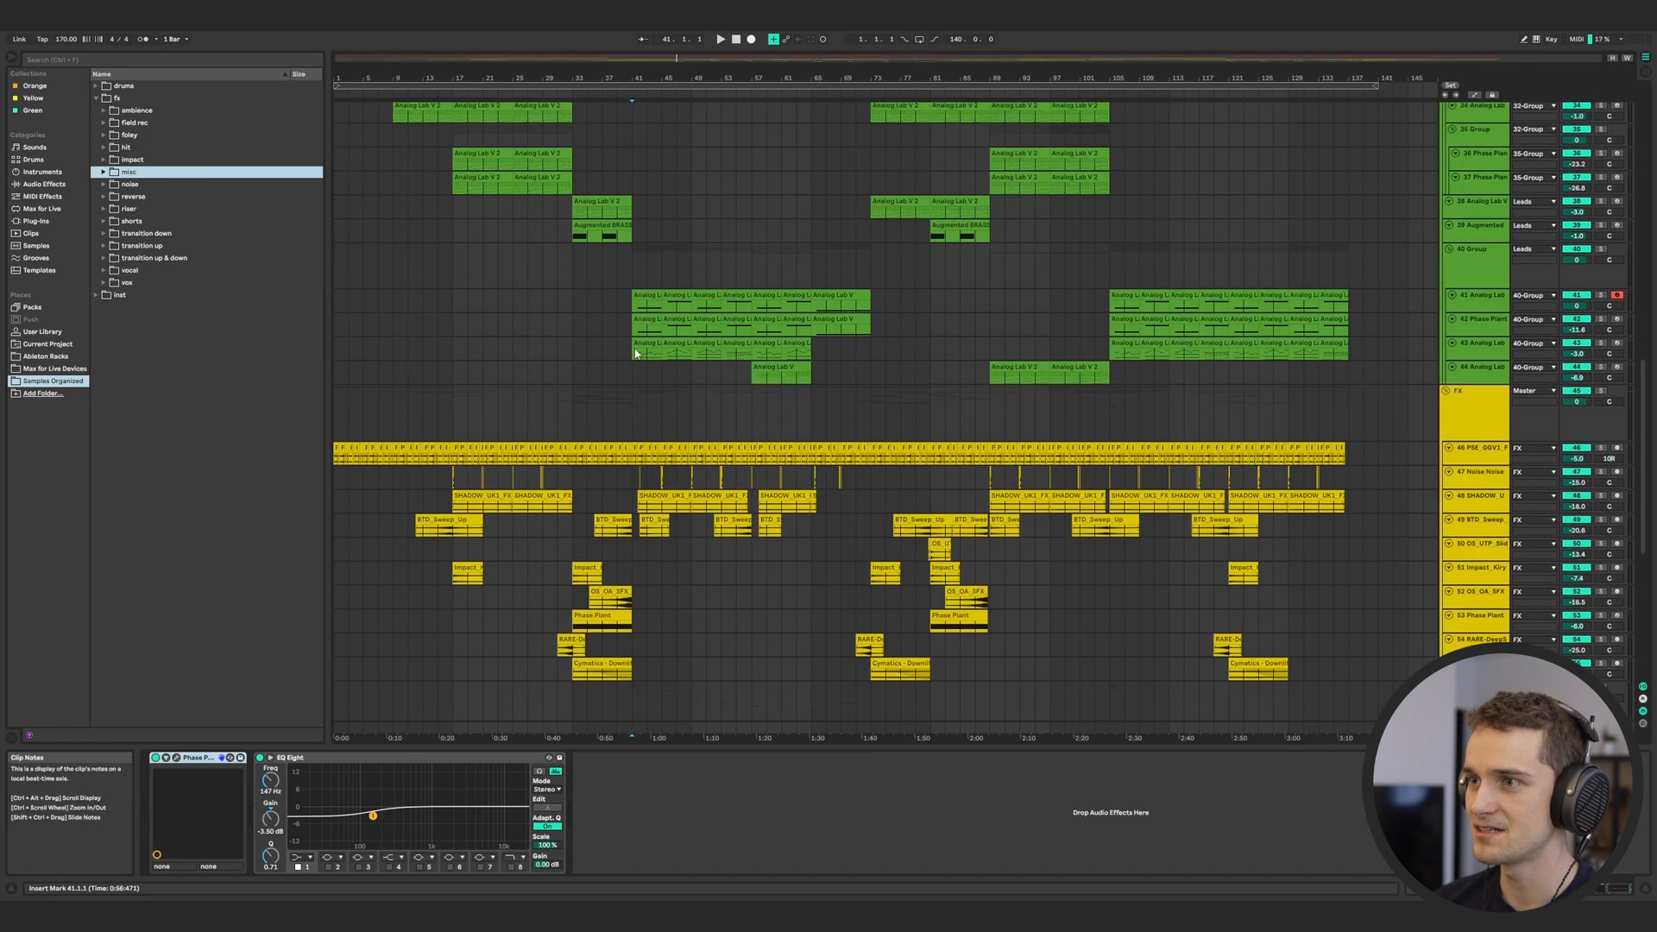
{"action": "scroll", "coordinate": [635, 348], "scroll_direction": "up", "scroll_amount": 1}
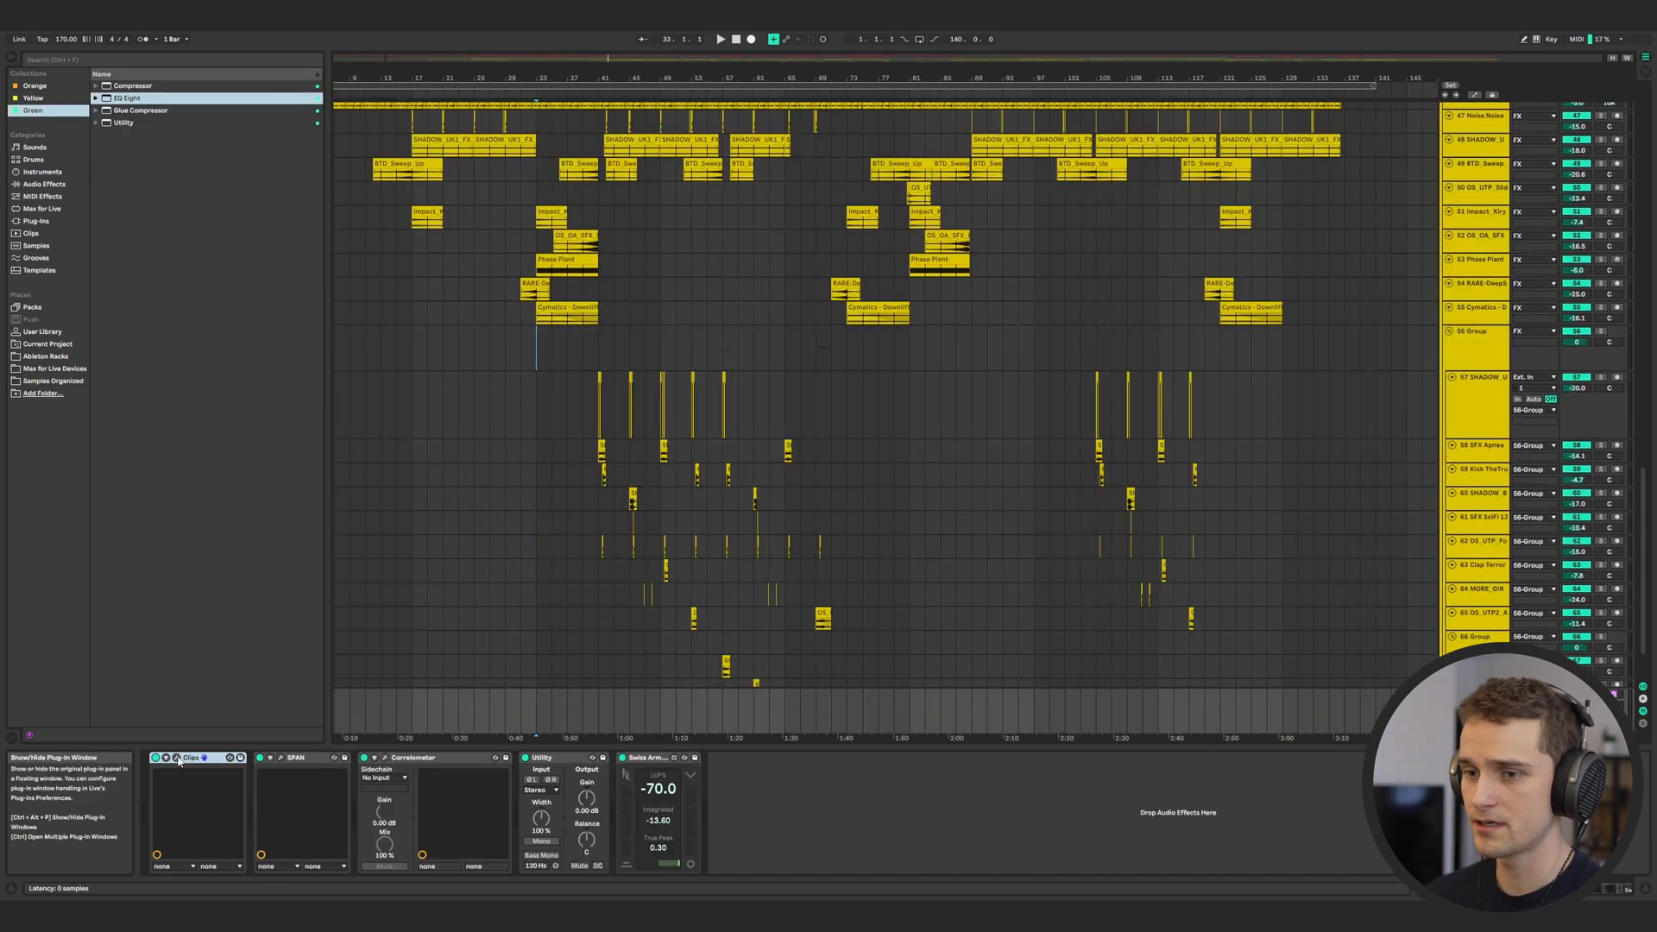
Open the Clips plug-in on the Master track, toggle its Multiband Stage and use Maximize, and place the insert marker at bar 37 on 56 Group
{"action": "left_click", "coordinate": [177, 757]}
{"action": "left_click_drag", "start_coordinate": [767, 223], "coordinate": [1123, 233]}
{"action": "left_click", "coordinate": [1170, 407]}
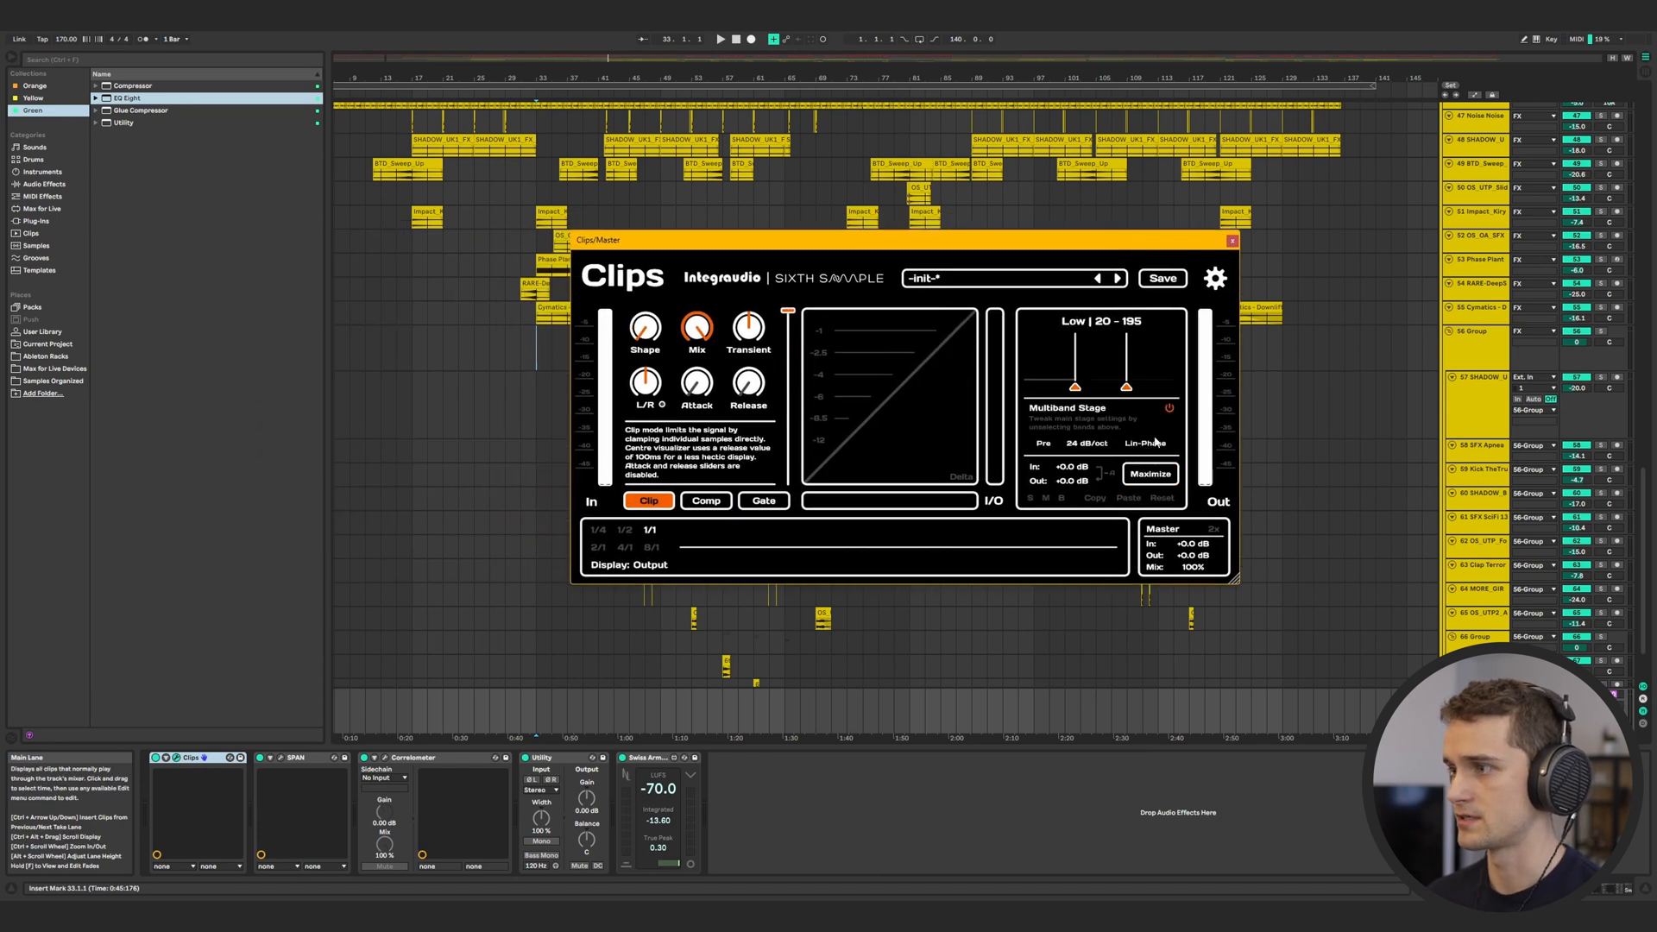
{"action": "left_click", "coordinate": [1151, 475]}
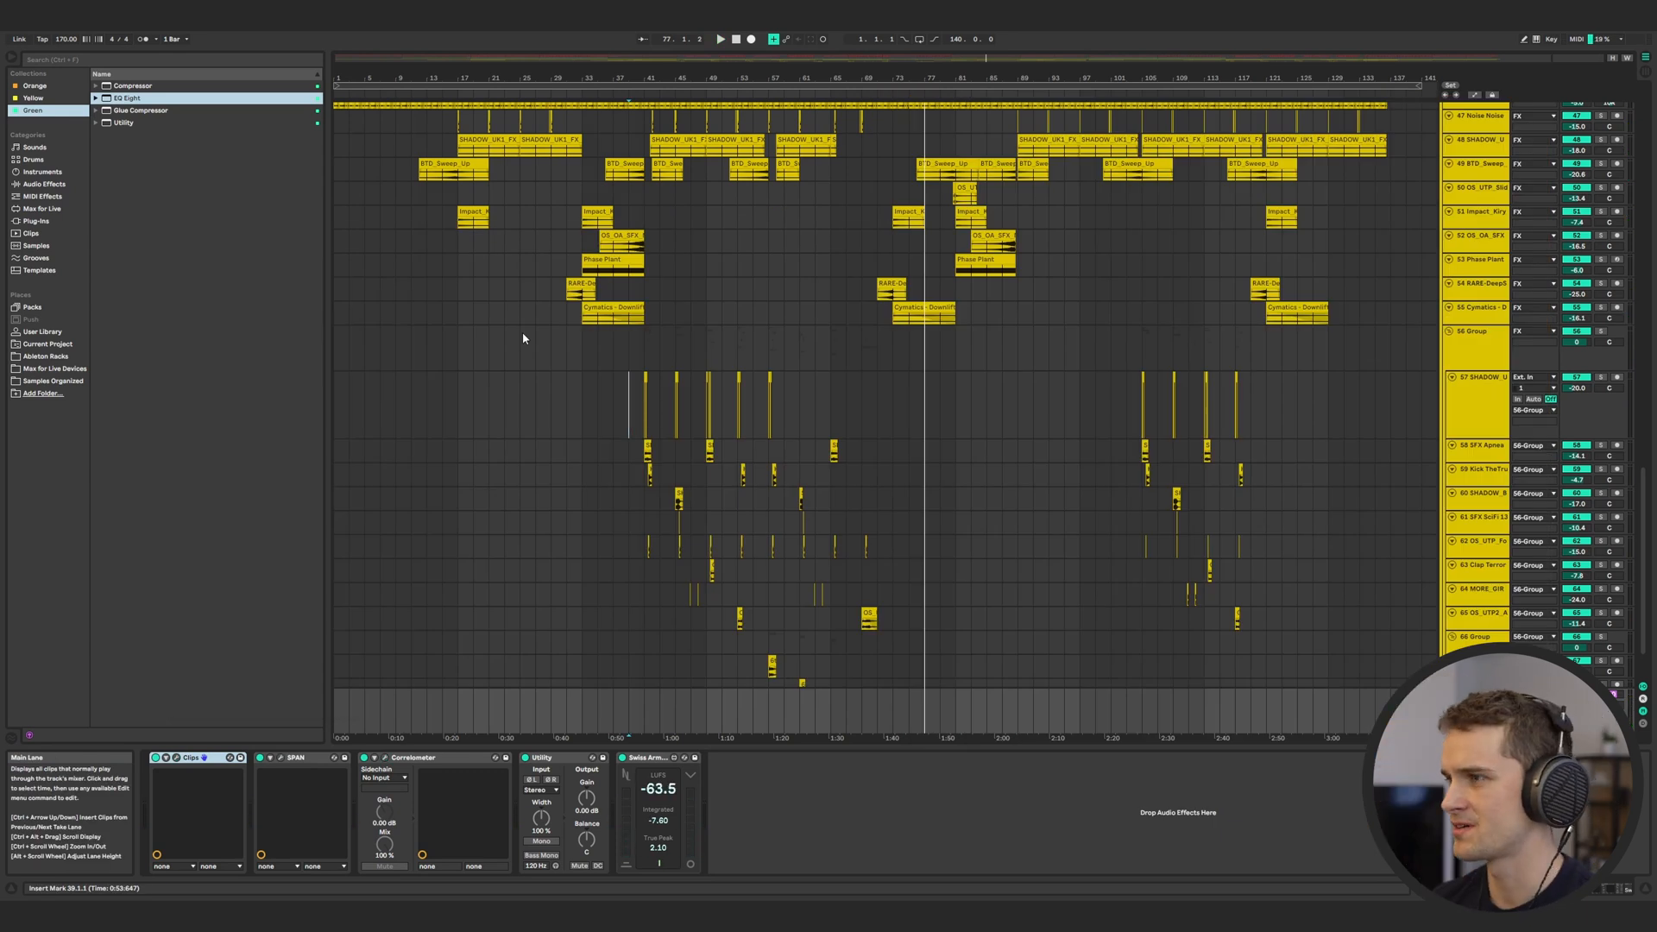
{"action": "left_click", "coordinate": [626, 360]}
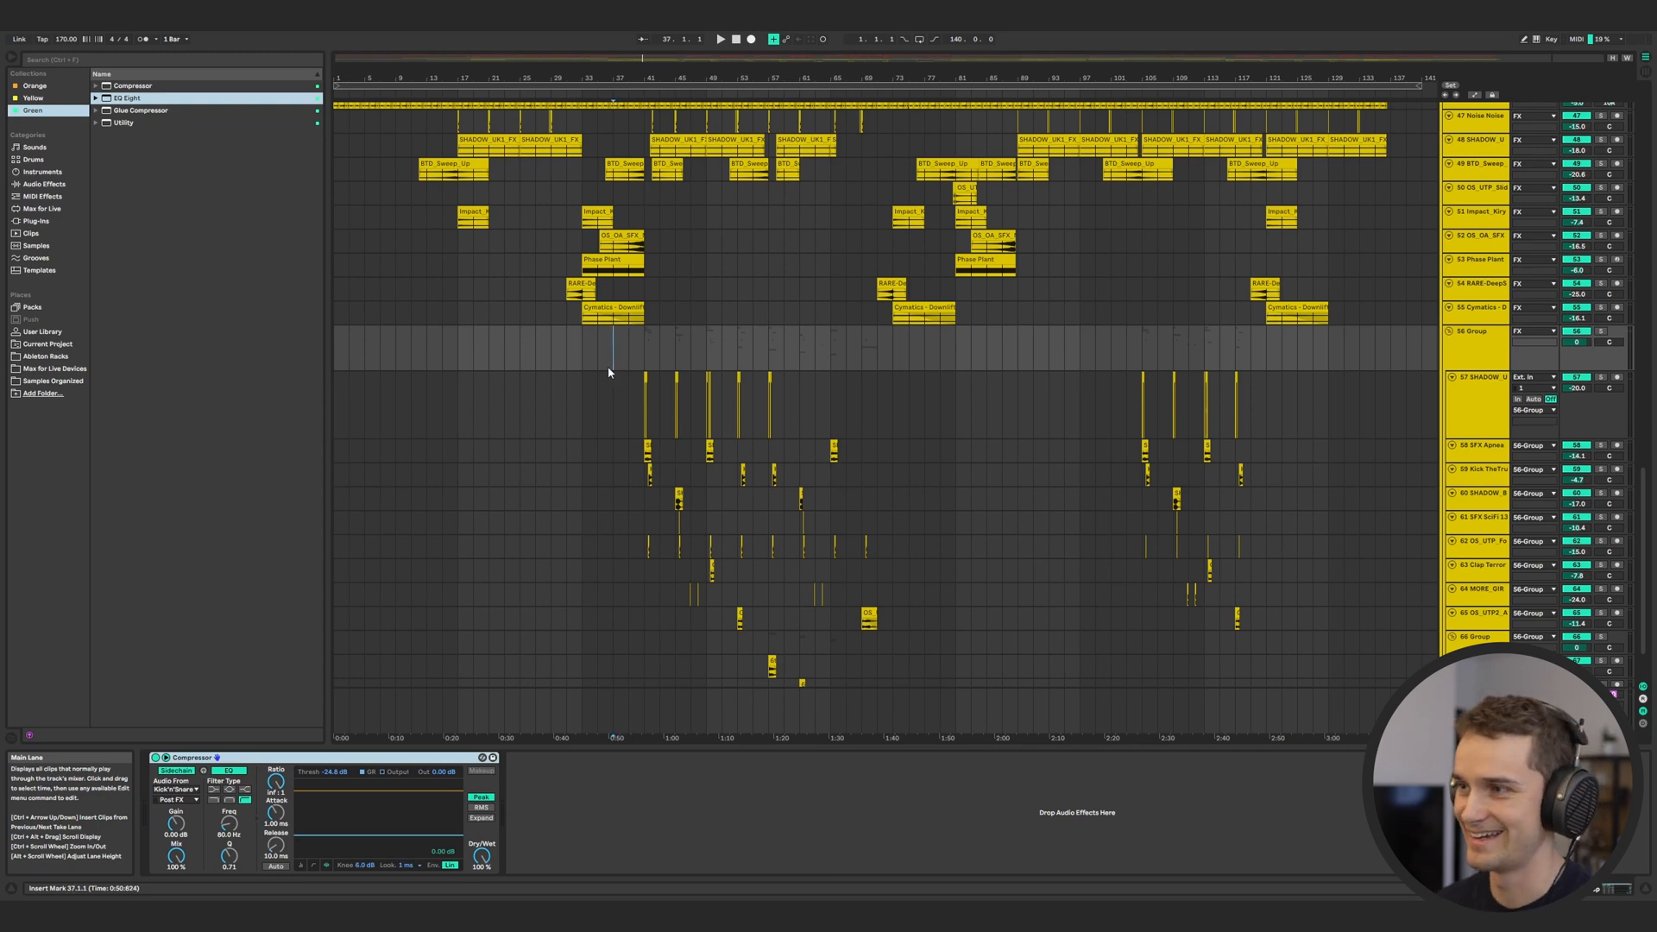